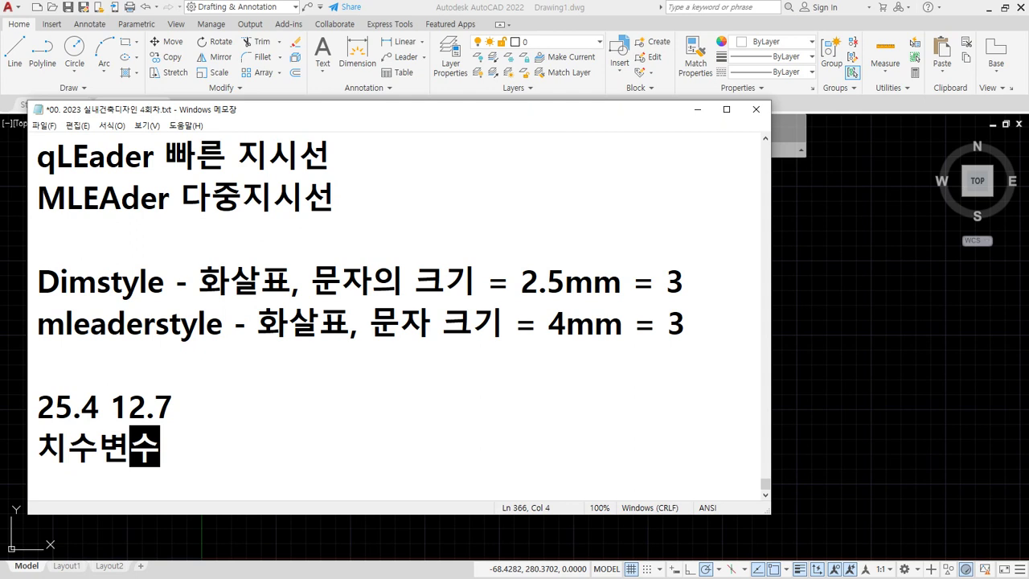
Add a line starting with "Dimstyle, " below "치수변수" in the notes.
key(Return)
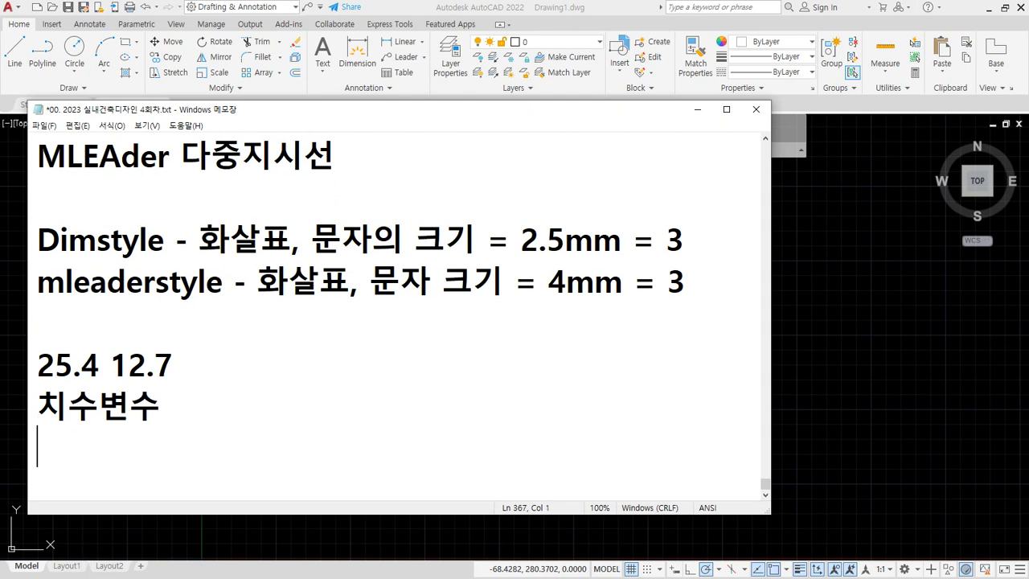
text(Dim)
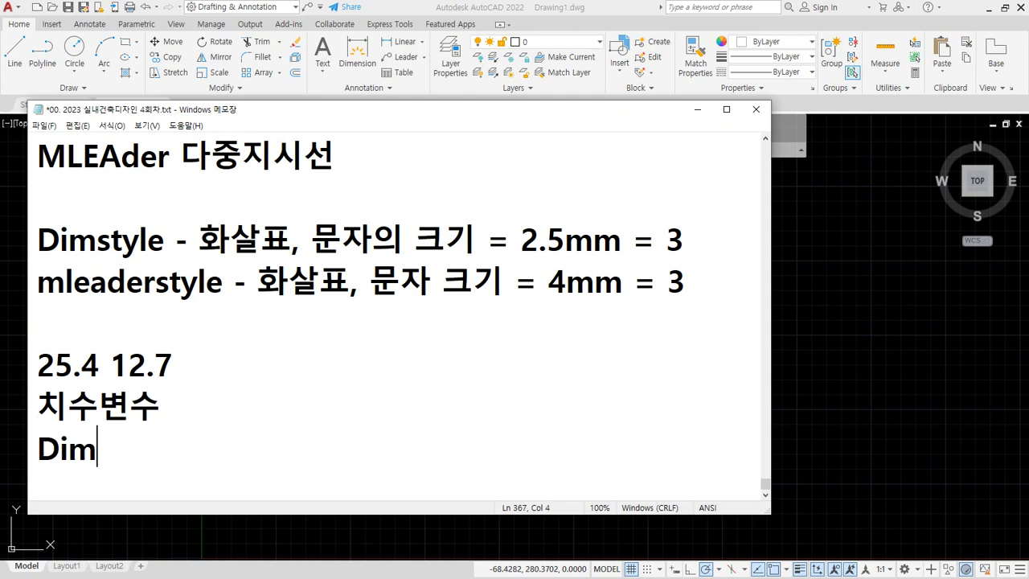
text(style)
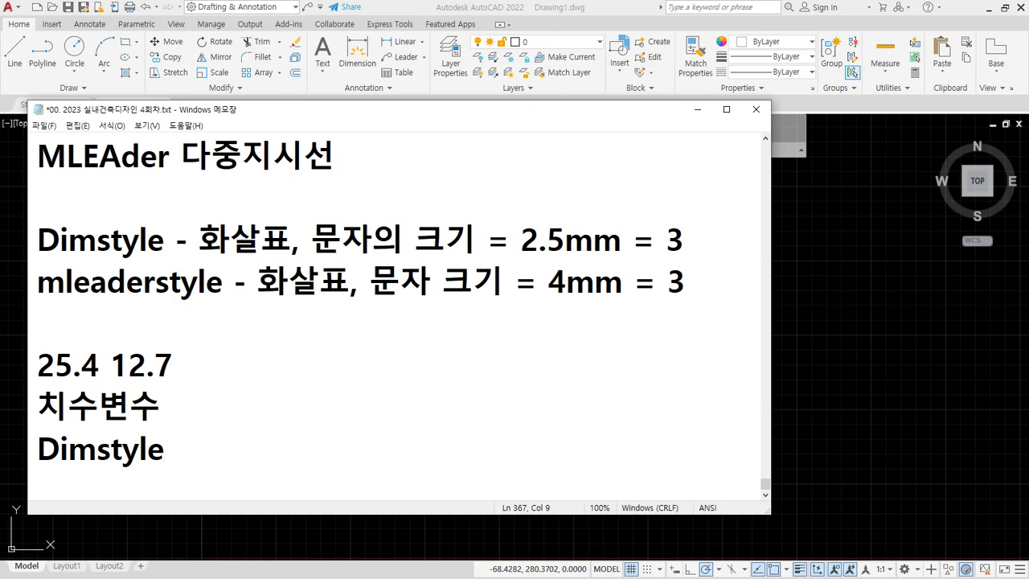
text(, P)
key(BackSpace)
text(prop)
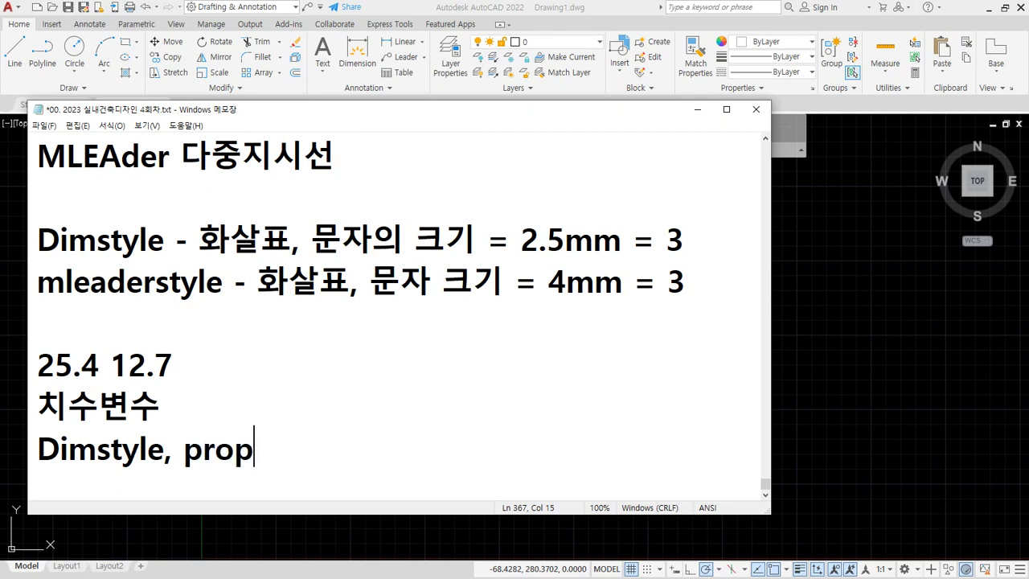
text(erti)
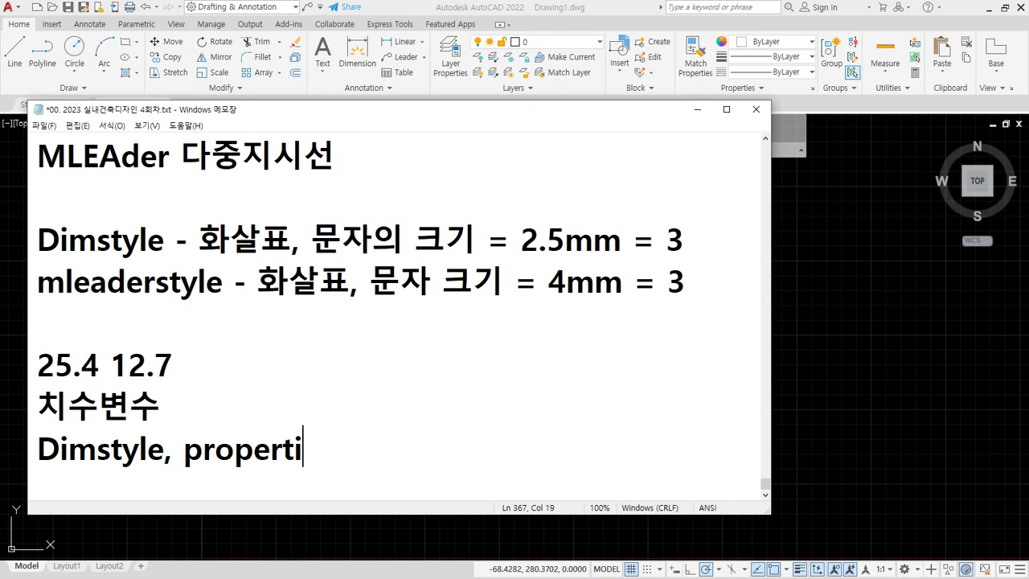
text(es()
key(BackSpace)
key(BackSpace)
key(BackSpace)
key(BackSpace)
key(BackSpace)
key(BackSpace)
key(BackSpace)
key(BackSpace)
key(BackSpace)
key(BackSpace)
key(BackSpace)
Complete the "Dimstyle, " line in the notes with "속성창(Ctrl + 1)".
text(속)
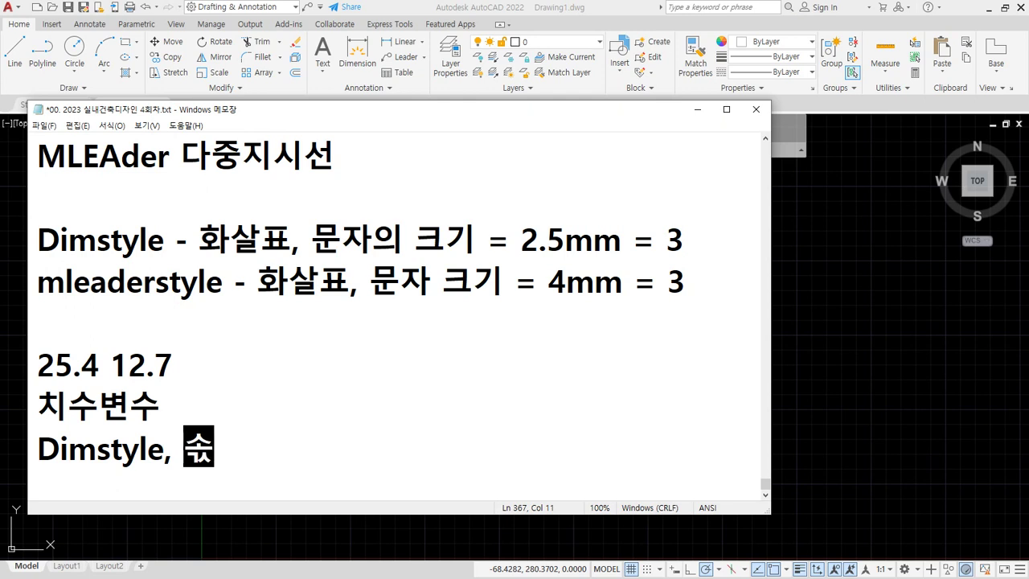
text(성창(Ct)
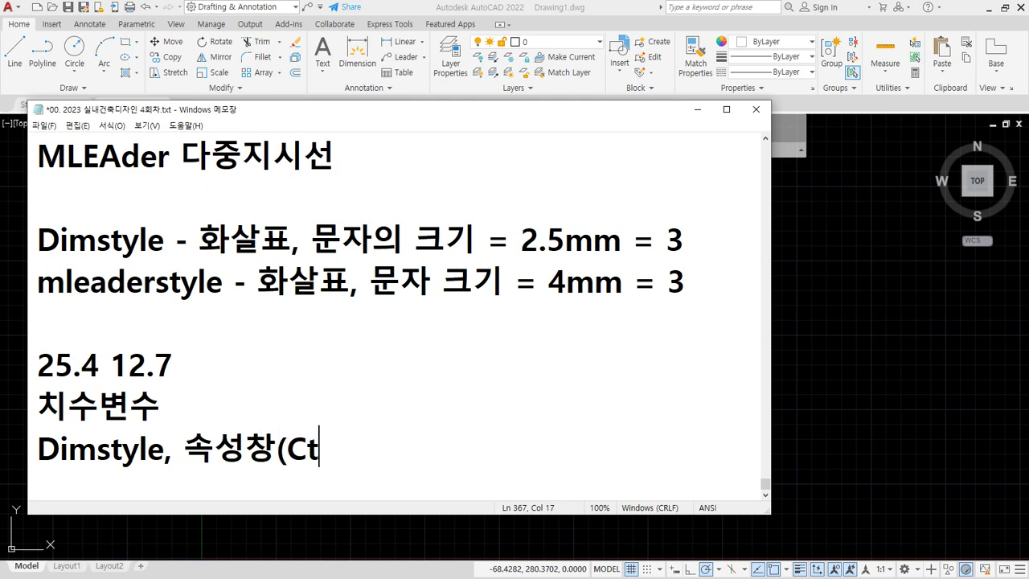
text(rl + 1))
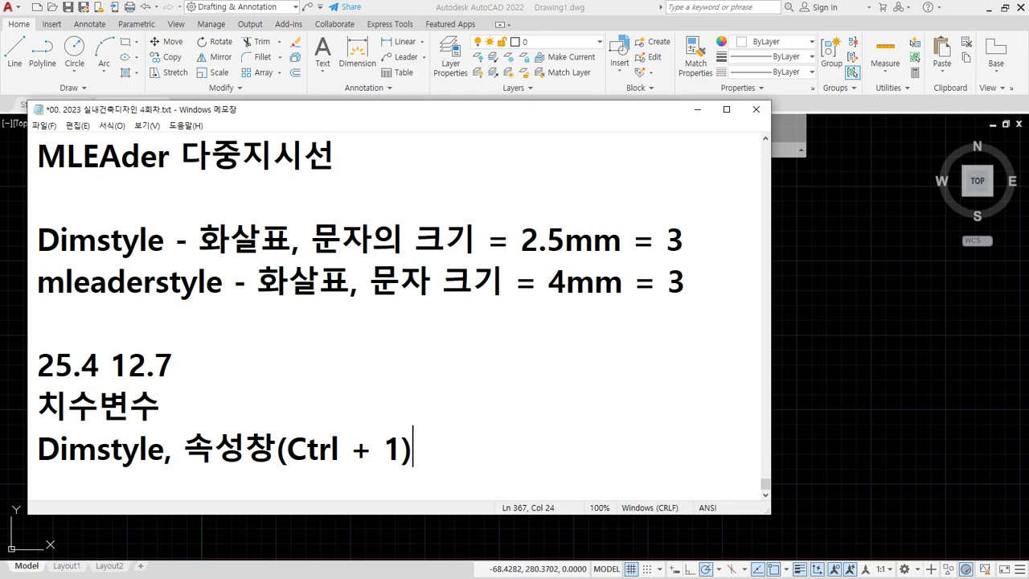
drag(23, 461, 441, 462)
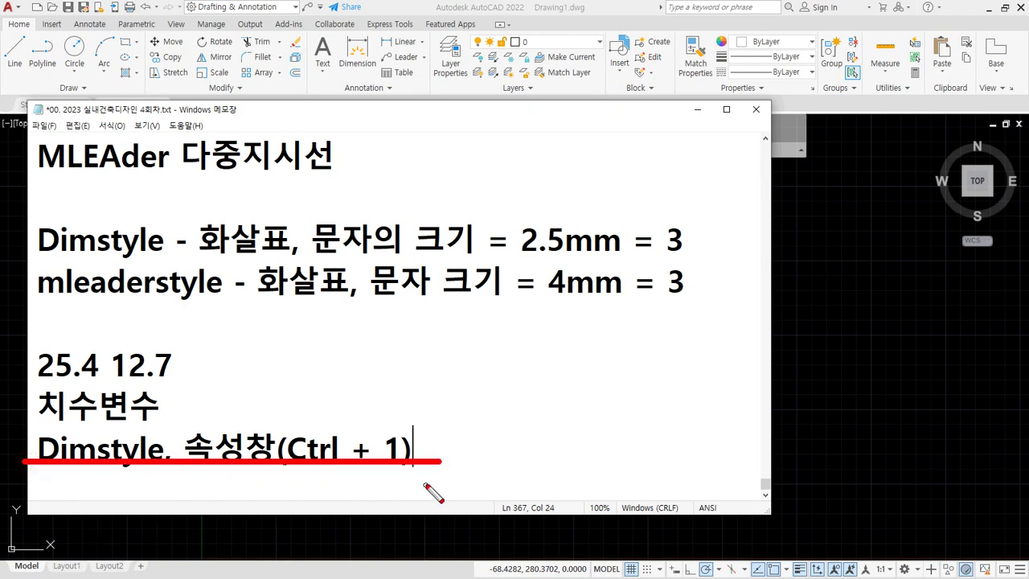
drag(345, 473, 5, 473)
key(Escape)
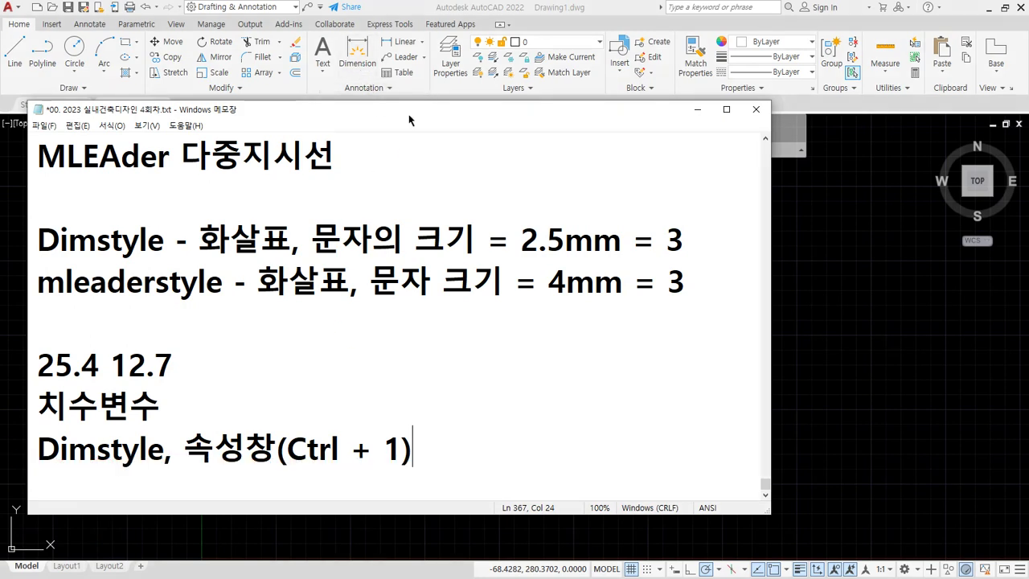
Switch to AutoCAD and draw a 30 by 30 rectangle in the empty drawing.
key(alt+Tab)
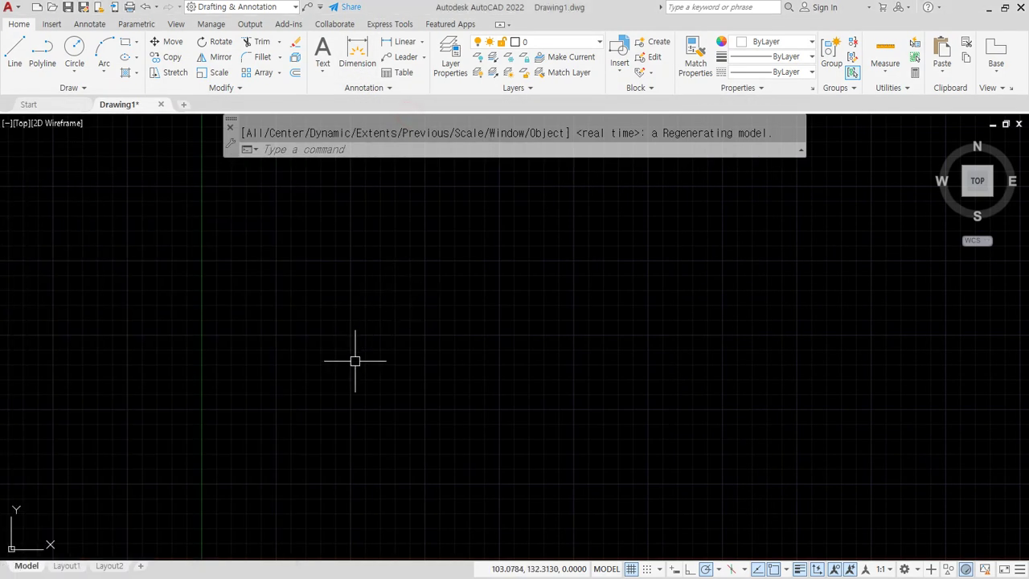
middle_click(355, 361)
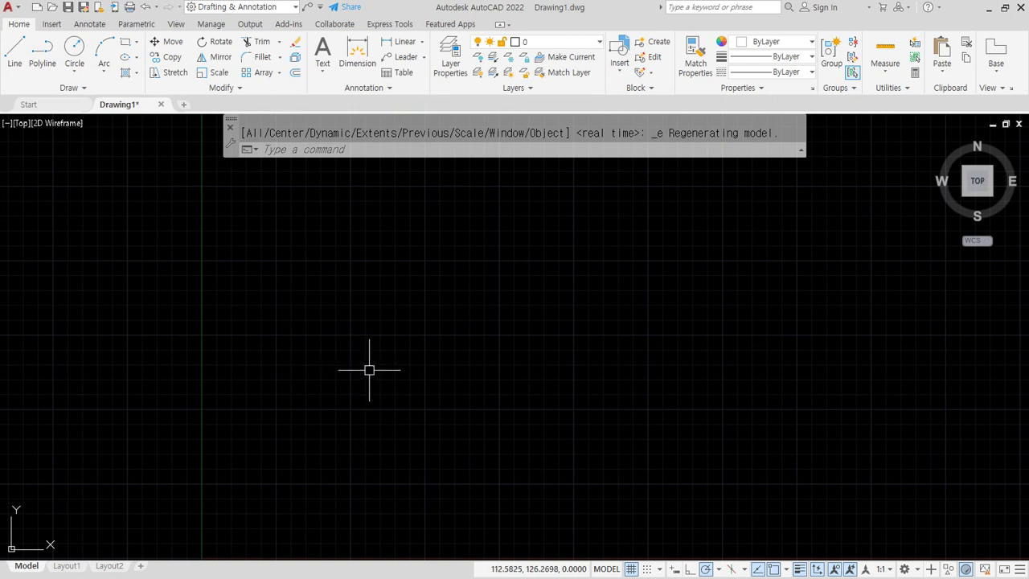
text(rec)
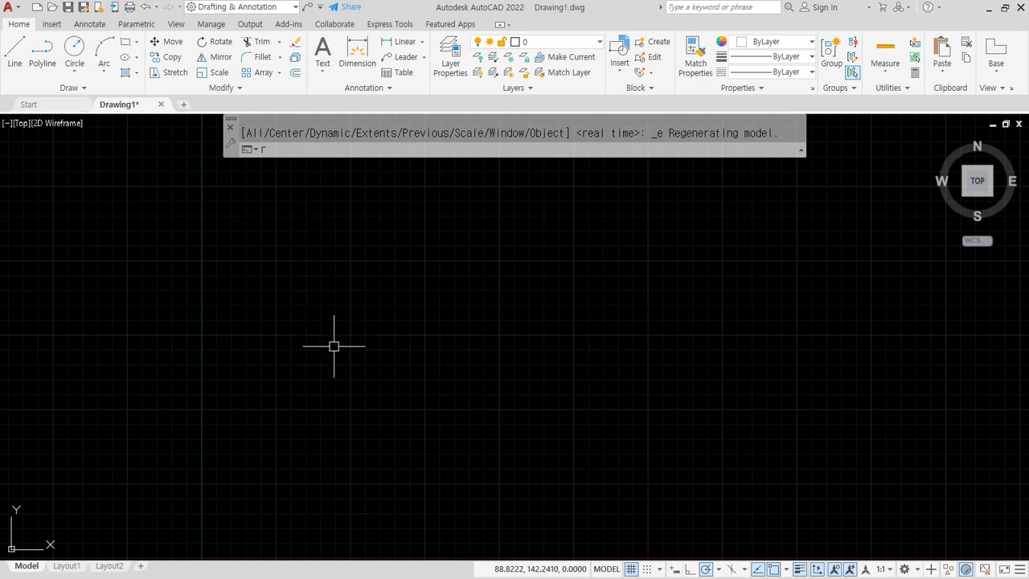
key(Return)
click(328, 418)
text(@30,30)
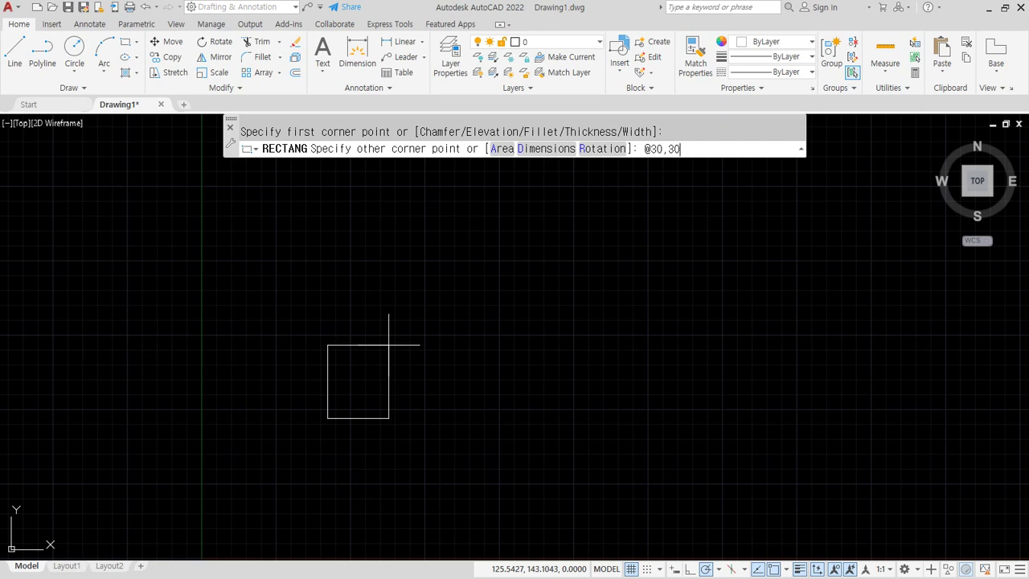
key(Return)
scroll(390, 343, up, 4)
middle_drag(315, 420, 284, 359)
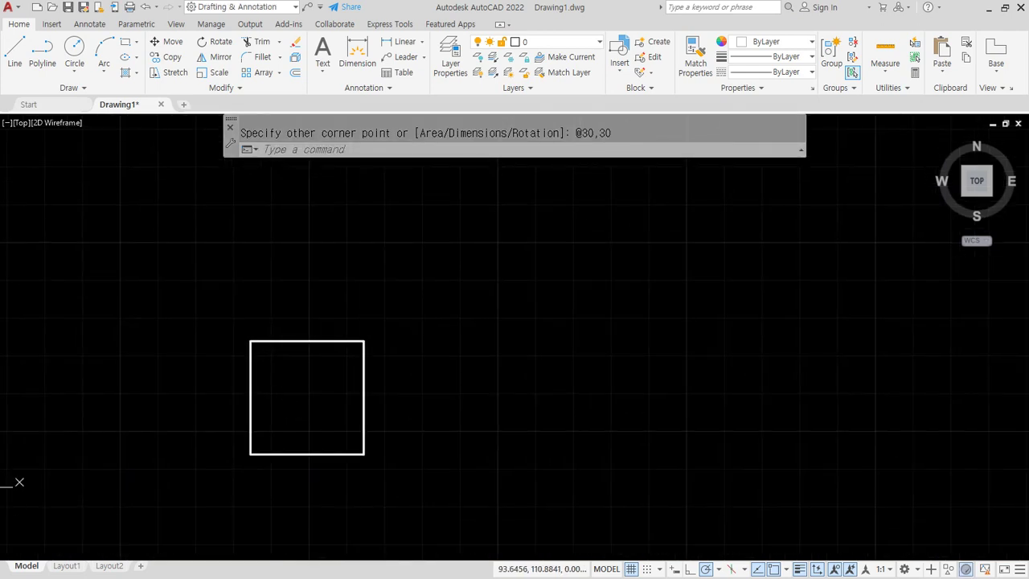
Create a new layer named "dim" and close the layer manager.
click(451, 56)
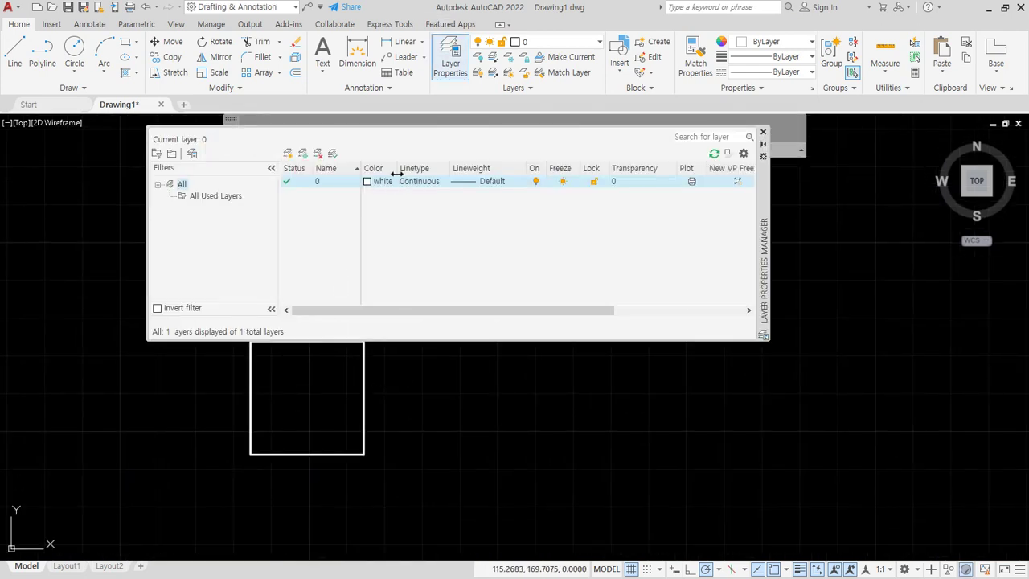
click(287, 153)
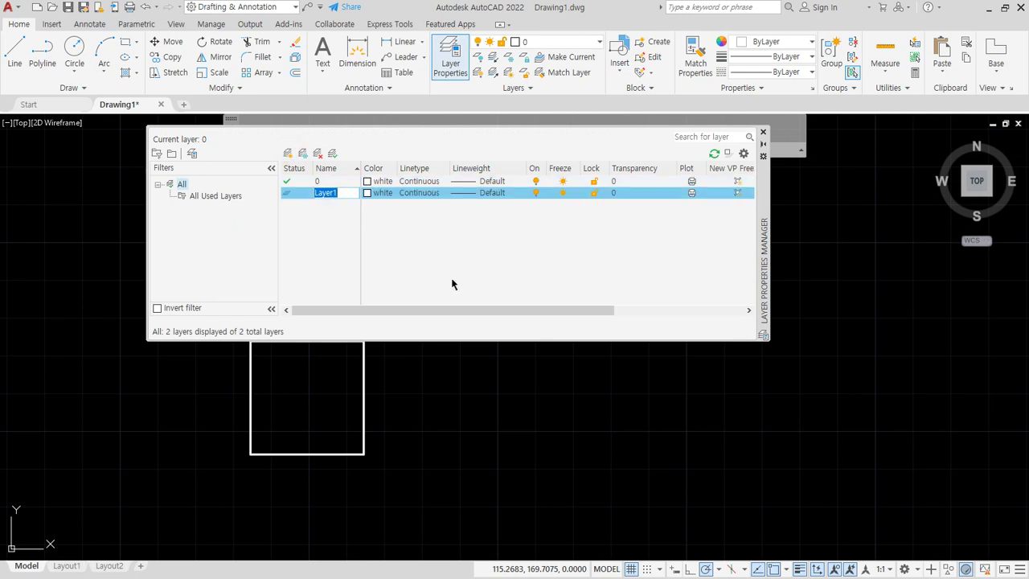
text(dim)
key(Return)
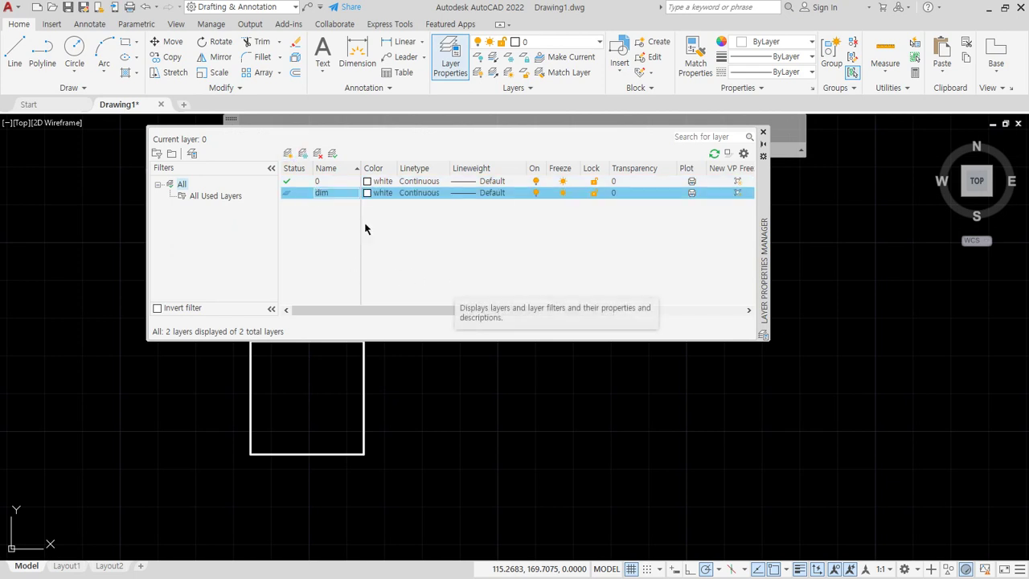
click(763, 134)
Copy the square horizontally to its right side, leaving a gap of about one square's width between the two.
scroll(343, 356, up, 2)
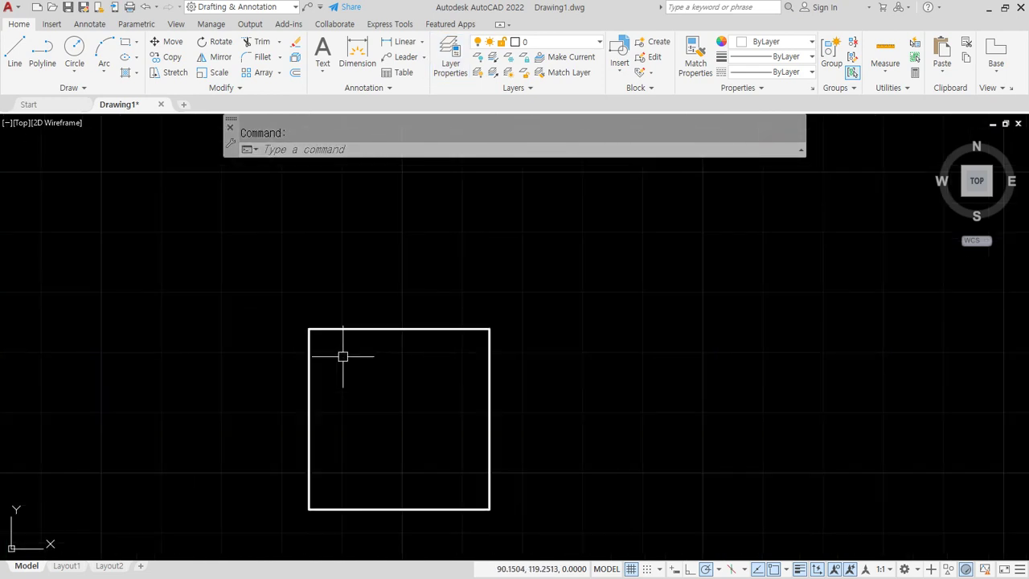
middle_drag(405, 355, 407, 369)
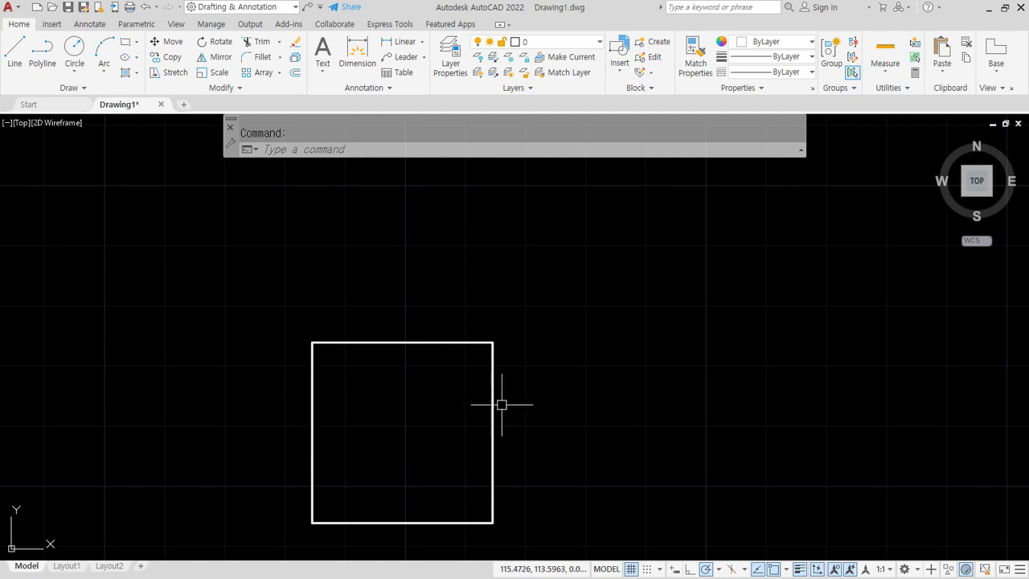
middle_drag(501, 405, 411, 391)
text(cp)
key(Return)
click(438, 386)
click(291, 413)
key(Return)
click(252, 439)
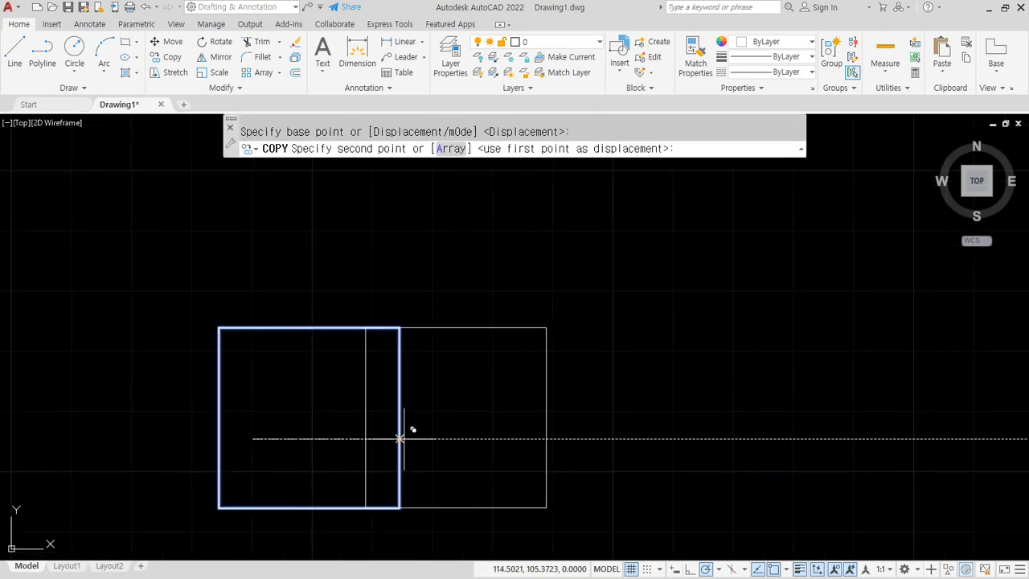
click(625, 428)
key(Escape)
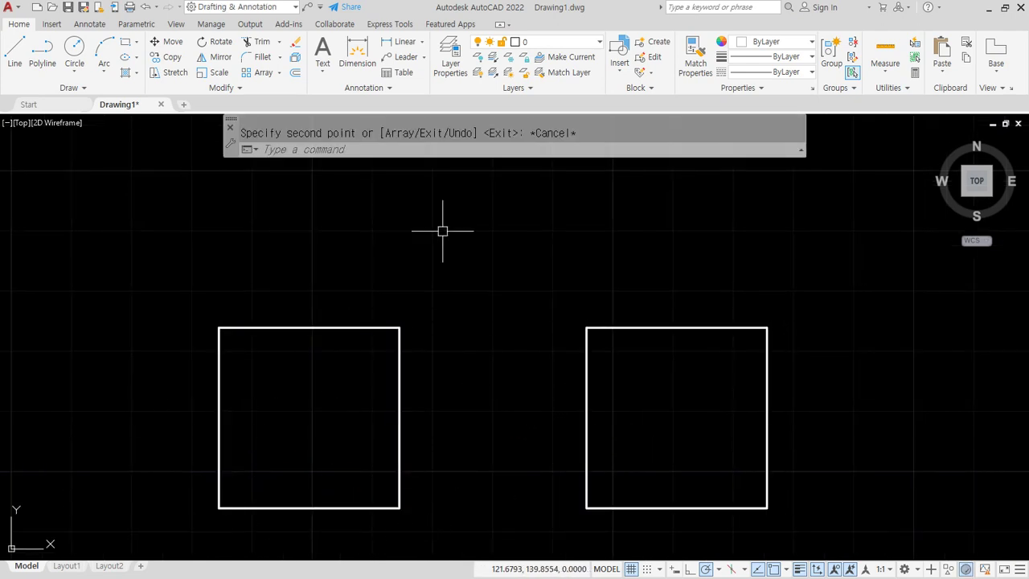
Add a horizontal linear dimension above the top edge of the left square.
click(383, 43)
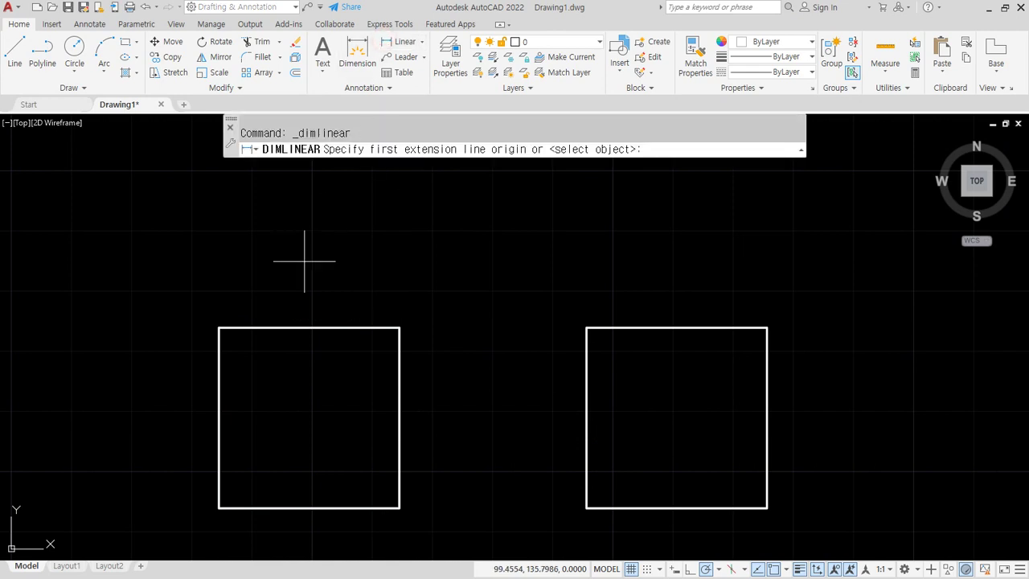
click(219, 328)
click(400, 328)
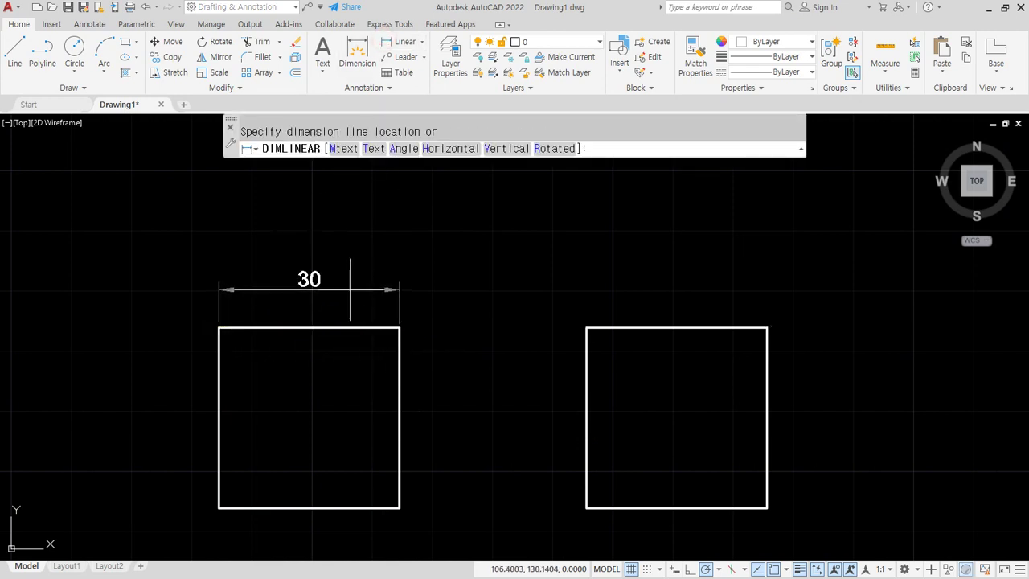
click(349, 281)
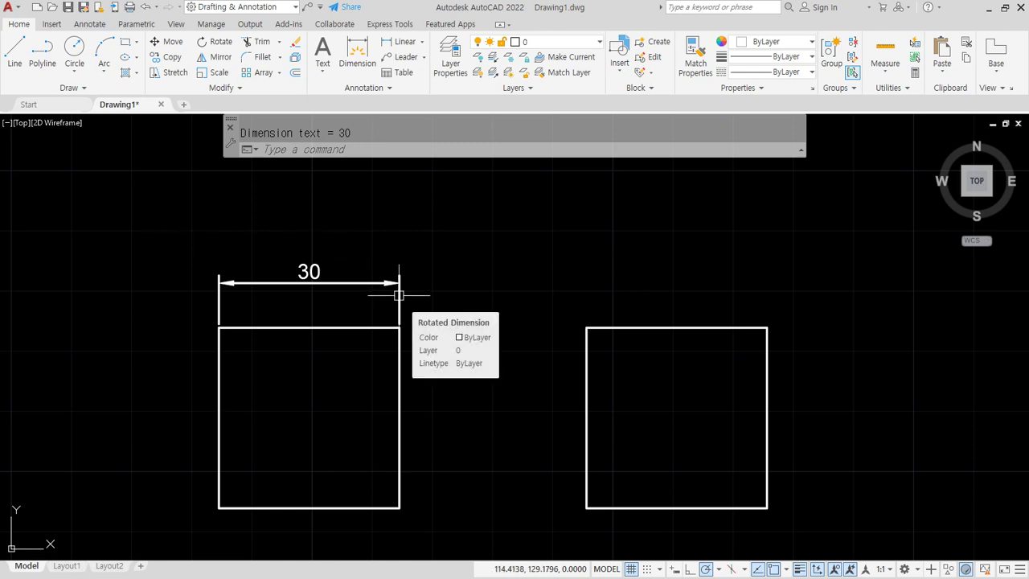
Switch to the Notepad notes and review the names and descriptions of the dimension colour variables dimclrt, dimclre and dimclrd.
key(alt+Tab)
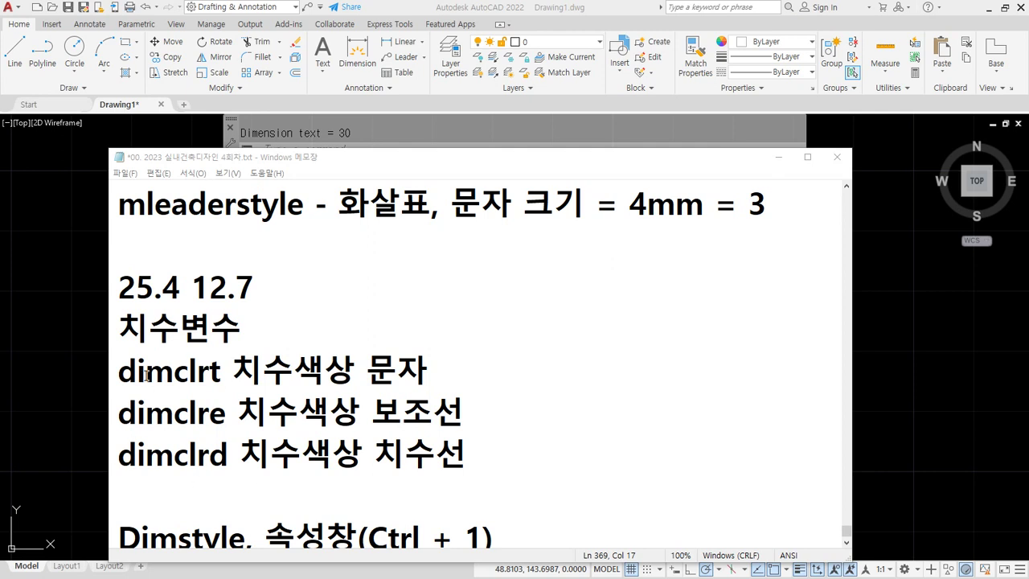
drag(120, 392, 221, 392)
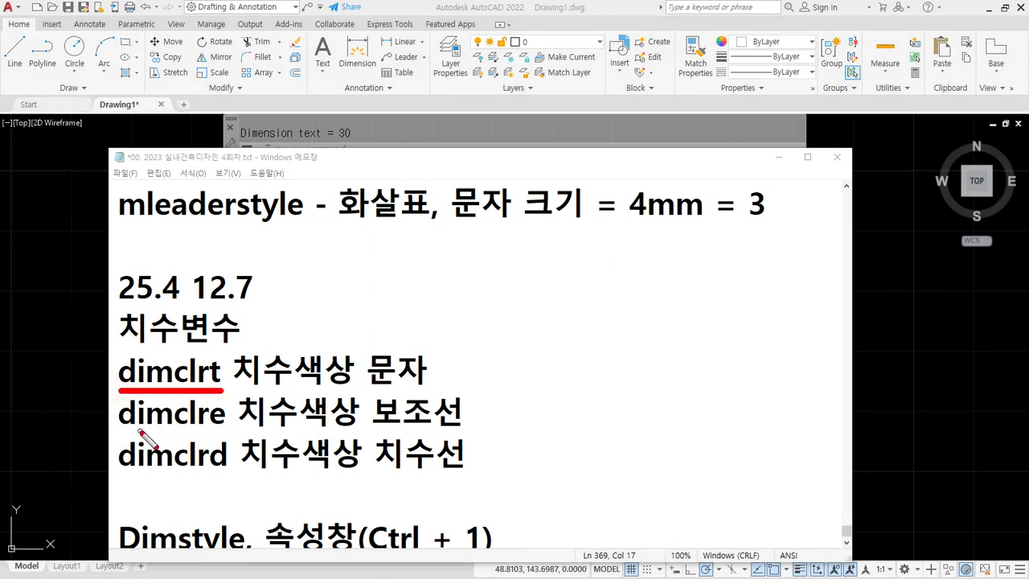
drag(118, 431, 223, 431)
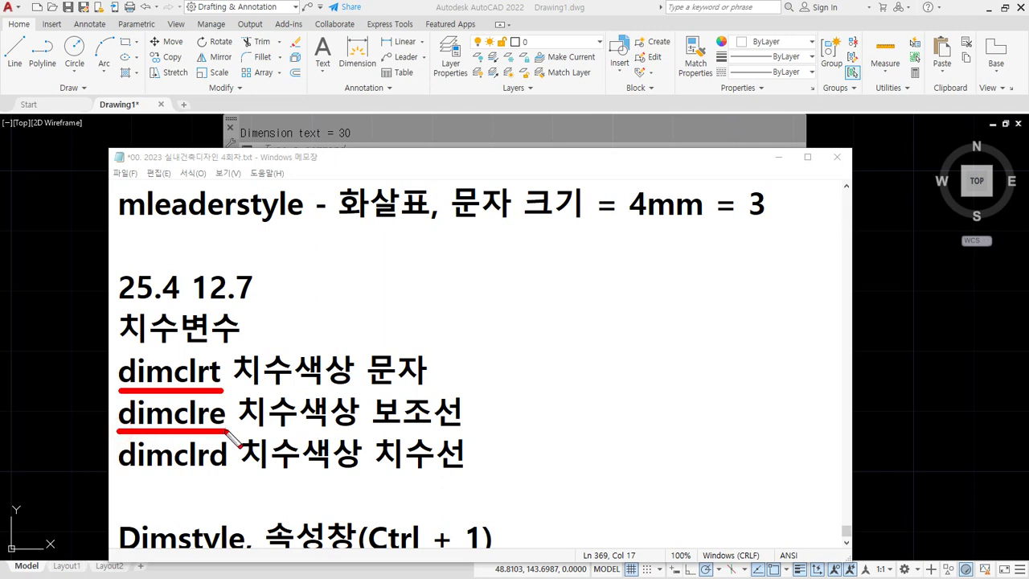
drag(123, 475, 224, 475)
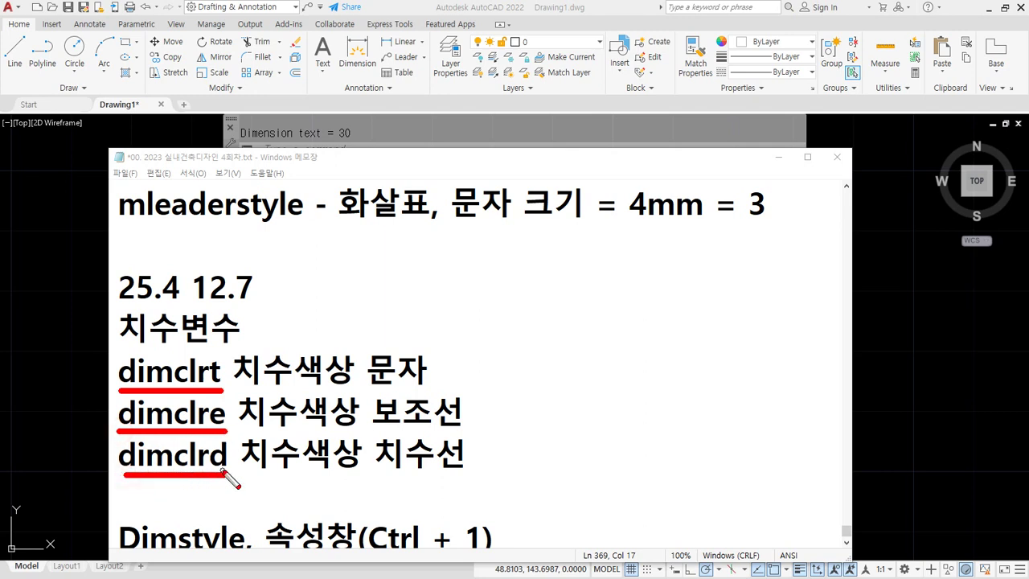
key(e)
drag(174, 359, 175, 465)
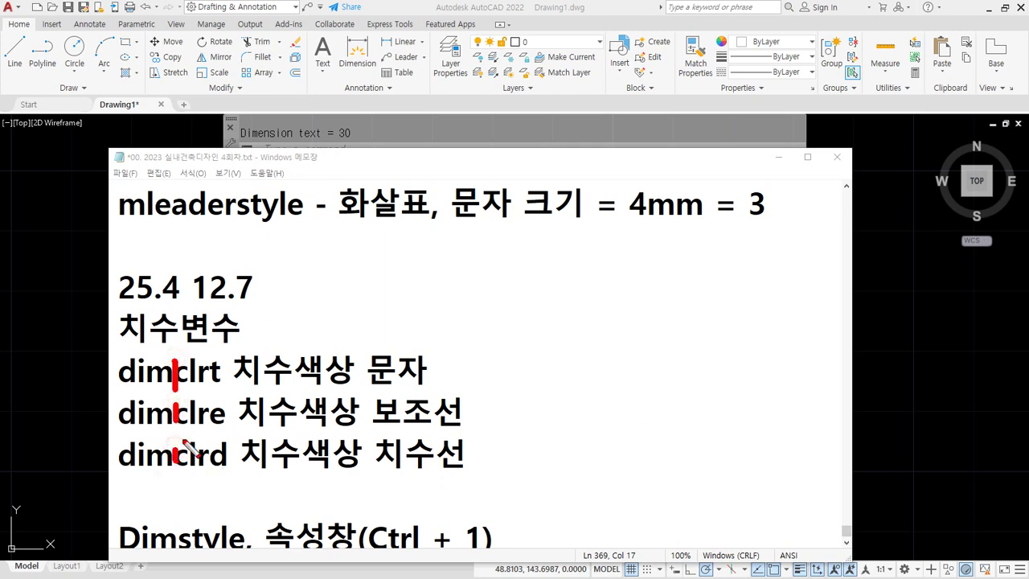
drag(212, 359, 212, 390)
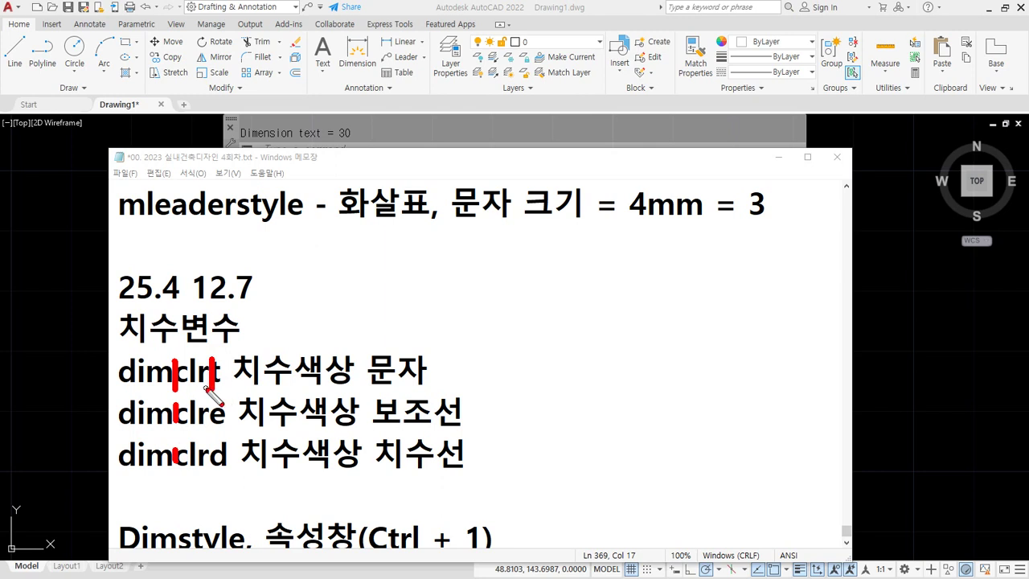
drag(212, 389, 229, 389)
drag(213, 429, 226, 431)
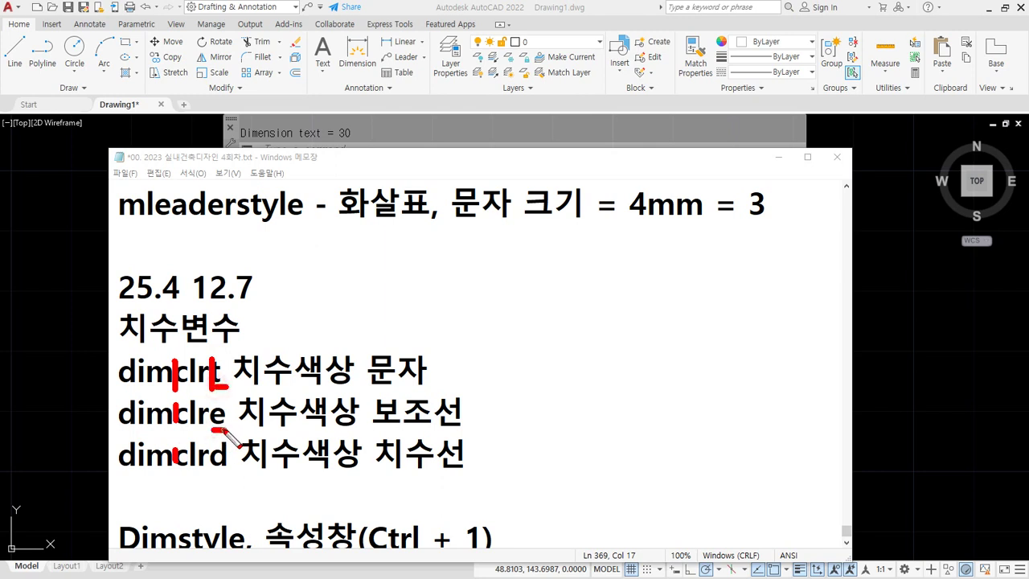
drag(213, 471, 242, 470)
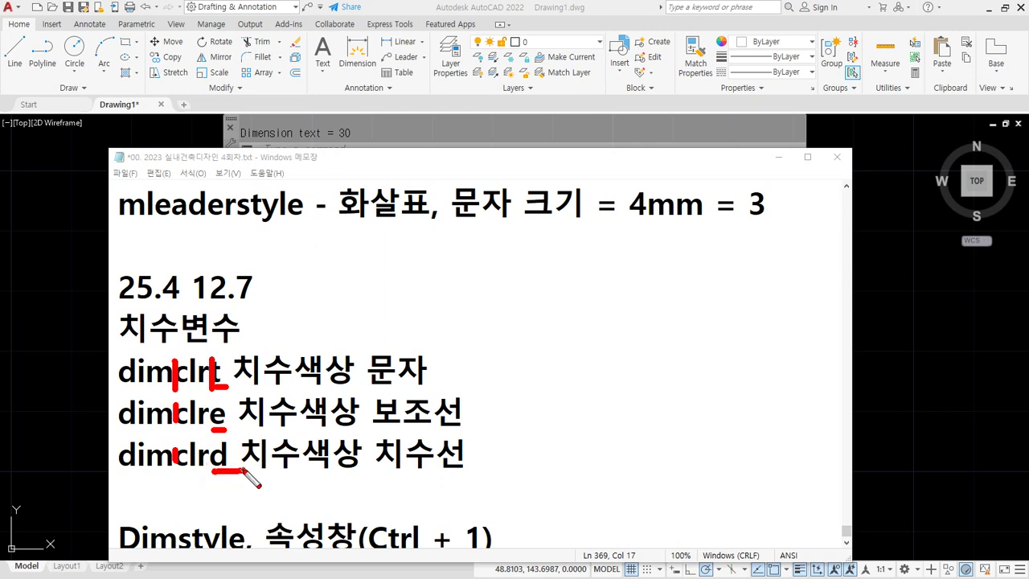
key(e)
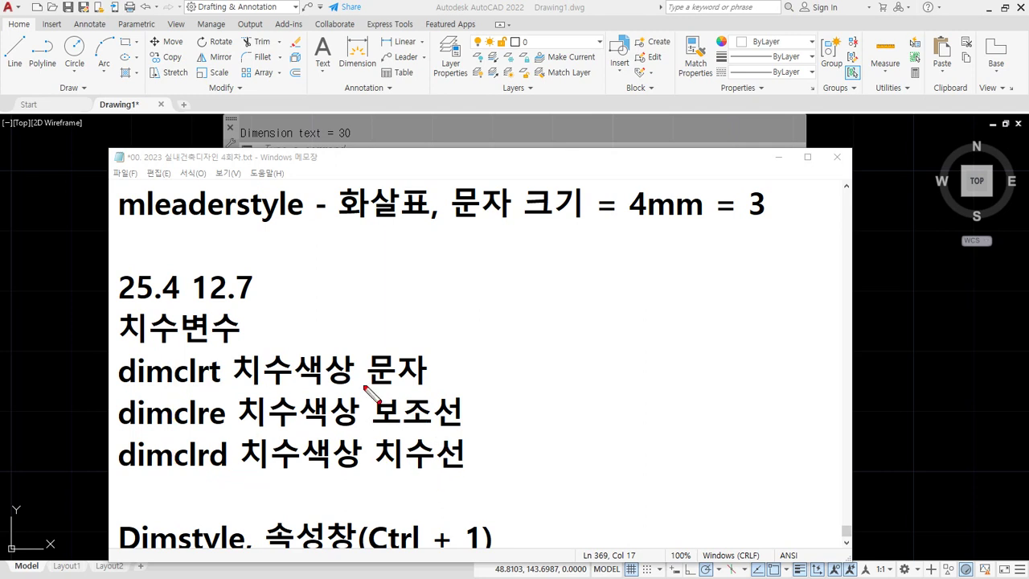
drag(242, 389, 425, 388)
drag(241, 423, 465, 423)
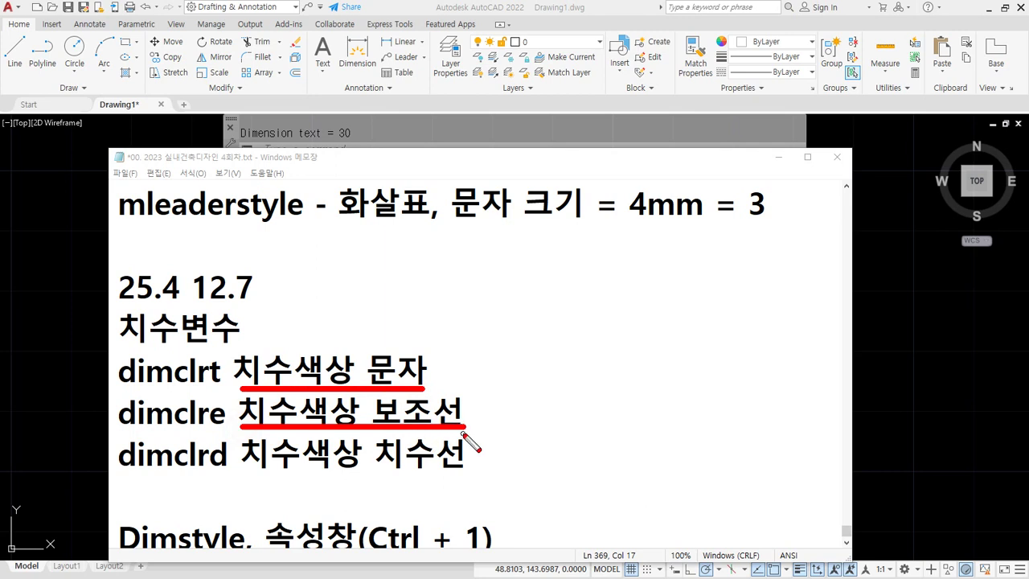
drag(241, 466, 465, 467)
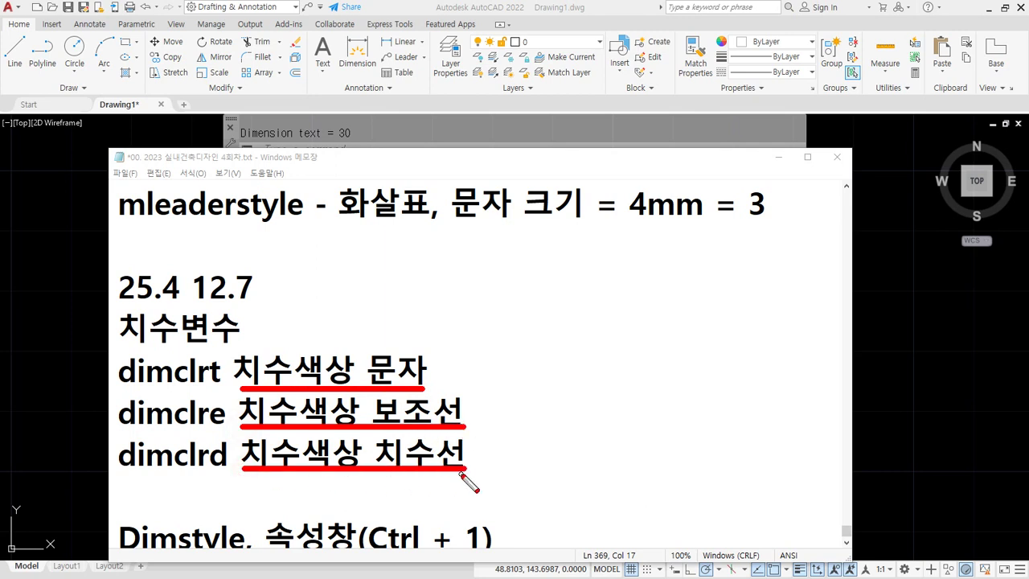
key(Escape)
Switch back to AutoCAD and set the dimension line colour variable DIMCLRD to 1.
click(455, 8)
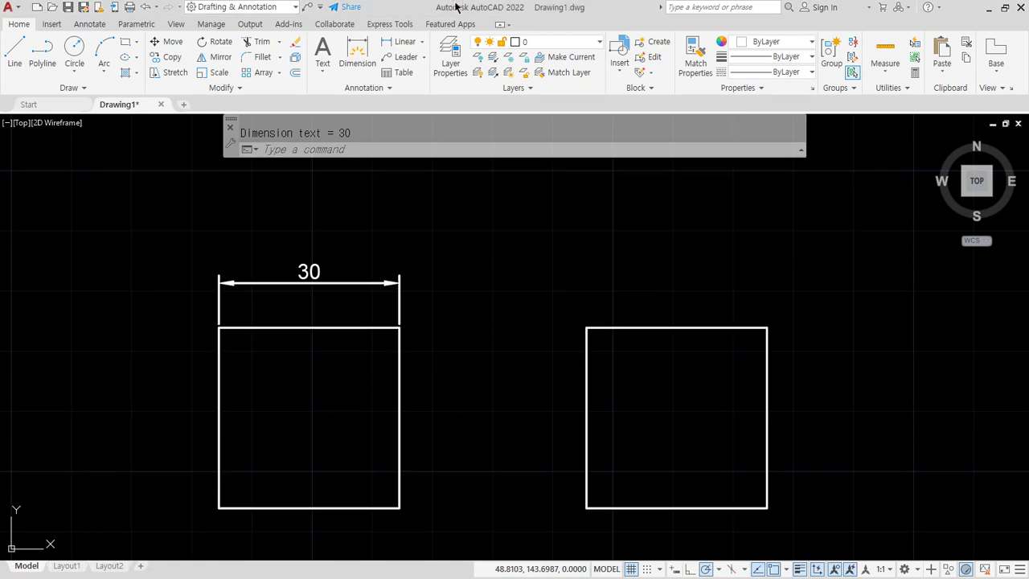
text(dimclrd)
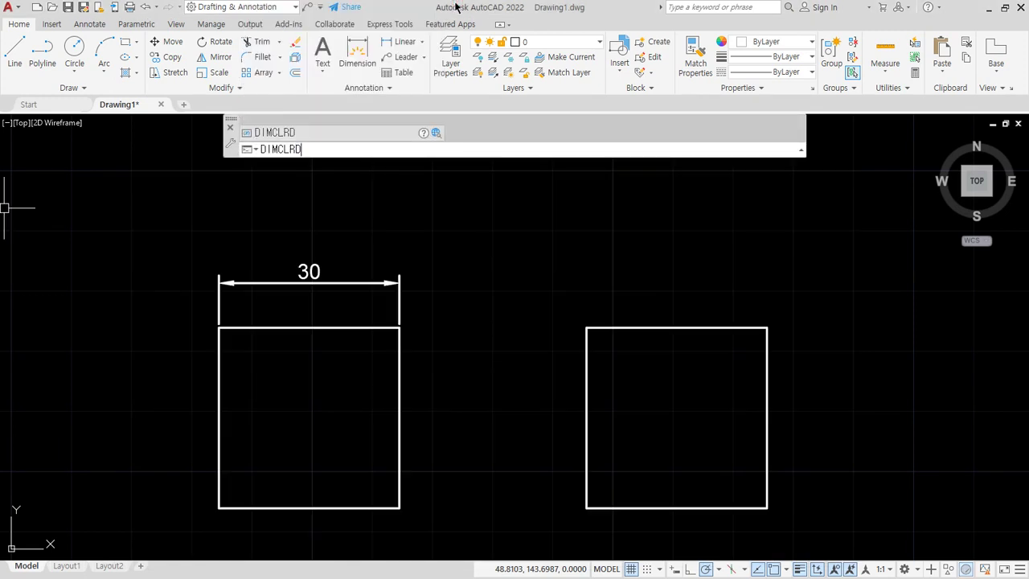
key(Return)
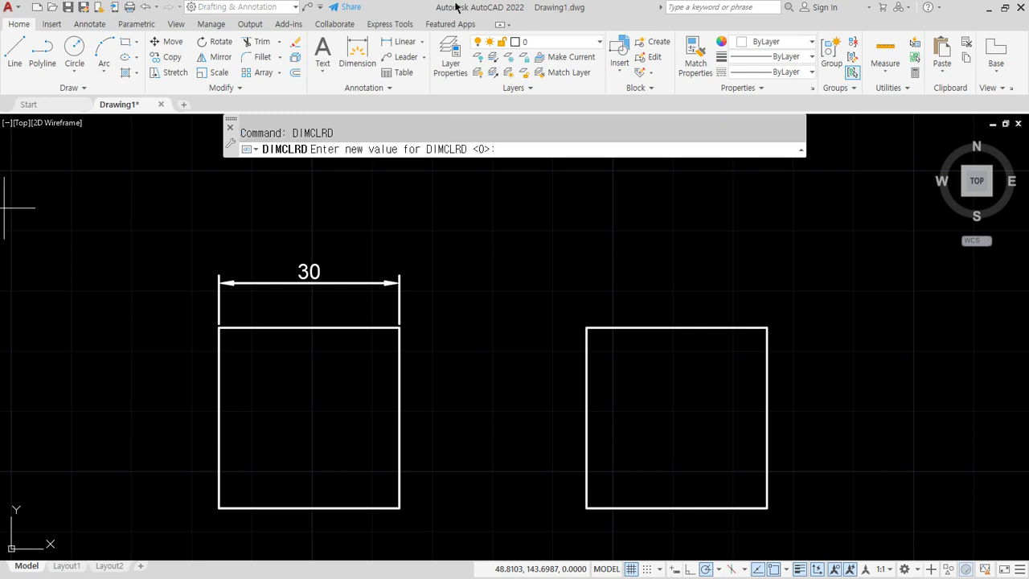
text(1)
key(Return)
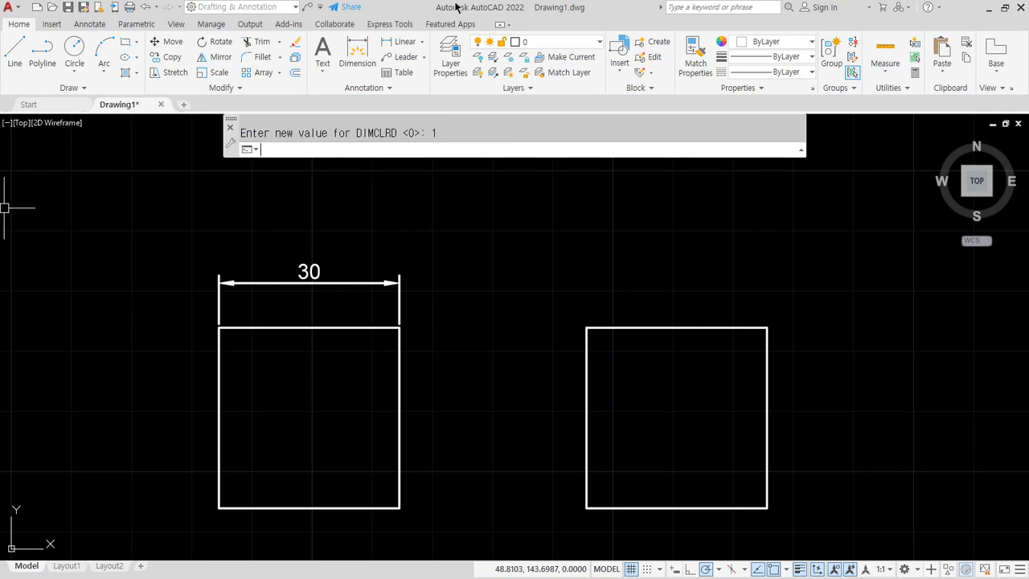
Set the extension line colour variable DIMCLRE to 2.
text(dimclr)
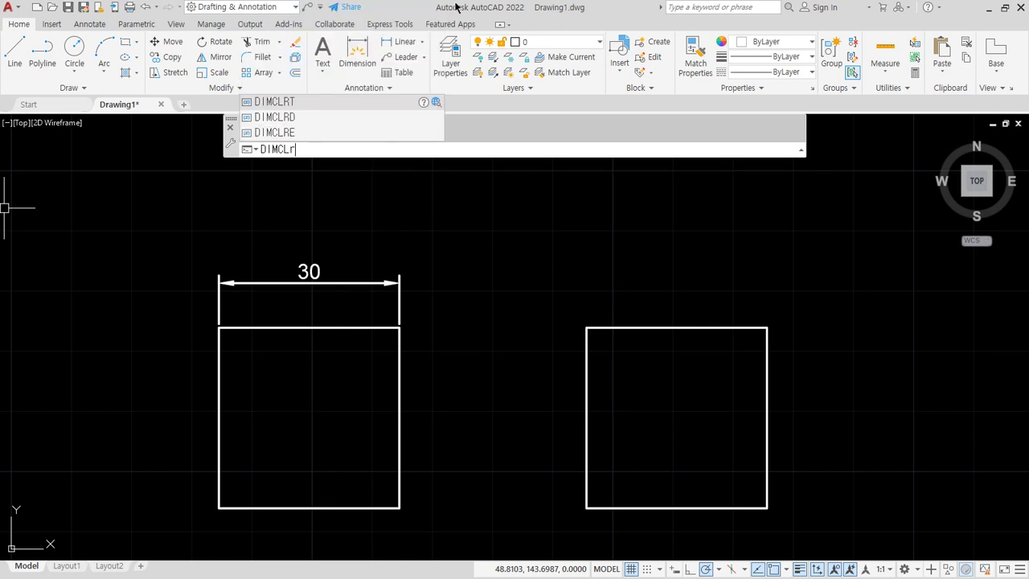
text(e)
key(Return)
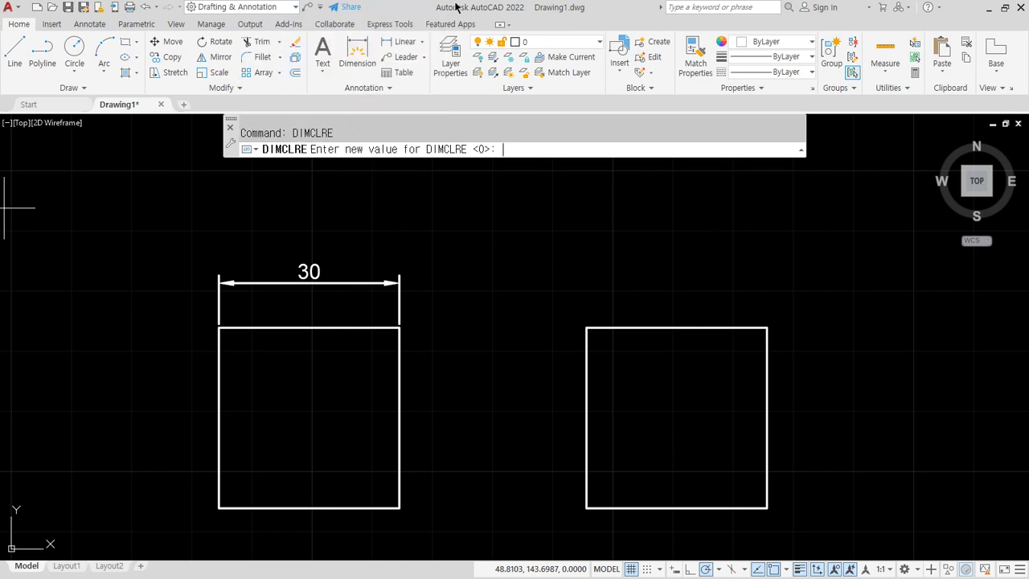
text(2)
key(Return)
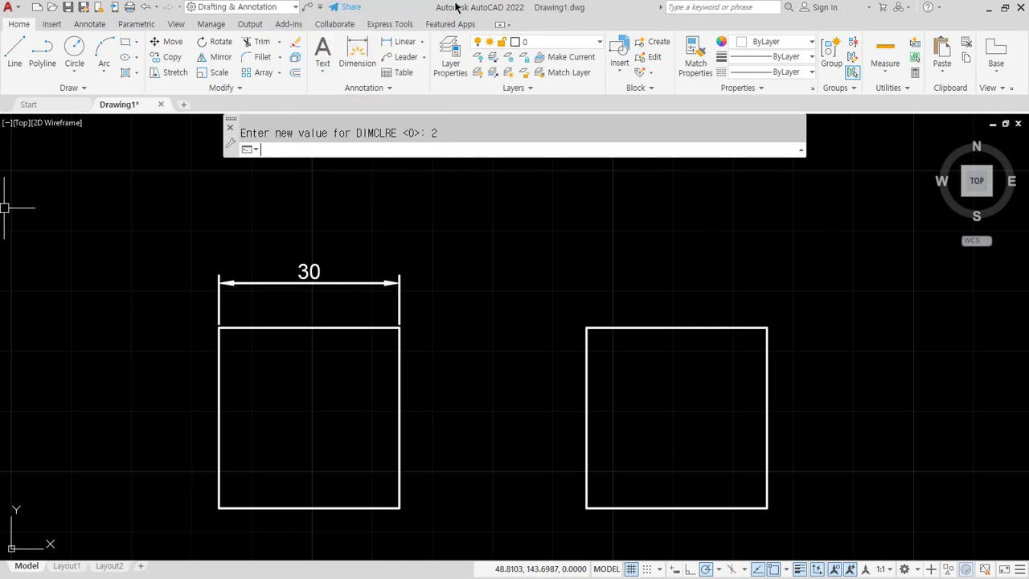
Set the dimension text colour variable DIMCLRT to 3.
text(dimclrt)
key(Return)
text(3)
key(Return)
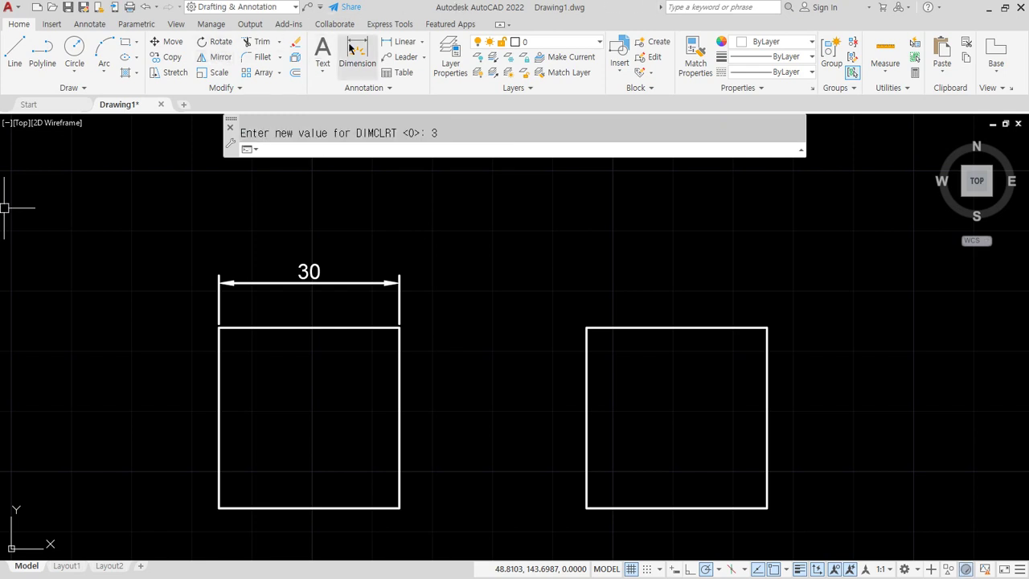
Add a horizontal linear dimension above the top edge of the right square, level with the left square's dimension line.
click(404, 41)
click(587, 327)
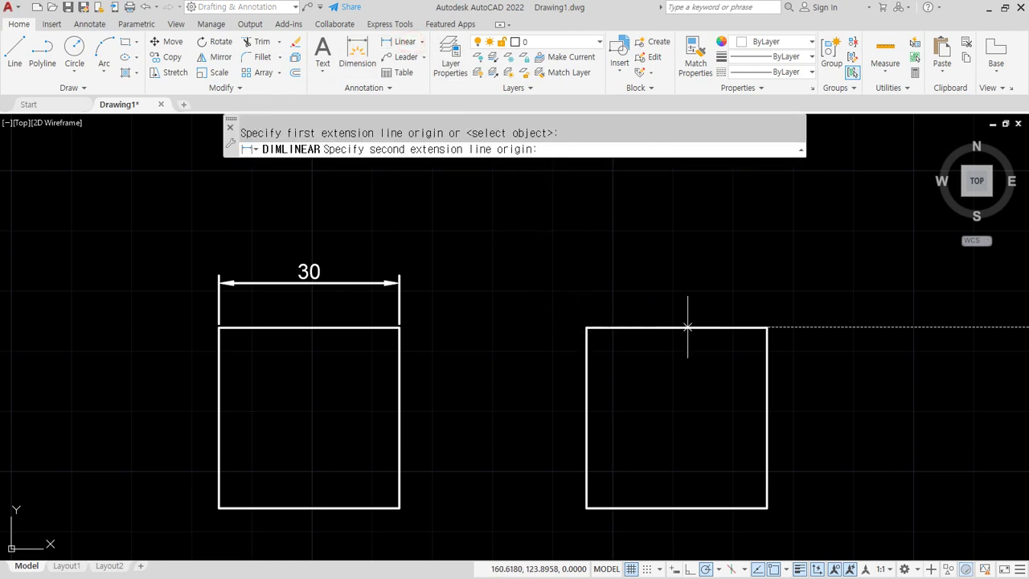
click(766, 327)
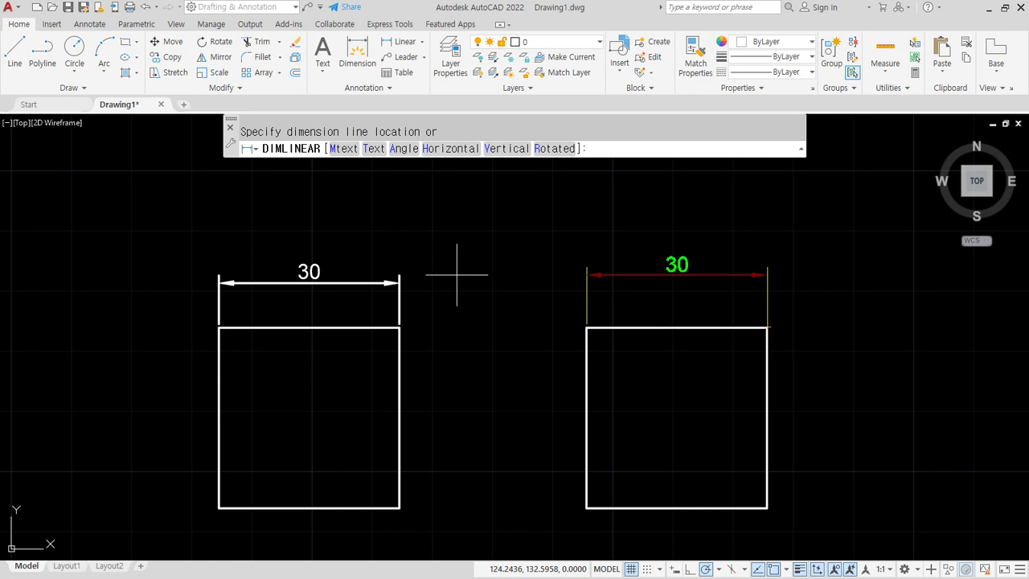
click(401, 281)
Show the object properties and select the white dimension above the left square.
scroll(678, 298, up, 2)
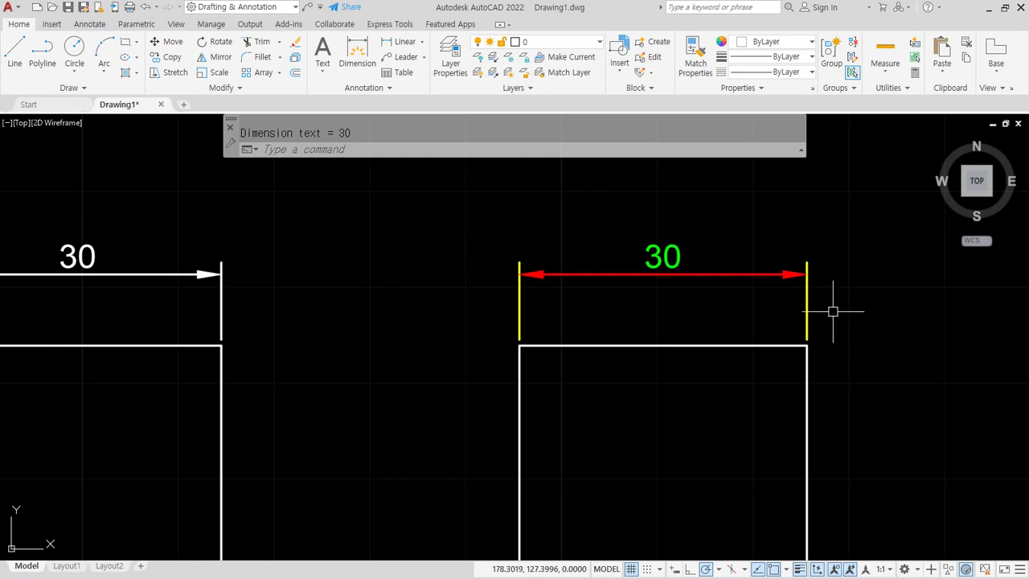
middle_drag(390, 375, 520, 380)
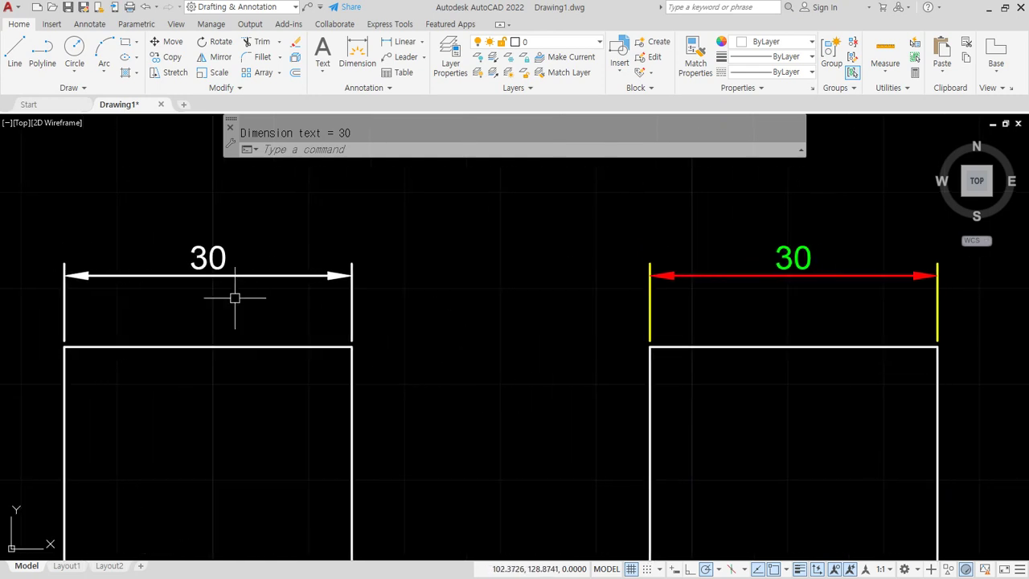
key(ctrl+1)
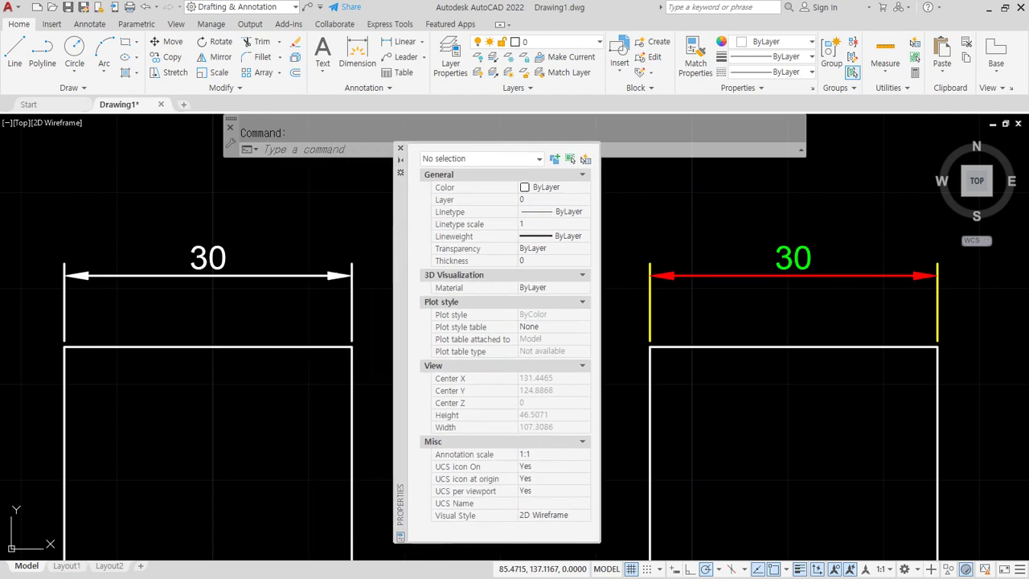
click(270, 226)
click(163, 289)
mouse_move(220, 295)
mouse_down()
mouse_move(211, 219)
mouse_move(240, 297)
mouse_move(338, 312)
mouse_move(402, 342)
mouse_move(397, 358)
mouse_up()
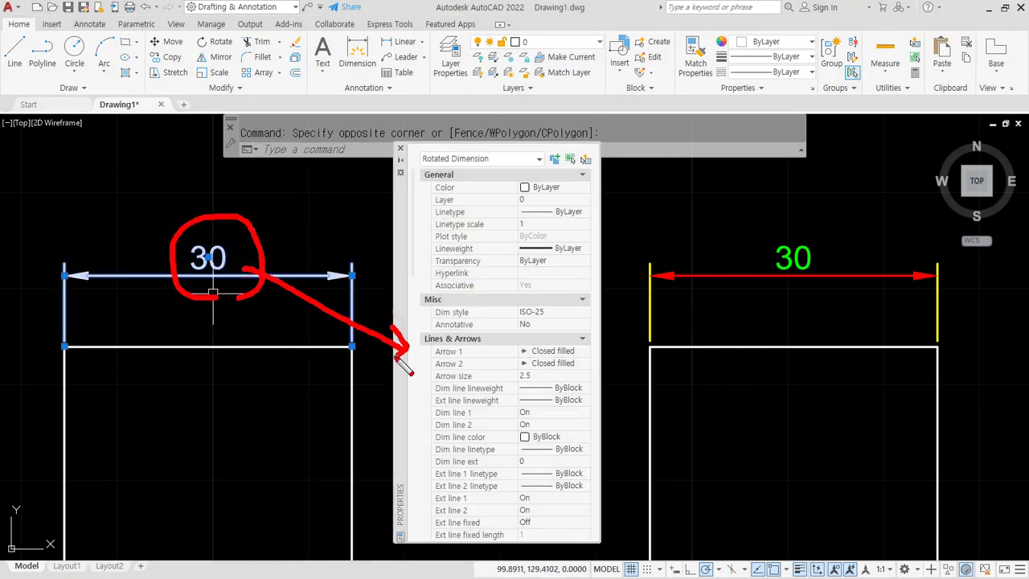
drag(480, 349, 414, 349)
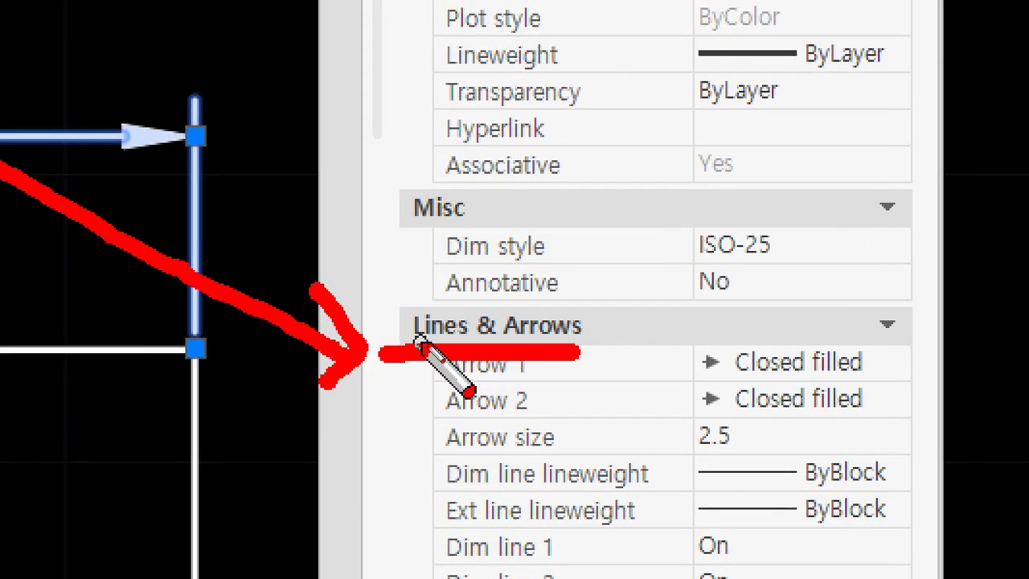
key(Escape)
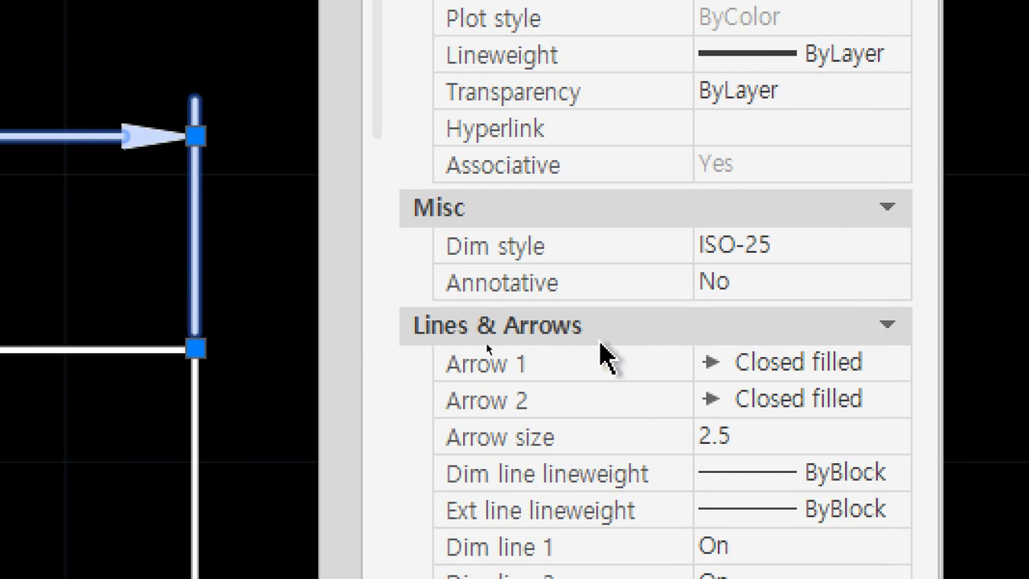
Look through the selected dimension's property groups from Lines & Arrows through Tolerances, and return to the Lines & Arrows settings.
scroll(605, 358, down, 12)
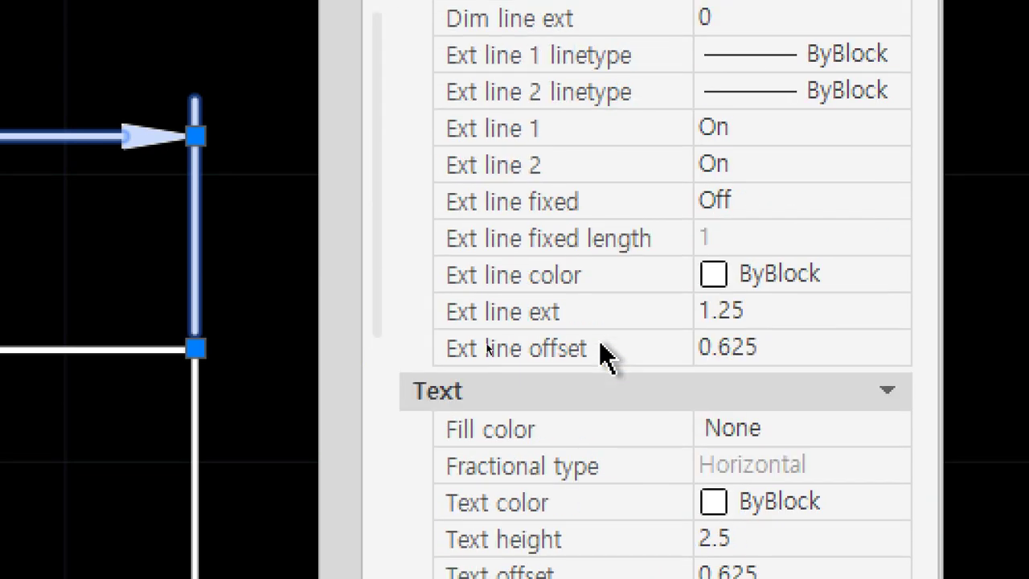
scroll(501, 216, down, 10)
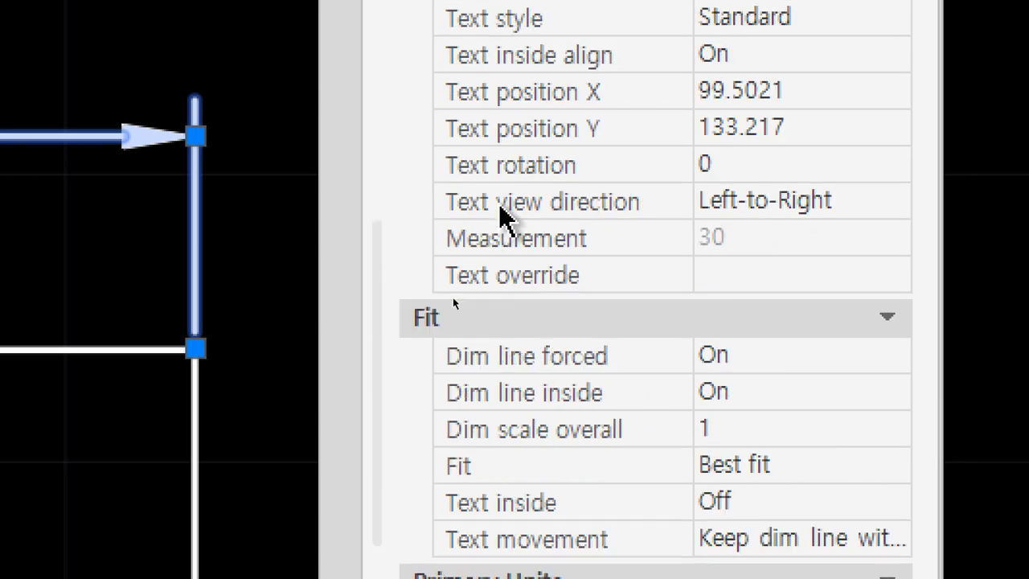
scroll(586, 443, down, 6)
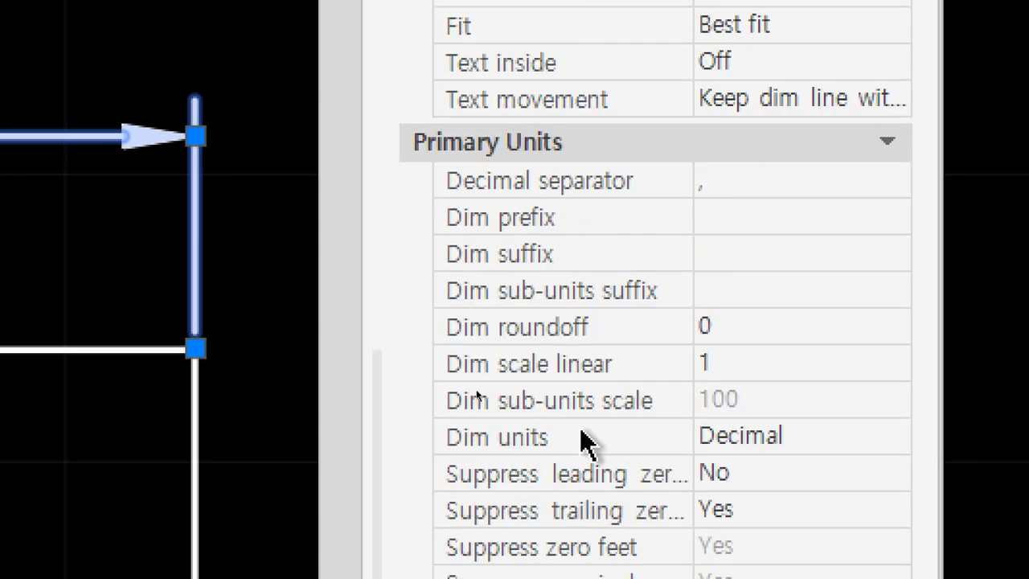
scroll(475, 441, down, 3)
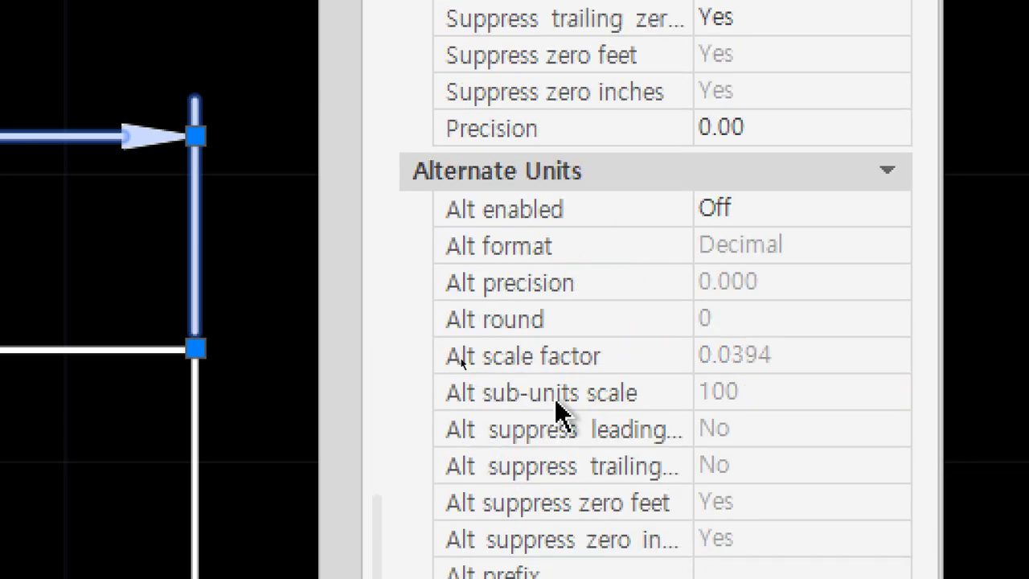
scroll(563, 370, down, 3)
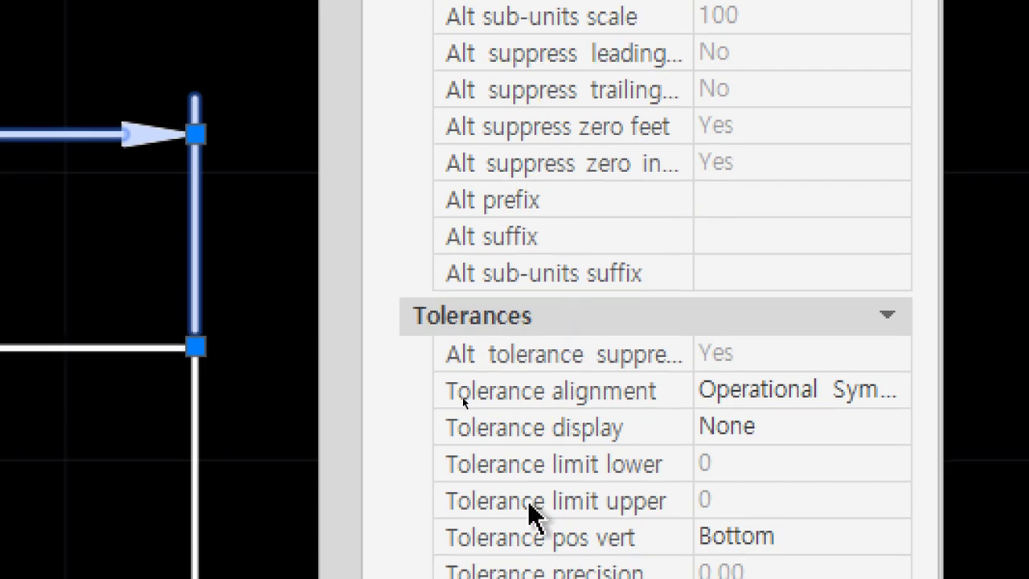
scroll(533, 515, up, 3)
scroll(533, 515, up, 3)
scroll(528, 503, up, 15)
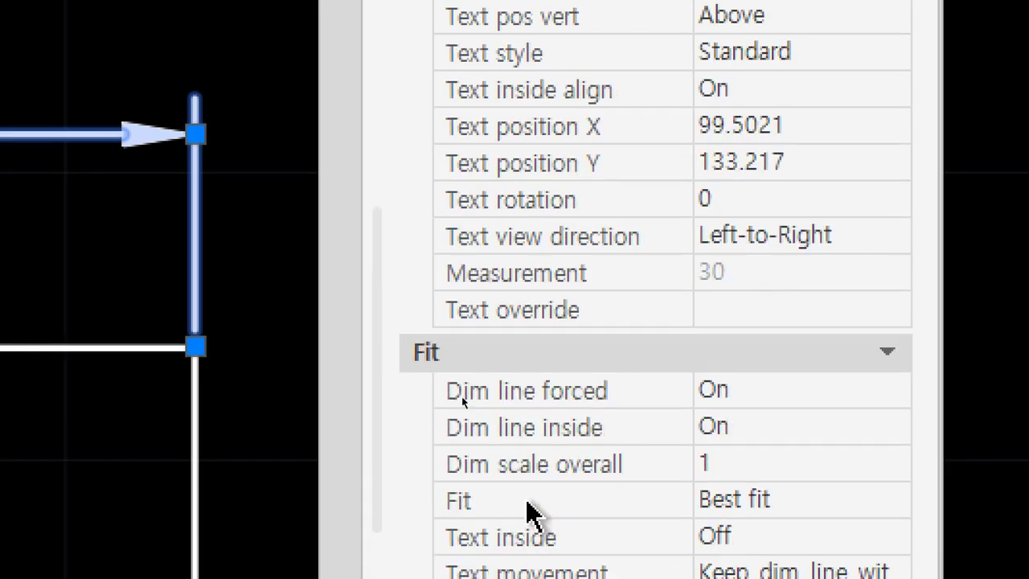
scroll(524, 500, up, 5)
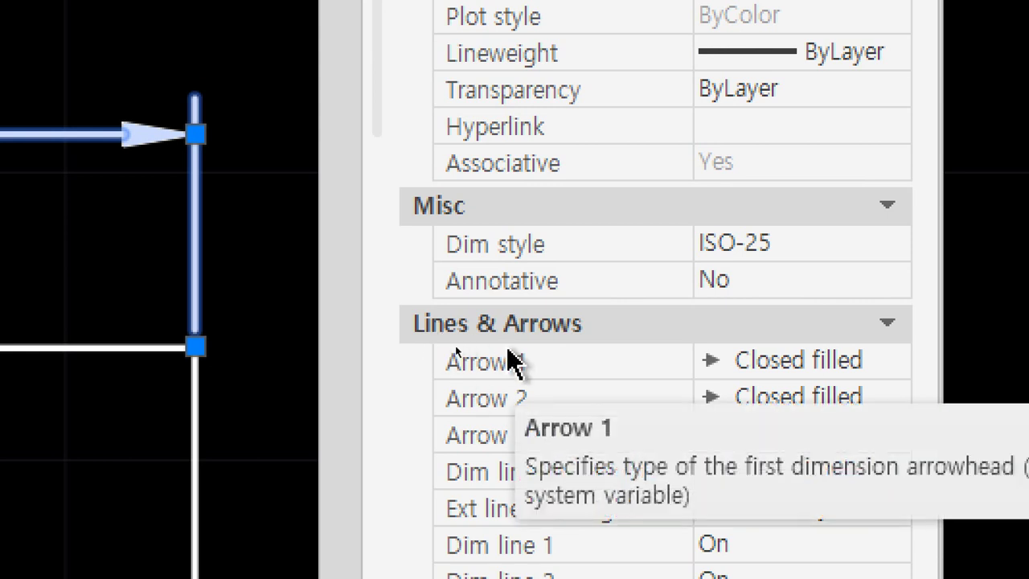
scroll(506, 358, down, 4)
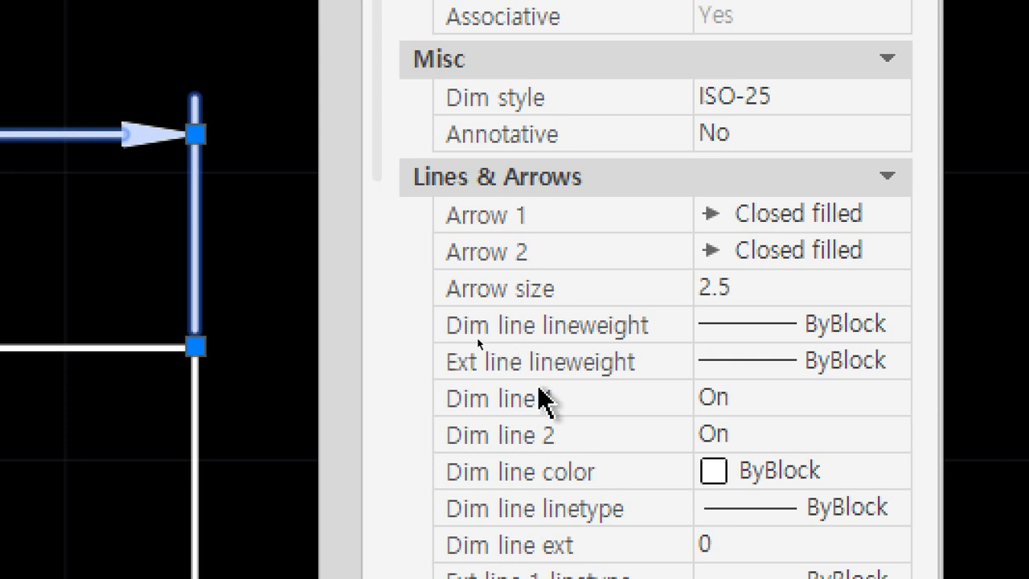
Set the selected left dimension's dimension line color to Red.
scroll(587, 290, down, 2)
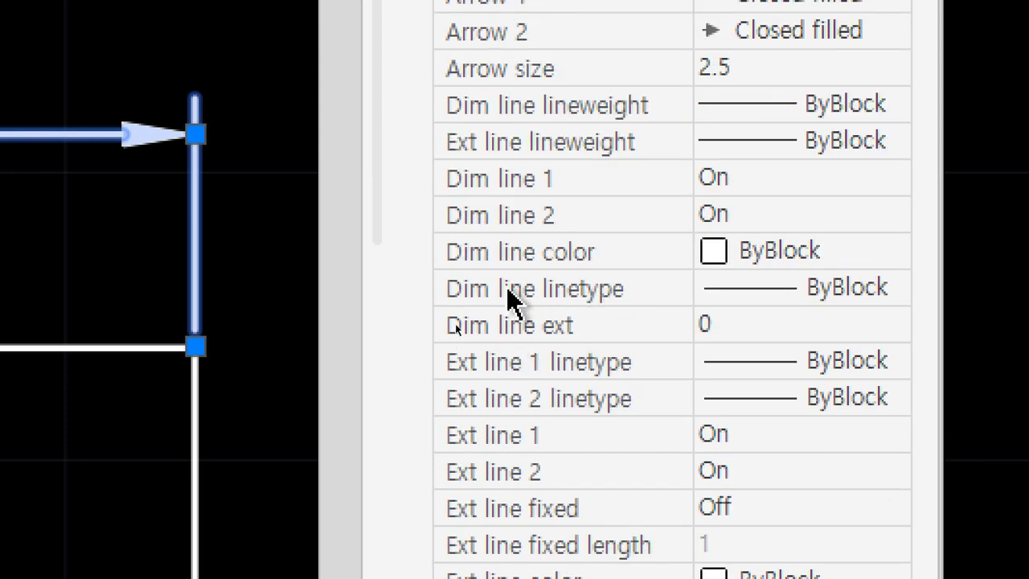
scroll(567, 266, up, 2)
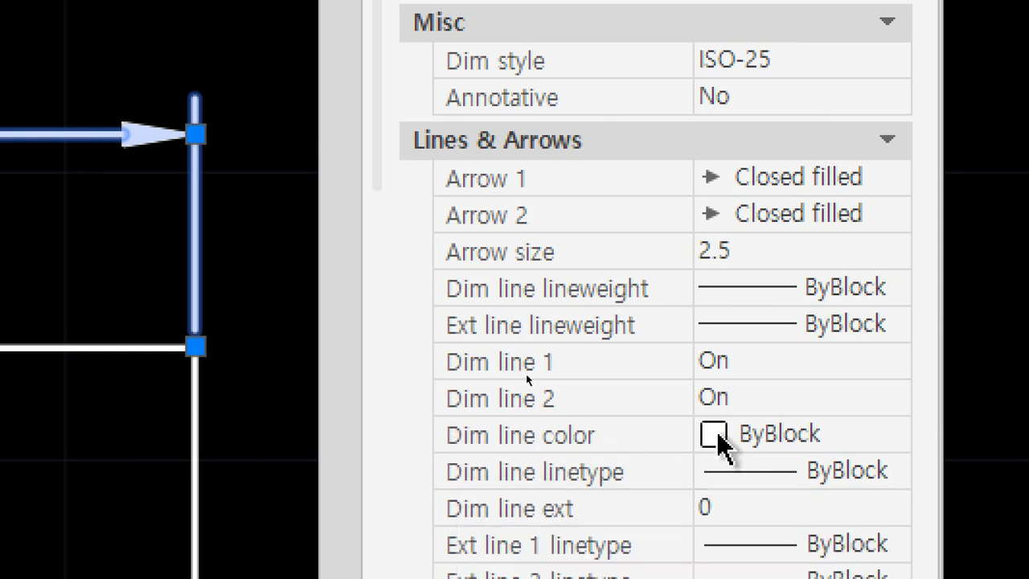
click(758, 434)
click(758, 434)
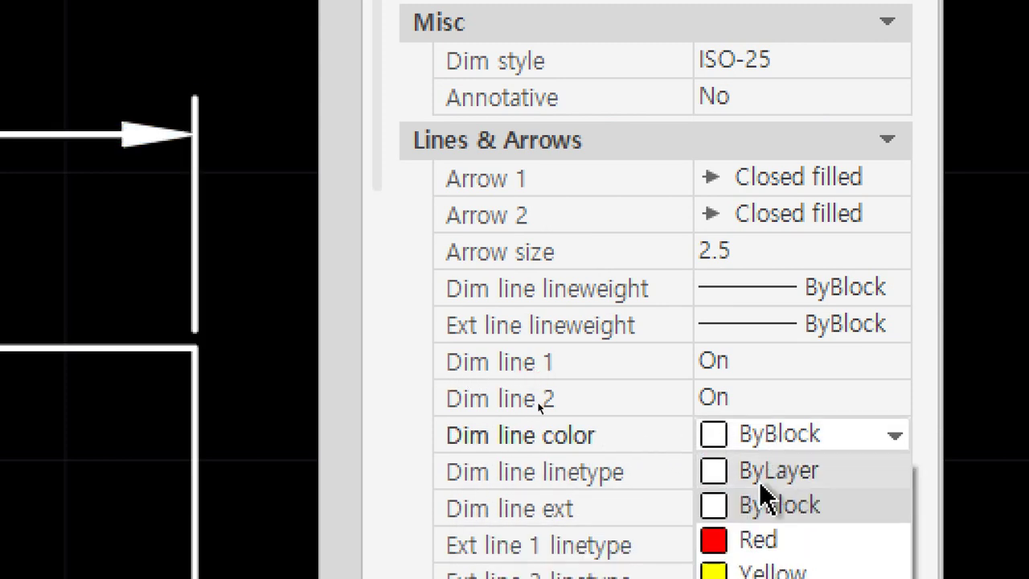
click(743, 553)
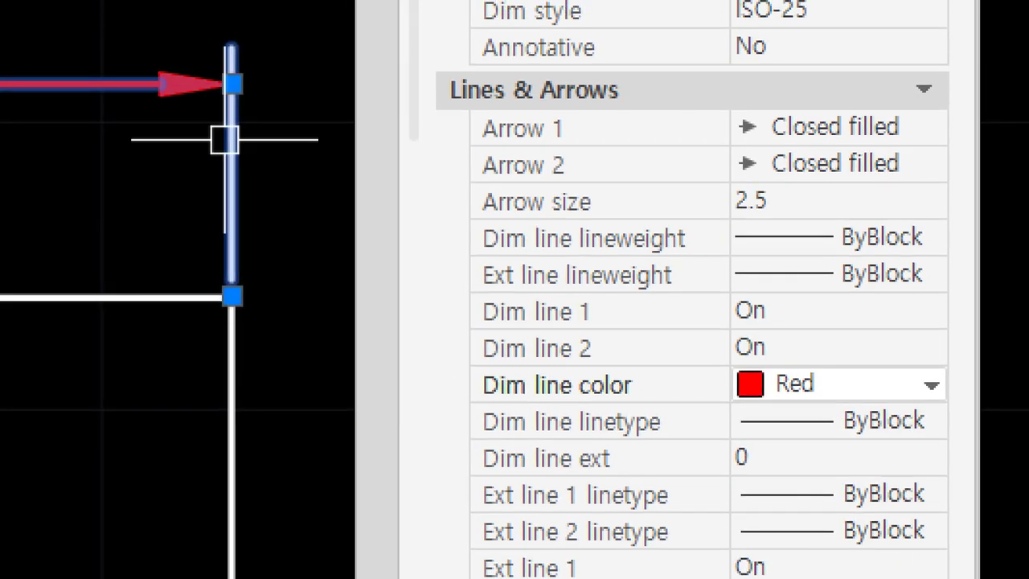
scroll(74, 225, down, 2)
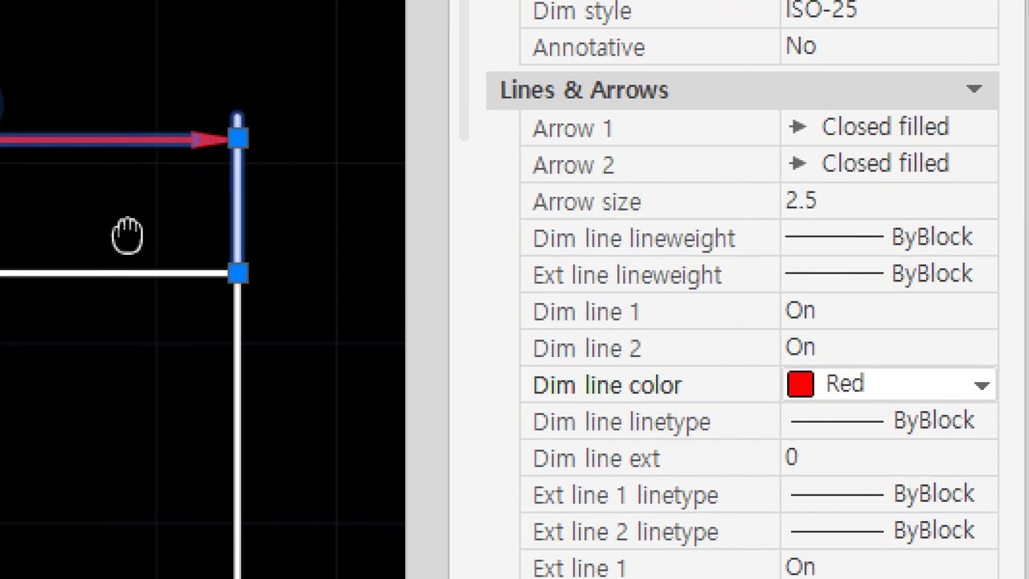
middle_drag(127, 236, 295, 278)
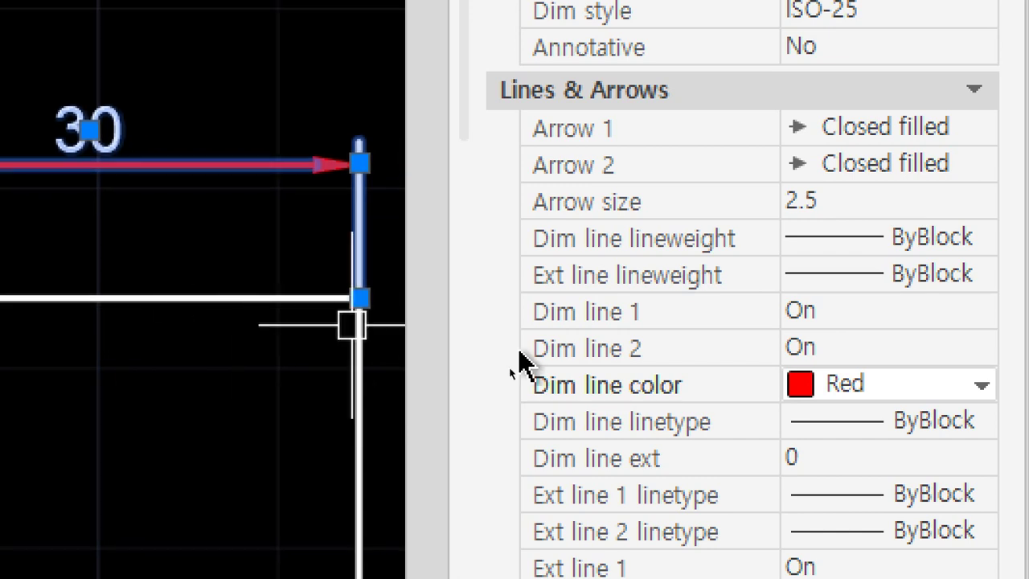
Set the selected left dimension's extension line color to Yellow.
scroll(804, 386, down, 1)
scroll(683, 426, down, 3)
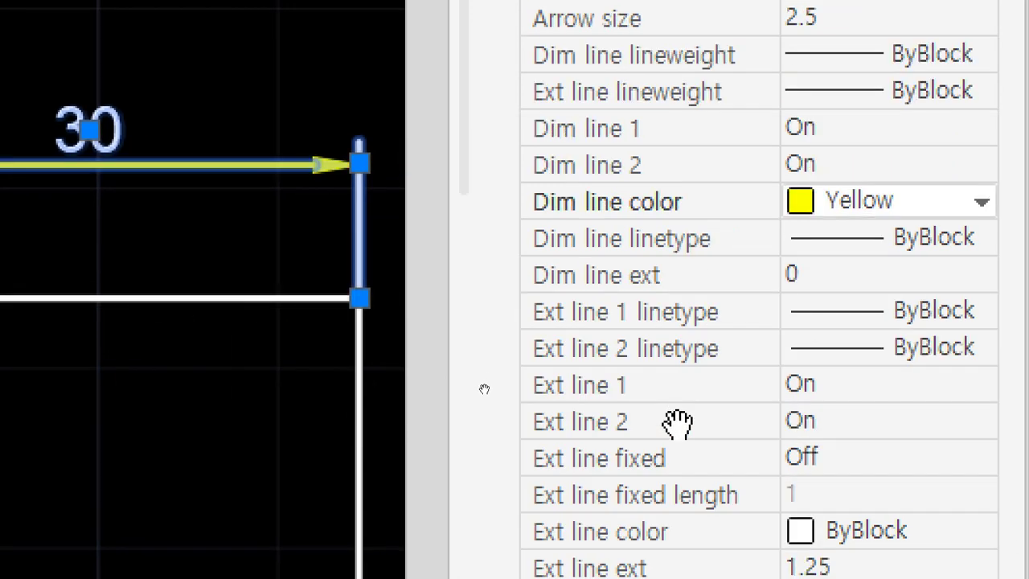
scroll(696, 448, down, 4)
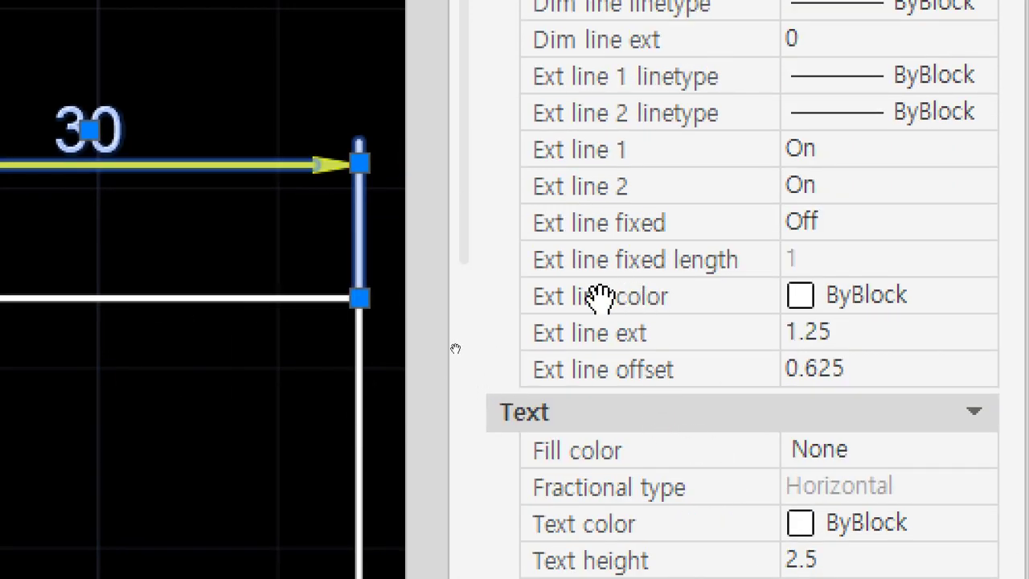
click(815, 295)
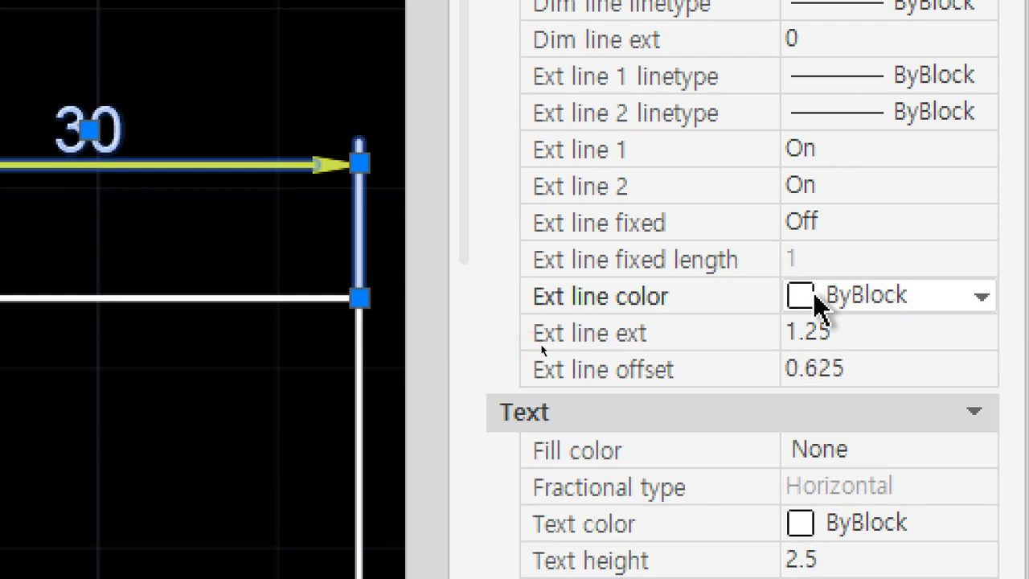
click(815, 296)
click(818, 442)
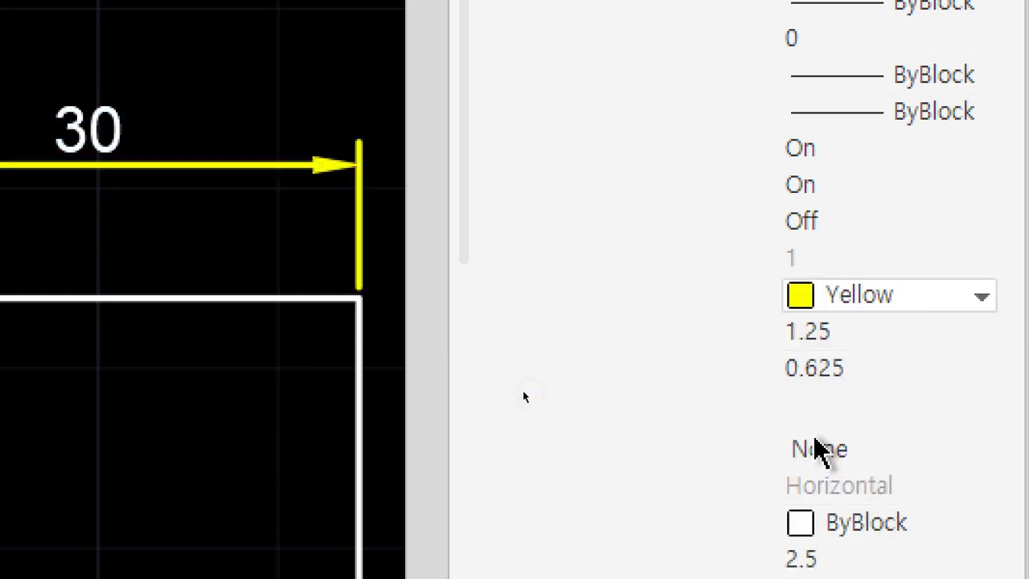
Change the selected dimension's dimension line color back from Yellow to Red.
scroll(707, 333, up, 3)
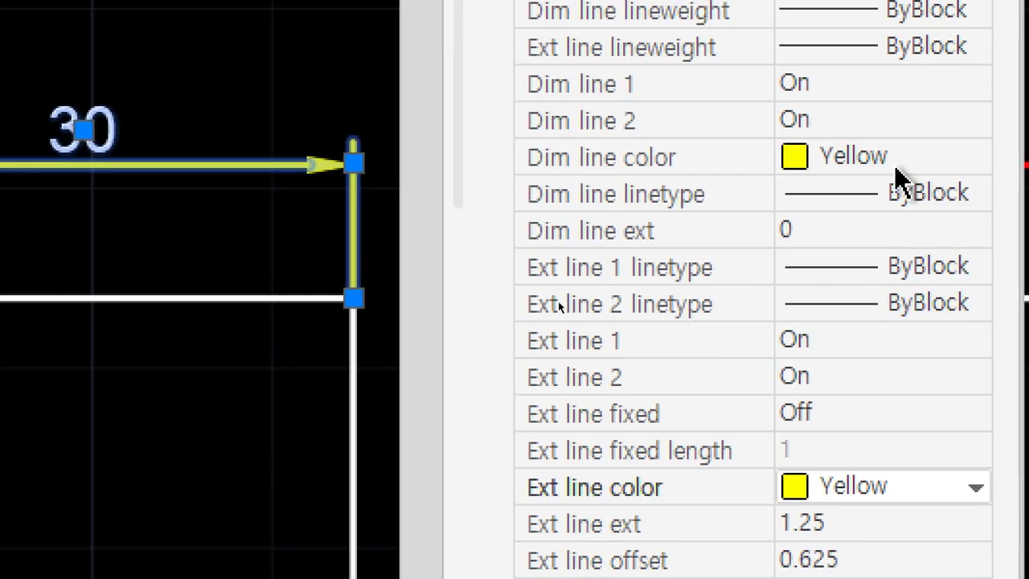
click(904, 164)
click(901, 158)
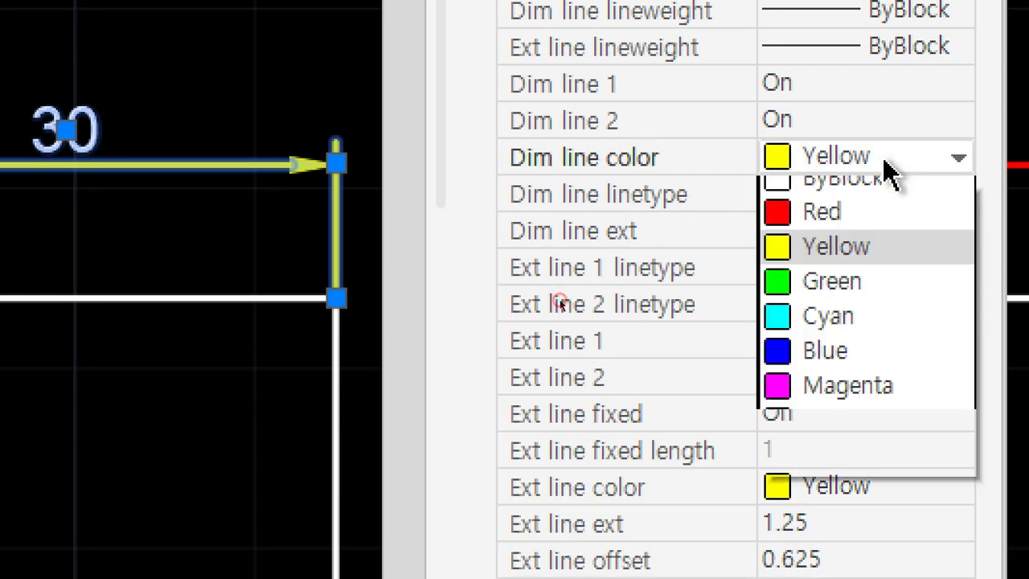
click(829, 268)
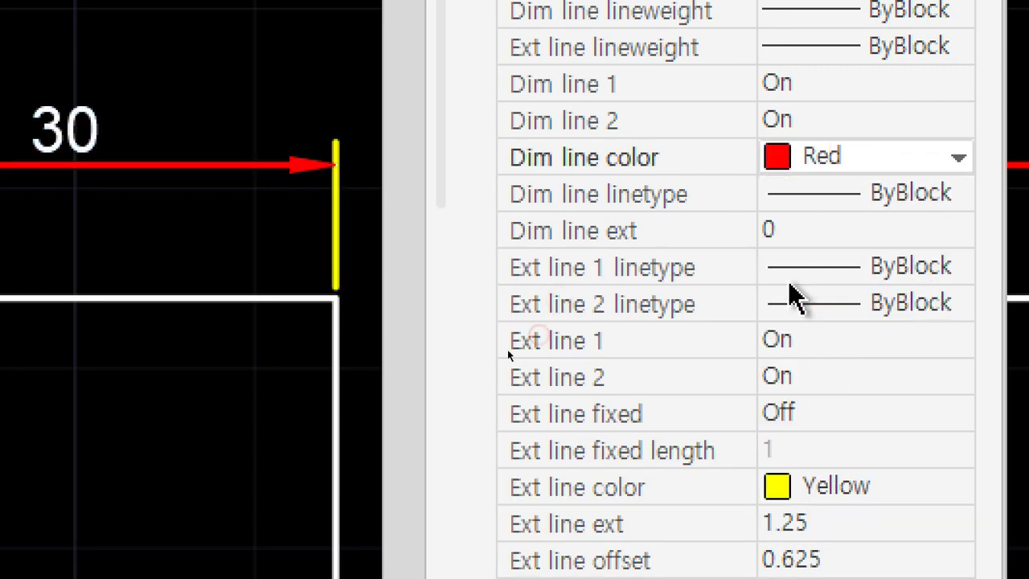
Set the selected left dimension's text color to Green.
drag(559, 418, 558, 166)
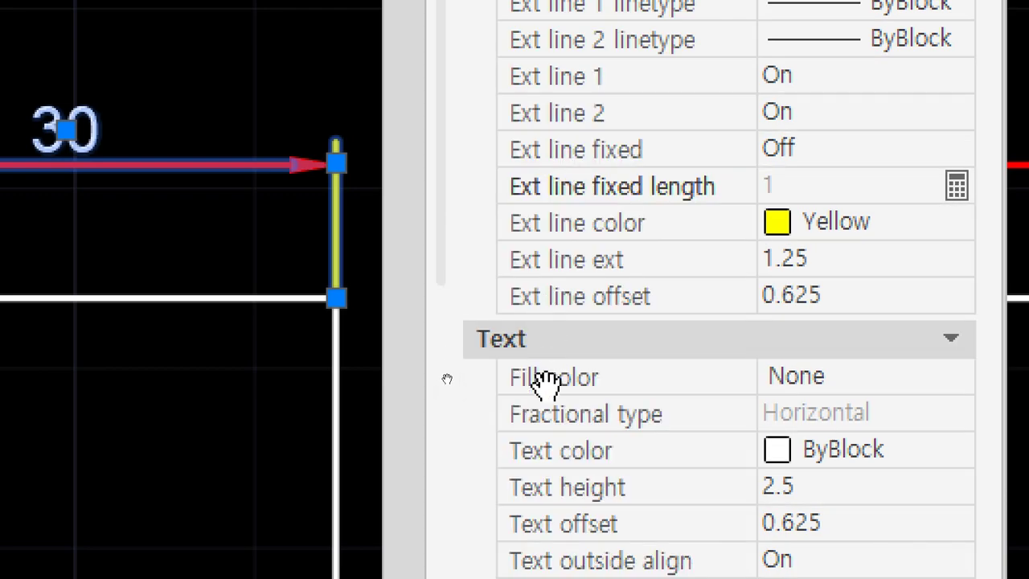
drag(581, 431, 584, 257)
drag(593, 336, 592, 282)
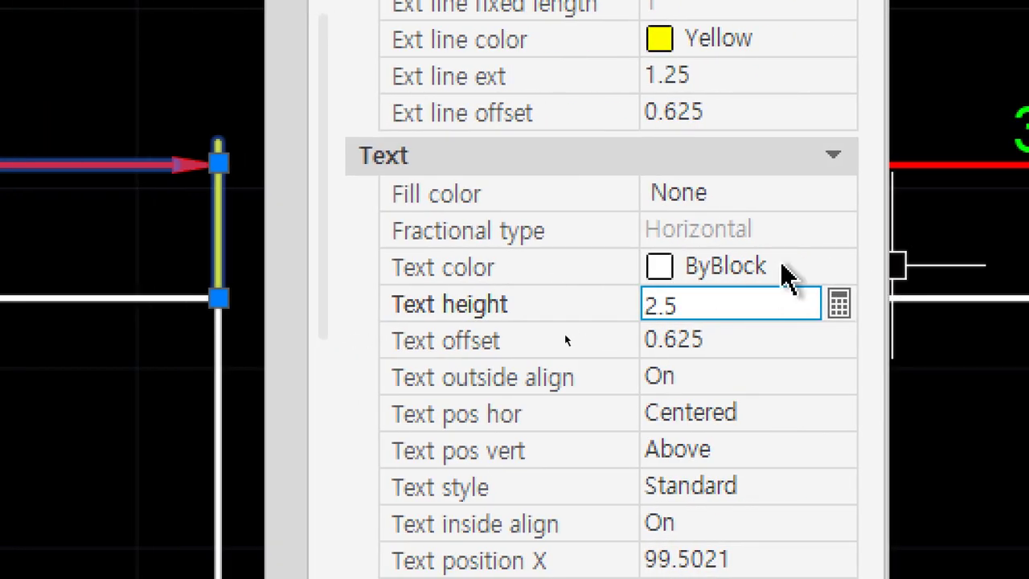
click(926, 276)
click(946, 273)
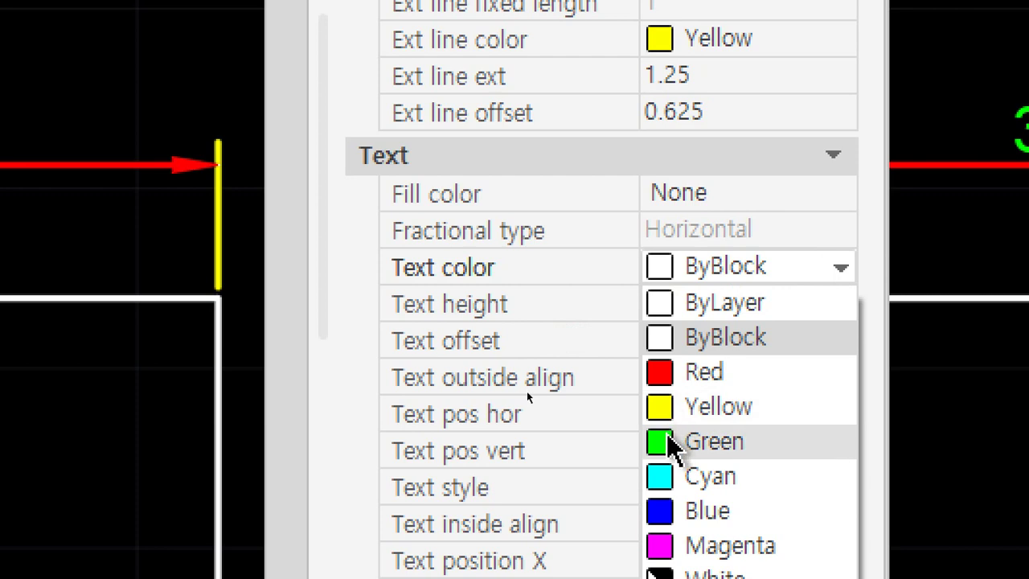
click(670, 442)
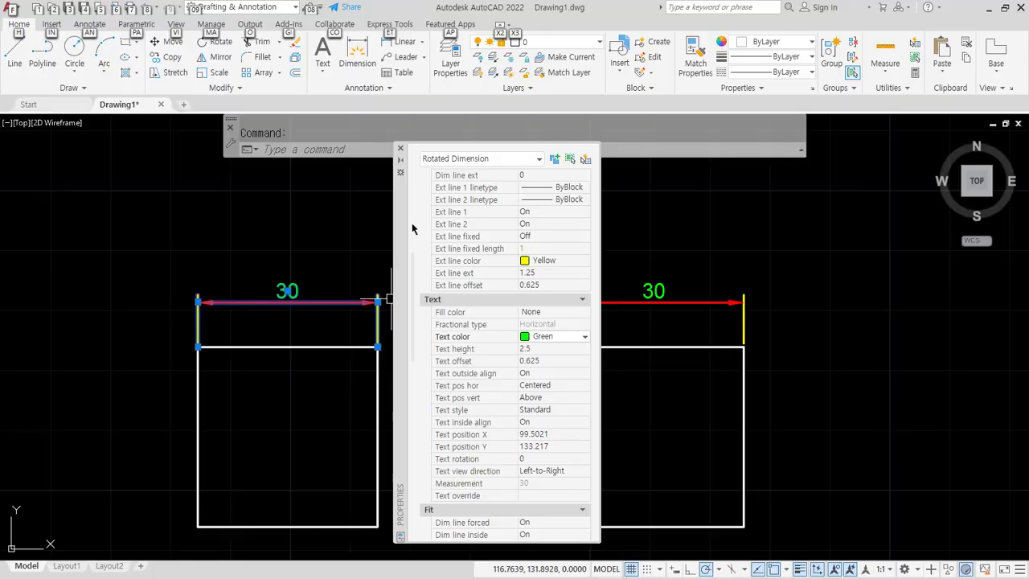
Deselect the dimension and move the properties palette aside so it no longer covers the two squares.
key(Escape)
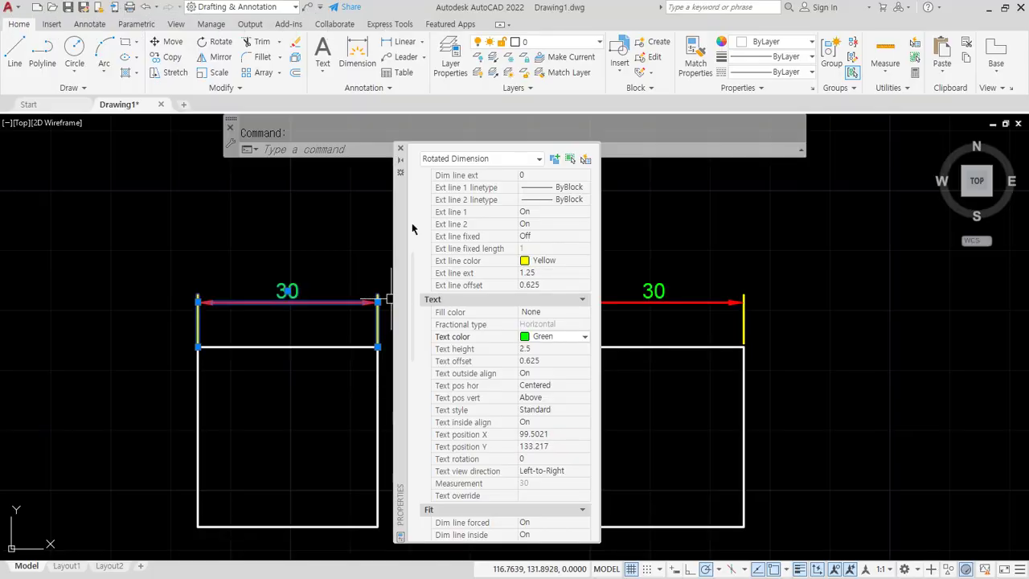
key(Escape)
drag(402, 188, 50, 187)
middle_drag(434, 320, 522, 320)
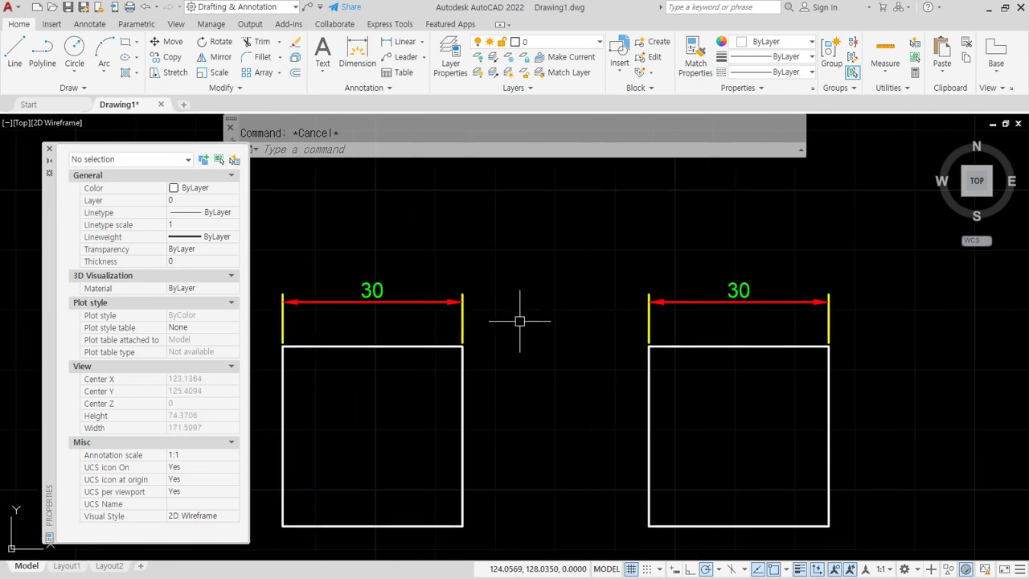
mouse_move(528, 248)
mouse_down()
mouse_move(455, 345)
mouse_move(603, 271)
mouse_up()
key(e)
mouse_move(164, 314)
mouse_down()
mouse_move(161, 299)
mouse_move(329, 256)
mouse_move(338, 267)
mouse_move(331, 246)
mouse_up()
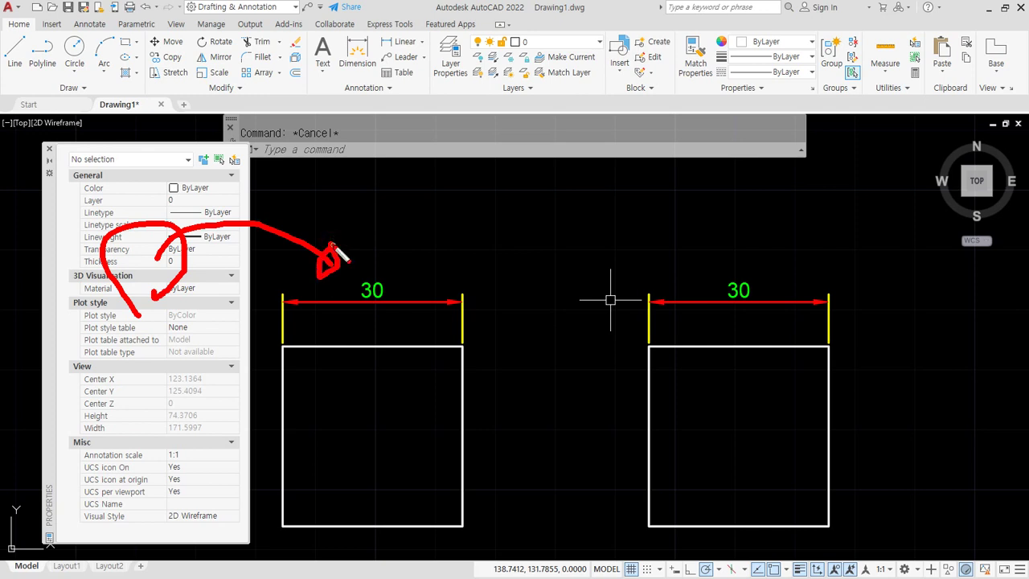
mouse_move(711, 396)
mouse_down()
mouse_move(609, 354)
mouse_move(844, 328)
mouse_move(636, 354)
mouse_up()
key(Escape)
Add a freehand horizontal linear dimension about 16.19 long in the empty area above and between the two squares.
click(404, 44)
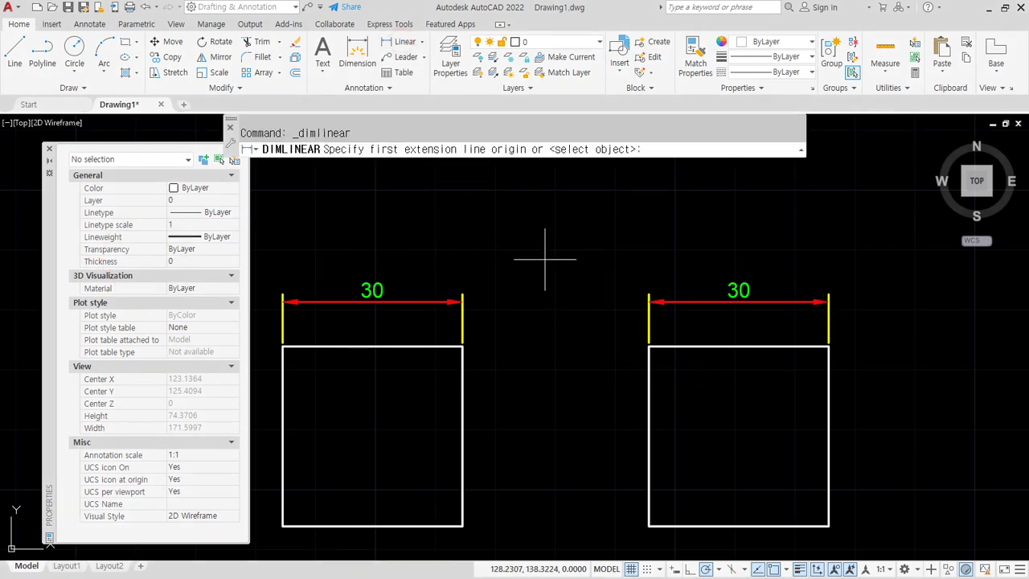
click(545, 258)
click(642, 258)
click(593, 217)
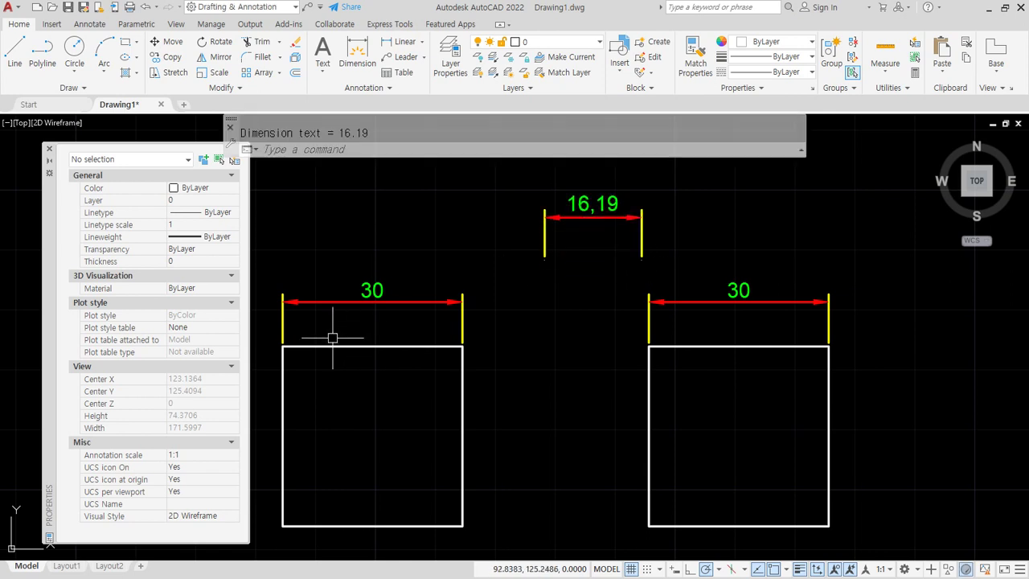
Switch to the Notepad notes and, after a blank line below the dimclrd entry, add the lines "전역(광역)" and "지역".
key(ctrl+2)
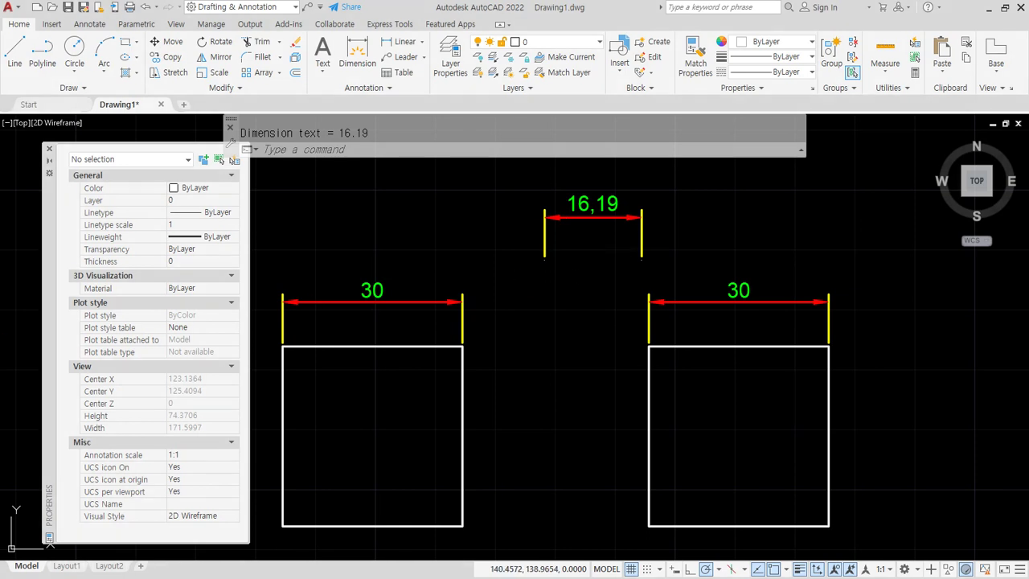
key(alt+Tab)
scroll(518, 381, down, 1)
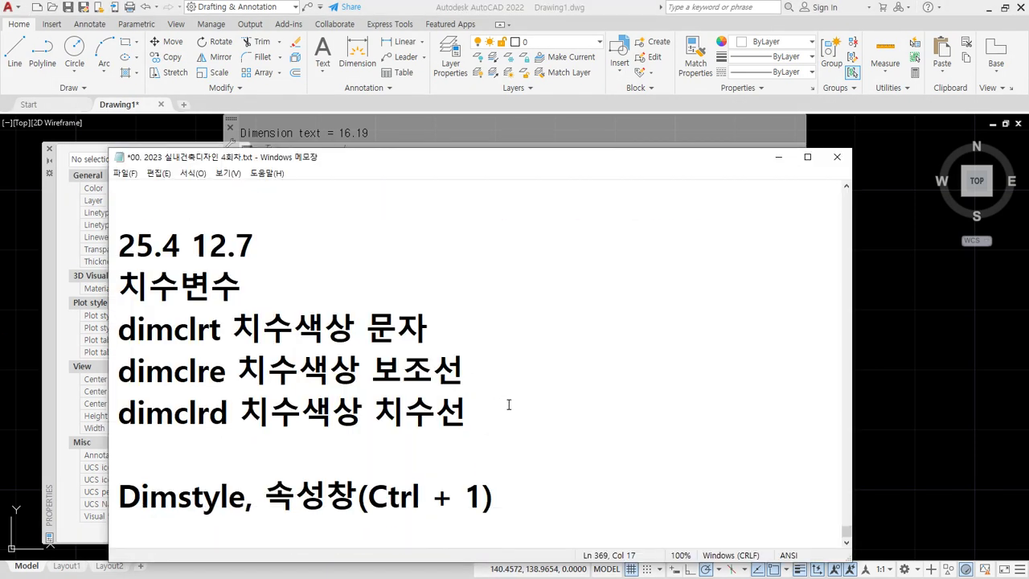
key(Return)
key(Return)
text(wjs)
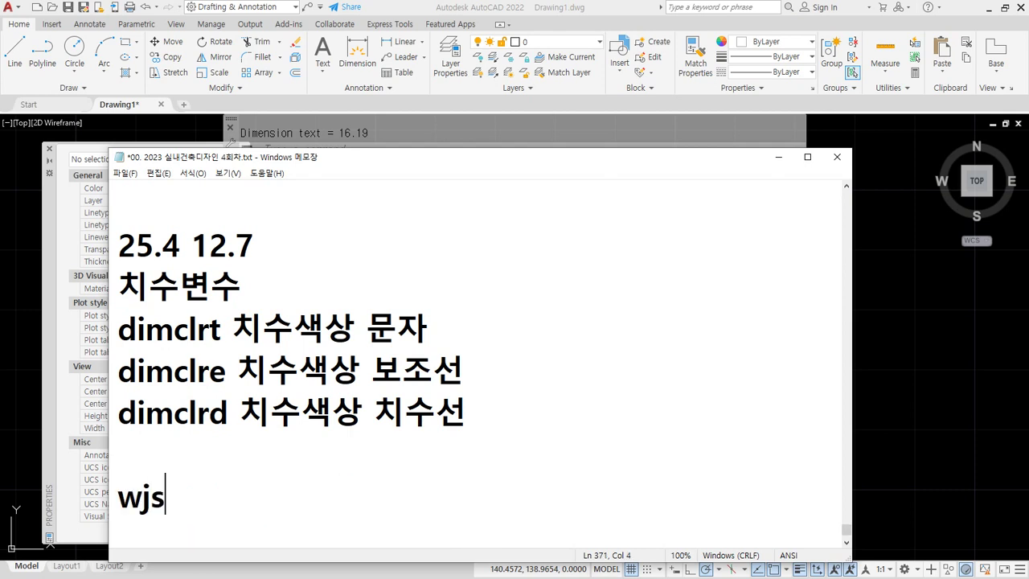
key(BackSpace)
key(BackSpace)
key(BackSpace)
text(전역)
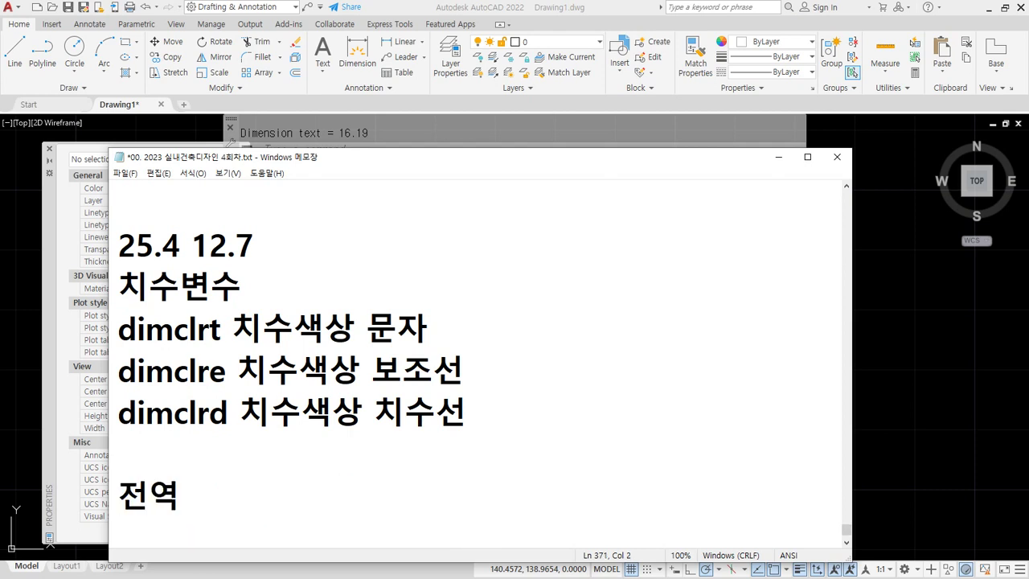
text((과ㅇ여)
text())
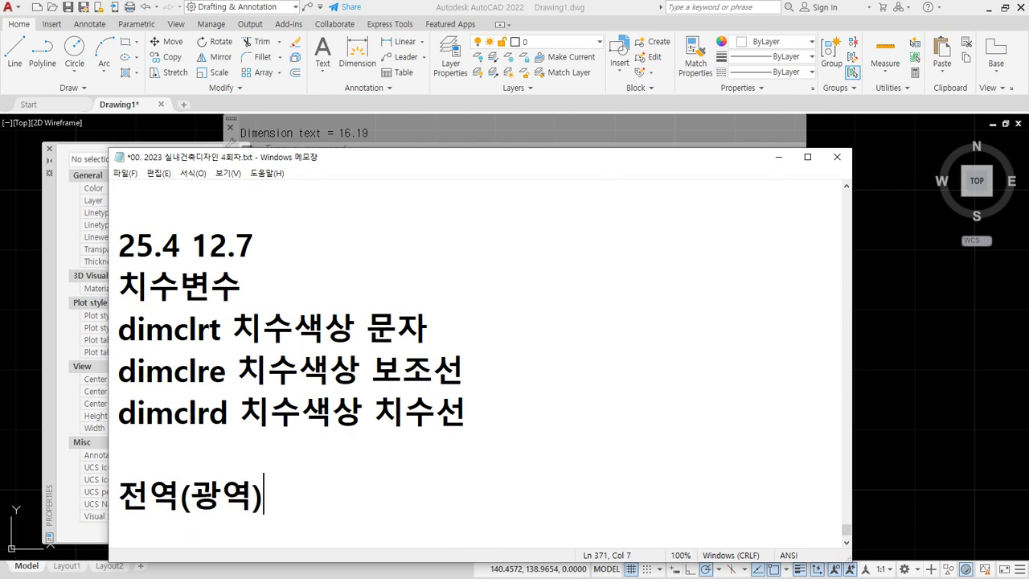
key(Return)
text(지역)
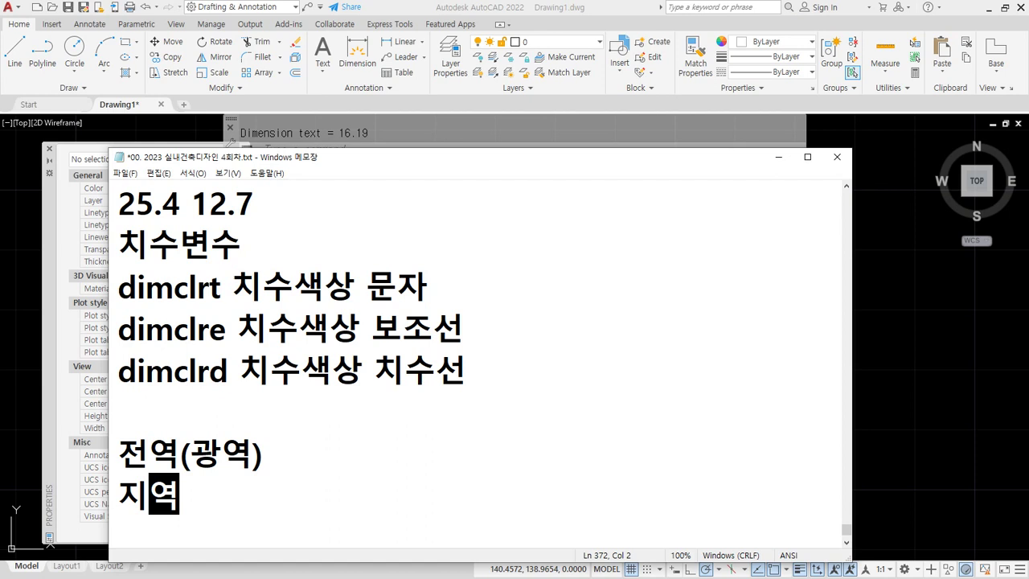
Extend the "전역(광역)" line with " - Dimstyle - 도면전체".
key(Up)
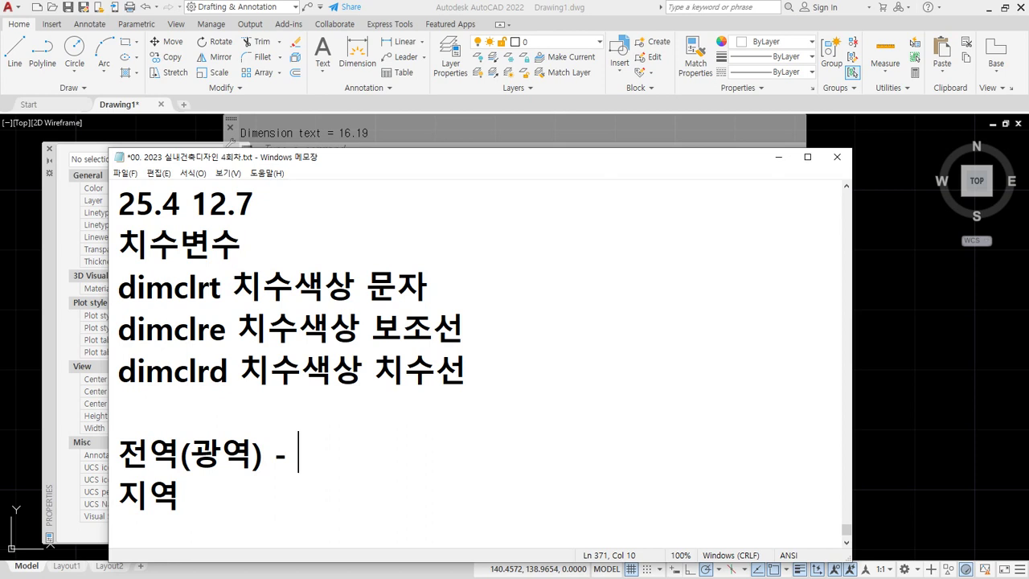
text(di)
key(BackSpace)
key(BackSpace)
text(D)
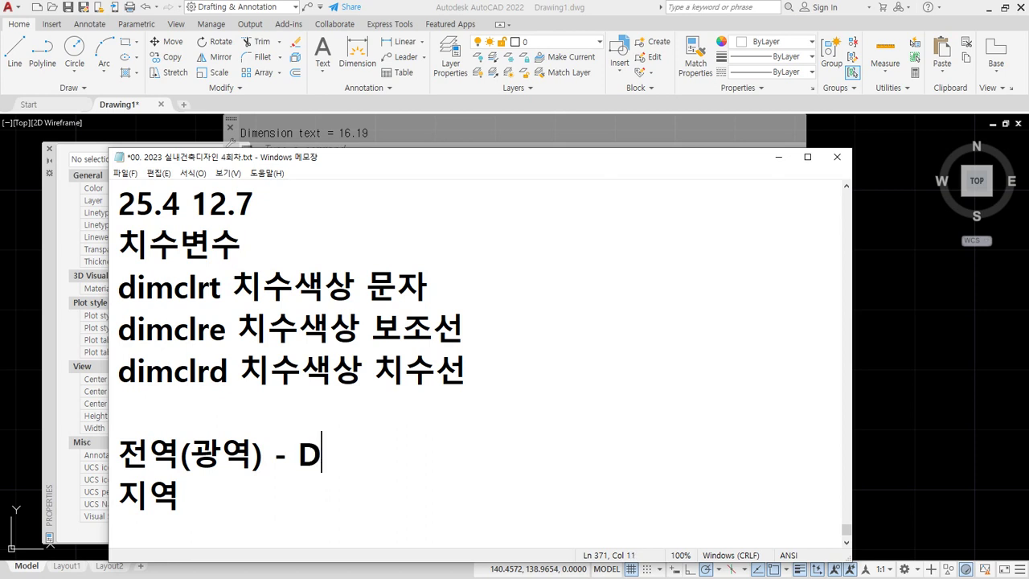
text(imstyle)
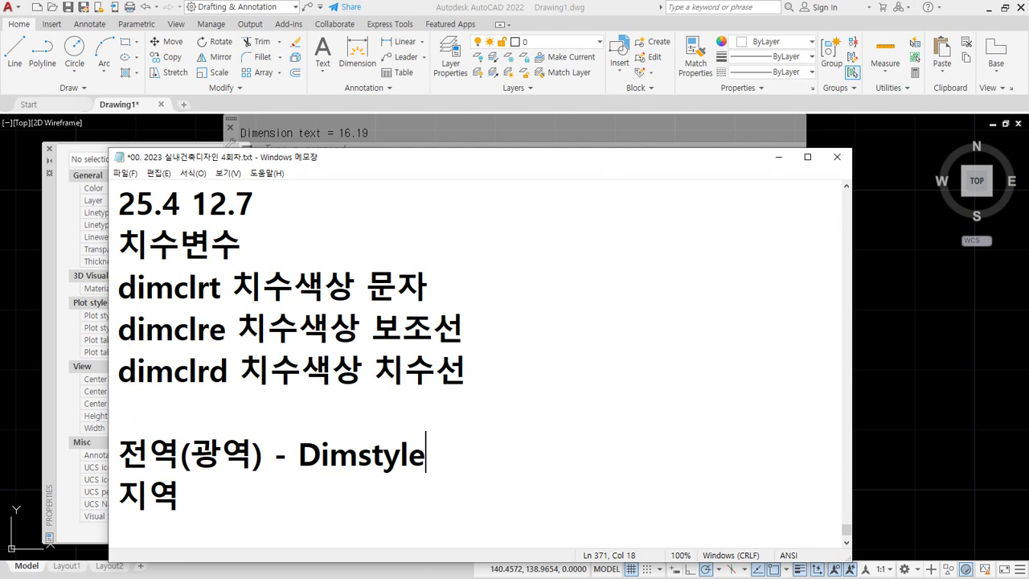
text( - 도면전체)
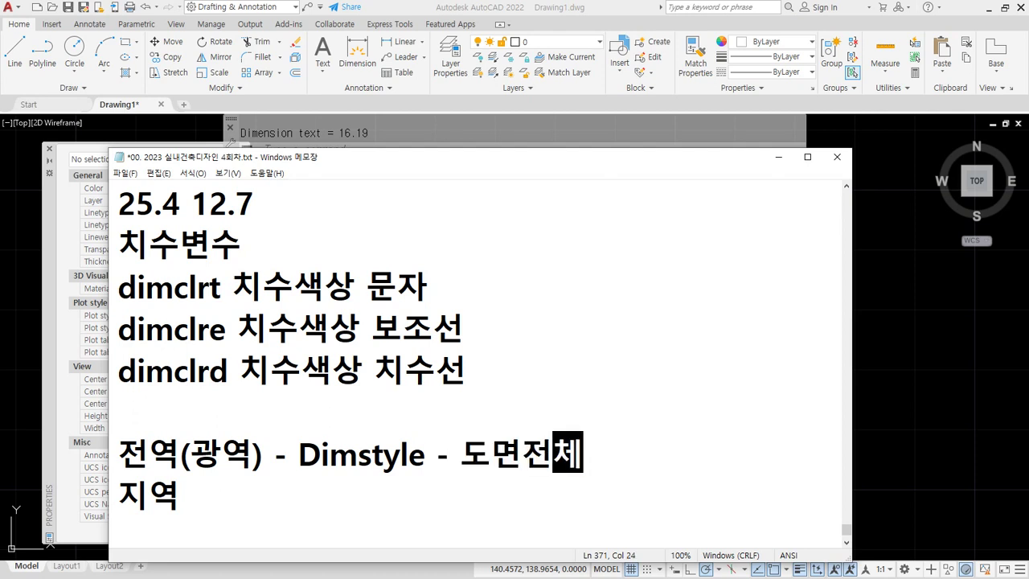
Extend the "지역" line with " - 속성창 - 치수 한개".
key(Down)
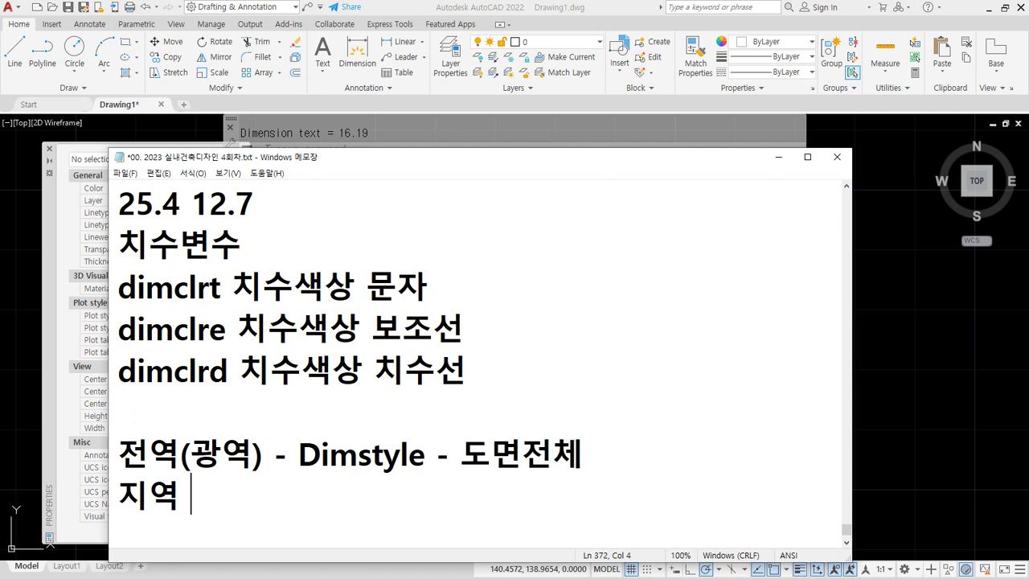
text(- 속성창 -)
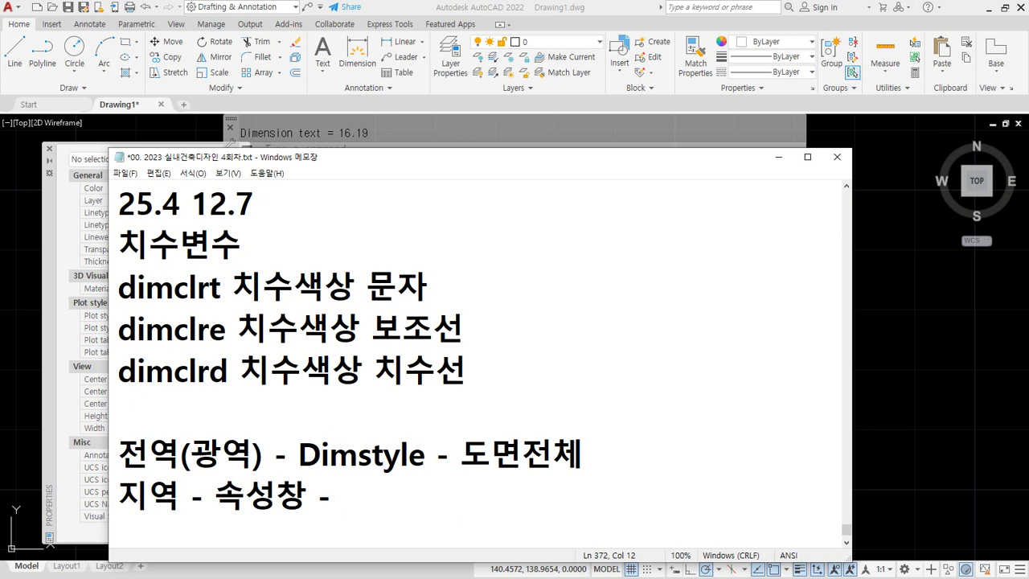
text(개)
key(BackSpace)
key(BackSpace)
text(치수 한개)
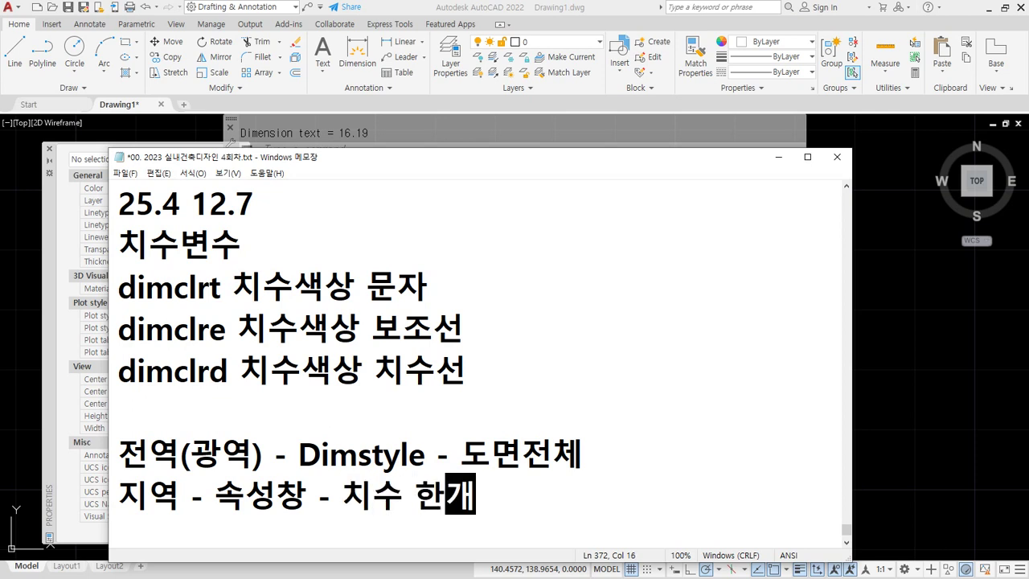
Extend the "지역" line in the notes with "씩 적용할 때" after "치수 한개".
text(씩)
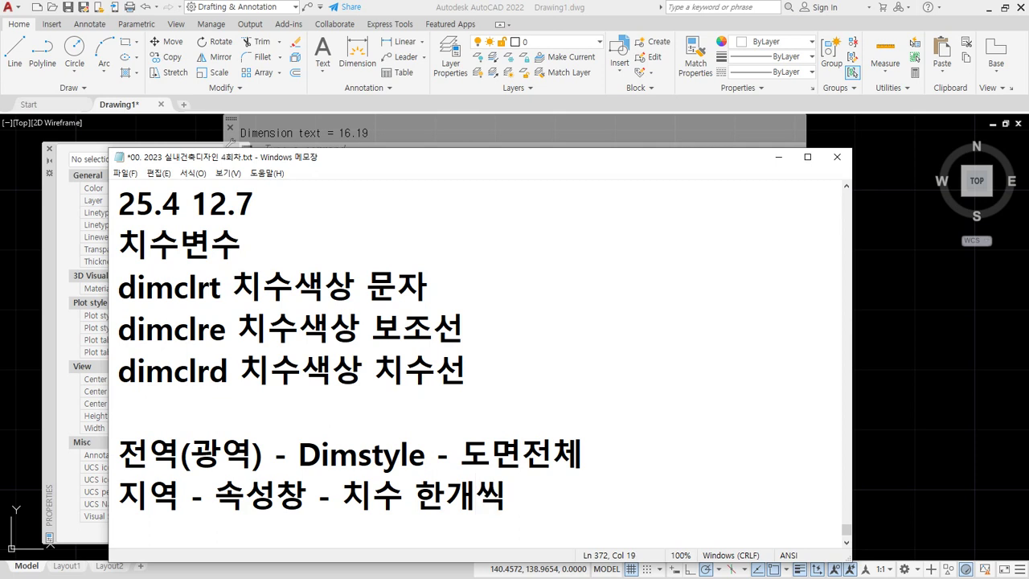
text( 적용할 ㄸ)
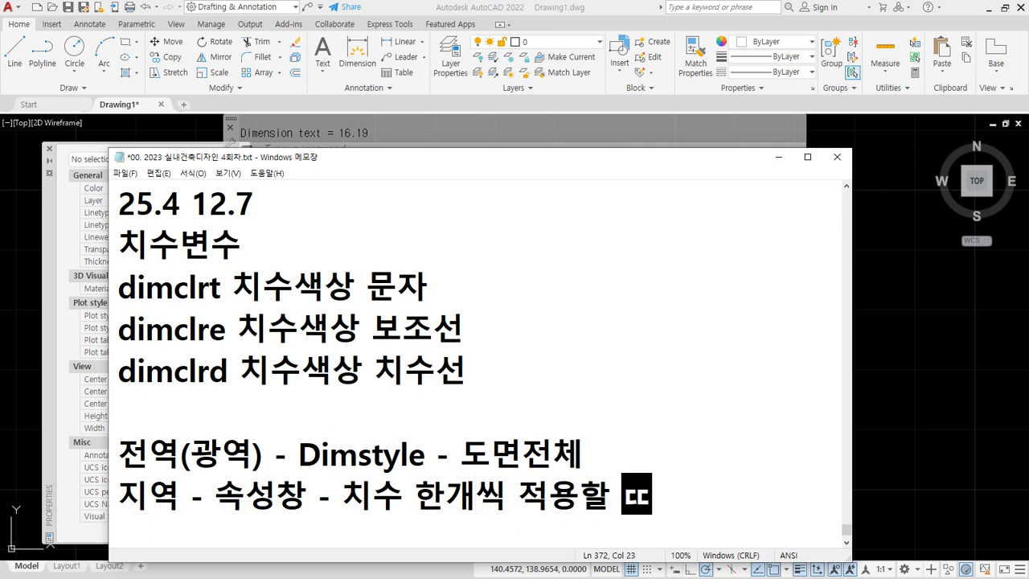
text(ㅐ)
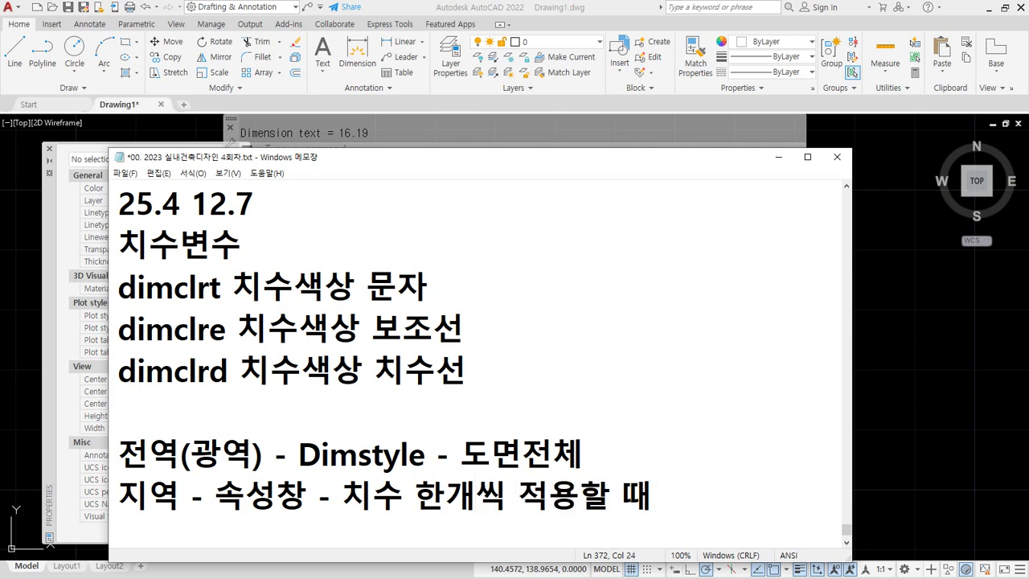
Switch to AutoCAD, open the Dimension Style Manager and compare the ISO-25 style with its style overrides in the preview.
click(429, 12)
text(d)
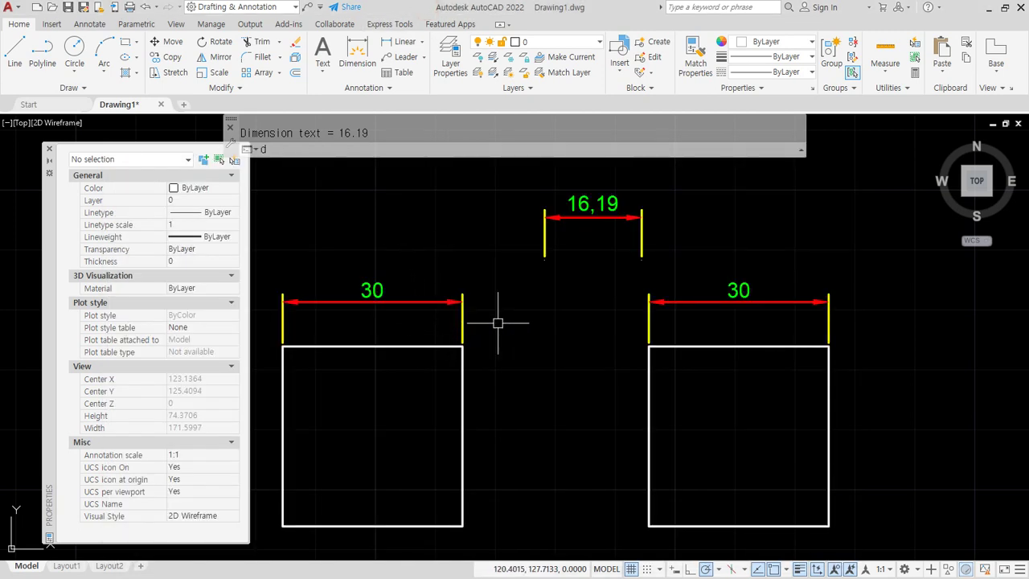
key(Return)
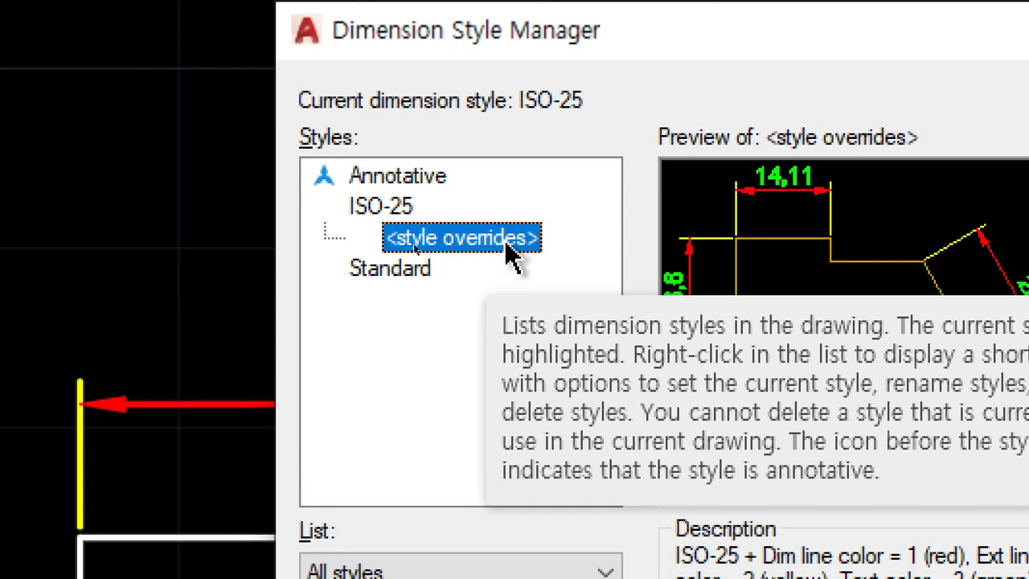
click(391, 205)
click(443, 240)
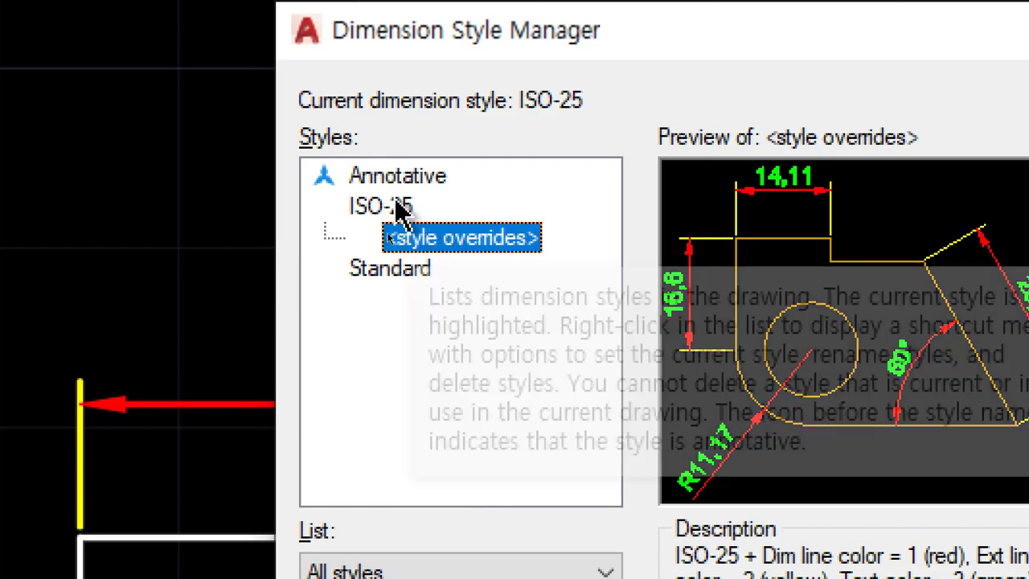
click(405, 211)
click(457, 243)
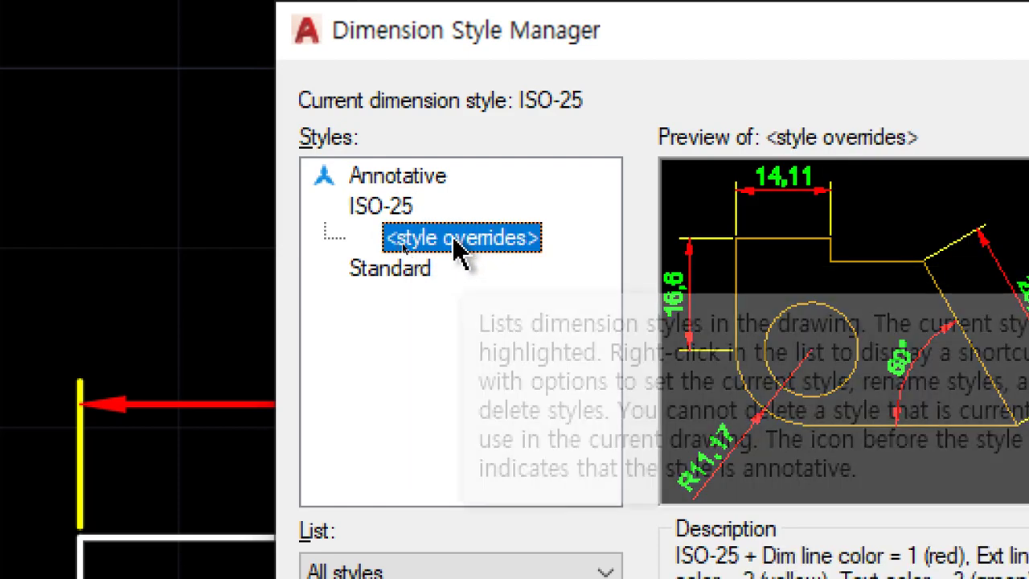
click(409, 210)
click(467, 240)
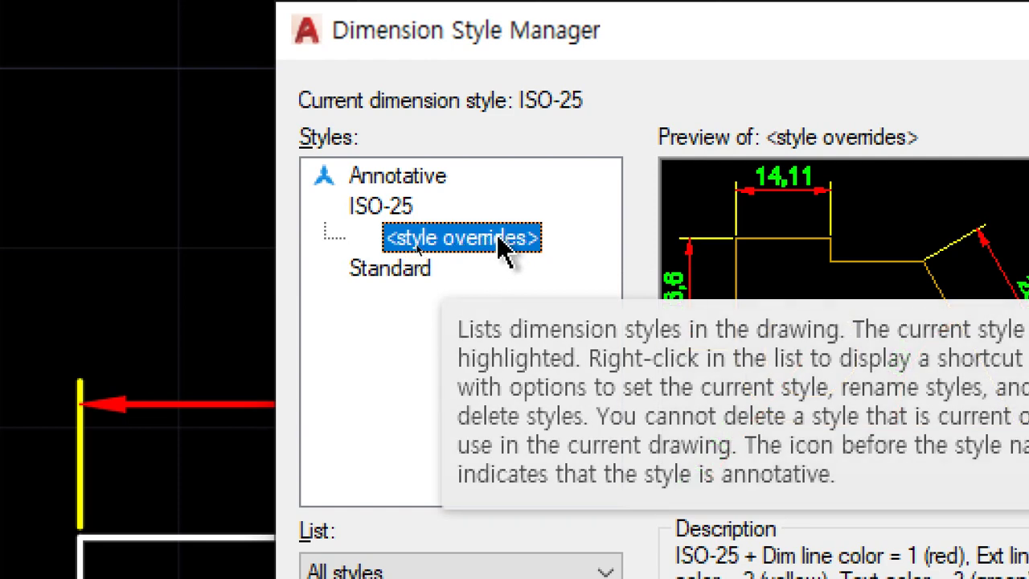
click(366, 209)
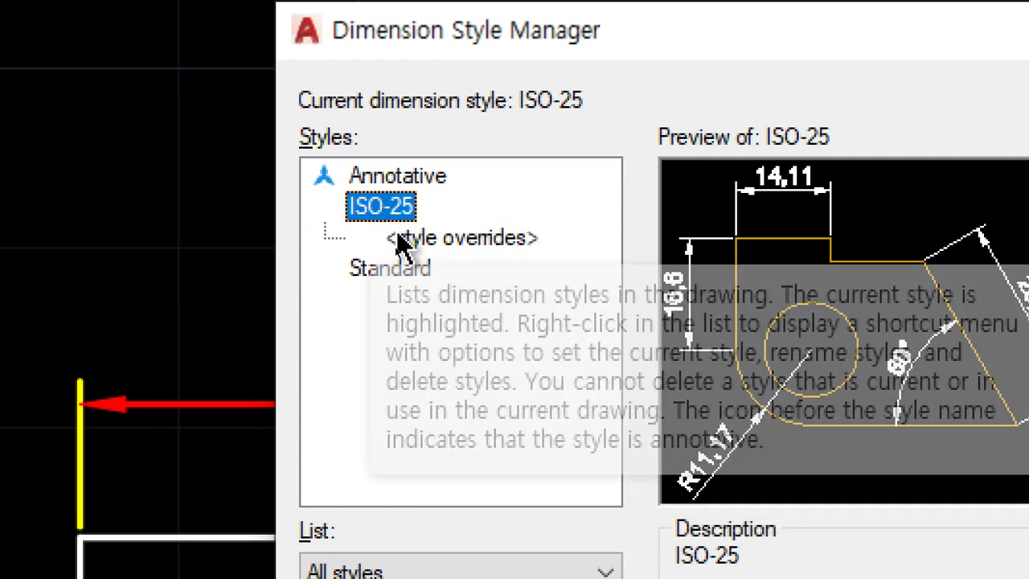
Delete the style overrides of the ISO-25 dimension style.
click(406, 246)
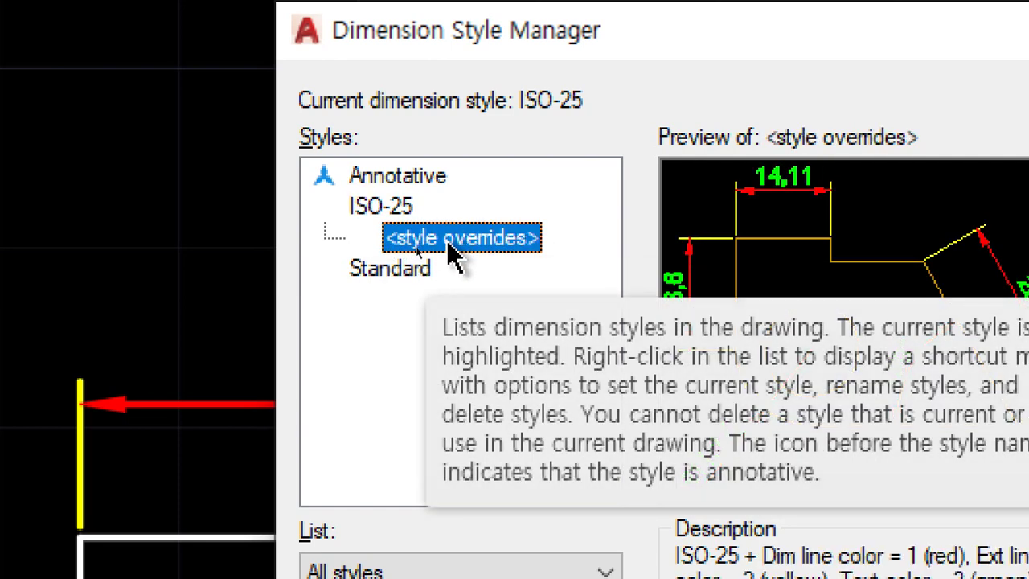
right_click(518, 249)
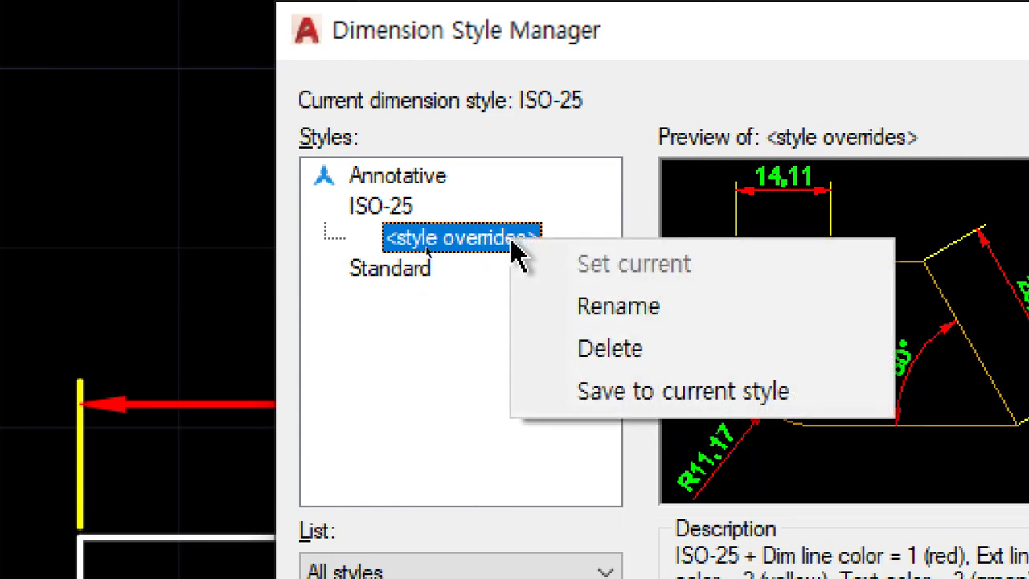
click(575, 360)
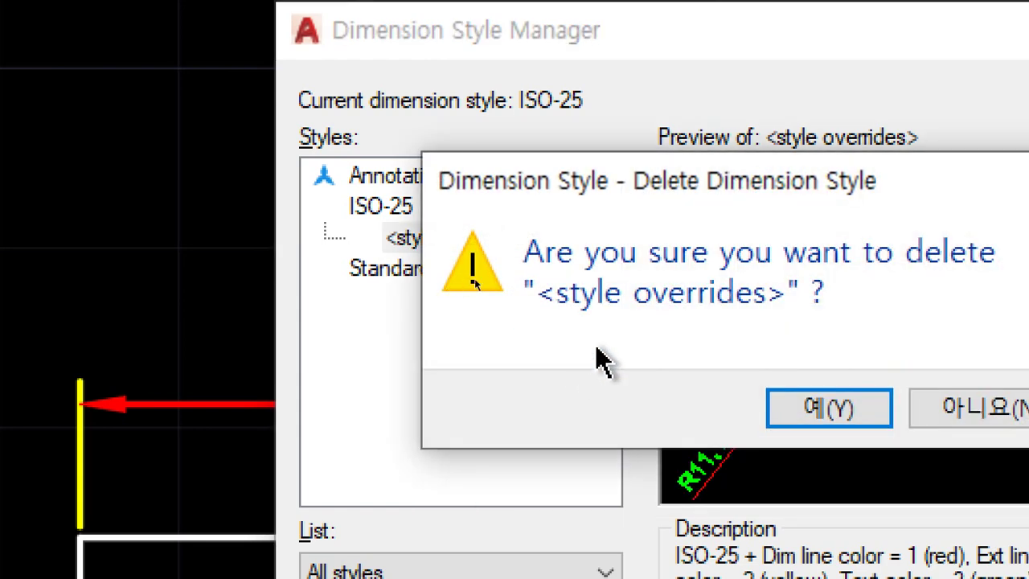
click(830, 412)
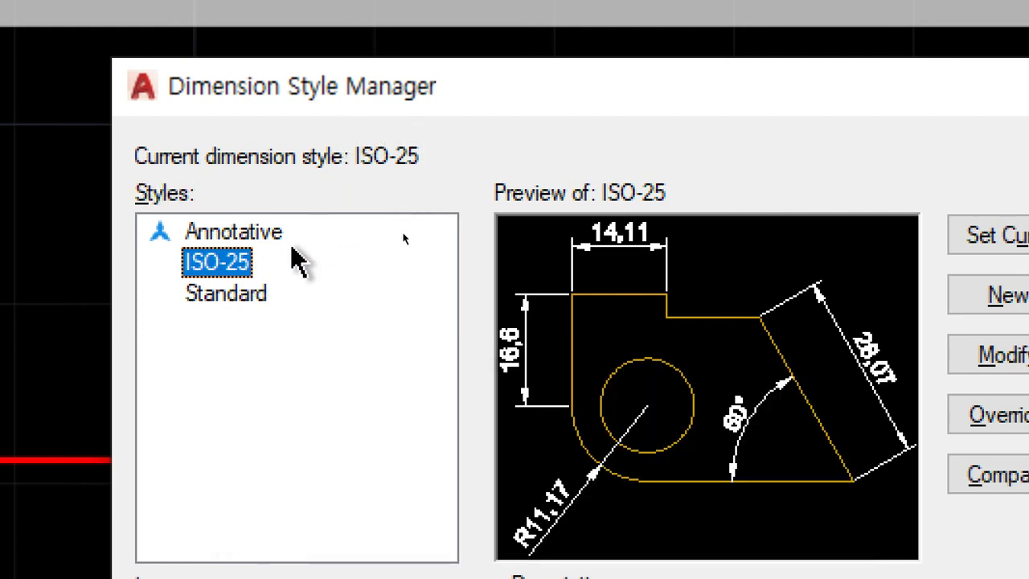
Open ISO-25 for modification and review its line, symbol and arrow, text, fit, primary unit, alternate unit and tolerance settings.
click(220, 265)
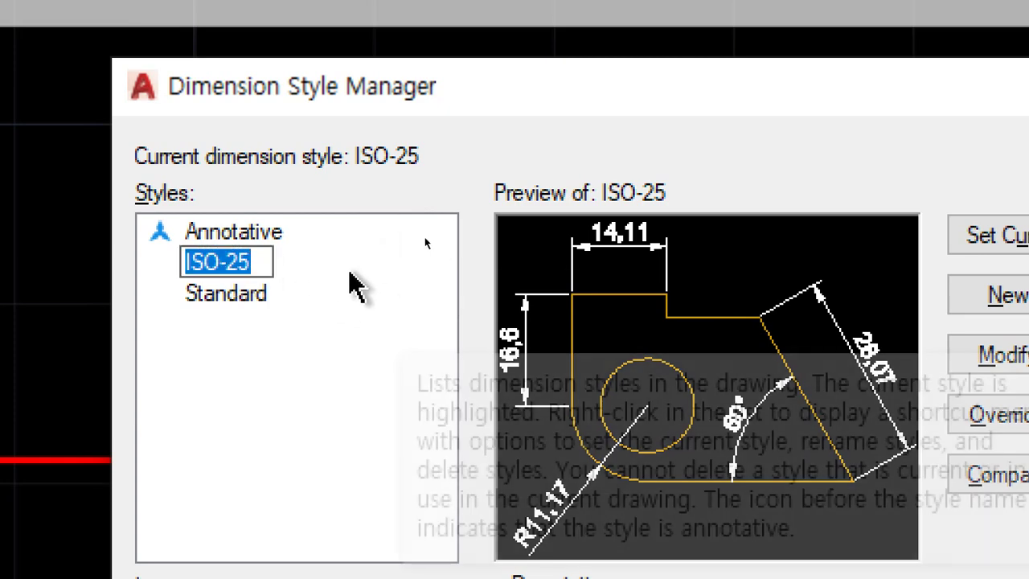
click(344, 280)
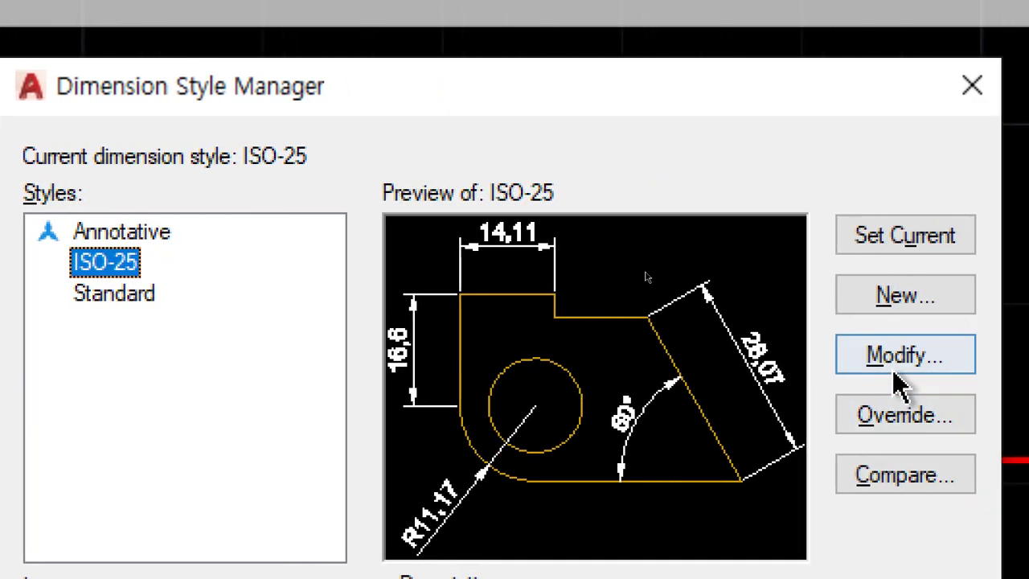
click(913, 366)
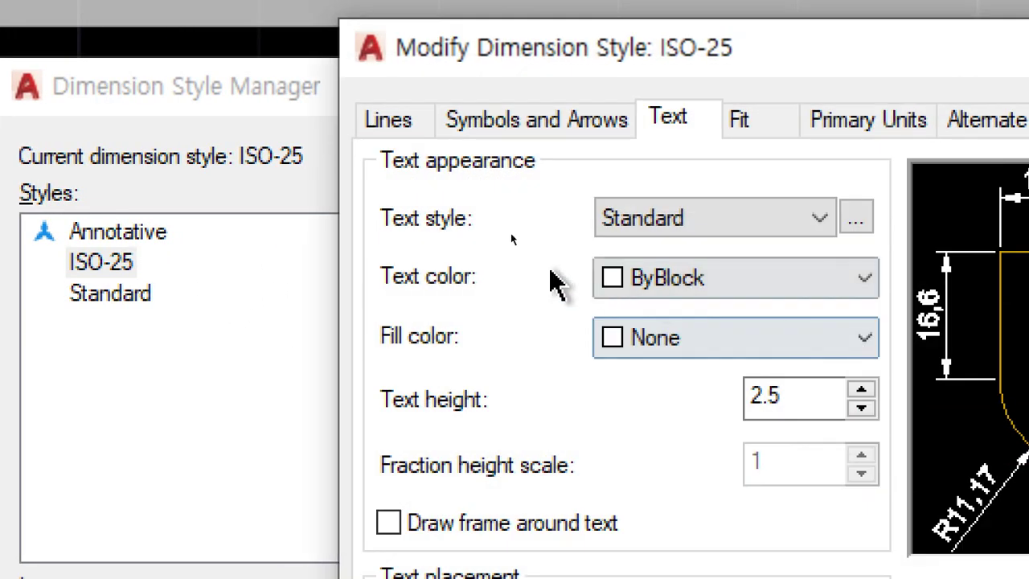
click(388, 116)
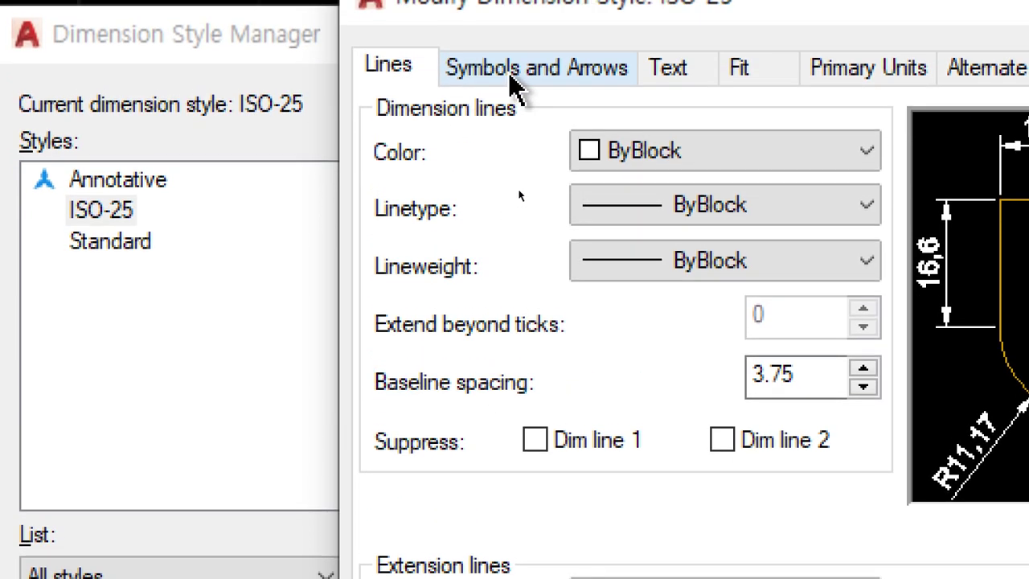
click(518, 20)
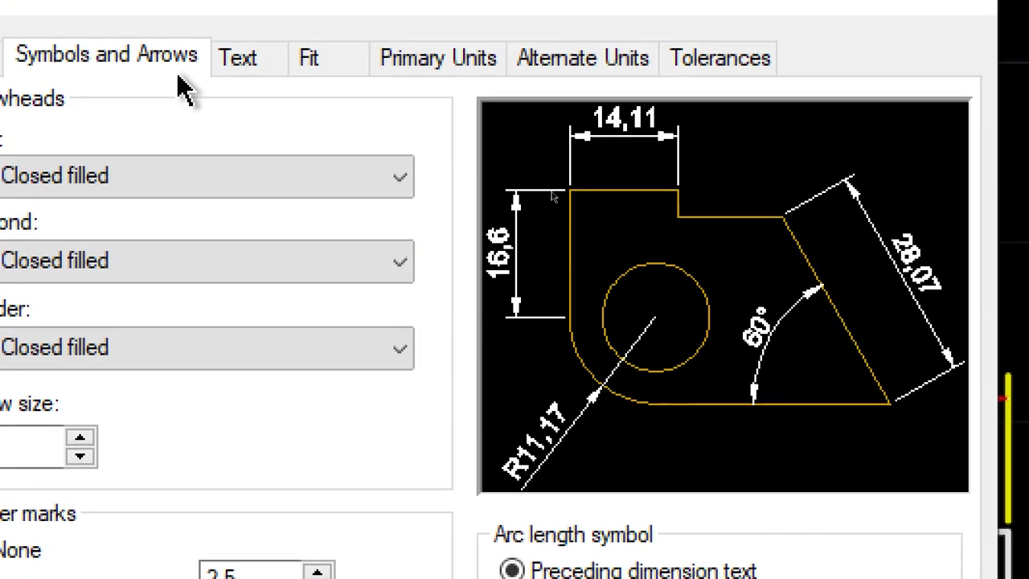
click(233, 71)
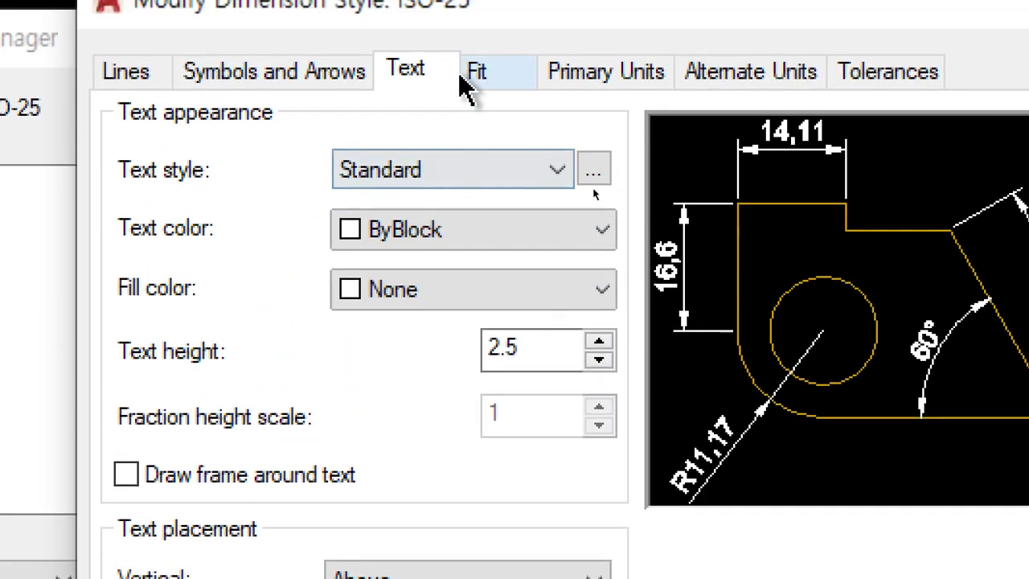
click(475, 70)
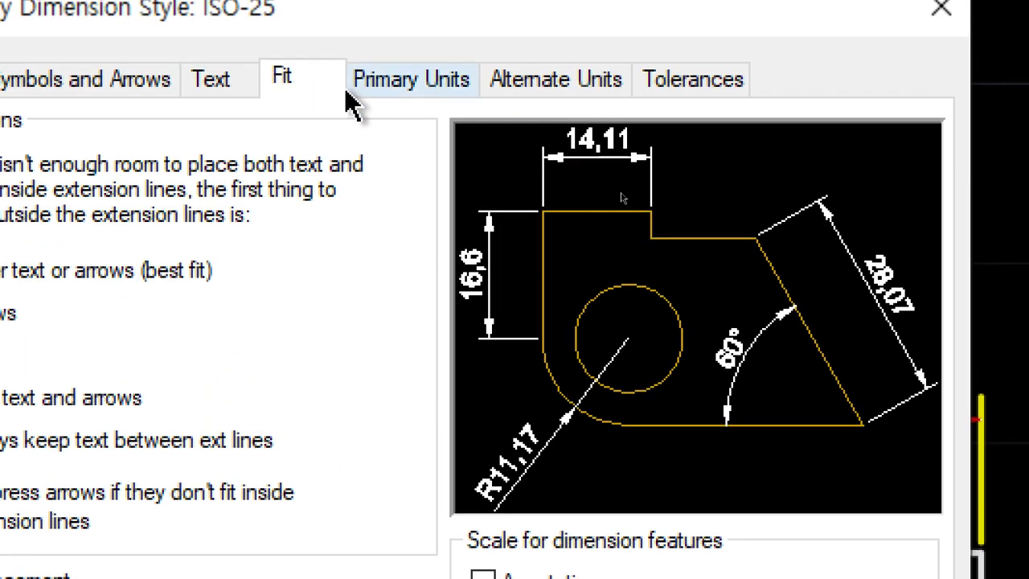
click(435, 92)
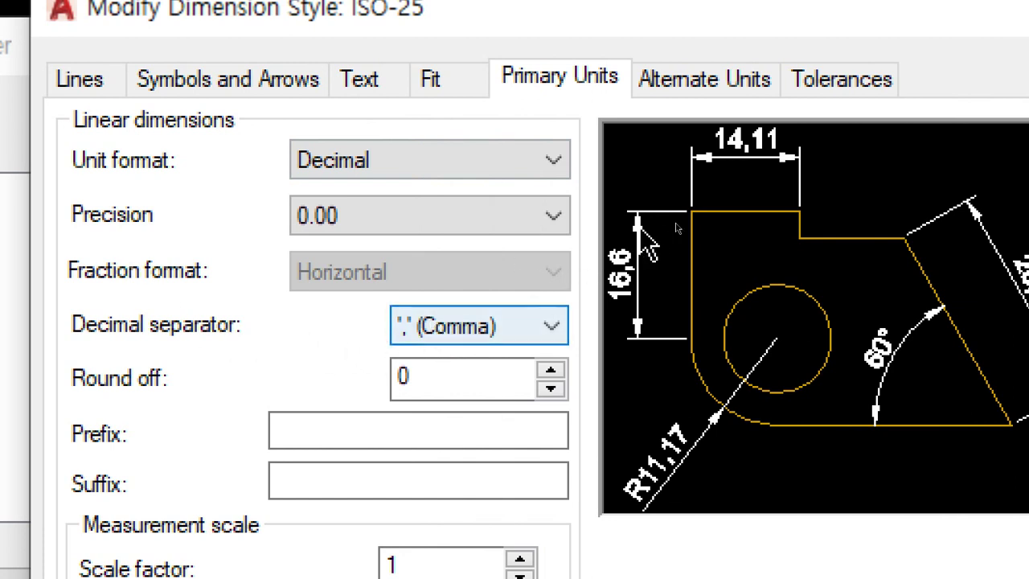
click(719, 103)
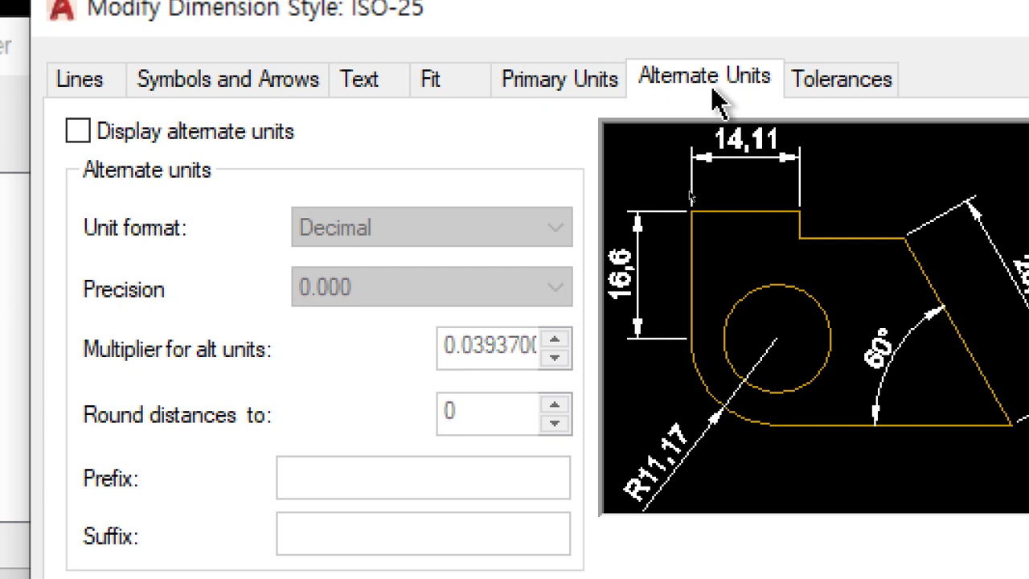
click(806, 88)
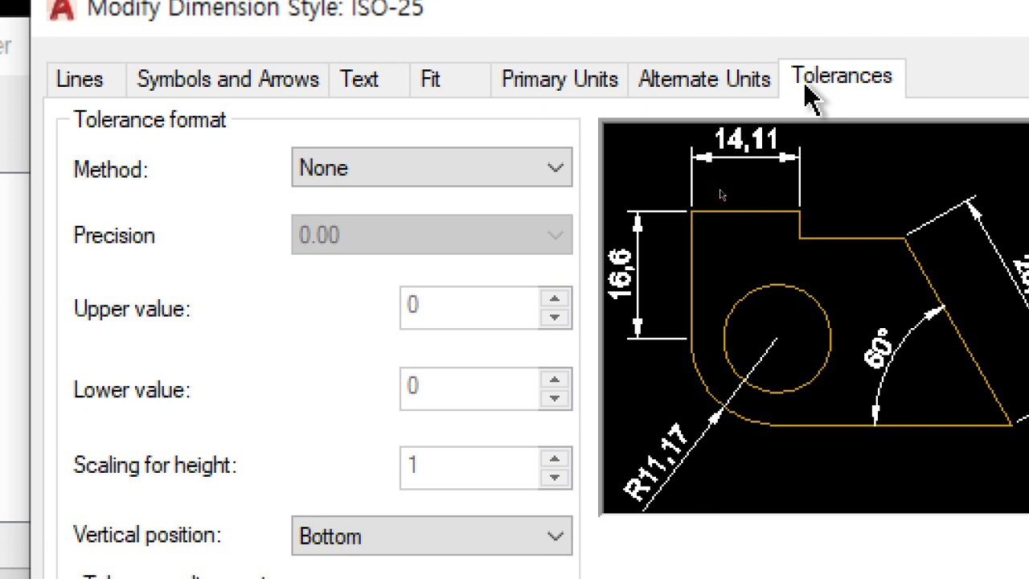
Examine the colour choices for ISO-25's dimension lines and leave the dimension style dialogs without changing anything.
click(104, 88)
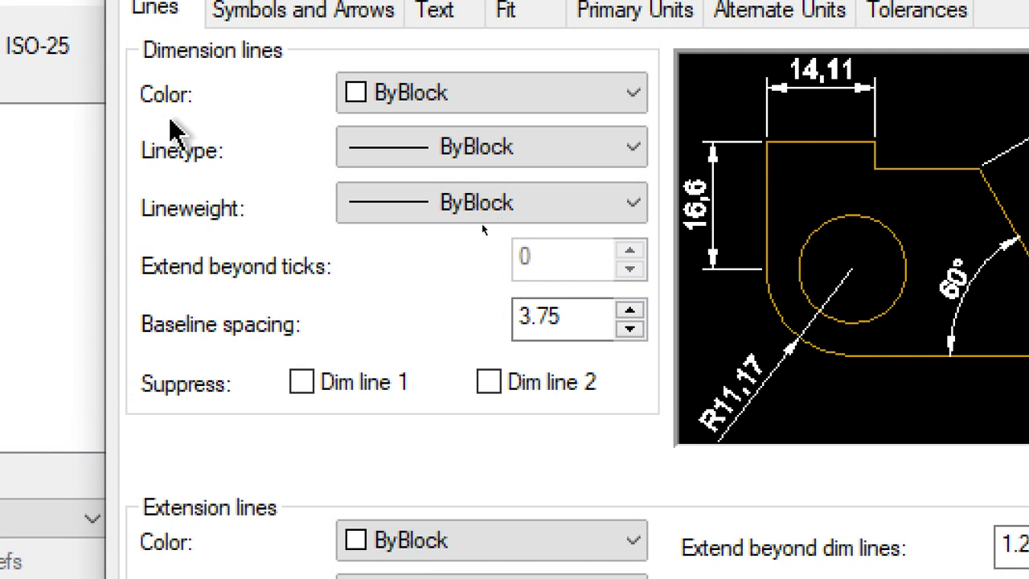
click(551, 102)
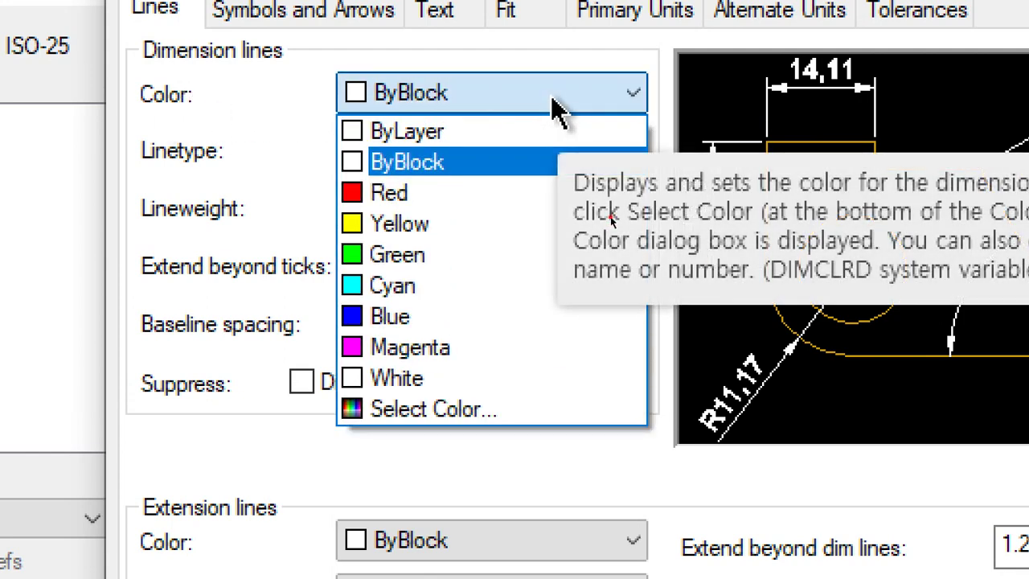
click(555, 103)
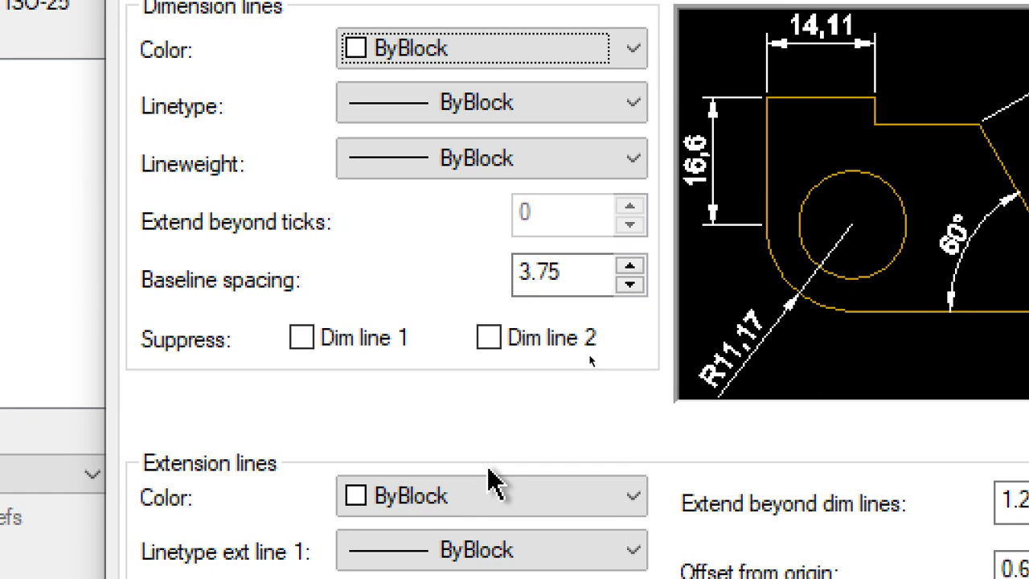
key(Escape)
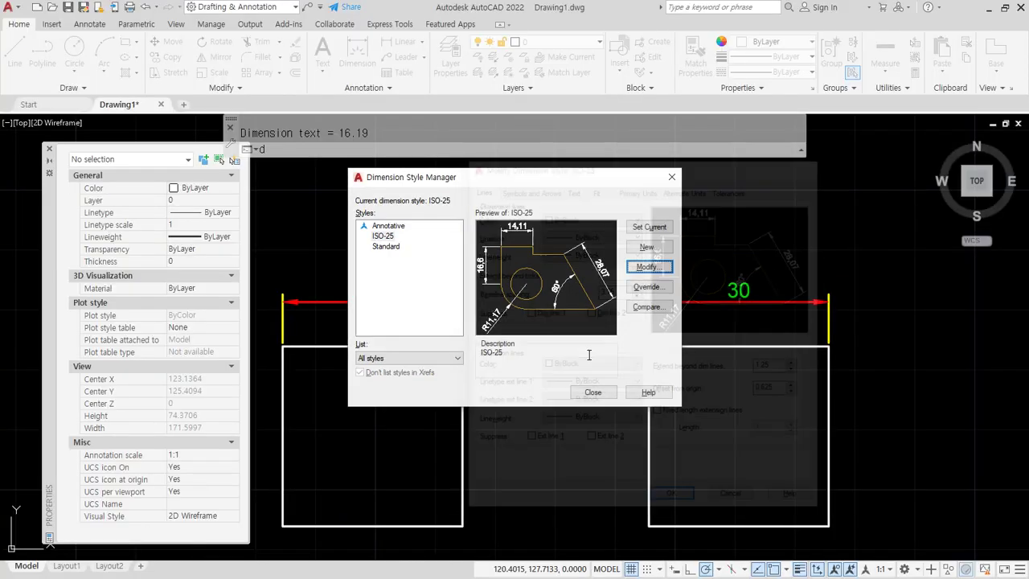
key(Escape)
key(Escape)
Erase all three dimensions above and between the two squares.
click(694, 305)
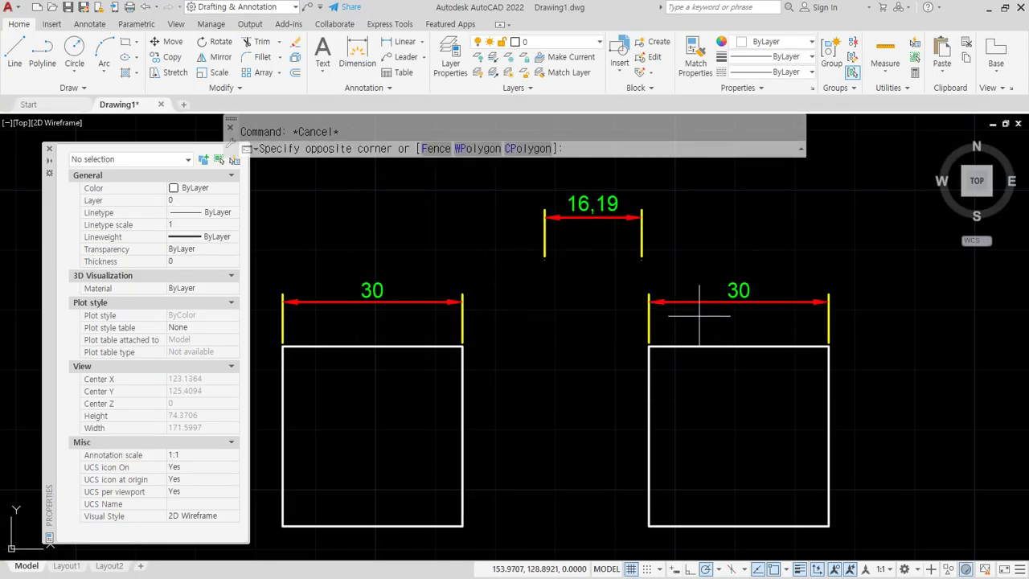
click(422, 211)
key(Delete)
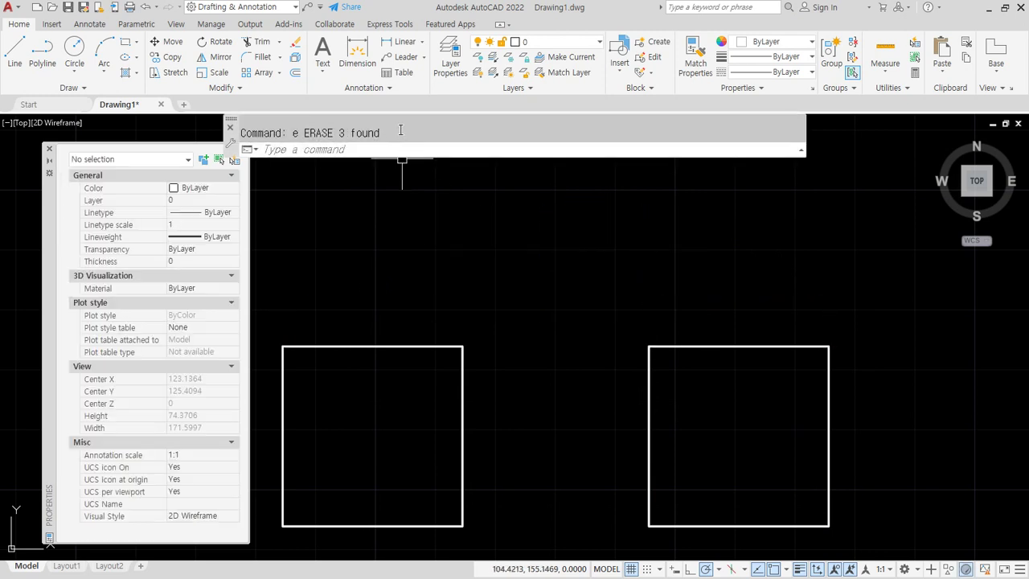
Set the dim layer's color to red, make dim the current layer and close the Layer Properties Manager.
click(448, 62)
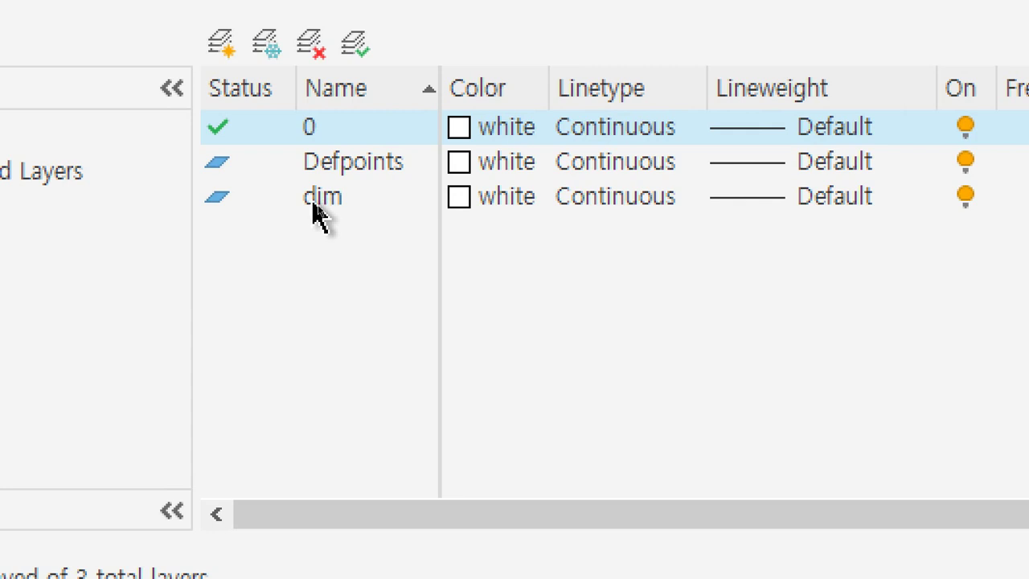
click(497, 207)
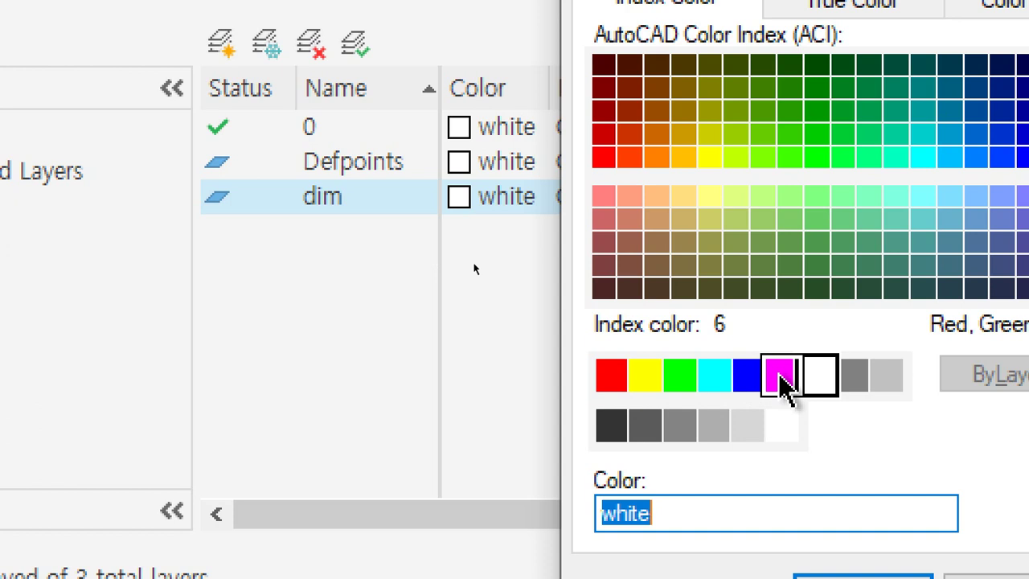
click(617, 384)
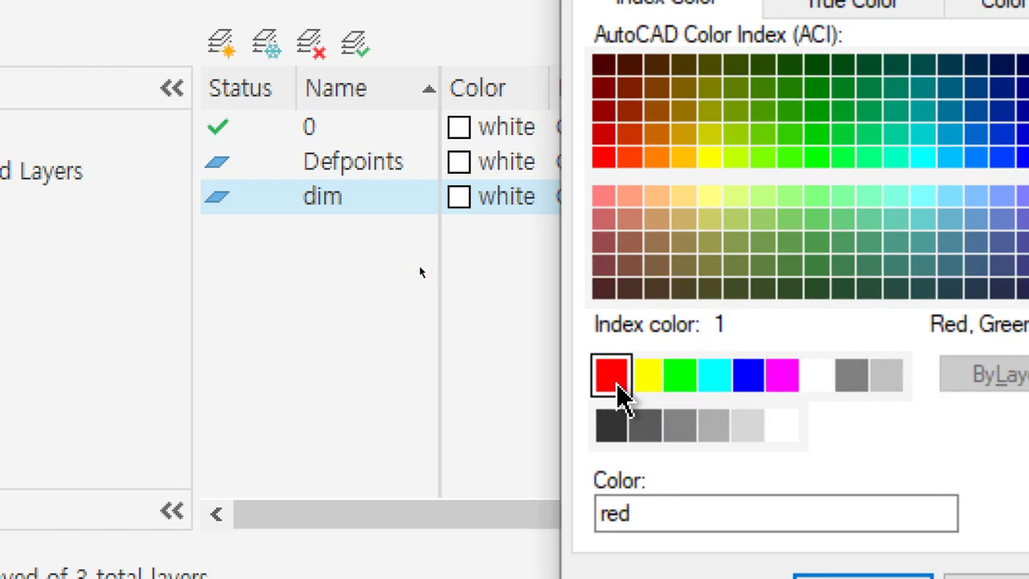
key(Return)
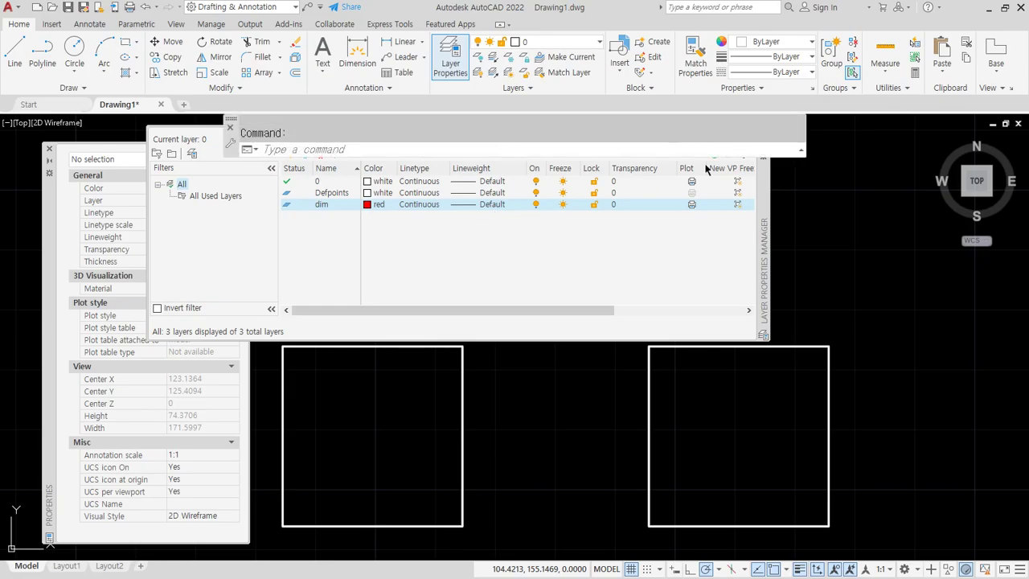
click(337, 224)
double_click(289, 205)
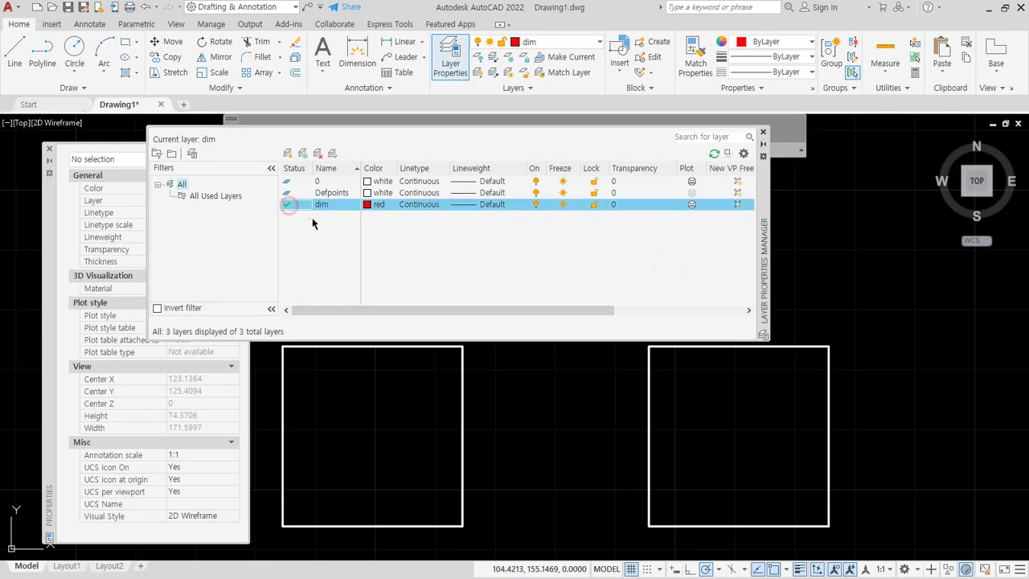
click(765, 133)
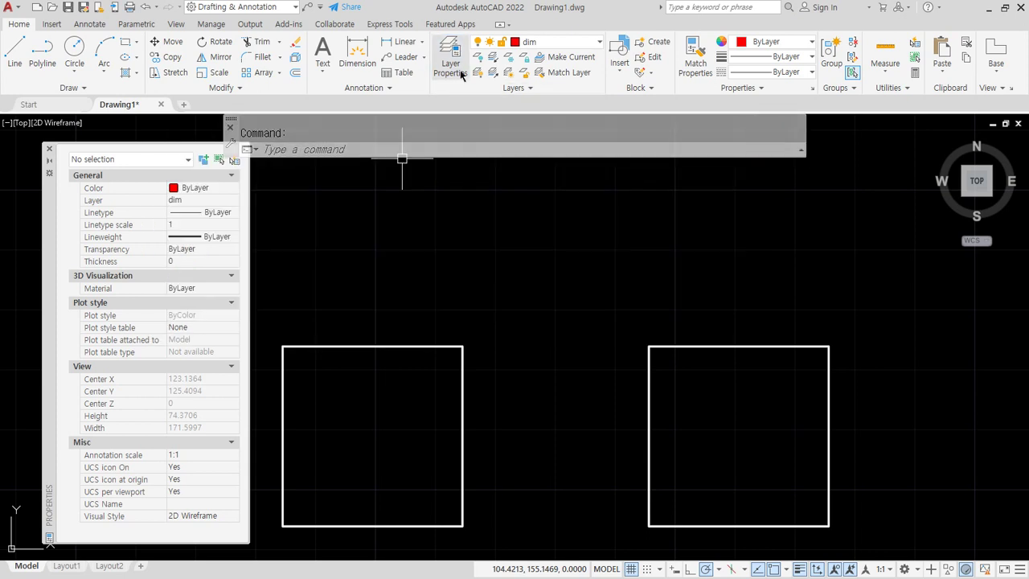
Add a linear dimension across the upper edge of the first square, placed above it.
click(404, 42)
click(282, 347)
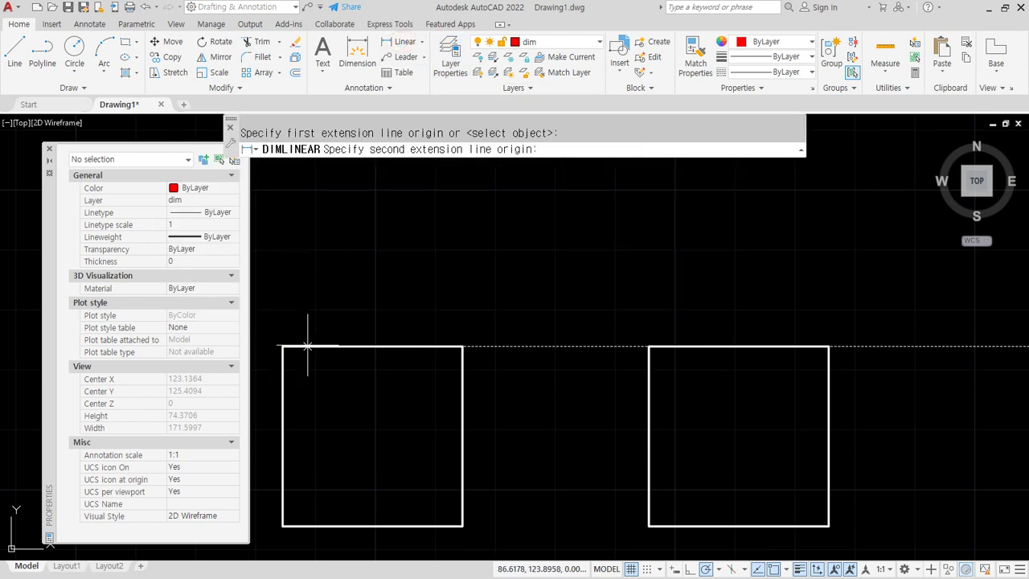
click(463, 347)
click(408, 290)
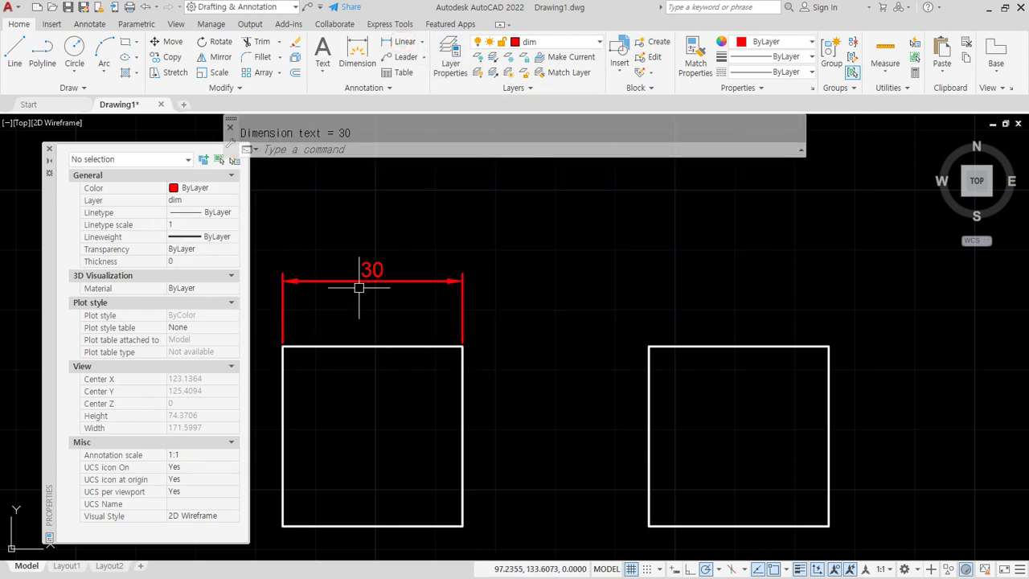
scroll(322, 272, up, 2)
middle_drag(369, 269, 415, 264)
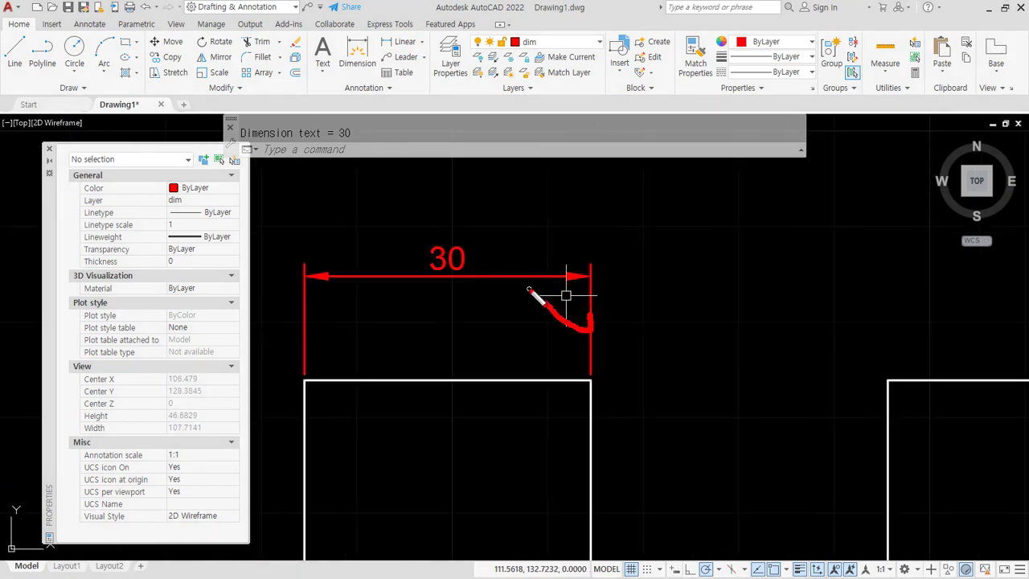
drag(524, 291, 516, 288)
mouse_move(592, 336)
mouse_down()
mouse_move(587, 350)
mouse_move(603, 337)
mouse_up()
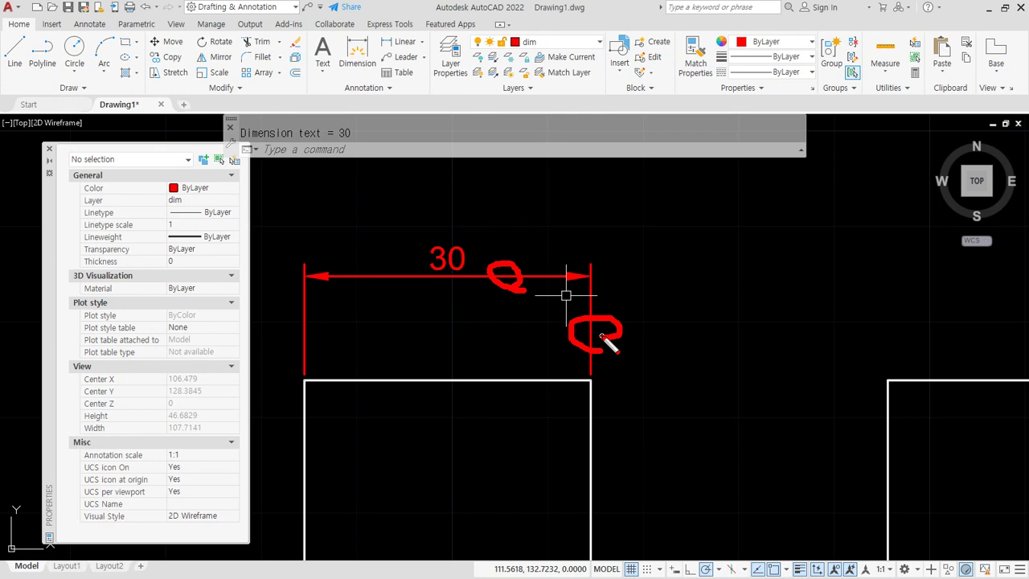
mouse_move(422, 271)
mouse_down()
mouse_move(467, 239)
mouse_move(457, 275)
mouse_move(461, 213)
mouse_move(484, 224)
mouse_up()
Modify the ISO-25 dimension style so its text color is Green, and close the Dimension Style Manager.
text(d)
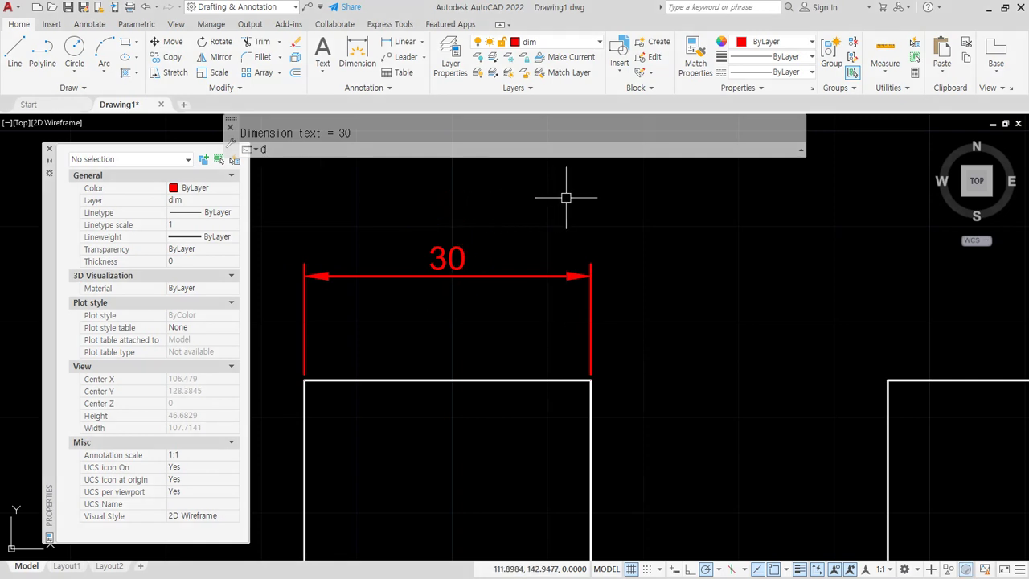
key(Return)
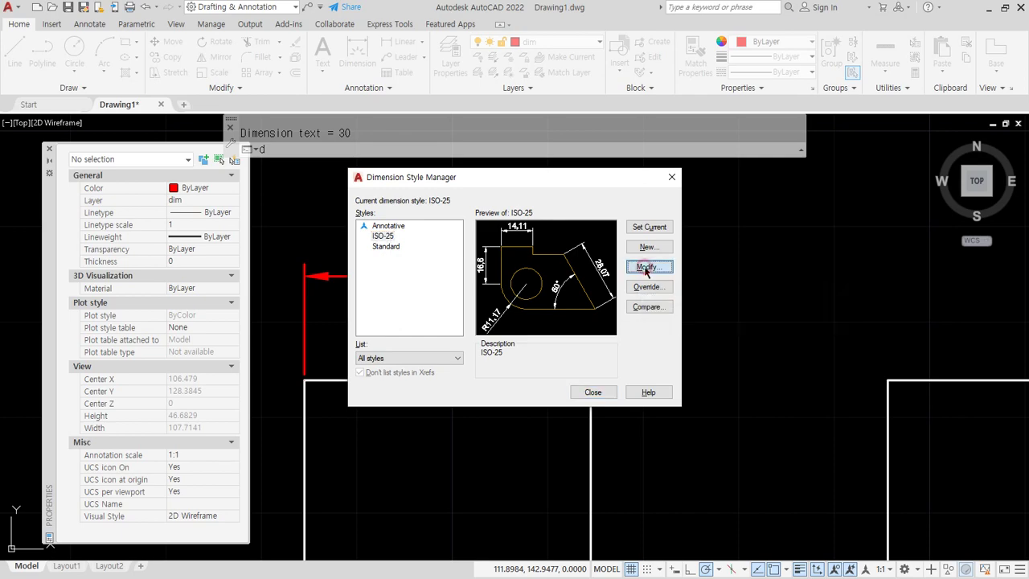
click(647, 267)
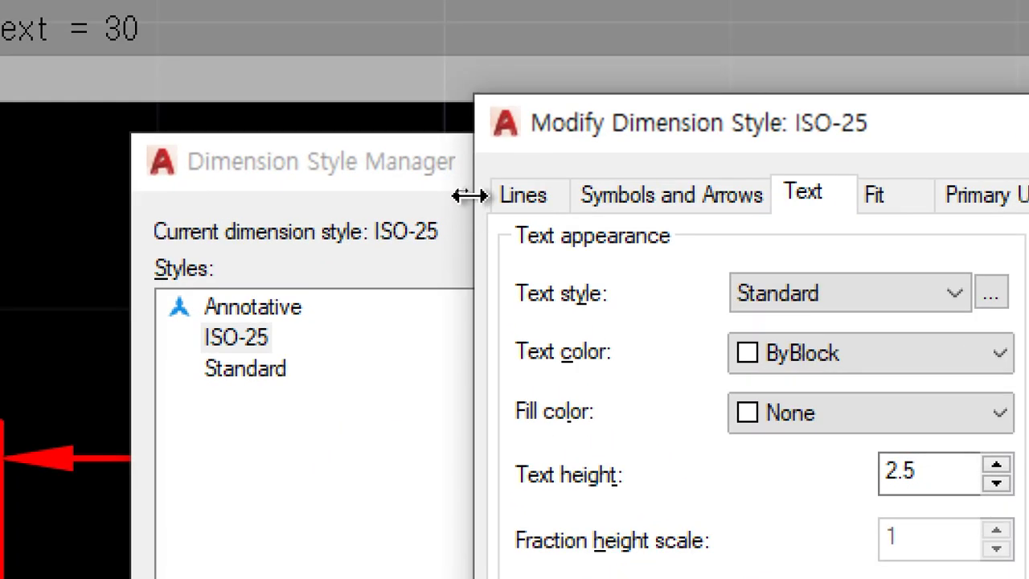
click(521, 197)
click(624, 196)
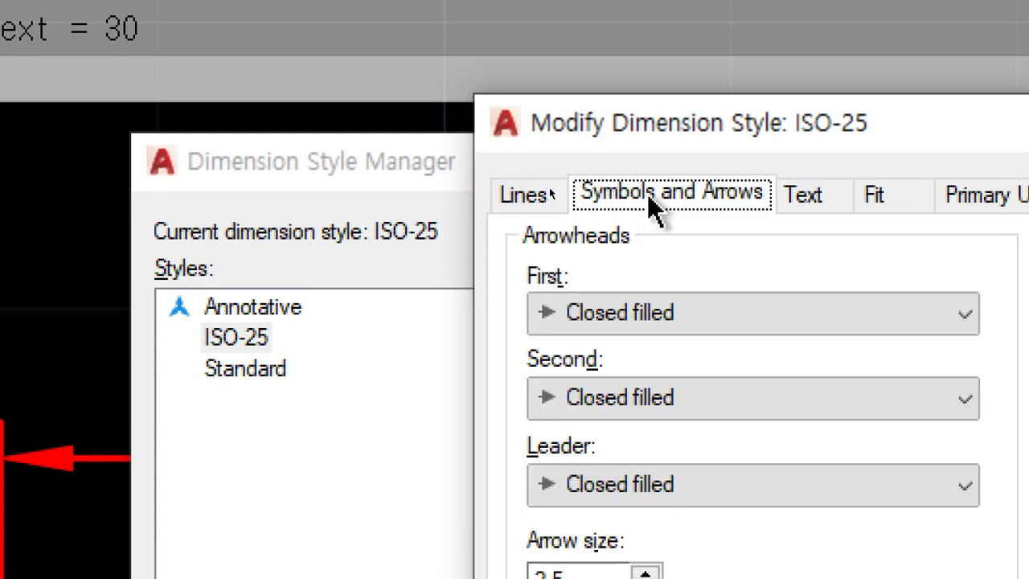
click(820, 197)
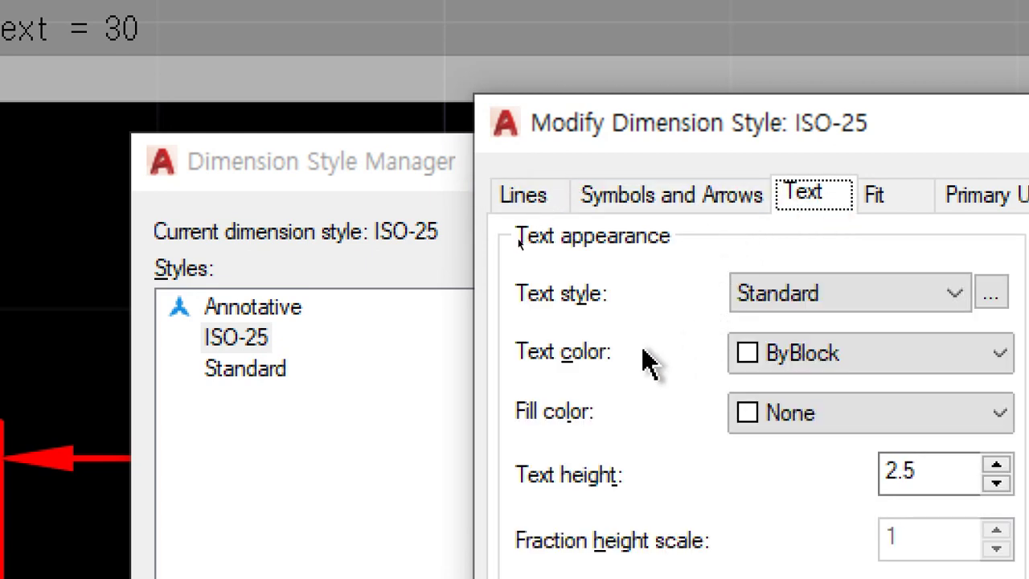
click(884, 361)
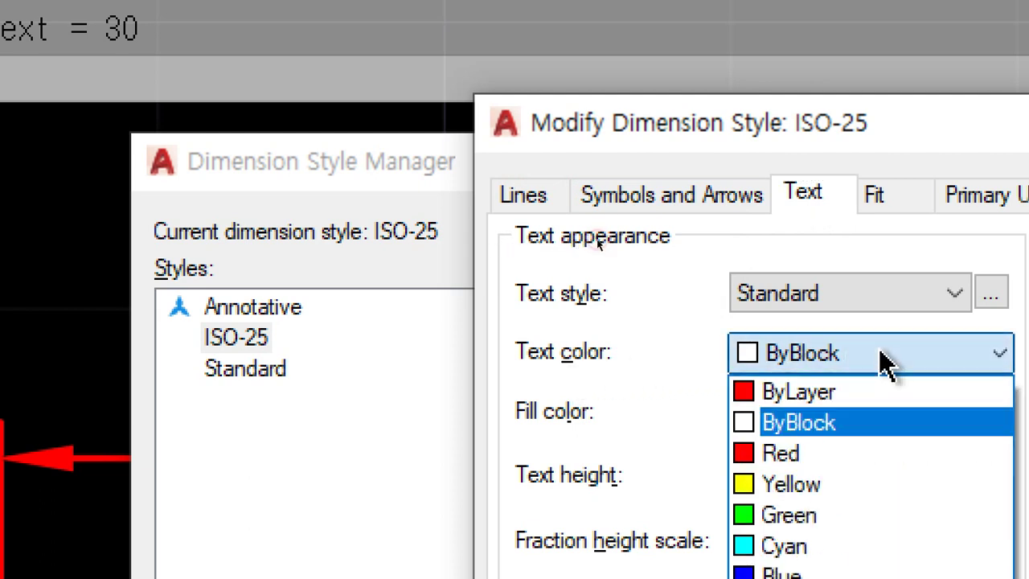
click(841, 515)
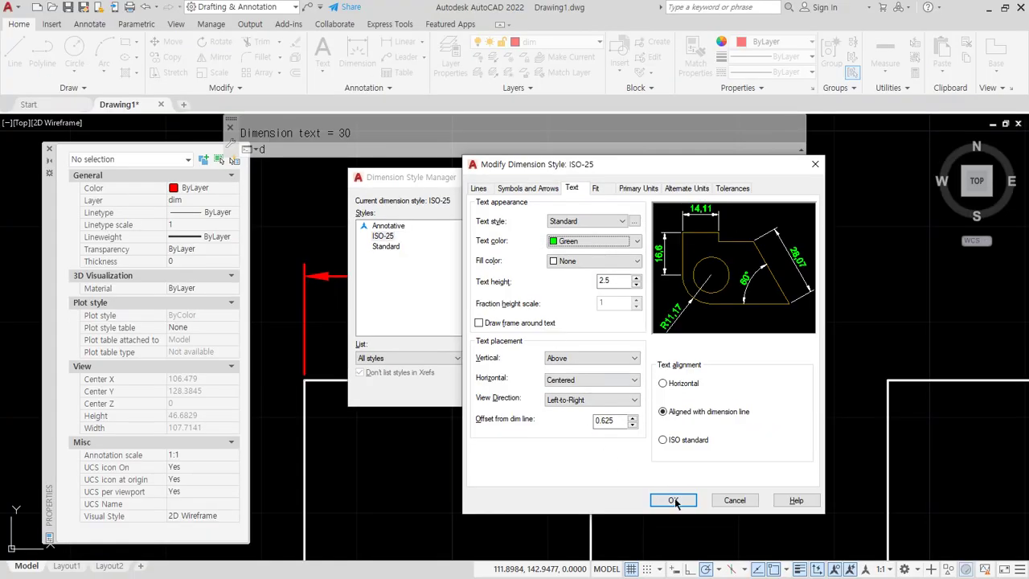
click(674, 501)
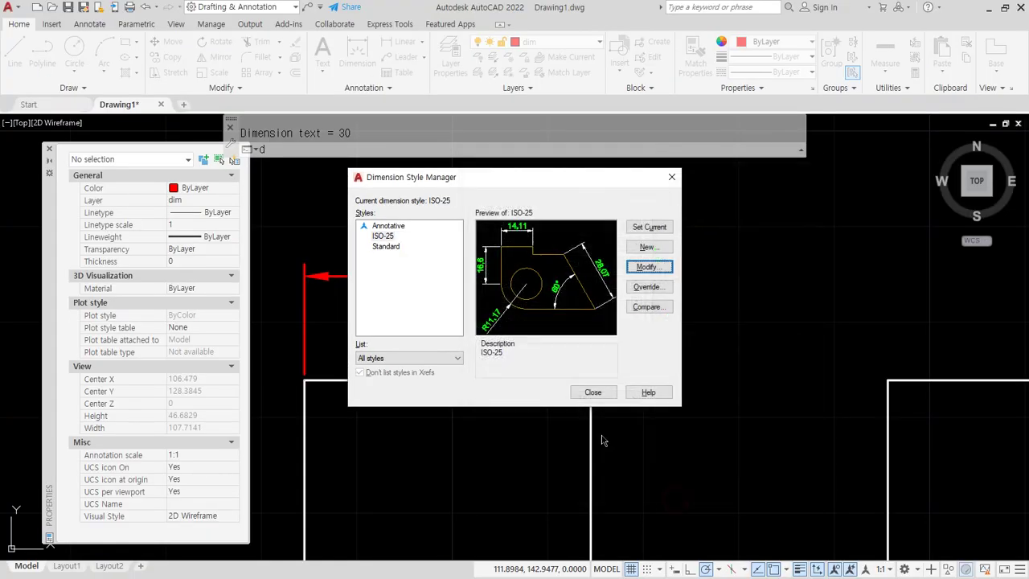
click(592, 393)
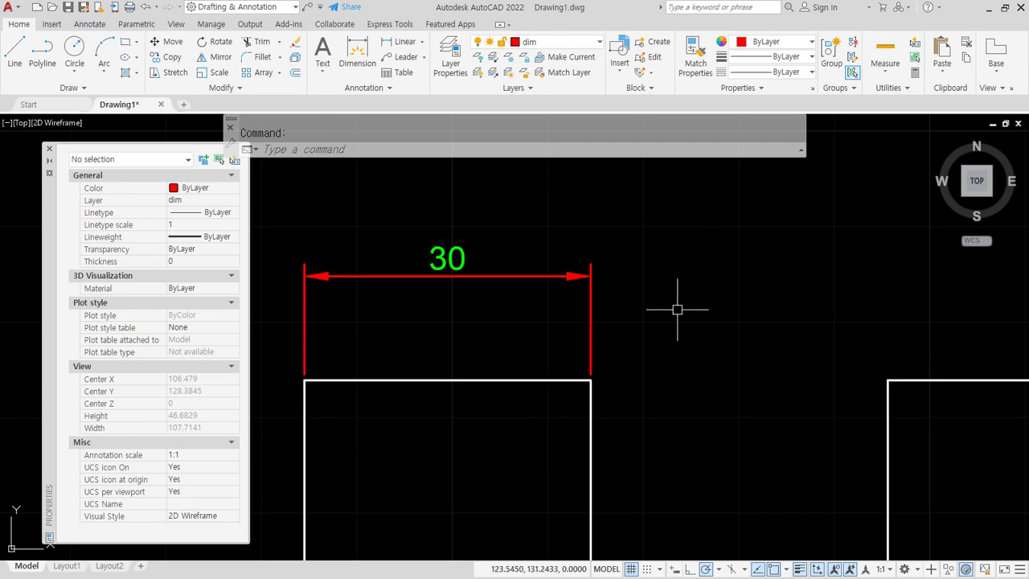
Open ISO-25 for modification again and examine its dimension line and extension line settings.
text(d)
key(Return)
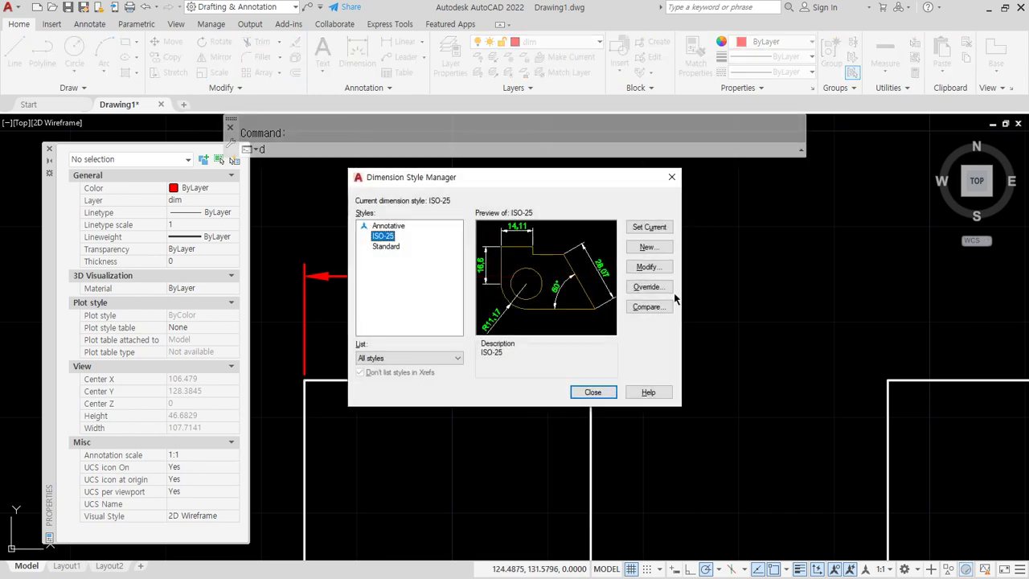
click(650, 267)
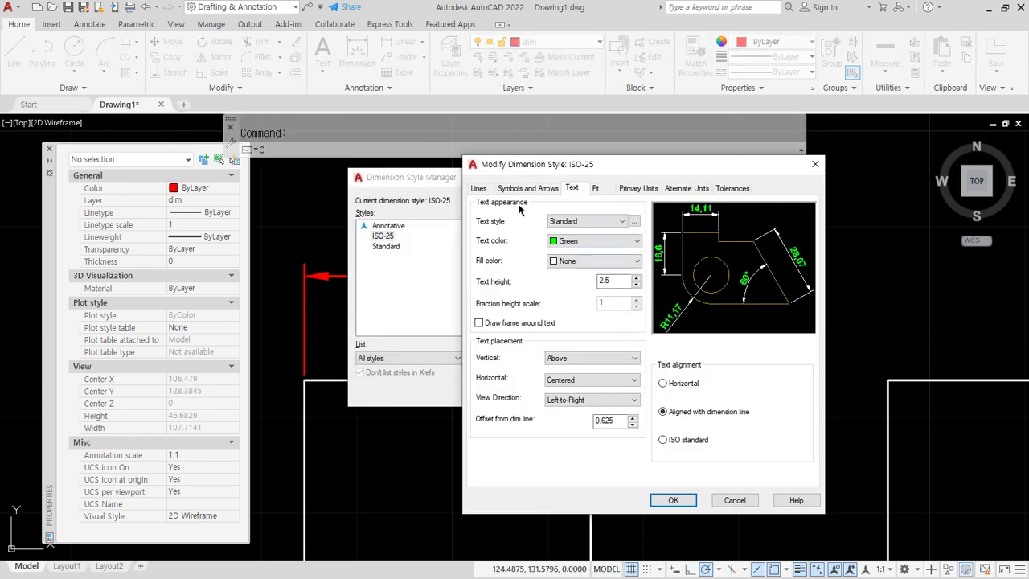
click(480, 188)
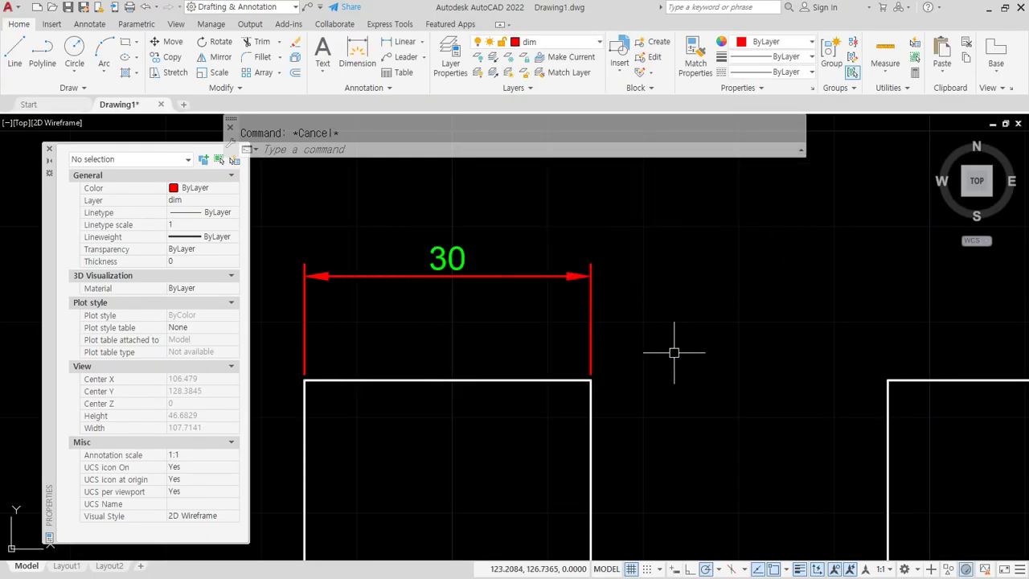
Close the Properties palette and erase the first square together with its dimension.
scroll(674, 352, down, 8)
click(49, 148)
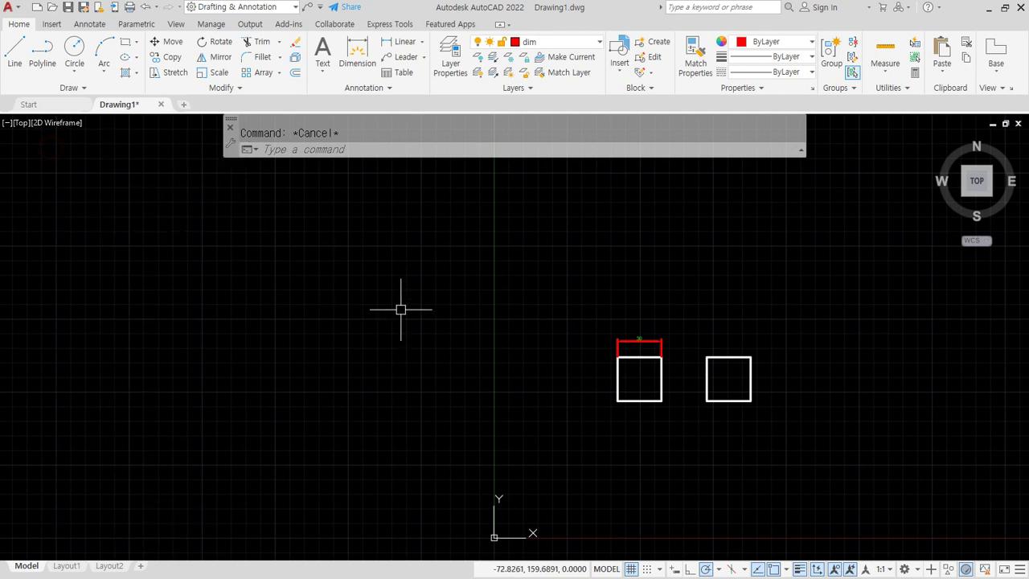
click(691, 429)
click(635, 333)
text(e)
key(Return)
middle_drag(702, 374, 472, 361)
scroll(468, 363, up, 2)
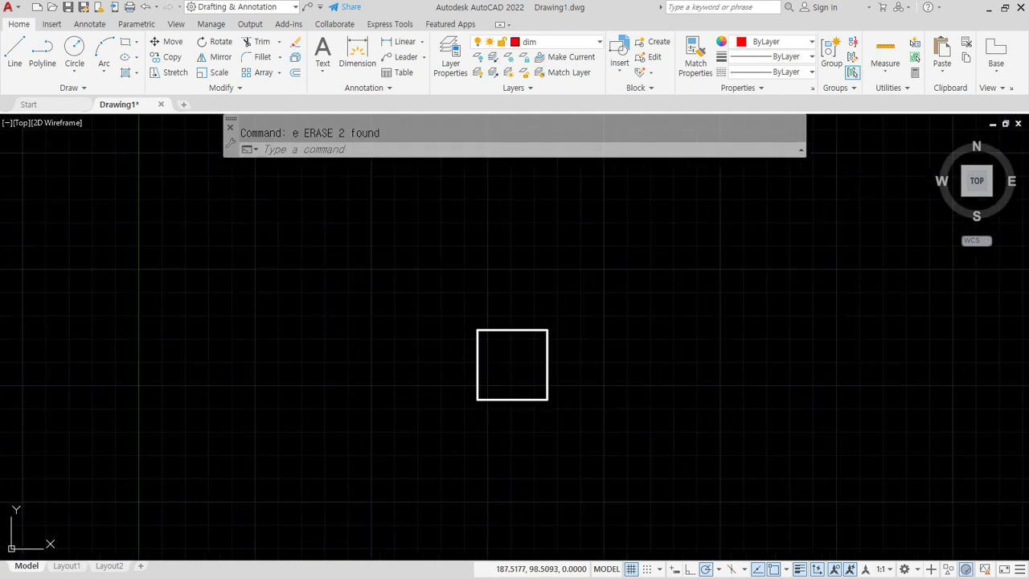
Copy the remaining square from its lower-left corner to its upper-right corner.
text(cp)
key(Return)
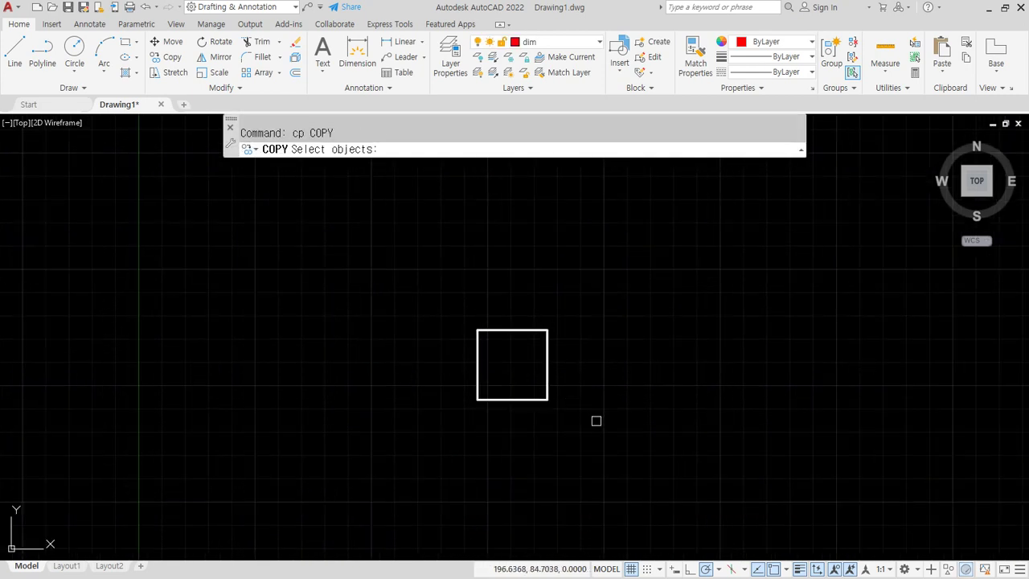
click(595, 420)
click(435, 294)
key(Return)
click(477, 399)
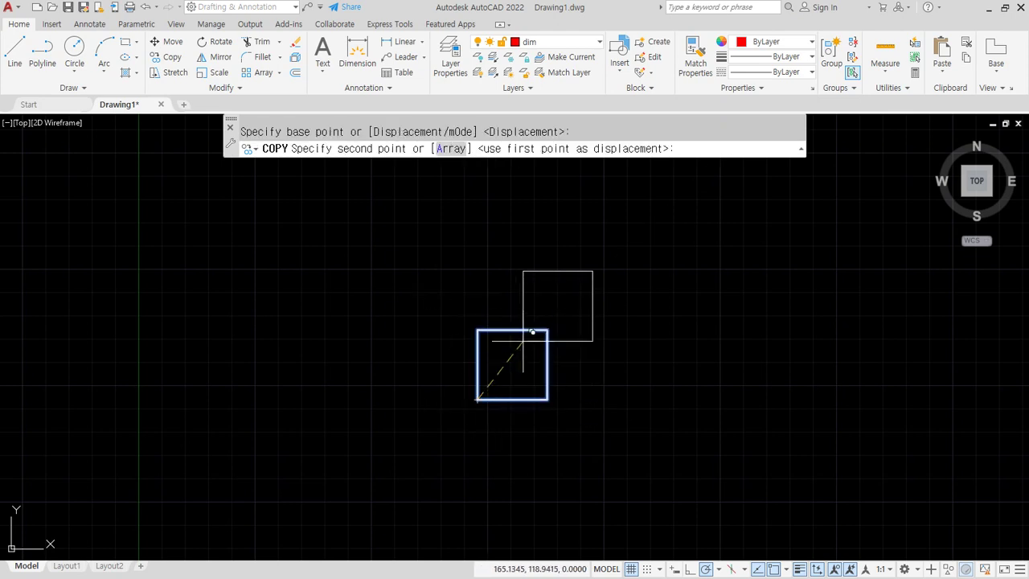
click(548, 330)
key(Return)
Copy both squares as an array of 5 items, spaced from the lower square's upper-left corner to the upper square's lower-right corner.
key(Return)
click(661, 423)
click(487, 260)
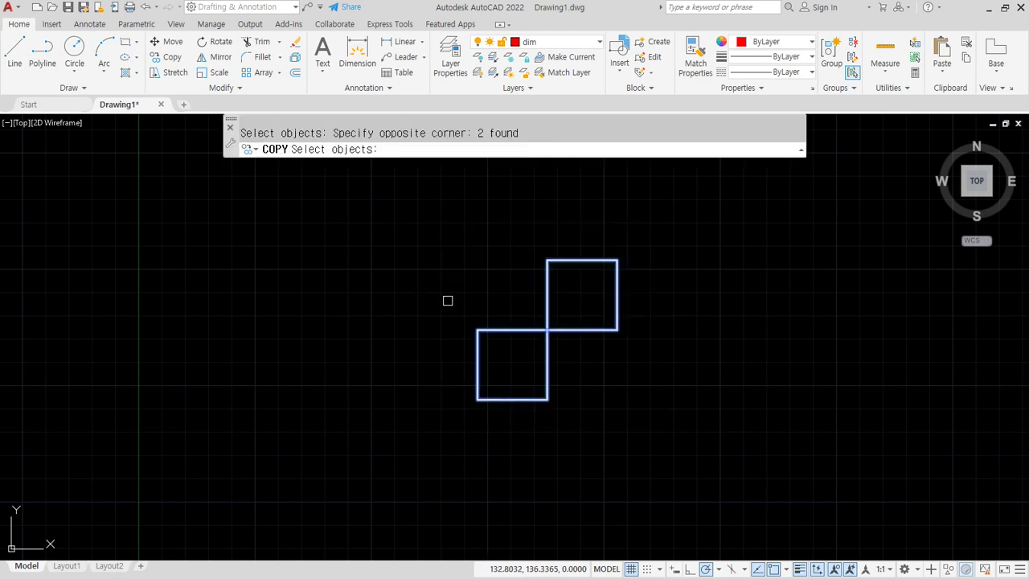
key(Return)
click(477, 329)
text(a)
key(Return)
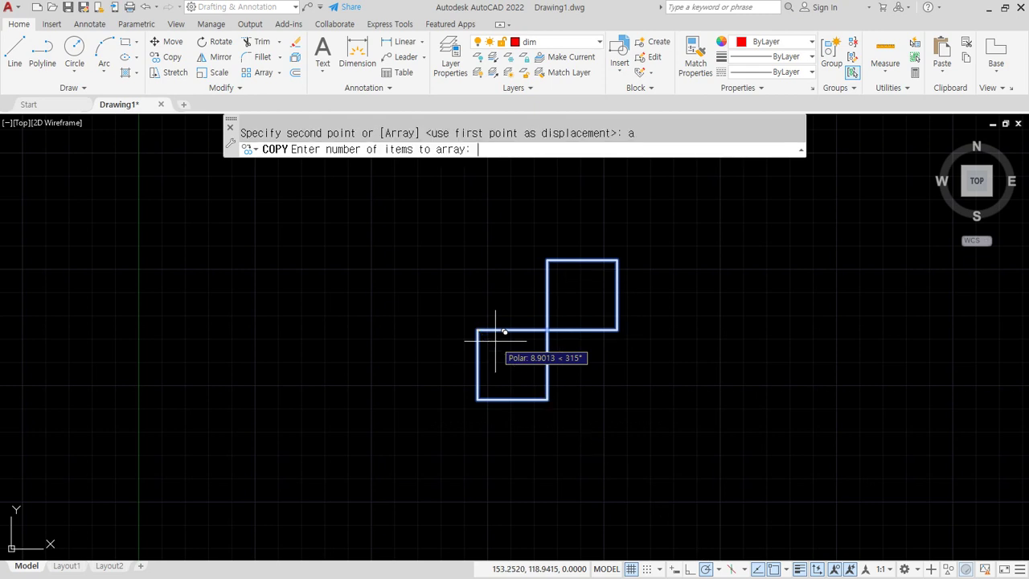
text(5)
key(Return)
click(618, 329)
key(Return)
Erase the five upper squares, leaving only the evenly spaced lower row.
middle_drag(638, 353, 427, 353)
click(961, 351)
click(875, 287)
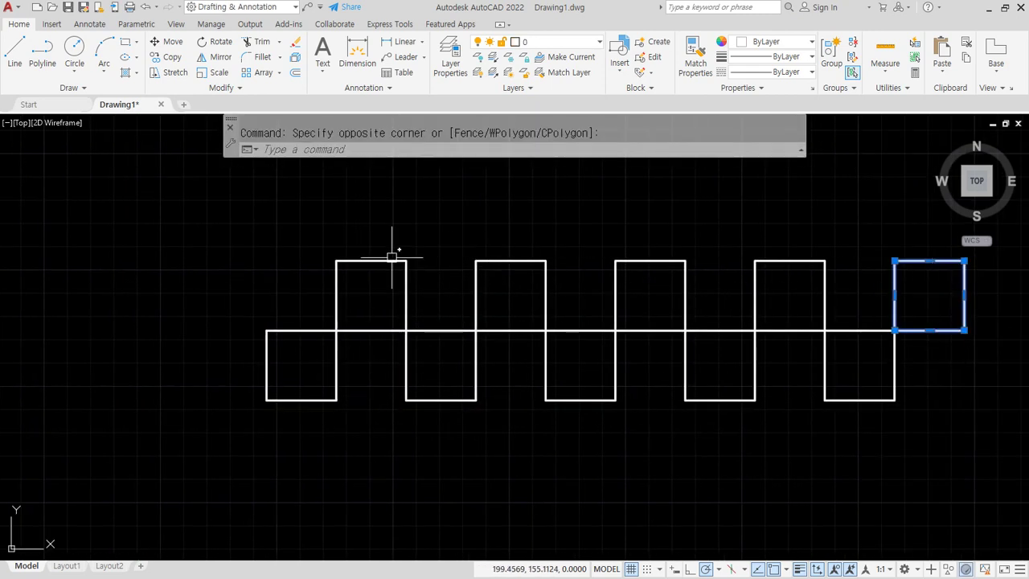
click(915, 288)
click(328, 250)
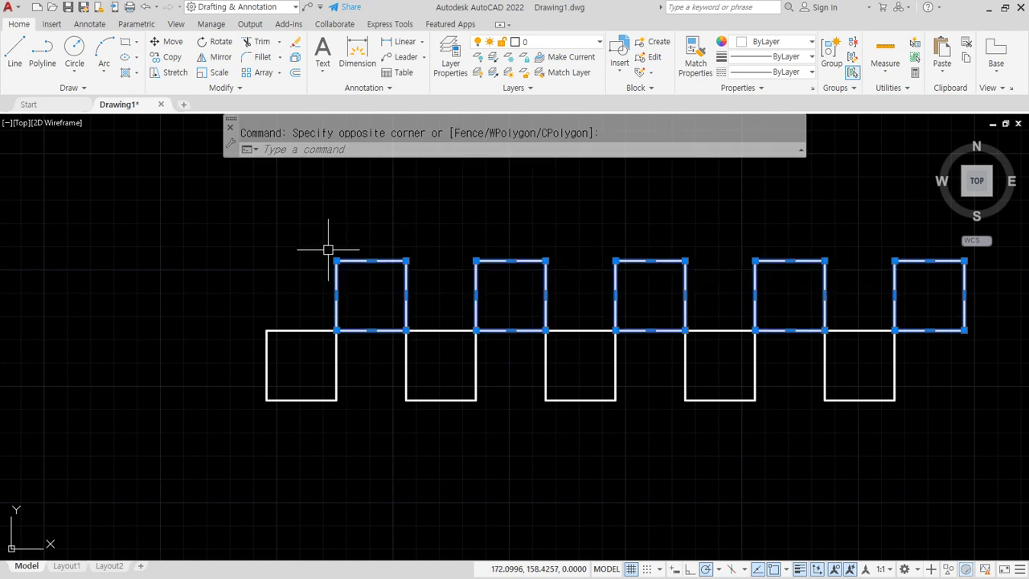
text(e)
key(Return)
scroll(442, 290, up, 2)
scroll(434, 289, down, 2)
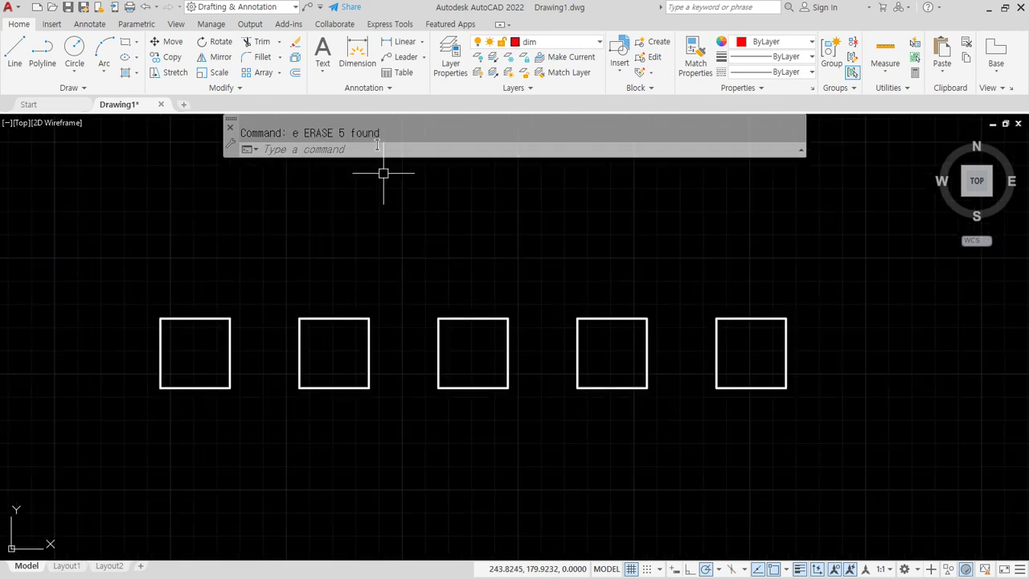
Add a linear dimension across the upper edge of the first square in the row.
click(396, 42)
key(Escape)
click(90, 23)
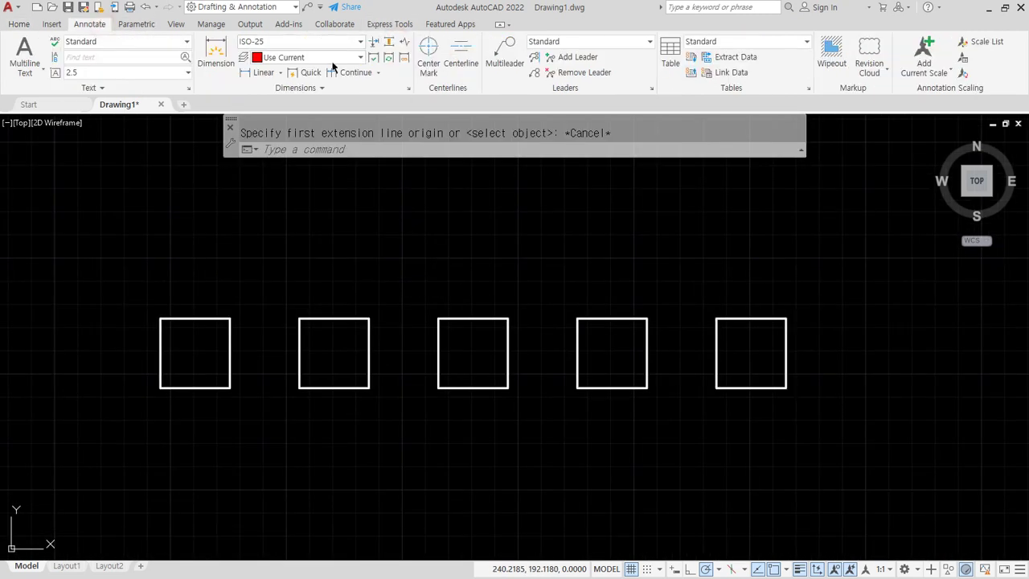
click(270, 72)
click(160, 319)
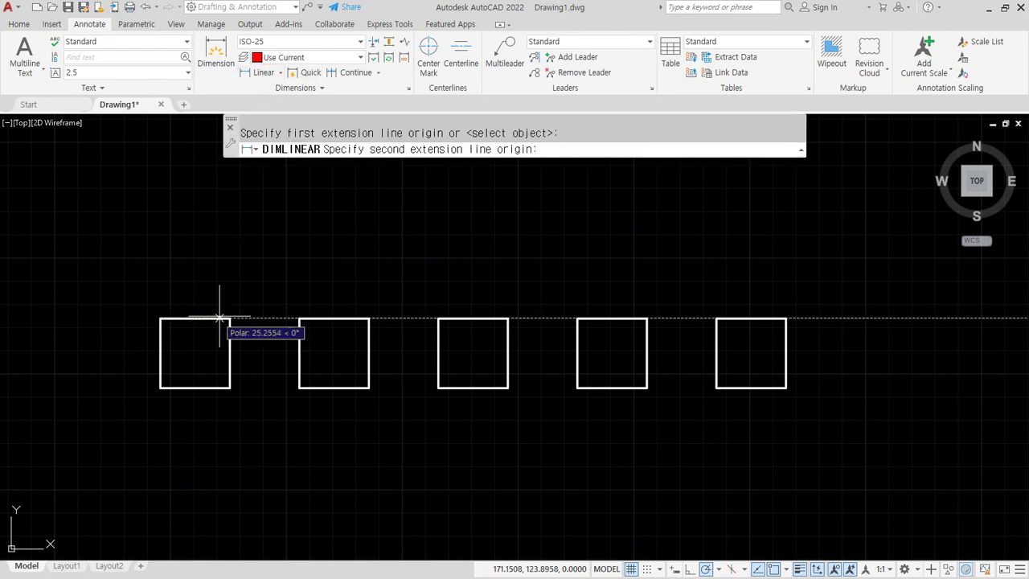
click(230, 318)
click(195, 298)
scroll(201, 260, up, 2)
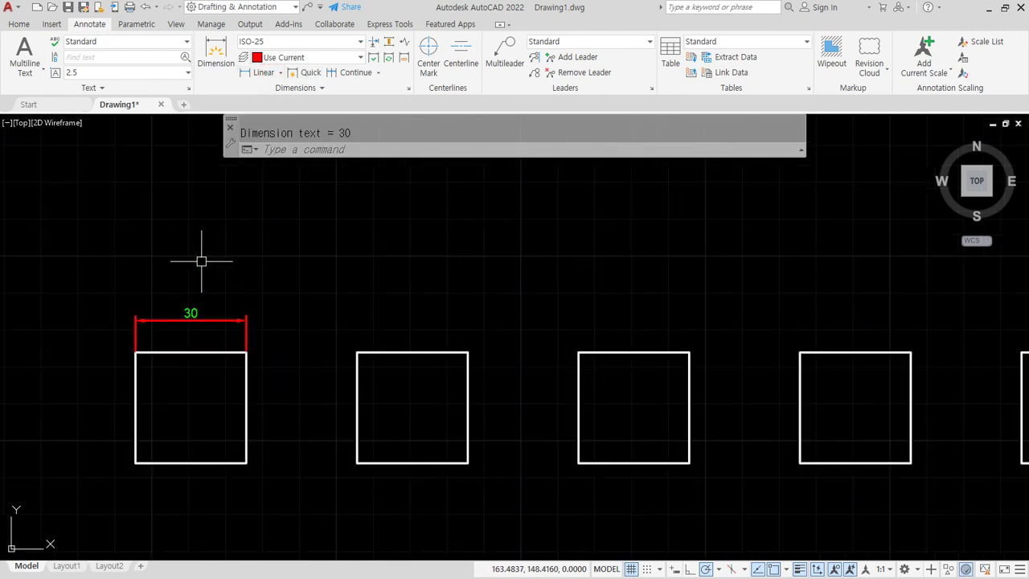
Add baseline dimensions from the first square's dimension to the upper-left corners of the second, third, fourth and fifth squares.
click(378, 72)
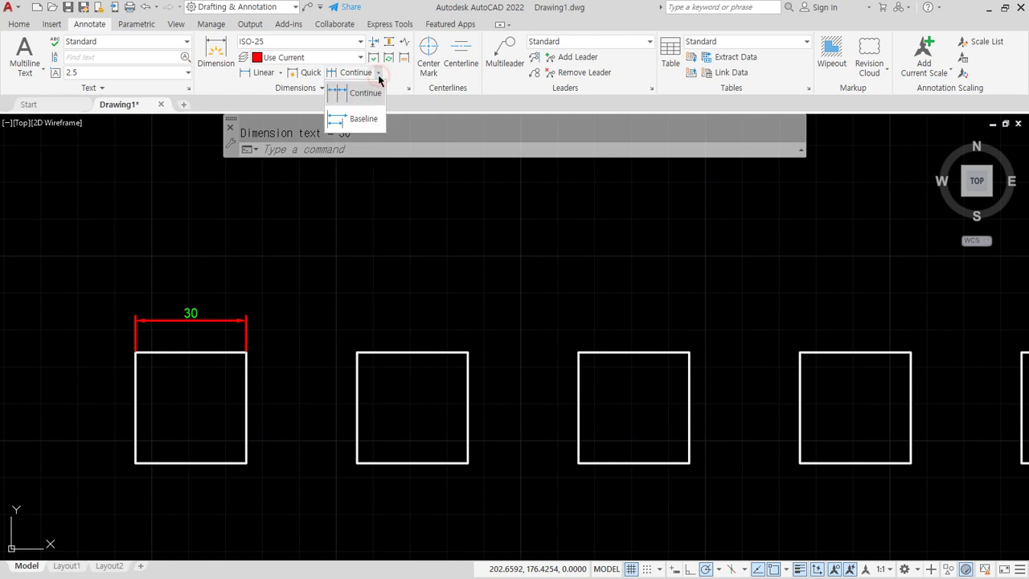
click(364, 119)
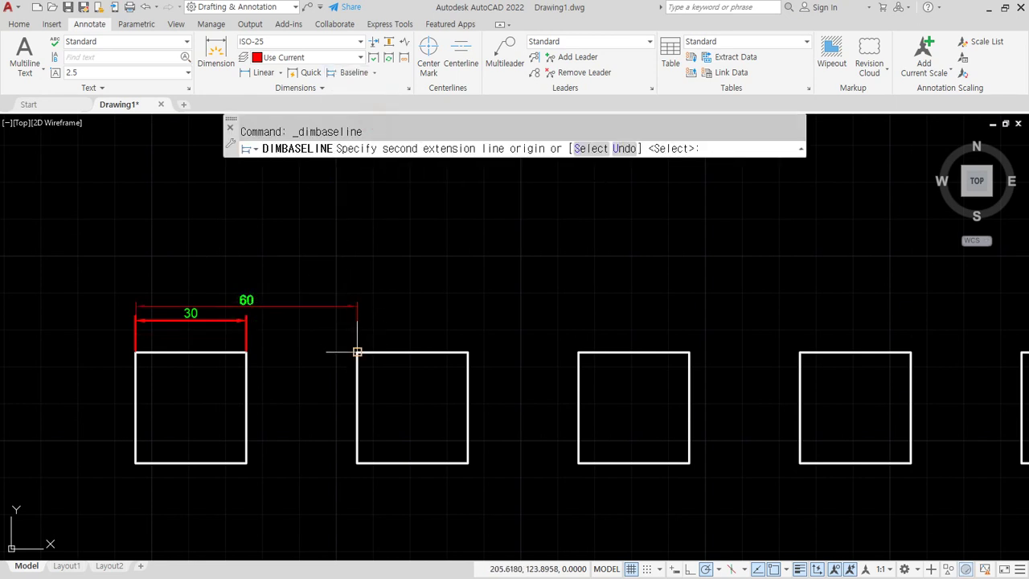
click(357, 351)
click(578, 351)
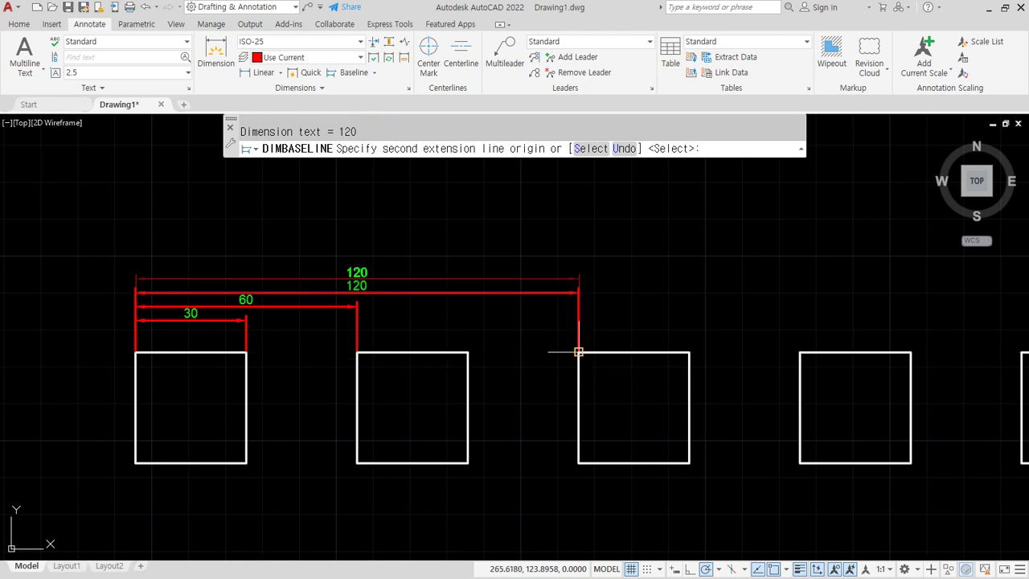
click(800, 351)
middle_drag(881, 350, 809, 356)
click(949, 358)
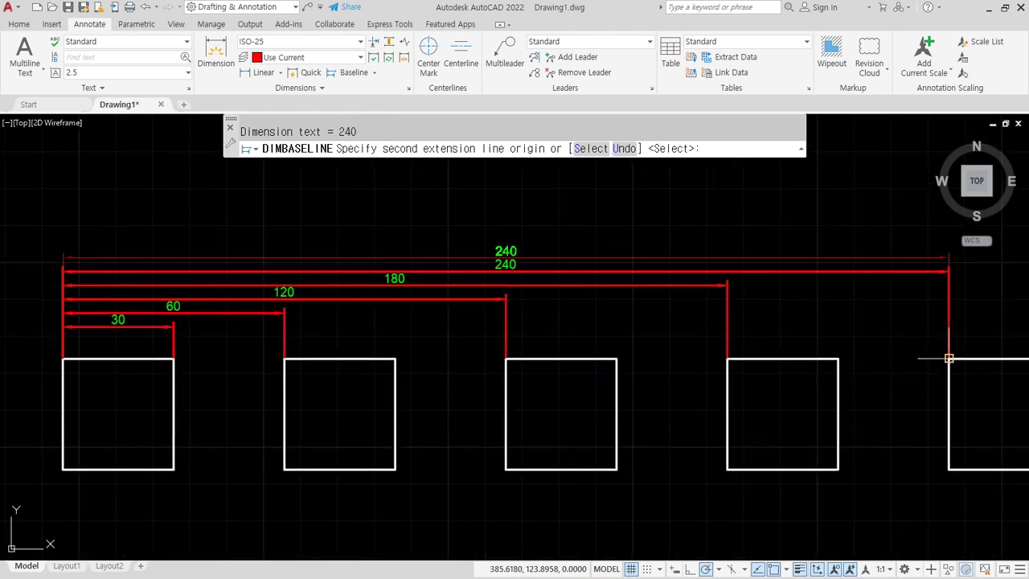
key(Escape)
mouse_move(207, 340)
mouse_down()
mouse_move(161, 340)
mouse_move(206, 259)
mouse_move(191, 351)
mouse_up()
mouse_move(207, 251)
mouse_down()
mouse_move(259, 226)
mouse_move(256, 242)
mouse_move(315, 243)
mouse_up()
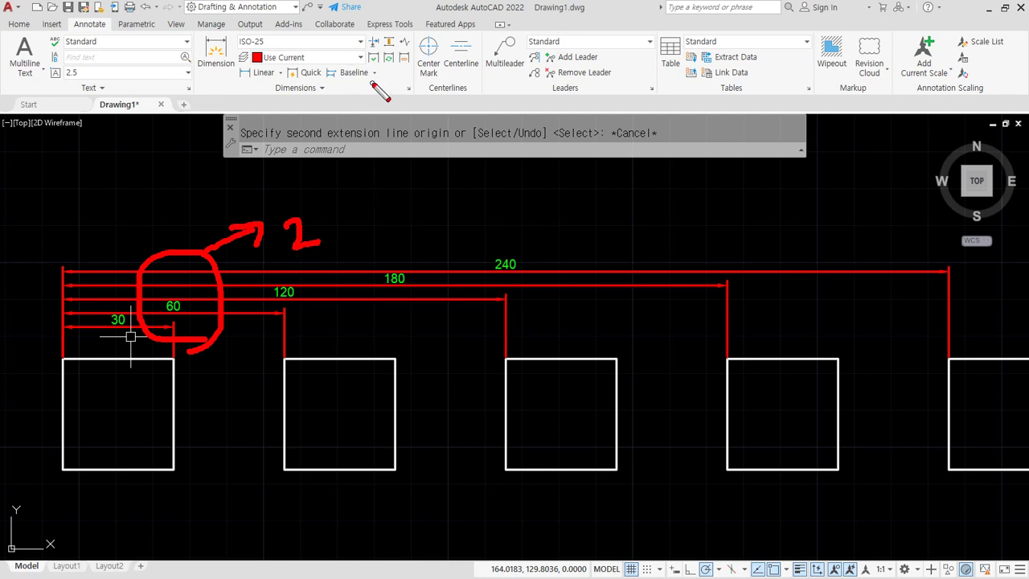
drag(372, 82, 343, 83)
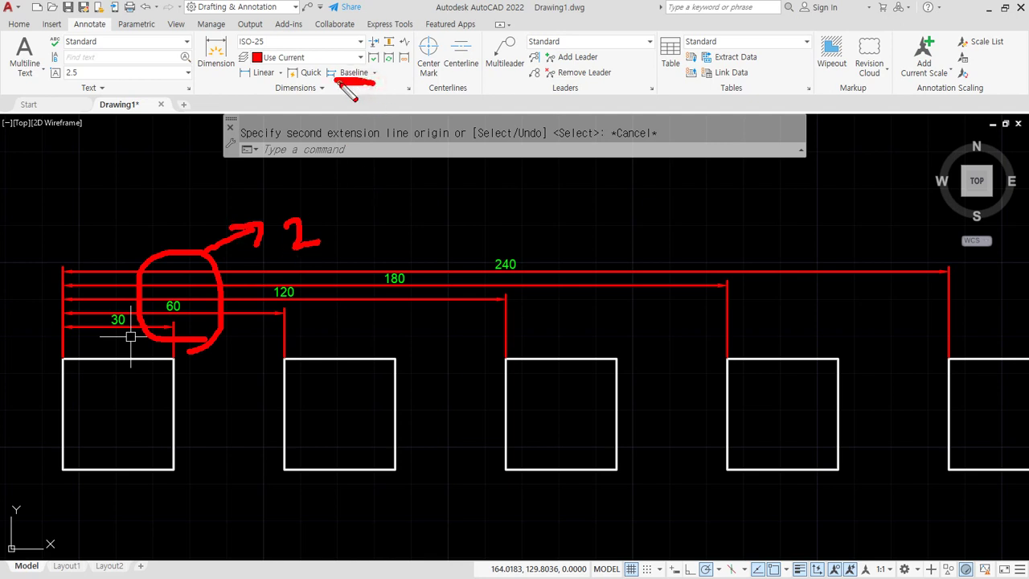
Erase the four baseline dimensions, keeping the first square's linear dimension.
click(264, 365)
click(230, 213)
text(e)
key(Return)
Set the baseline spacing of the ISO-25 dimension style to 8 and close the style manager.
text(d)
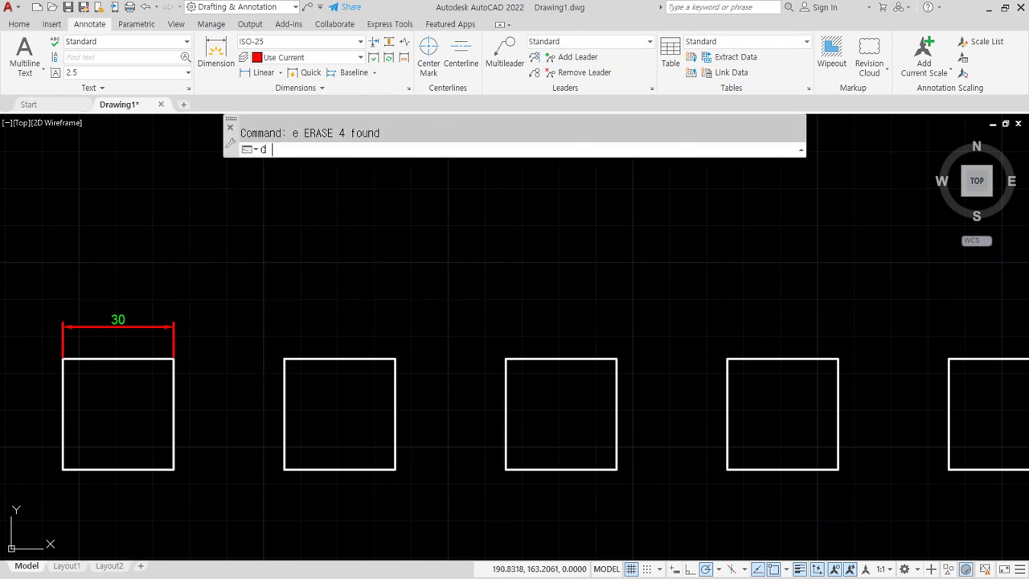
key(Return)
click(648, 267)
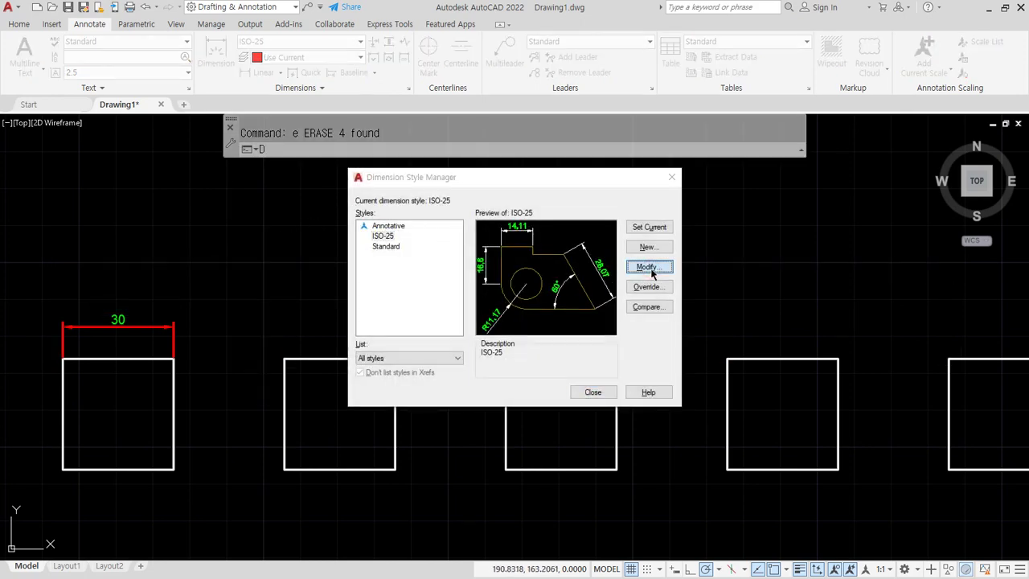
click(478, 188)
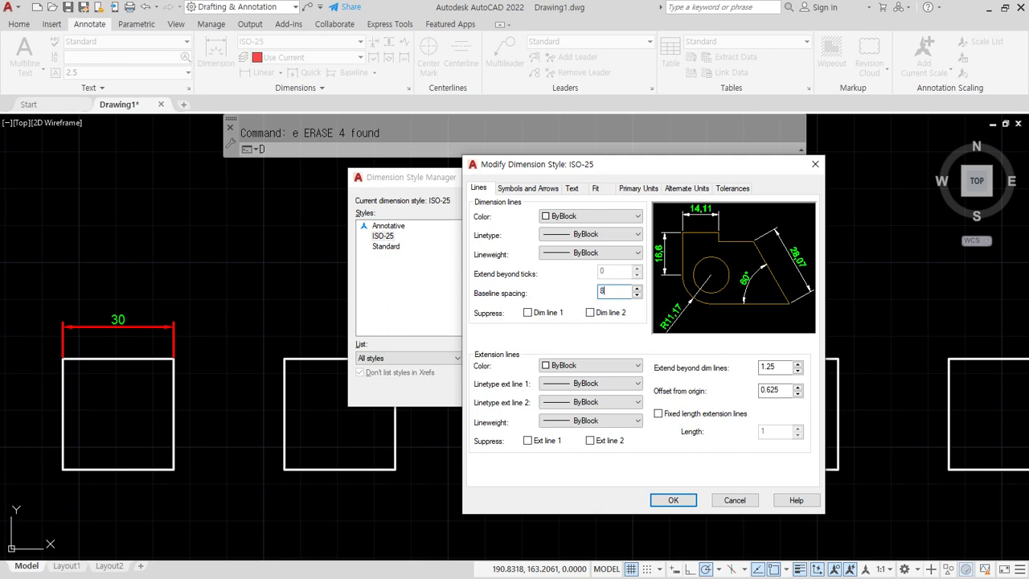
click(674, 500)
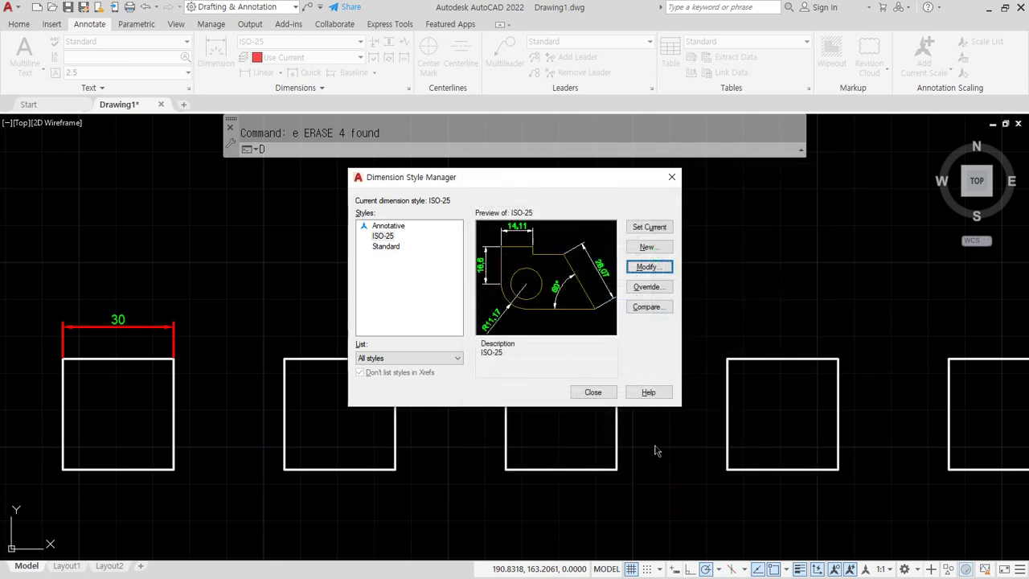
click(595, 392)
Add baseline dimensions from the first square's dimension to the upper-left corners of the other four squares, using the new spacing.
click(346, 73)
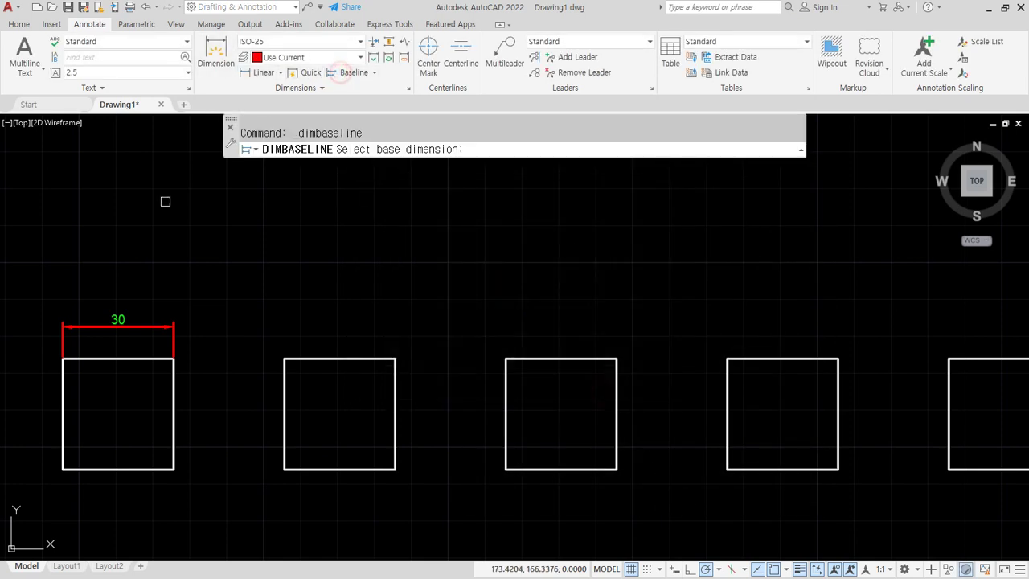
click(63, 341)
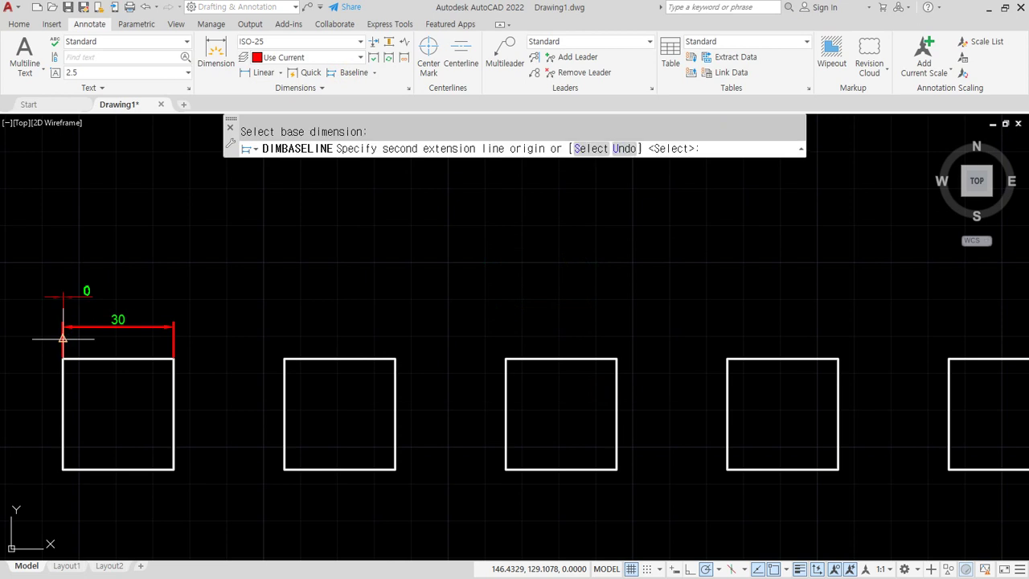
click(284, 359)
click(506, 359)
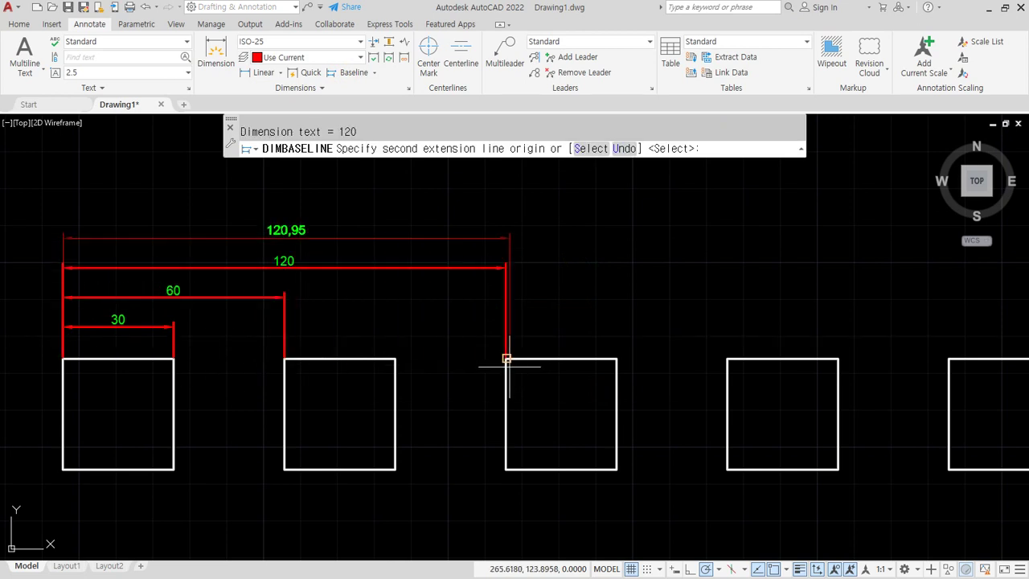
click(727, 359)
click(949, 358)
key(Return)
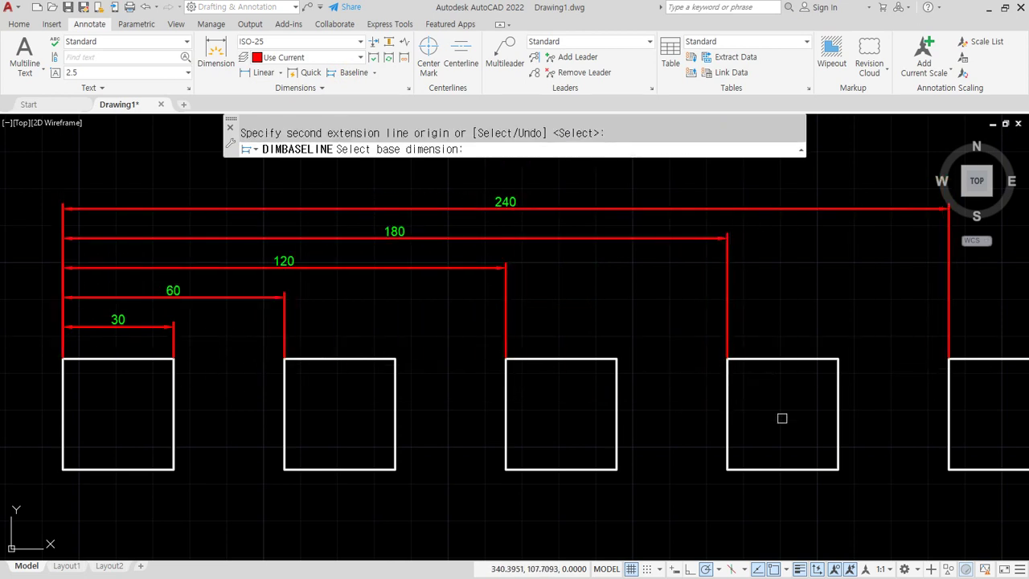
key(Escape)
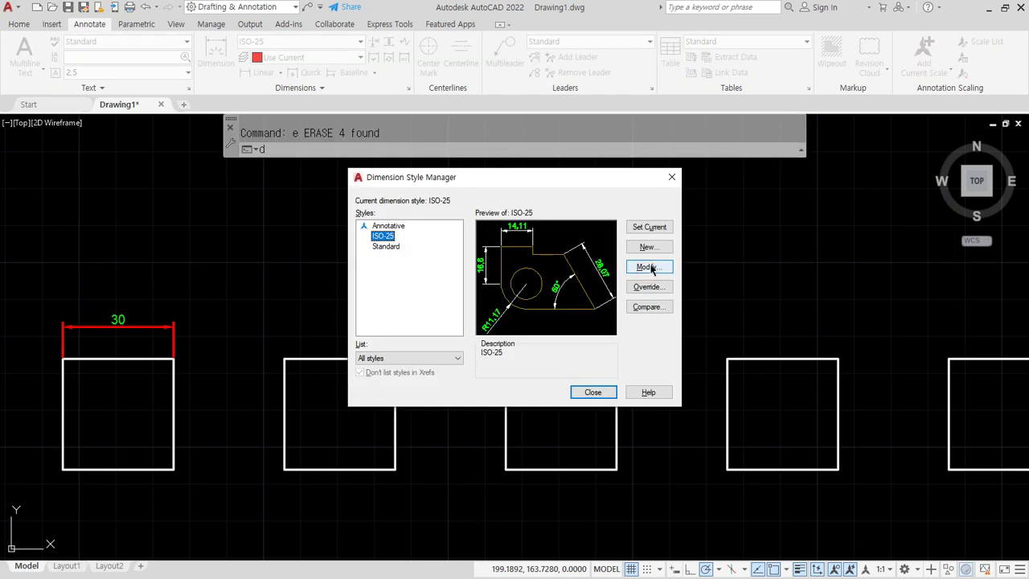
Examine the extension line settings of the ISO-25 dimension style and close the style manager.
click(650, 267)
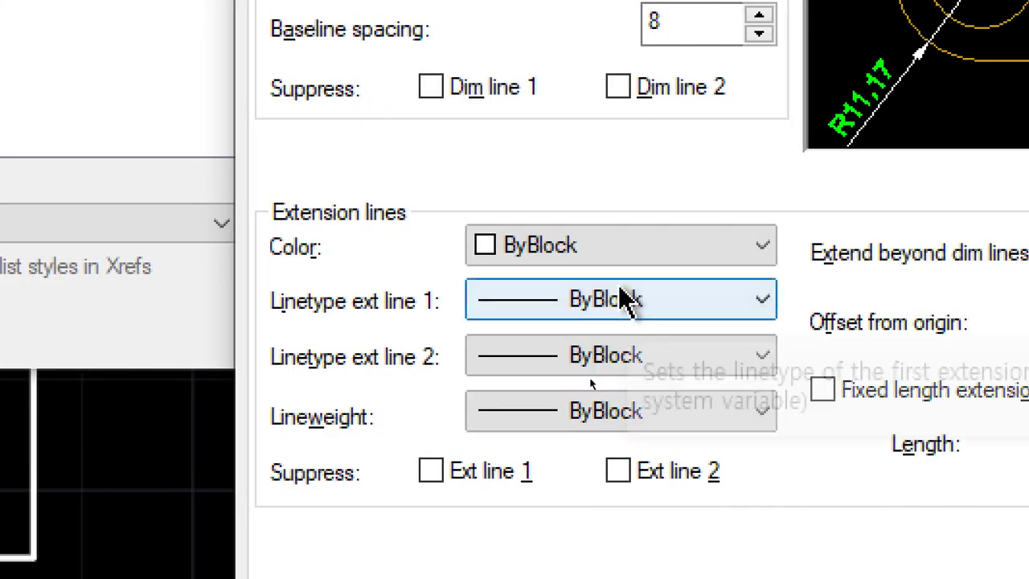
key(Return)
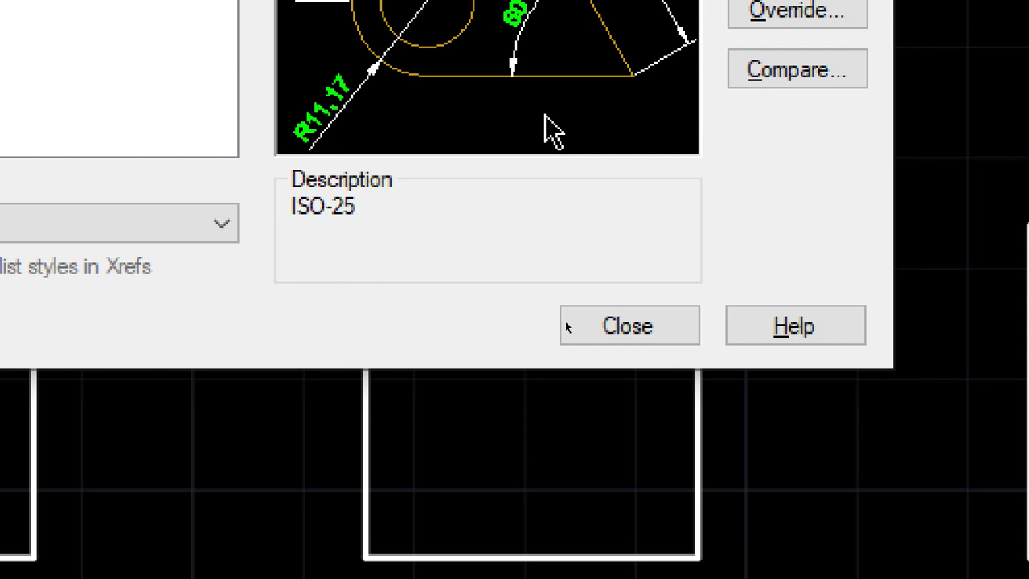
click(641, 342)
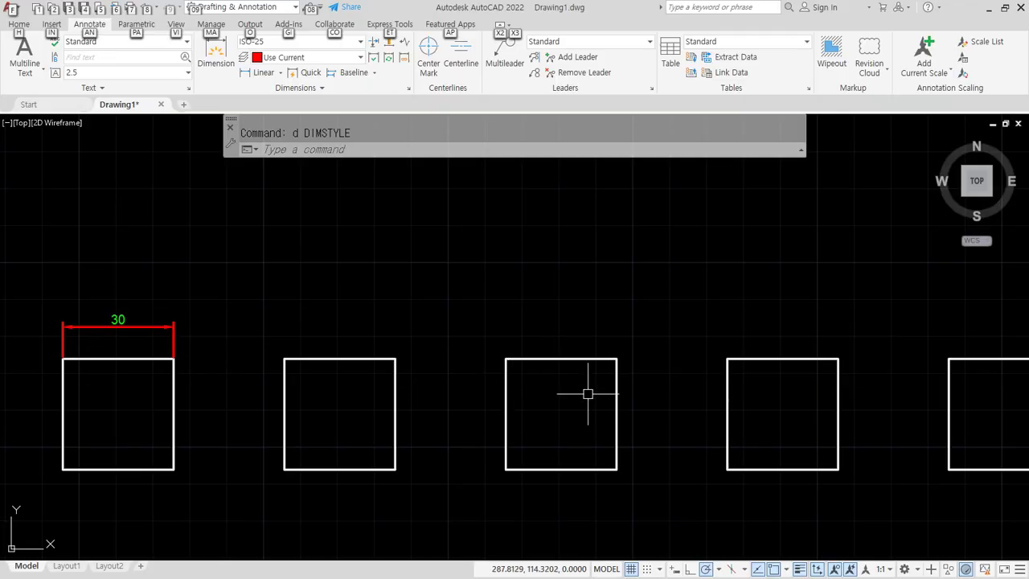
Erase all five squares together with the remaining linear dimension.
scroll(588, 394, down, 2)
click(901, 466)
click(226, 329)
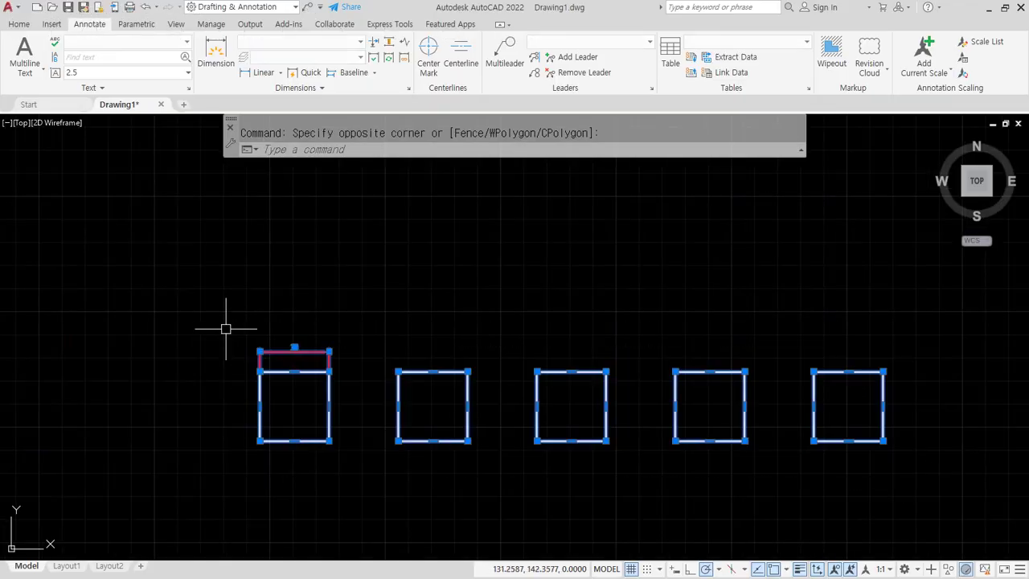
key(Delete)
Draw a horizontal and a vertical construction line crossing at one point in the empty drawing.
text(z)
key(Return)
text(a)
key(Return)
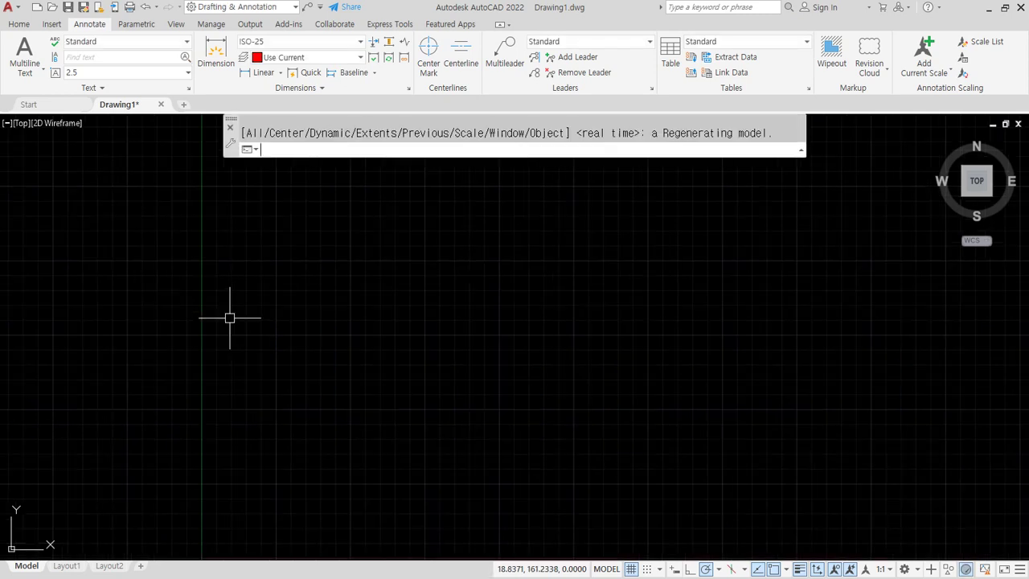
text(xl)
key(Return)
click(352, 335)
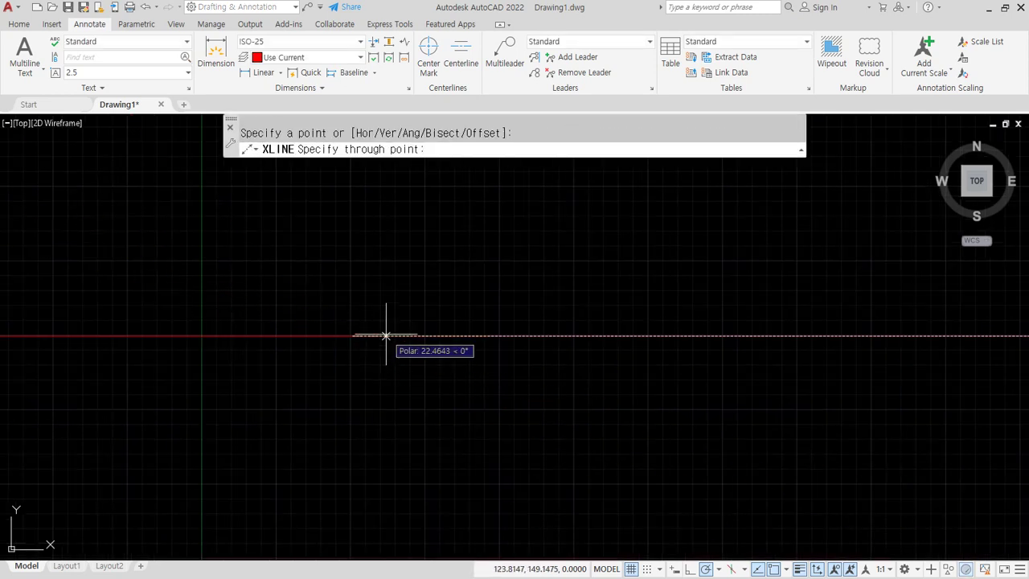
click(386, 335)
click(356, 311)
key(Return)
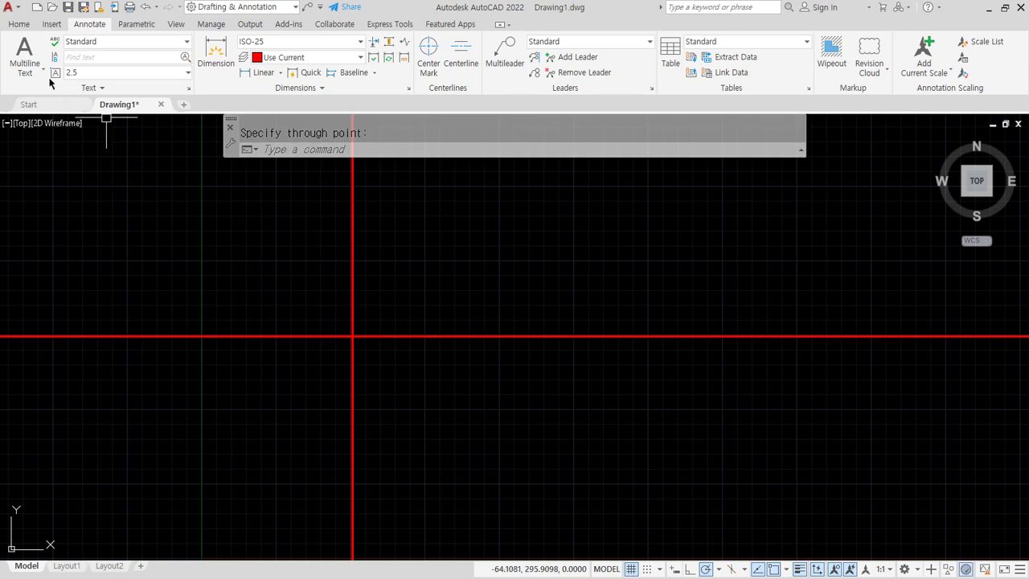
Create a layer named cen and assign it the CENTER linetype, loading that linetype first.
click(19, 24)
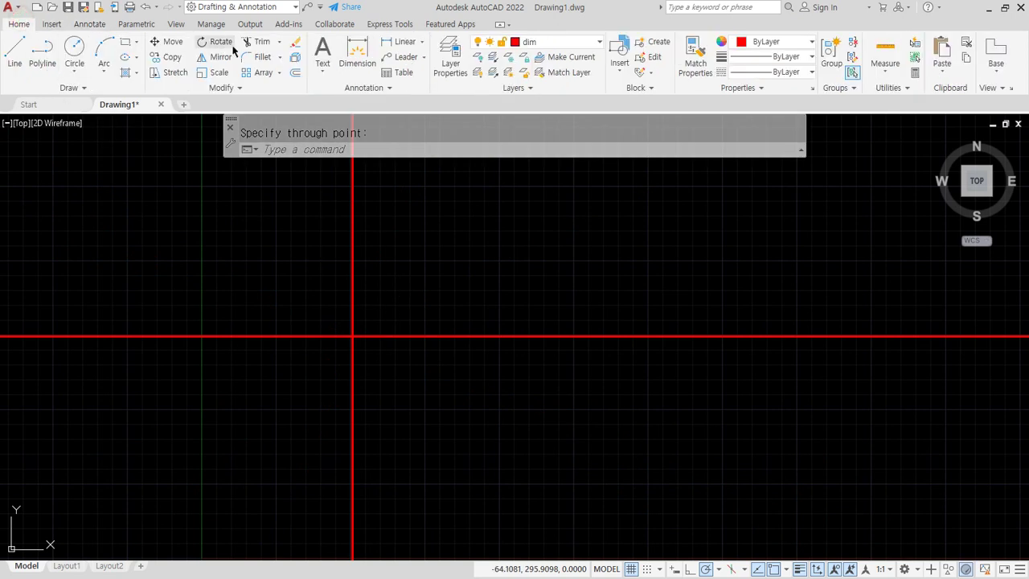
click(452, 55)
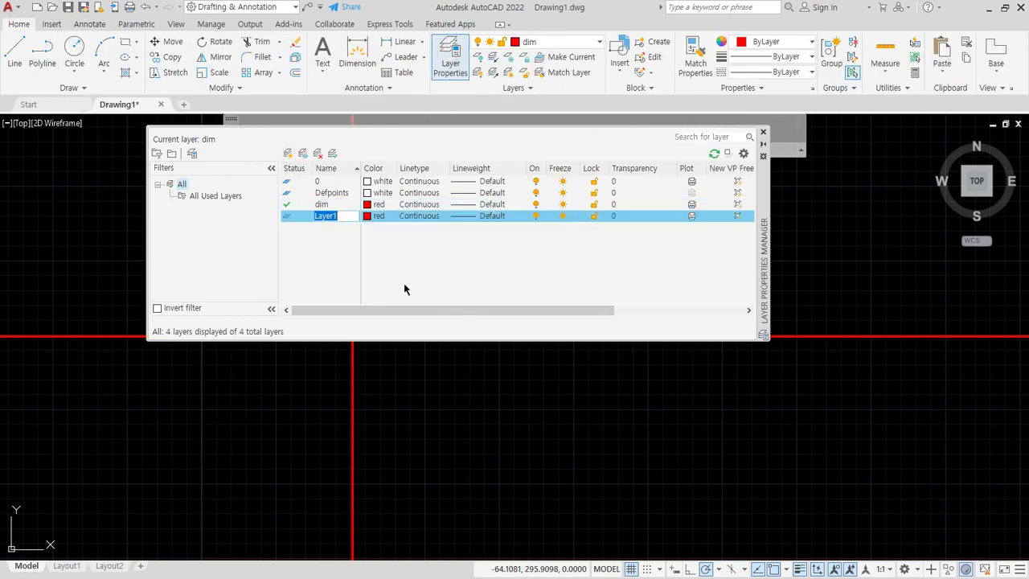
text(cen)
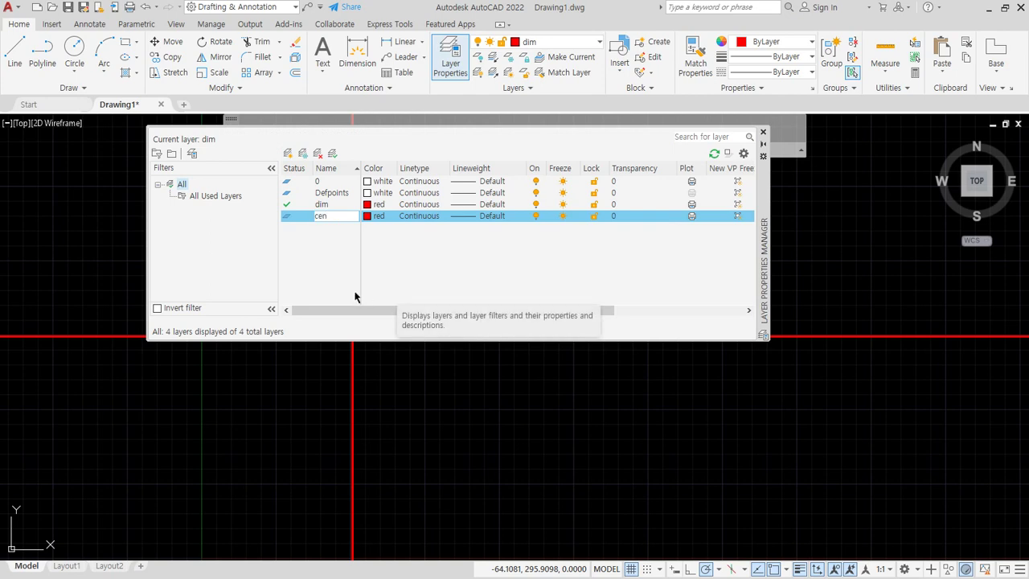
click(410, 214)
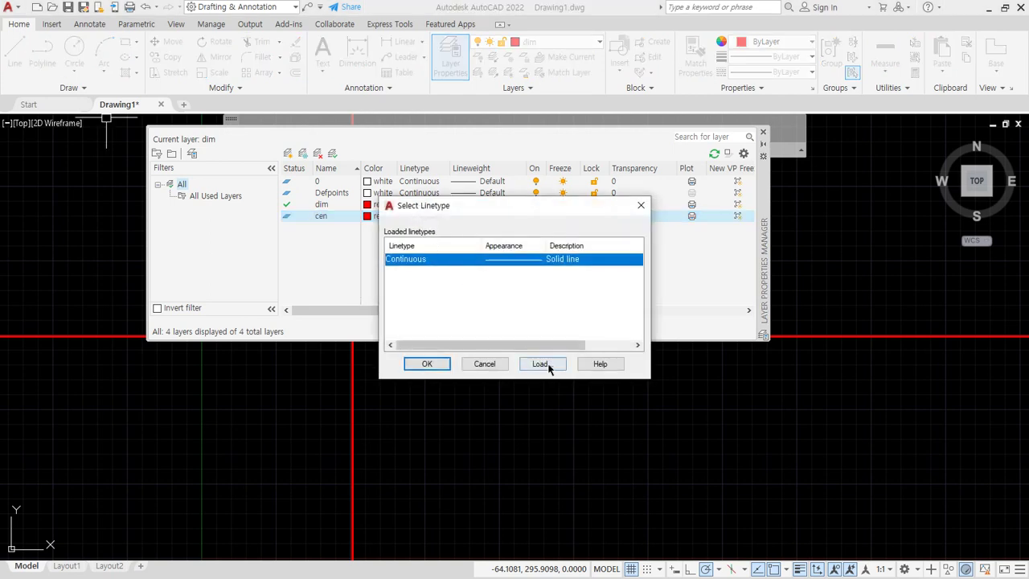
click(544, 363)
click(439, 286)
key(c)
click(438, 357)
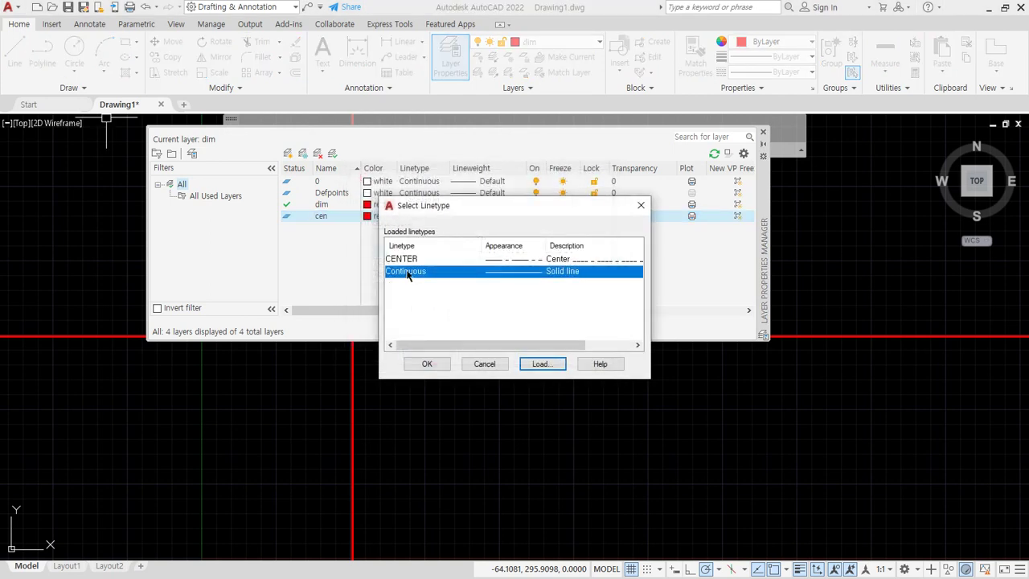
click(406, 261)
click(426, 364)
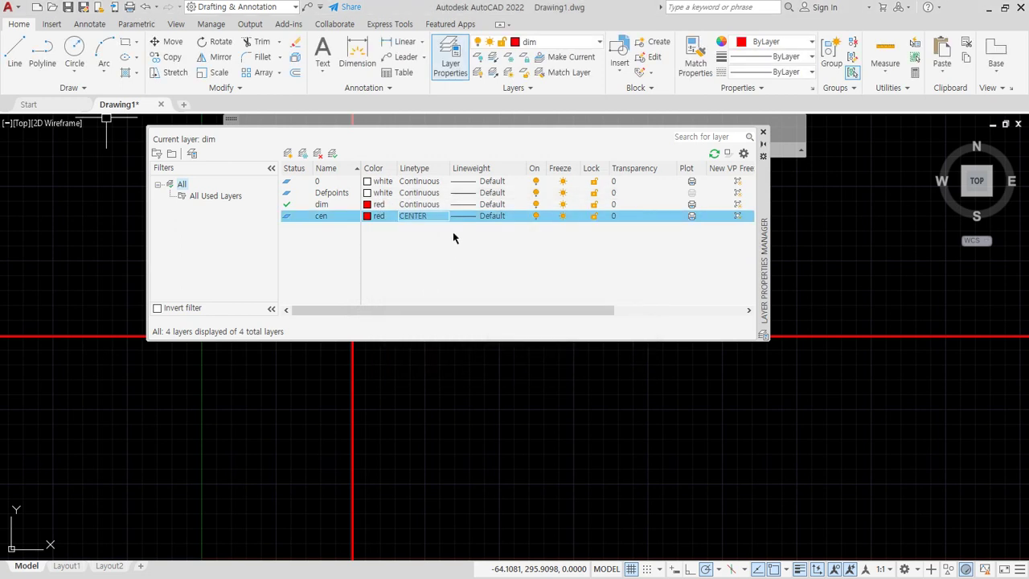
Create a layer named col with yellow colour and the Continuous linetype.
click(287, 154)
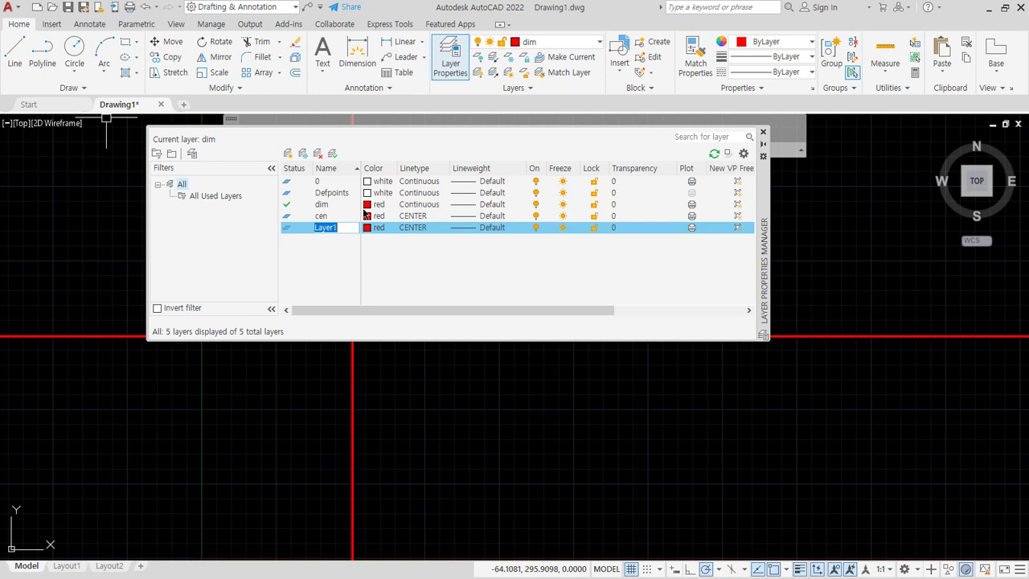
key(Return)
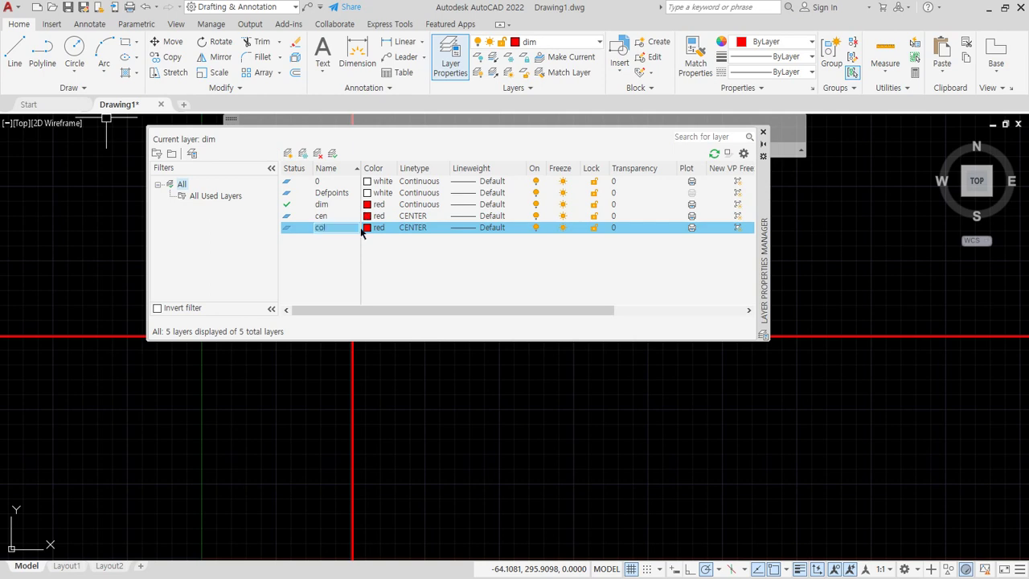
click(369, 230)
text(2)
key(Return)
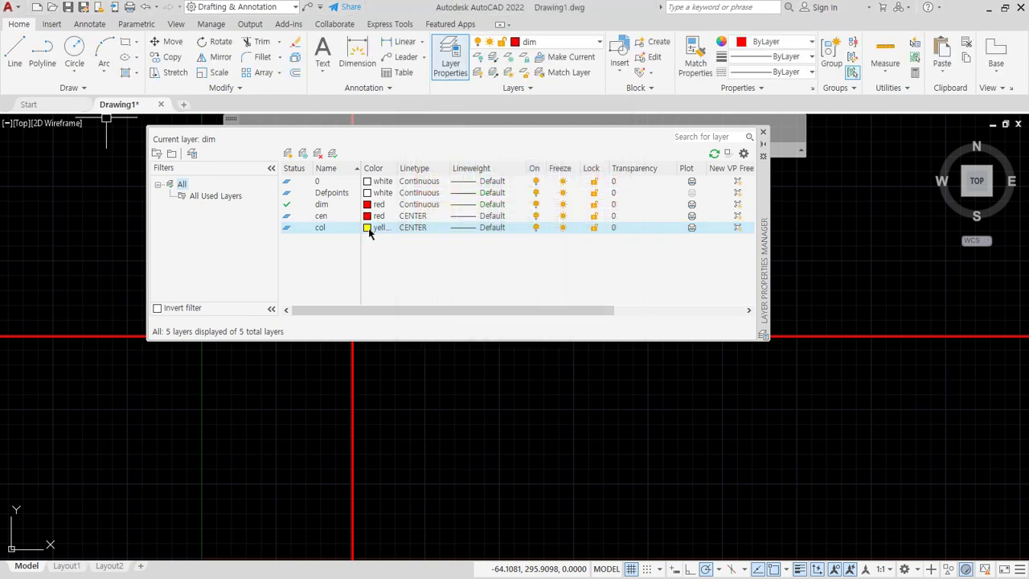
click(405, 229)
click(402, 272)
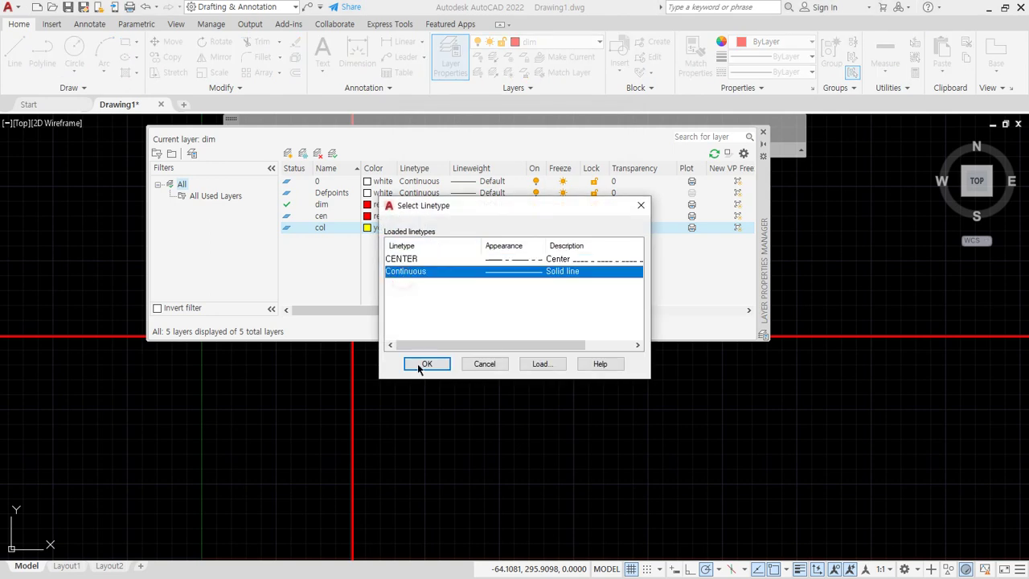
click(415, 362)
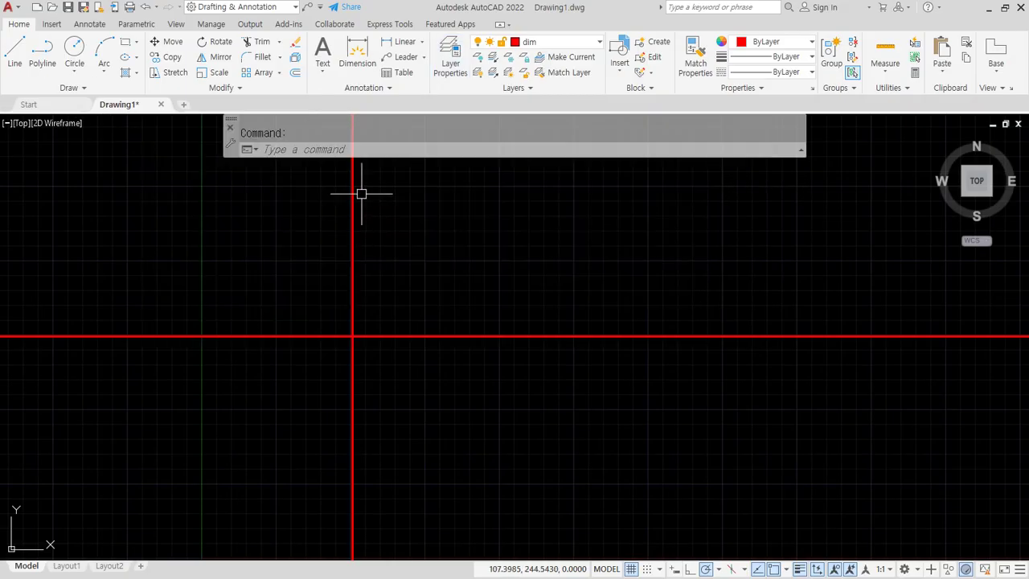
Put the vertical construction line on the col layer and clear the selection.
click(361, 191)
click(332, 204)
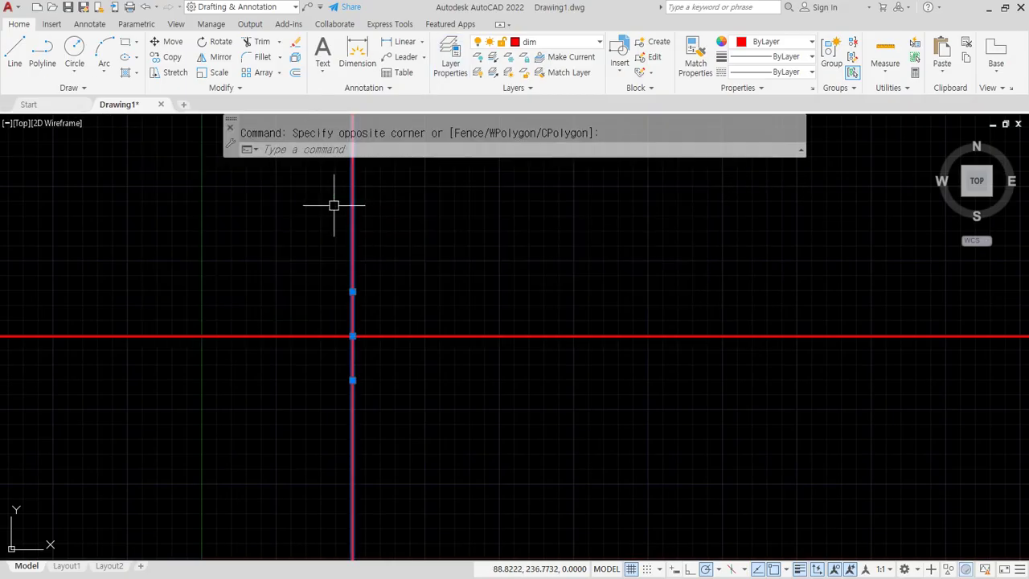
click(563, 41)
click(541, 86)
key(Escape)
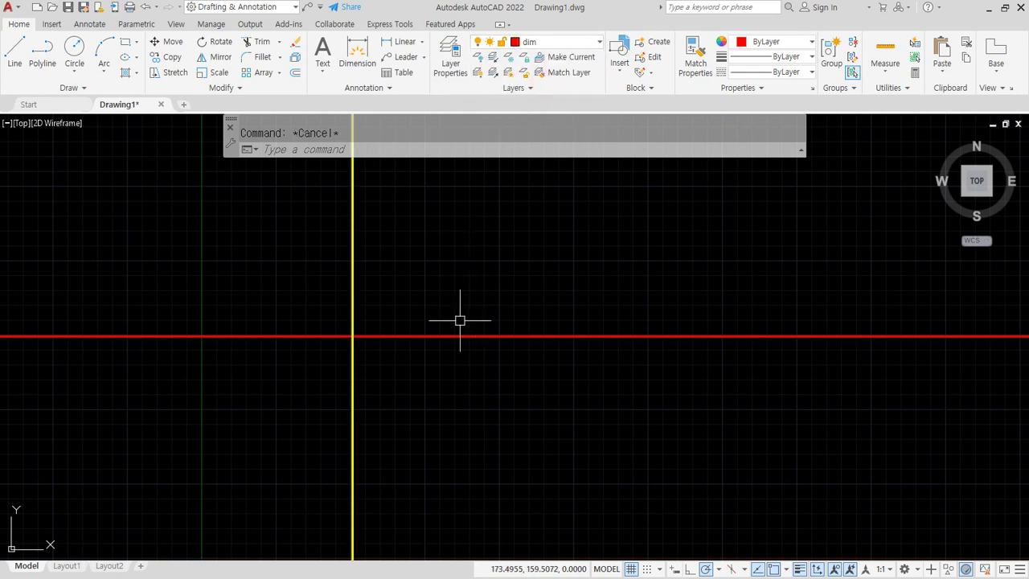
Put the horizontal construction line on the cen layer and clear the selection.
click(448, 336)
click(563, 42)
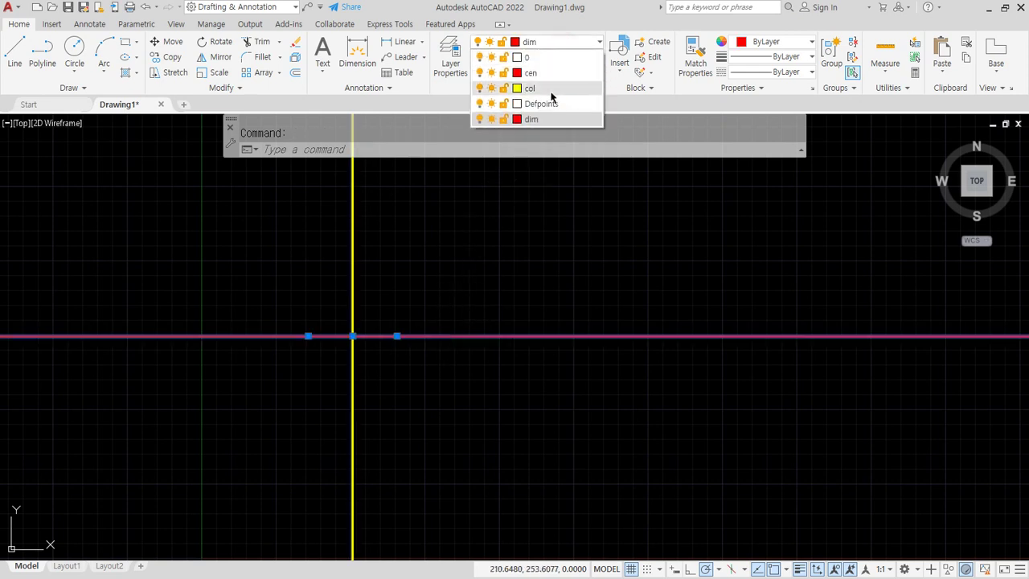
click(549, 80)
key(Escape)
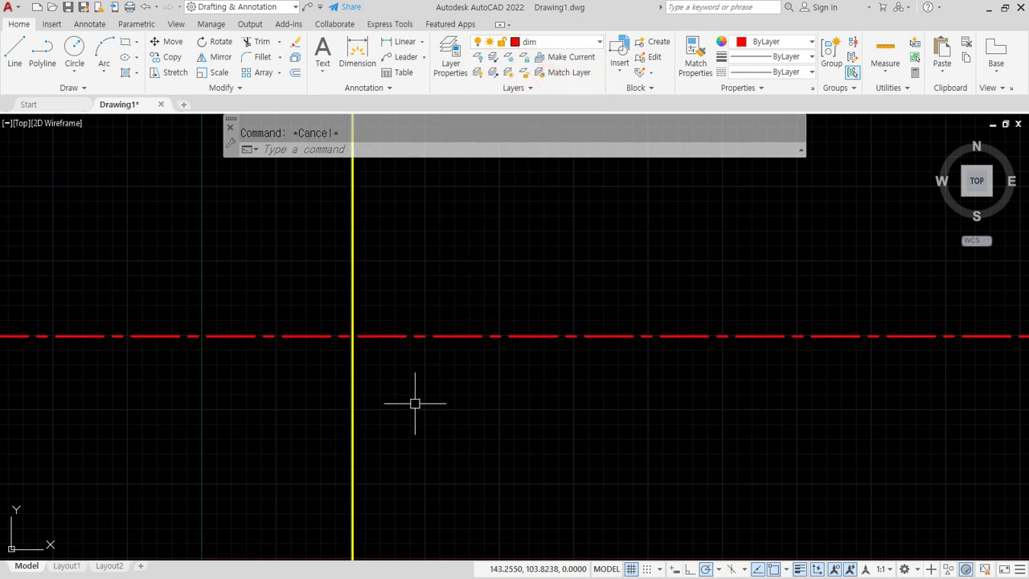
Set the drawing's global linetype scale to .5.
text(lts)
key(Return)
text(.5)
key(Return)
Offset the yellow vertical construction line once to its right side.
scroll(361, 328, up, 2)
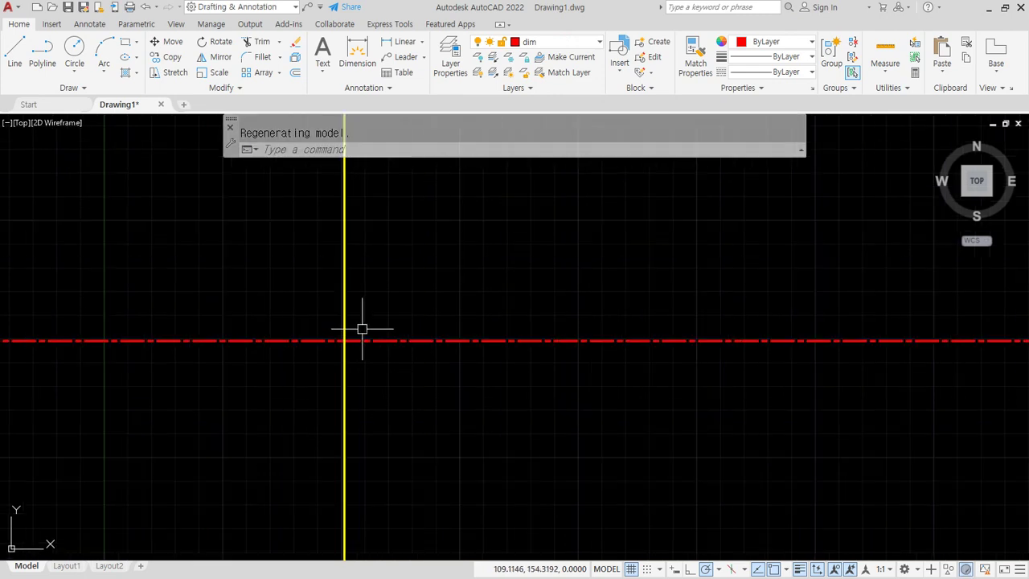
scroll(336, 378, up, 3)
text(o)
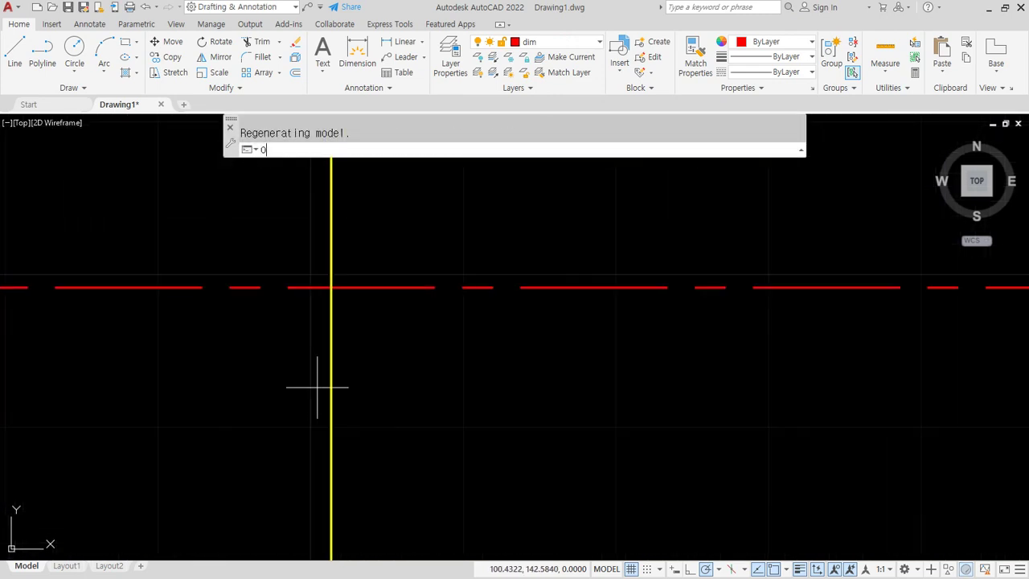
key(Return)
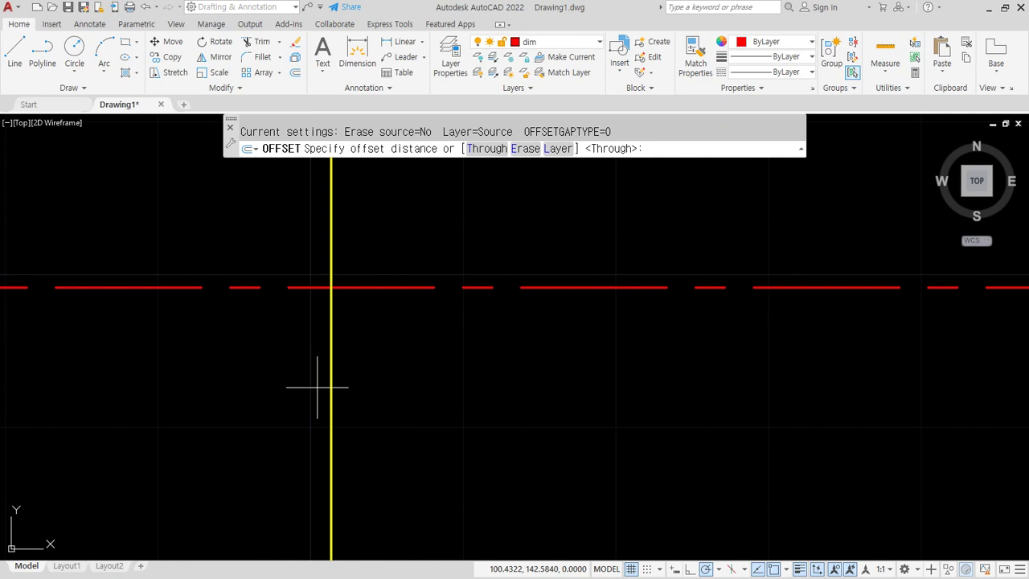
key(Return)
click(332, 375)
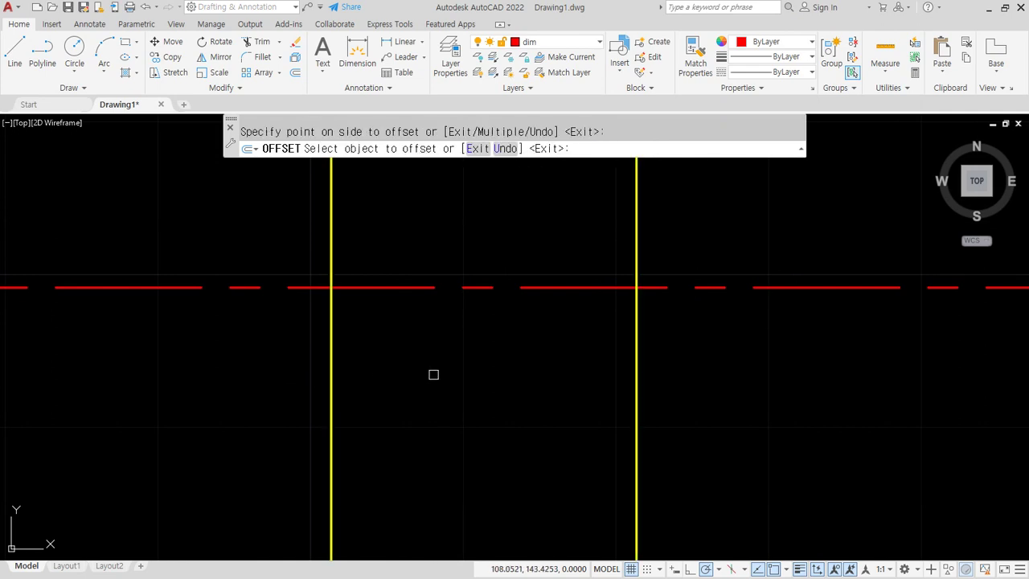
Offset the red horizontal centre line by 50, once above and once below the original.
click(432, 373)
key(Return)
scroll(432, 372, down, 3)
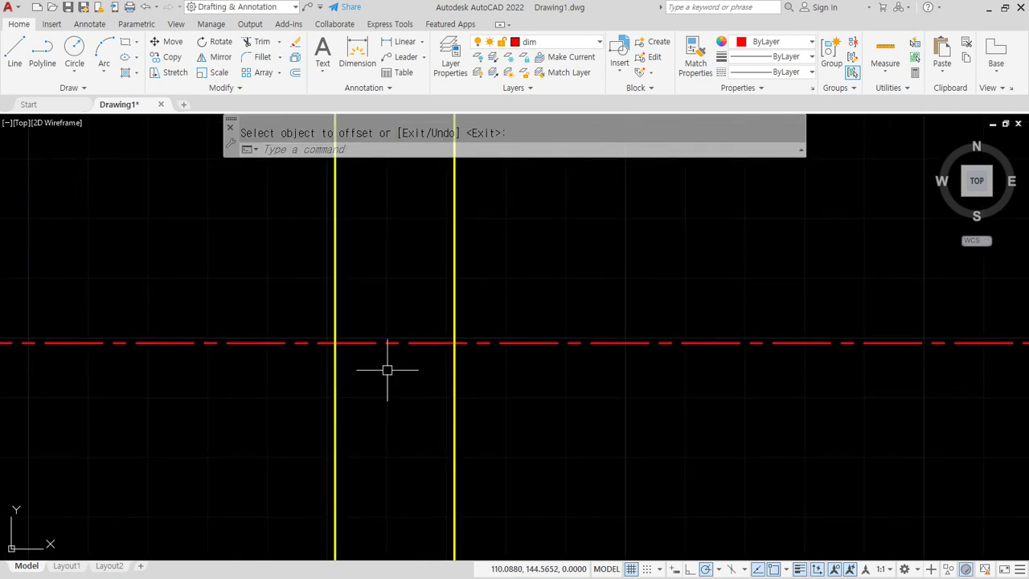
key(Return)
text(50)
key(Return)
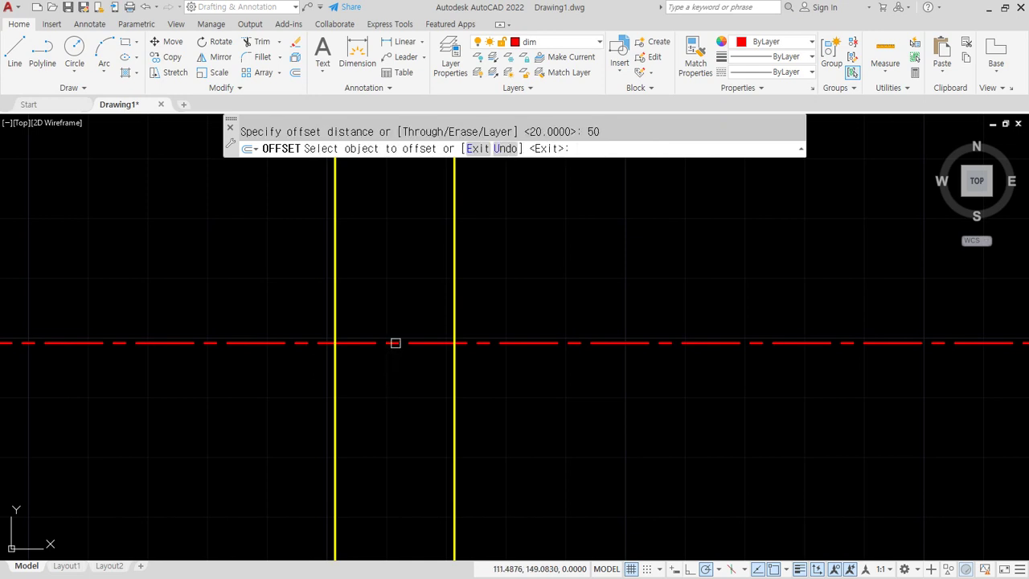
click(394, 343)
click(395, 315)
click(385, 343)
click(376, 372)
scroll(375, 395, down, 2)
scroll(375, 395, down, 2)
middle_drag(375, 395, 366, 383)
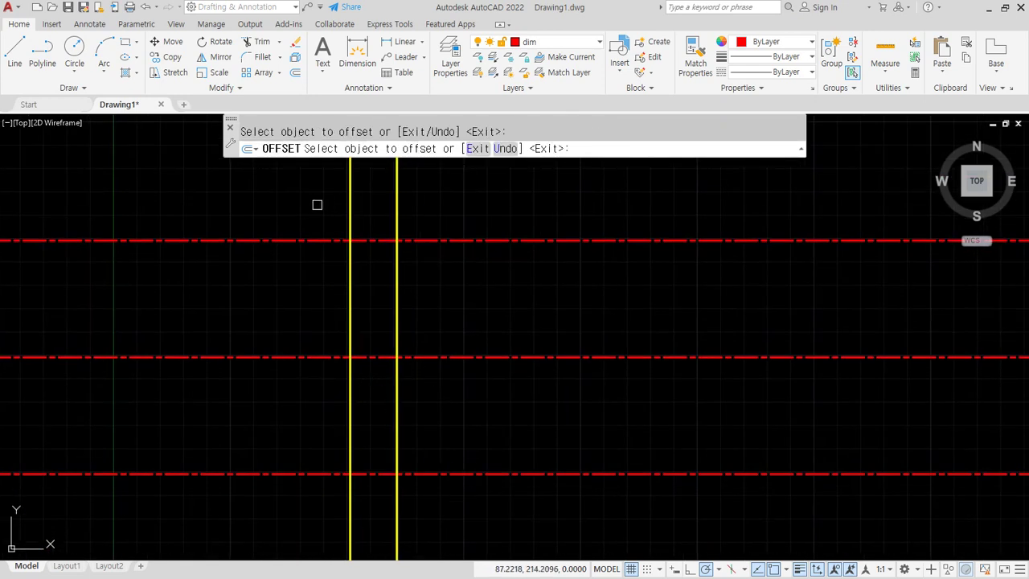
key(Escape)
Trim all construction line parts outside the grid of crossings, leaving a tall rectangle with a horizontal centre line.
text(tr)
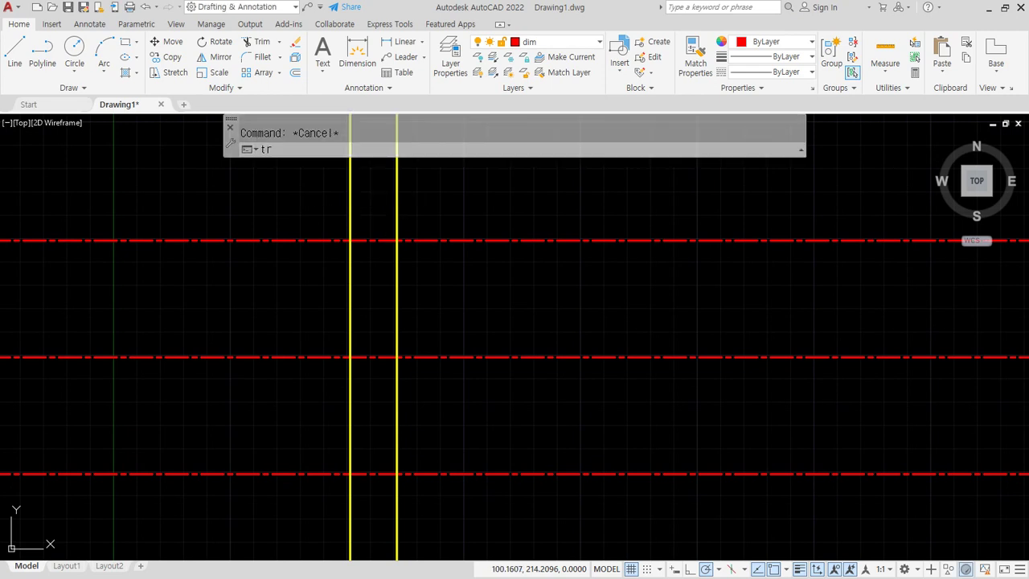
key(Return)
mouse_move(359, 211)
mouse_down()
mouse_move(485, 201)
mouse_move(455, 513)
mouse_move(482, 506)
mouse_move(265, 510)
mouse_move(284, 361)
mouse_move(271, 191)
mouse_up()
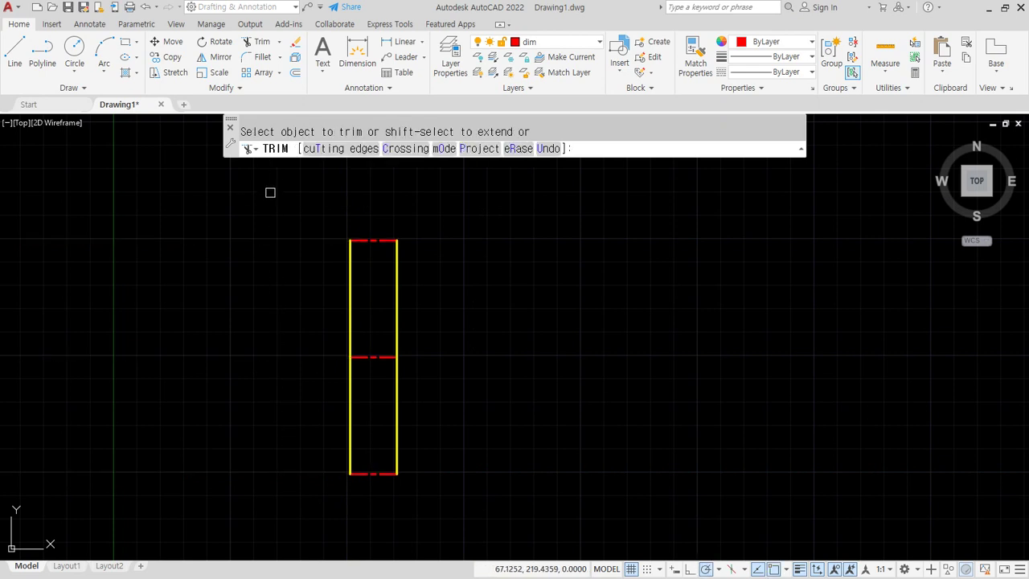
key(Return)
text(l)
key(Return)
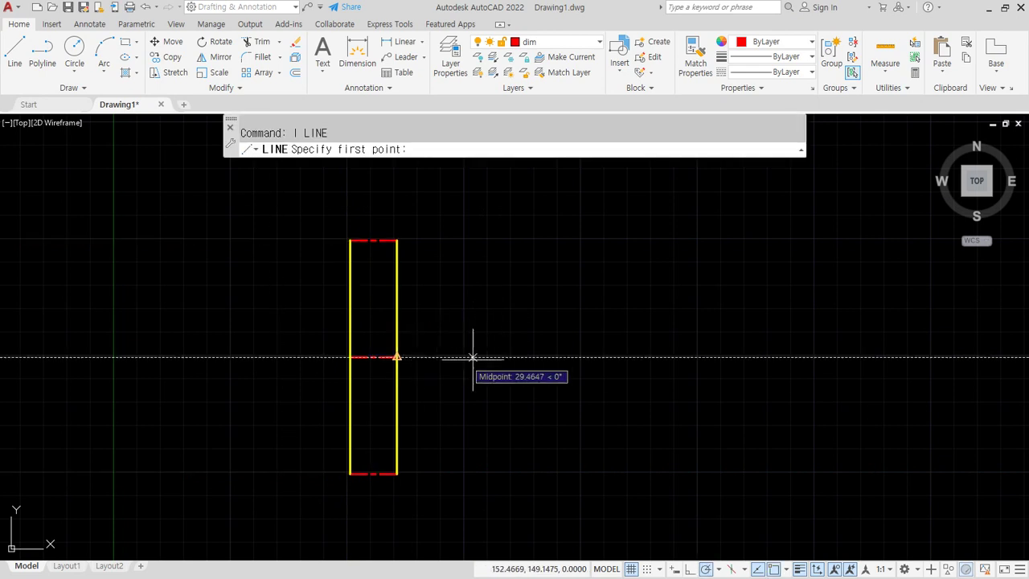
click(488, 356)
click(735, 356)
key(Return)
key(Return)
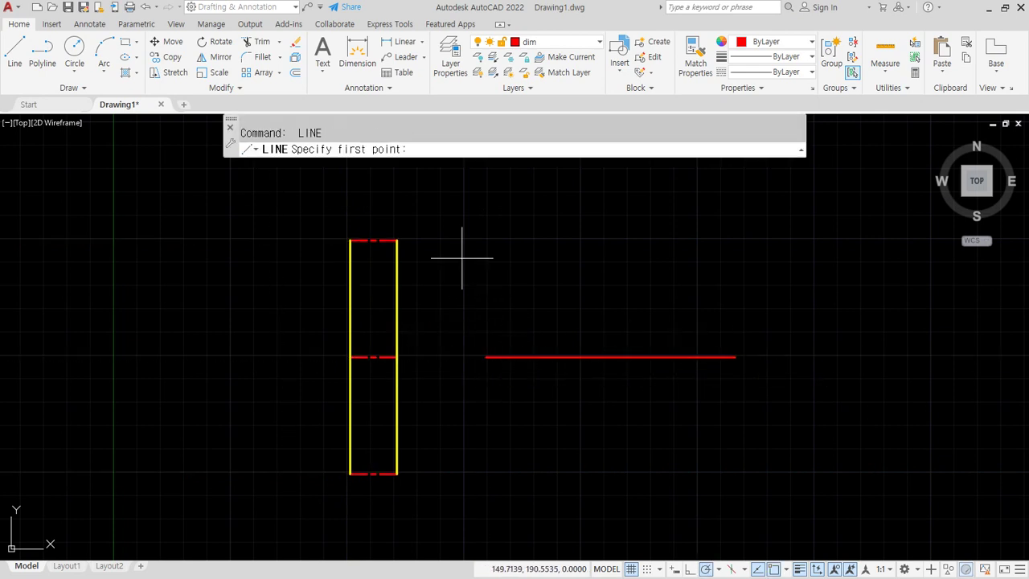
key(Escape)
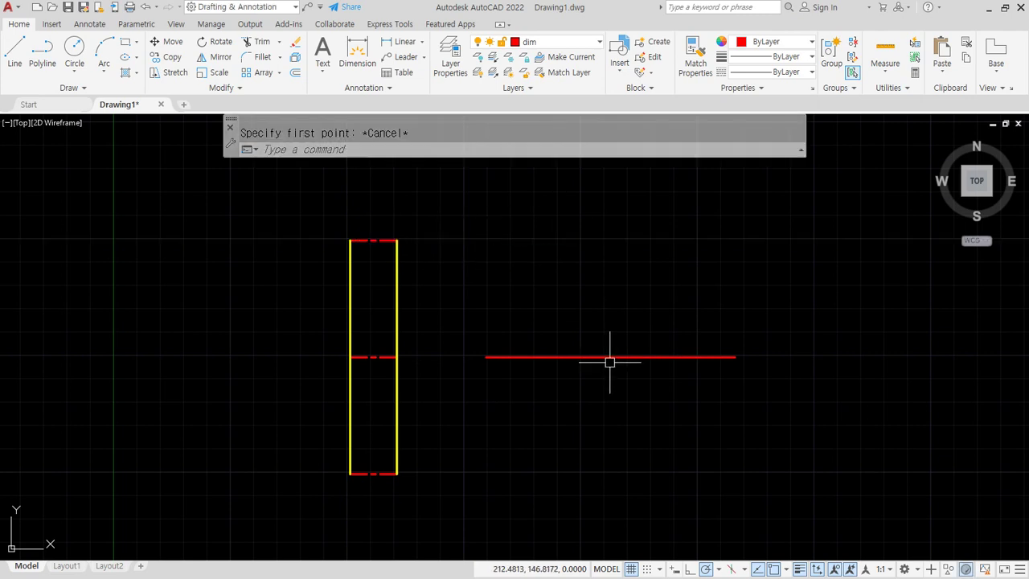
click(608, 356)
text(e)
key(Return)
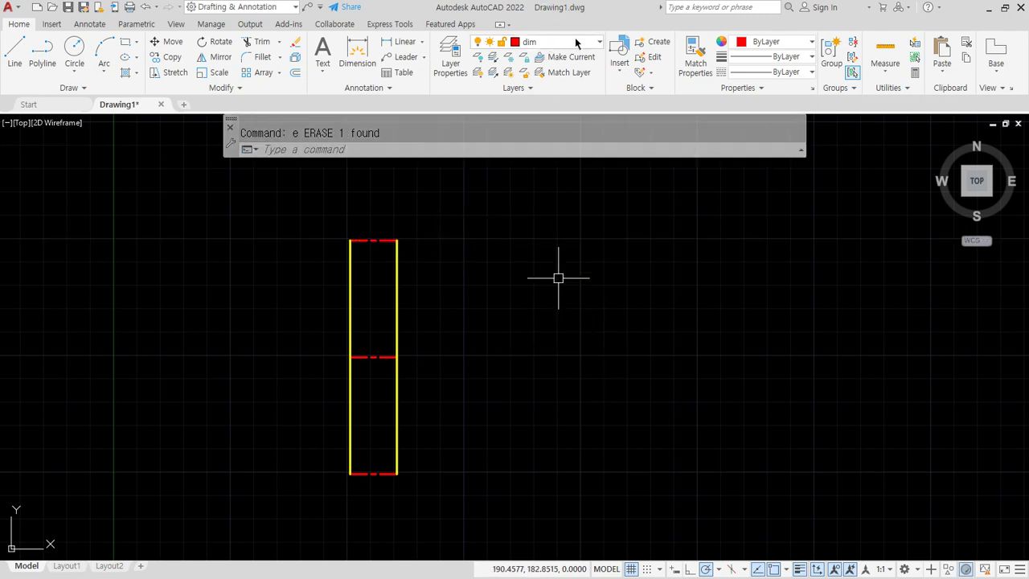
Make col the current layer.
click(575, 41)
click(533, 71)
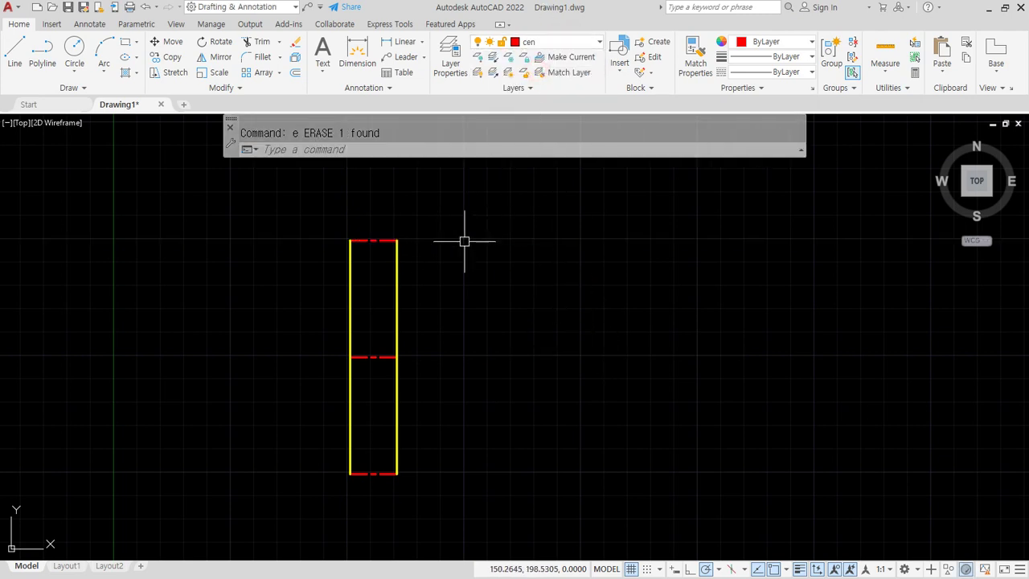
click(563, 43)
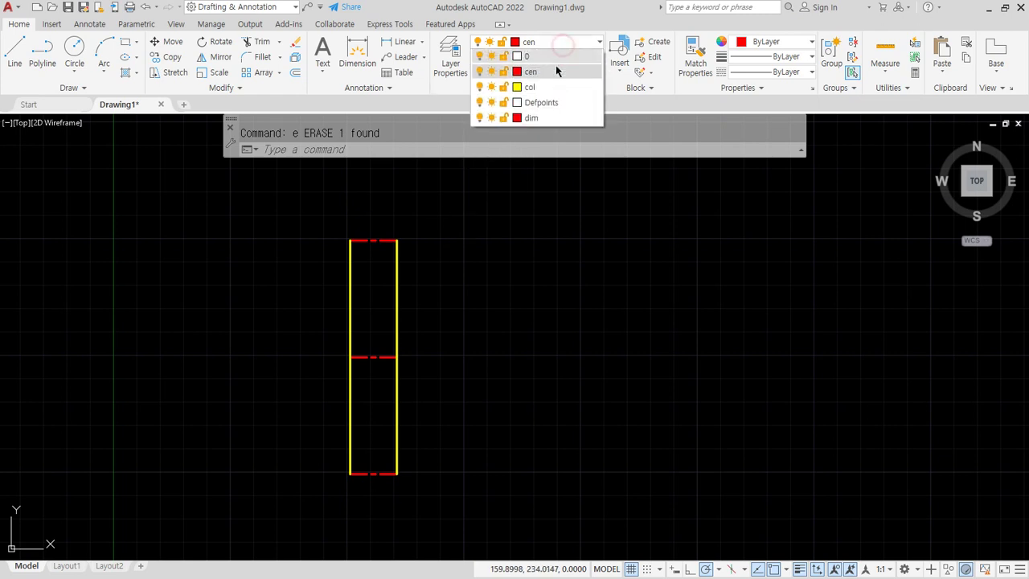
click(541, 87)
Draw a horizontal line beside the rectangle, level with its middle, and a vertical line upward from its left end.
text(l)
key(Return)
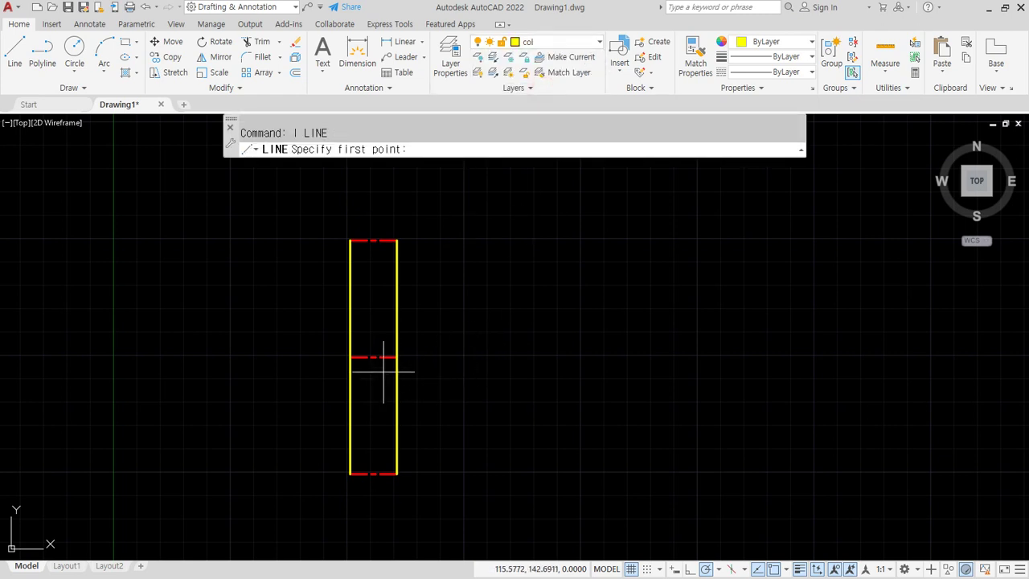
click(501, 357)
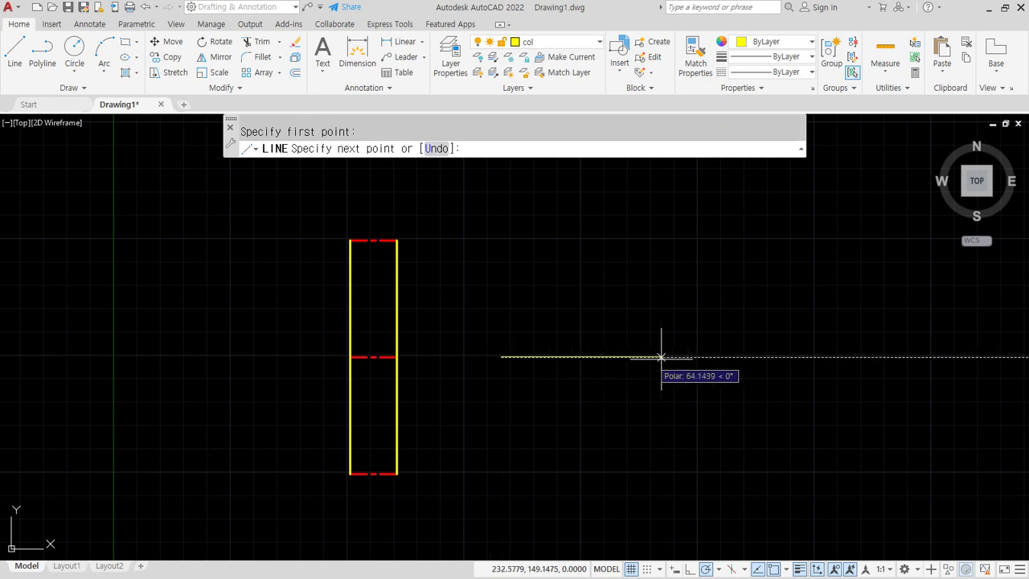
click(689, 357)
key(Return)
key(Return)
click(501, 357)
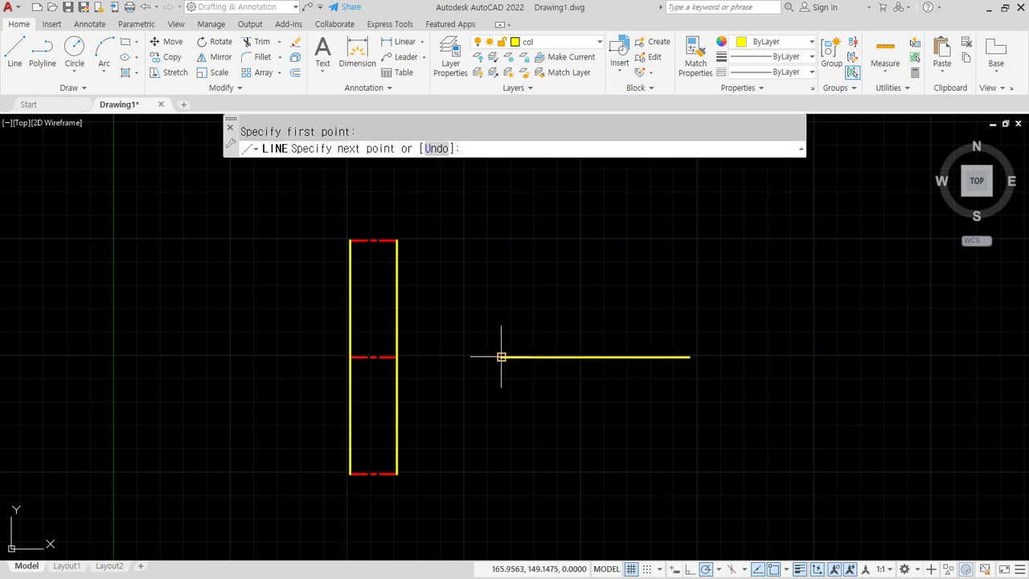
click(501, 194)
key(Return)
Draw a circle of radius 50 centred on the corner where the two new lines meet.
text(c)
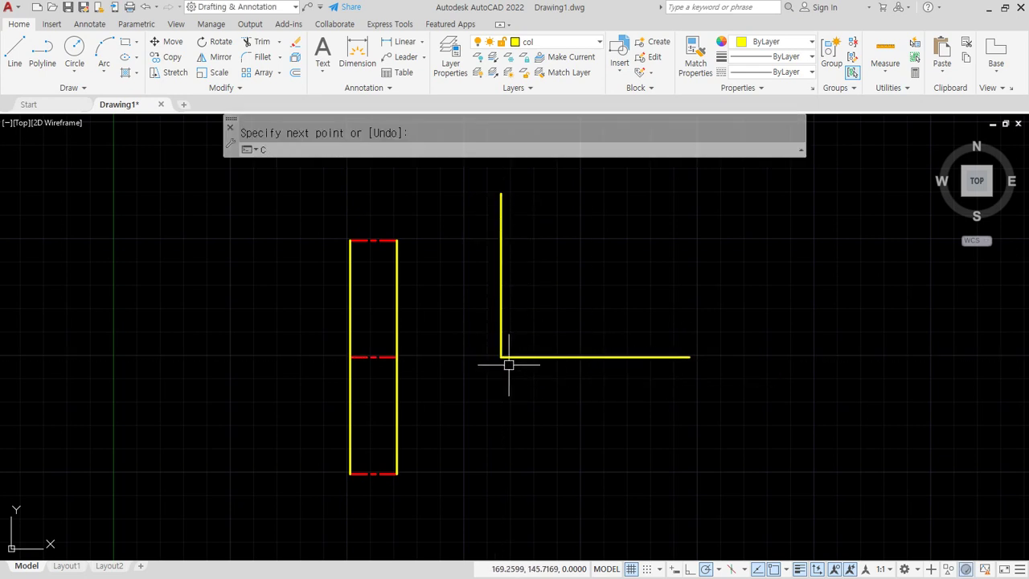
key(Return)
click(501, 357)
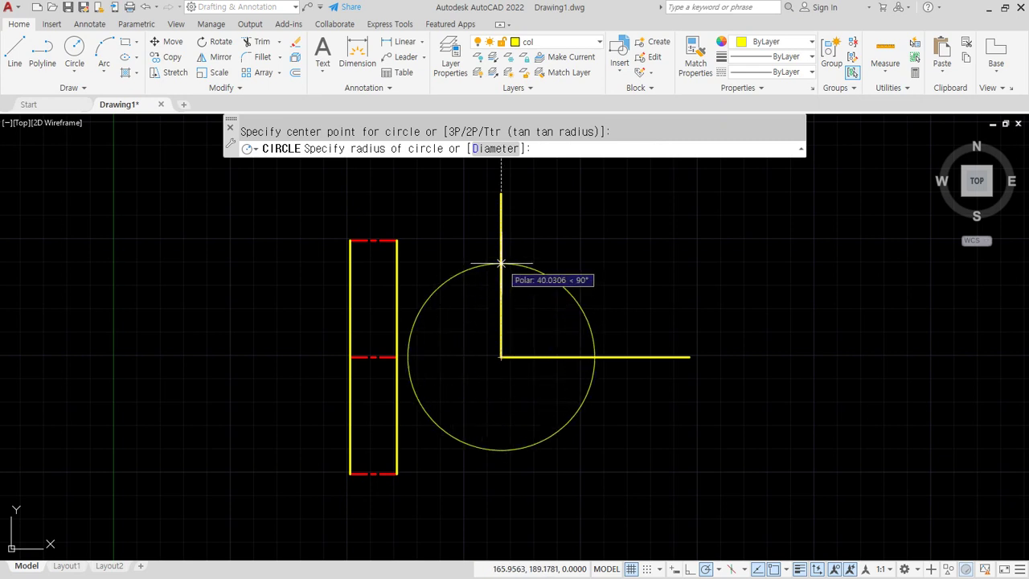
text(50)
key(Return)
text(tr)
key(Return)
click(471, 222)
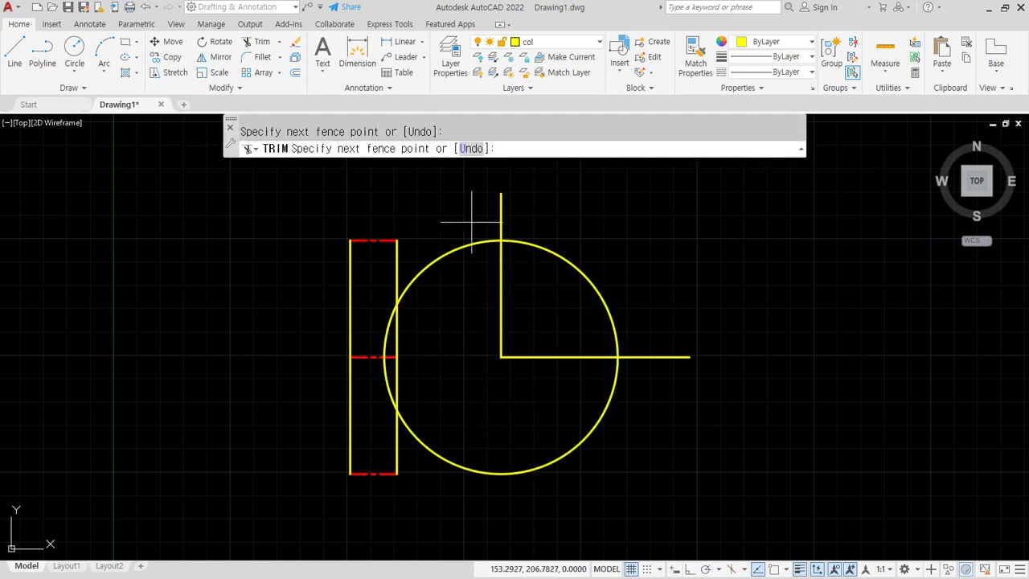
key(Escape)
Extend the vertical line downward to the lower edge of the circle.
text(ex)
key(Return)
click(501, 344)
Trim away the circle's left half and delete the arc fragment left inside the rectangle.
text(t)
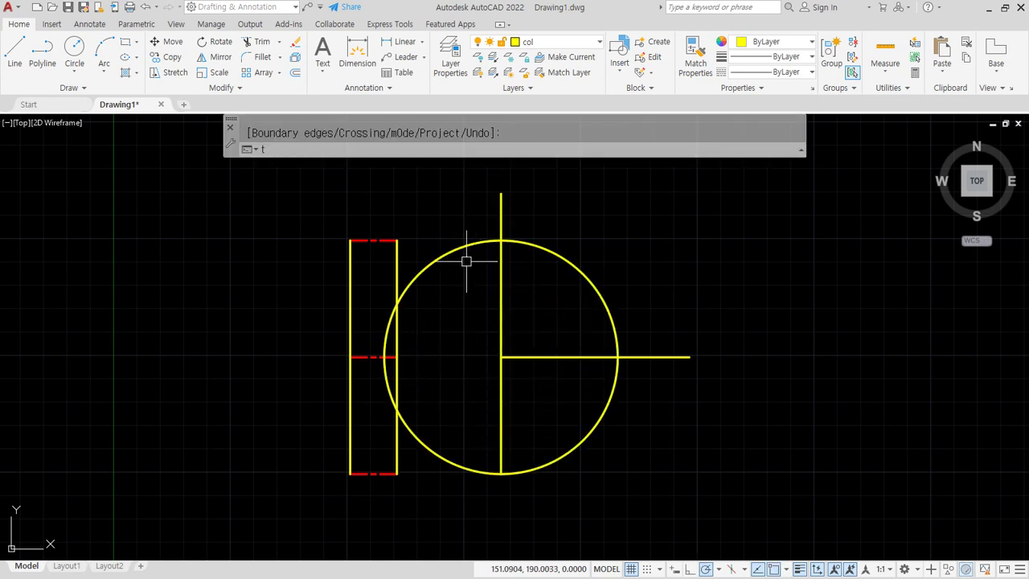
text(r)
key(Return)
drag(466, 261, 457, 496)
key(Return)
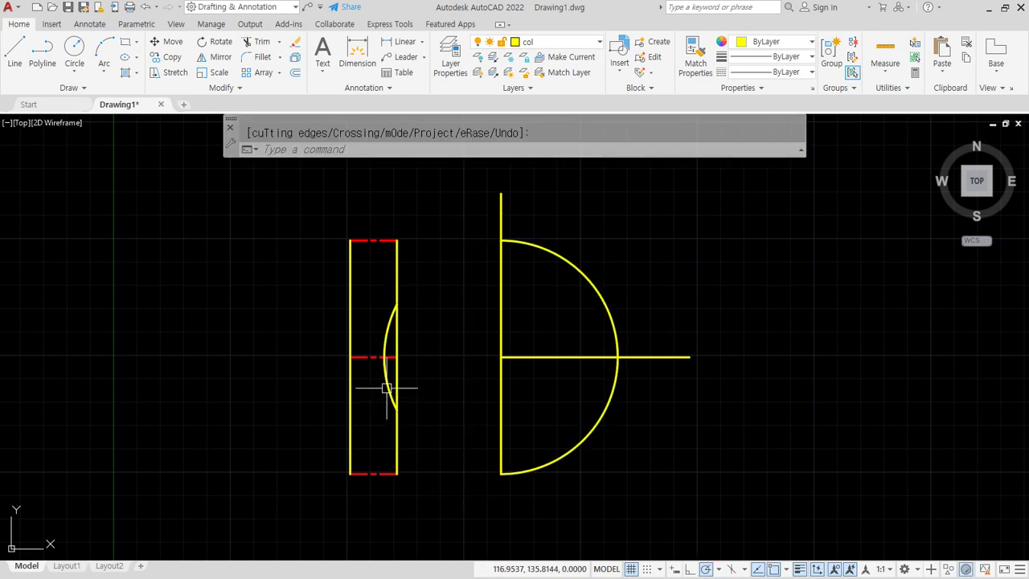
click(387, 389)
key(Delete)
Trim the ends of the vertical and horizontal lines that stick out beyond the semicircle.
text(tr)
key(Return)
click(499, 210)
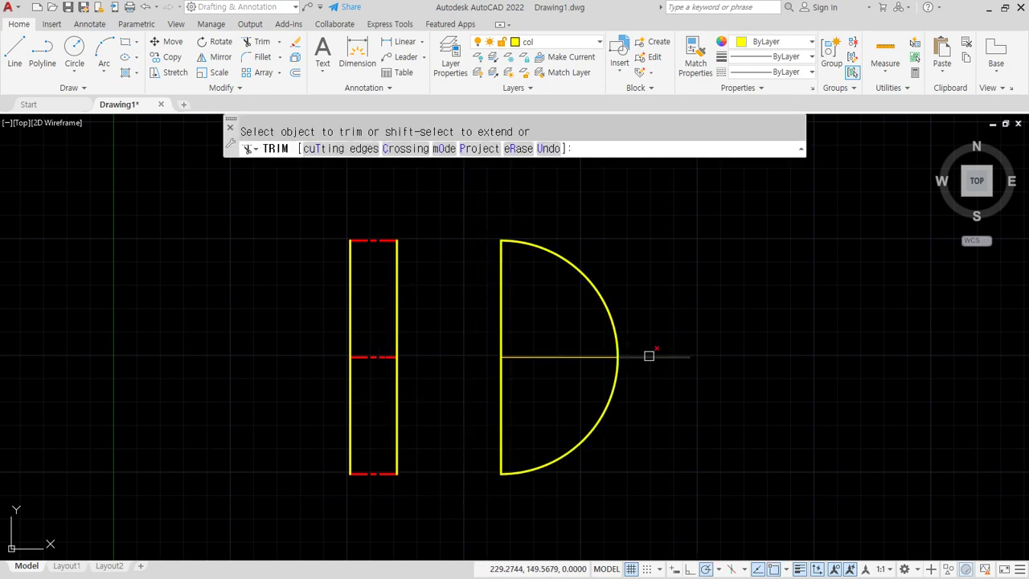
key(Return)
Match the properties of the rectangle's red centre line onto the semicircle's horizontal and vertical lines.
text(ma)
key(Return)
click(373, 357)
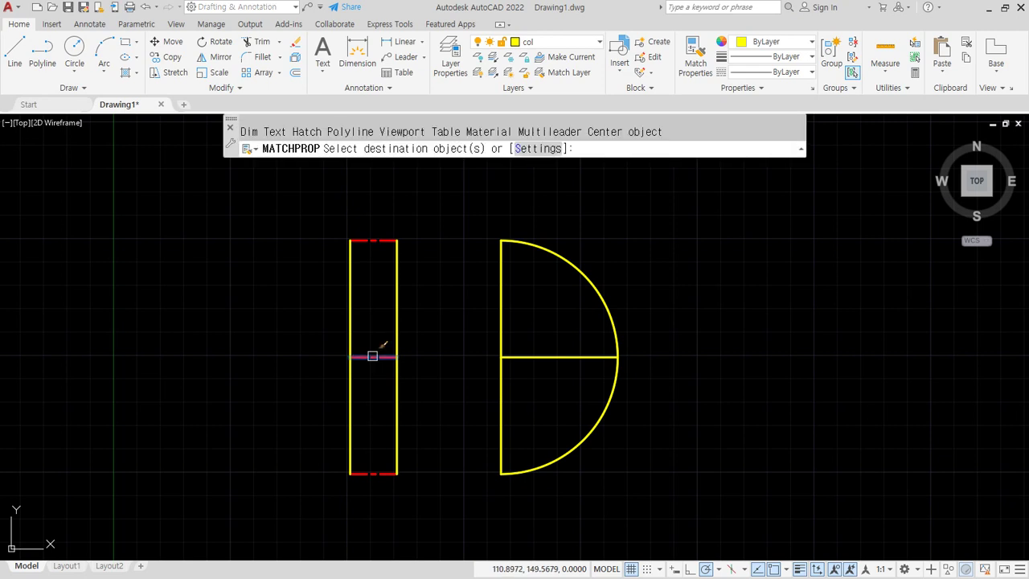
click(558, 370)
click(490, 336)
key(Return)
Match the properties of the yellow arc onto the rectangle's top and bottom edges.
text(ma)
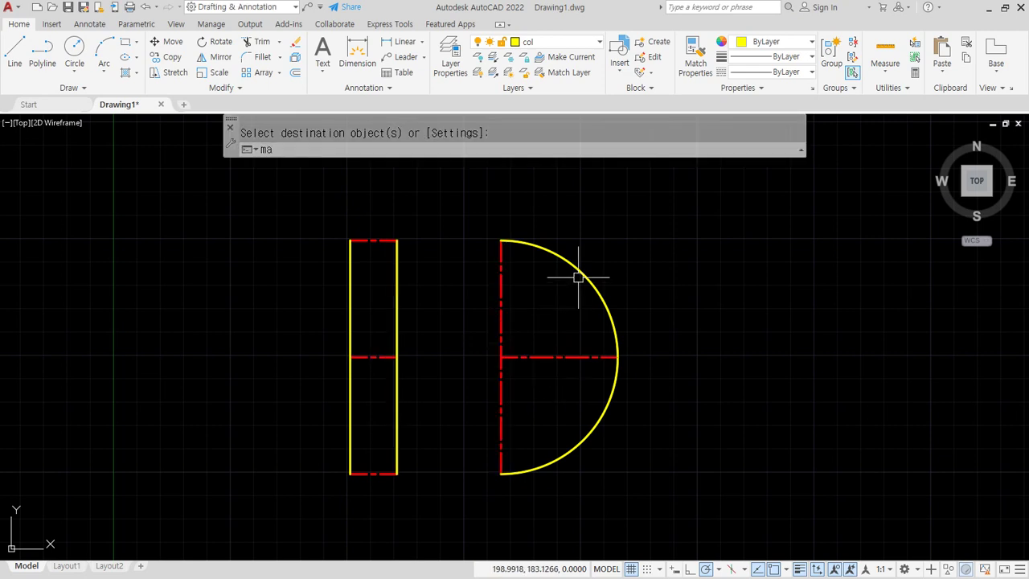
key(Return)
click(582, 269)
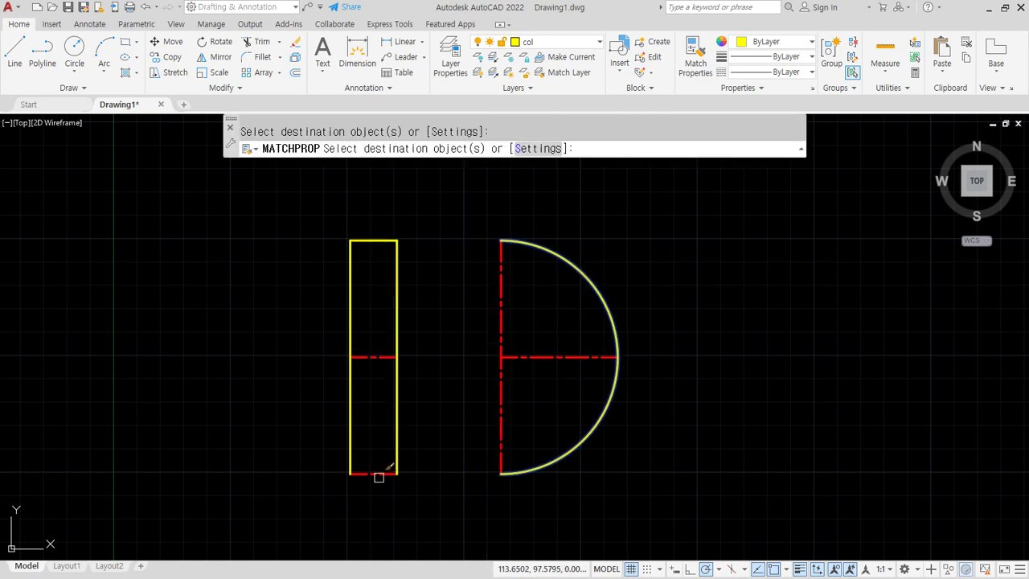
click(378, 474)
key(Return)
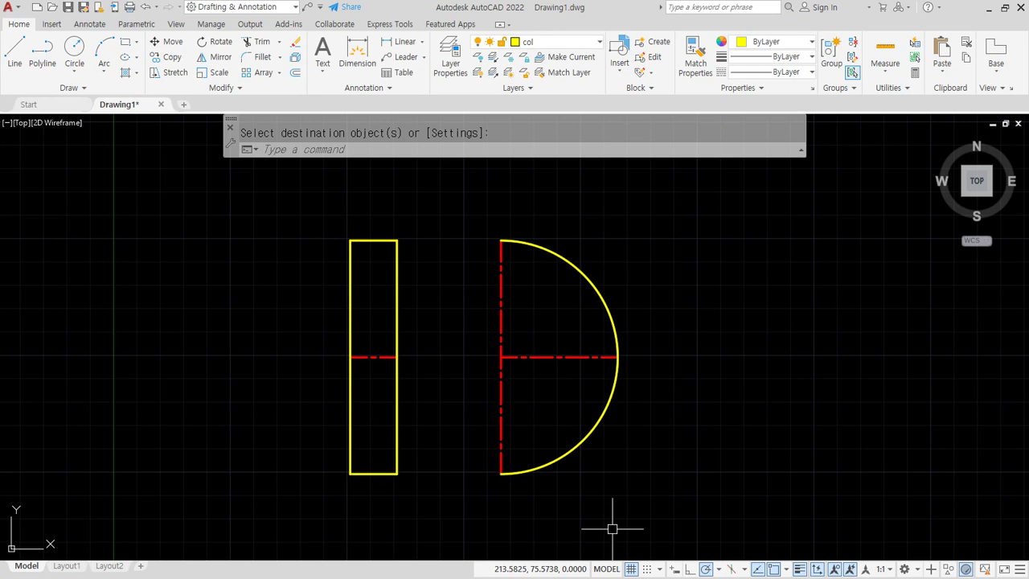
Lengthen the centre lines of the semicircle and the rectangle by a delta of 5 at each end.
text(len)
key(Return)
text(de)
key(Return)
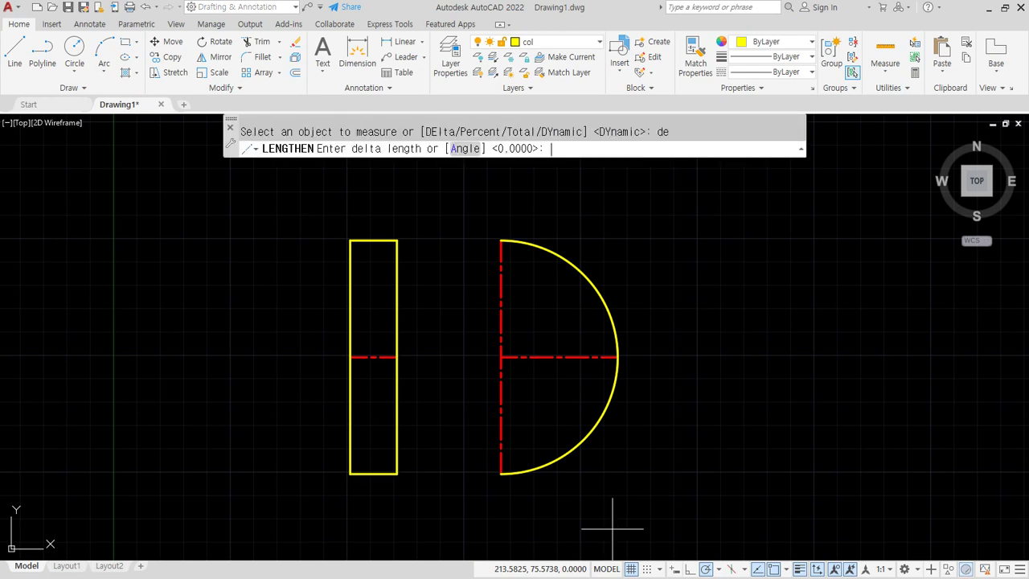
text(5)
key(Return)
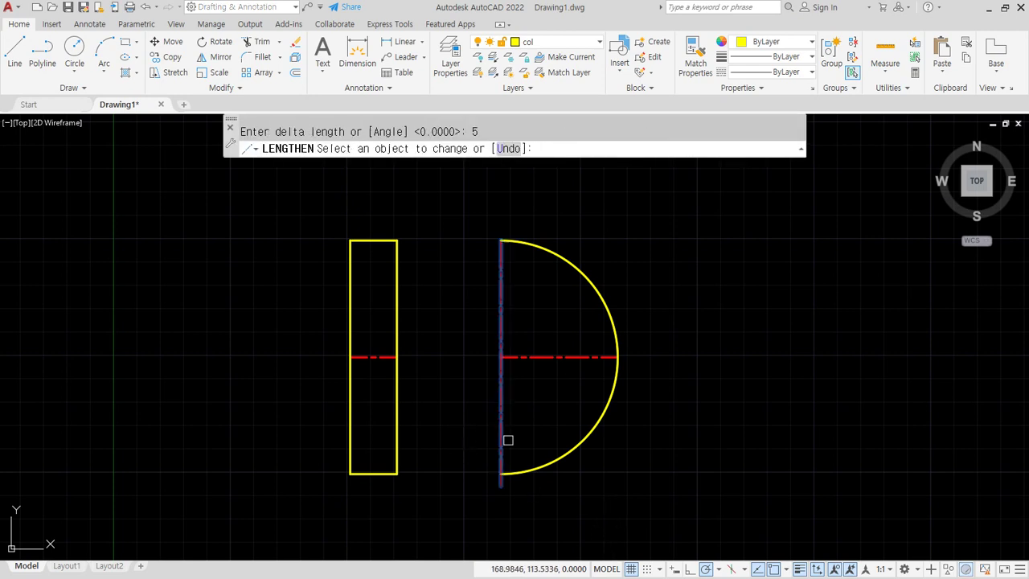
click(500, 439)
click(576, 357)
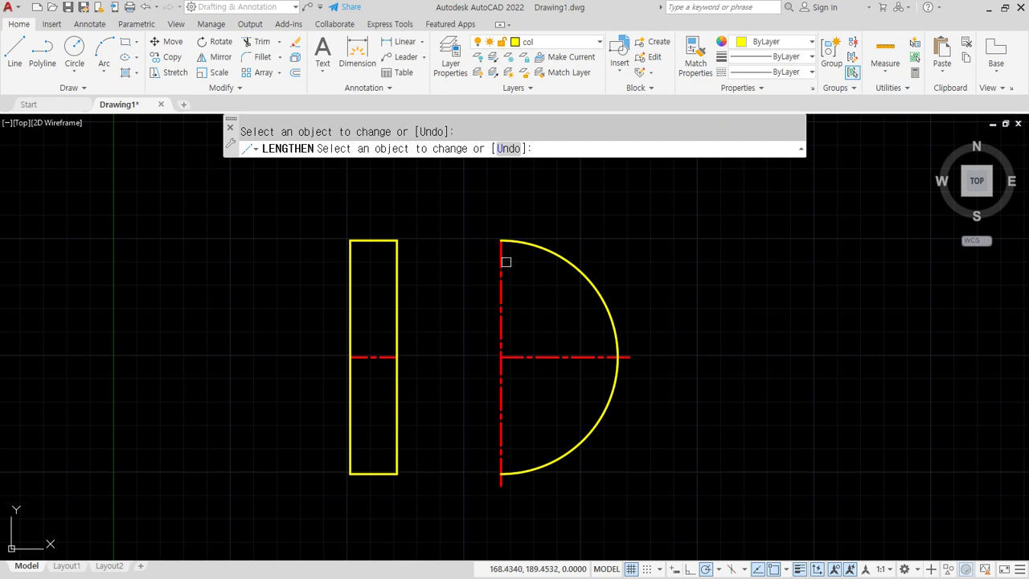
click(517, 356)
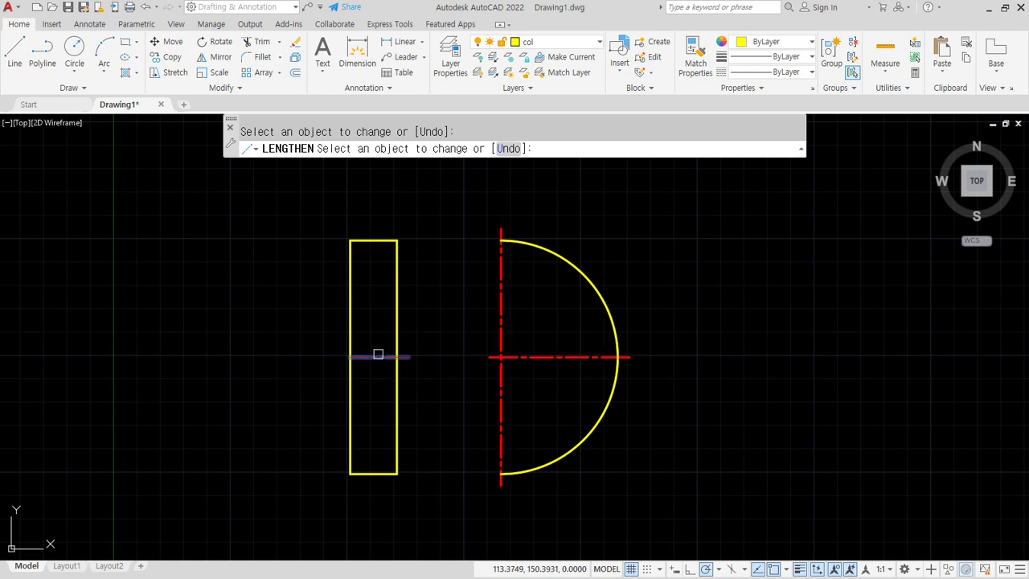
click(369, 356)
key(Return)
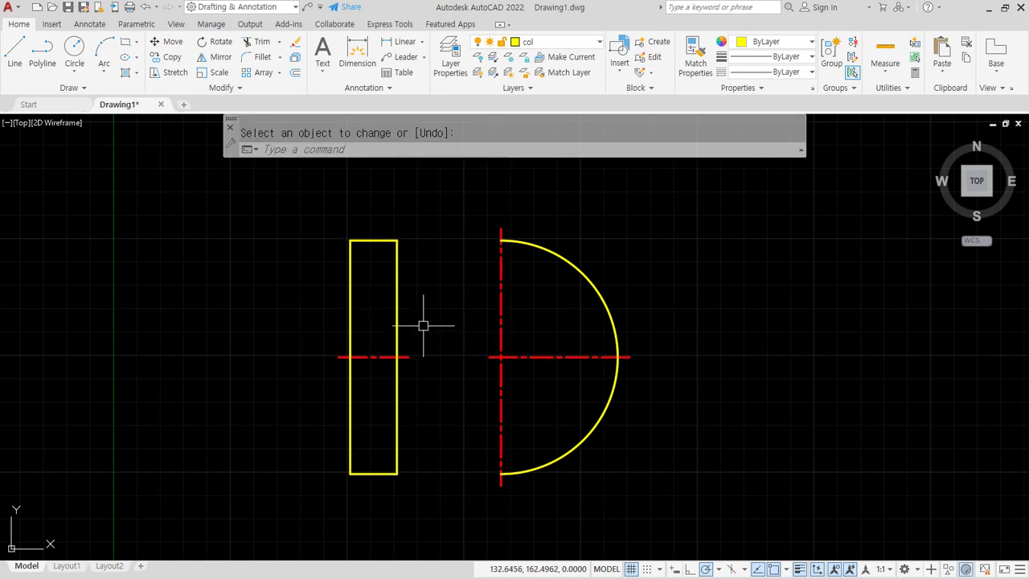
Make dim the current layer and add a linear dimension above the rectangle's top edge.
click(559, 42)
click(404, 41)
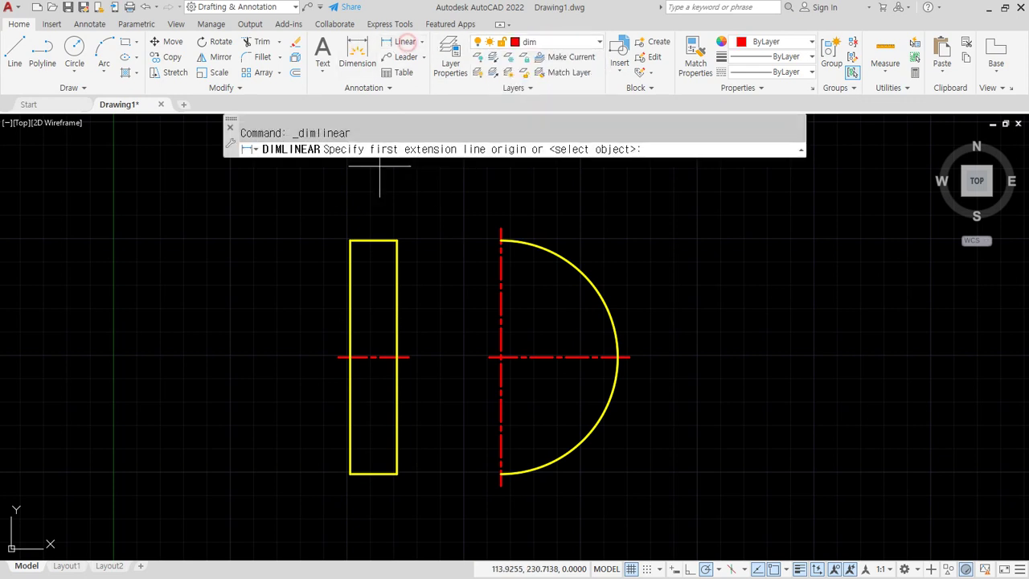
click(350, 240)
click(397, 240)
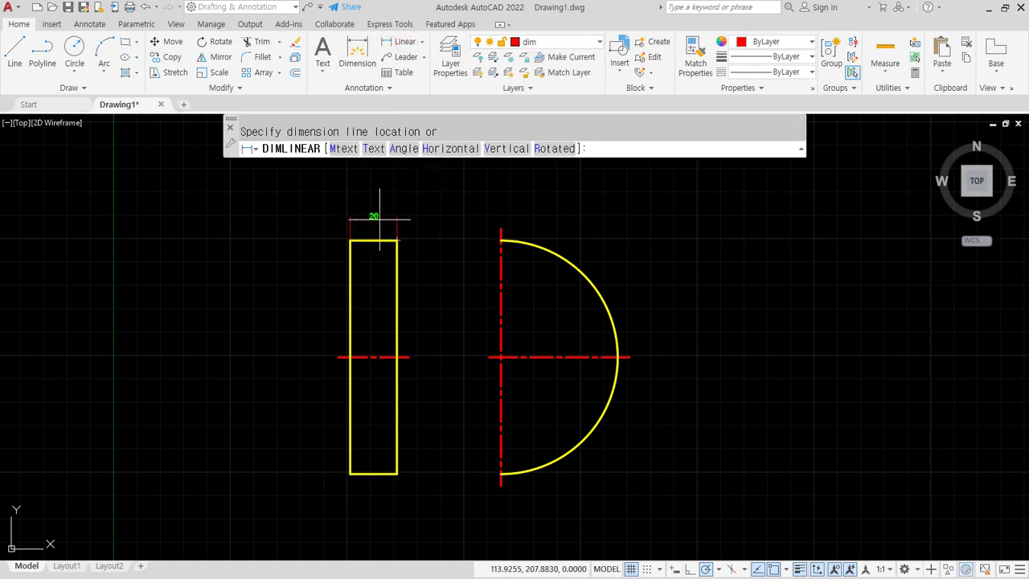
click(383, 216)
Add a radius dimension to the semicircle's arc, placing its text inside the arc near the top.
scroll(398, 245, up, 3)
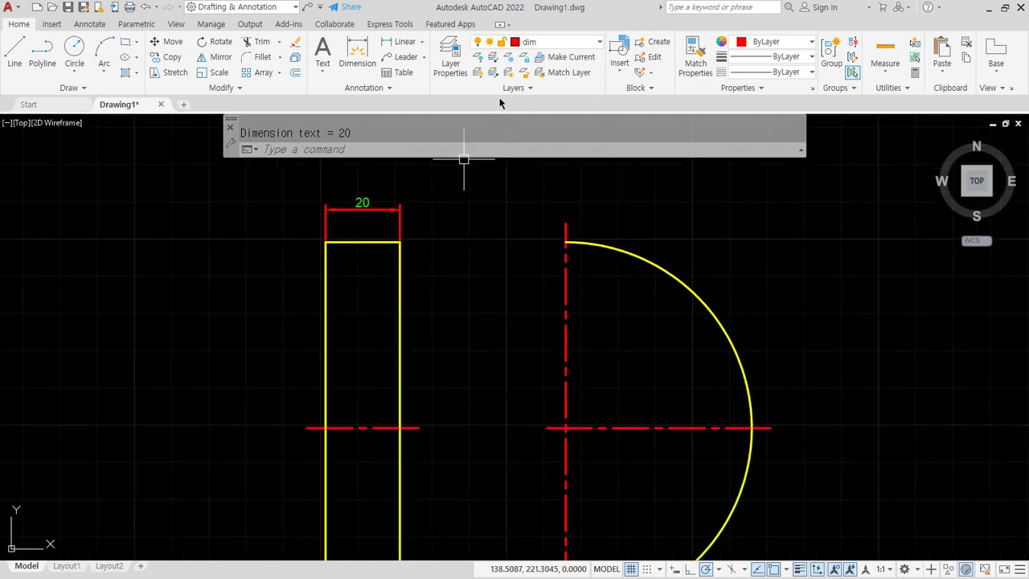
click(422, 41)
click(417, 169)
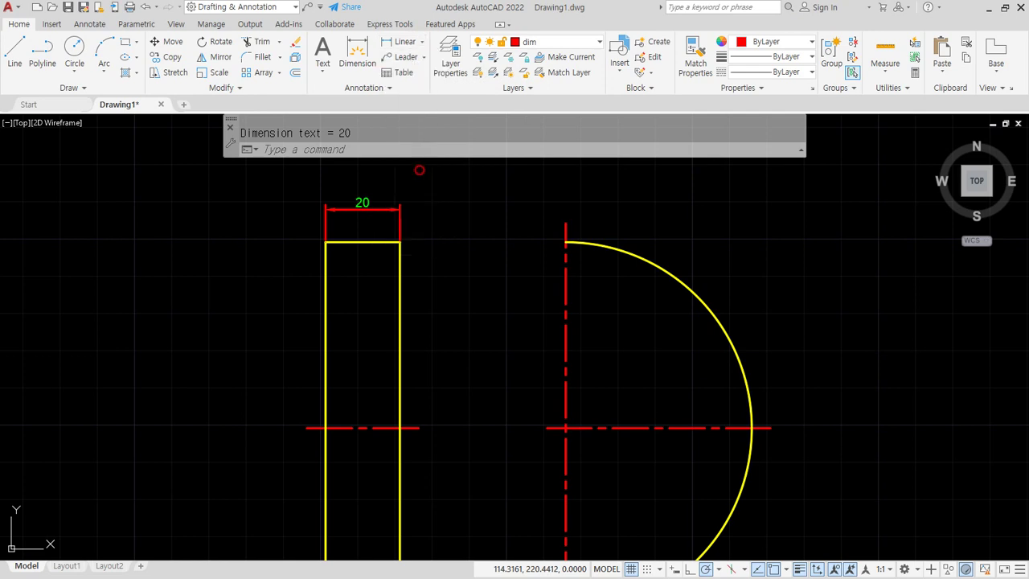
click(611, 246)
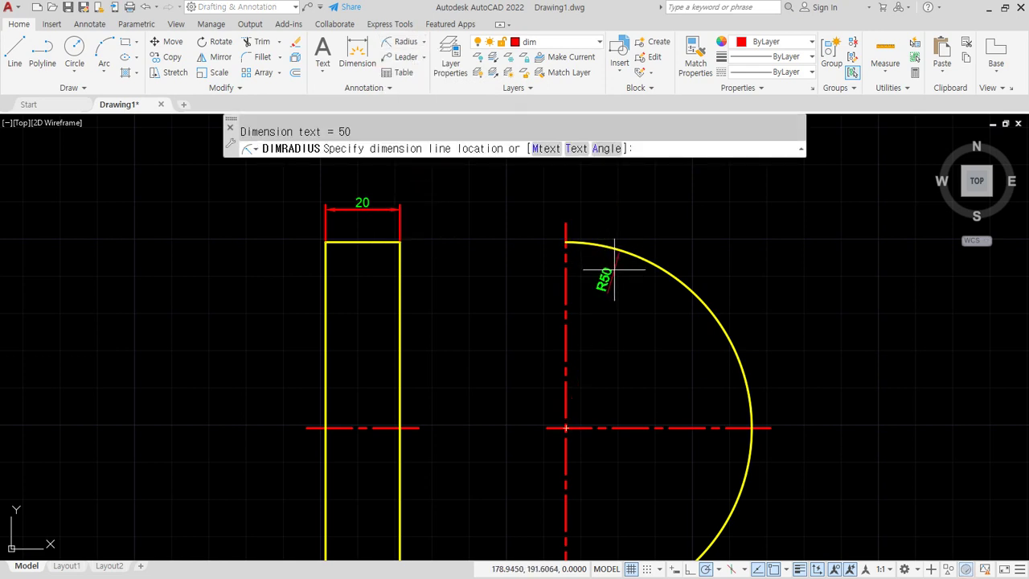
click(601, 266)
scroll(483, 249, up, 2)
middle_drag(480, 249, 483, 257)
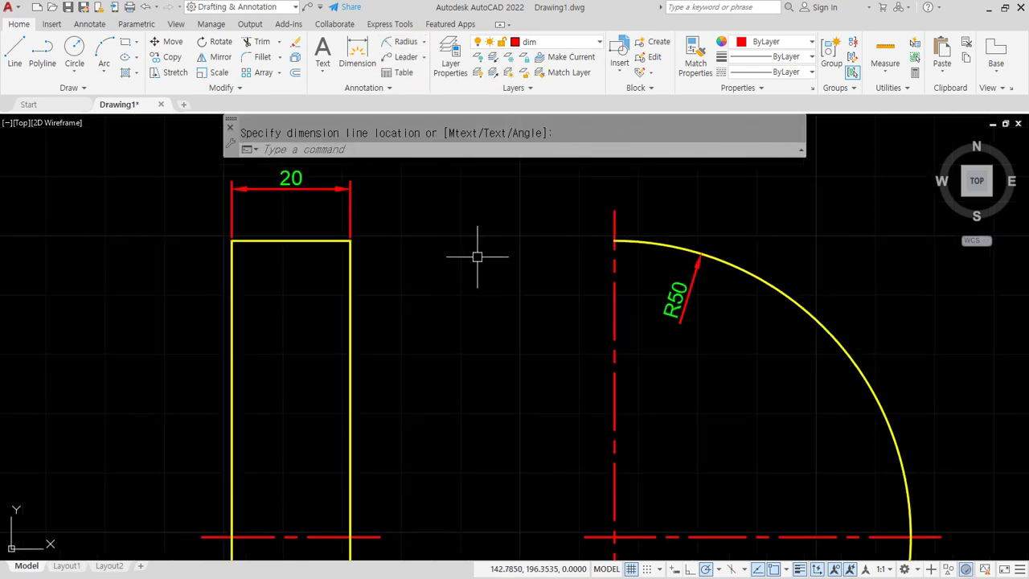
middle_drag(450, 294, 443, 284)
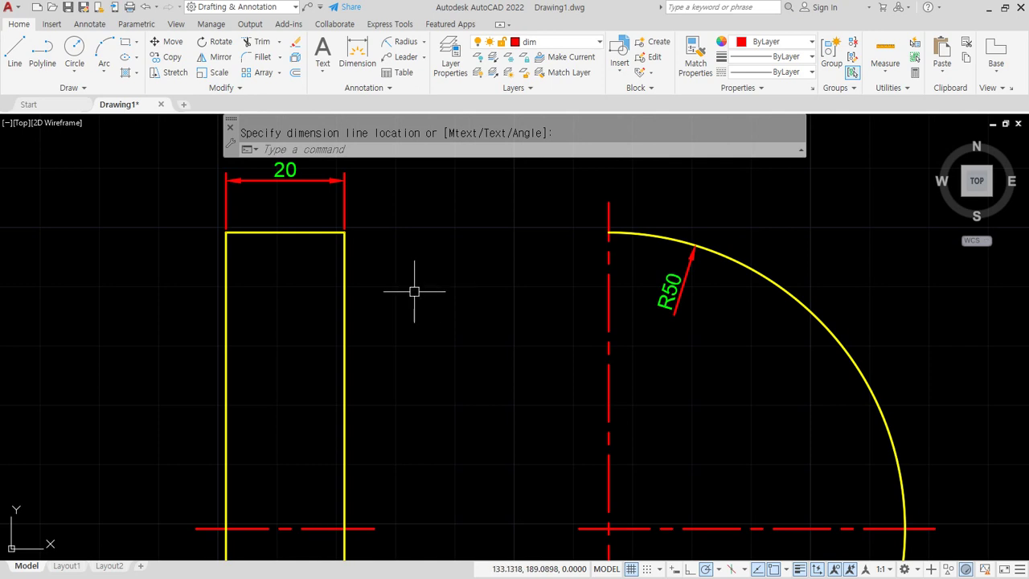
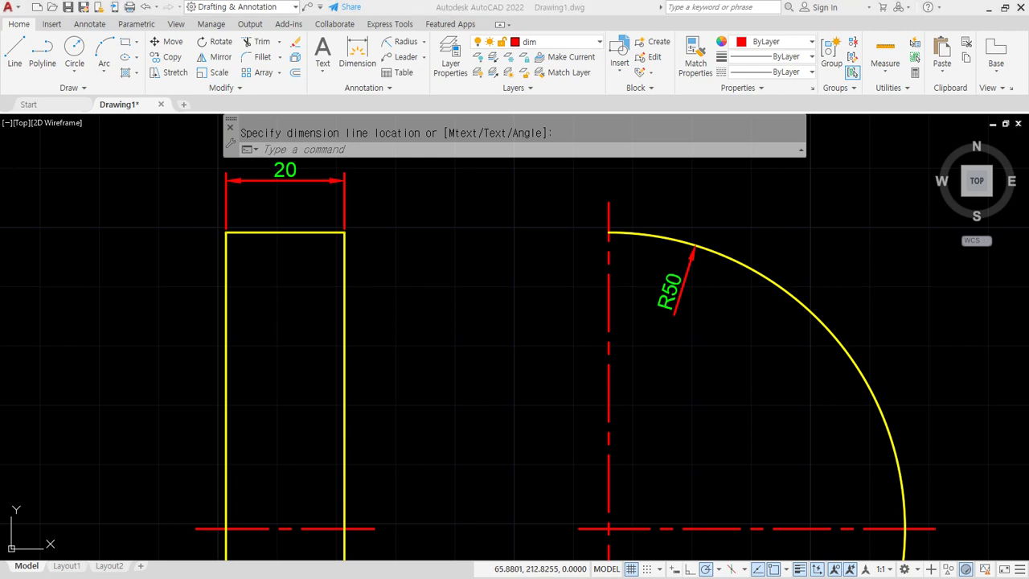
scroll(356, 361, down, 2)
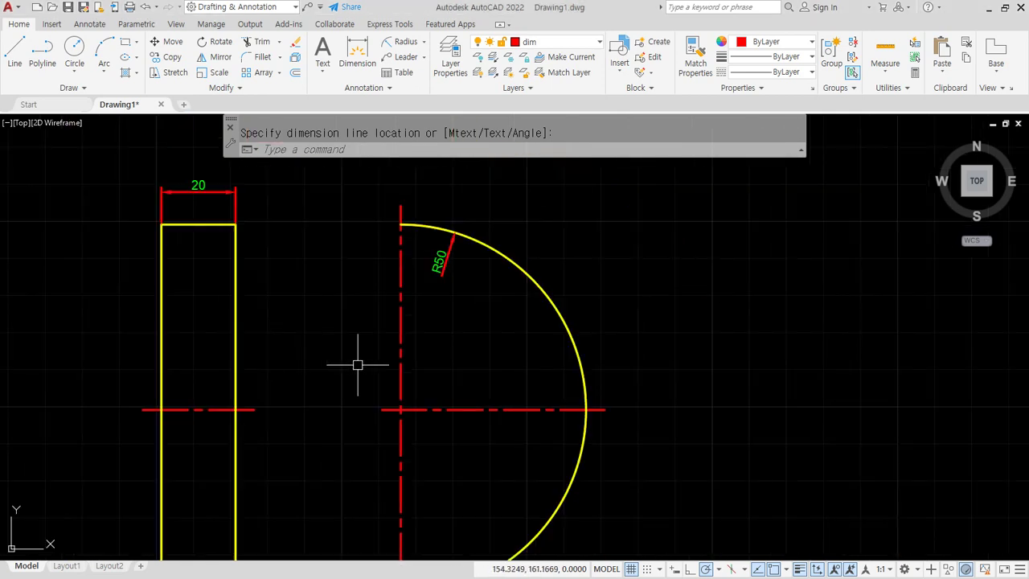
scroll(394, 406, up, 2)
text(c)
key(Return)
click(403, 419)
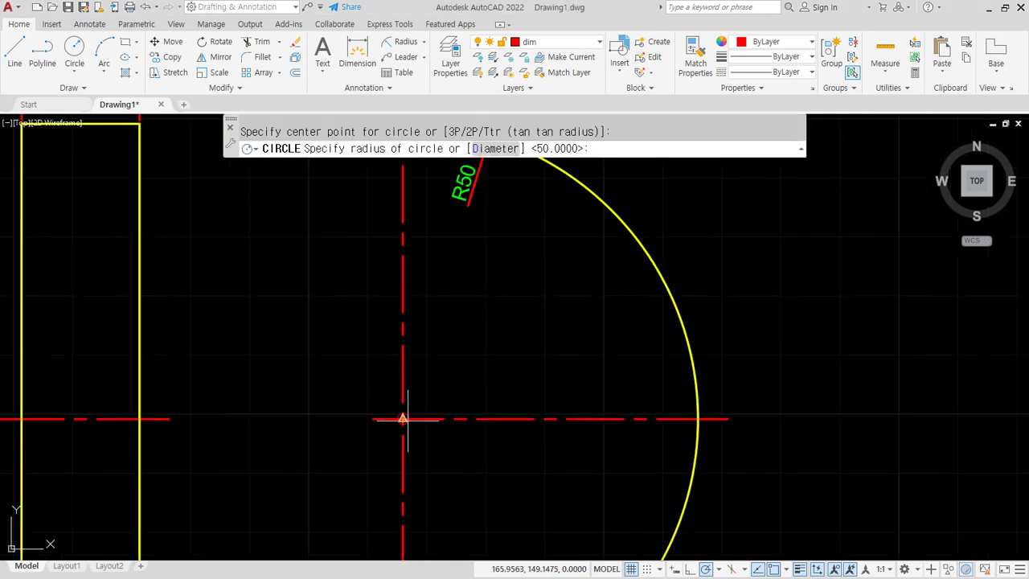
key(Escape)
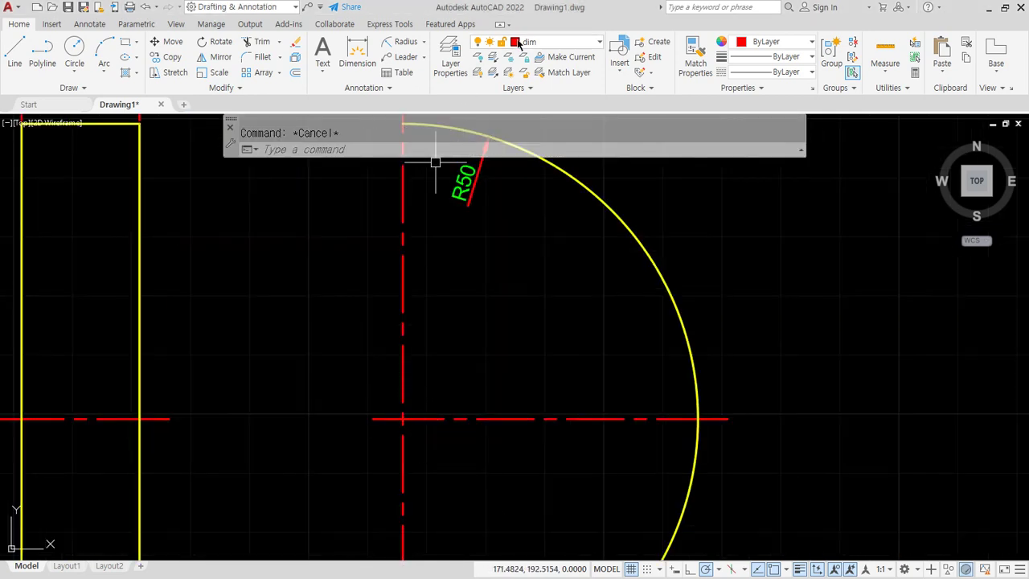
Make col the current layer and draw two concentric circles of radius 10 and 20 at the semicircle's centre.
click(544, 42)
click(530, 89)
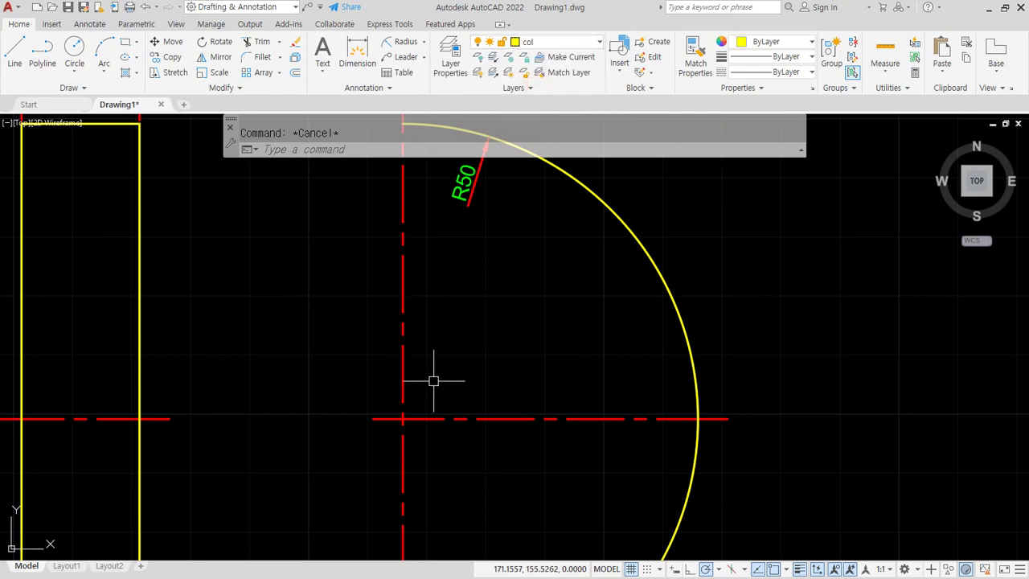
text(c)
key(Return)
click(403, 419)
text(10)
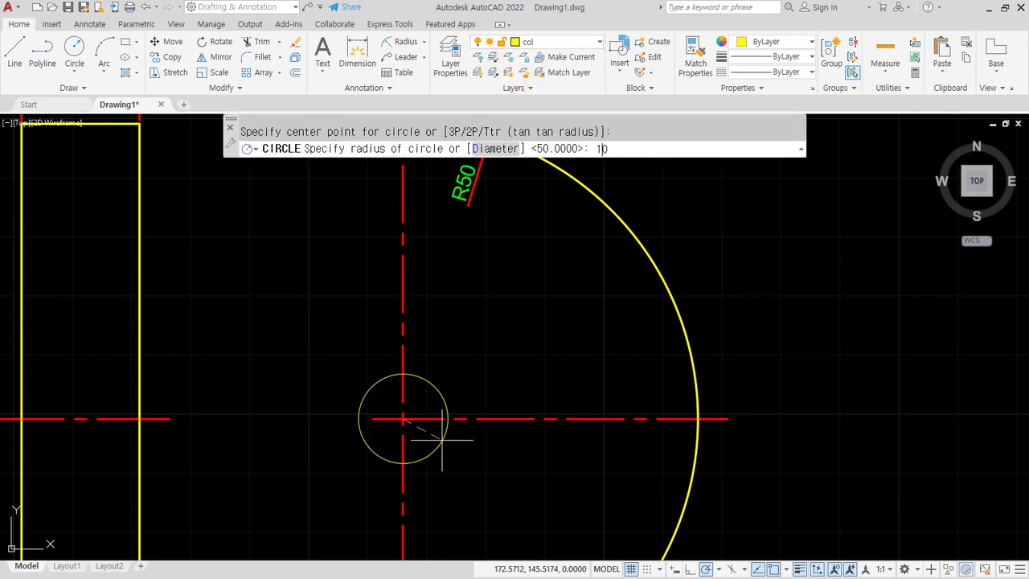
key(Return)
key(Return)
click(403, 435)
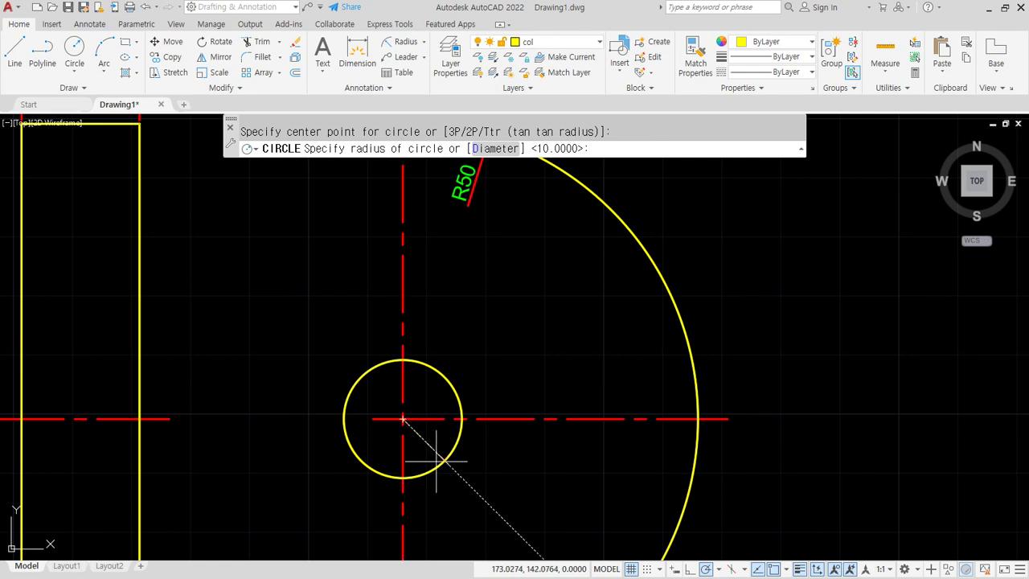
text(20)
key(Return)
Trim away the halves of both circles that lie left of the vertical centre line.
text(tr)
key(Return)
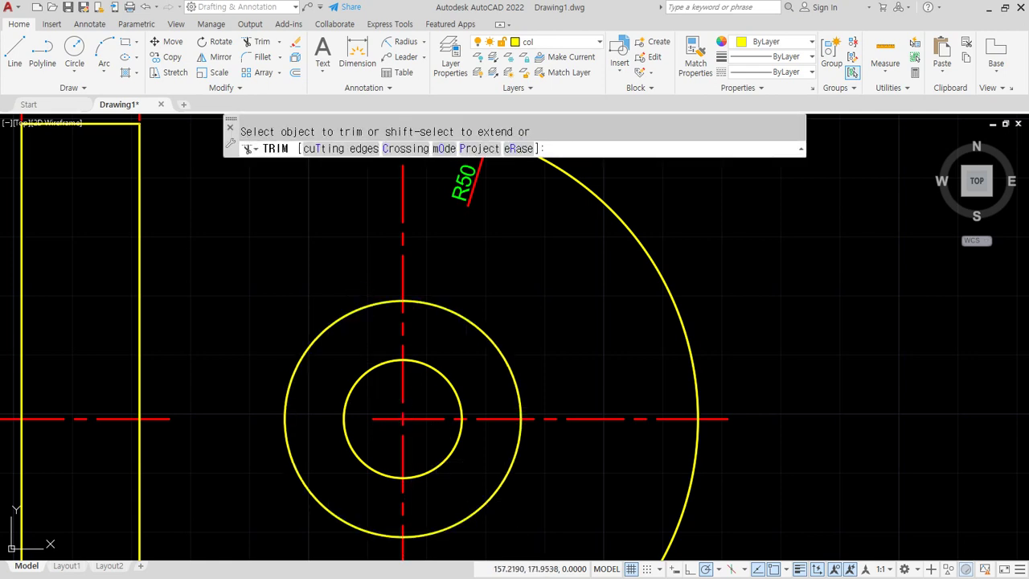
drag(351, 284, 369, 395)
key(Return)
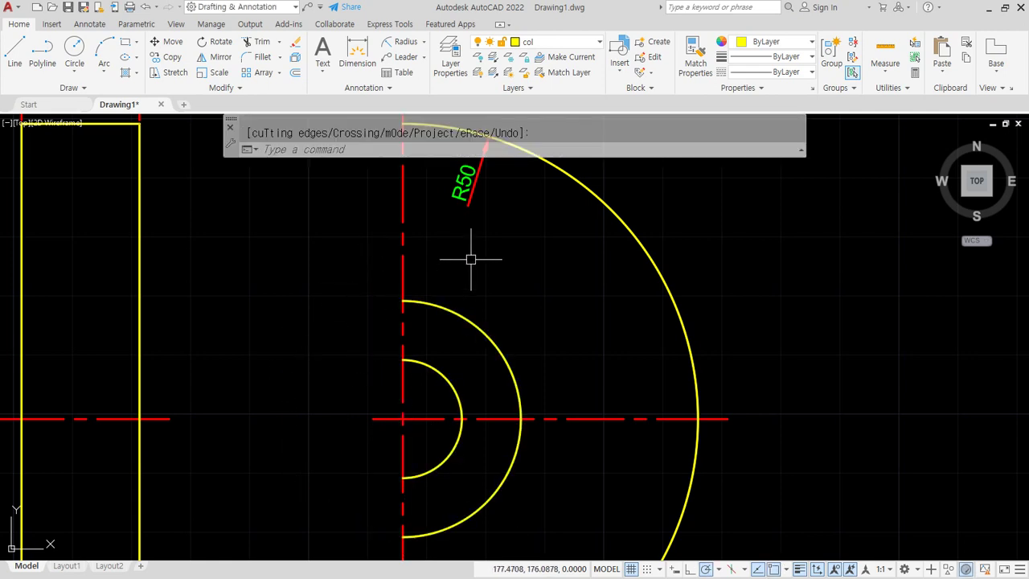
Add radius dimensions to the inner and middle arcs, placing the inner one up and to the left and the middle one outside its arc.
click(400, 42)
click(406, 360)
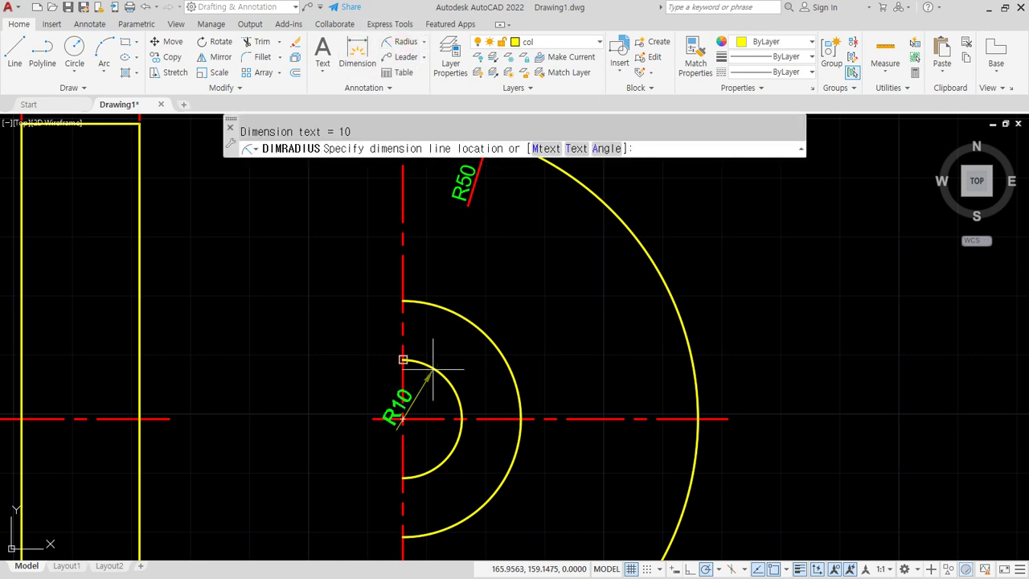
click(368, 358)
key(Return)
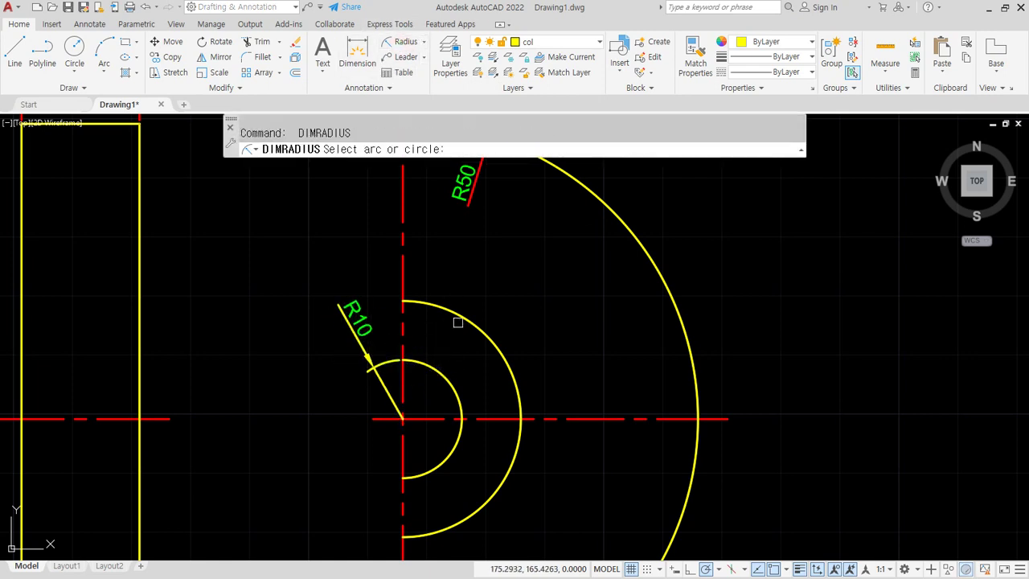
click(458, 317)
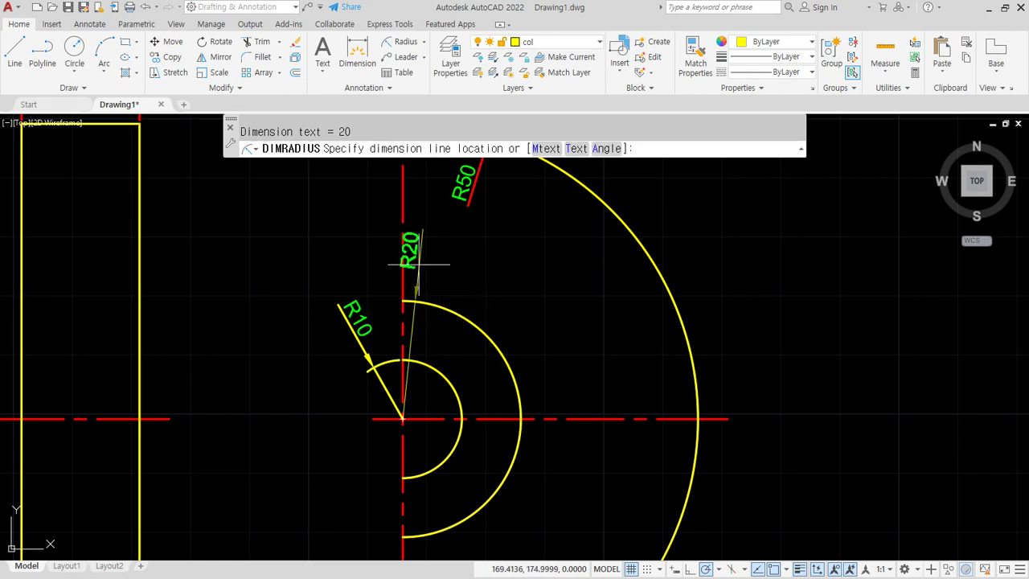
click(492, 288)
key(Escape)
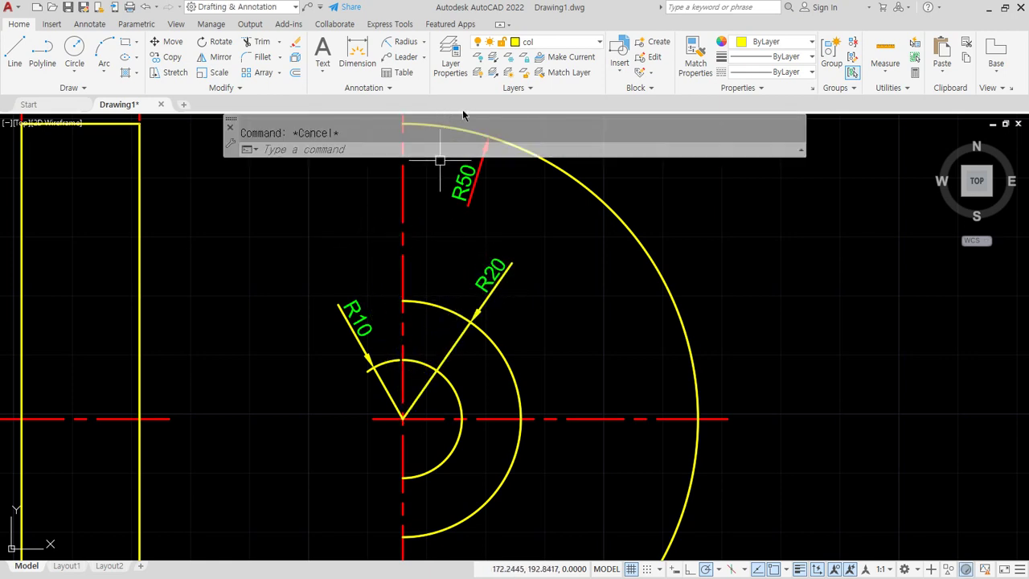
Match the properties of the R50 dimension onto the radius dimensions of the middle and inner arcs.
text(ma)
key(Return)
click(473, 211)
click(492, 277)
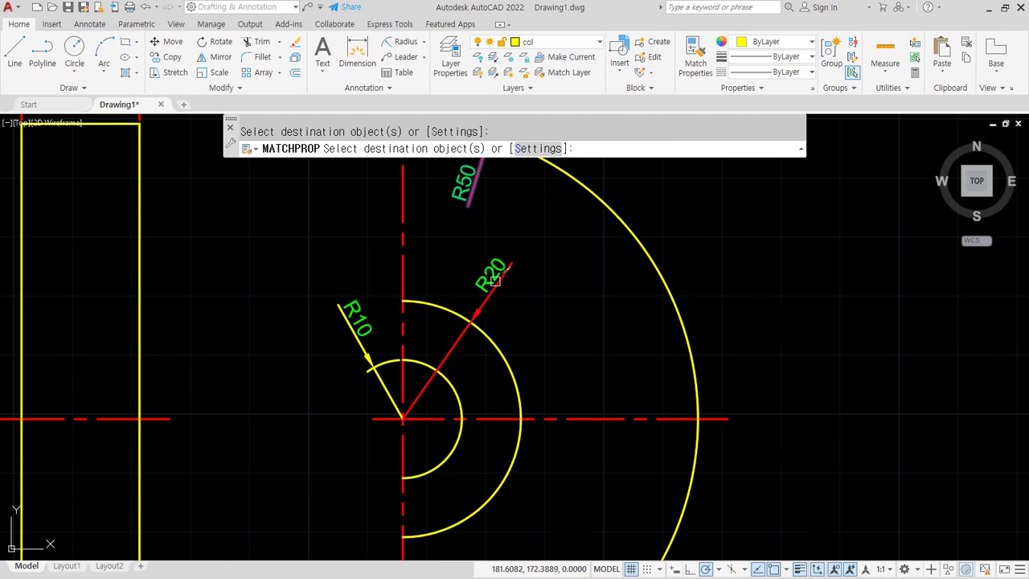
click(339, 320)
key(Return)
middle_drag(303, 359, 361, 360)
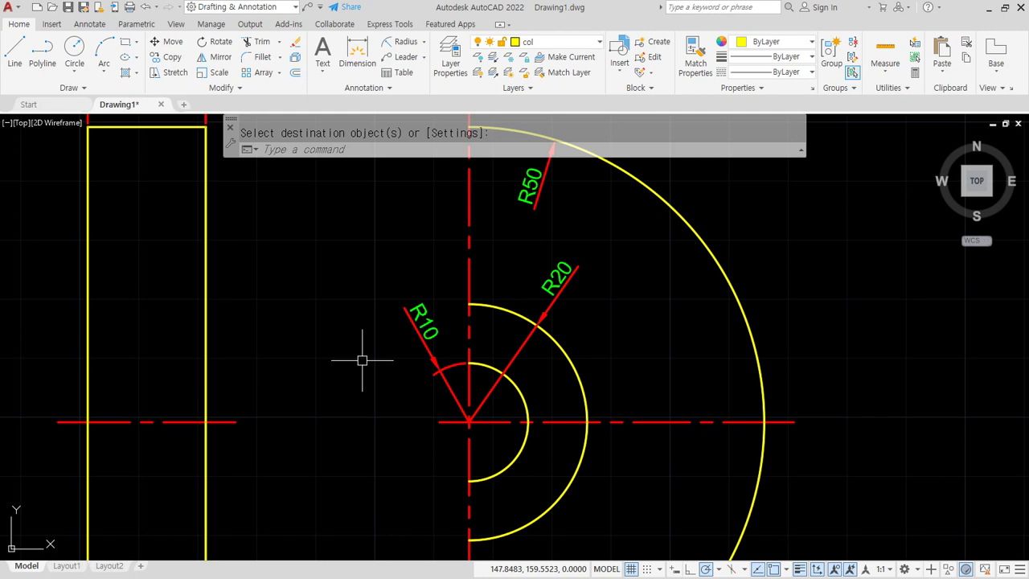
Offset the rectangle's right edge by 20 towards the semicircle.
scroll(362, 361, down, 2)
text(o)
key(Return)
text(20)
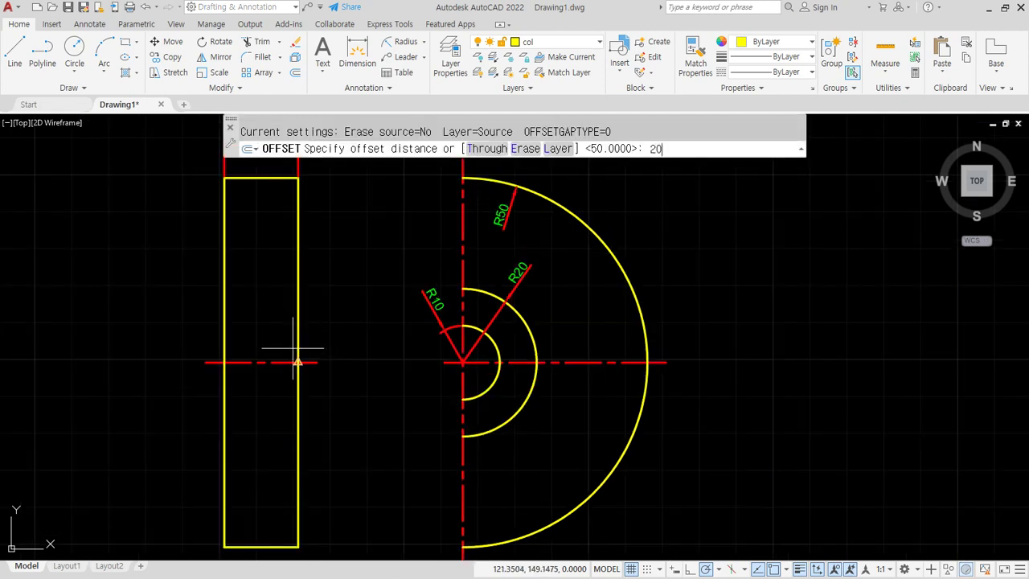
key(Return)
click(297, 337)
click(311, 362)
Extend the rectangle's horizontal centre line to the offset vertical line.
text(ex)
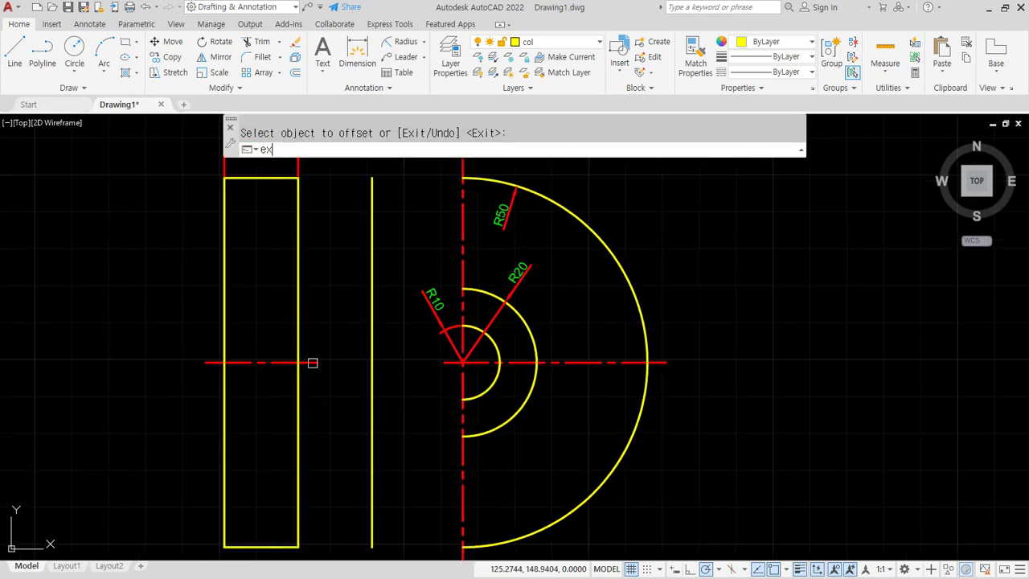
key(Return)
key(Escape)
Lengthen the right end of the rectangle's horizontal centre line by a delta of 5.
text(len)
key(Return)
text(de)
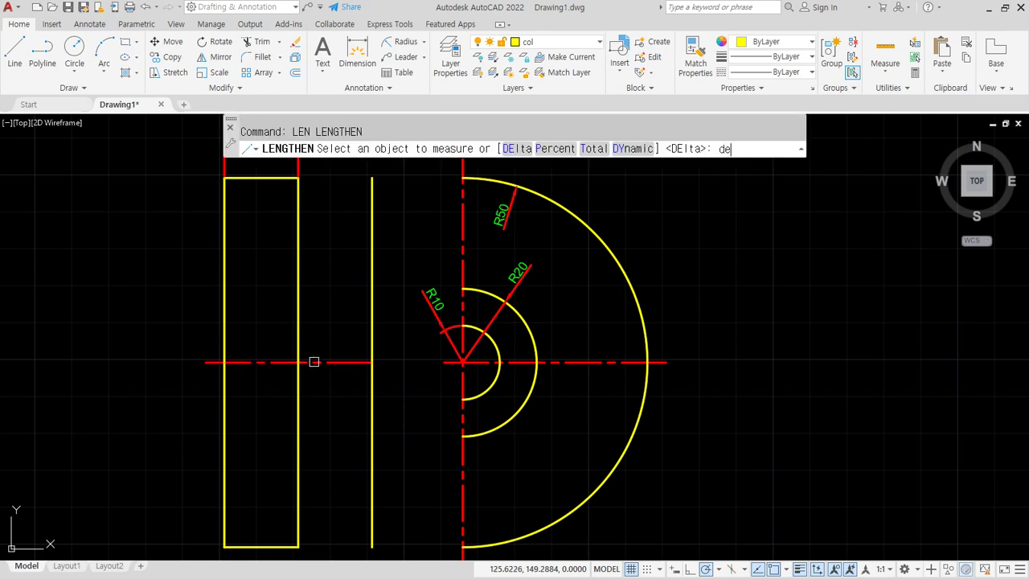
key(Return)
text(5)
key(Return)
click(327, 362)
key(Return)
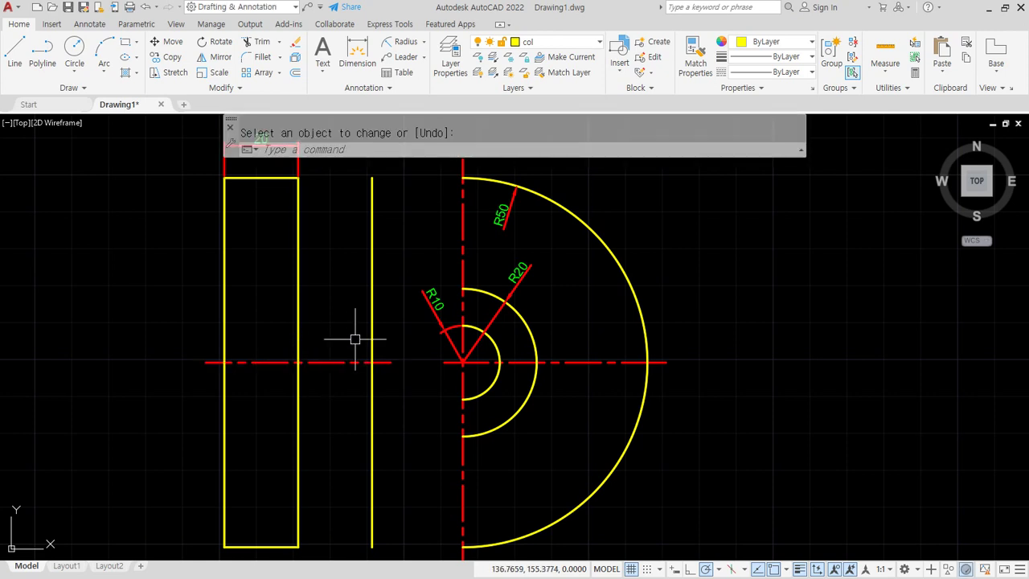
Draw two horizontal lines from the offset line to the rectangle's right edge, level with the middle arc's upper and lower ends.
text(l)
key(Return)
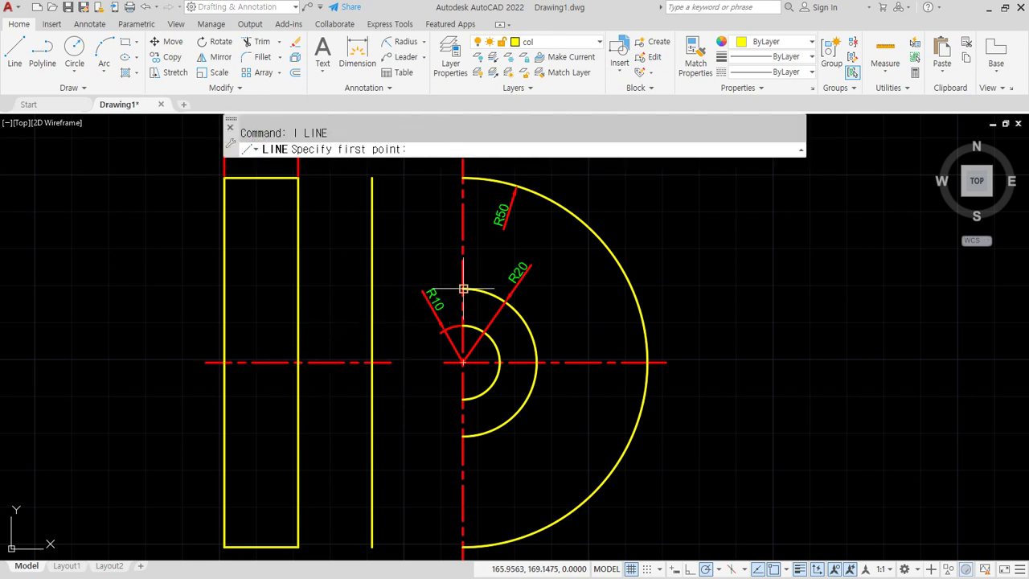
click(374, 288)
click(298, 288)
key(Return)
key(Return)
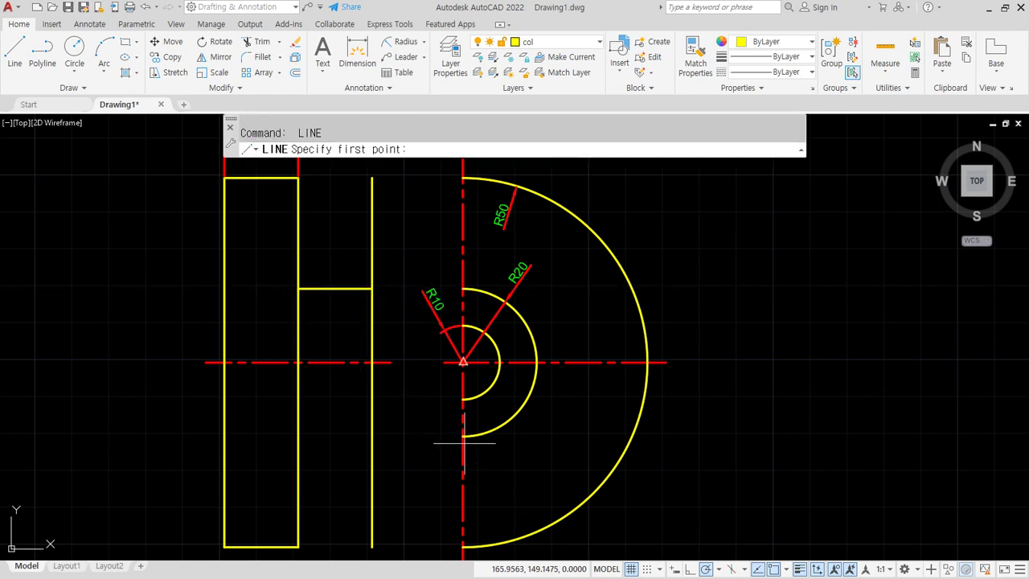
click(373, 435)
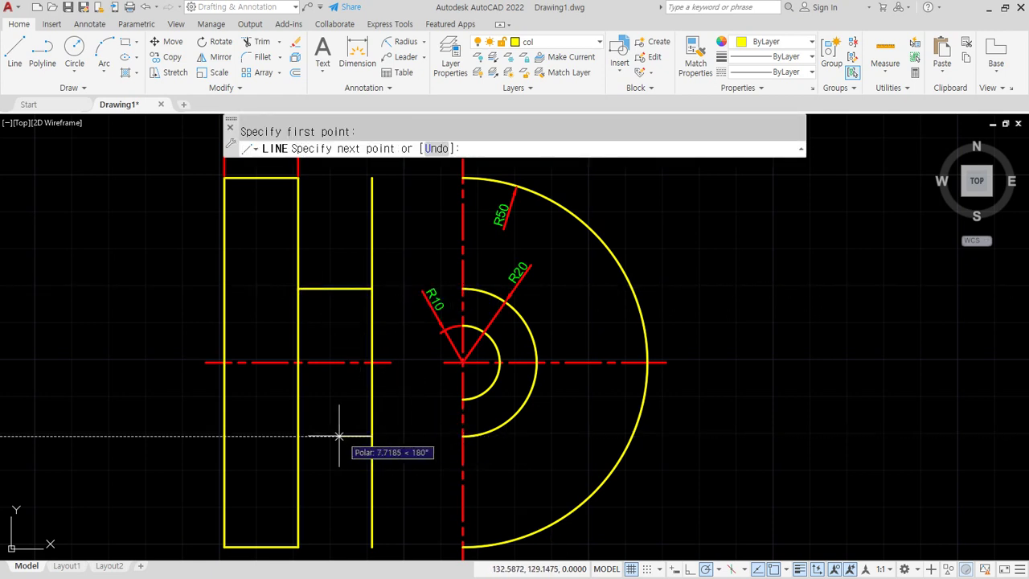
click(297, 436)
key(Return)
Try to fillet the two new horizontal lines together, and erase the arc joining their ends.
text(f)
key(Return)
click(352, 435)
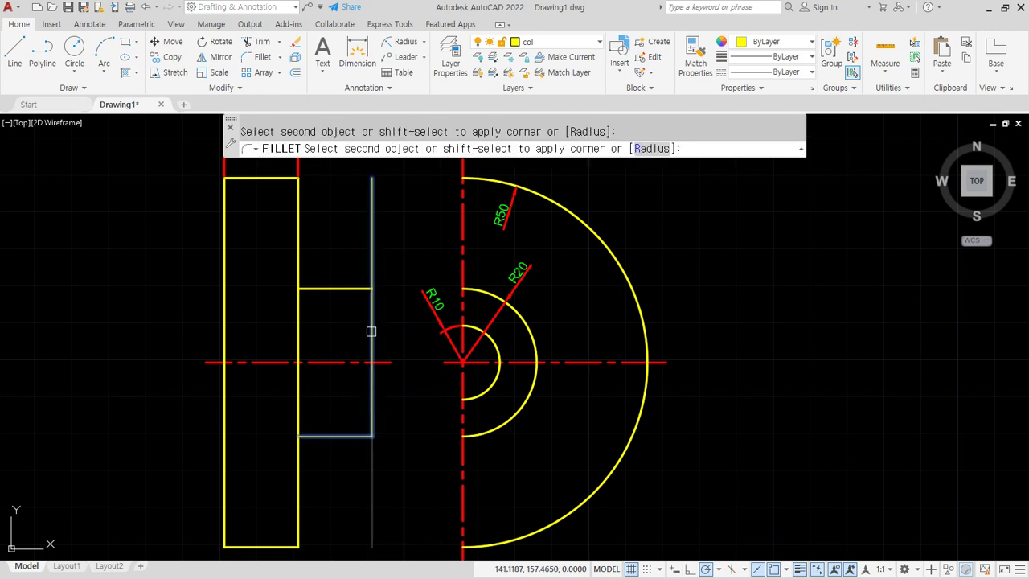
click(363, 291)
click(425, 310)
text(e)
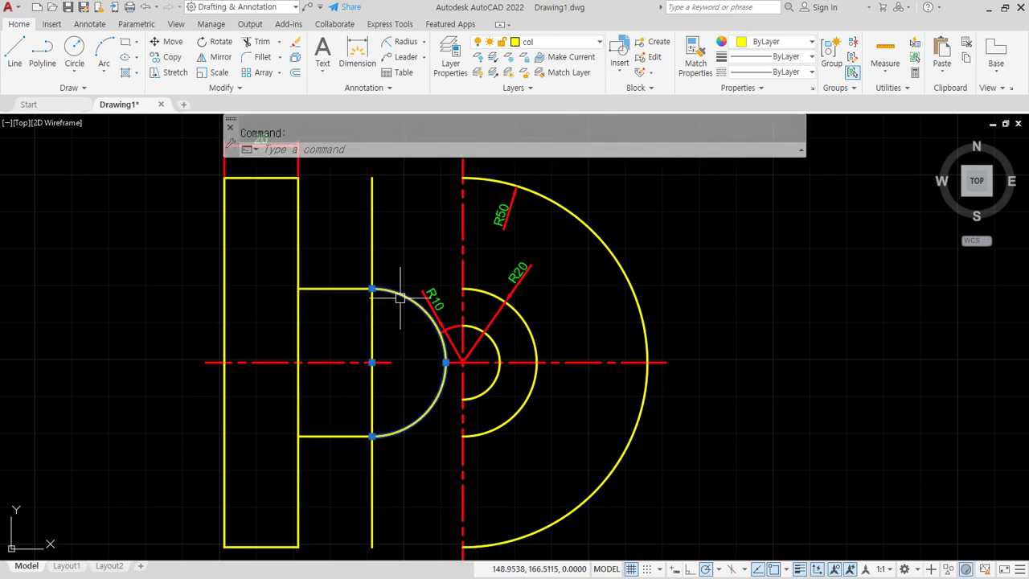
key(Return)
Fillet the offset vertical line with the upper and lower horizontal lines at radius 0 to form square corners.
text(f)
key(Return)
click(372, 318)
click(353, 288)
key(Return)
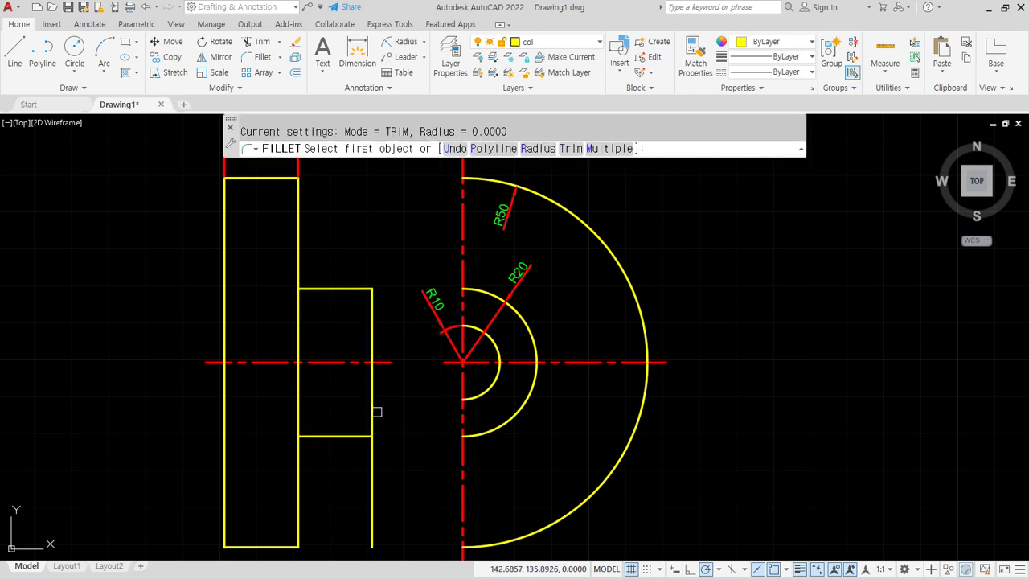
click(372, 411)
click(356, 436)
middle_drag(395, 477, 387, 505)
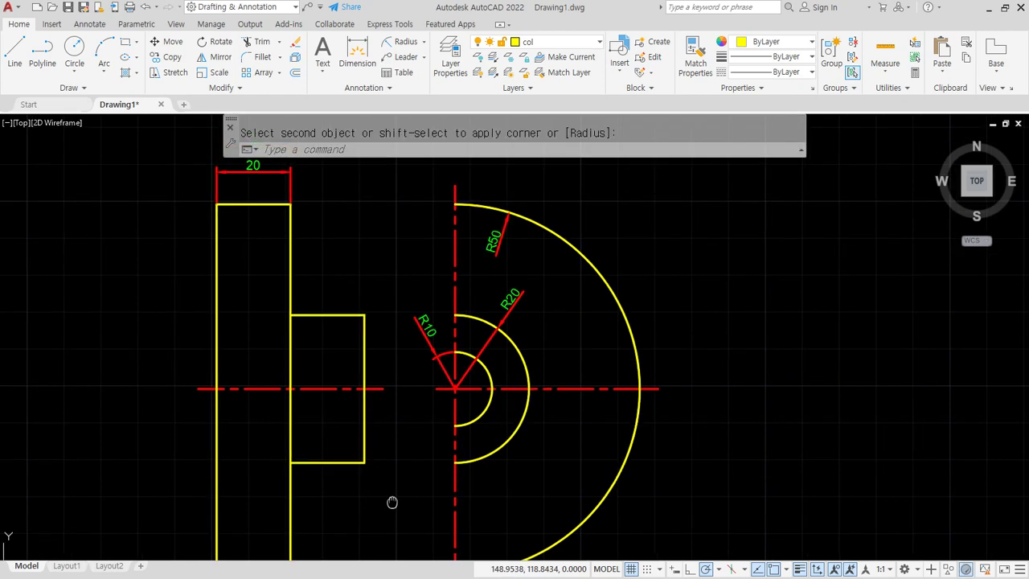
Add a linear dimension for the small rectangle's width, in line with the existing dimension above the tall rectangle.
click(426, 42)
click(406, 53)
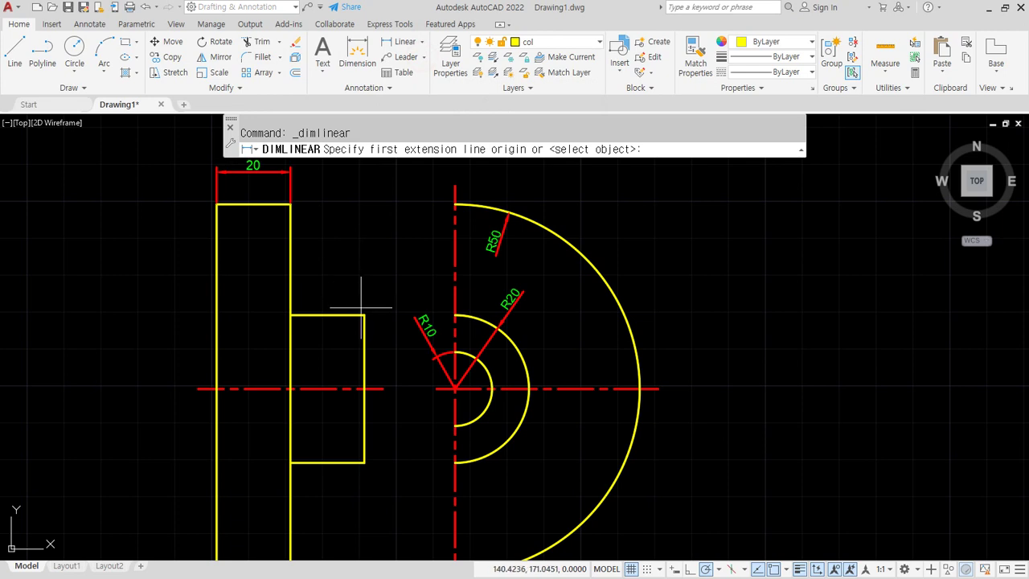
click(364, 314)
click(290, 204)
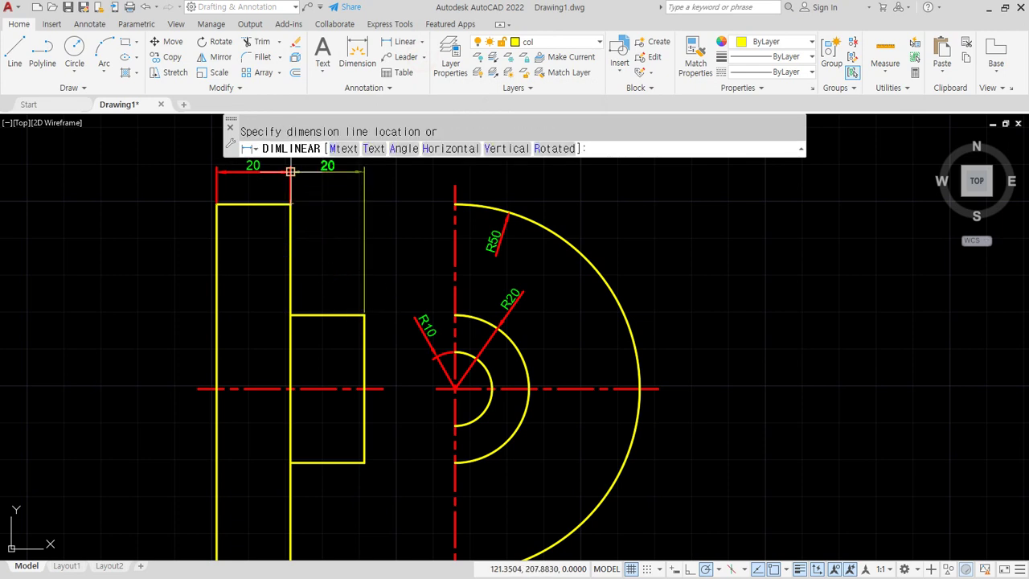
click(290, 172)
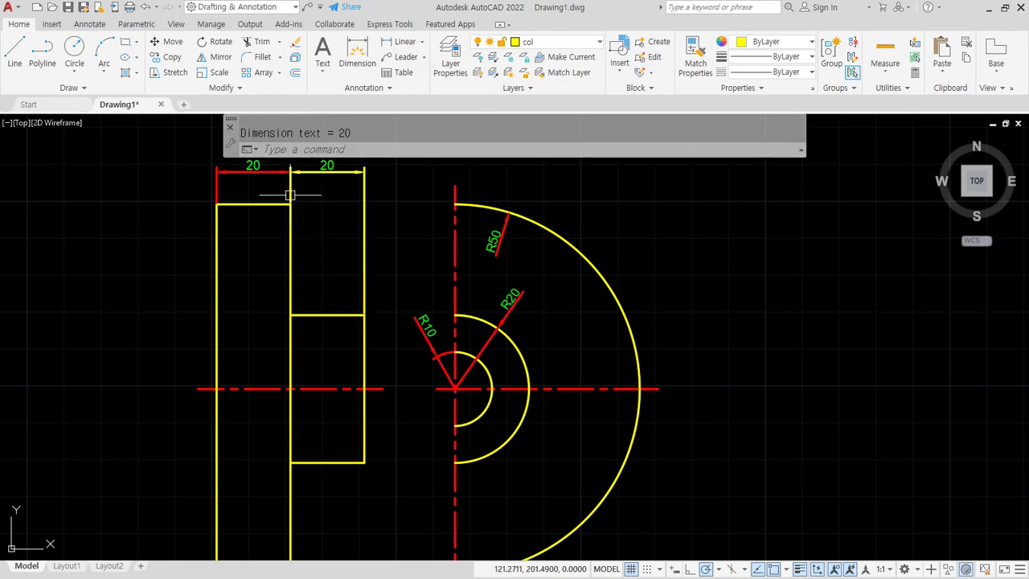
Match the properties of the tall rectangle's width dimension onto the small rectangle's width dimension.
text(ma)
key(Return)
click(256, 174)
click(362, 209)
scroll(301, 241, up, 5)
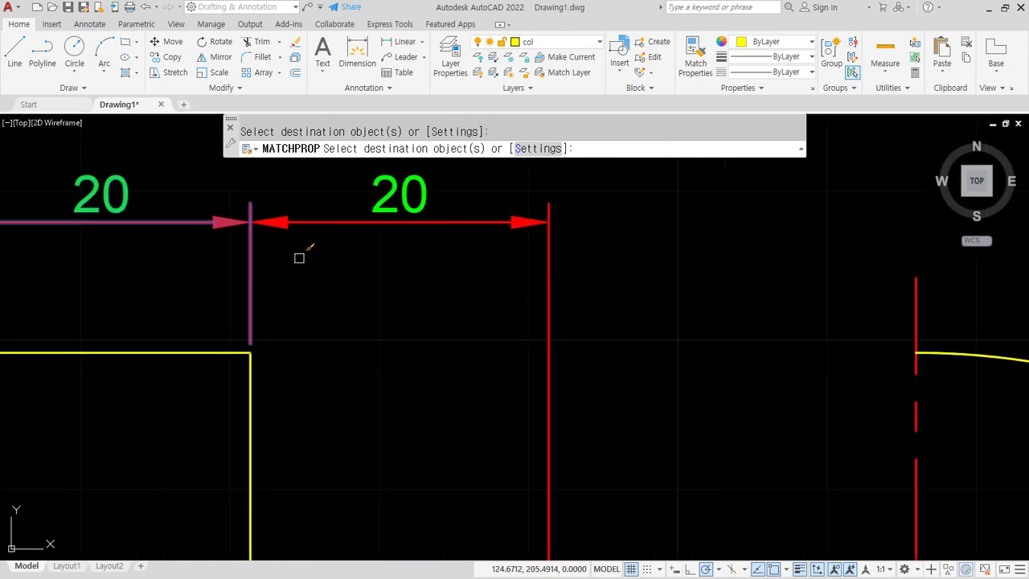
scroll(298, 263, down, 5)
scroll(335, 294, up, 4)
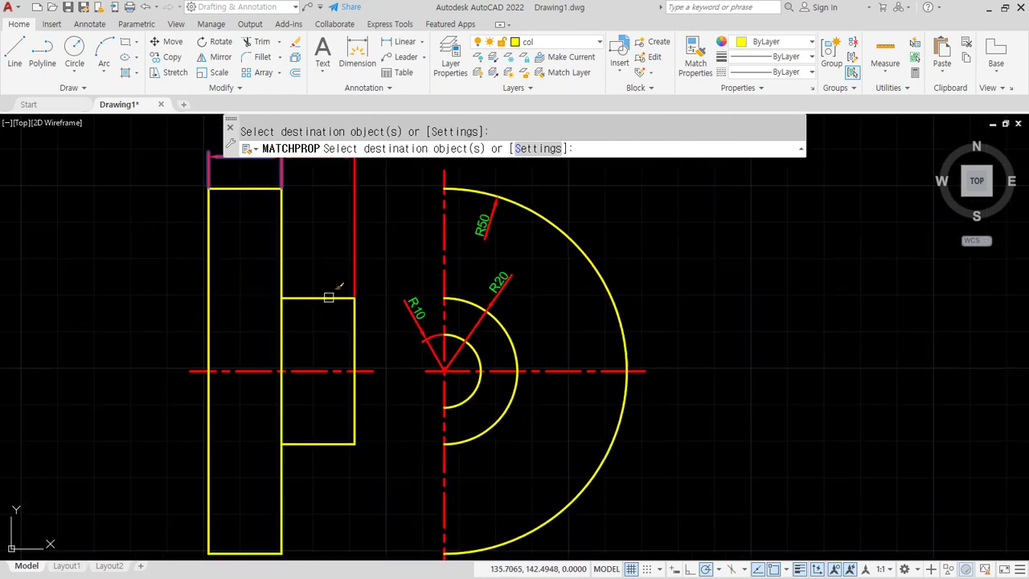
mouse_move(427, 368)
middle_down()
mouse_move(482, 385)
mouse_move(484, 375)
middle_up()
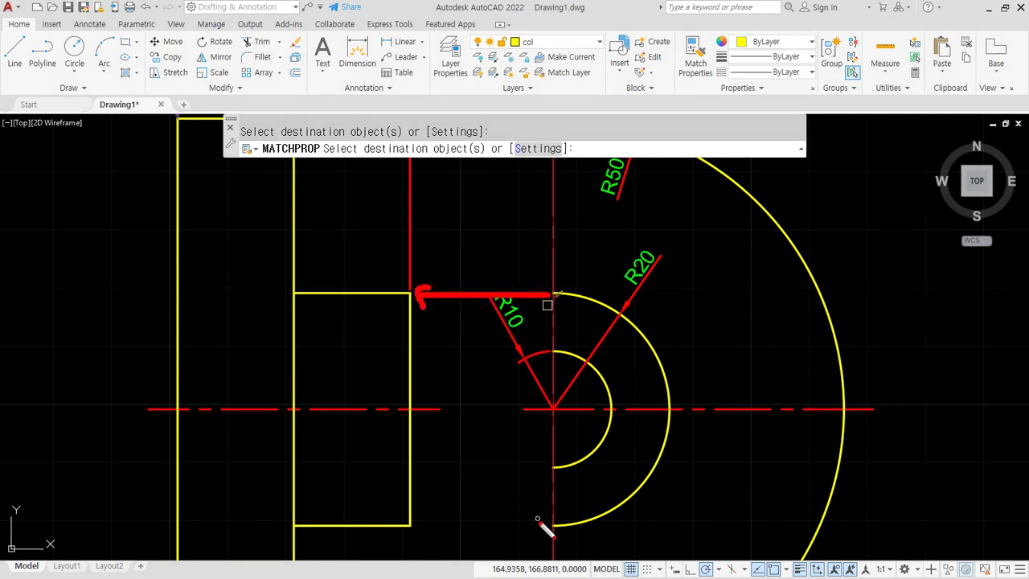
scroll(373, 456, down, 2)
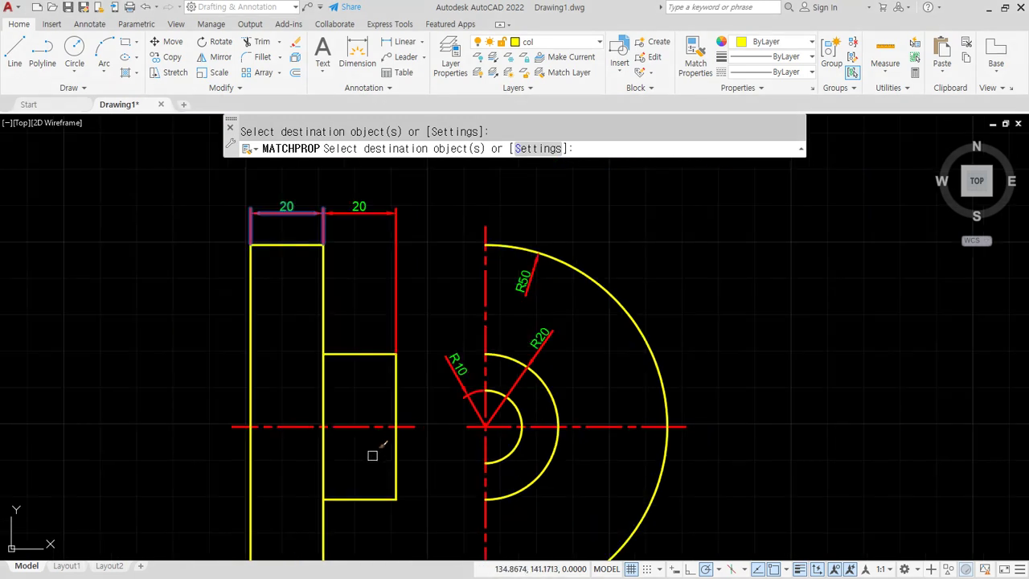
key(Escape)
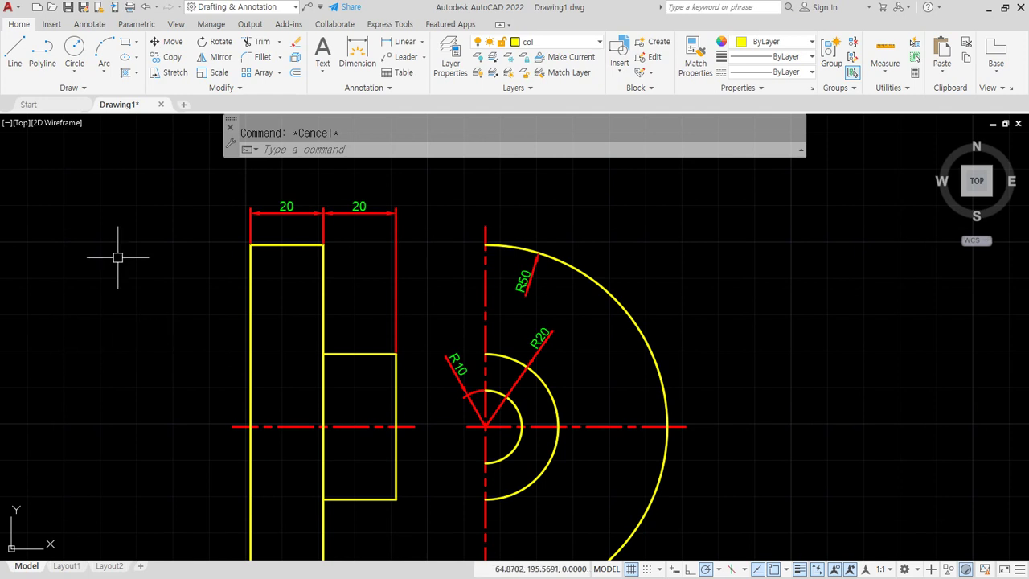
middle_drag(368, 295, 361, 235)
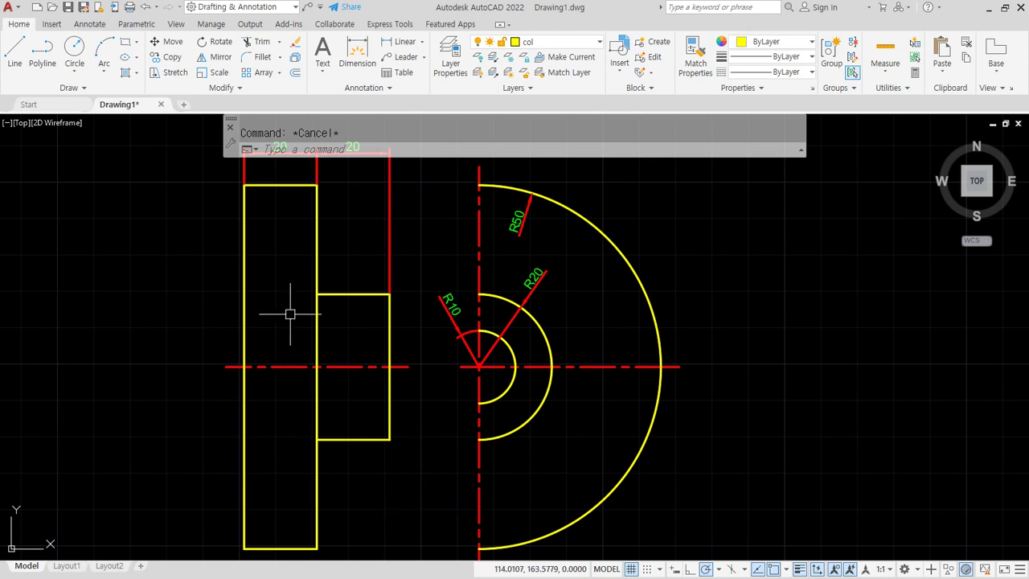
scroll(269, 342, down, 2)
mouse_move(306, 507)
mouse_down()
mouse_move(226, 272)
mouse_move(400, 423)
mouse_move(290, 483)
mouse_up()
key(e)
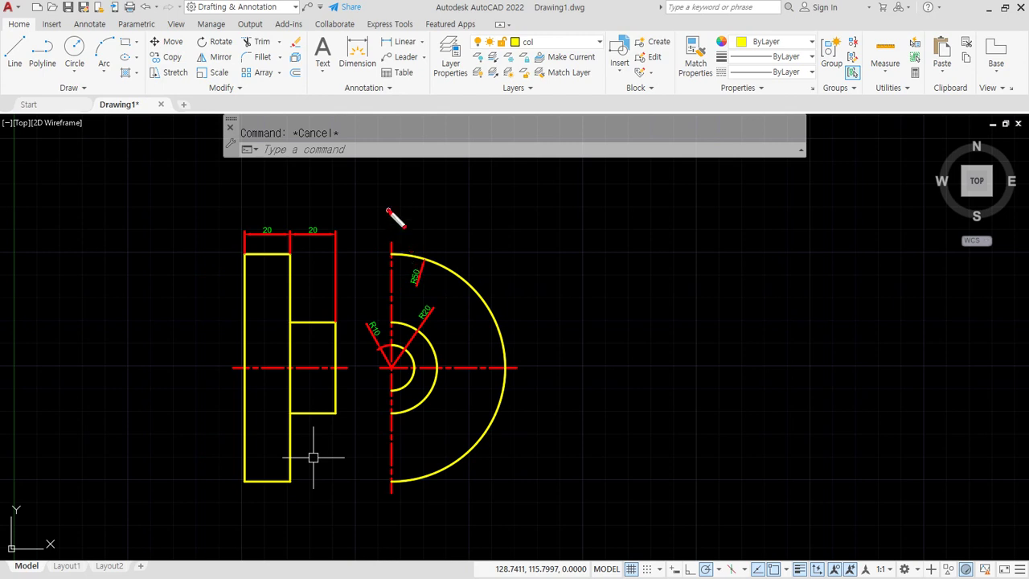
drag(388, 211, 386, 560)
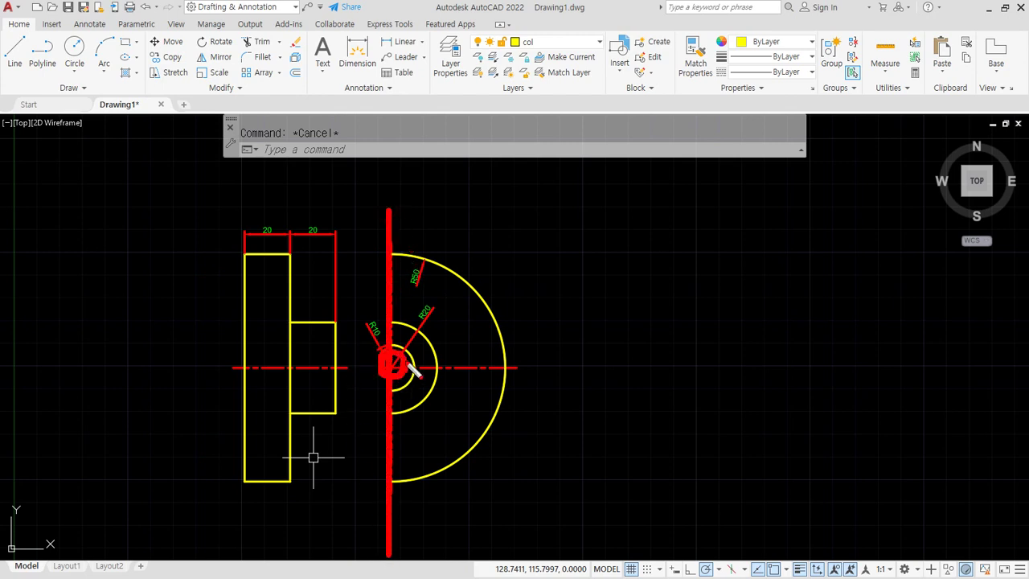
key(Escape)
Trim the shared vertical edge of the two rectangles between the small rectangle's upper edge and the horizontal centre line.
scroll(306, 362, up, 4)
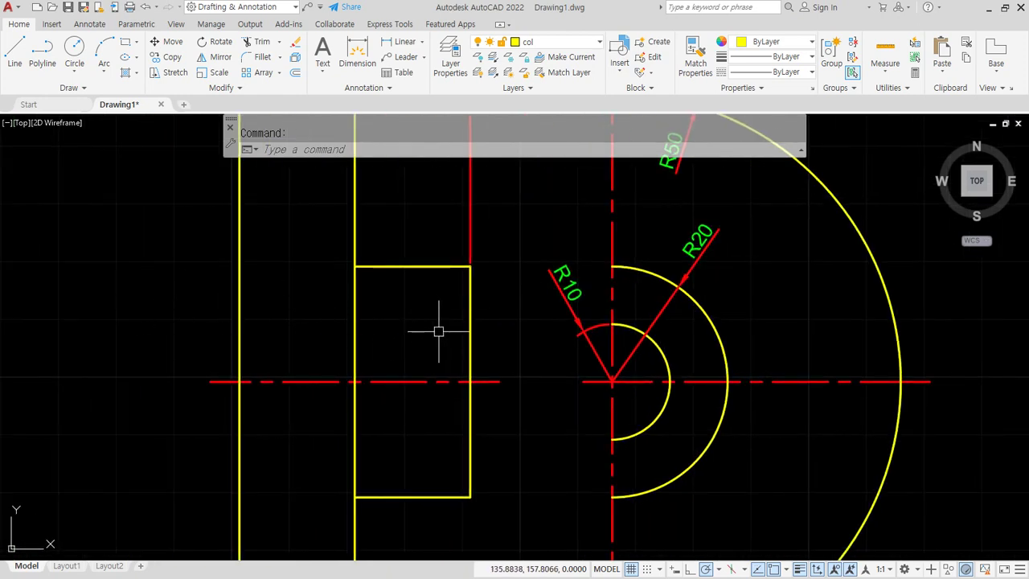
text(t)
key(Return)
mouse_move(388, 333)
mouse_down()
mouse_move(378, 322)
mouse_move(336, 322)
mouse_up()
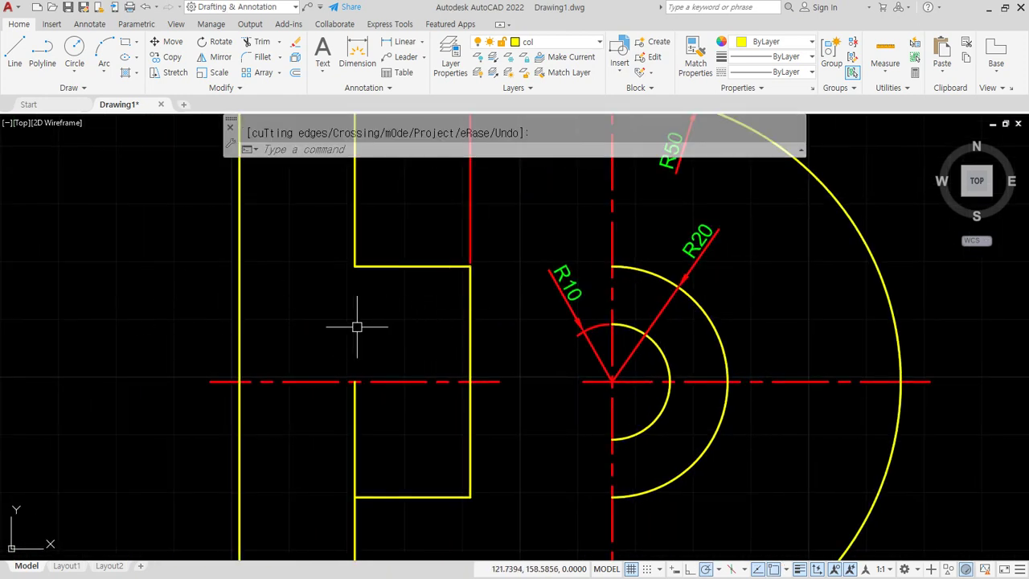
key(Escape)
Draw a horizontal line across both rectangles, from right edge to left edge, level with the upper endpoint of the R10 semicircle.
text(l)
key(Return)
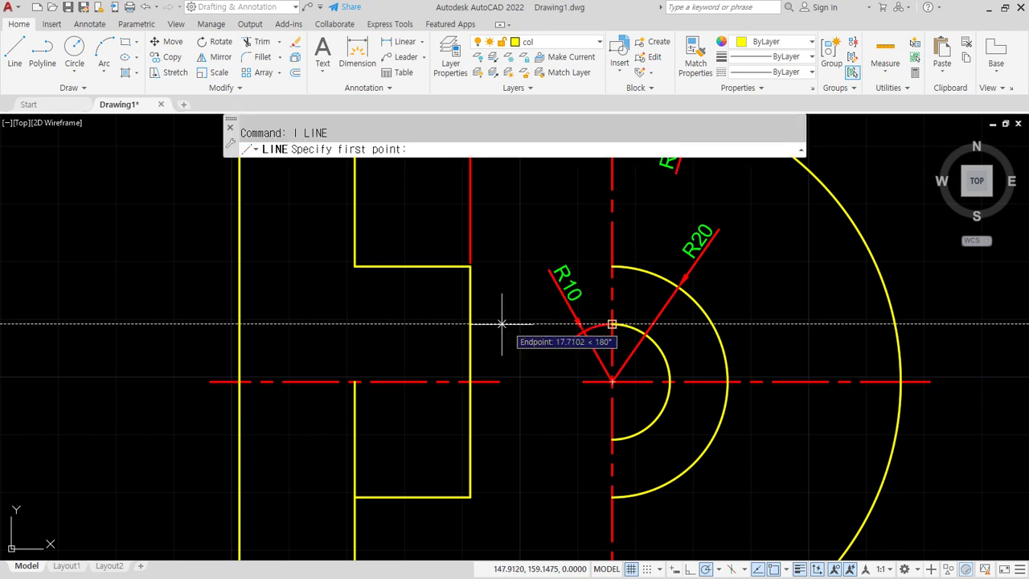
click(470, 323)
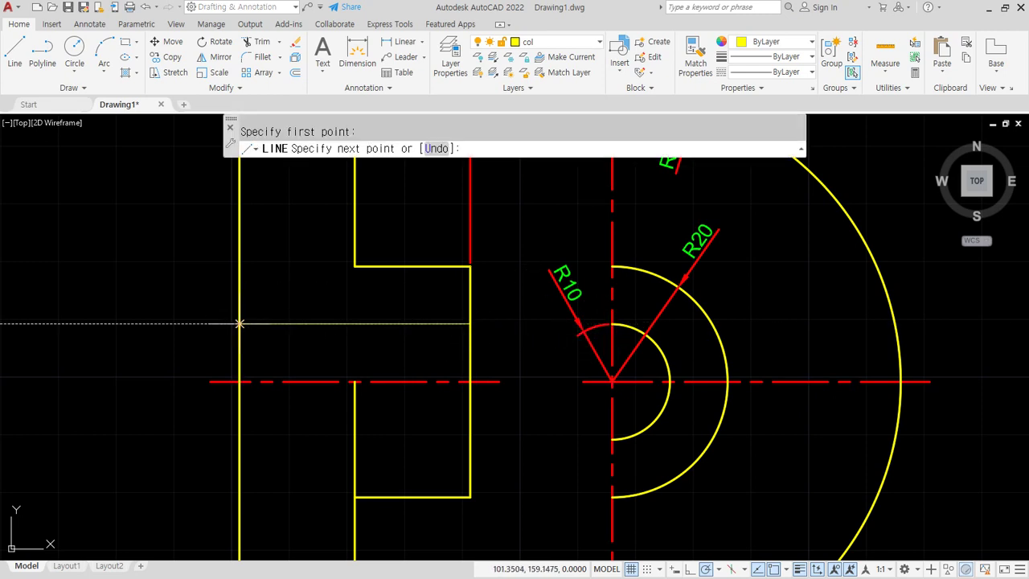
click(239, 324)
key(Return)
Hatch the L-shaped area above the new horizontal line in the side view with the ANSI31 pattern.
scroll(363, 361, down, 2)
middle_drag(335, 298, 335, 324)
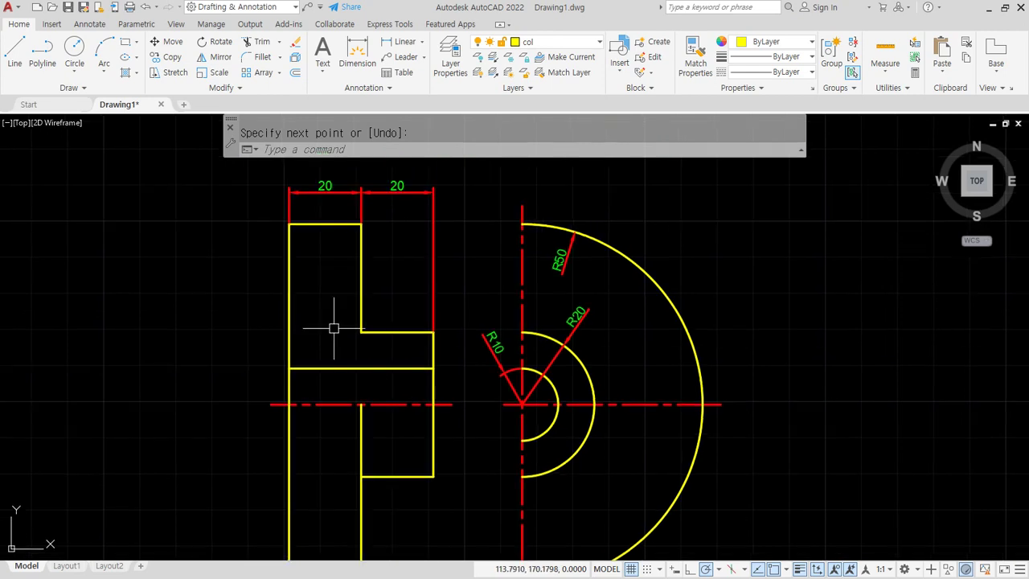
text(h)
key(Return)
click(329, 325)
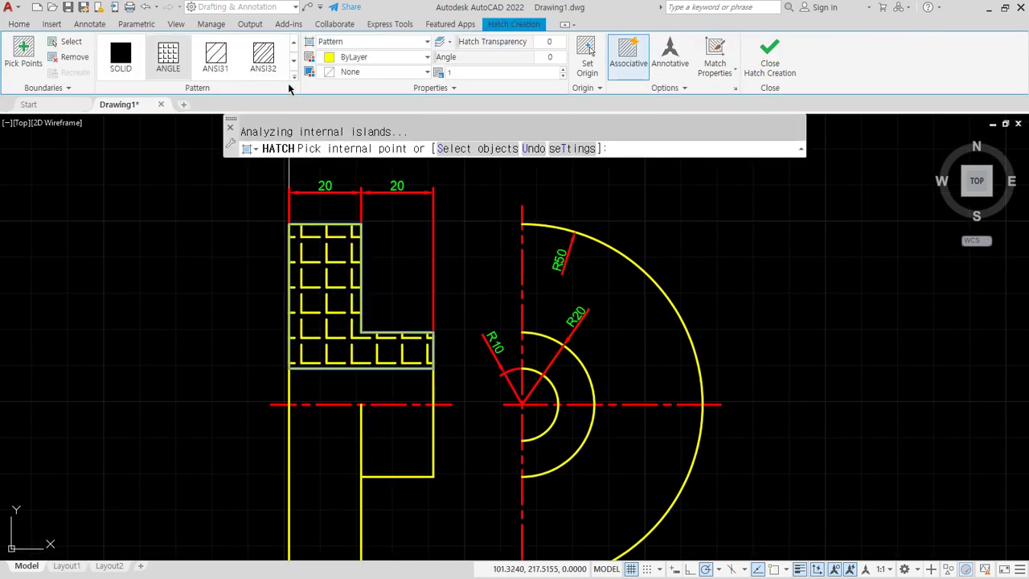
click(216, 55)
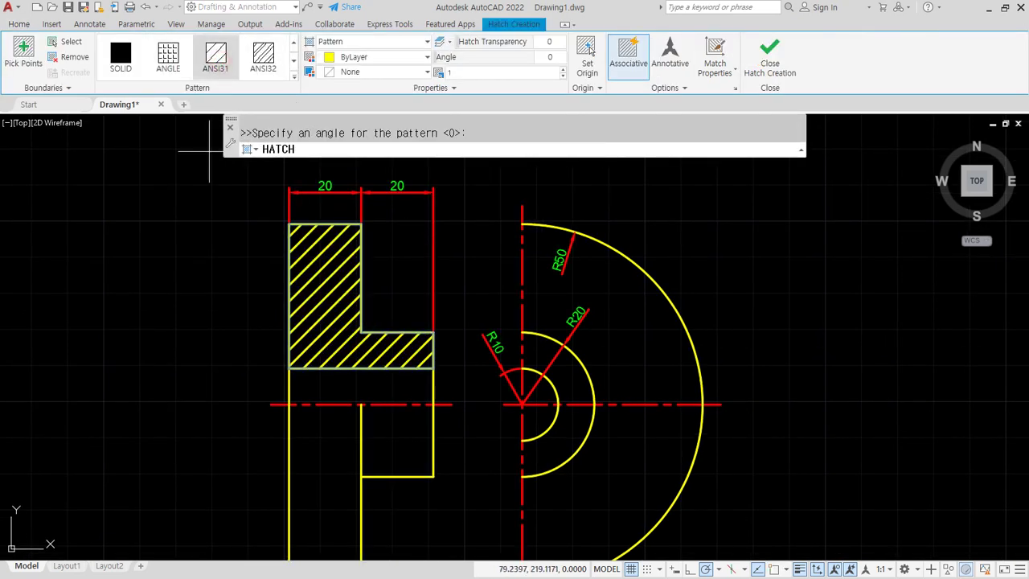
click(769, 57)
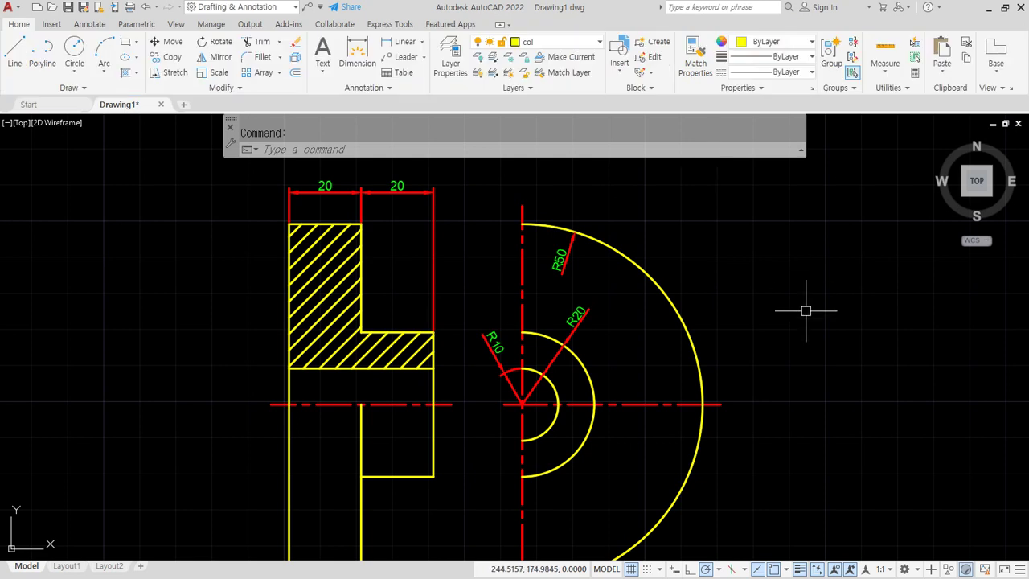
mouse_move(512, 185)
mouse_down()
mouse_move(513, 401)
mouse_move(359, 400)
mouse_up()
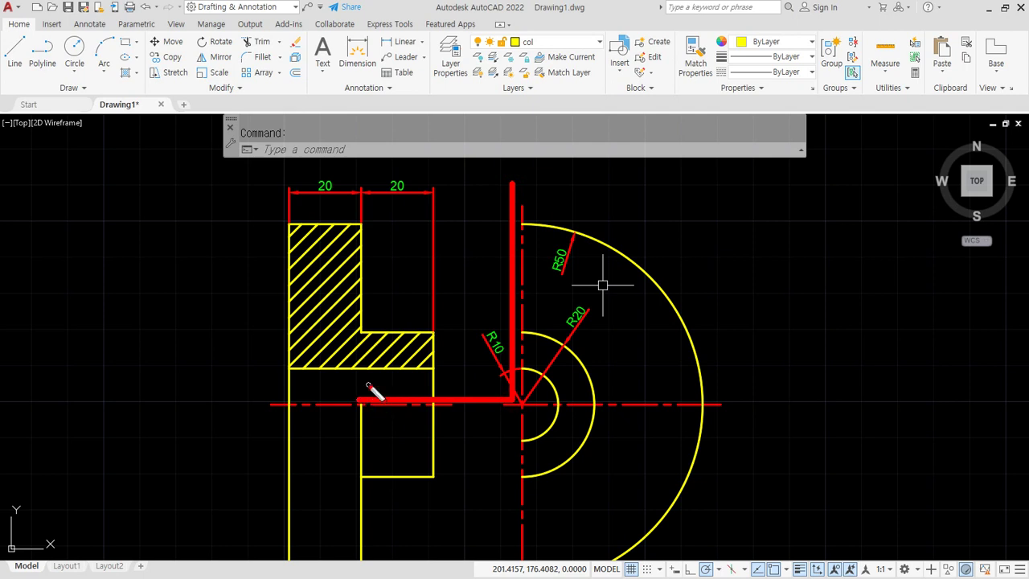
mouse_move(393, 394)
mouse_down()
mouse_move(385, 450)
mouse_move(492, 563)
mouse_up()
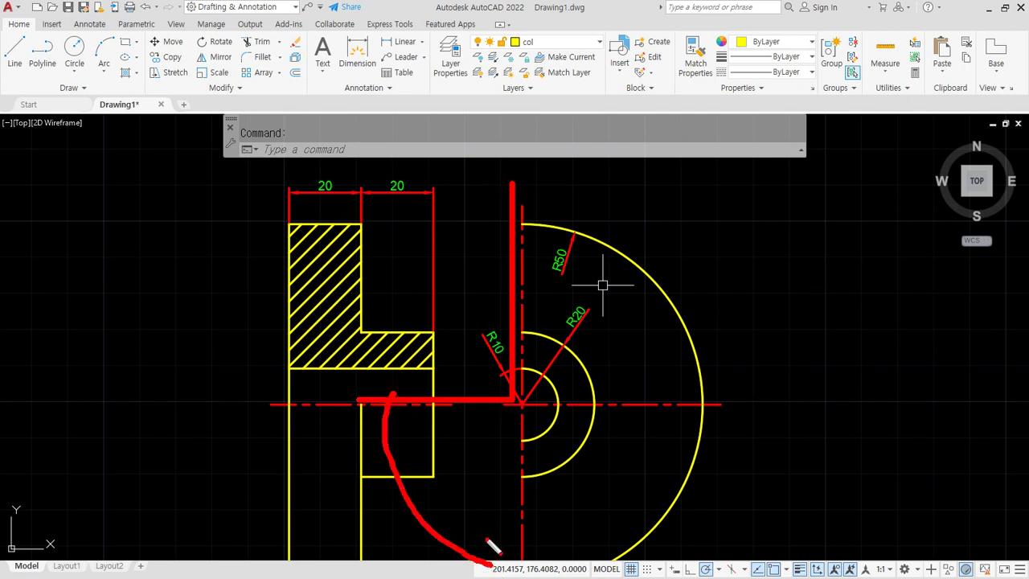
drag(459, 277, 304, 217)
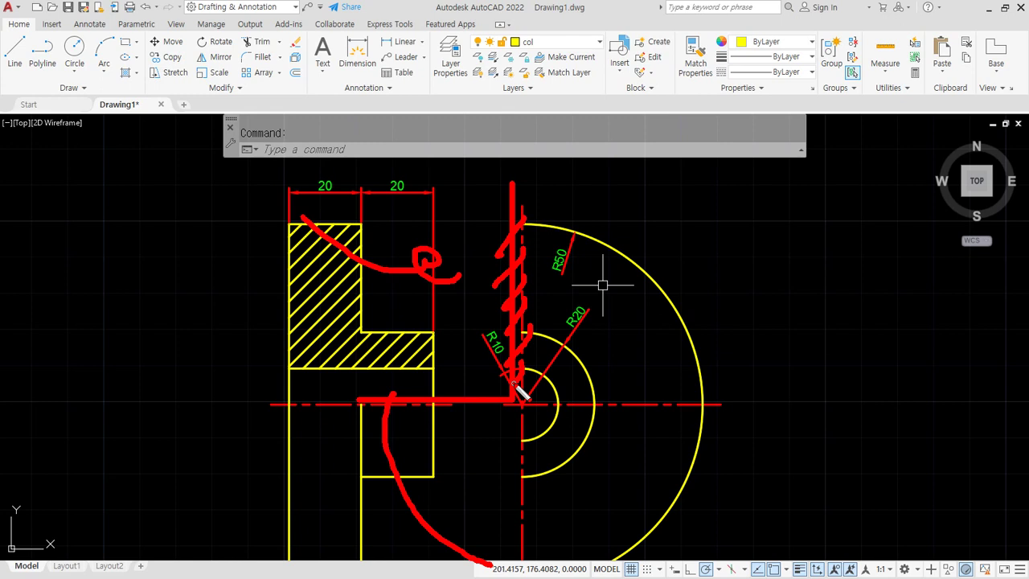
drag(302, 471, 346, 508)
mouse_move(376, 407)
mouse_down()
mouse_move(402, 501)
mouse_move(483, 576)
mouse_up()
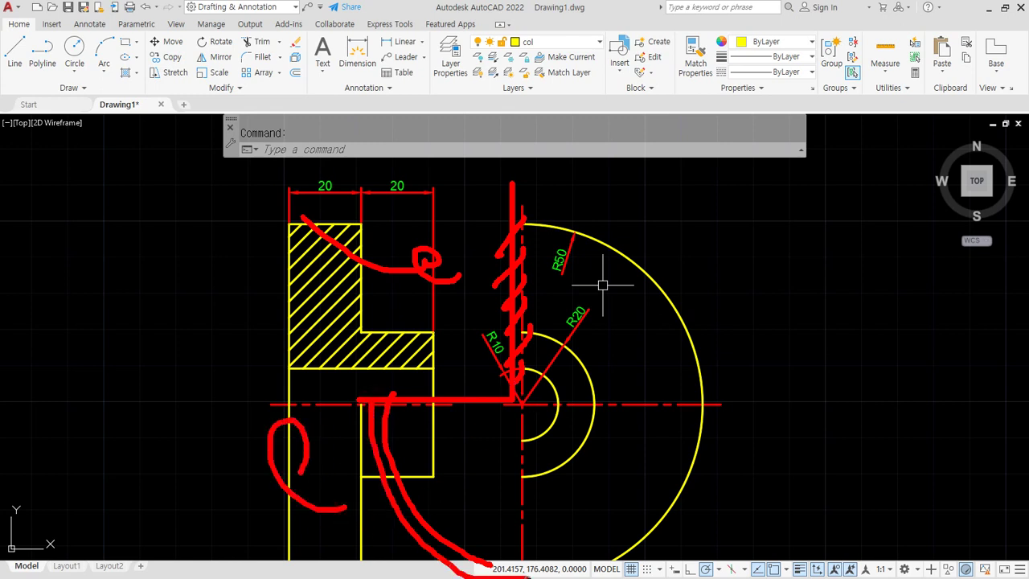
key(Escape)
key(ctrl+2)
mouse_move(346, 383)
mouse_down()
mouse_move(254, 210)
mouse_move(390, 376)
mouse_up()
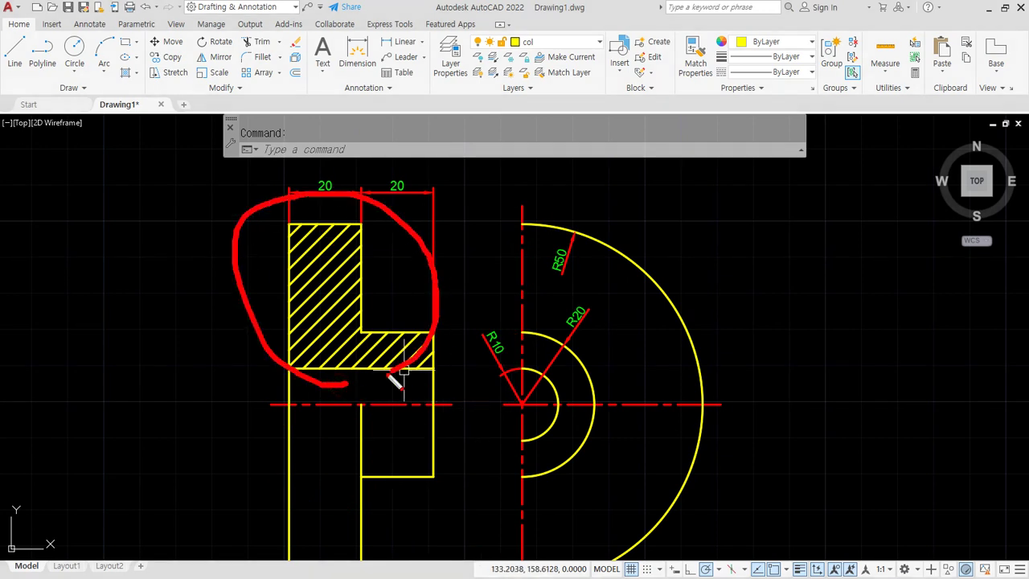
mouse_move(375, 519)
mouse_down()
mouse_move(338, 439)
mouse_move(372, 531)
mouse_up()
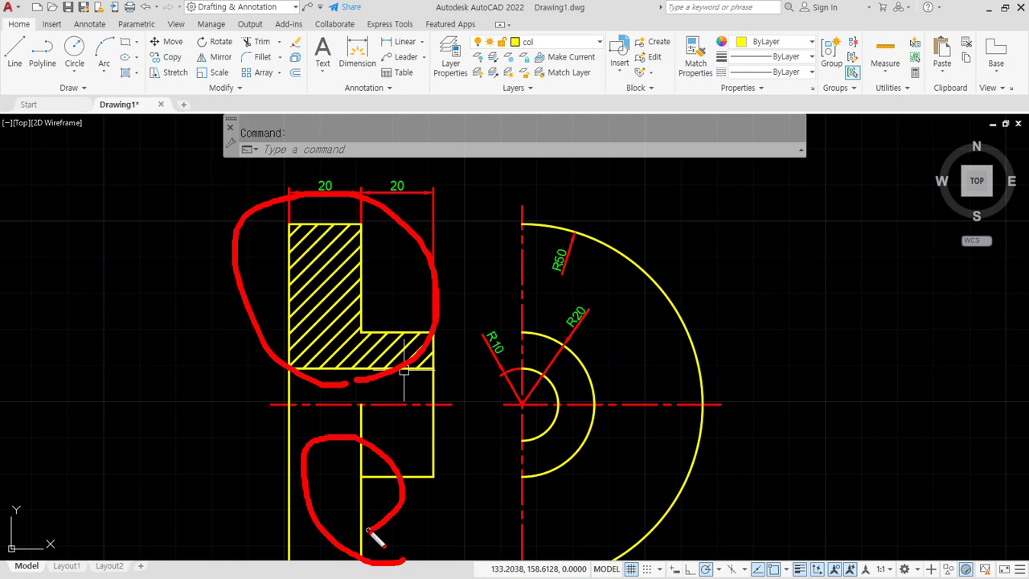
key(Escape)
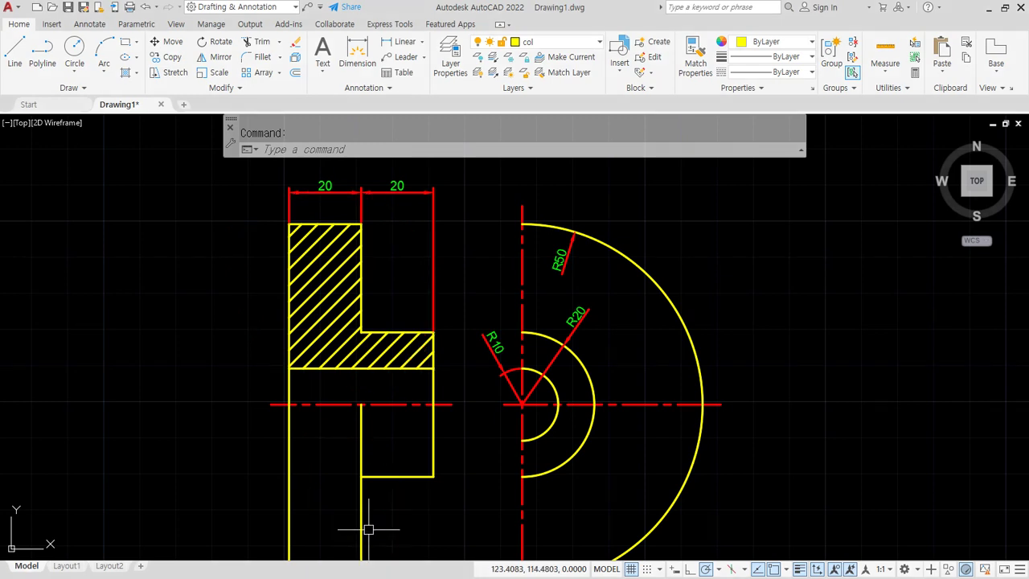
text(z)
key(Return)
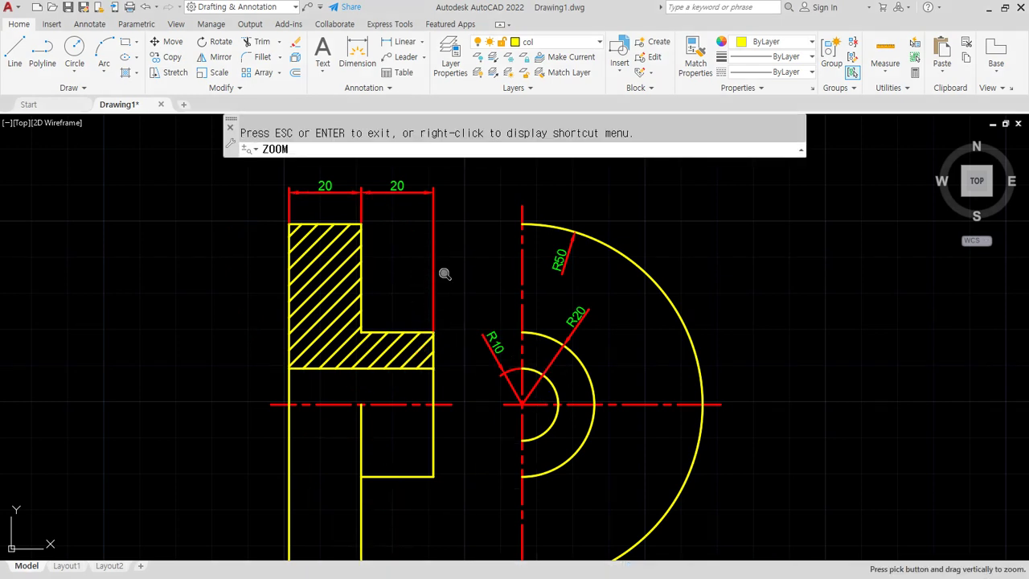
drag(445, 275, 443, 299)
middle_drag(456, 360, 458, 328)
key(Escape)
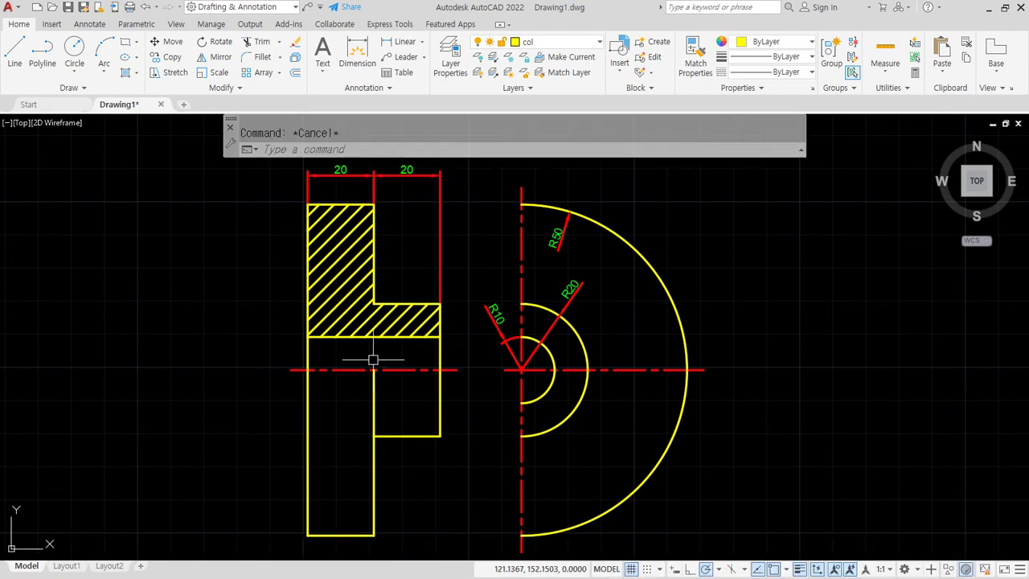
Create a new layer named hat.
text(la)
key(Return)
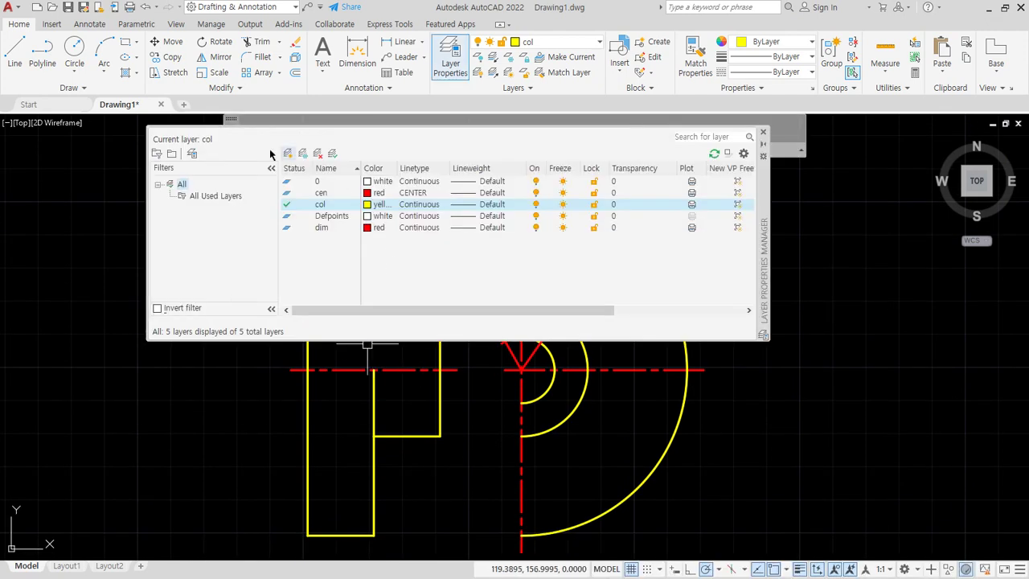
click(288, 153)
text(h)
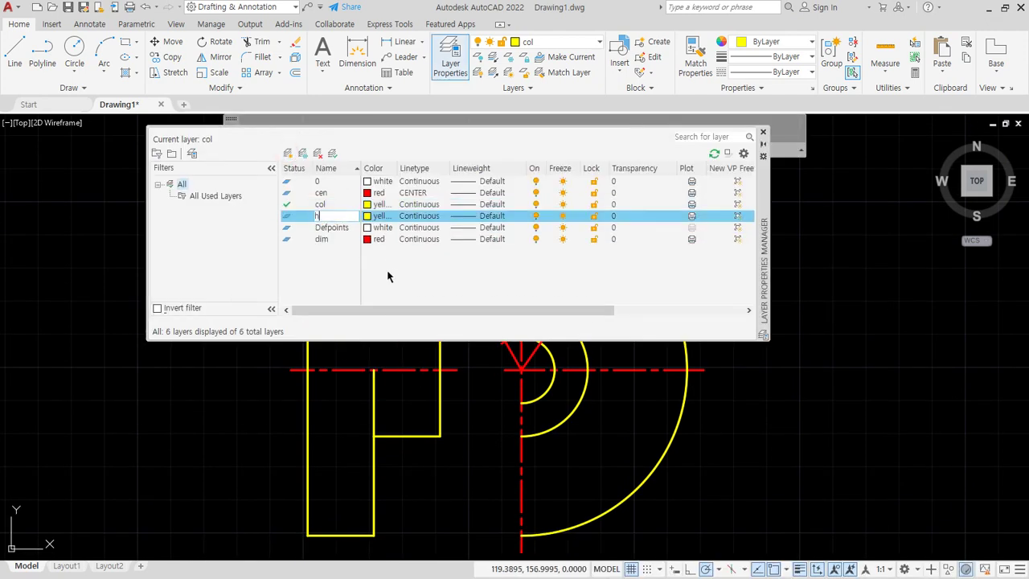
text(at)
key(Return)
Set the hat layer's colour to index colour 171 and close the layer properties.
click(372, 217)
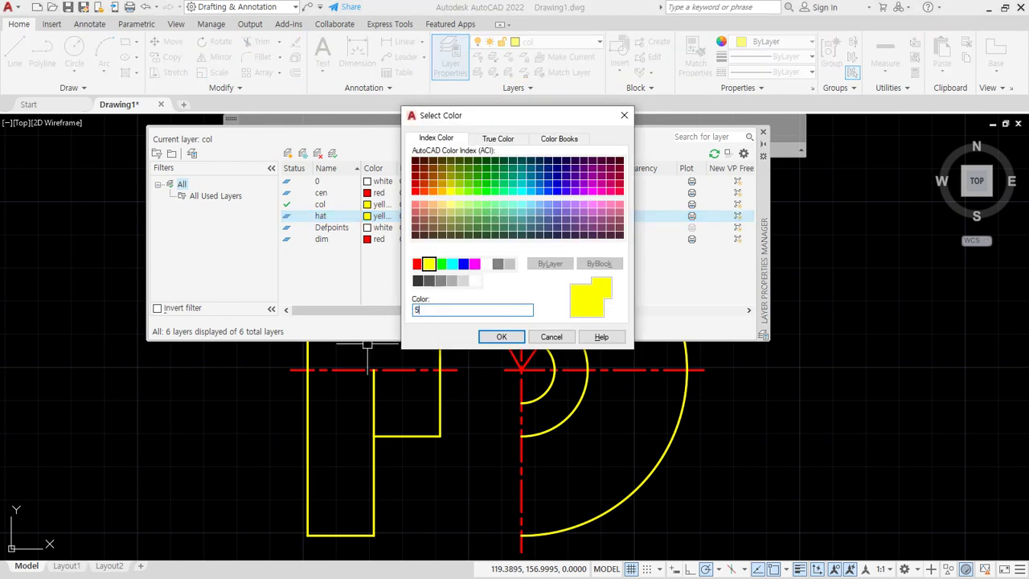
key(Return)
click(378, 217)
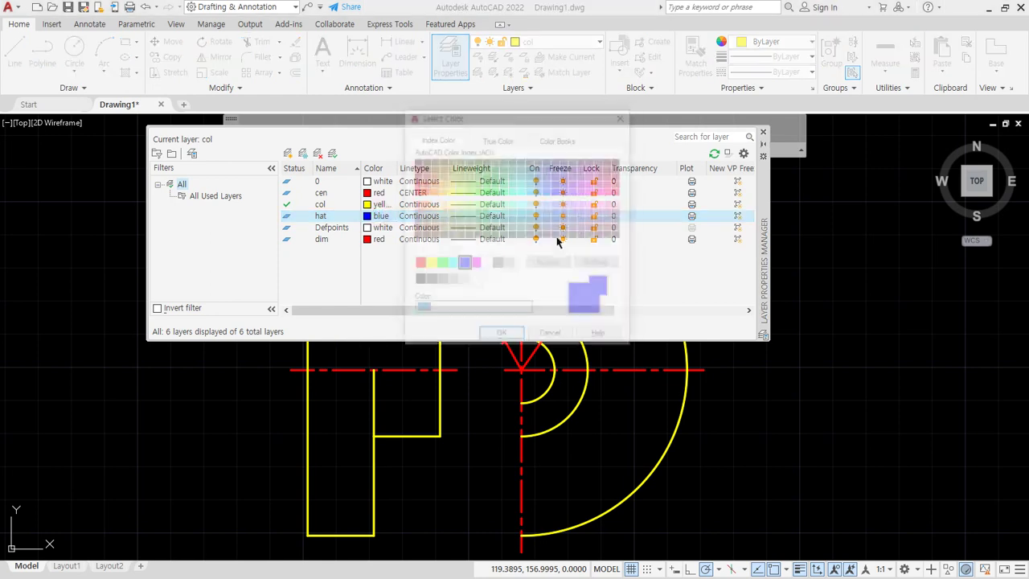
click(554, 204)
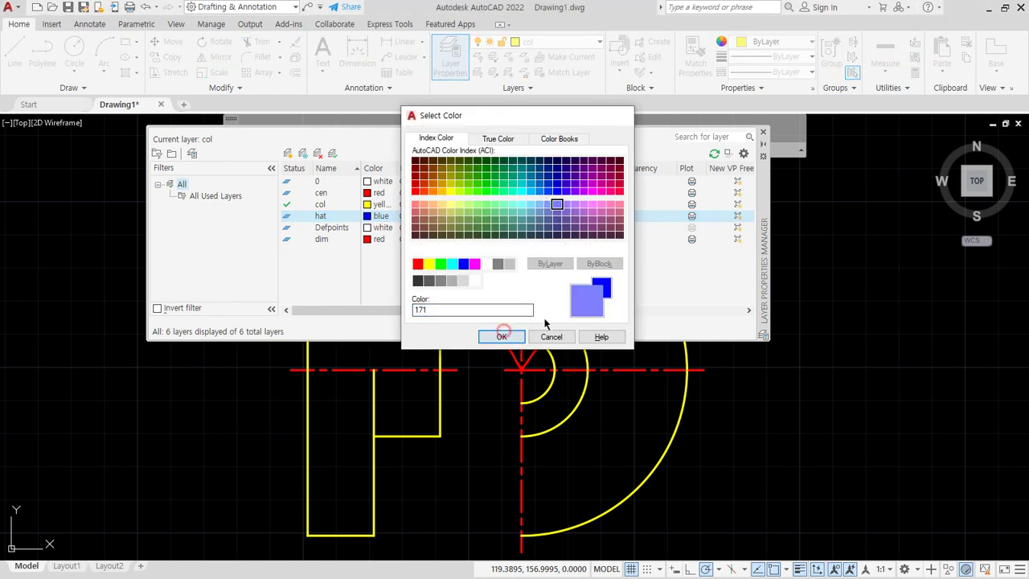
click(501, 336)
click(764, 133)
Move the L-shaped section hatch from the col layer to the hat layer.
click(341, 301)
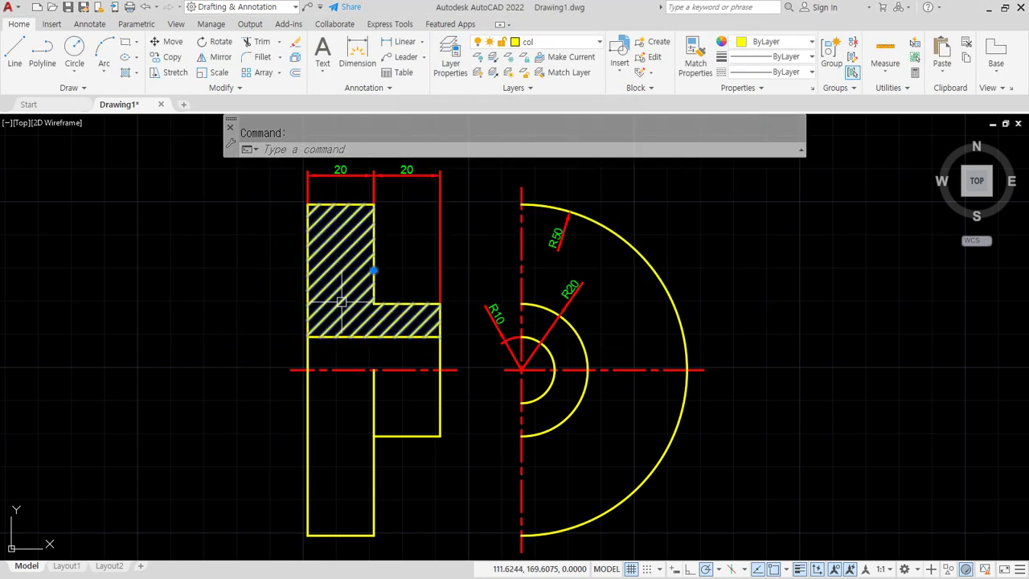
click(475, 87)
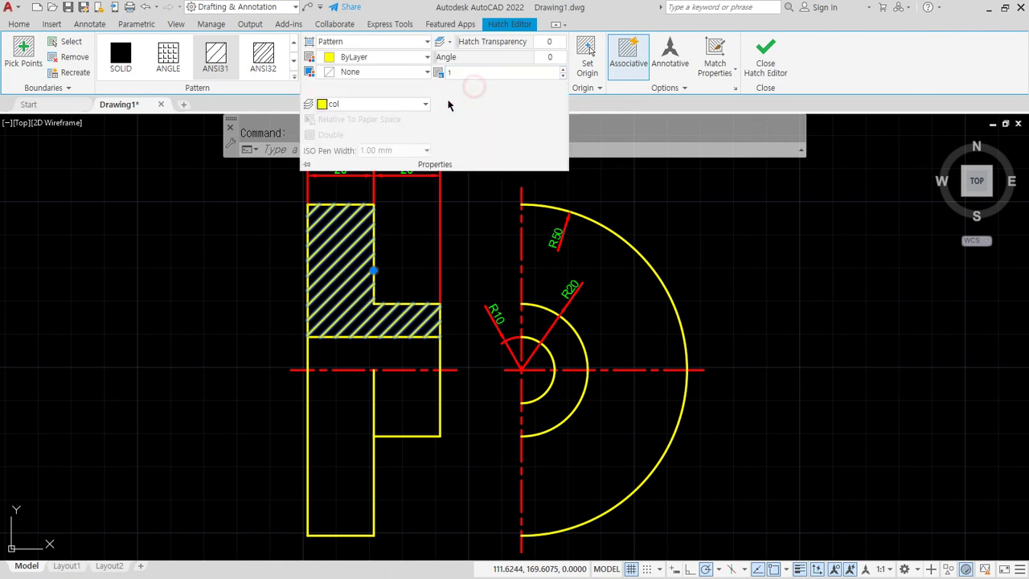
click(399, 101)
click(346, 202)
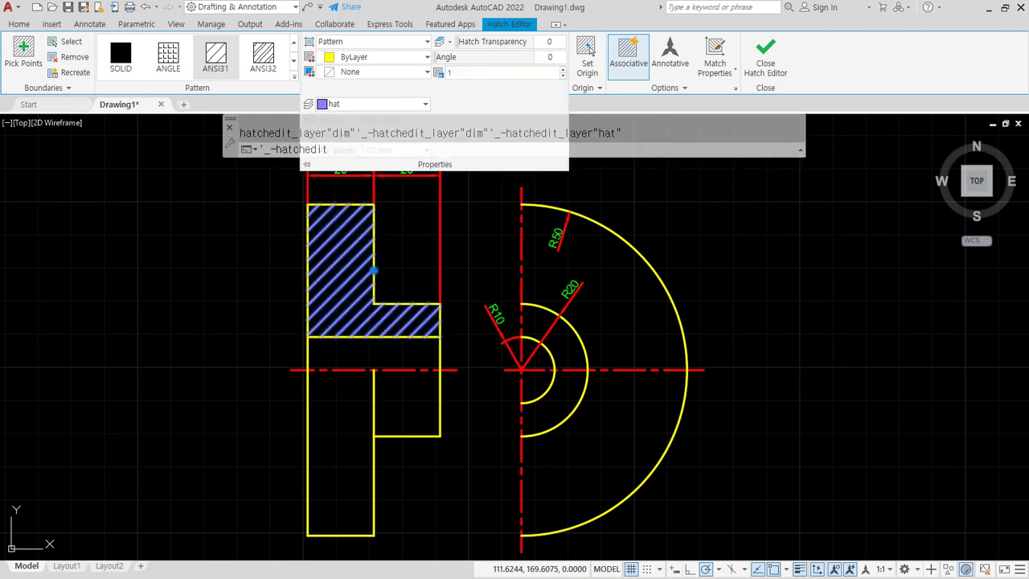
key(Escape)
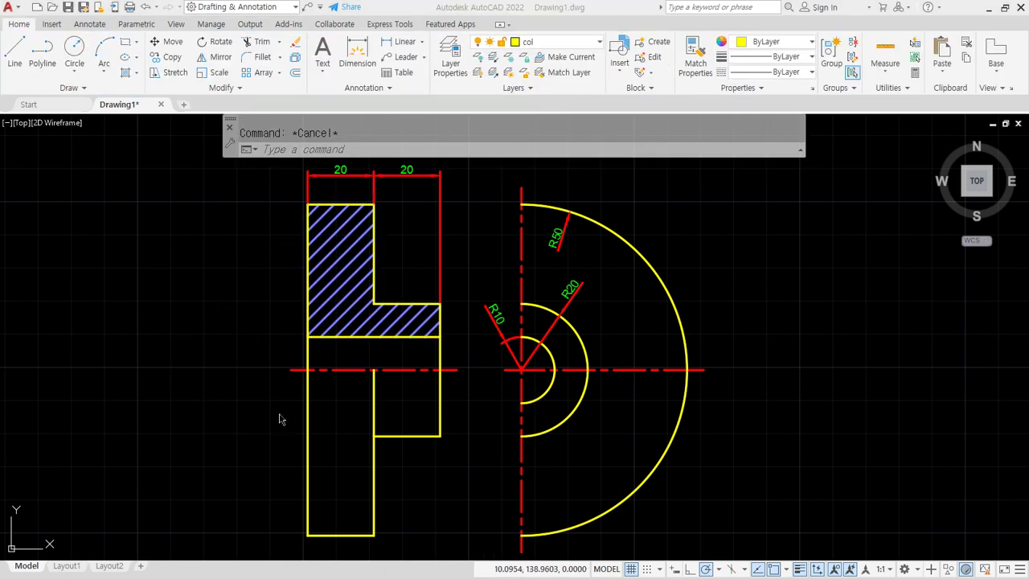
mouse_move(264, 313)
mouse_down()
mouse_move(225, 380)
mouse_move(274, 309)
mouse_up()
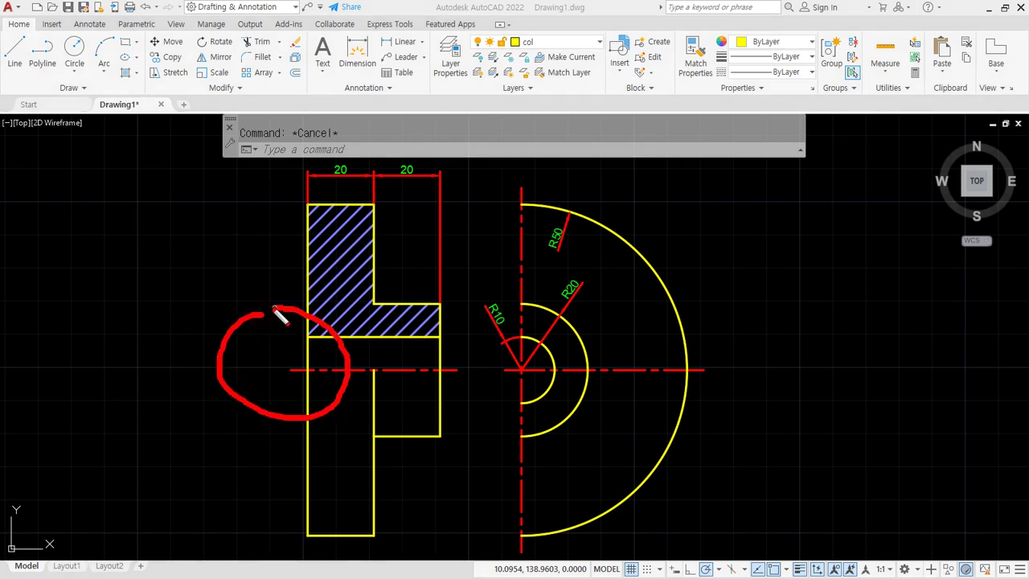
key(ctrl+z)
drag(505, 337, 532, 394)
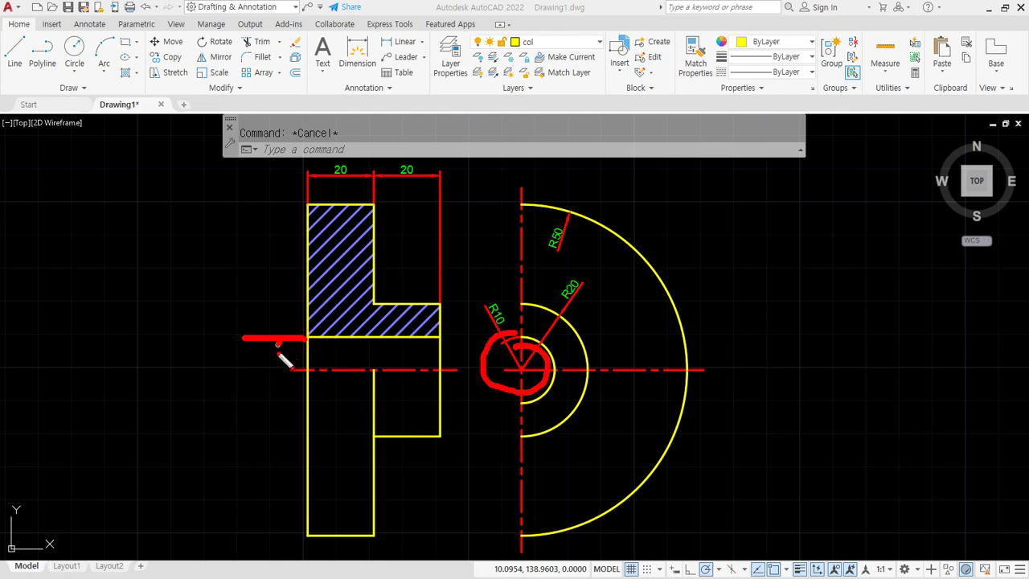
mouse_move(279, 344)
mouse_down()
mouse_move(275, 398)
mouse_move(400, 403)
mouse_move(315, 414)
mouse_up()
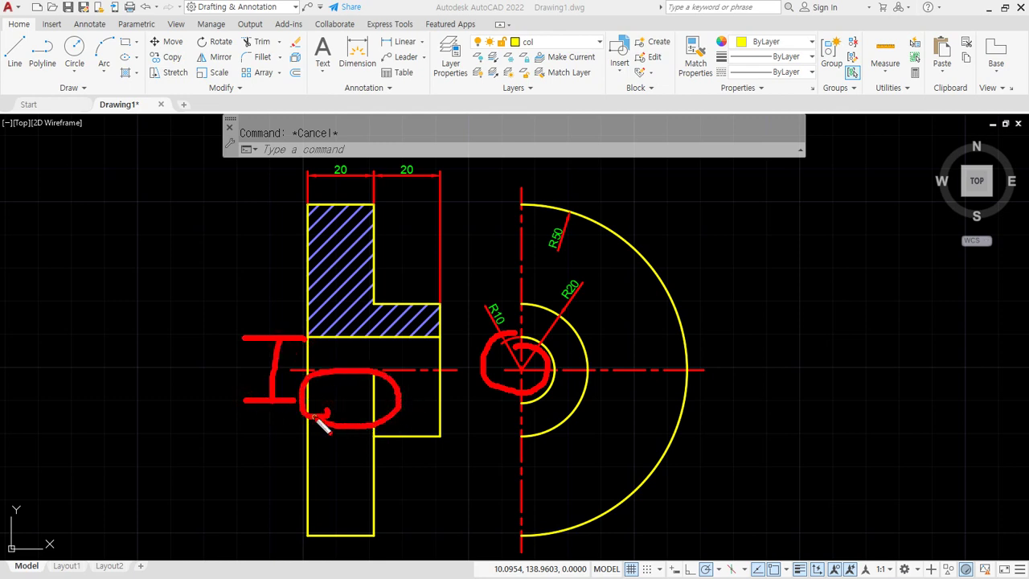
Offset the horizontal line under the hatched section 20 downward in the side view.
scroll(281, 351, up, 2)
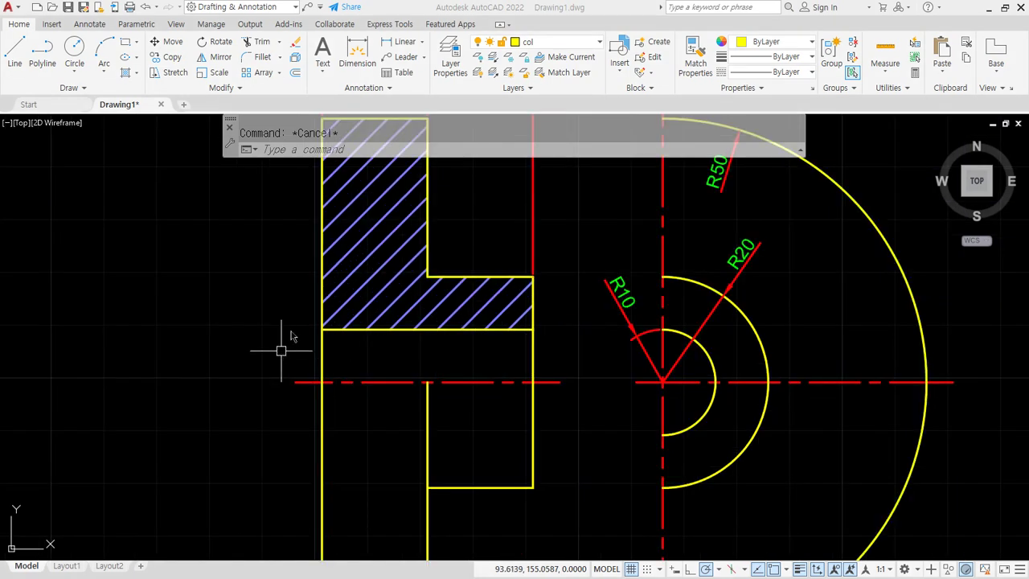
middle_drag(283, 351, 295, 328)
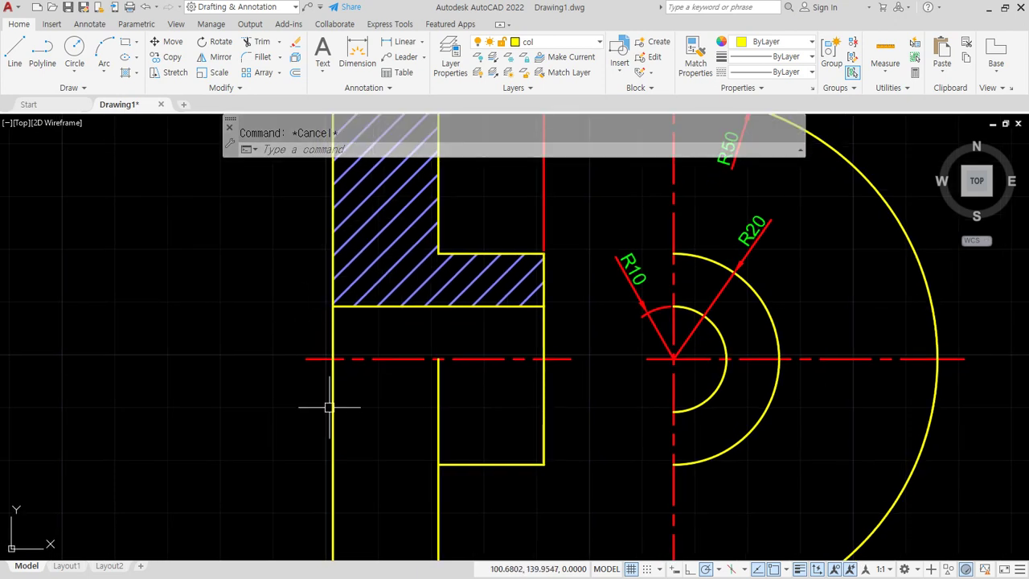
text(o)
key(Return)
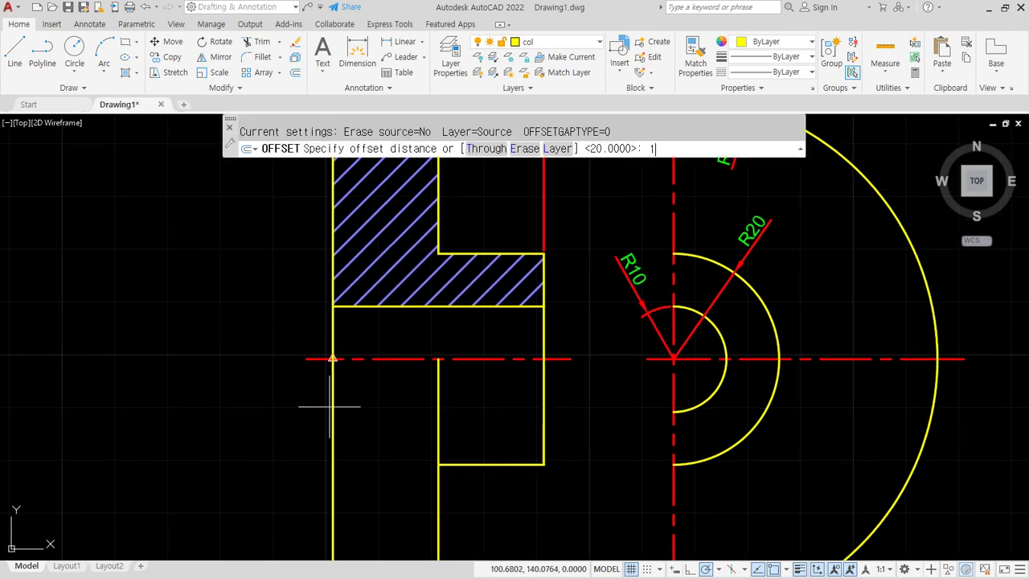
text(20)
key(Return)
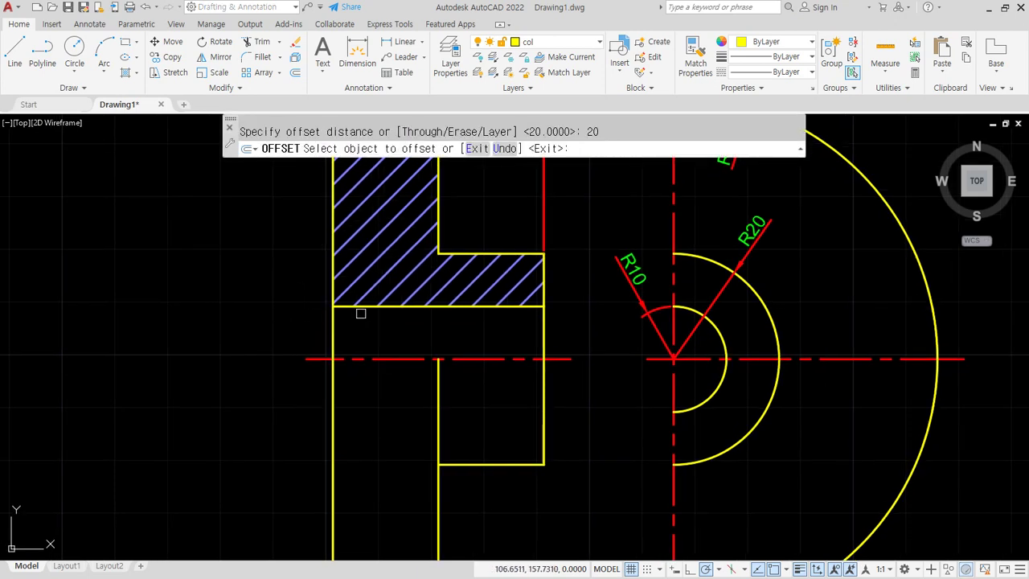
click(369, 310)
click(345, 491)
key(Return)
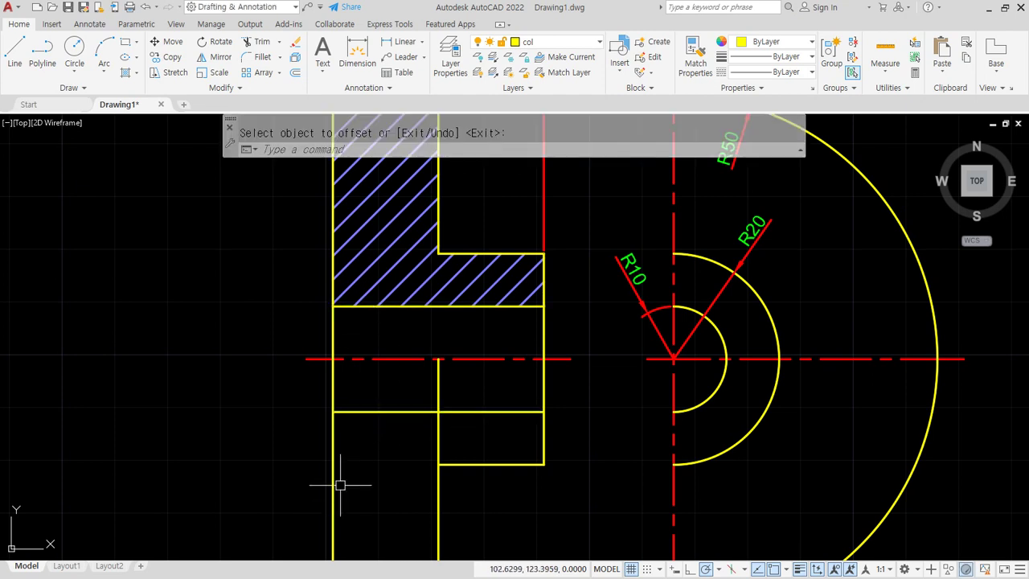
Add a vertical linear dimension outside the side view's left edge, from the hatch's lower corner to the offset line.
click(91, 24)
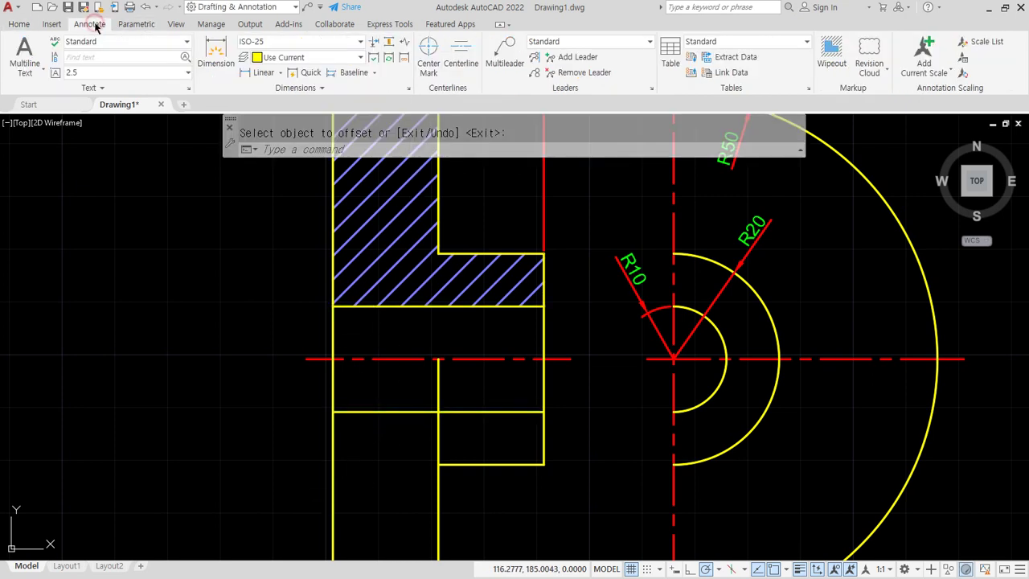
click(207, 68)
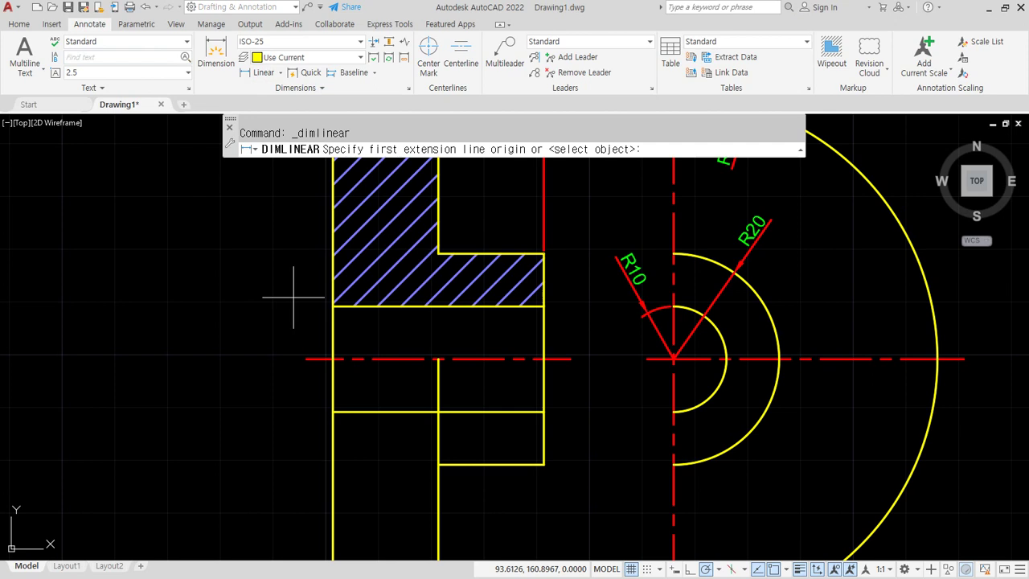
click(333, 306)
click(333, 411)
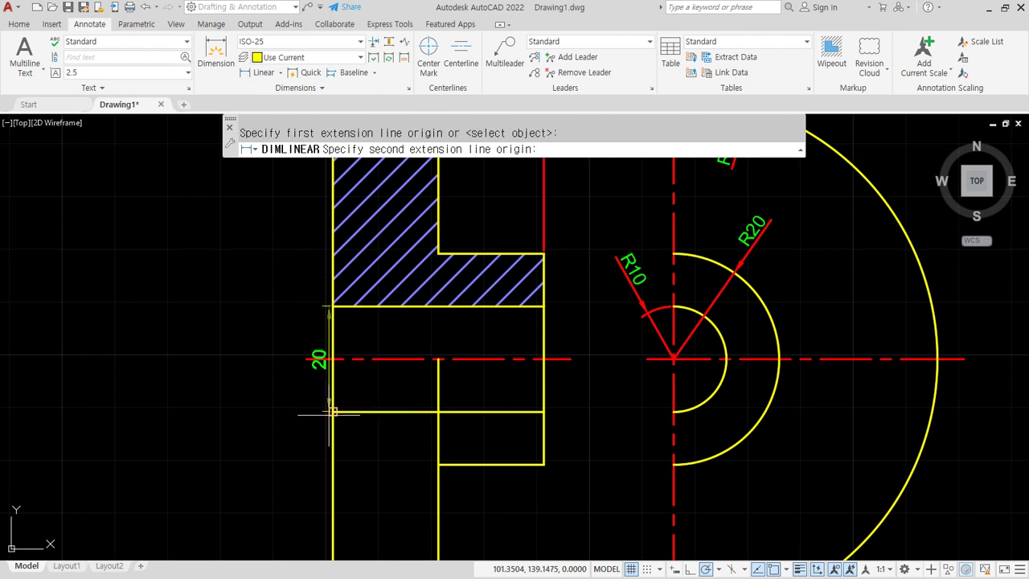
click(263, 386)
Match the properties of the R10 radius dimension onto the new vertical dimension.
text(ma)
key(Return)
click(650, 318)
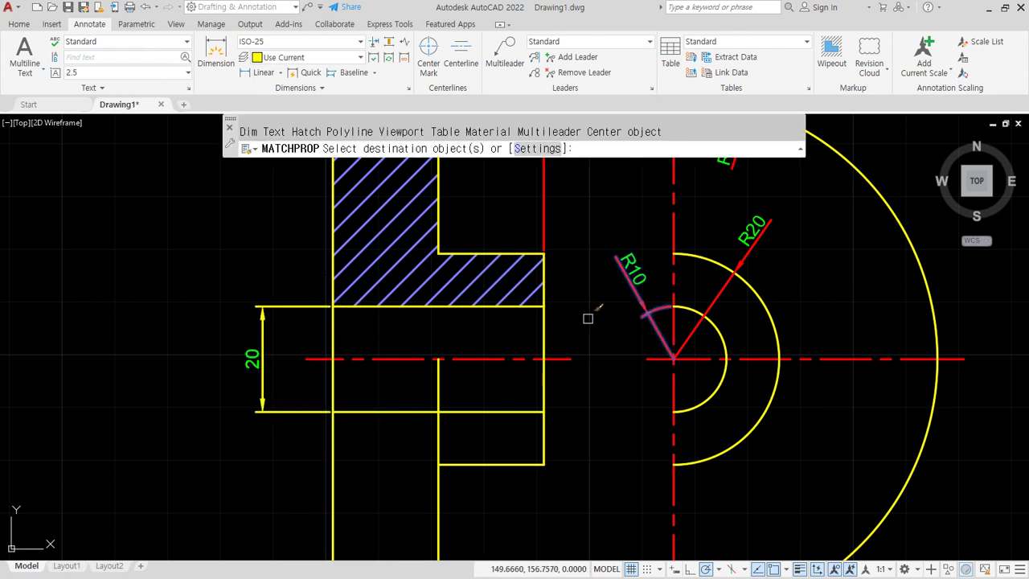
click(270, 322)
click(198, 417)
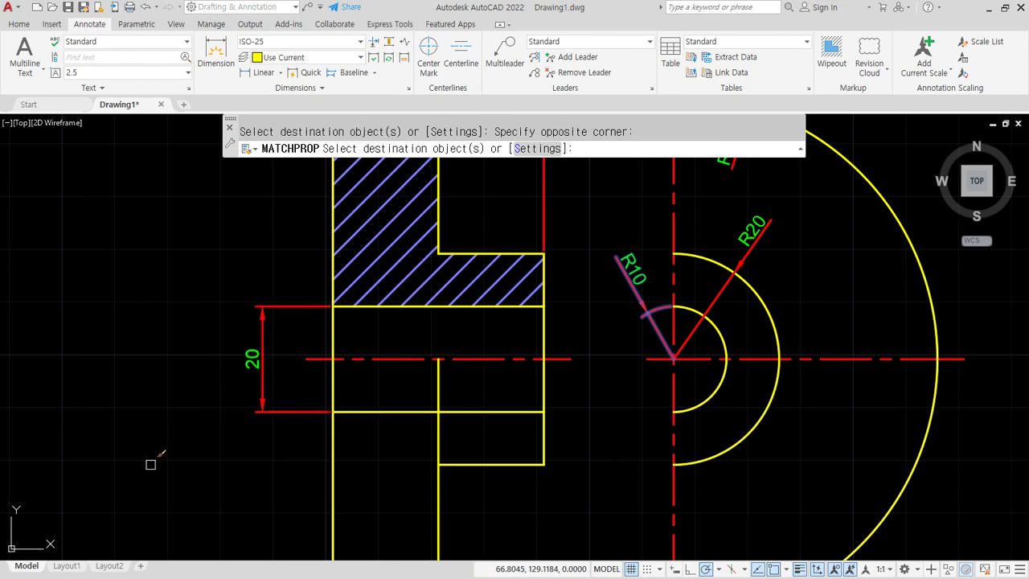
key(Return)
key(Escape)
Erase the offset line below the side view's centre line and undo the erasure.
click(367, 411)
key(Delete)
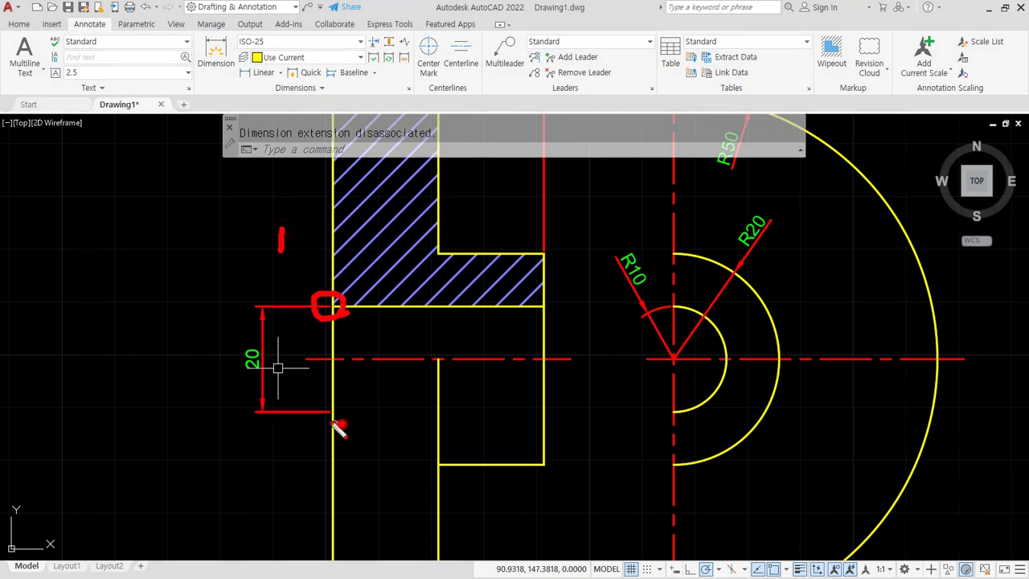
drag(332, 420, 333, 419)
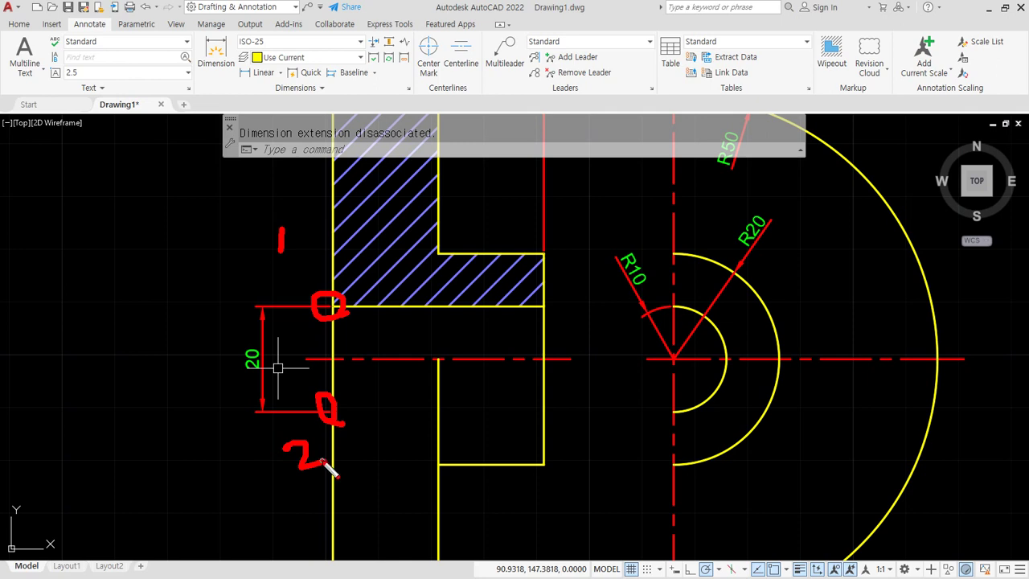
key(Escape)
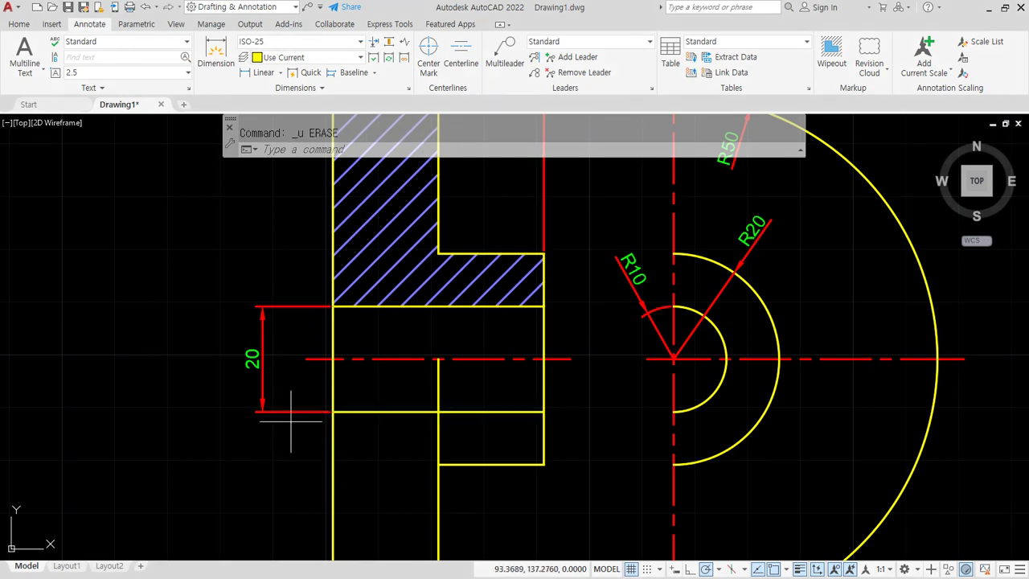
Delete the vertical dimension beside the side view's left edge.
click(262, 398)
click(247, 389)
key(Delete)
Dimension the vertical distance between the hatch's lower corner and the offset line, picking the upper point first, outside the left edge.
click(259, 72)
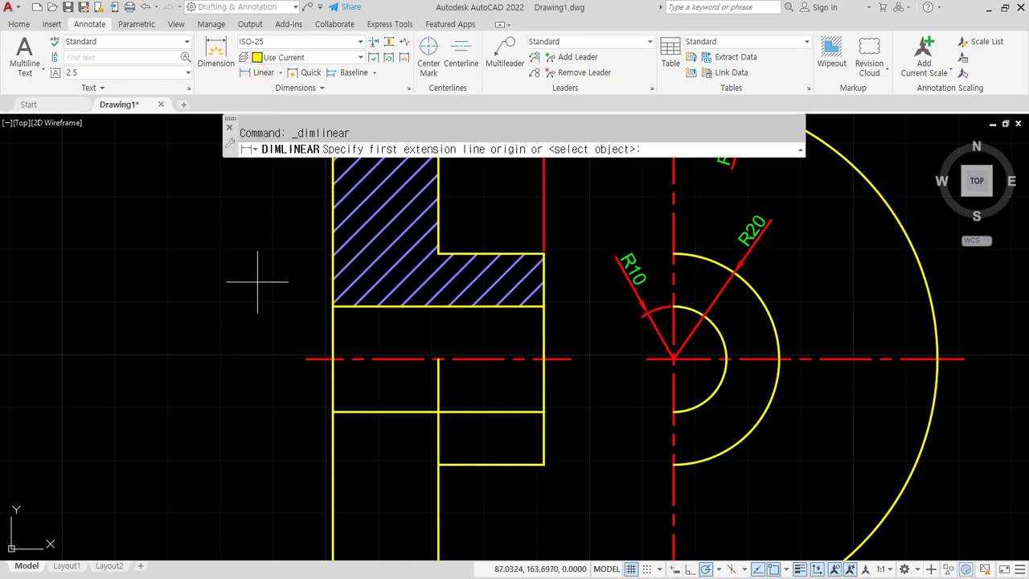
click(331, 306)
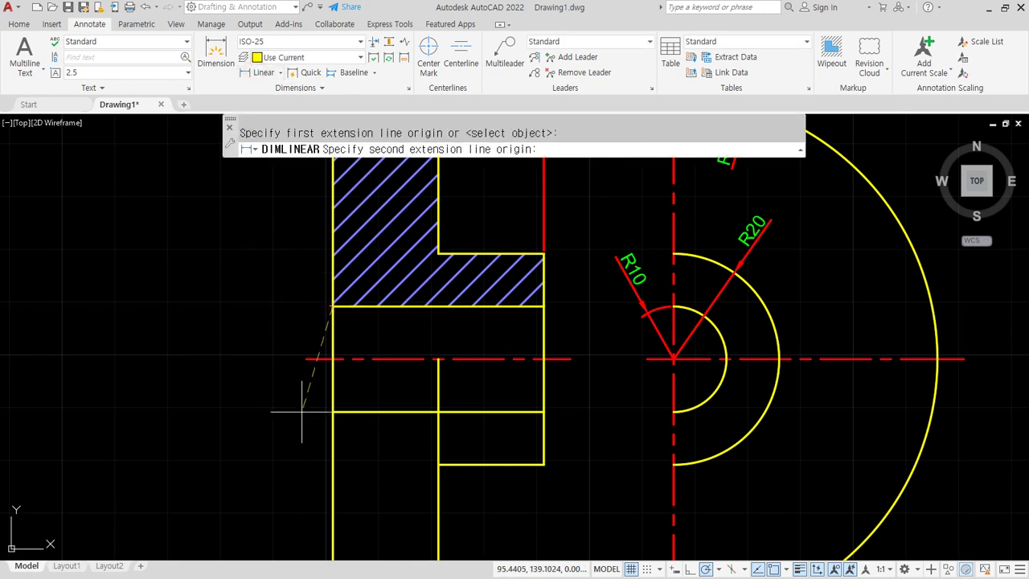
click(332, 412)
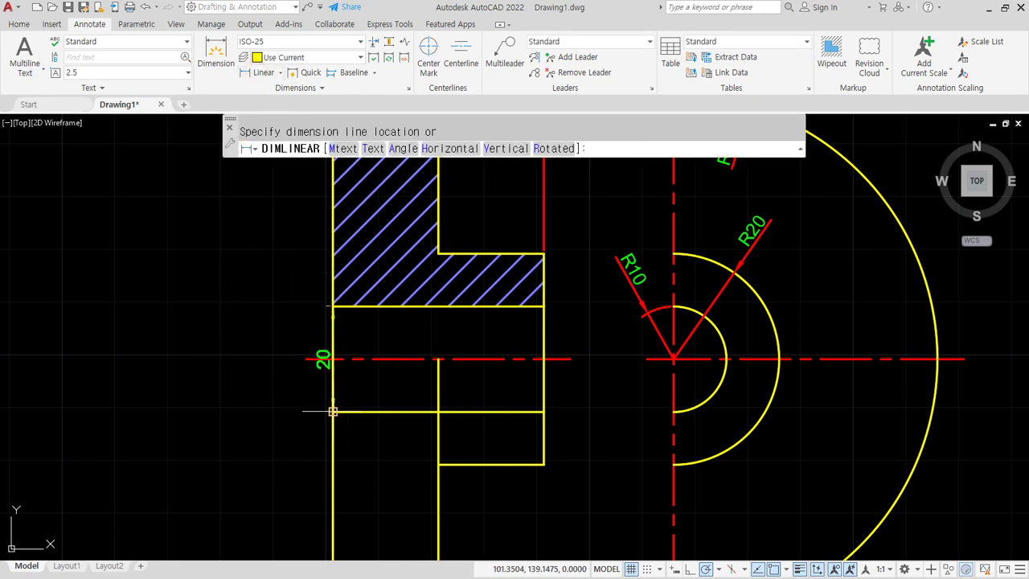
click(279, 403)
Copy the R10 radius dimension's properties to the vertical dimension at the side view's left edge.
text(ma)
key(Return)
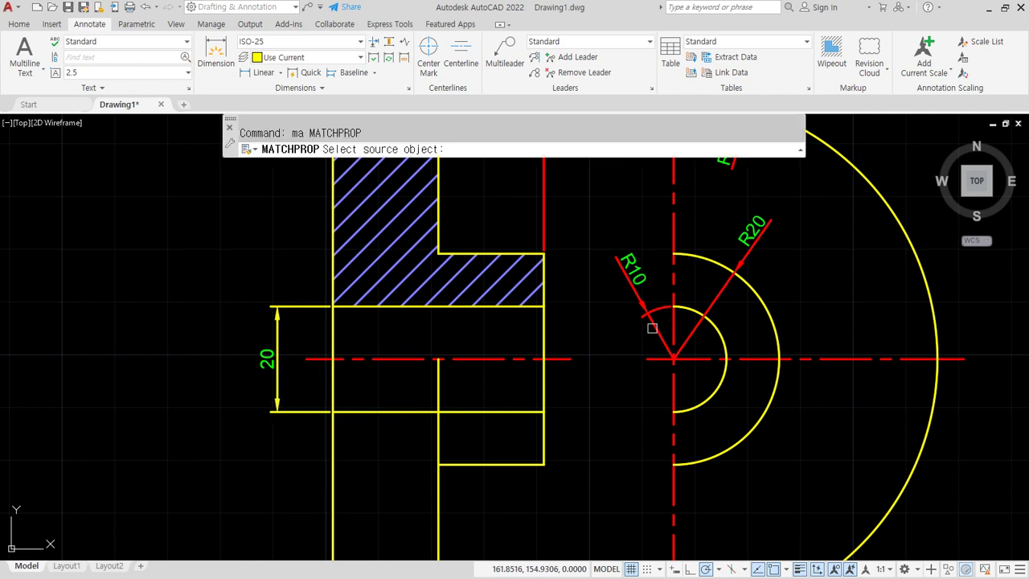
click(652, 325)
click(288, 299)
click(241, 333)
key(Return)
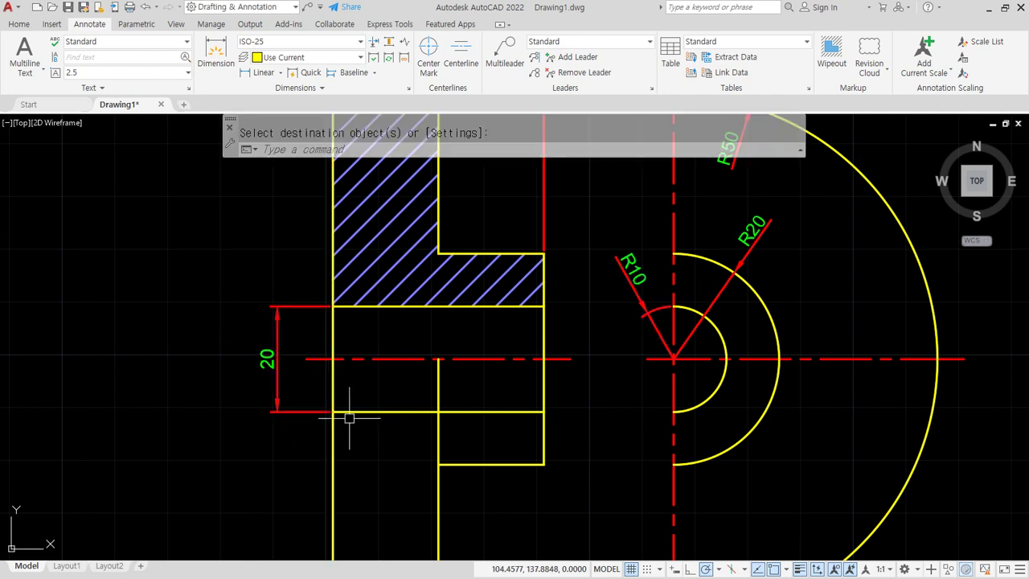
Delete the offset line below the side view's centre line, keeping the vertical dimension.
click(382, 426)
click(356, 400)
key(Delete)
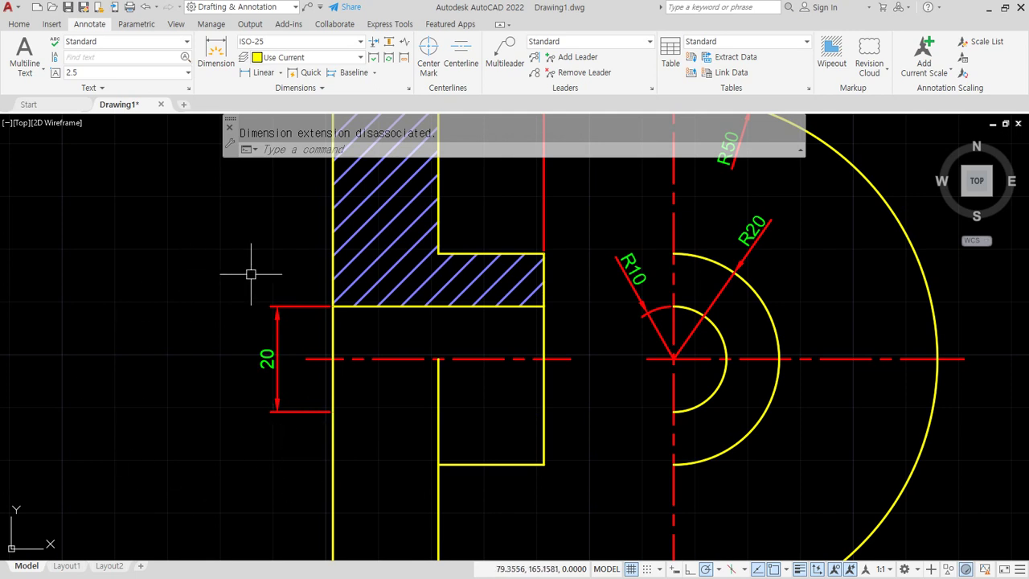
Open the object properties palette beside the vertical dimension.
key(ctrl+1)
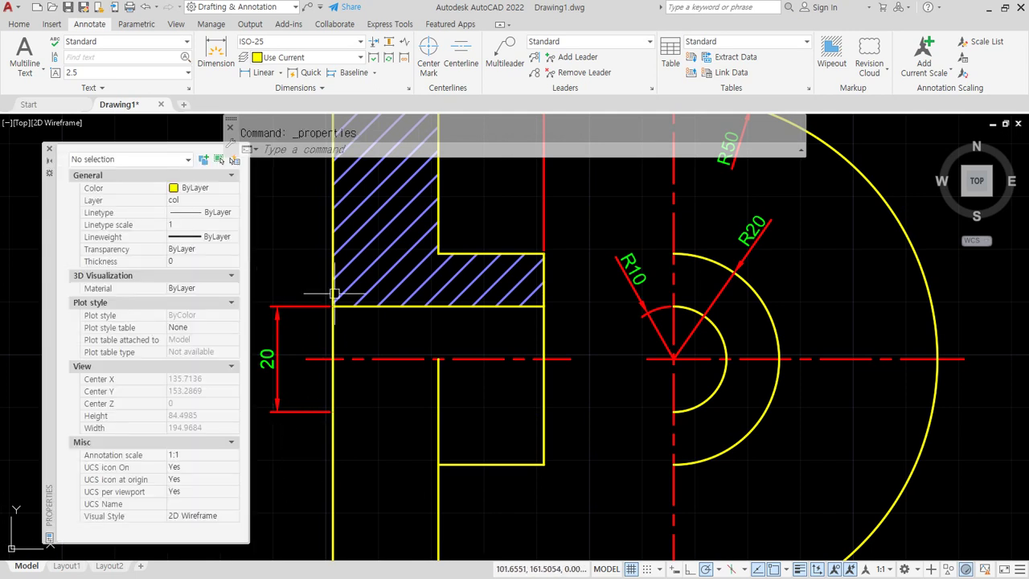
middle_drag(333, 292, 468, 243)
scroll(468, 243, up, 4)
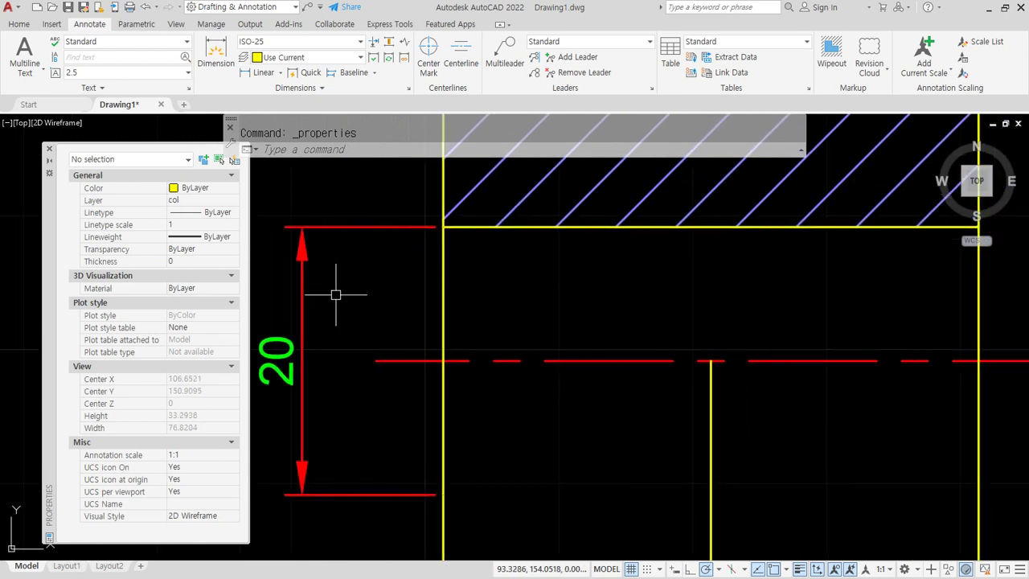
middle_drag(362, 292, 340, 294)
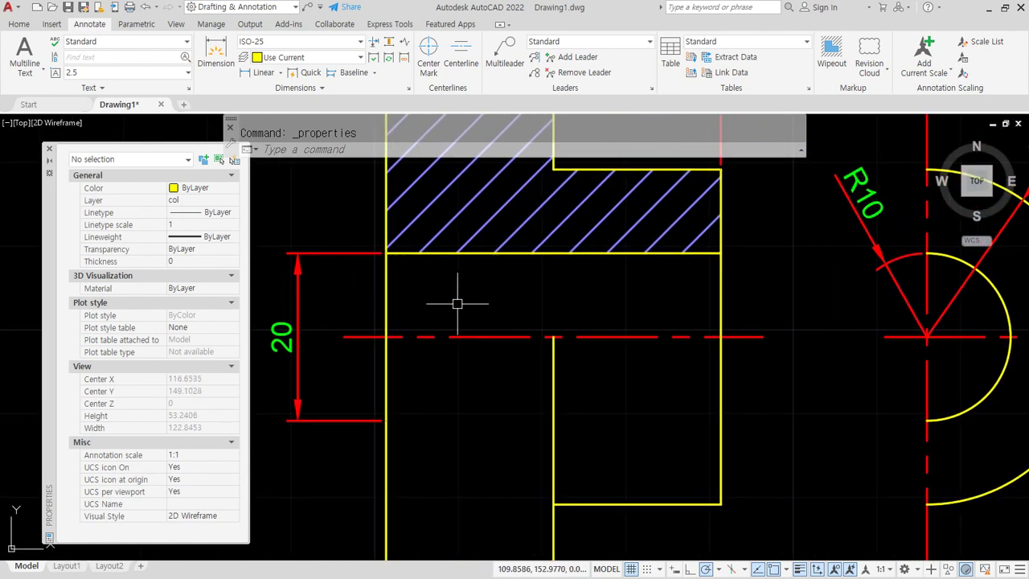
middle_drag(400, 287, 414, 287)
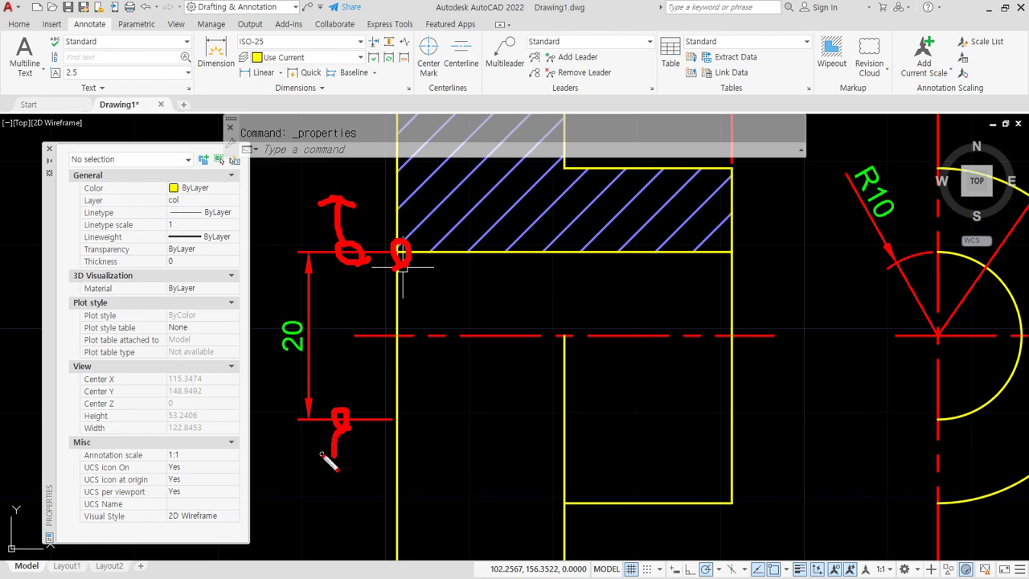
drag(322, 454, 354, 456)
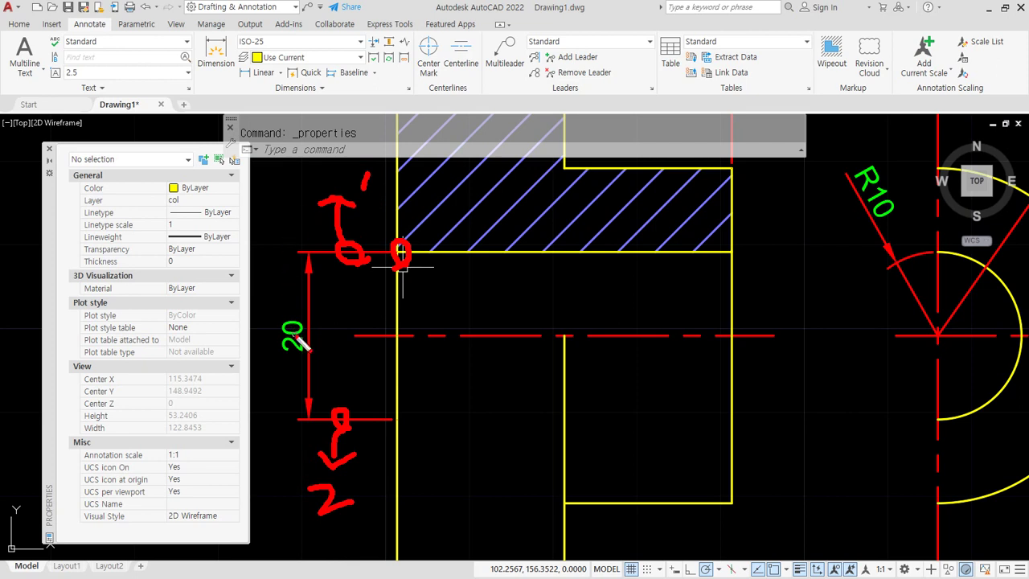
drag(240, 335, 563, 336)
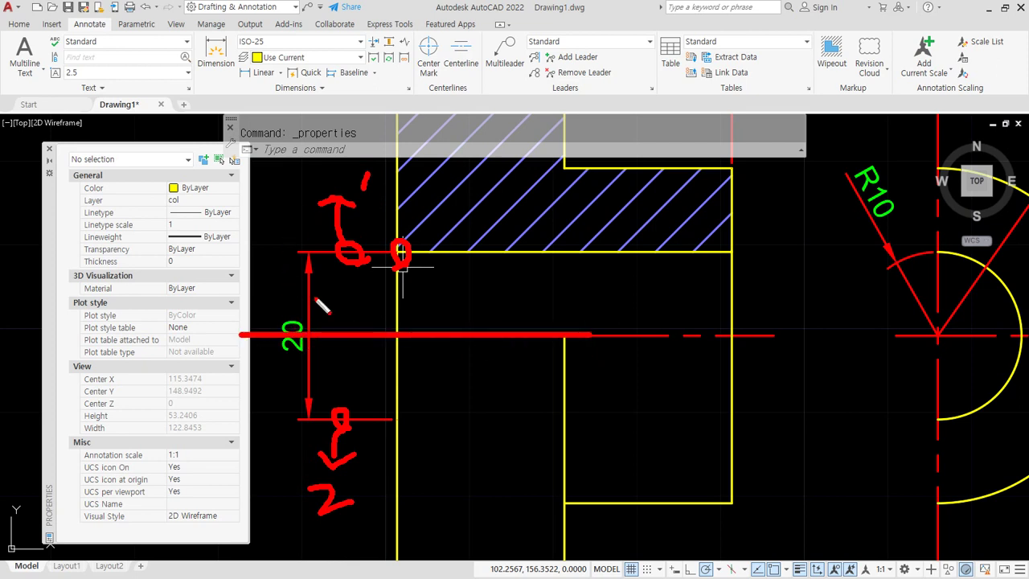
drag(316, 302, 279, 249)
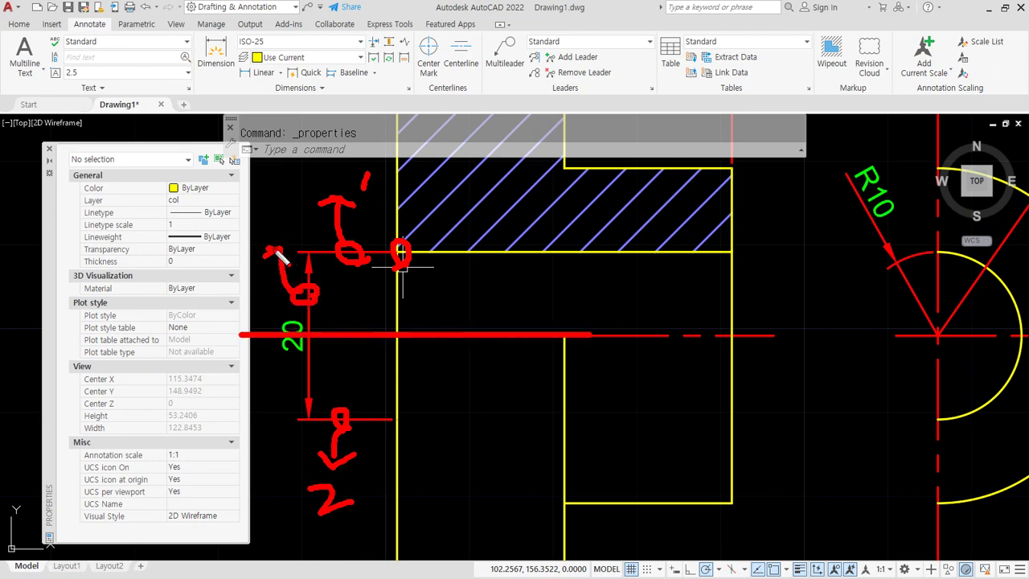
drag(306, 374, 312, 371)
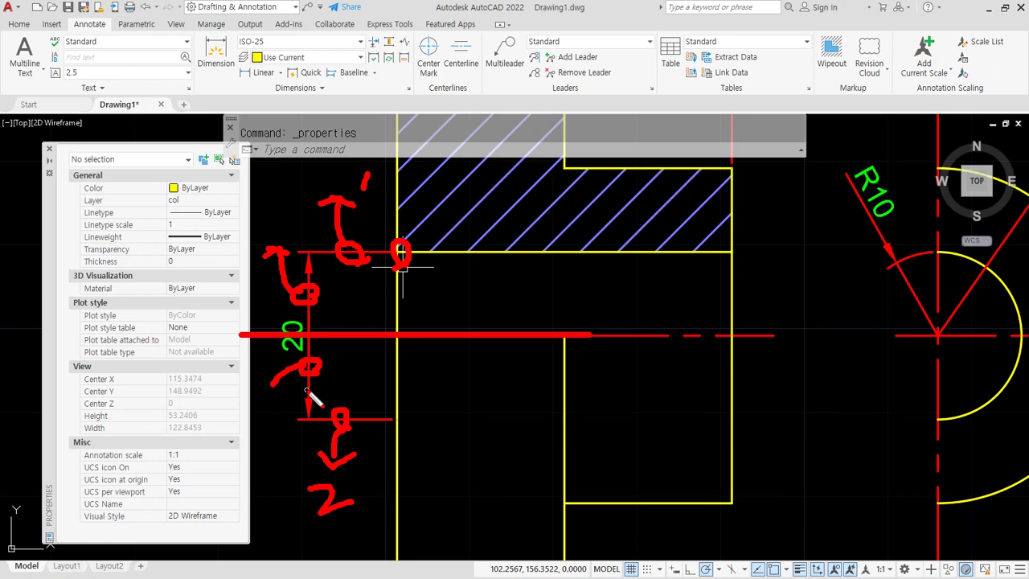
key(e)
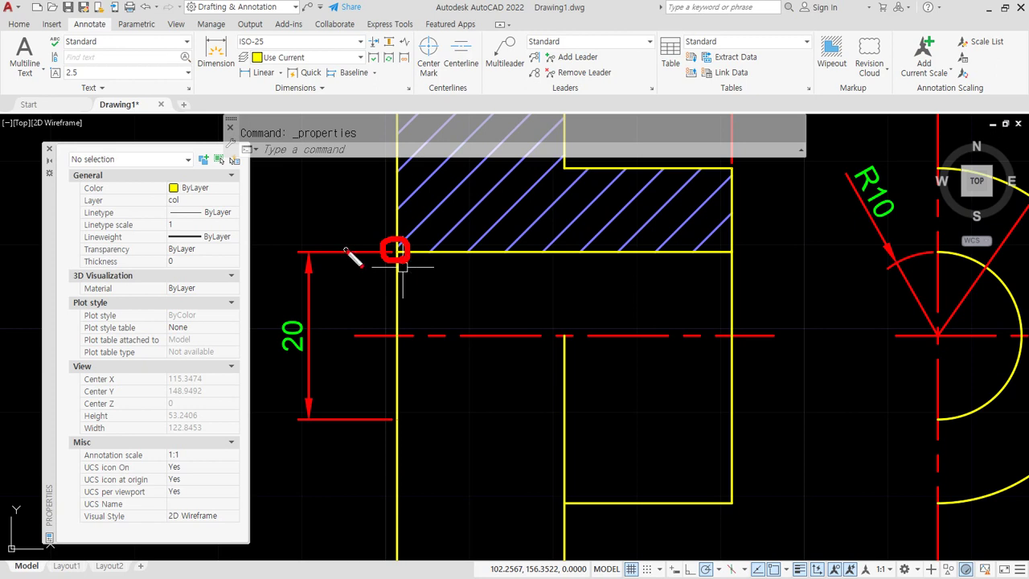
drag(346, 249, 337, 207)
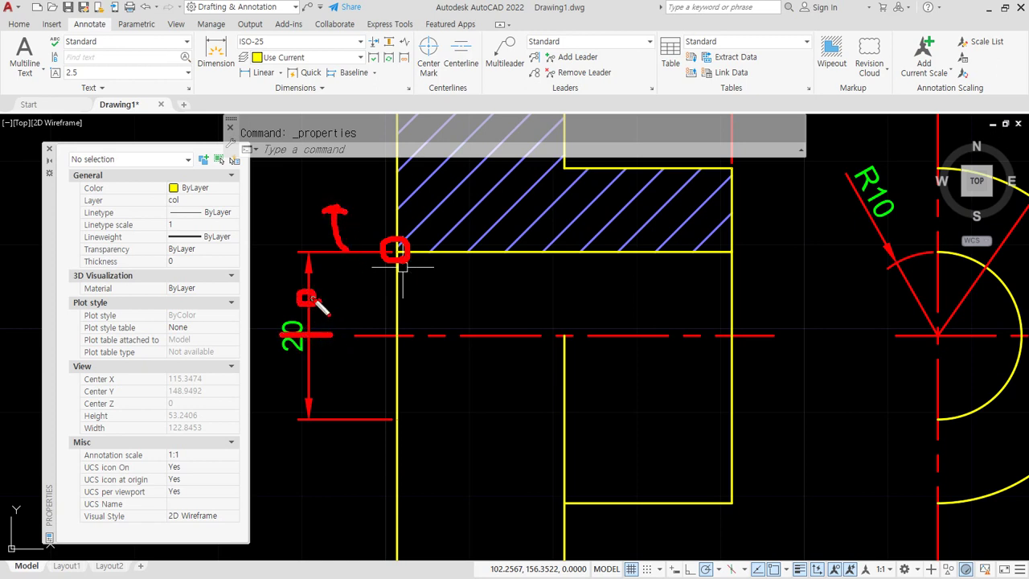
drag(312, 299, 270, 269)
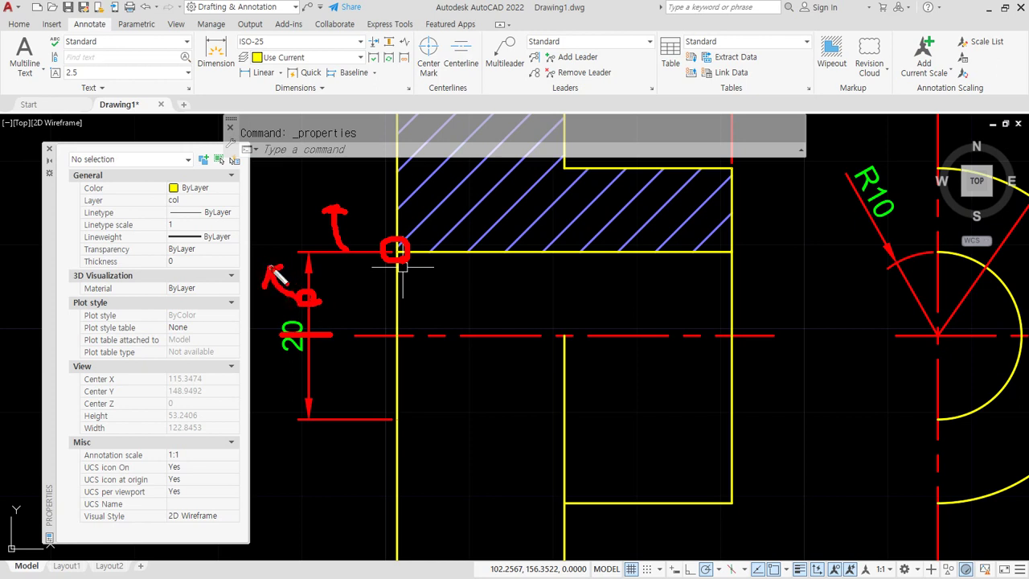
key(e)
mouse_move(362, 450)
mouse_down()
mouse_move(340, 455)
mouse_move(278, 363)
mouse_move(366, 345)
mouse_move(412, 434)
mouse_move(314, 458)
mouse_up()
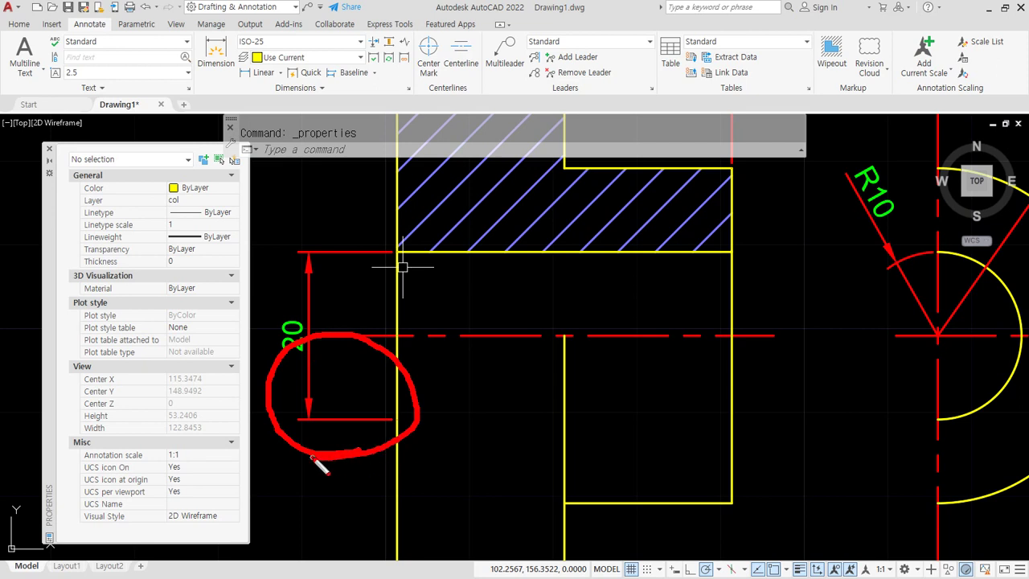
key(Escape)
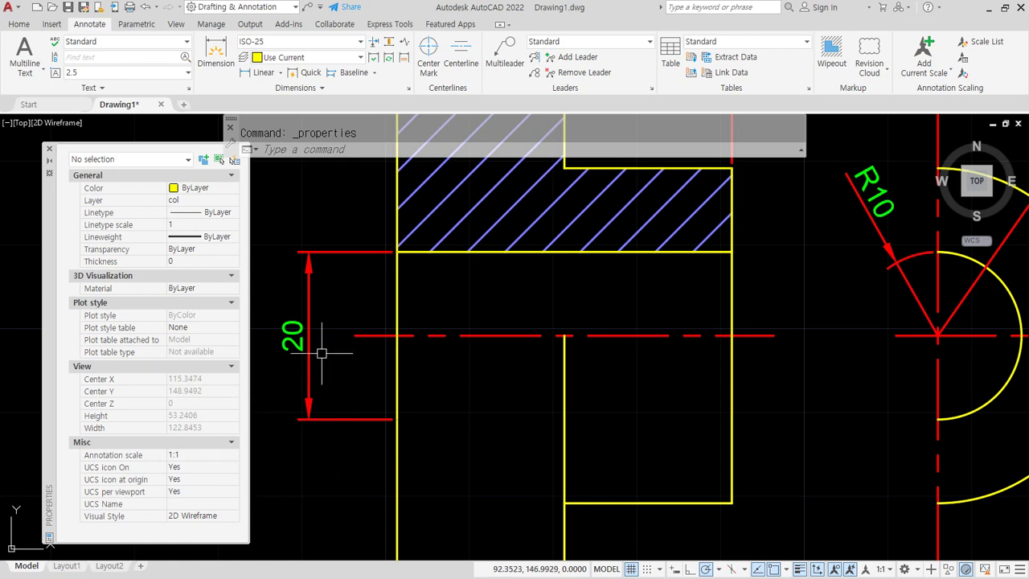
middle_drag(324, 433, 385, 406)
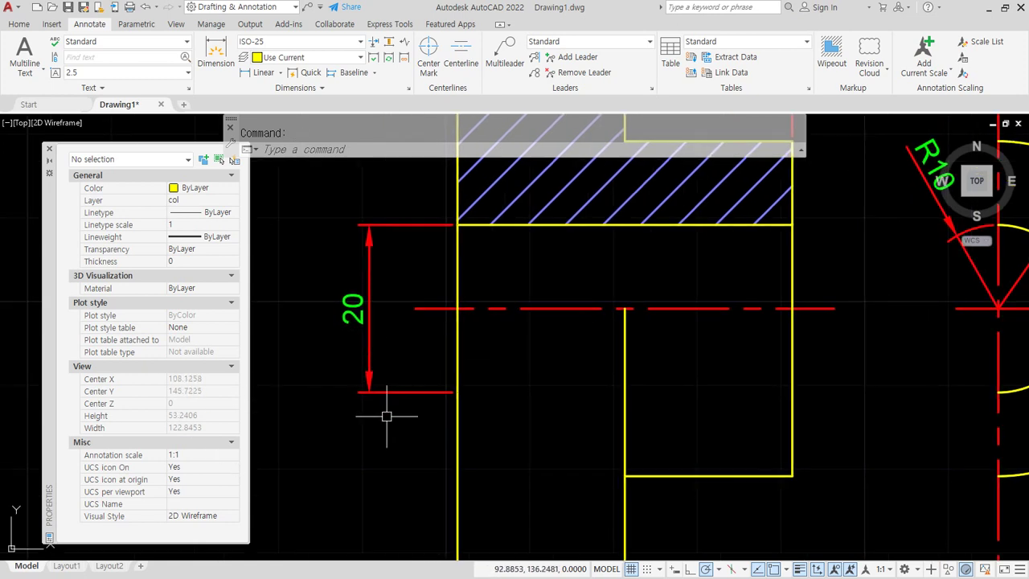
key(ctrl+2)
mouse_move(371, 419)
mouse_down()
mouse_move(323, 370)
mouse_move(373, 306)
mouse_move(479, 364)
mouse_move(414, 437)
mouse_up()
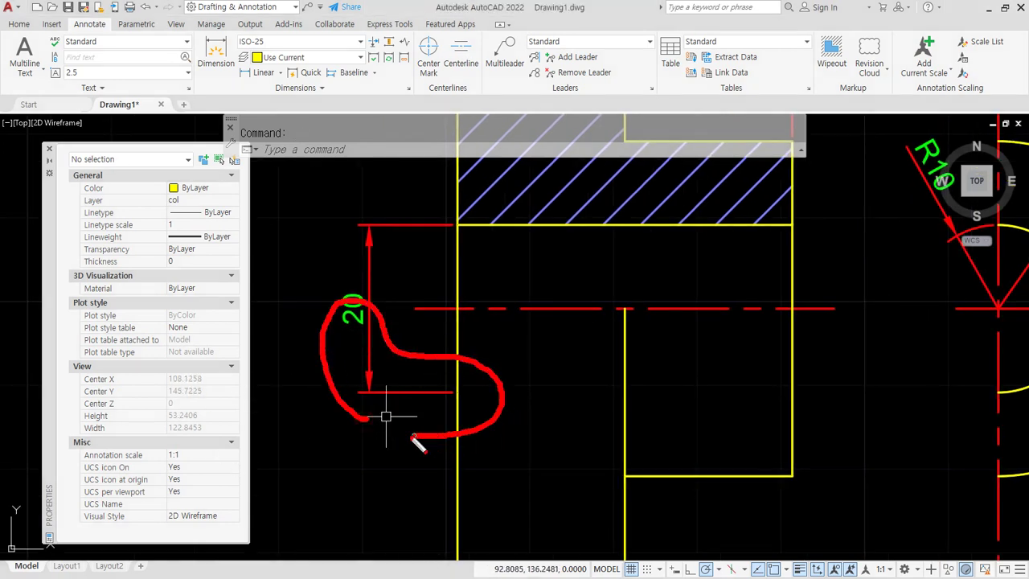
key(Escape)
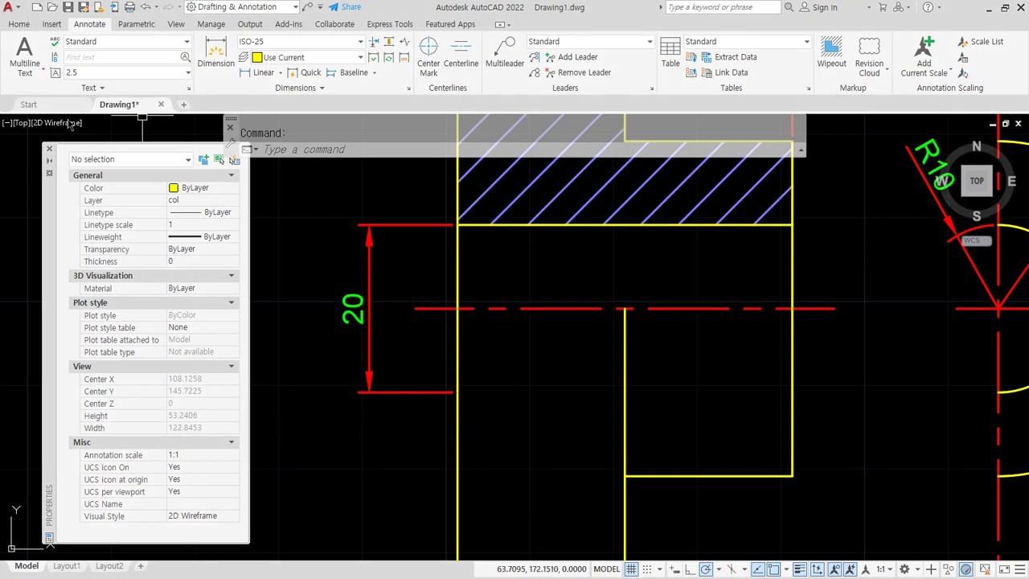
Turn off dimension line 2 of the vertical dimension at the half-section view's left edge.
drag(49, 265, 64, 231)
click(378, 316)
click(323, 356)
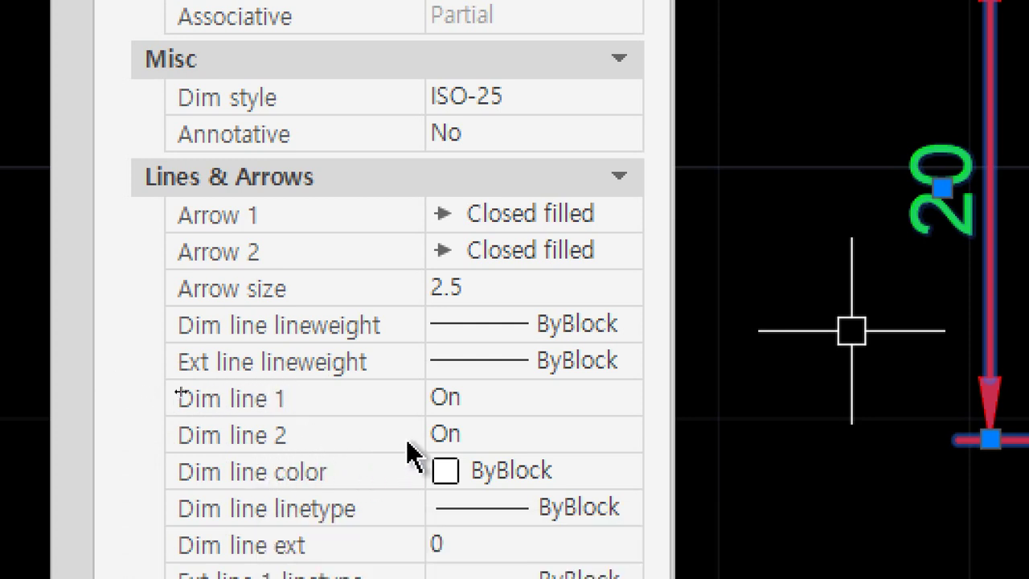
click(531, 440)
click(530, 440)
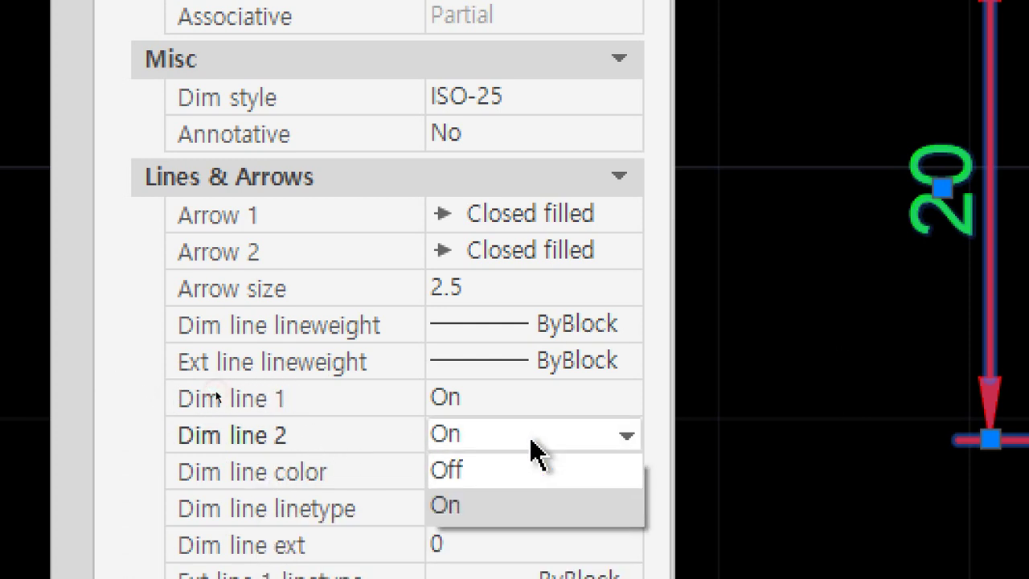
click(502, 478)
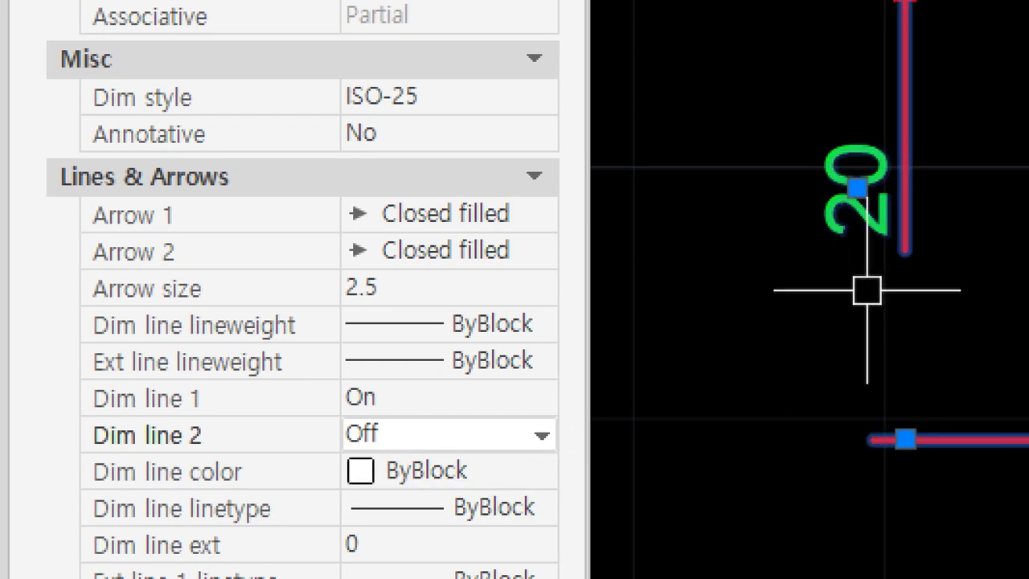
Turn off extension line 2 of the same vertical dimension and deselect it.
scroll(327, 370, down, 2)
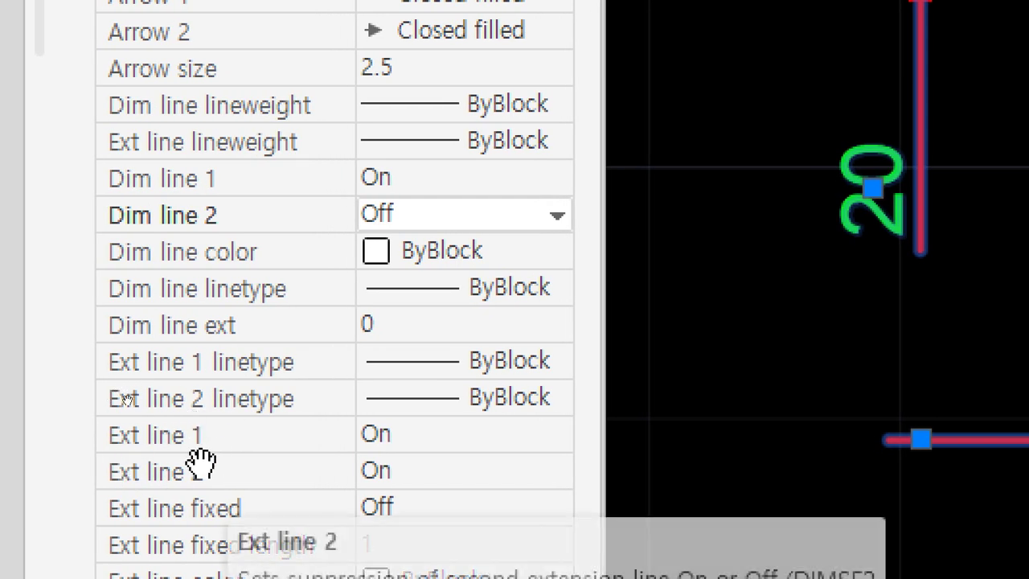
click(473, 473)
click(473, 475)
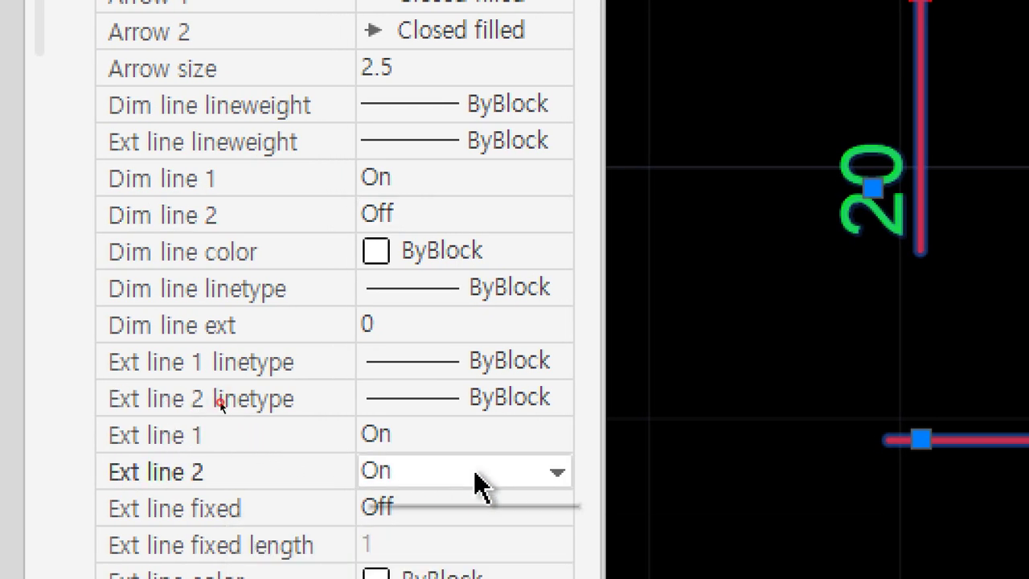
click(441, 508)
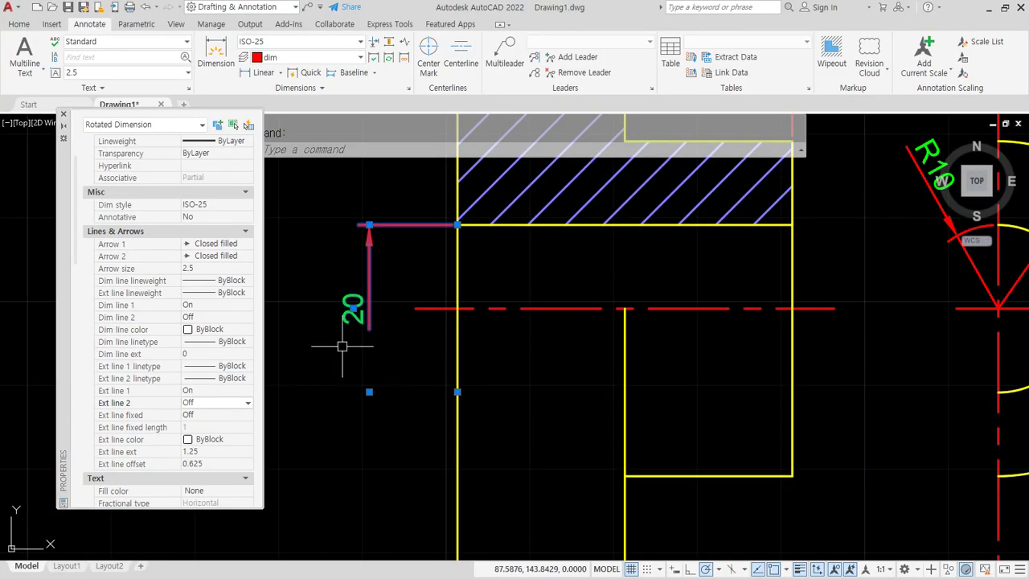
key(Escape)
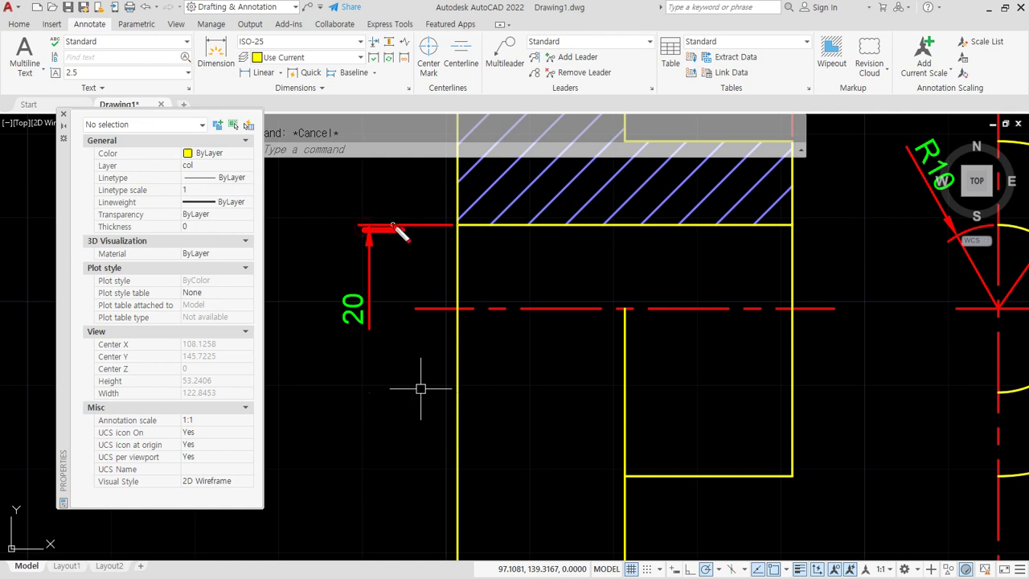
drag(393, 226, 394, 343)
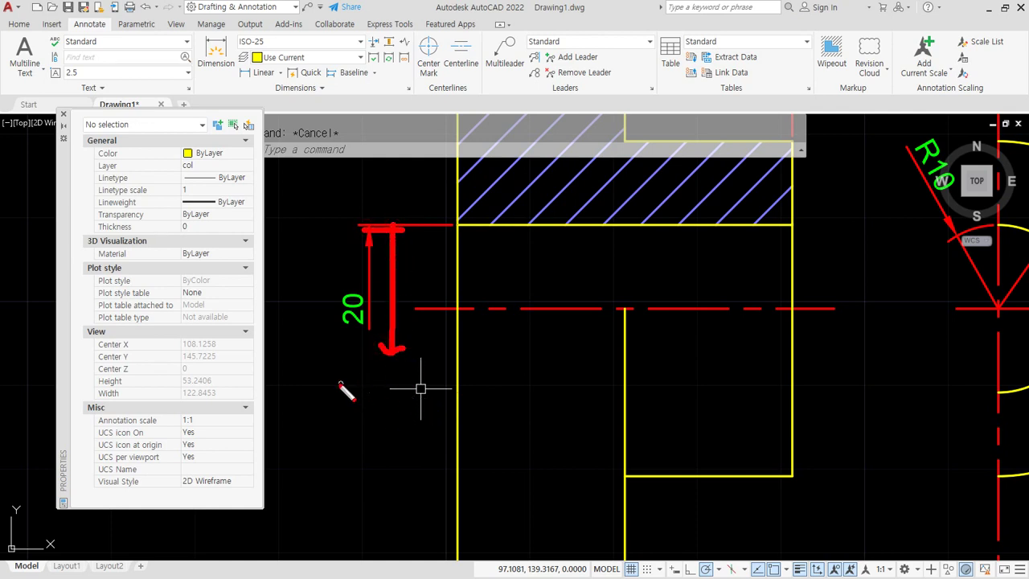
drag(337, 383, 446, 384)
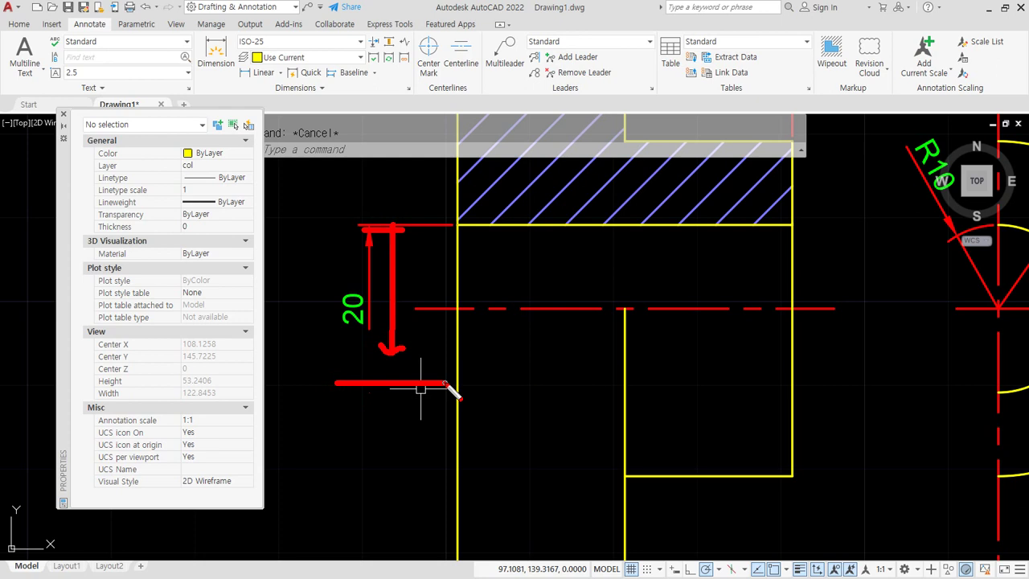
drag(595, 250, 546, 182)
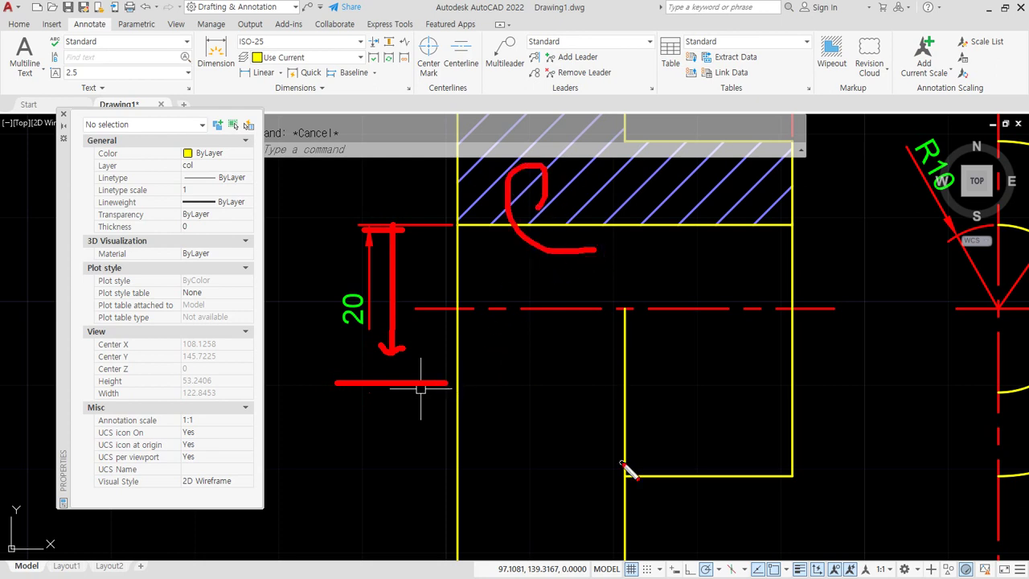
drag(599, 439, 611, 456)
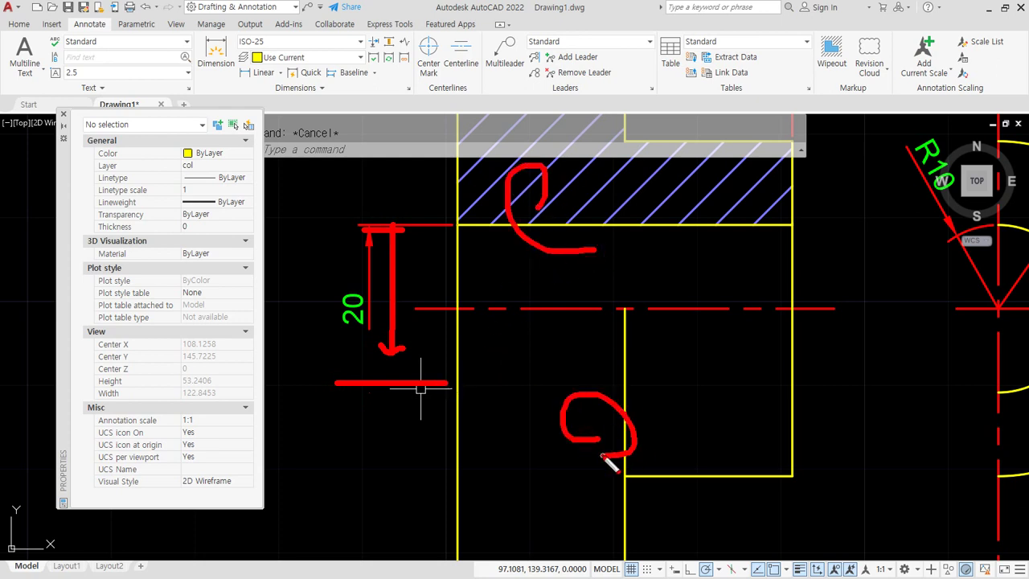
mouse_move(406, 447)
mouse_down()
mouse_move(326, 394)
mouse_move(425, 460)
mouse_move(376, 464)
mouse_move(371, 444)
mouse_move(425, 364)
mouse_move(395, 461)
mouse_up()
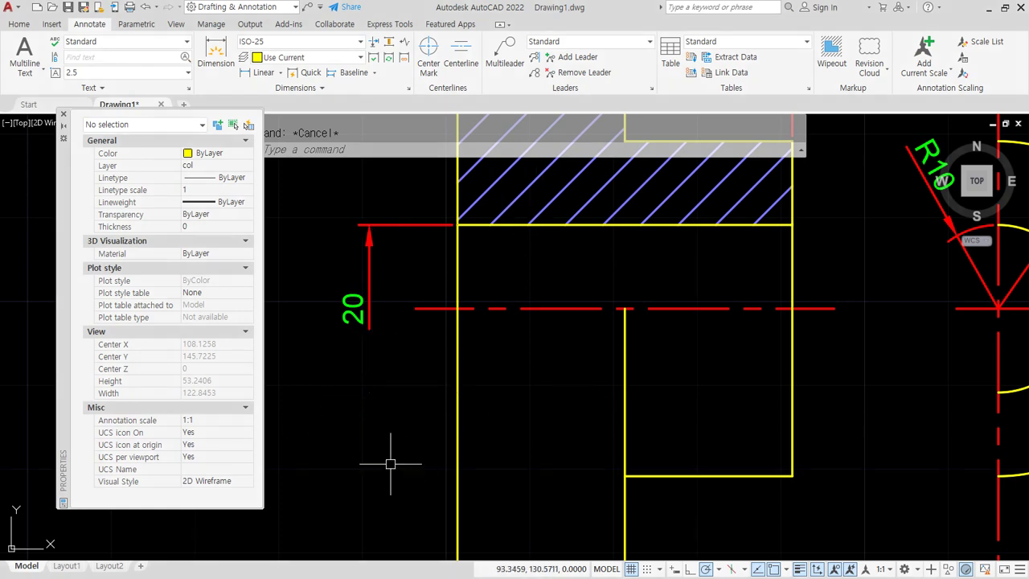
Set the extension lines' offset from origin to 3 in the ISO-25 dimension style.
scroll(475, 434, down, 2)
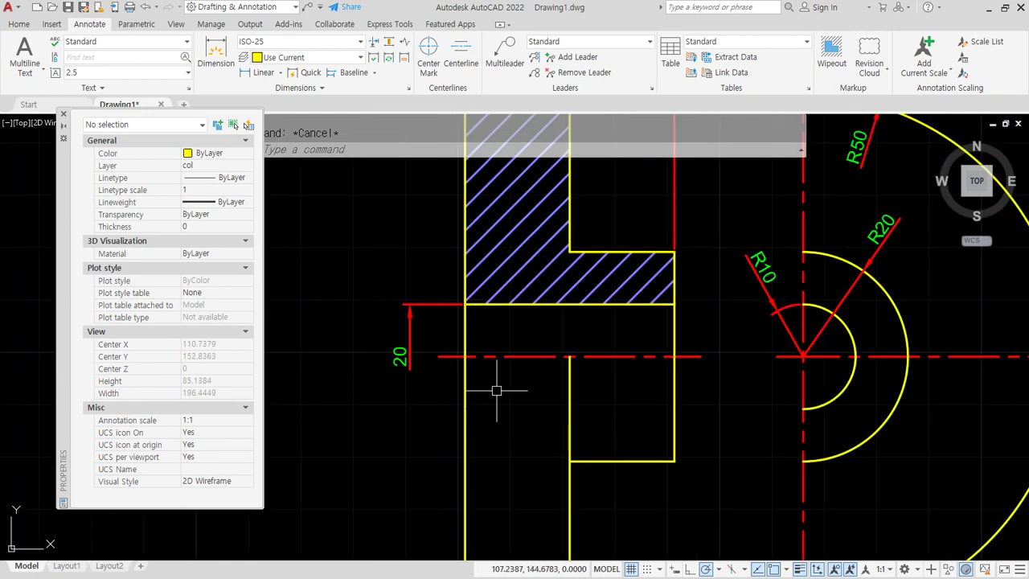
middle_drag(446, 417, 439, 435)
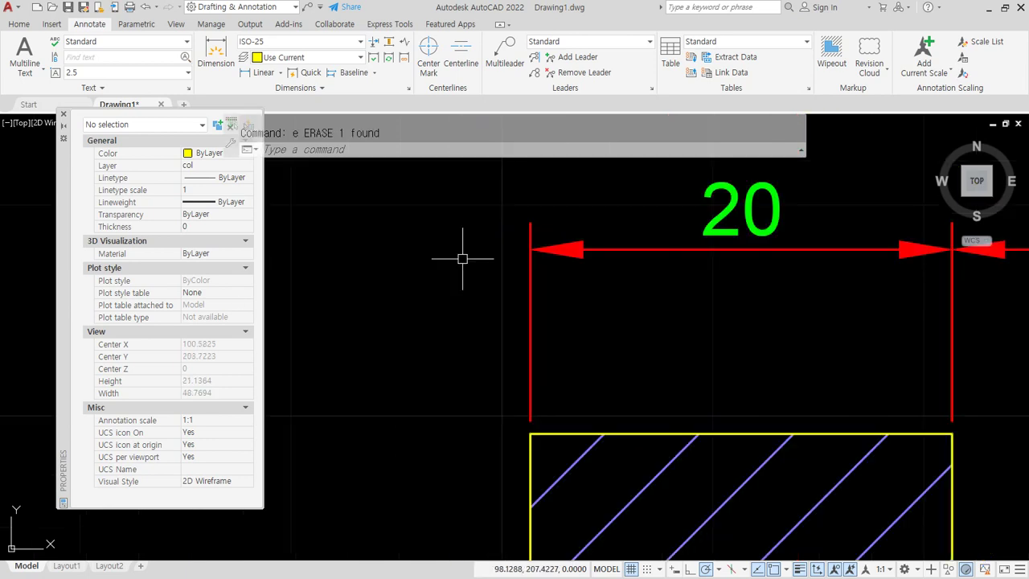
text(d)
key(Return)
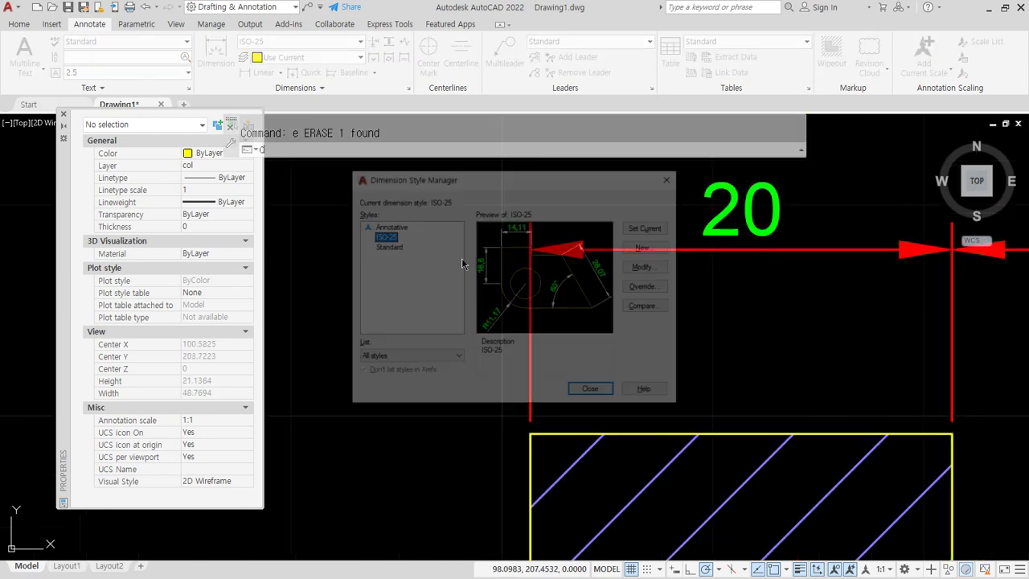
drag(522, 178, 330, 190)
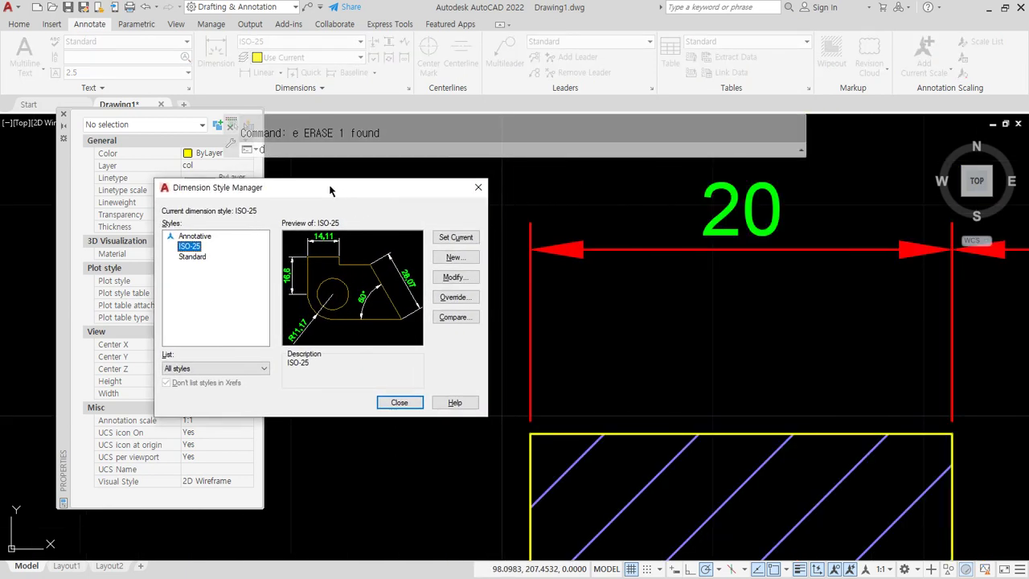
click(454, 276)
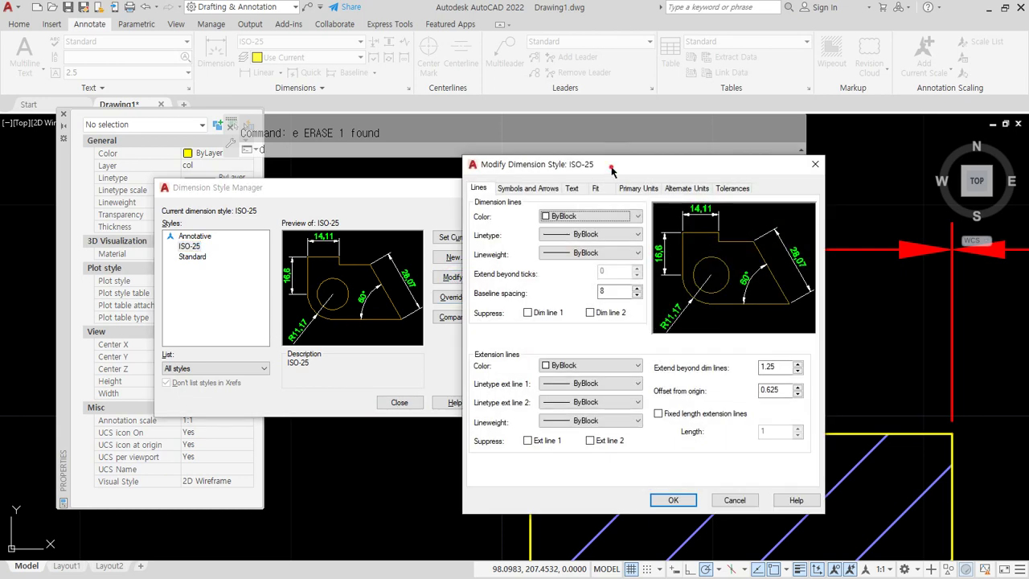
drag(612, 169, 297, 143)
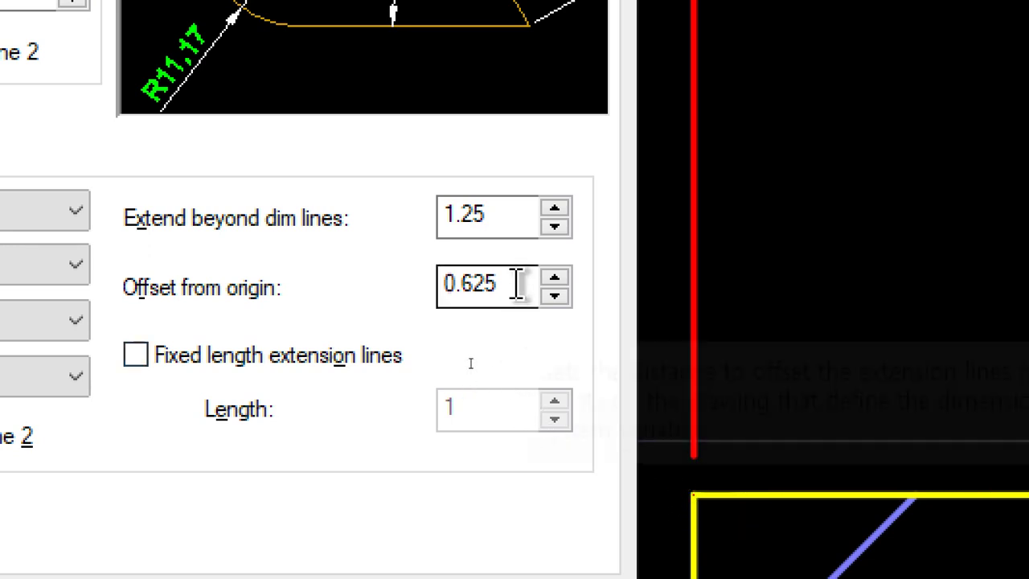
drag(517, 284, 426, 278)
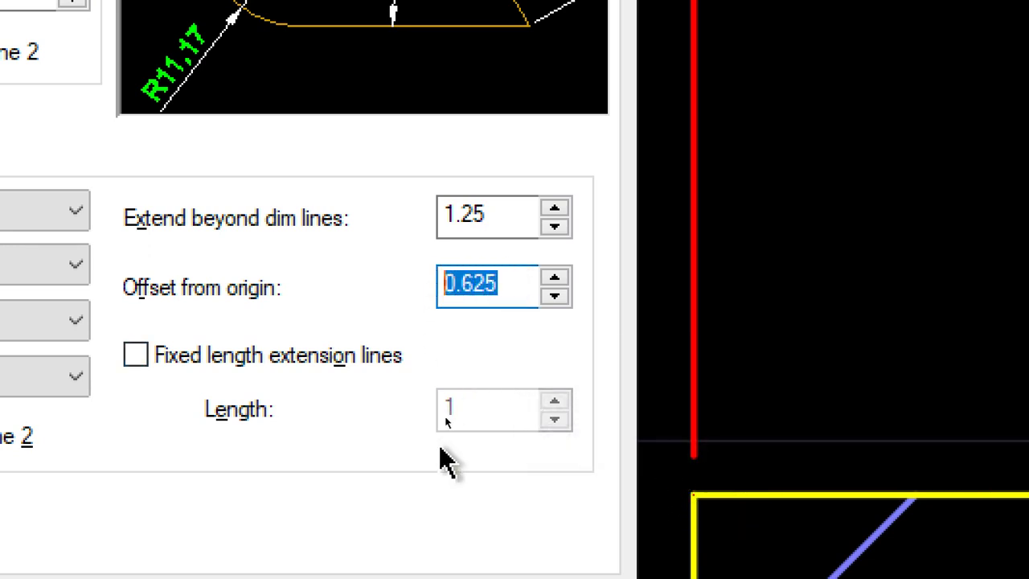
text(3)
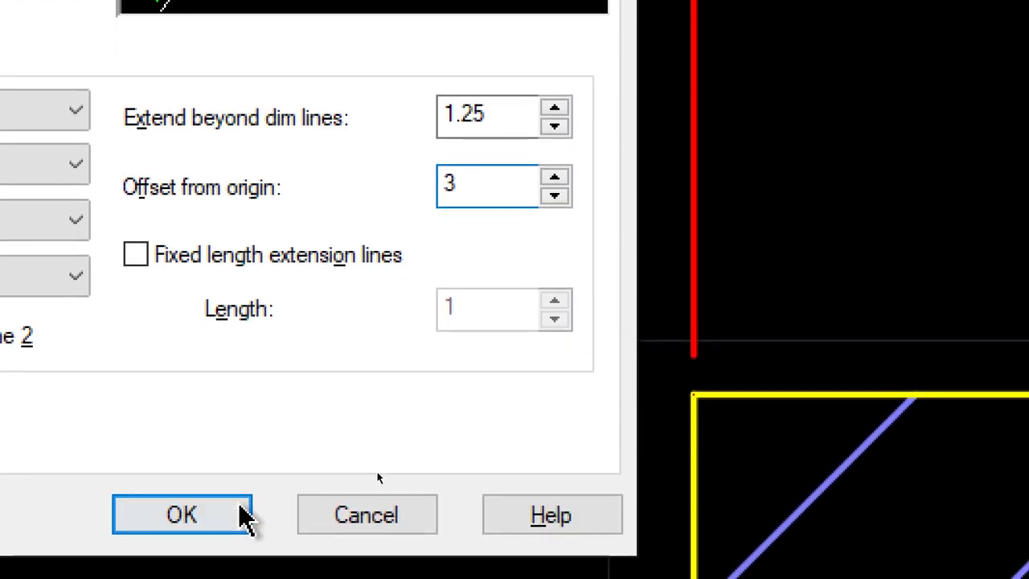
click(238, 510)
click(308, 288)
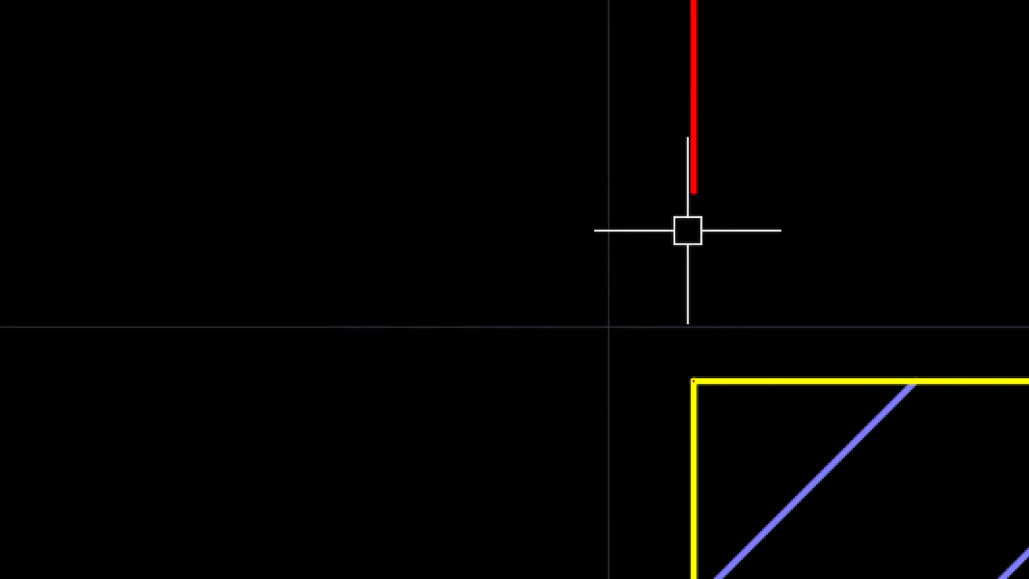
Set the extension lines of the ISO-25 dimension style to extend 3 beyond the dimension lines.
text(d)
key(Return)
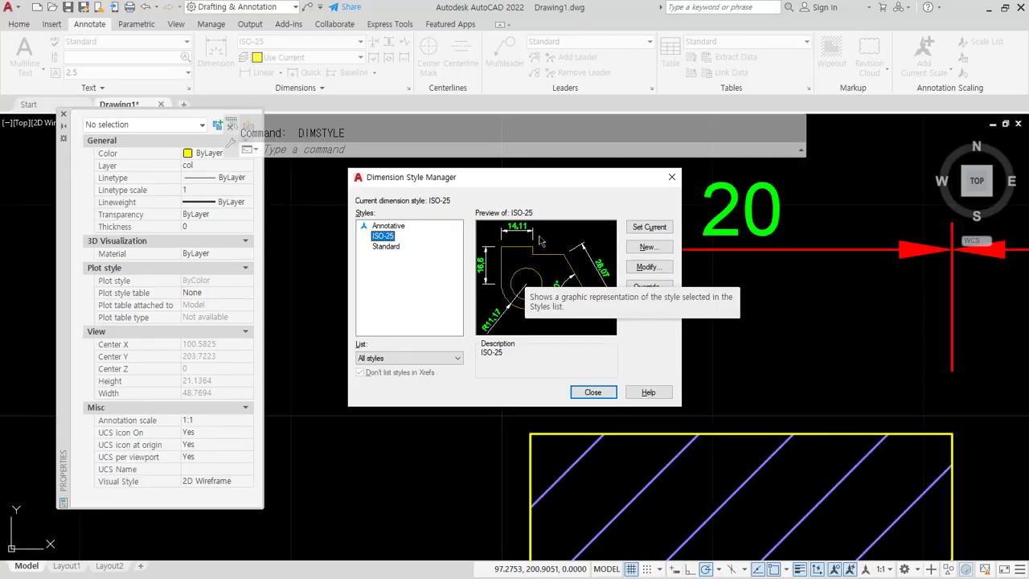
drag(556, 188, 392, 221)
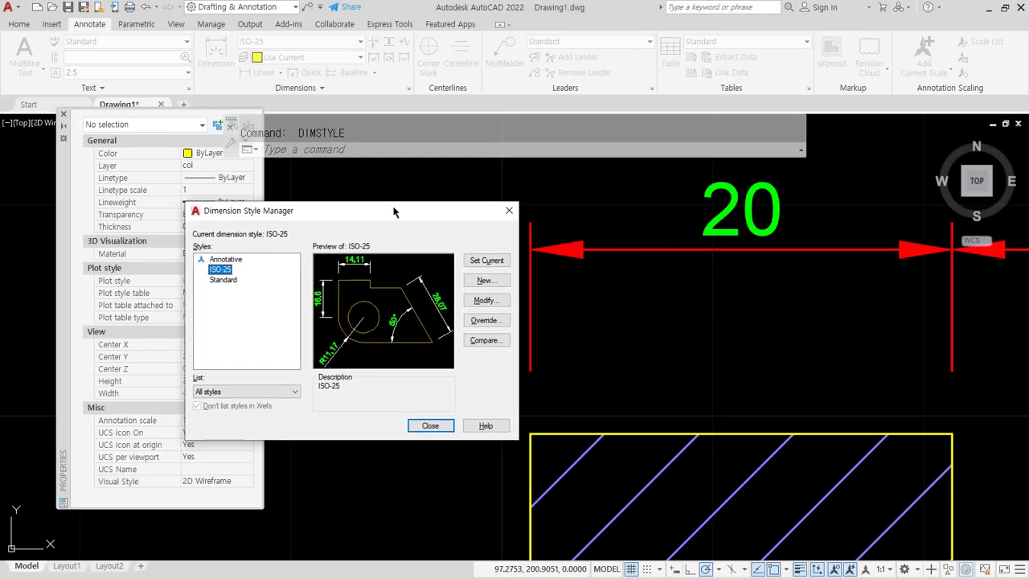
click(472, 307)
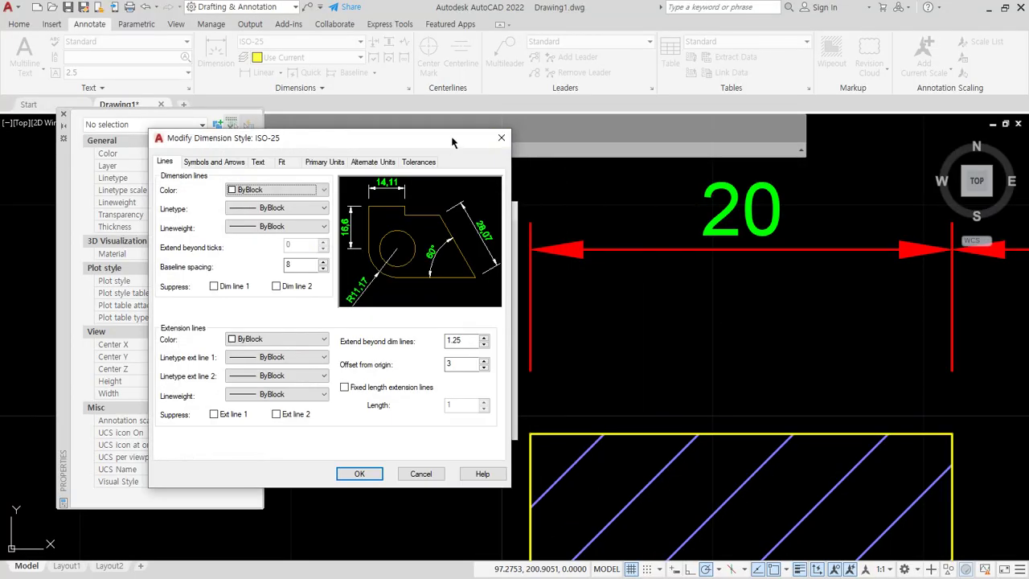
drag(431, 141, 435, 69)
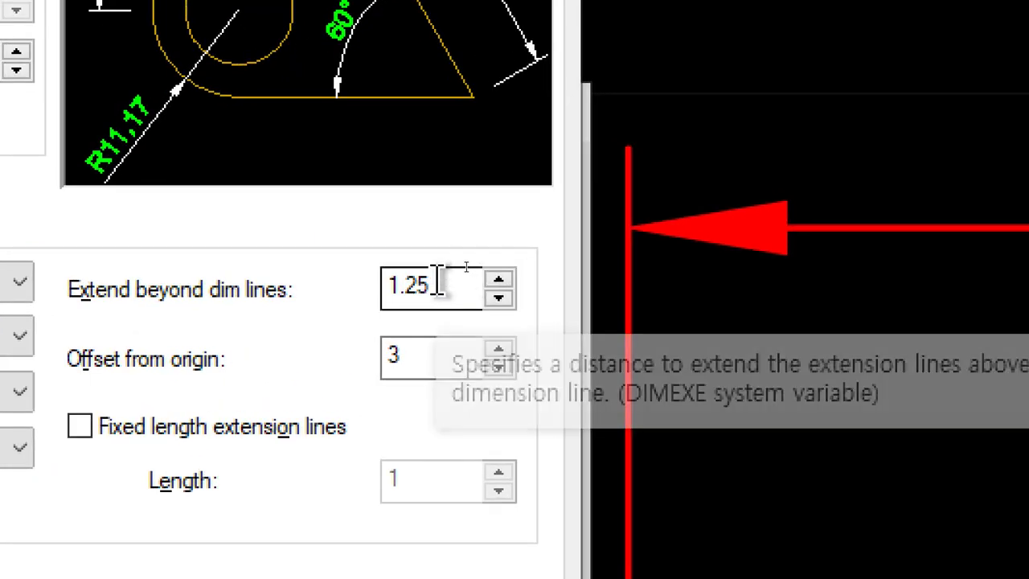
drag(438, 283, 362, 275)
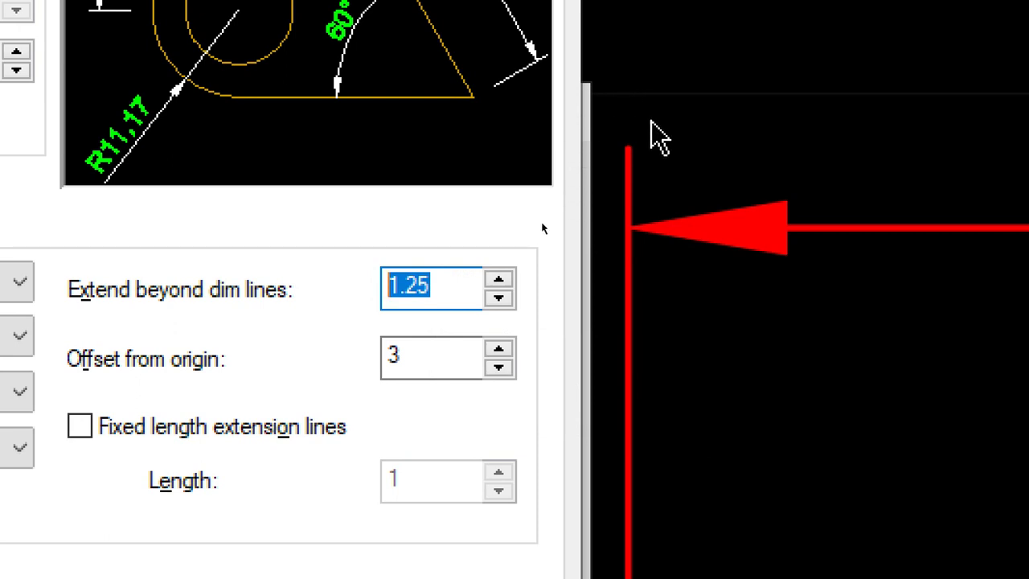
text(3)
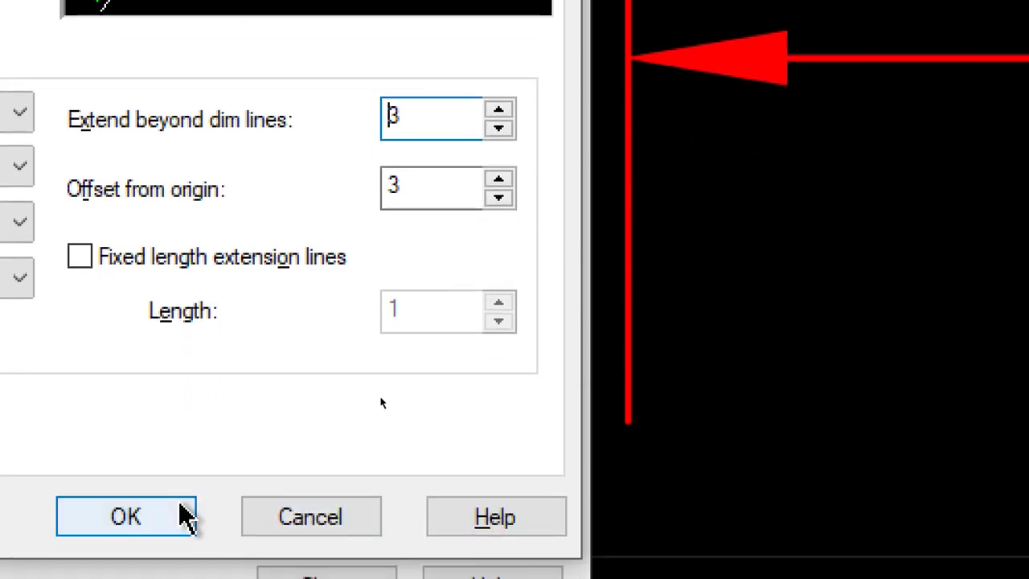
click(185, 517)
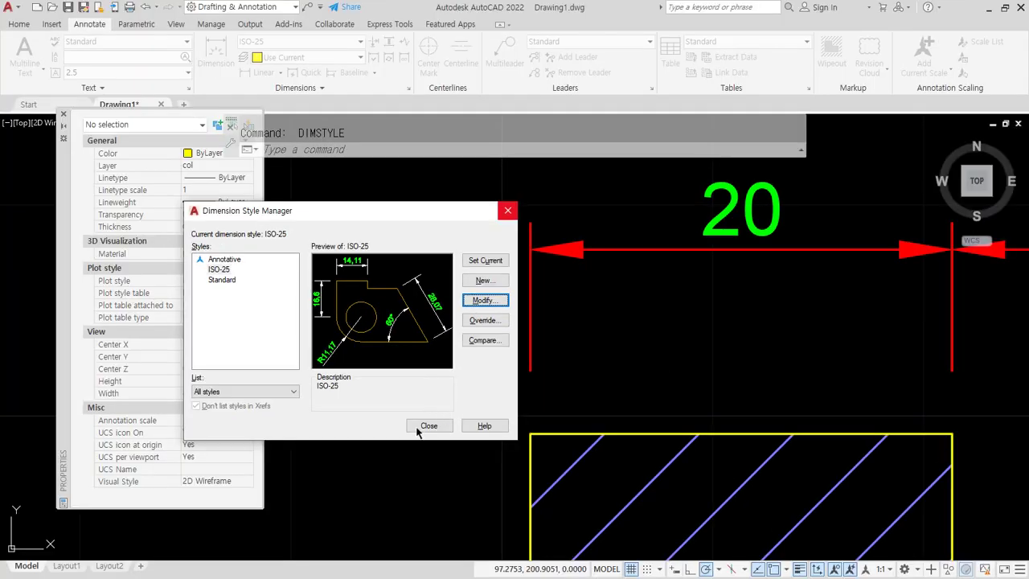
click(417, 432)
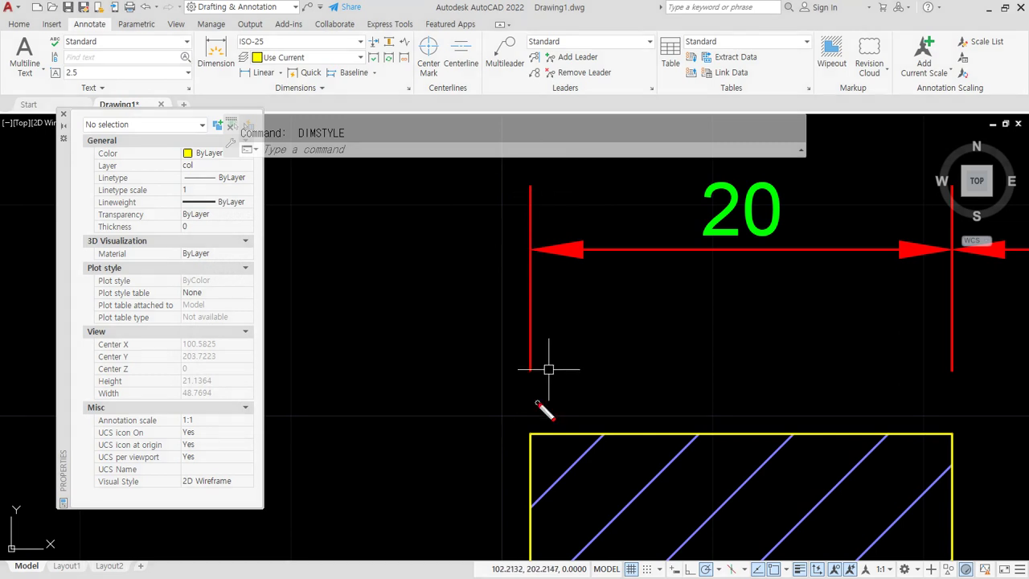
Undo the changes to the ISO-25 style's extension line offset and extension beyond dimension lines.
drag(536, 431, 555, 408)
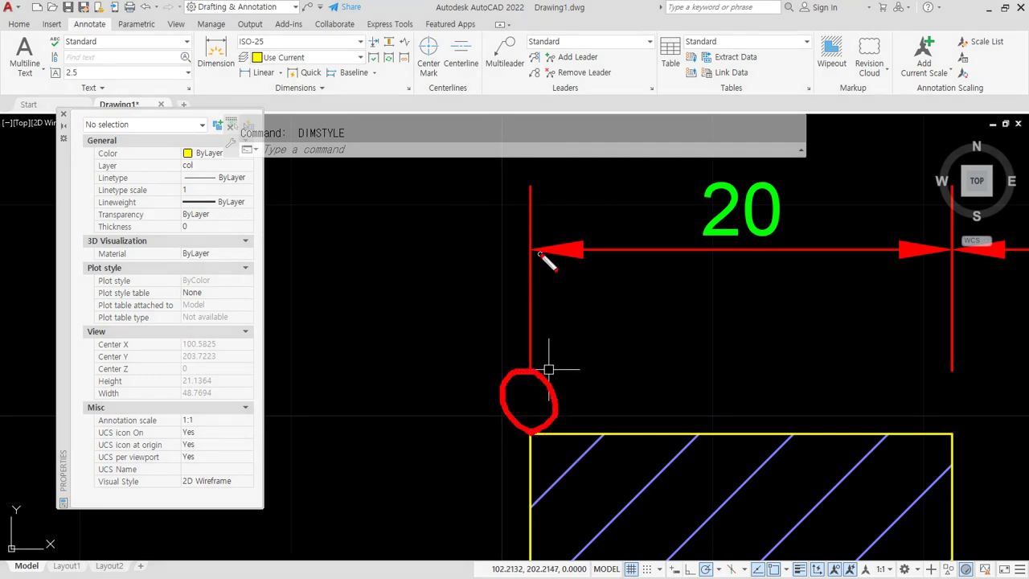
drag(539, 253, 497, 197)
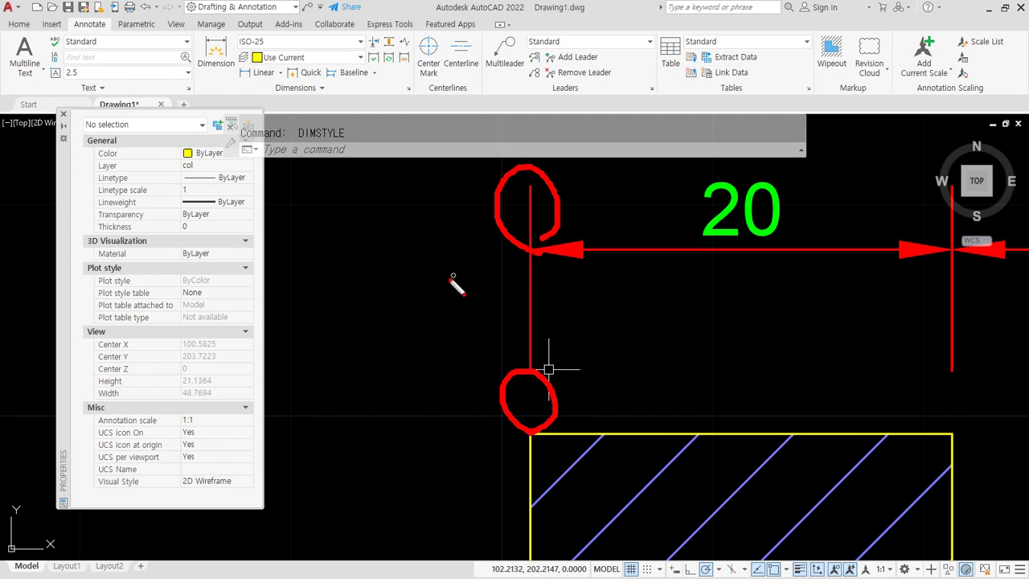
key(ctrl+z)
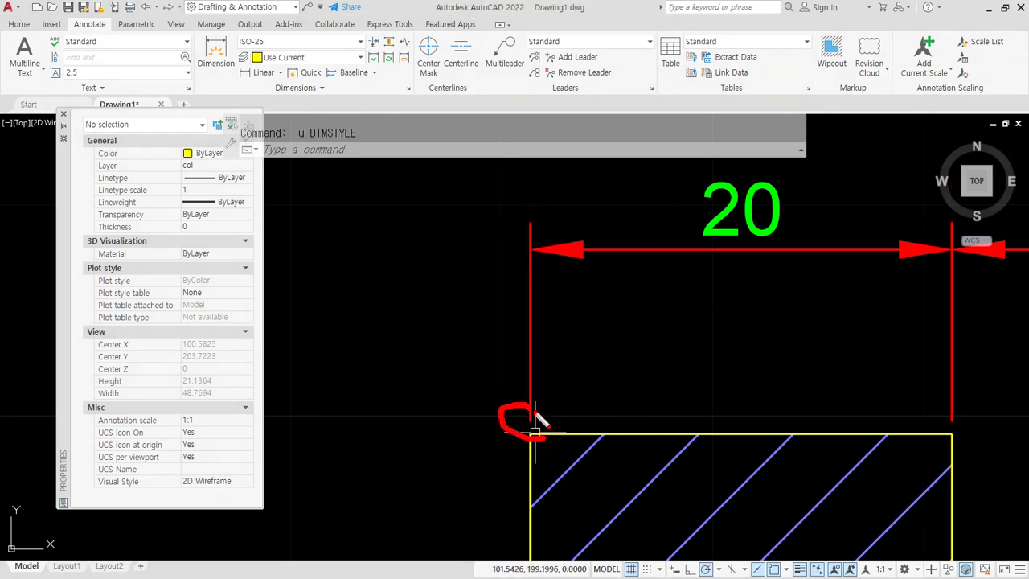
drag(539, 275, 563, 207)
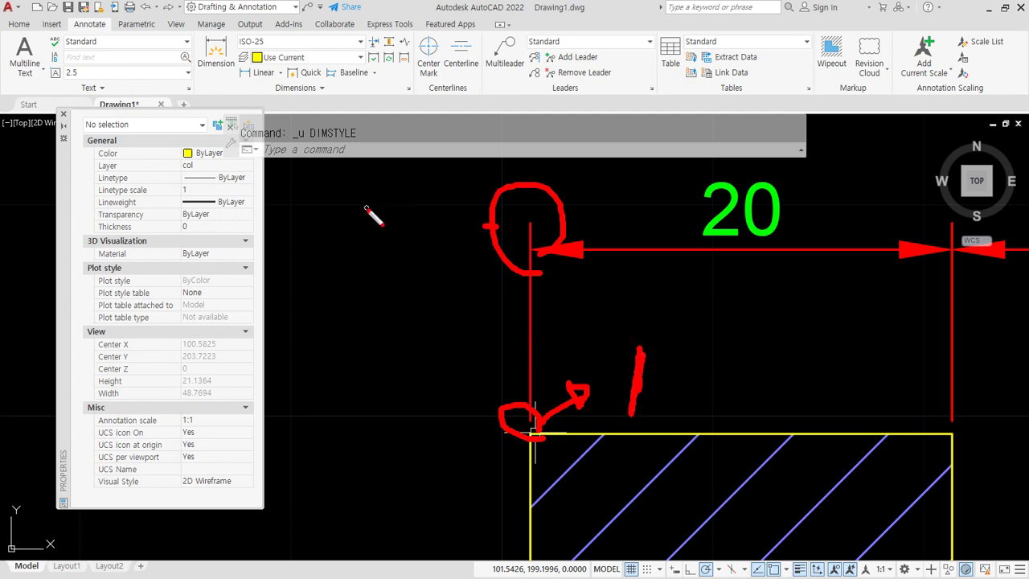
drag(366, 208, 399, 242)
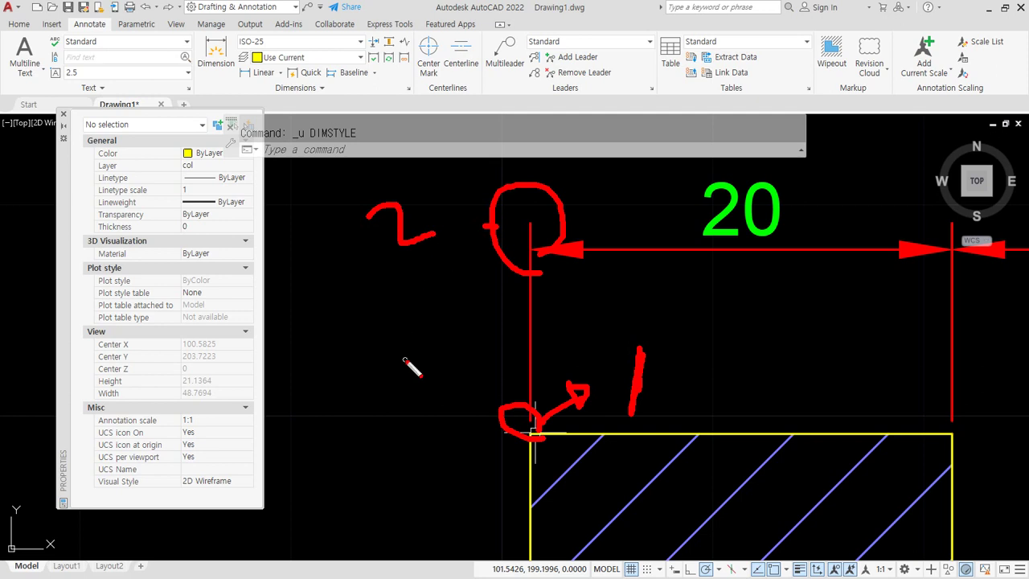
key(Escape)
scroll(558, 304, down, 6)
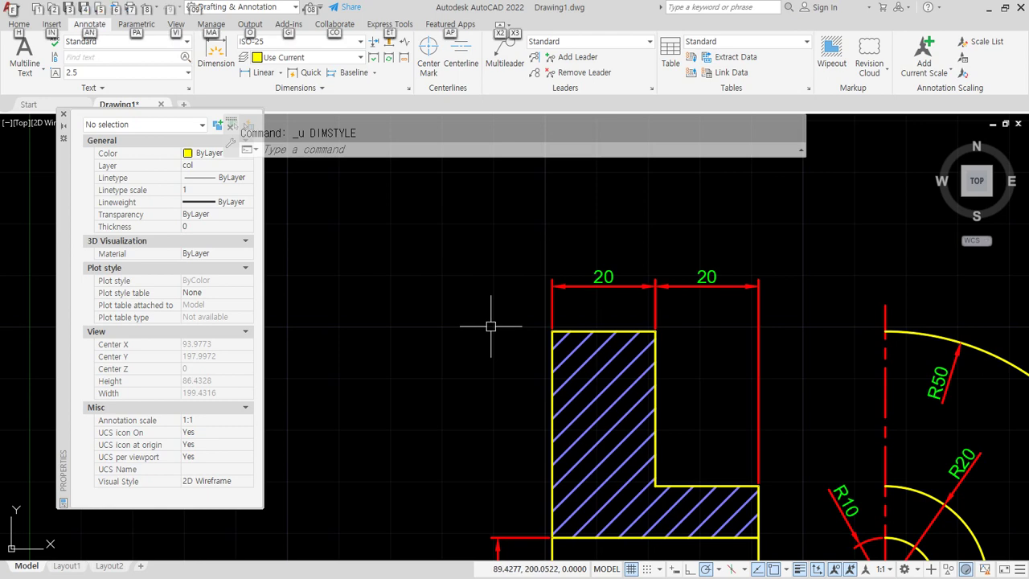
Regenerate the model and erase all objects of the half-section drawing.
scroll(494, 329, down, 10)
click(595, 415)
click(391, 268)
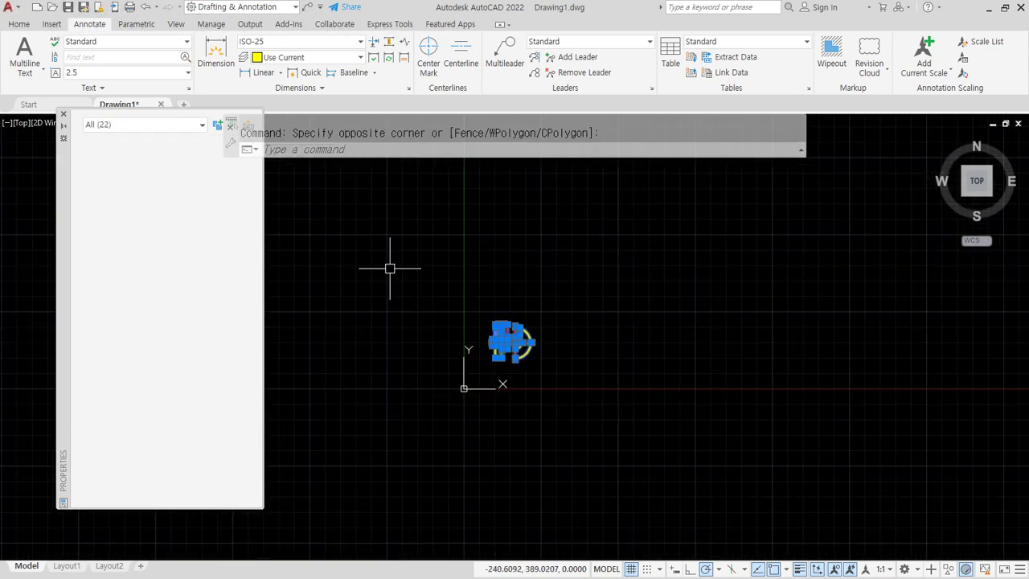
text(re)
key(Return)
key(Escape)
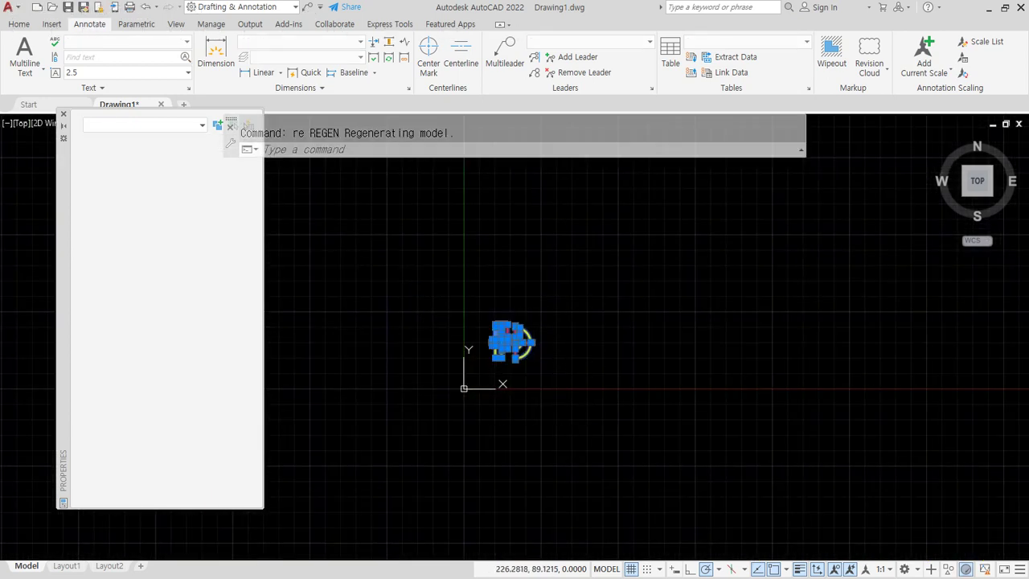
click(576, 386)
click(483, 333)
text(e)
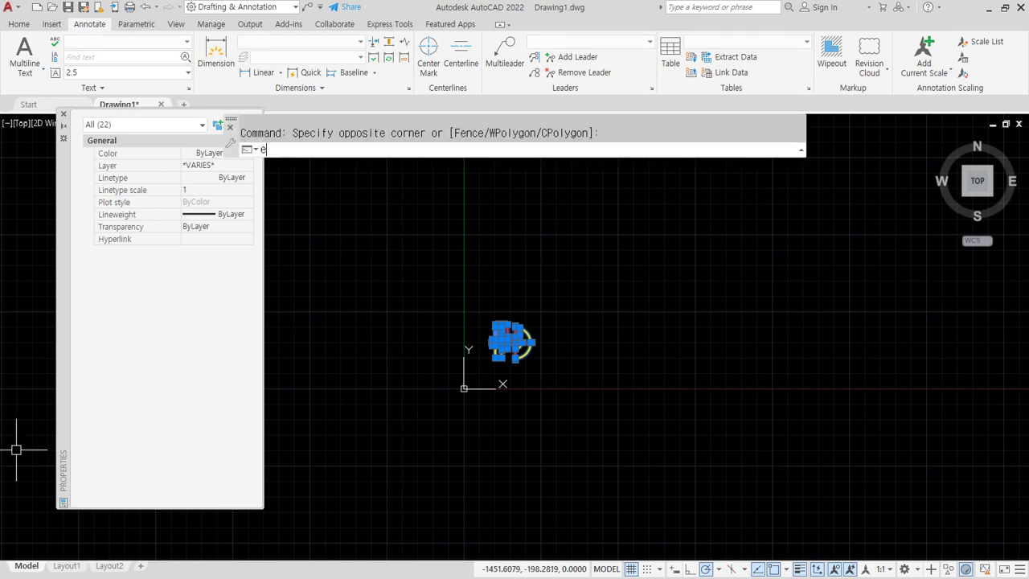
key(Return)
Zoom to show the whole drawing area and close the Properties palette.
text(z)
key(Return)
text(a)
key(Return)
scroll(370, 390, down, 4)
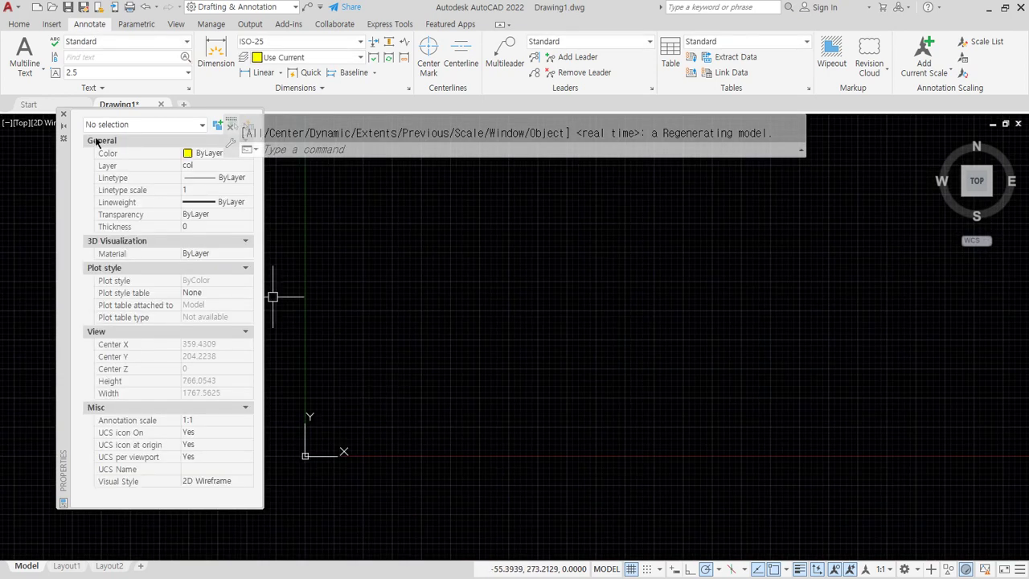
click(64, 118)
Draw a 30 by 30 rectangle in the empty drawing area.
scroll(402, 357, up, 2)
text(rec)
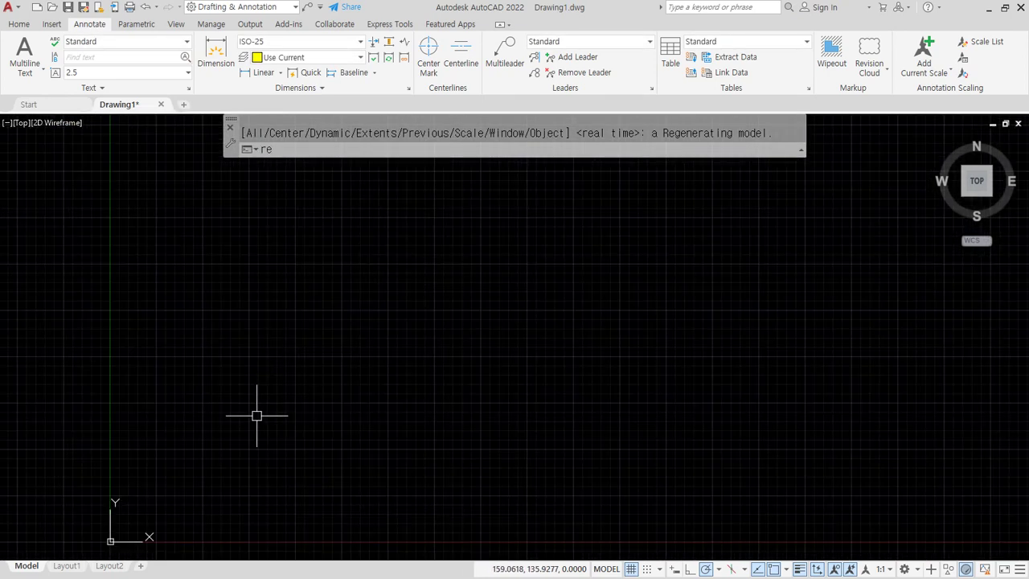
key(Return)
click(229, 426)
text(@30)
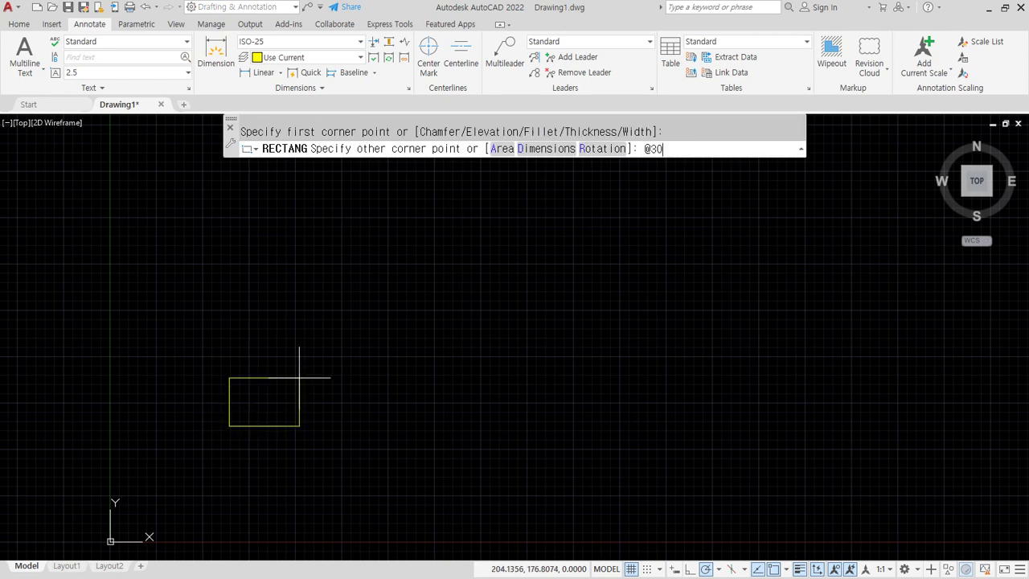
text(,30)
key(Return)
text(c)
key(Return)
click(240, 466)
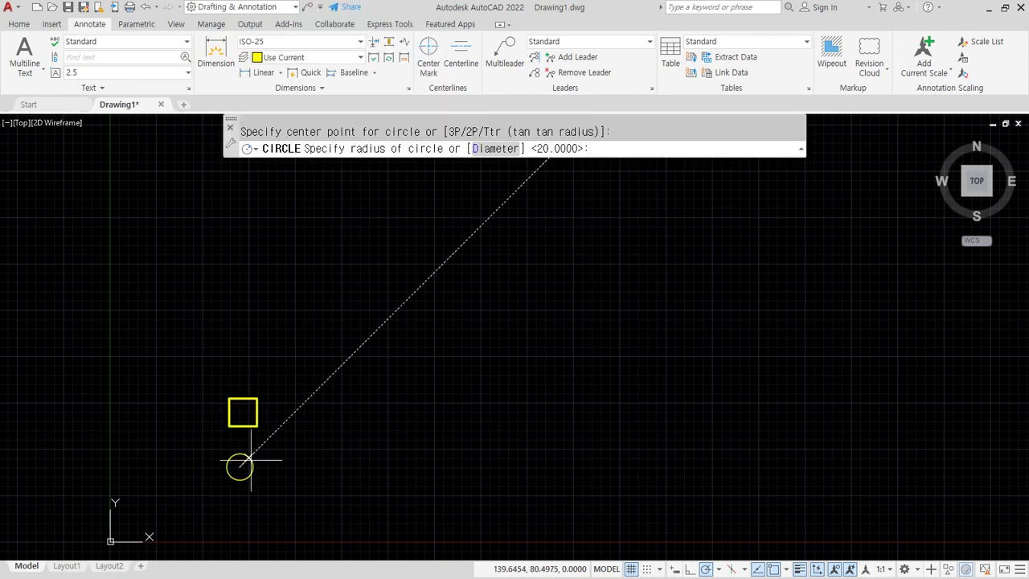
key(Escape)
Copy the square diagonally so the copy's lower-left corner meets the original's upper-right corner.
text(c)
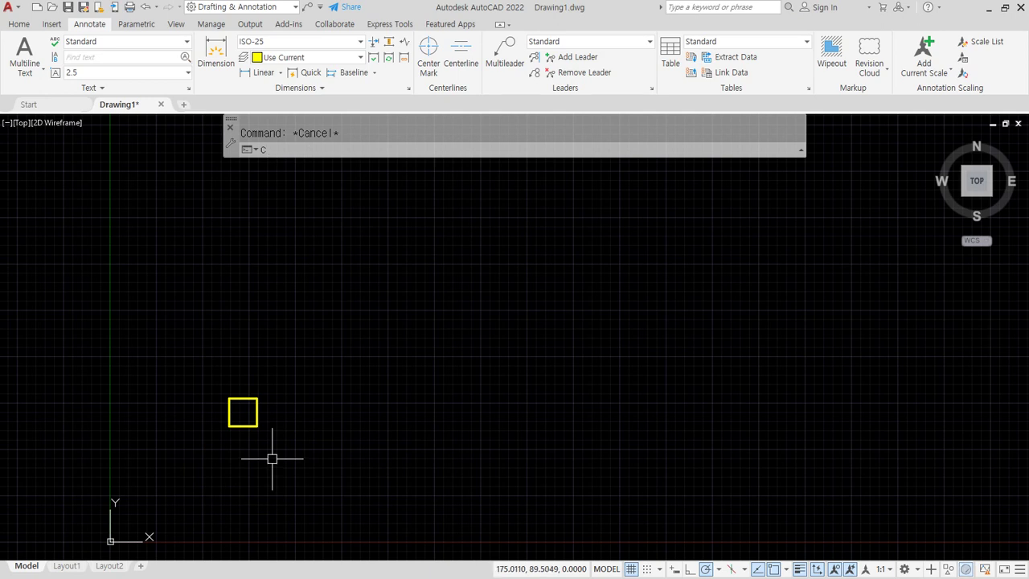
text(o)
key(Return)
drag(303, 450, 198, 418)
key(Return)
click(230, 425)
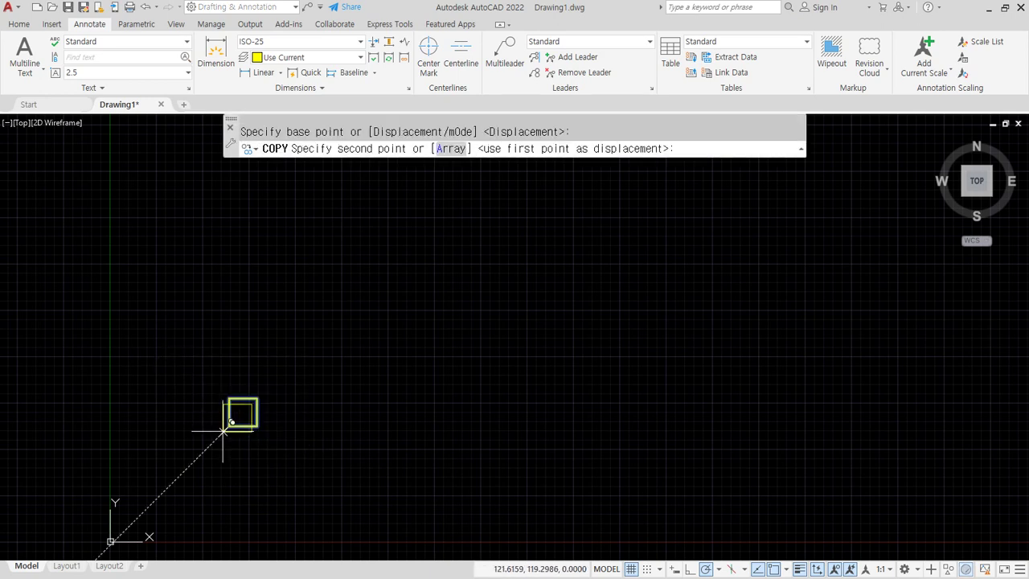
click(262, 394)
scroll(266, 393, up, 4)
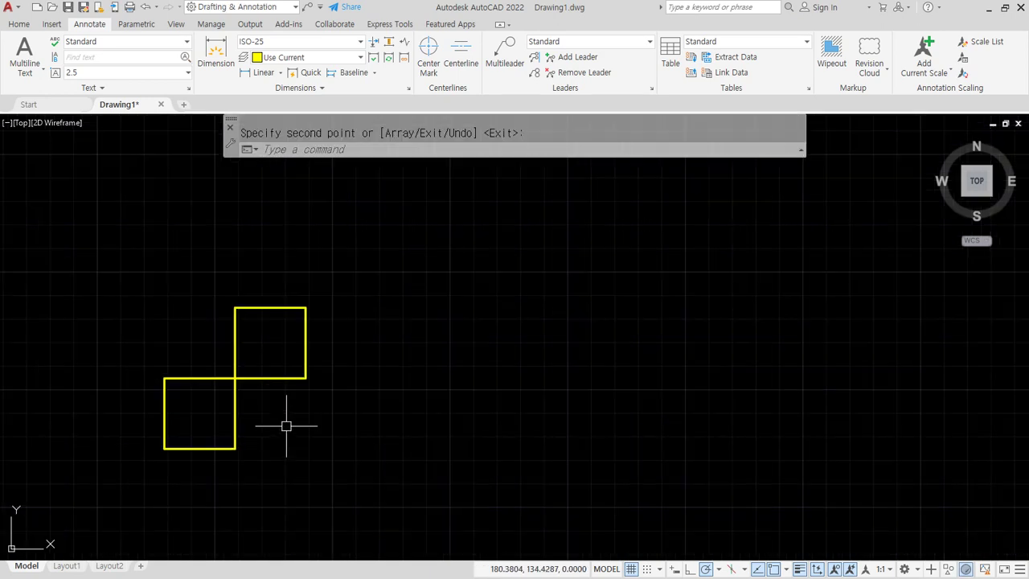
key(Return)
Copy both squares as a horizontal array of 5 items spaced two square widths apart.
text(co)
key(Return)
click(317, 409)
click(225, 358)
key(Return)
click(165, 378)
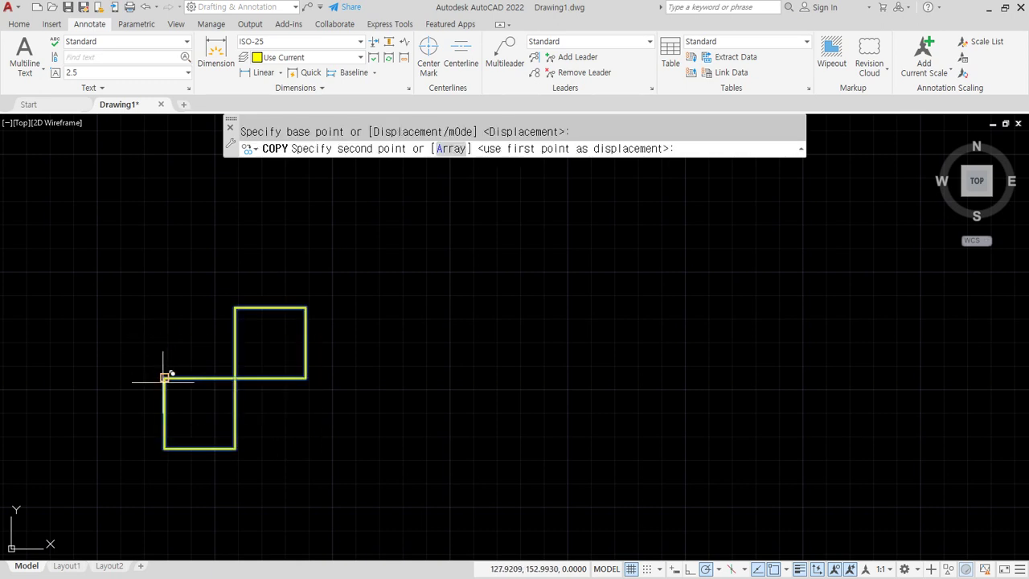
text(a)
key(Return)
text(5)
key(Return)
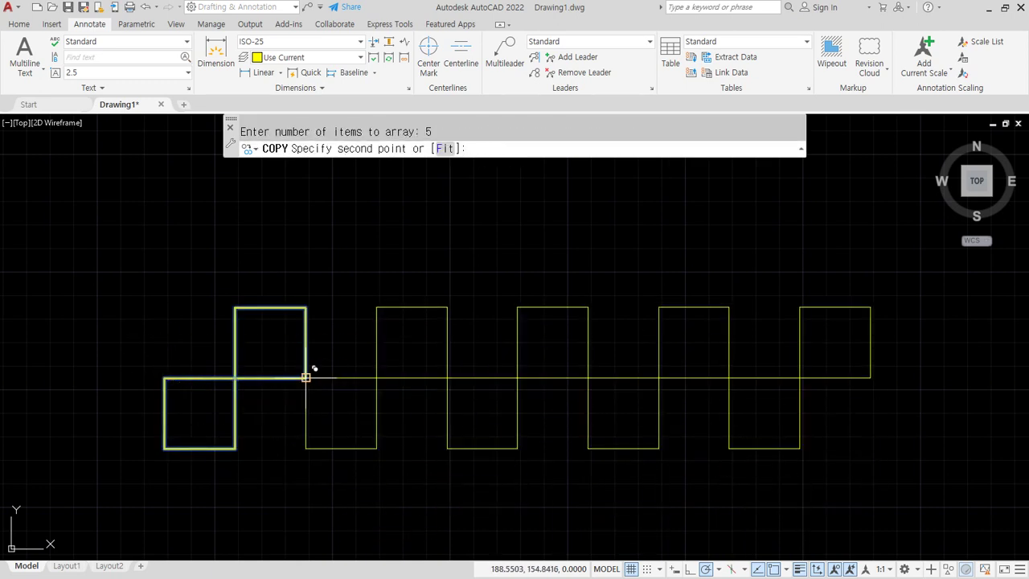
click(305, 377)
key(Escape)
Erase the five upper squares, keeping the lower row.
click(875, 349)
click(202, 301)
text(e)
key(Return)
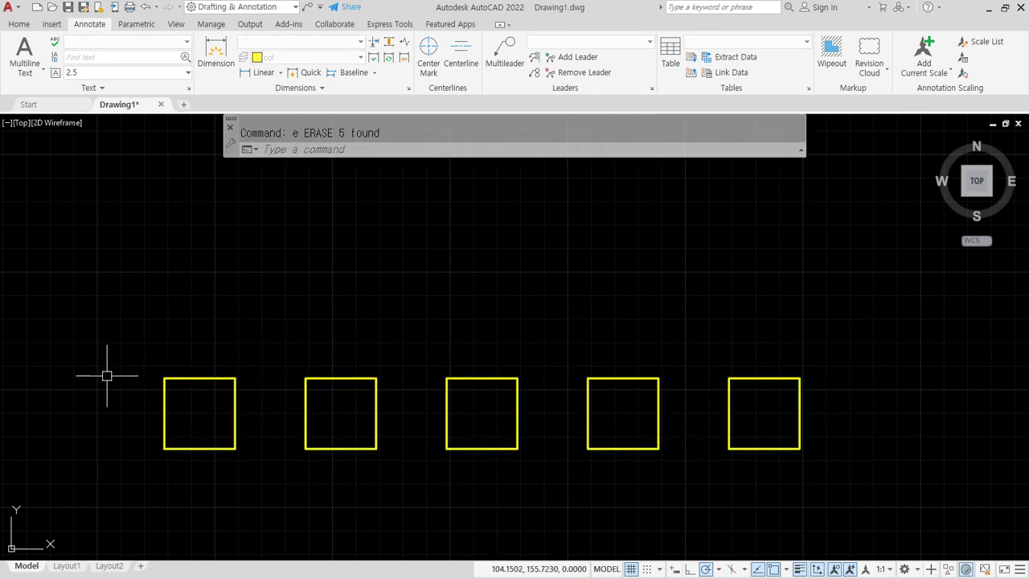
Try a freehand line from right to left above the row of squares and undo it.
mouse_move(107, 376)
middle_down()
mouse_move(101, 329)
mouse_move(140, 352)
middle_up()
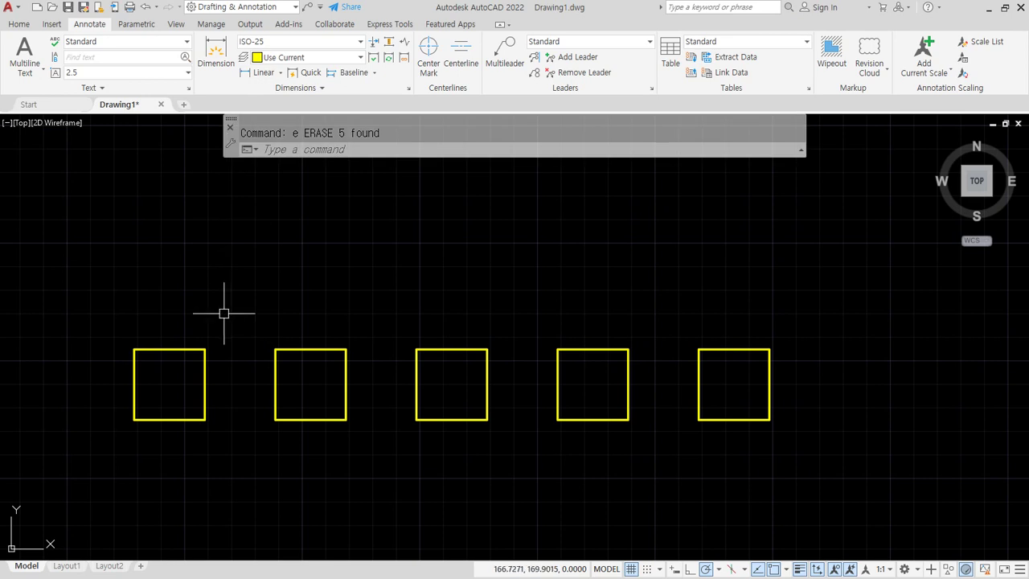
text(l)
key(Return)
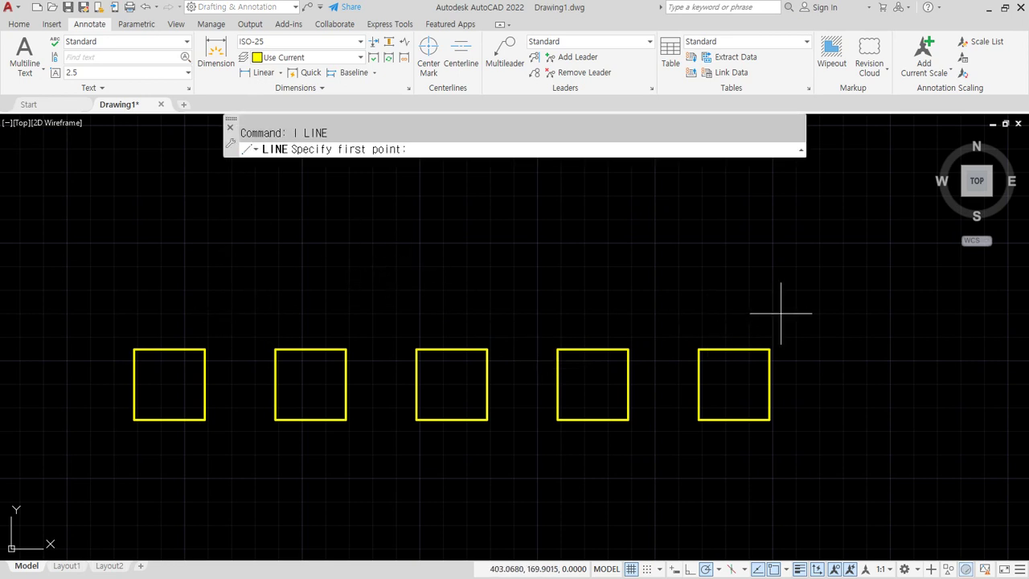
click(792, 308)
click(98, 315)
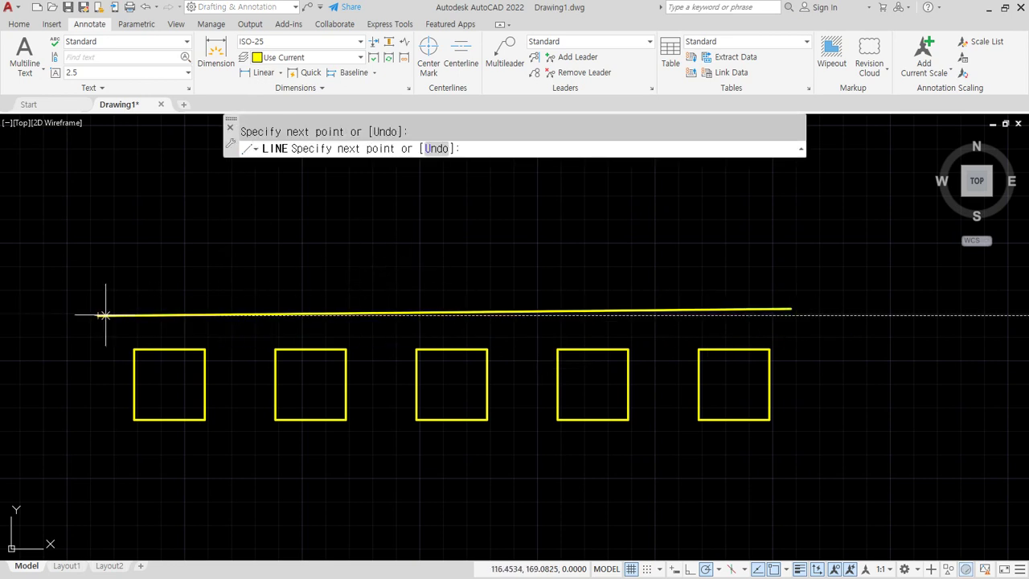
key(Escape)
key(ctrl+z)
Draw a horizontal line above the squares, extending past both ends of the row.
text(l)
key(Return)
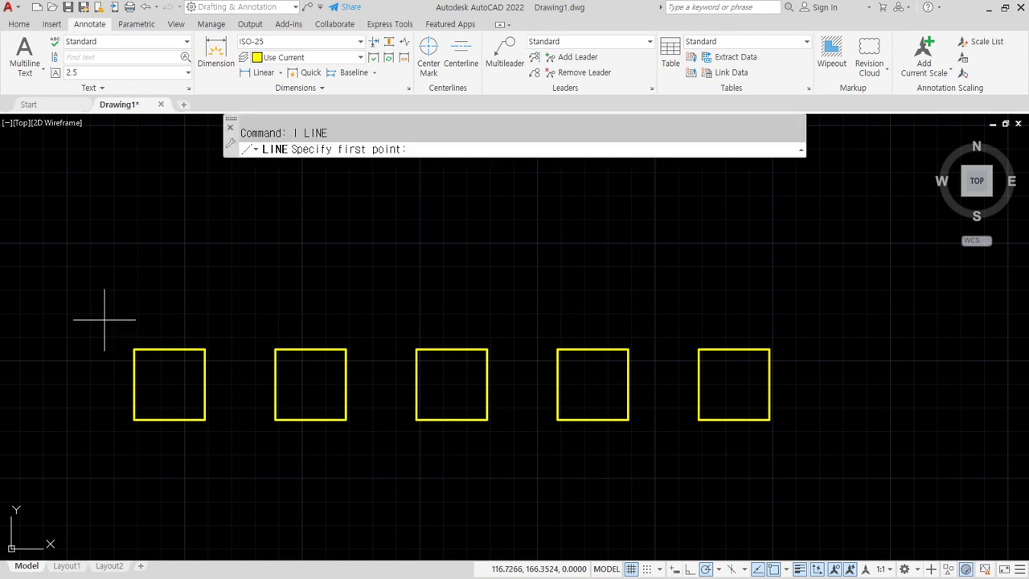
click(102, 317)
click(832, 318)
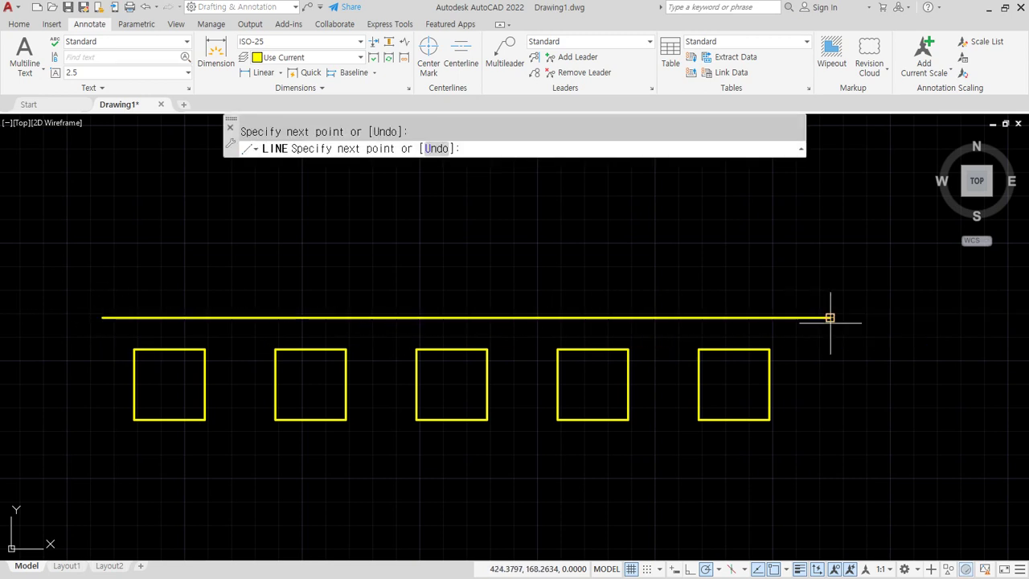
key(Return)
Draw a vertical line from the first square's upper-left corner to the horizontal line above.
text(l)
key(Return)
click(134, 348)
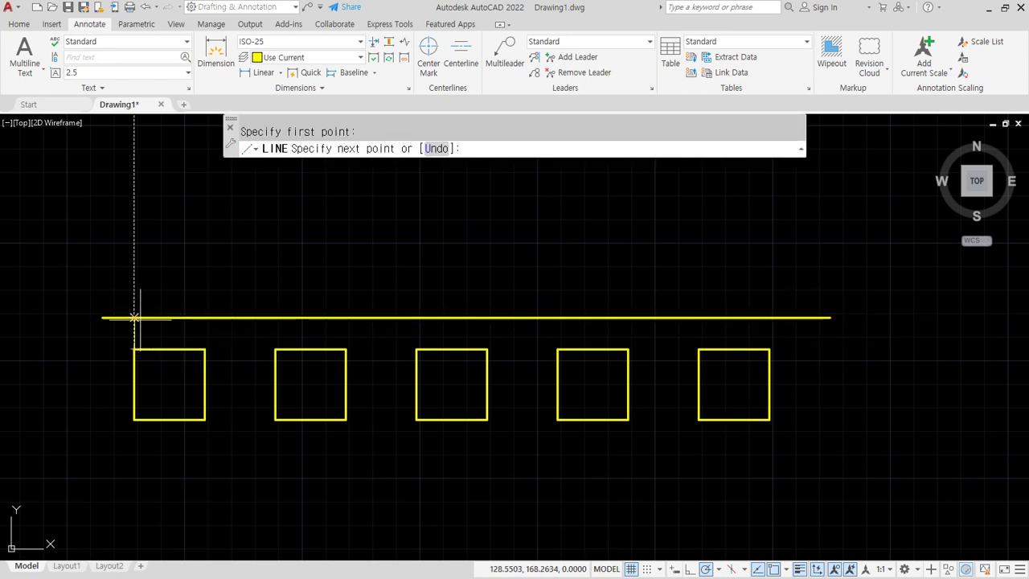
Finish the short vertical line at the long horizontal line and copy it as a 10-item array spaced one square width apart.
click(133, 318)
text(cp)
key(Return)
click(134, 329)
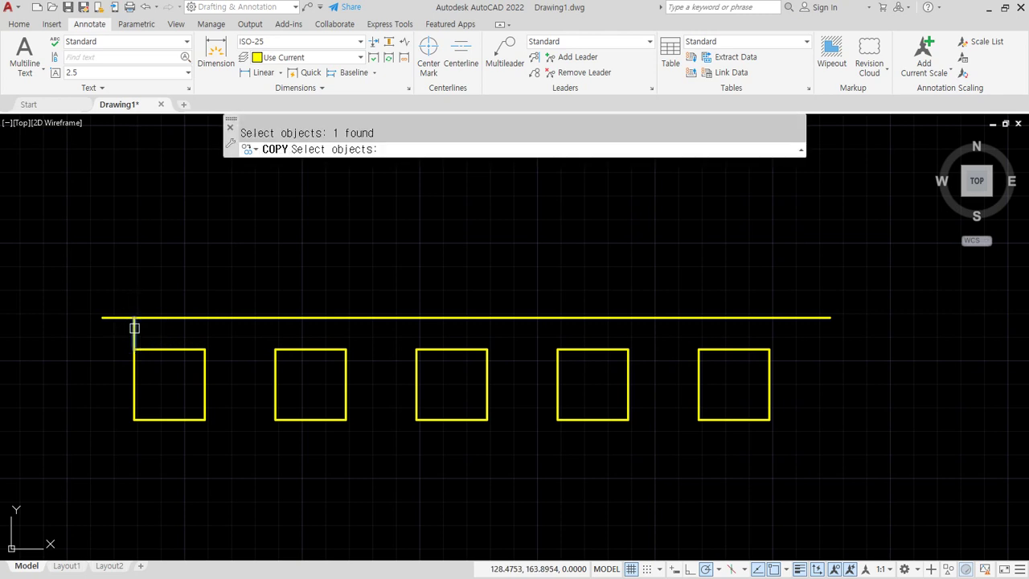
key(Return)
click(134, 348)
text(a)
key(Return)
text(1)
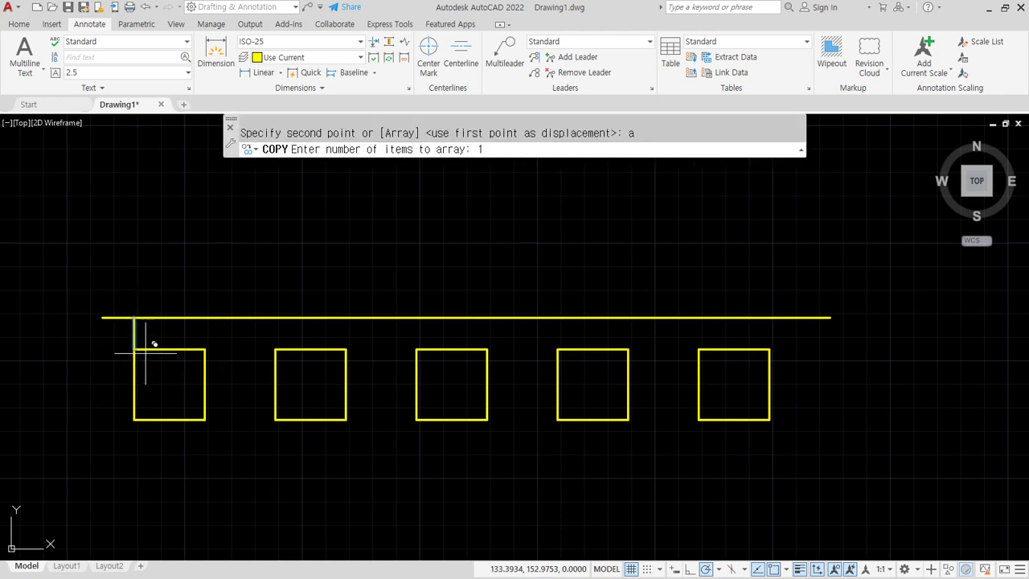
text(0)
key(Return)
click(205, 348)
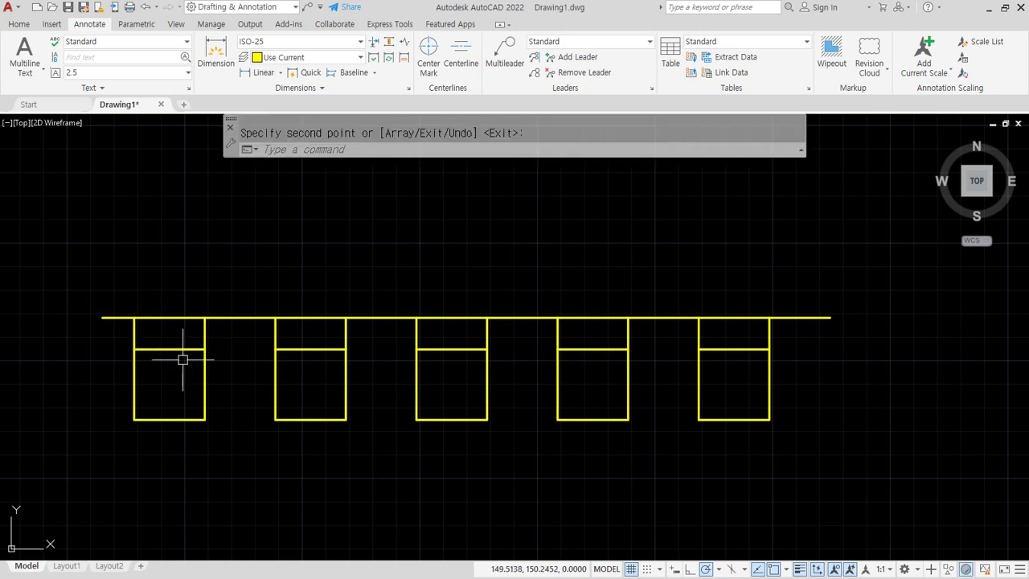
Cancel the linear dimension command and make dim the current layer.
click(261, 73)
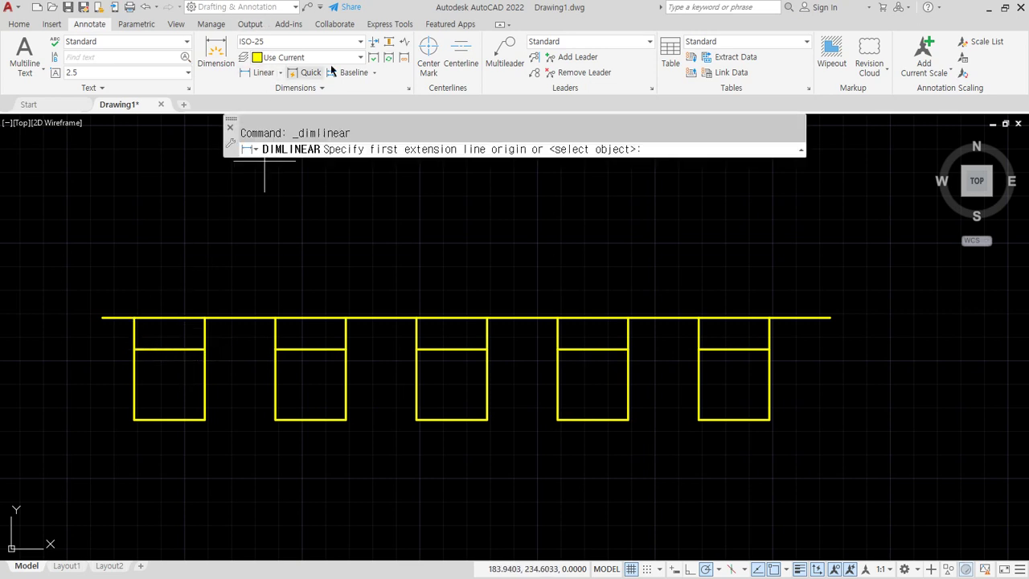
key(Escape)
click(20, 24)
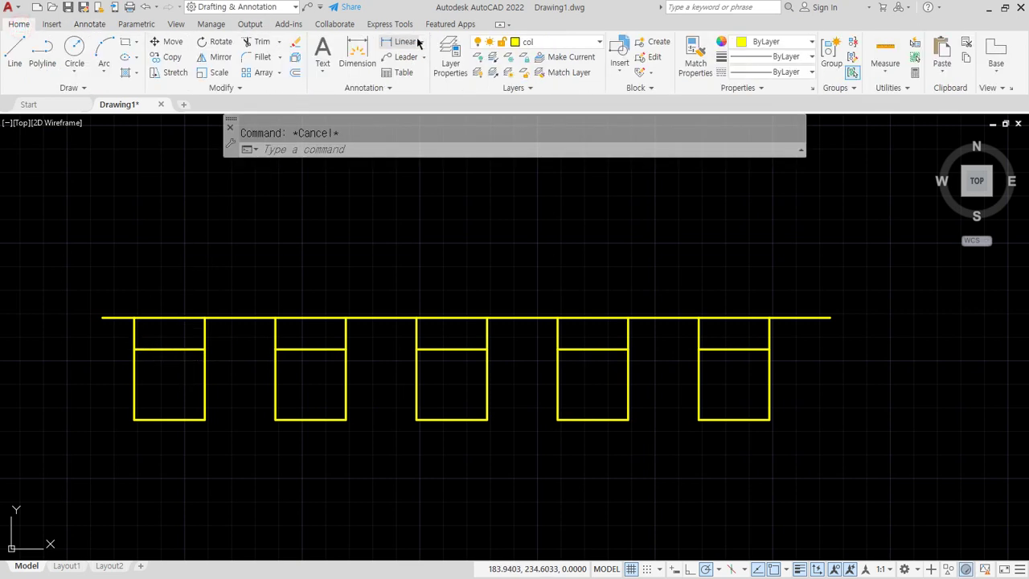
click(550, 41)
click(533, 119)
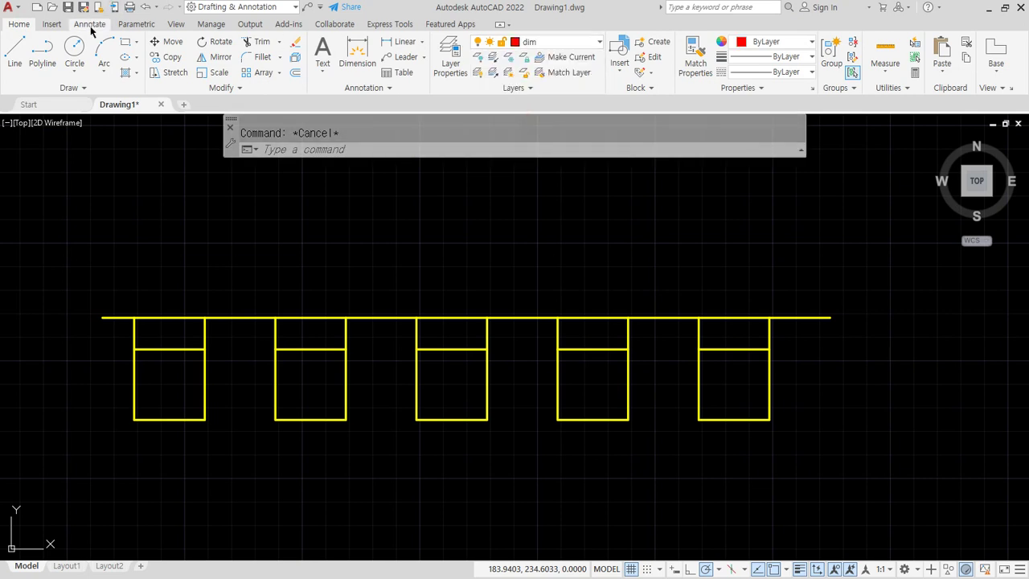
Add a horizontal linear dimension above the long line, between the first square's two vertical helper lines.
click(89, 24)
click(259, 72)
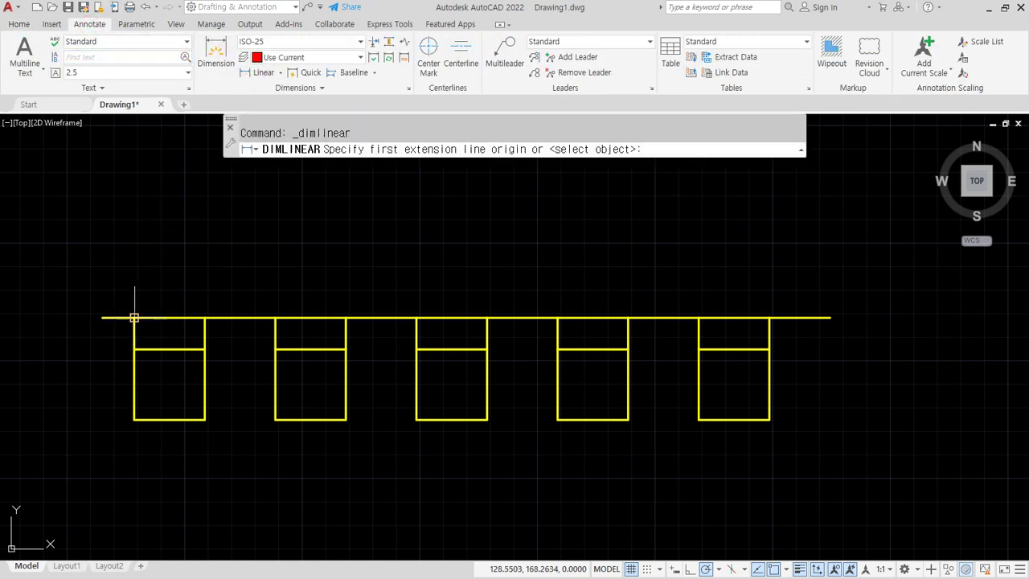
click(135, 318)
click(205, 318)
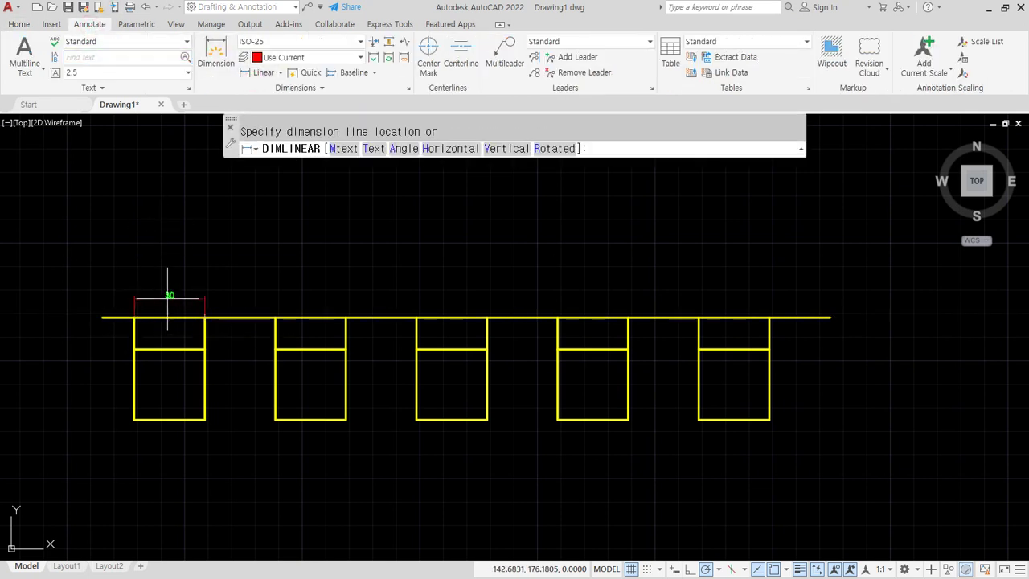
click(168, 287)
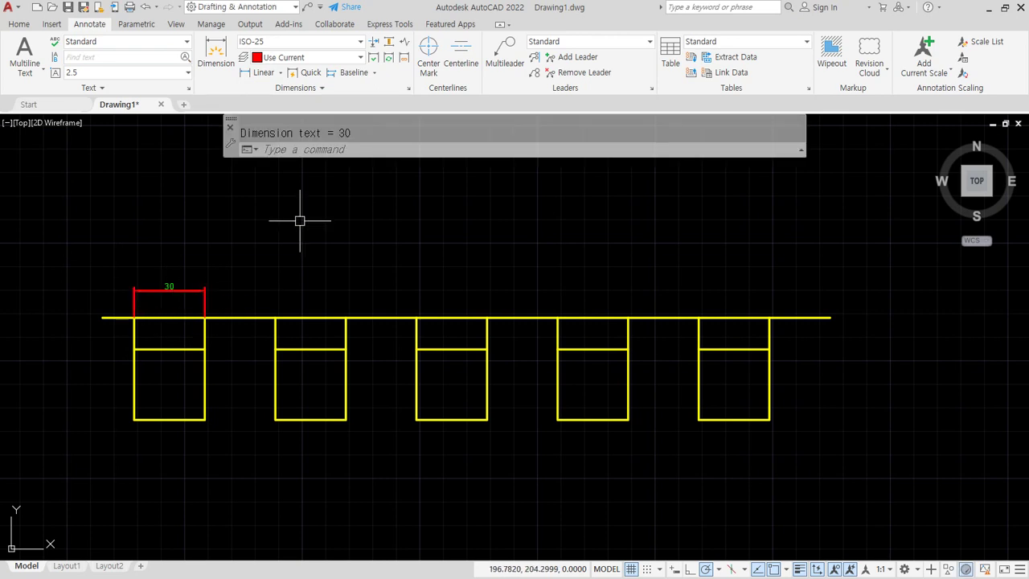
Continue the dimension chain across every remaining vertical helper line to the fifth square's right edge.
click(374, 72)
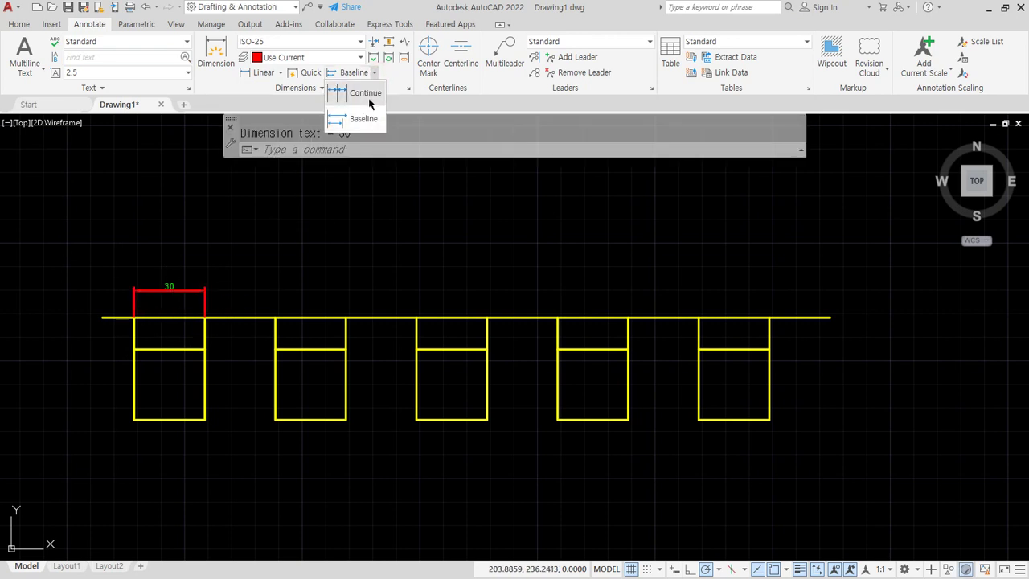
click(369, 97)
click(276, 318)
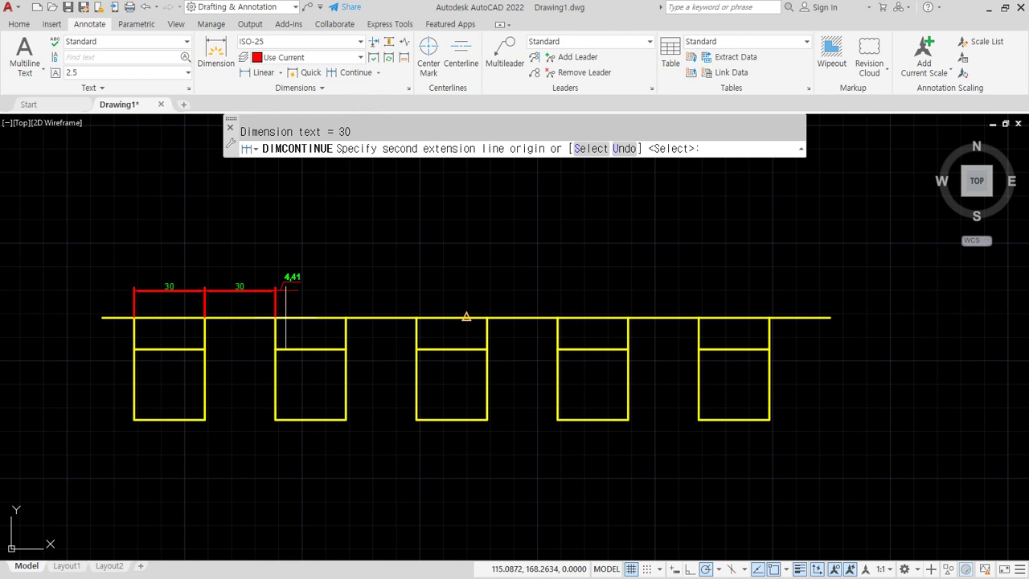
click(347, 318)
click(417, 318)
click(487, 318)
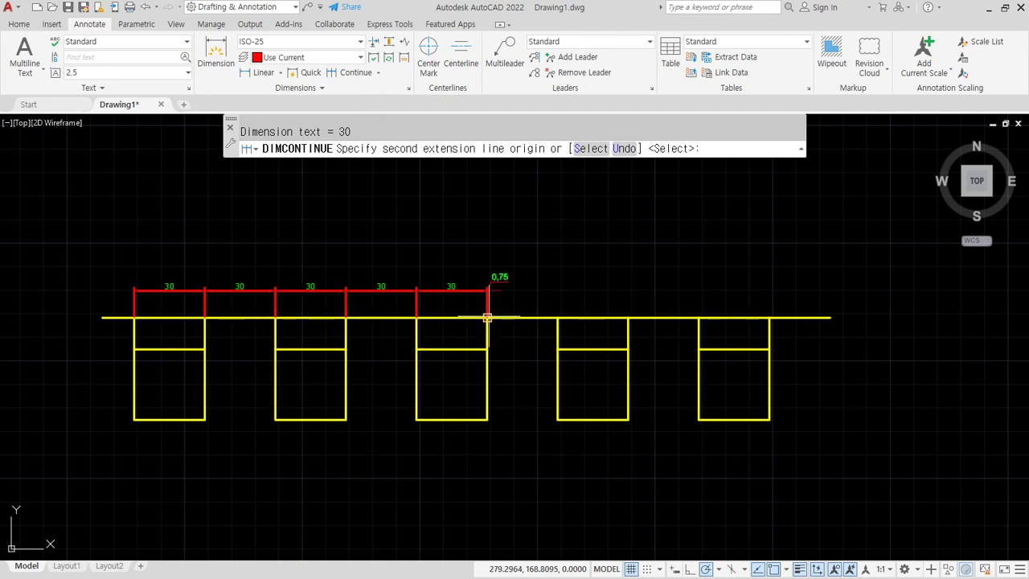
click(558, 317)
click(629, 317)
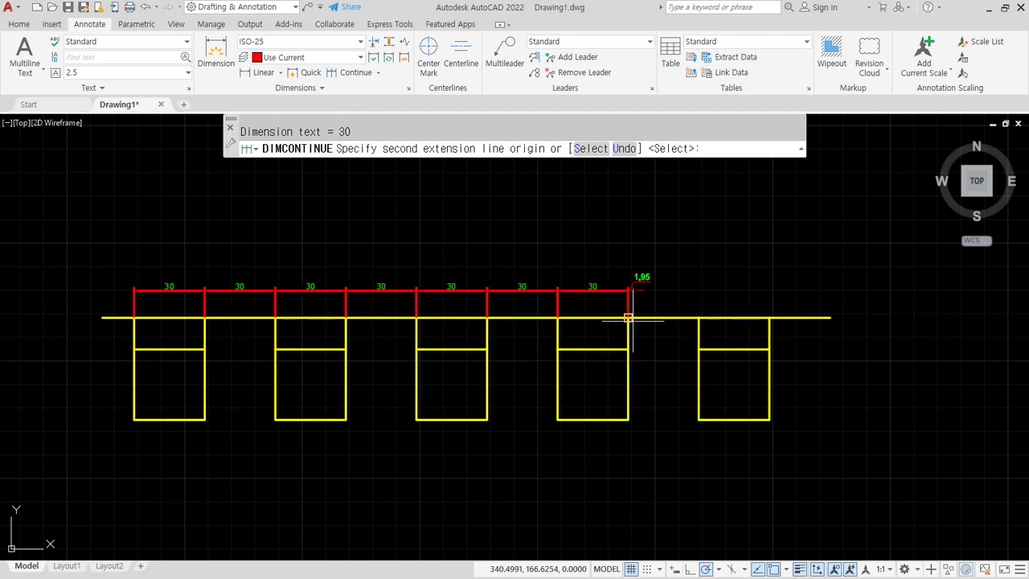
click(699, 317)
click(770, 318)
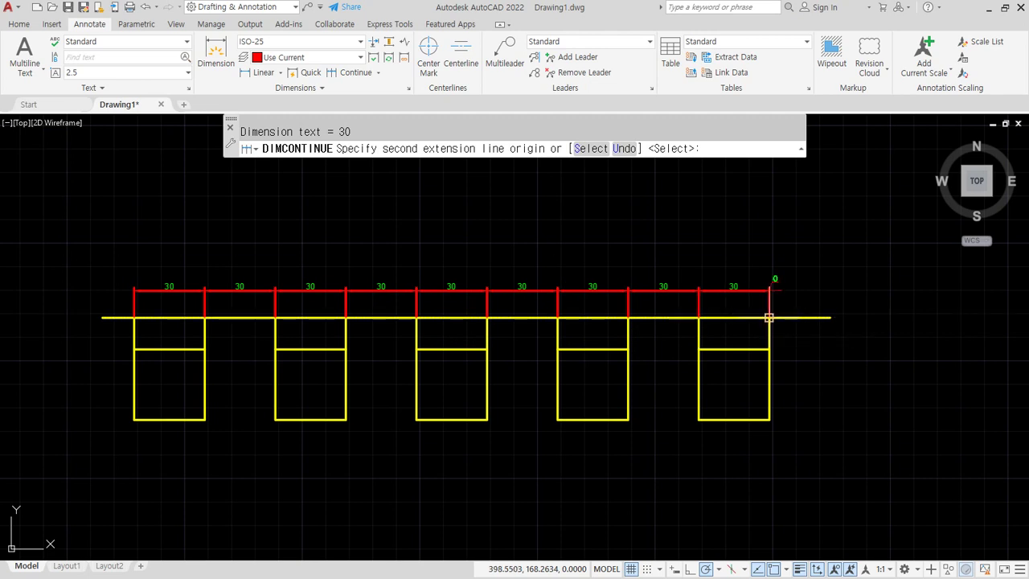
key(Escape)
Delete the long horizontal line and all the short vertical helper lines above the squares.
click(799, 317)
click(794, 327)
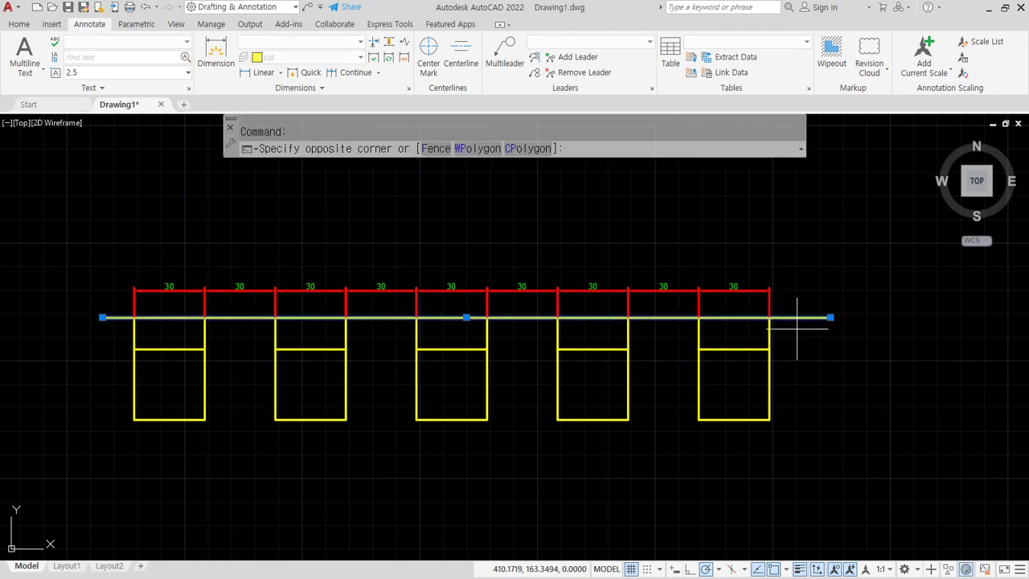
click(42, 323)
key(Delete)
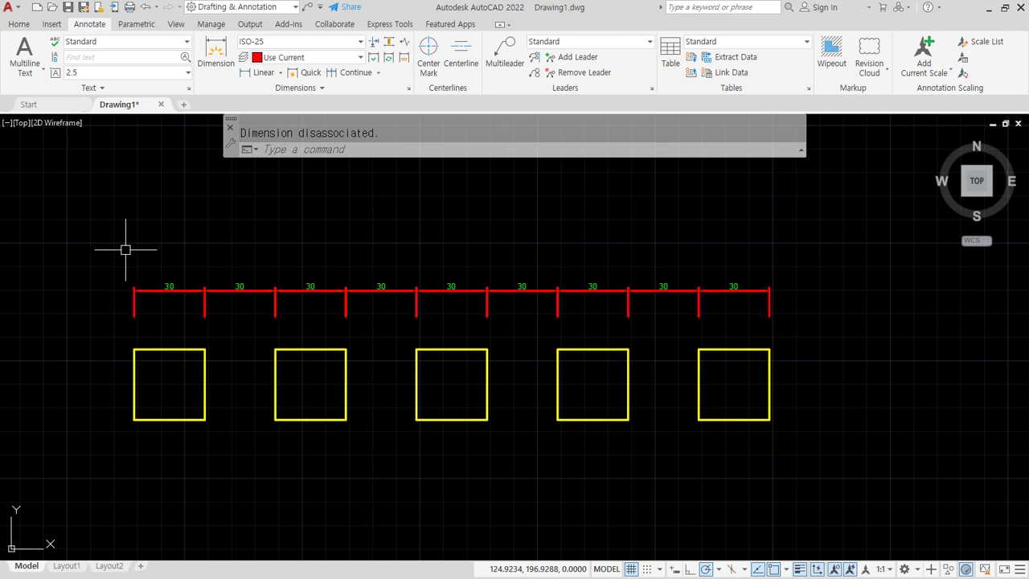
Erase the entire chain of dimensions above the five squares.
click(748, 303)
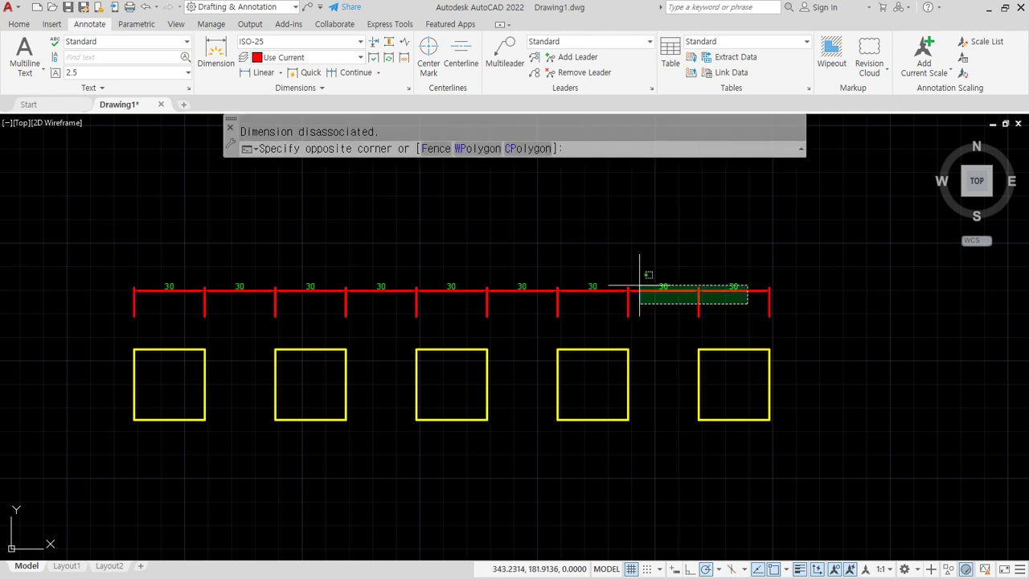
click(158, 218)
text(e)
key(Return)
Modify the ISO-25 dimension style to use fixed length extension lines with a length of 10.
text(d)
key(Return)
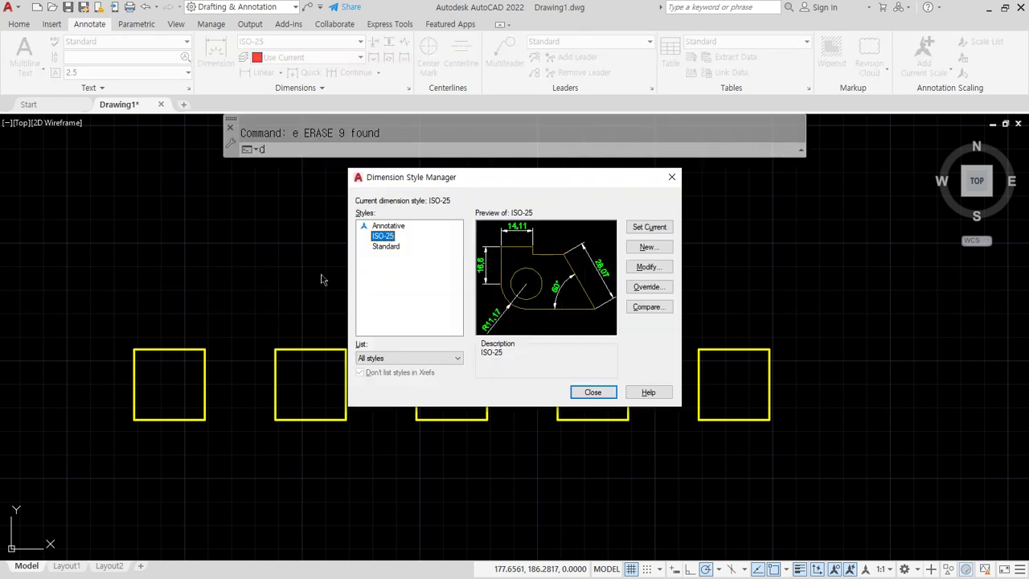
click(641, 273)
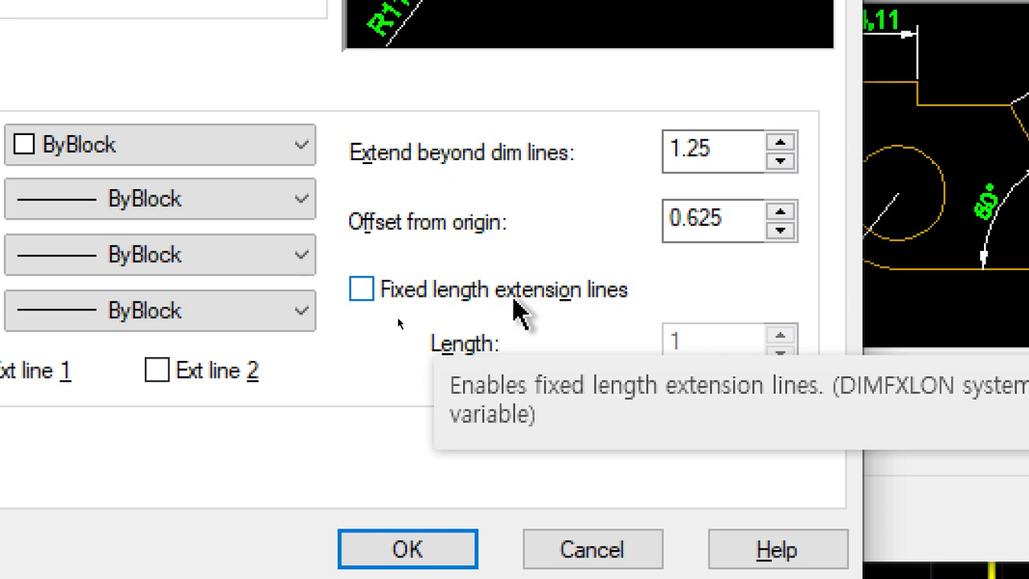
click(361, 289)
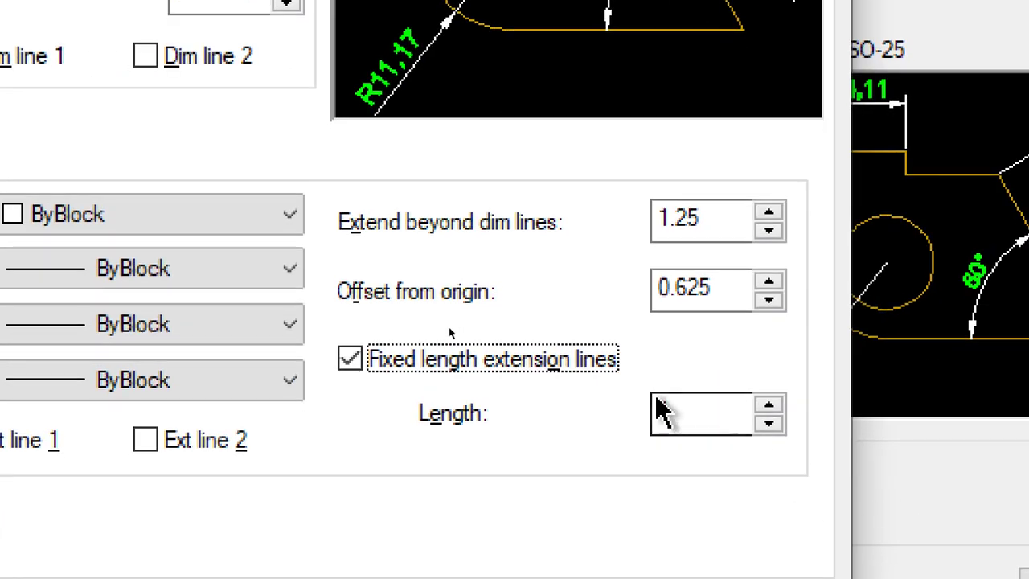
double_click(1022, 532)
text(10)
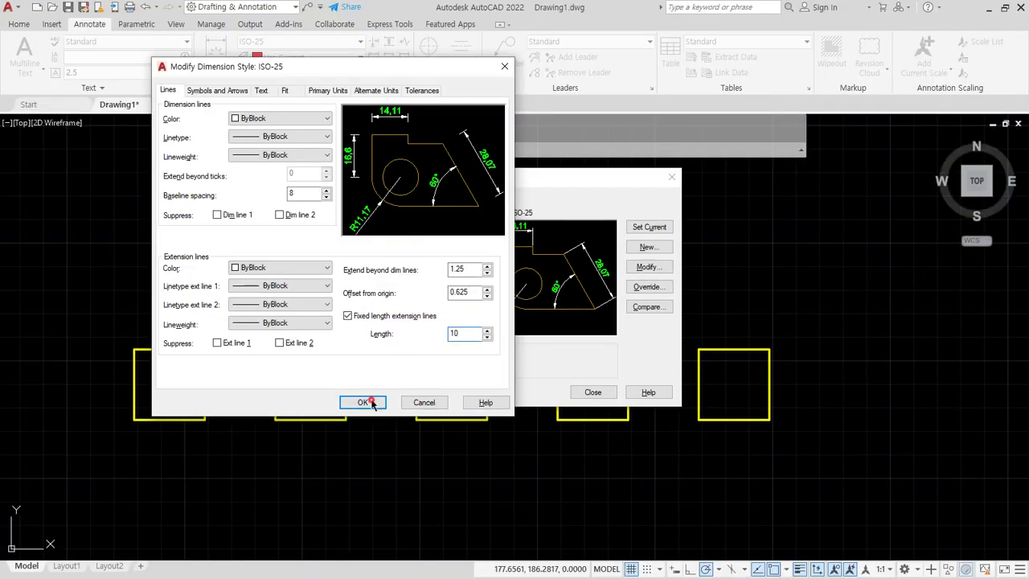
click(364, 402)
click(592, 391)
Add a horizontal linear dimension above the first square between its two upper corners.
click(258, 72)
scroll(135, 346, up, 2)
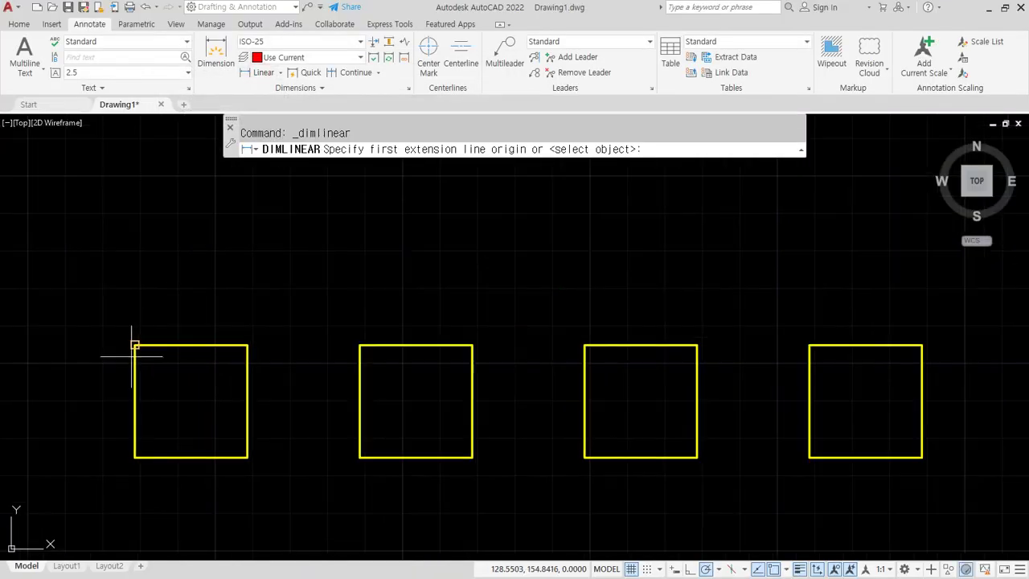
click(134, 346)
click(248, 345)
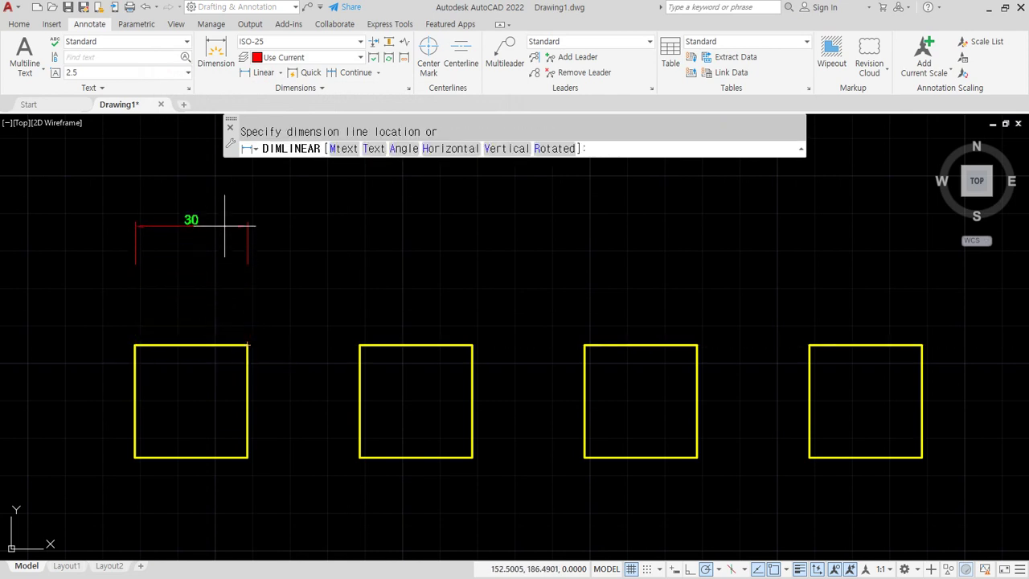
click(206, 266)
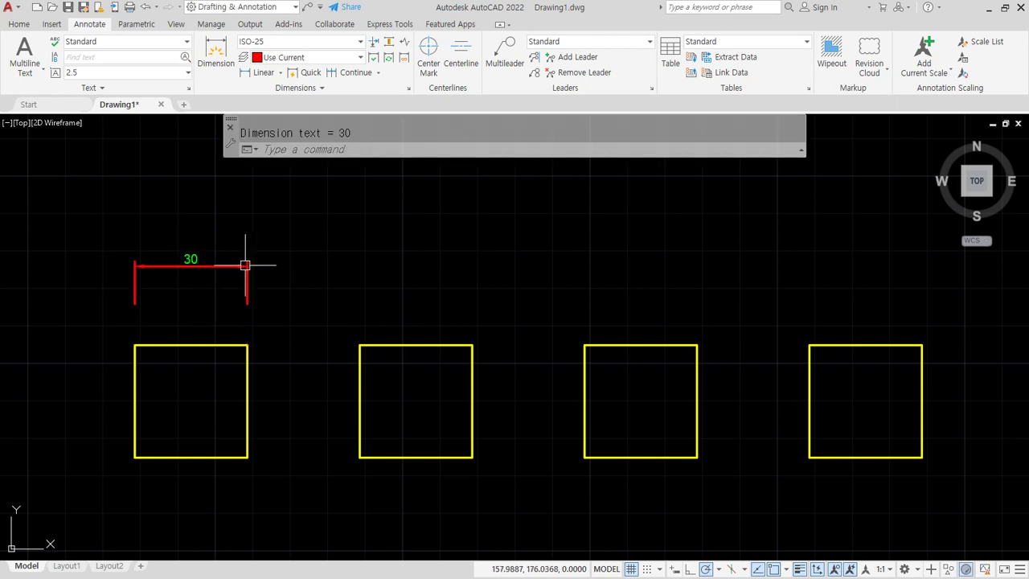
Continue the dimension chain through the upper corners of the second, third and fourth squares.
click(351, 72)
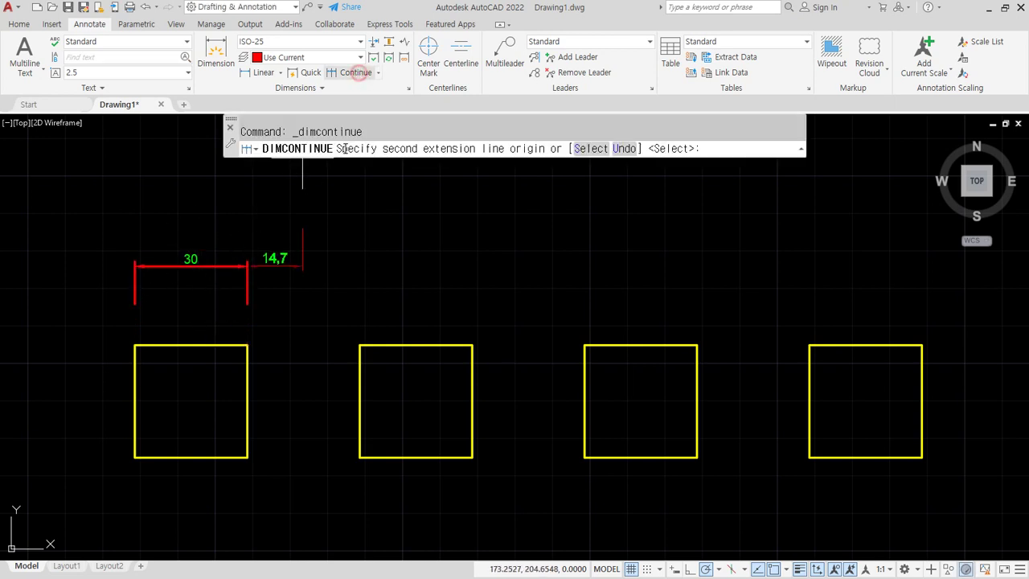
click(360, 344)
click(472, 345)
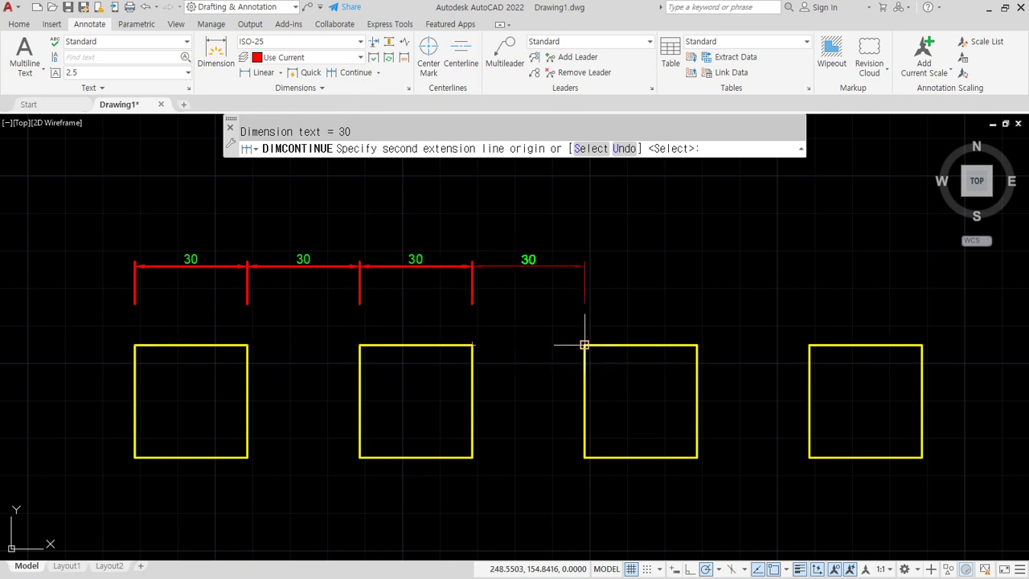
click(584, 345)
click(698, 345)
click(810, 345)
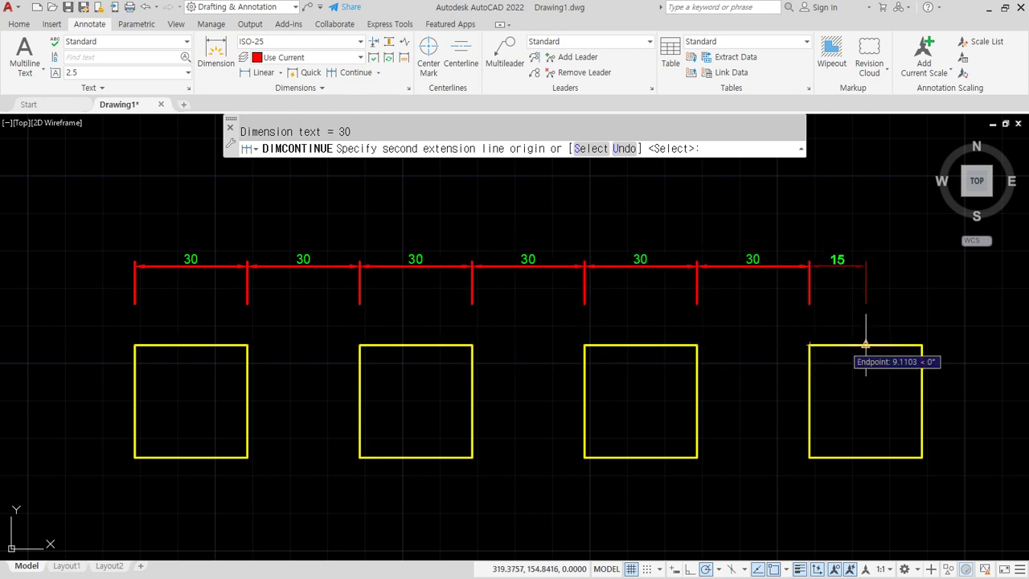
click(922, 345)
key(Return)
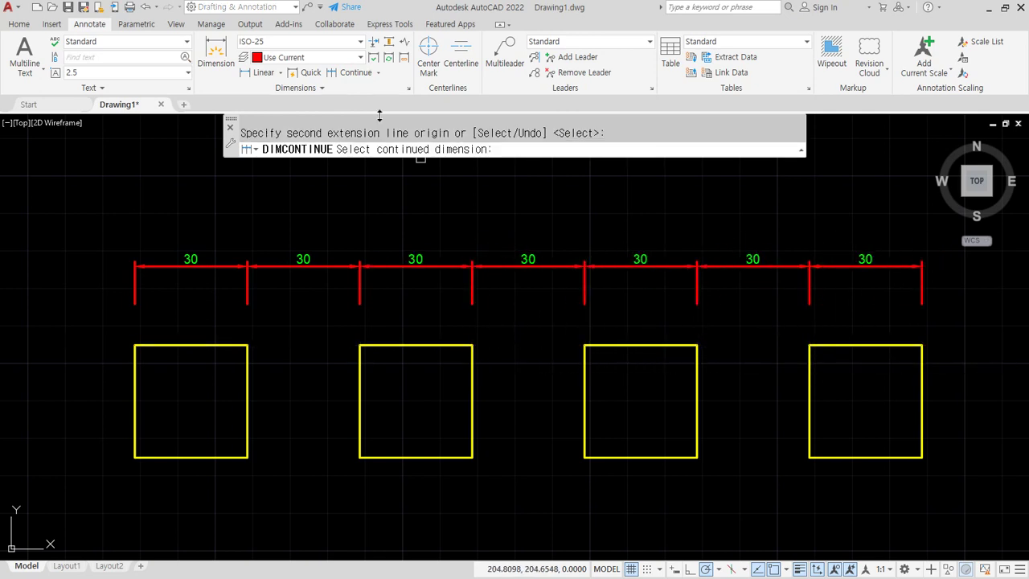
Add baseline dimensions from the first dimension's left extension line to the upper-left corners of the second, third and fourth squares.
click(378, 72)
click(357, 119)
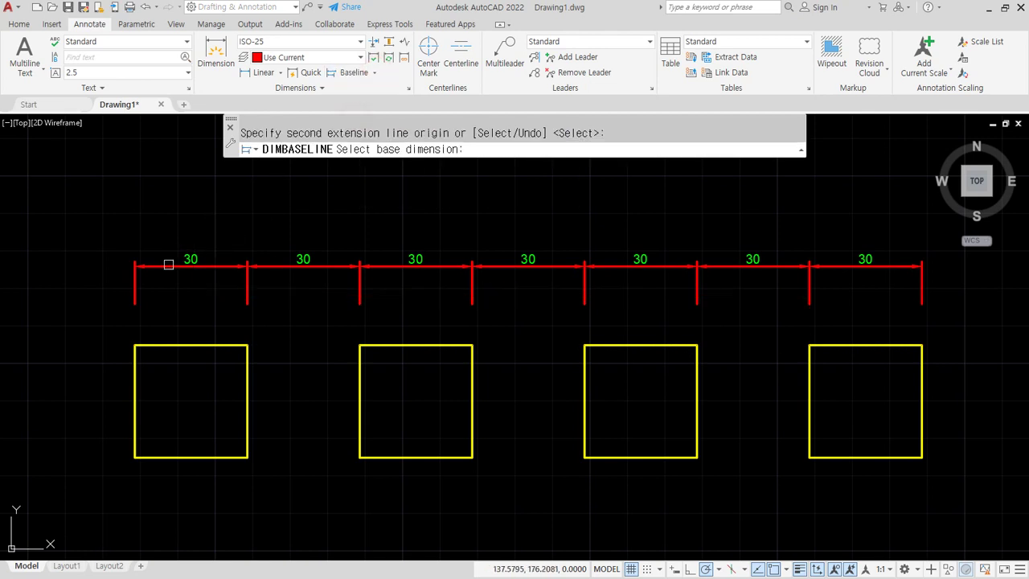
click(131, 294)
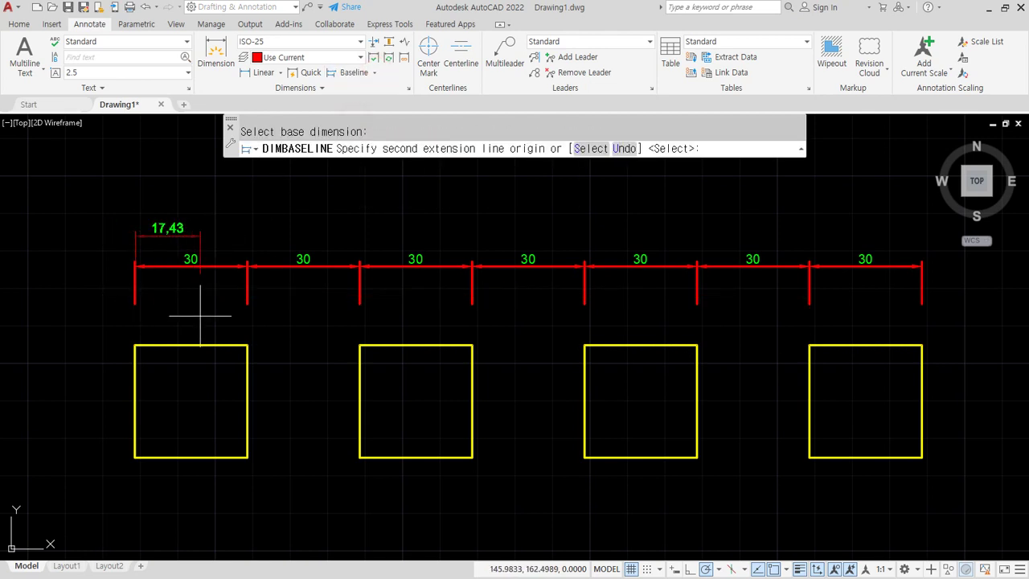
click(359, 345)
click(585, 345)
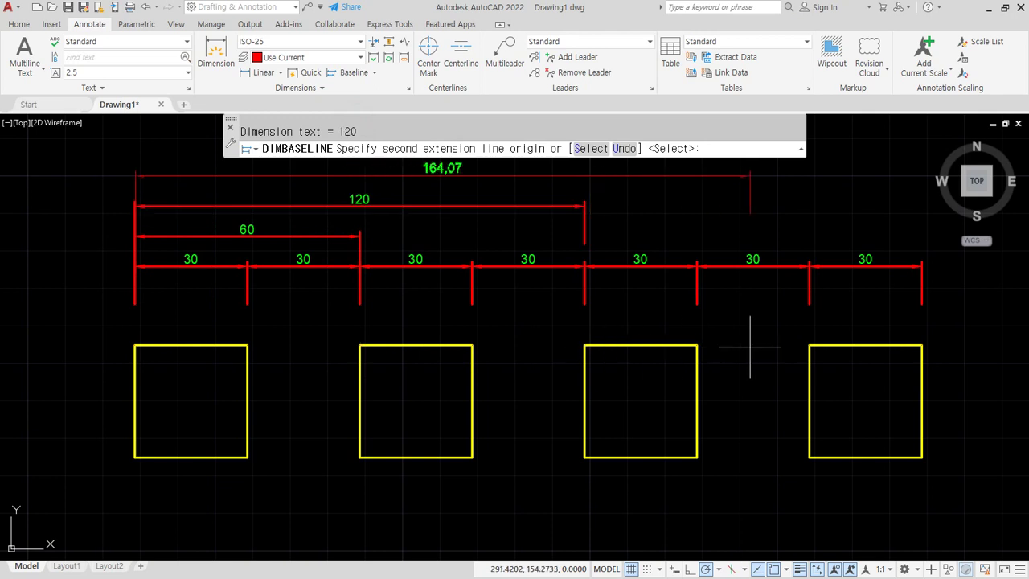
click(809, 345)
key(Escape)
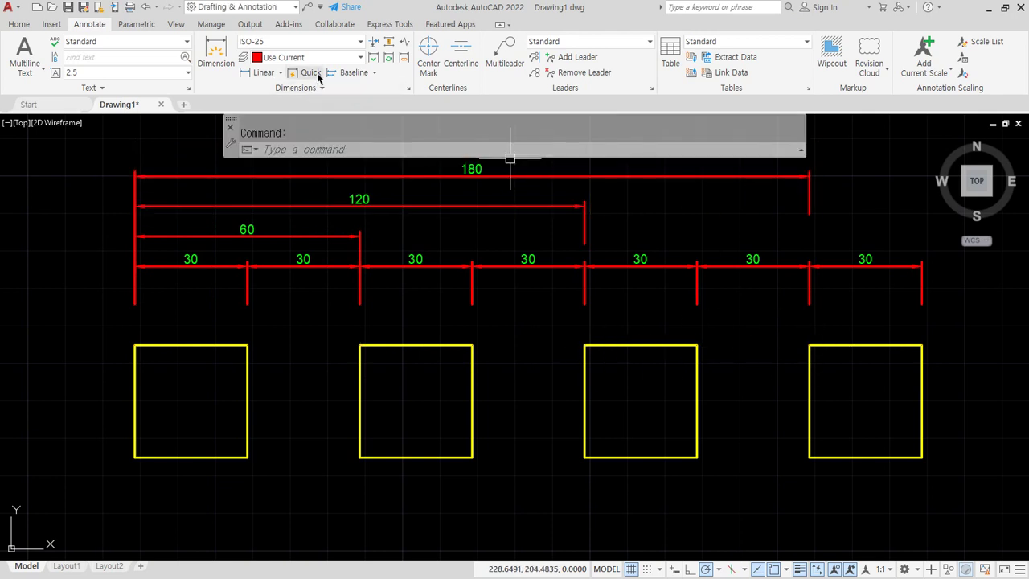
Continue the topmost baseline dimension to the fourth square's upper-right corner.
click(374, 72)
click(371, 96)
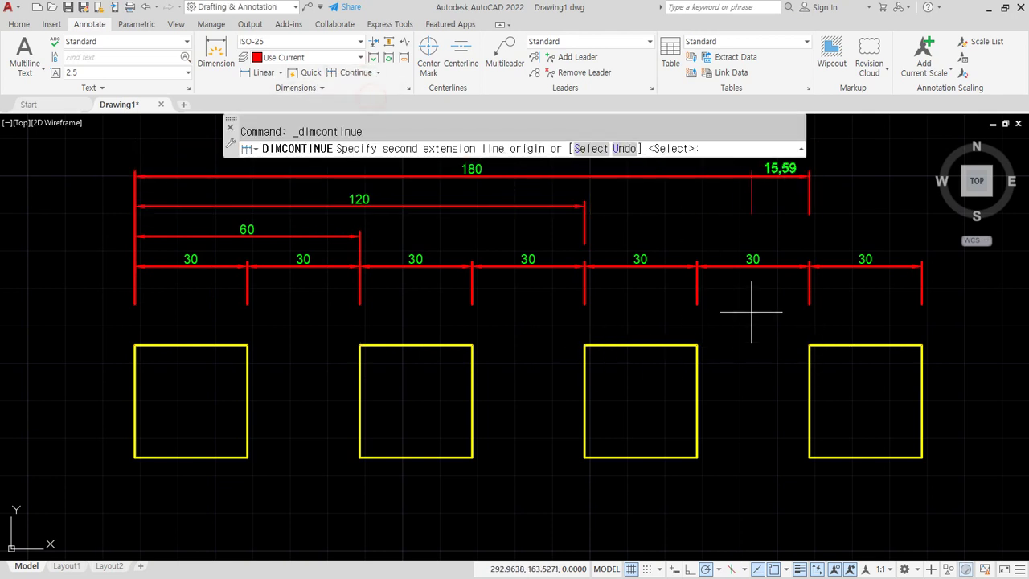
click(922, 345)
key(Escape)
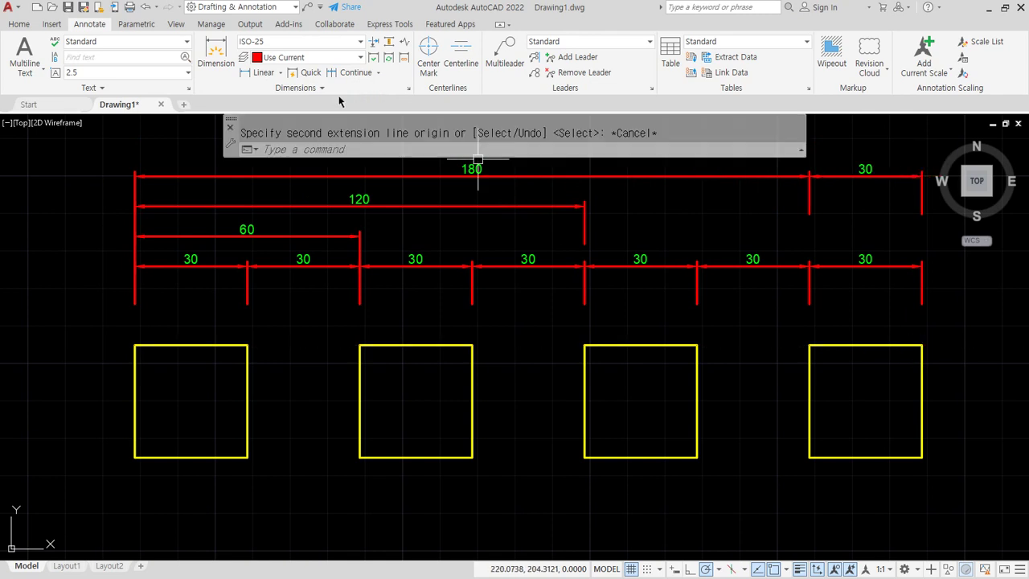
click(377, 73)
click(364, 117)
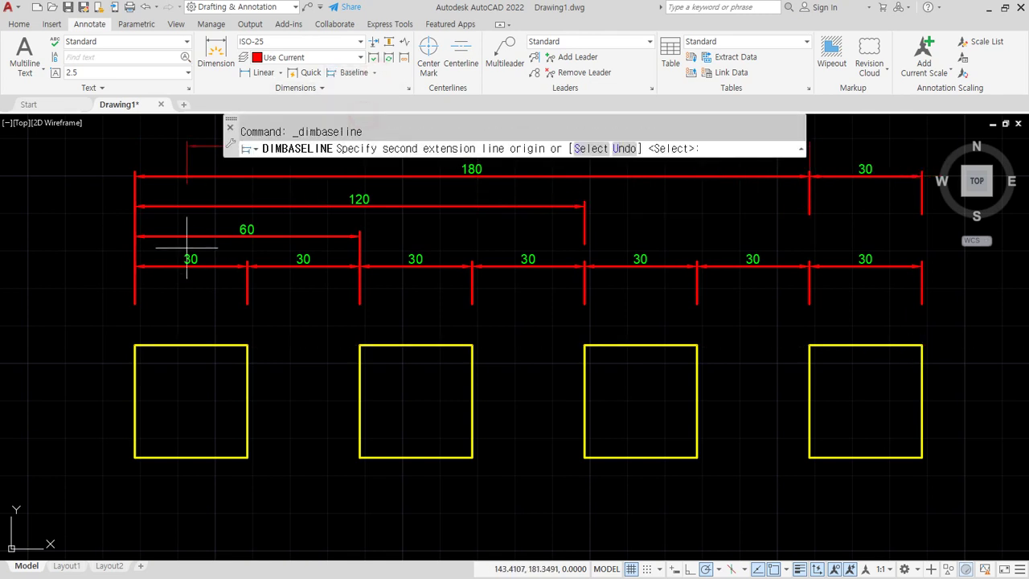
click(130, 292)
key(Escape)
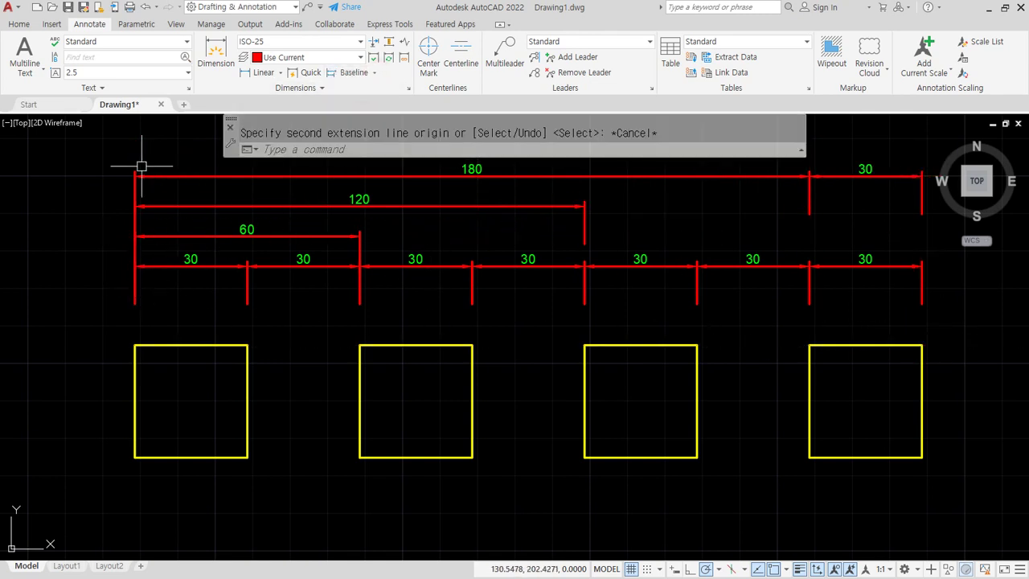
key(Return)
key(Escape)
Add an overall baseline dimension from the 180 dimension's left extension line to the fourth square's upper-right corner.
click(352, 73)
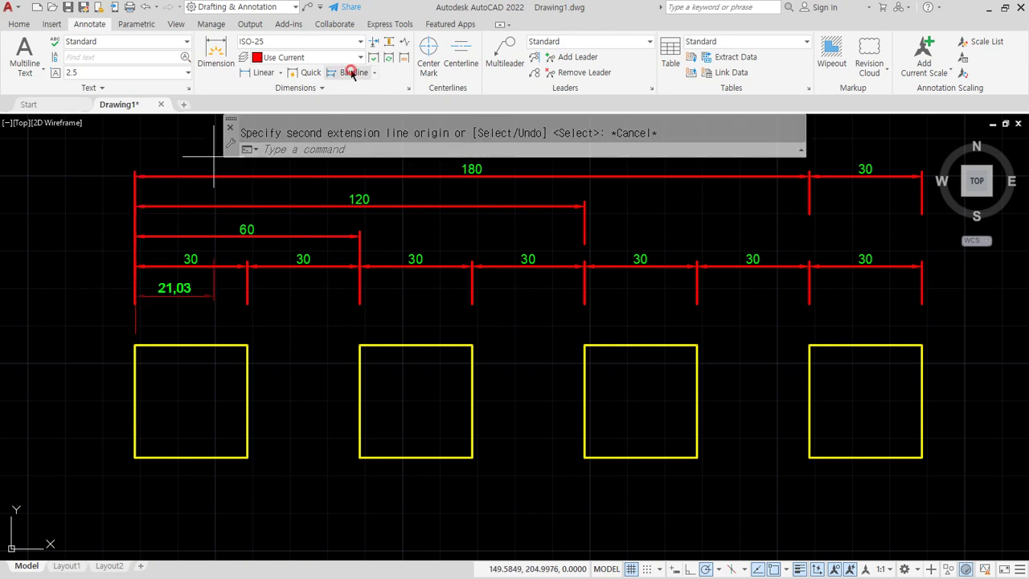
key(Return)
click(159, 175)
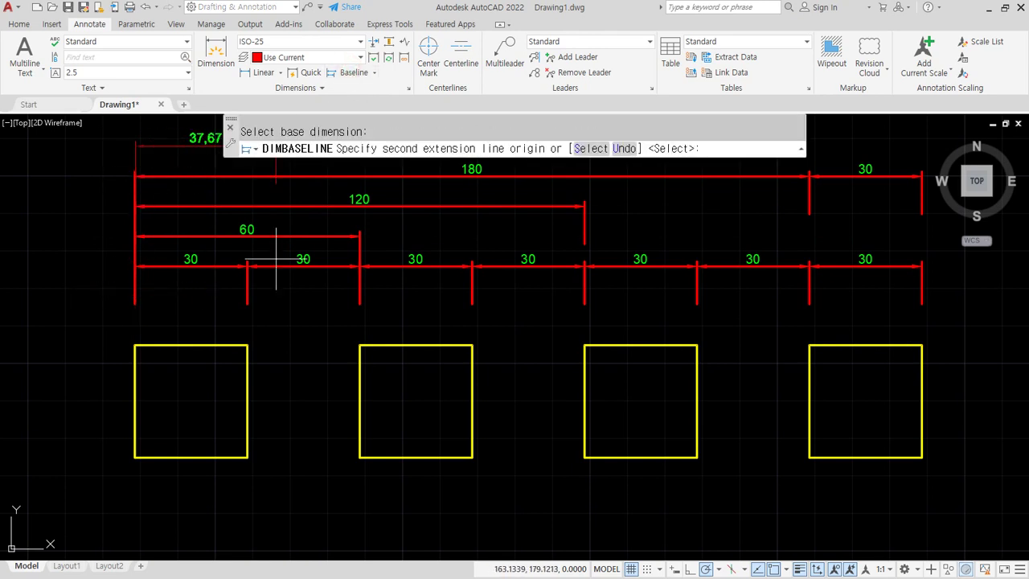
click(923, 345)
key(Escape)
middle_drag(528, 360, 469, 414)
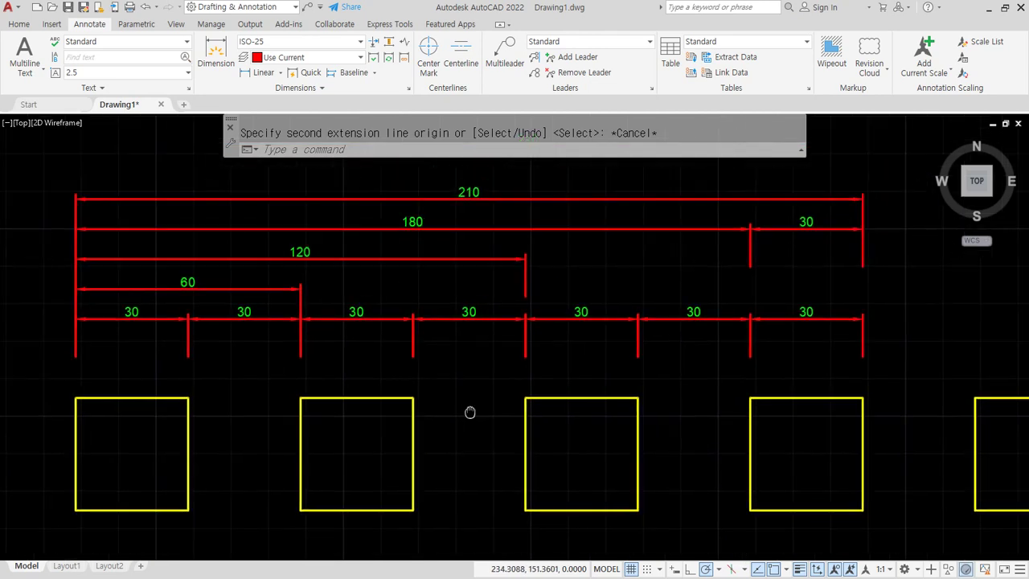
key(Escape)
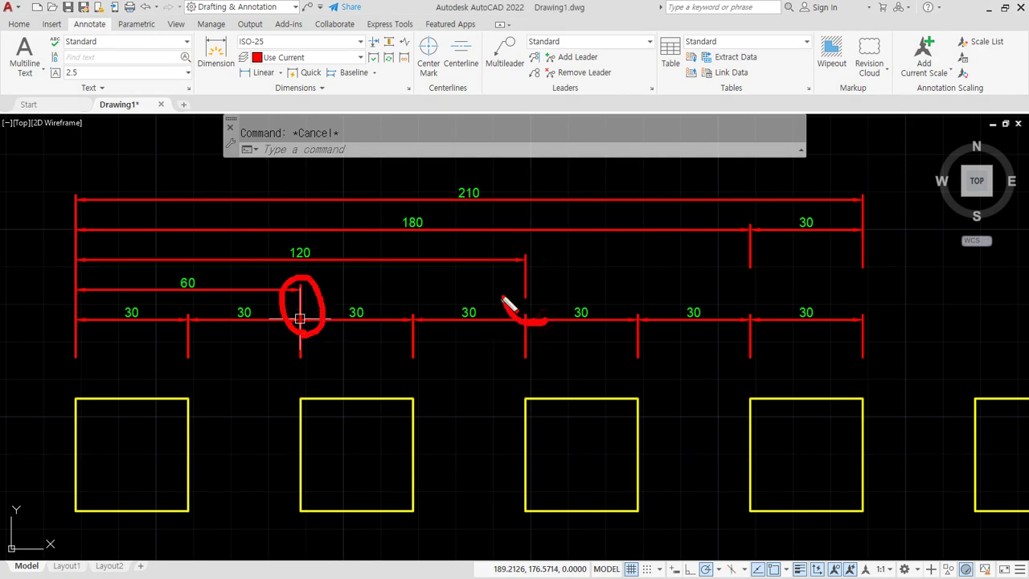
mouse_move(803, 323)
mouse_down()
mouse_move(836, 238)
mouse_move(786, 339)
mouse_up()
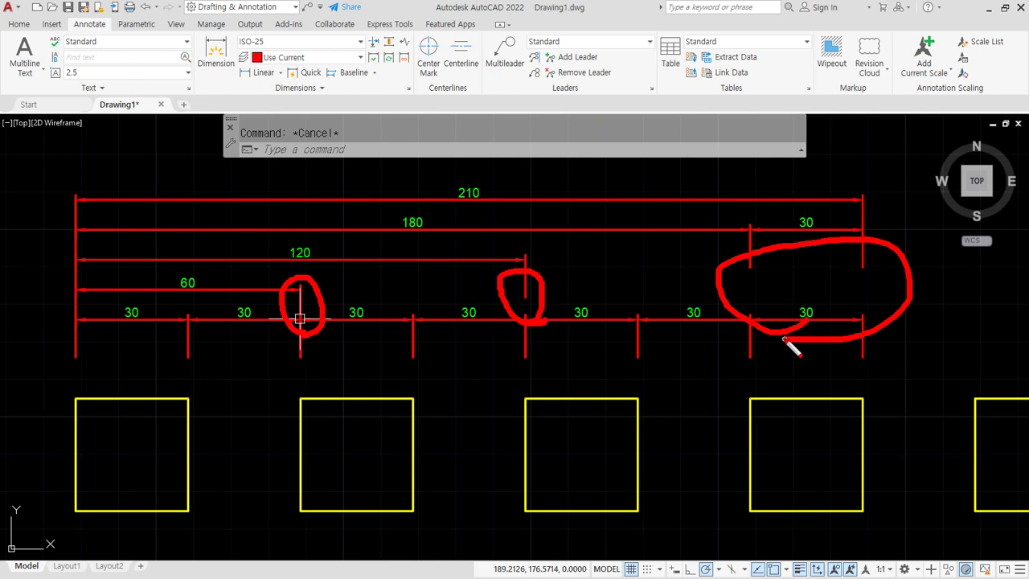
key(e)
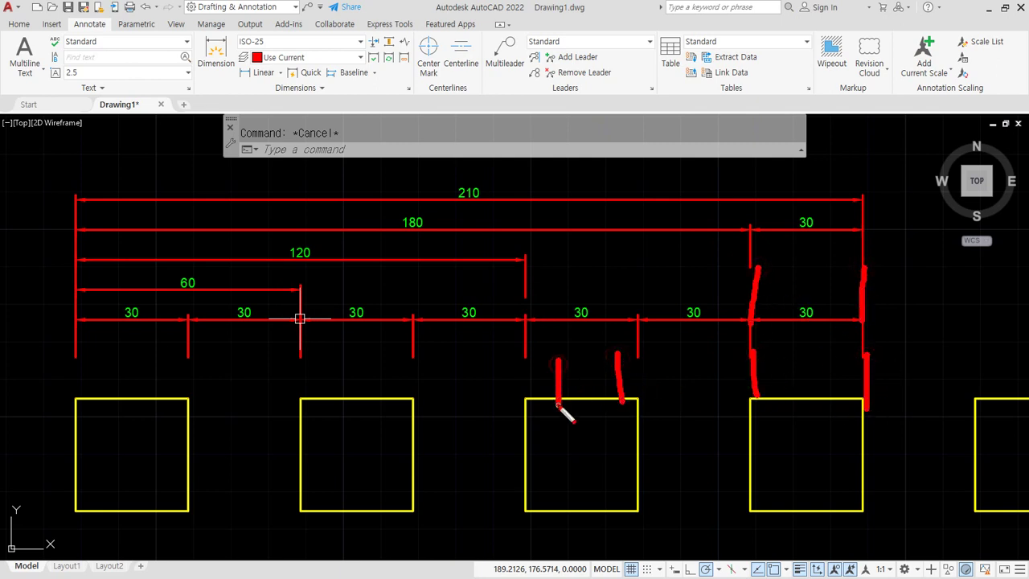
key(Escape)
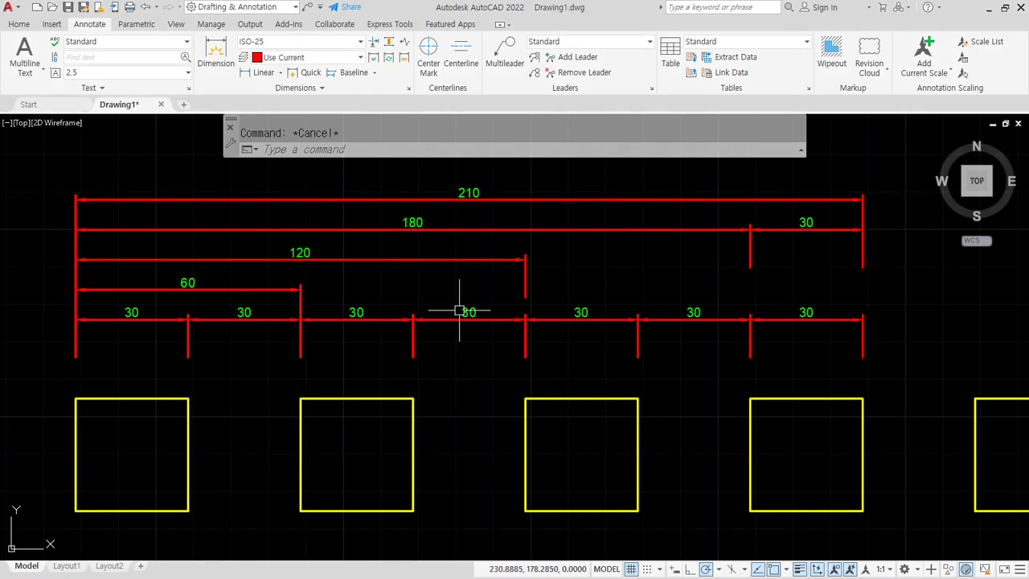
Modify the ISO-25 dimension style so its fixed length extension lines have a length of 6.
text(d)
key(Return)
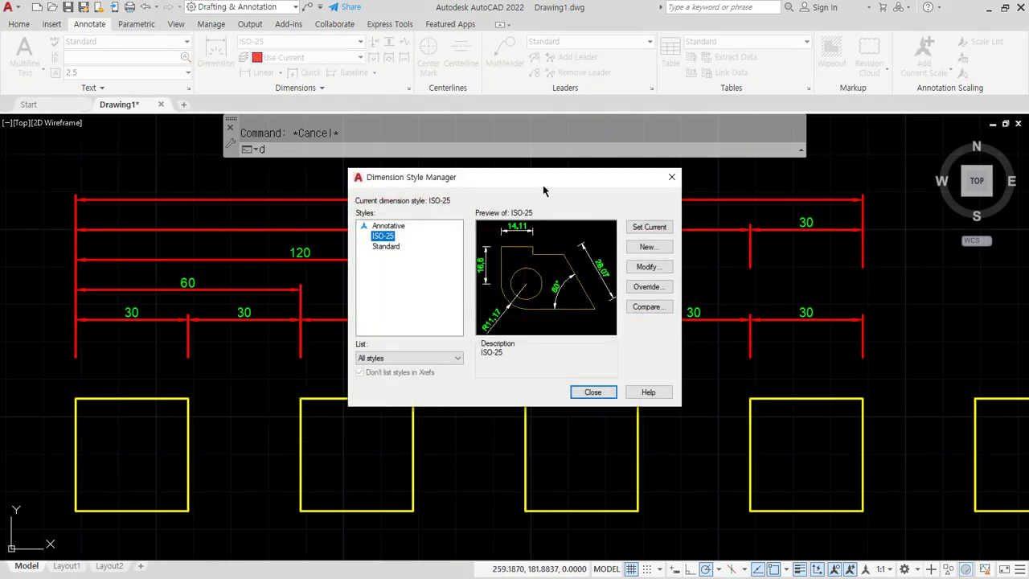
drag(544, 190, 436, 176)
click(539, 253)
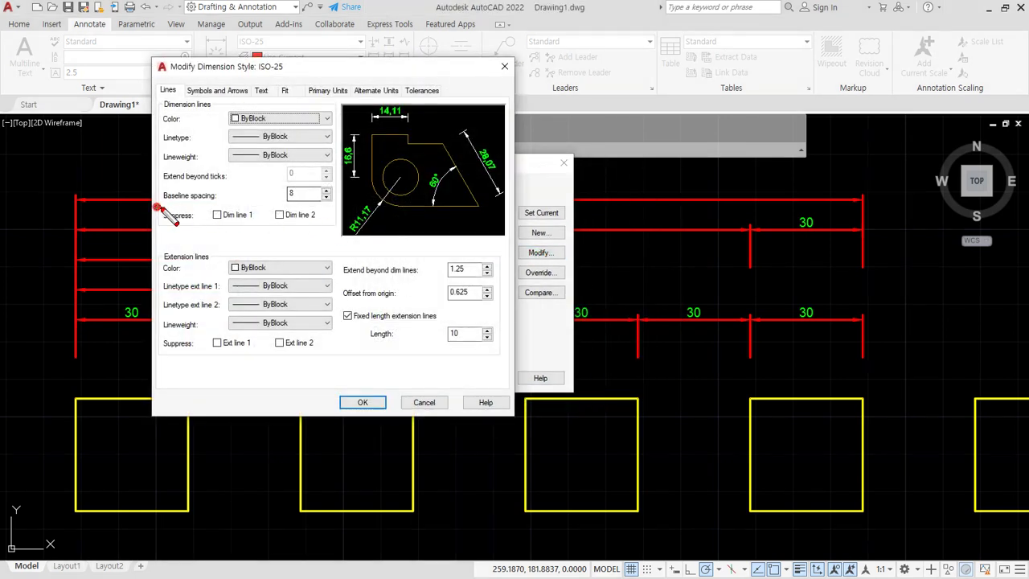
drag(159, 209, 331, 210)
drag(356, 343, 530, 343)
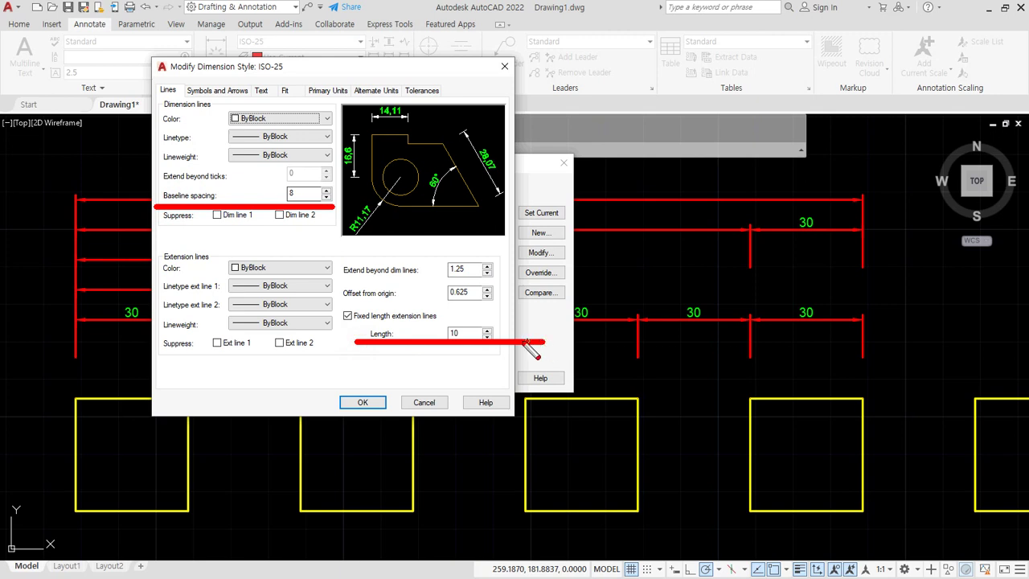
key(Escape)
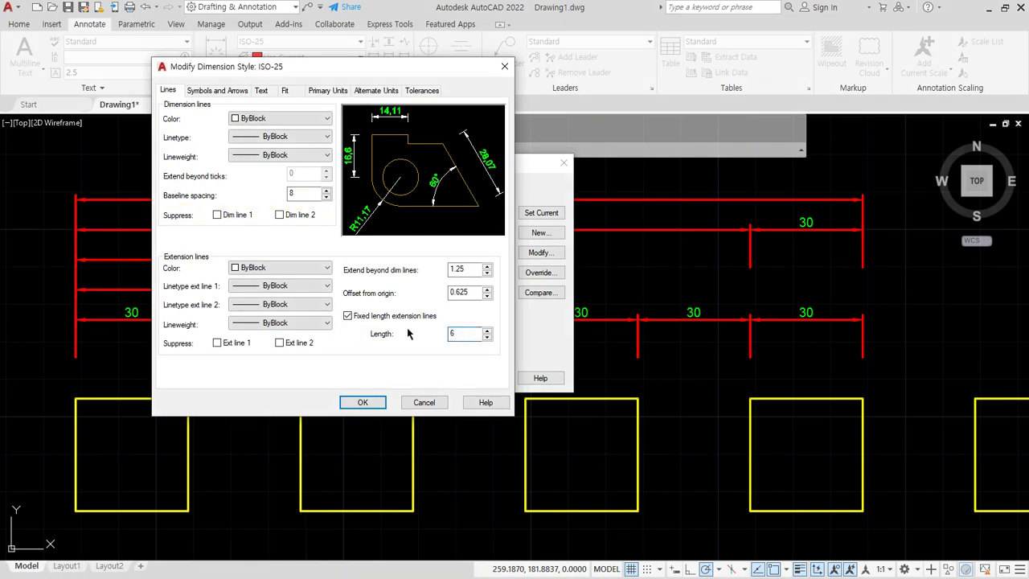
click(383, 402)
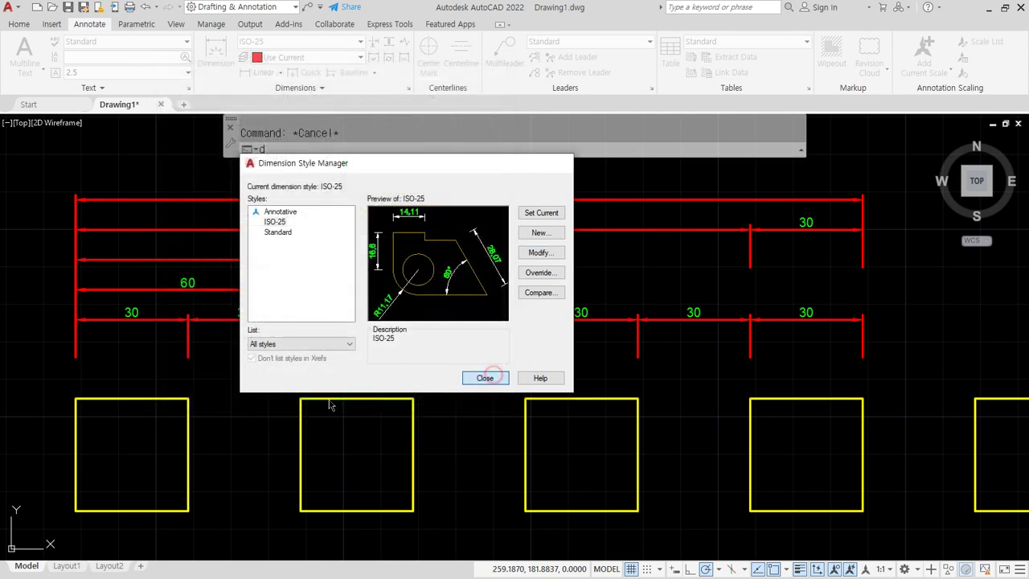
click(487, 374)
Examine the extension lines along the shared left edge of the stacked baseline dimensions.
scroll(69, 329, up, 8)
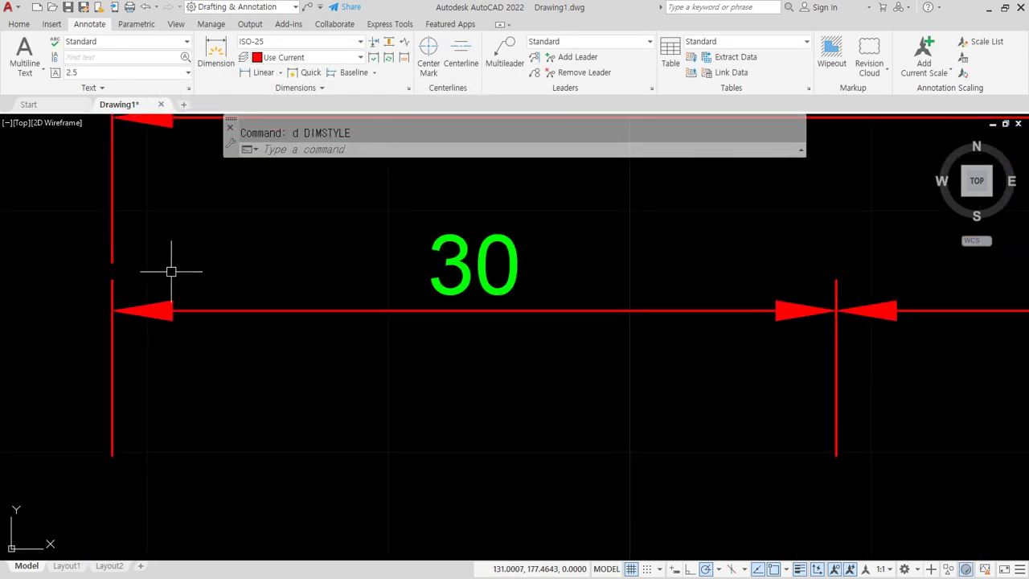
scroll(171, 270, down, 4)
scroll(211, 345, up, 4)
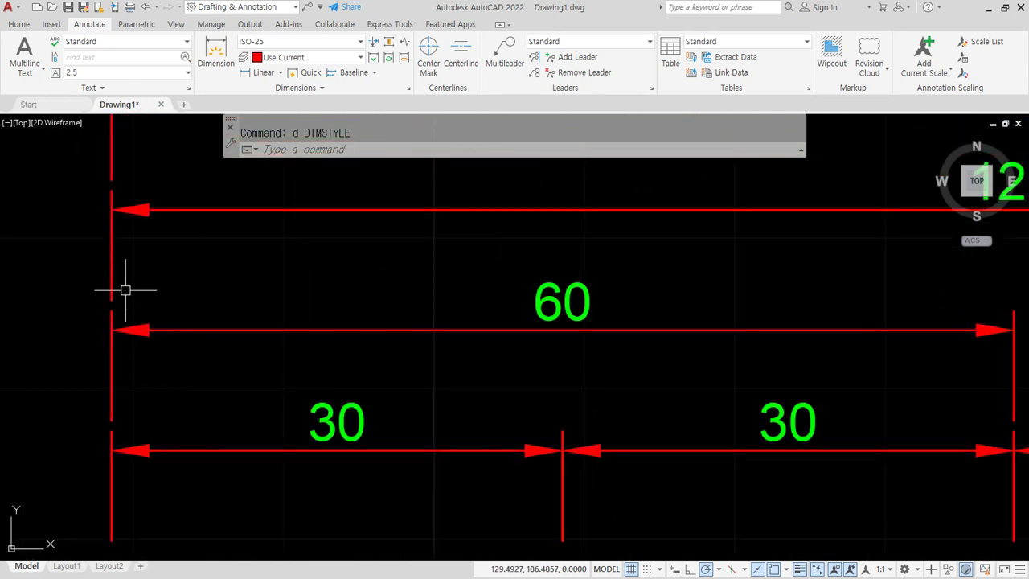
scroll(94, 303, up, 2)
scroll(179, 308, down, 6)
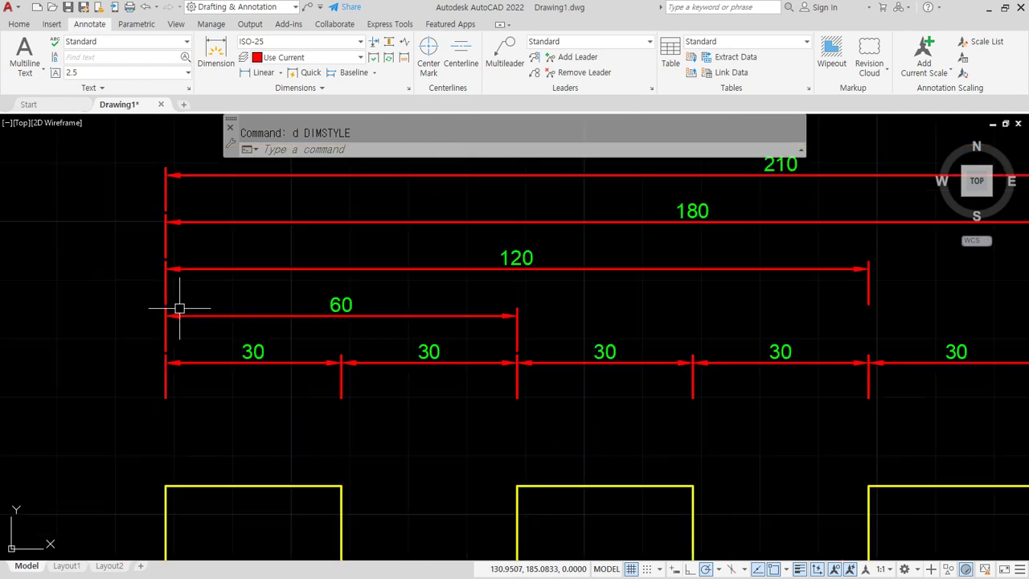
scroll(397, 338, down, 3)
Set the fixed extension line length in the ISO-25 dimension style to 8.
text(d)
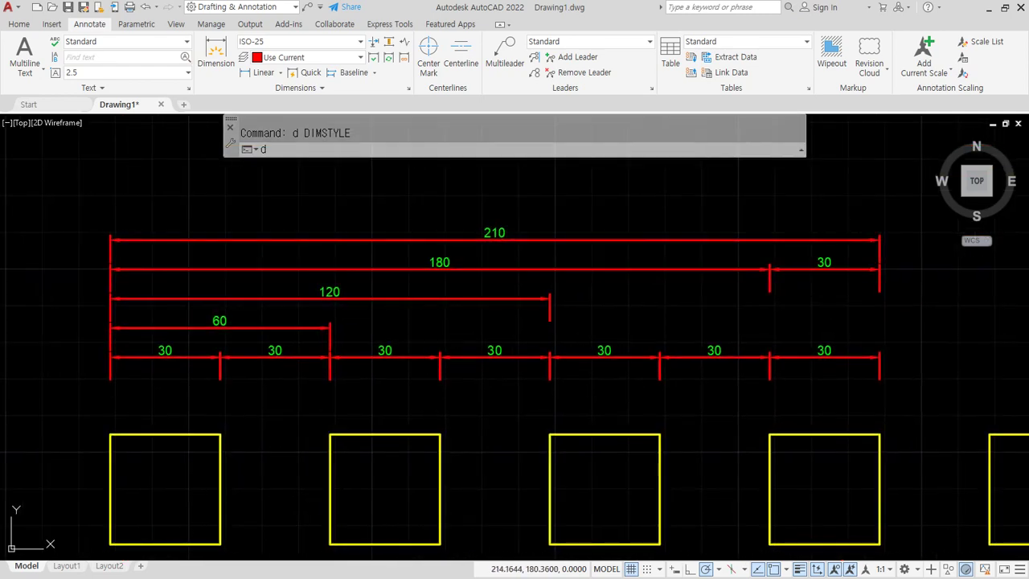
key(Return)
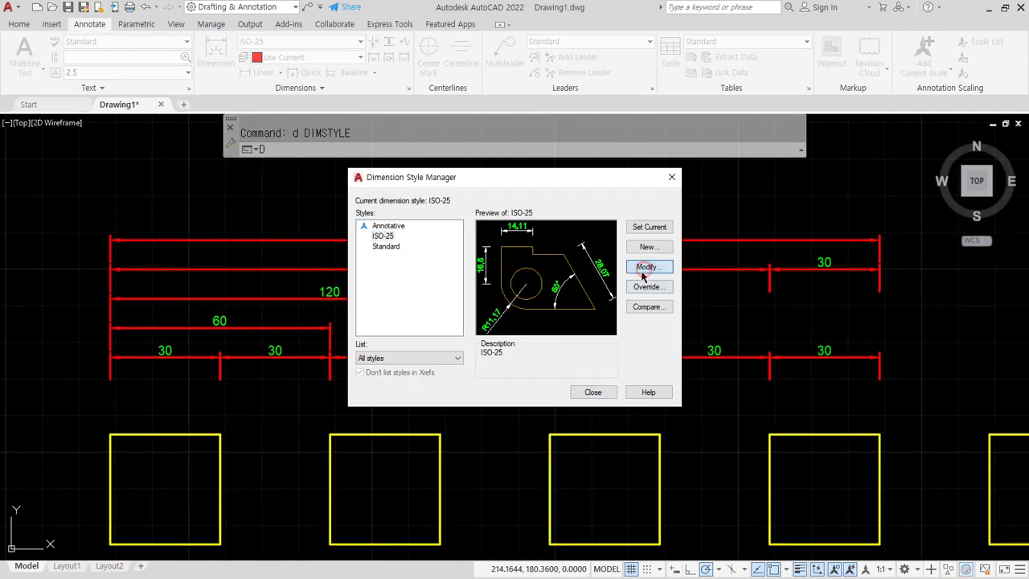
key(Return)
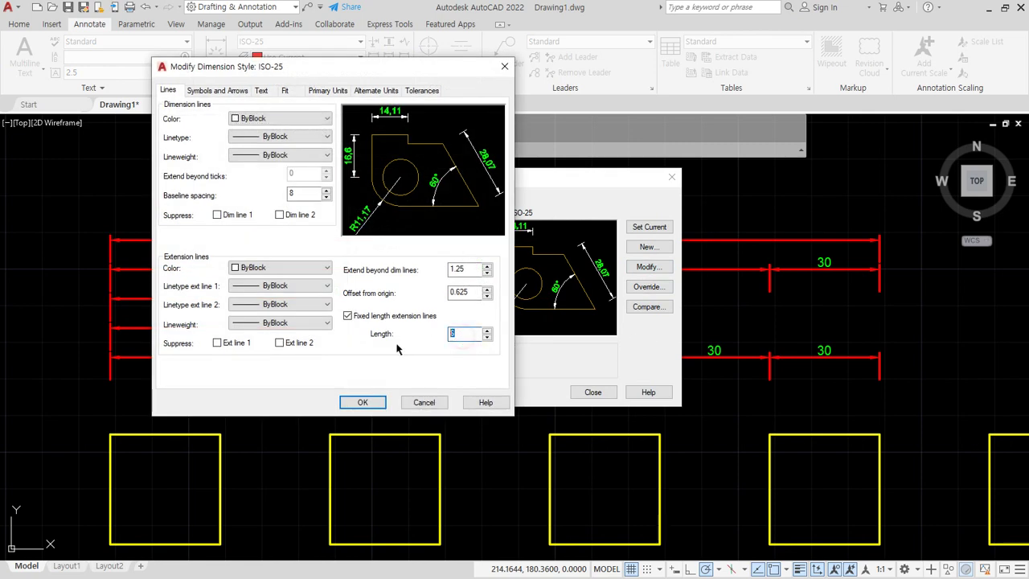
click(362, 403)
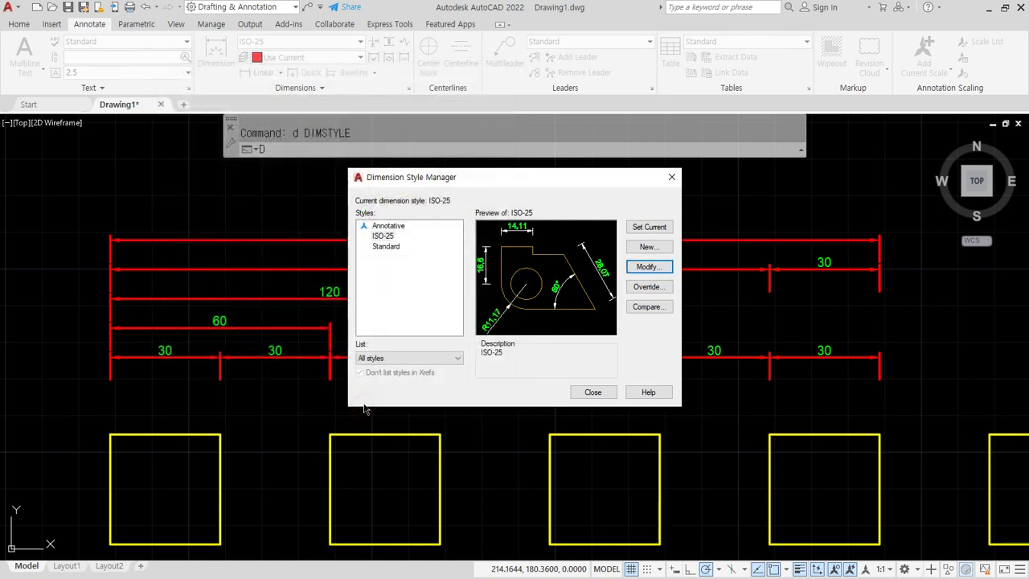
click(592, 392)
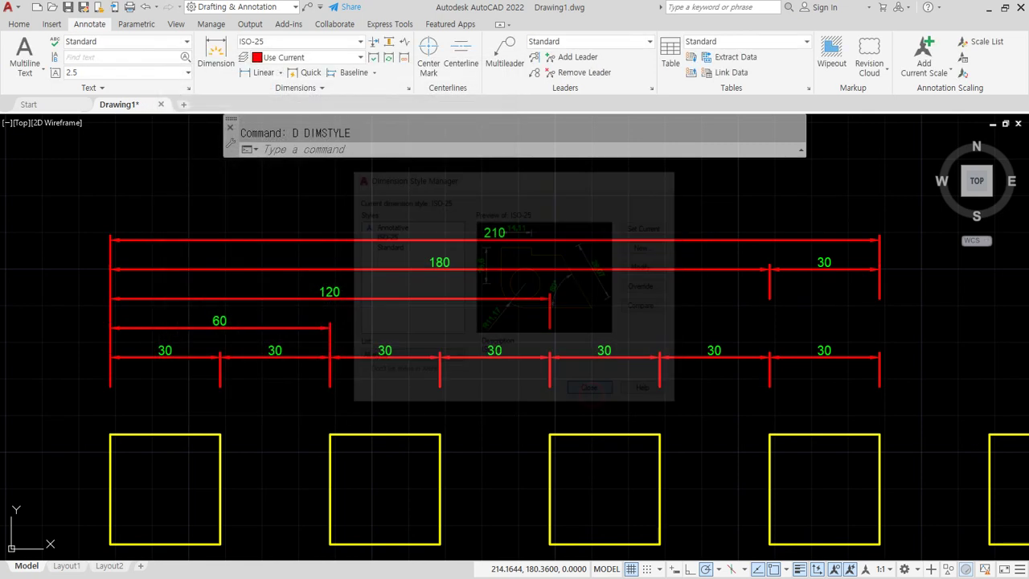
Inspect where the left extension lines of the first square's dimension and the baseline dimension above it meet, selecting both to check.
scroll(101, 355, up, 8)
click(167, 223)
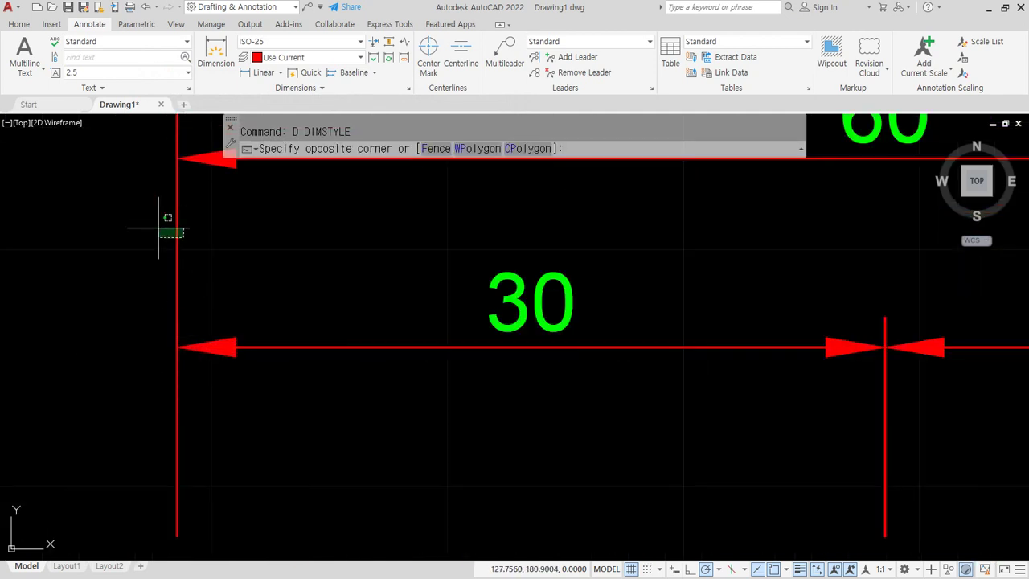
click(94, 458)
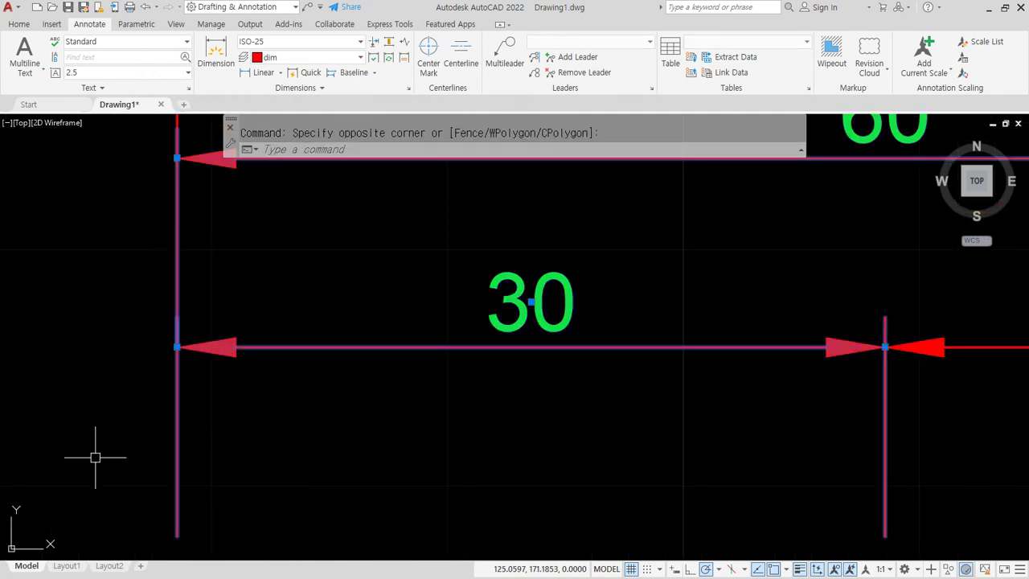
key(Escape)
scroll(313, 407, down, 6)
middle_drag(500, 352, 280, 345)
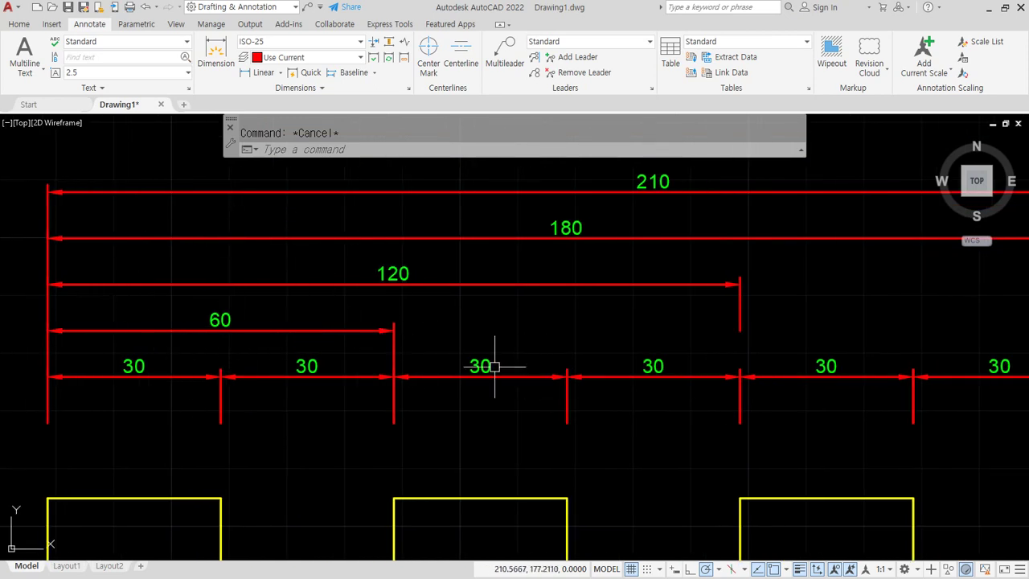
scroll(367, 351, down, 3)
middle_drag(367, 351, 405, 346)
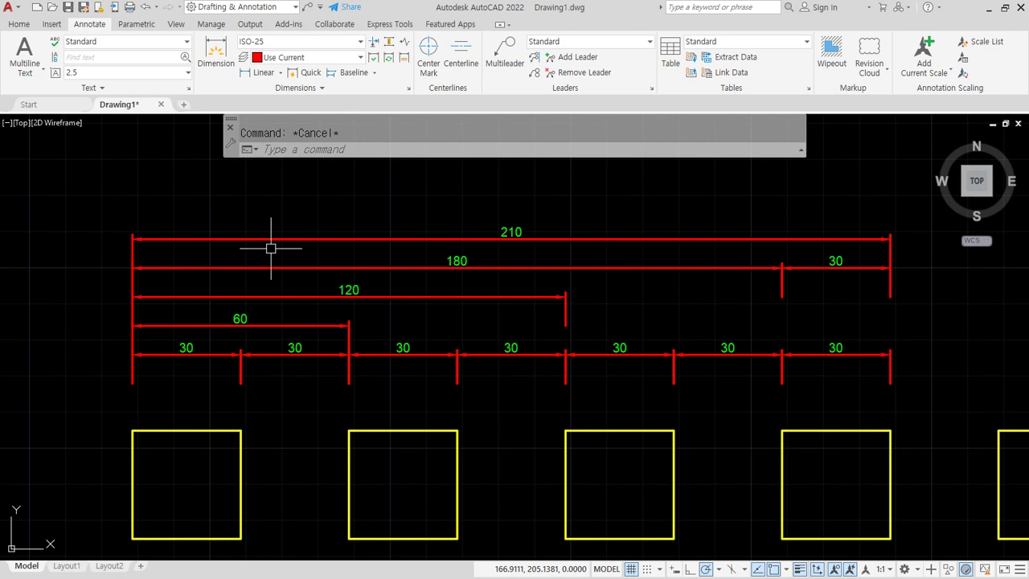
Set the fixed extension line length of the 120 baseline dimension to 16 in its properties.
key(ctrl+1)
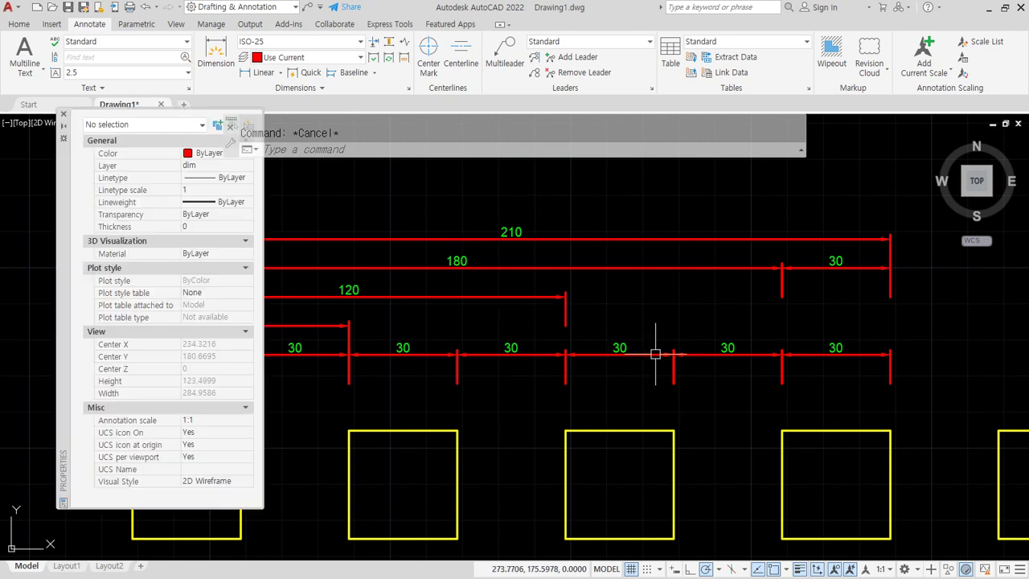
drag(561, 297, 881, 250)
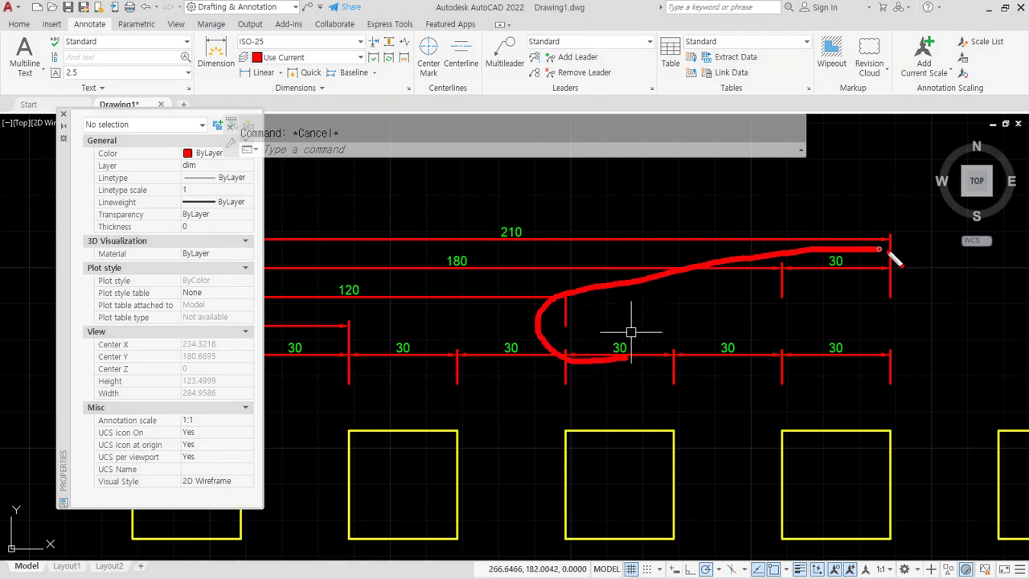
drag(903, 375, 658, 372)
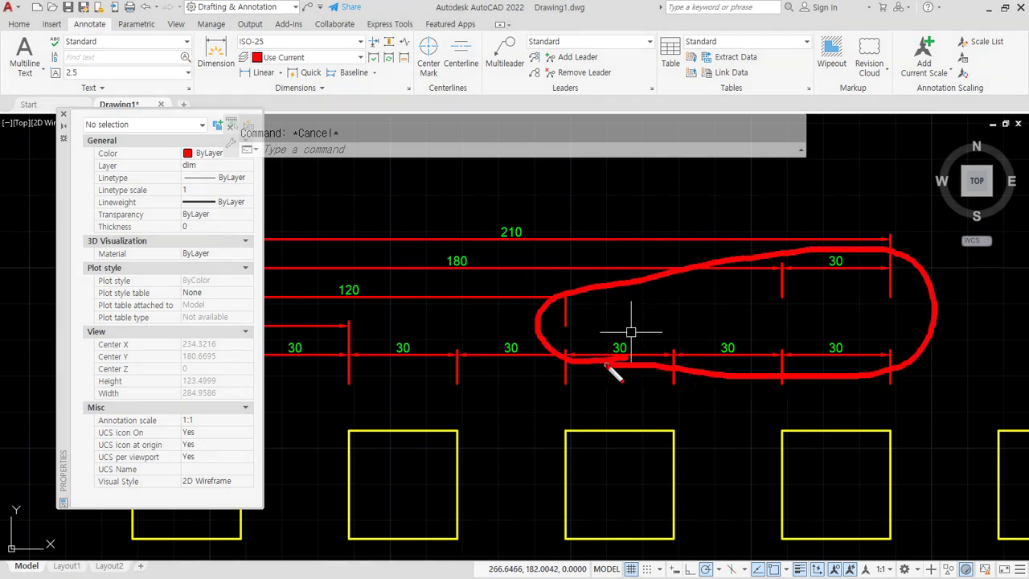
key(Escape)
middle_drag(568, 329, 674, 314)
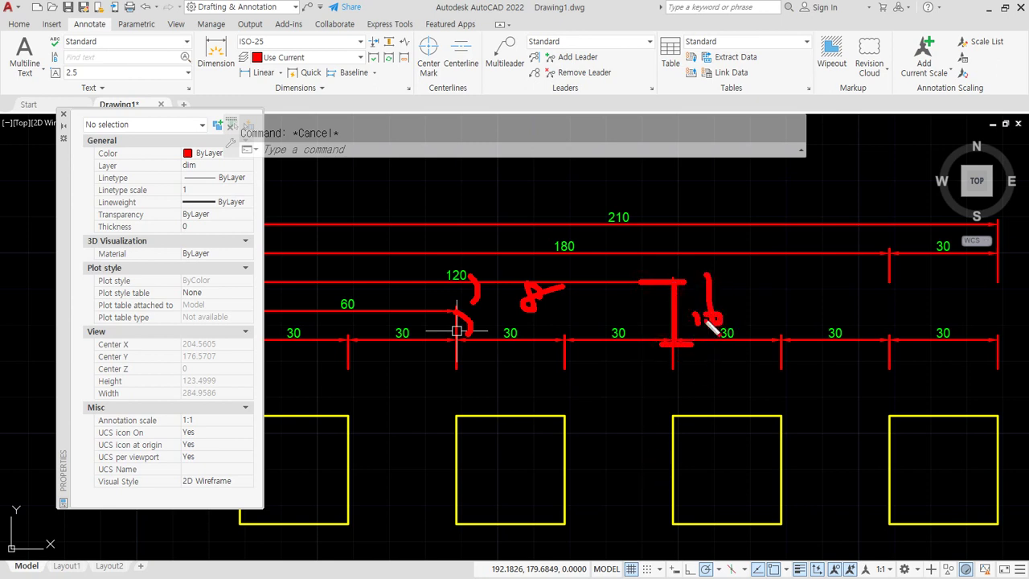
drag(722, 282, 663, 293)
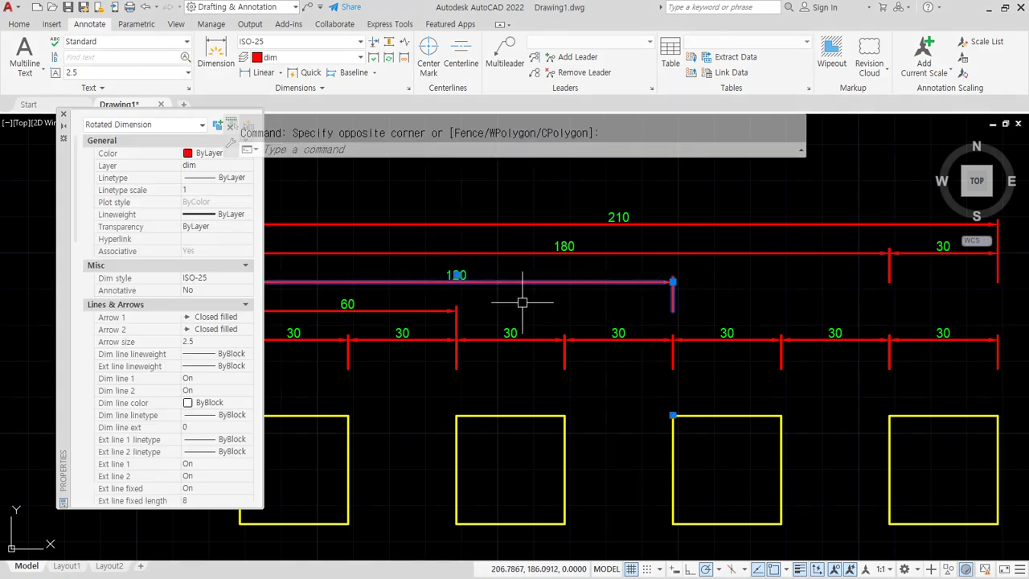
drag(65, 224, 408, 219)
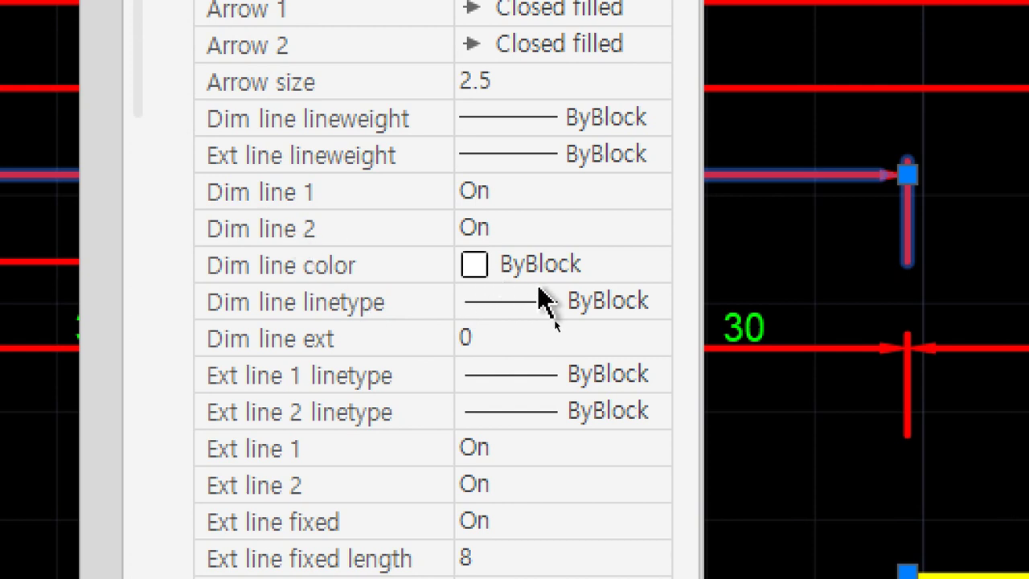
scroll(558, 305, down, 2)
scroll(558, 305, up, 2)
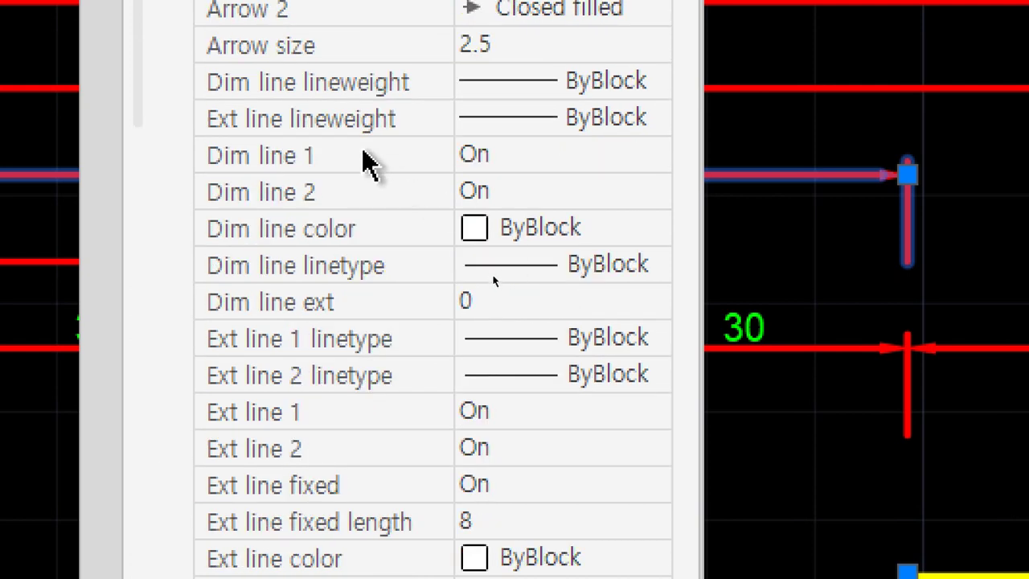
scroll(541, 458, down, 2)
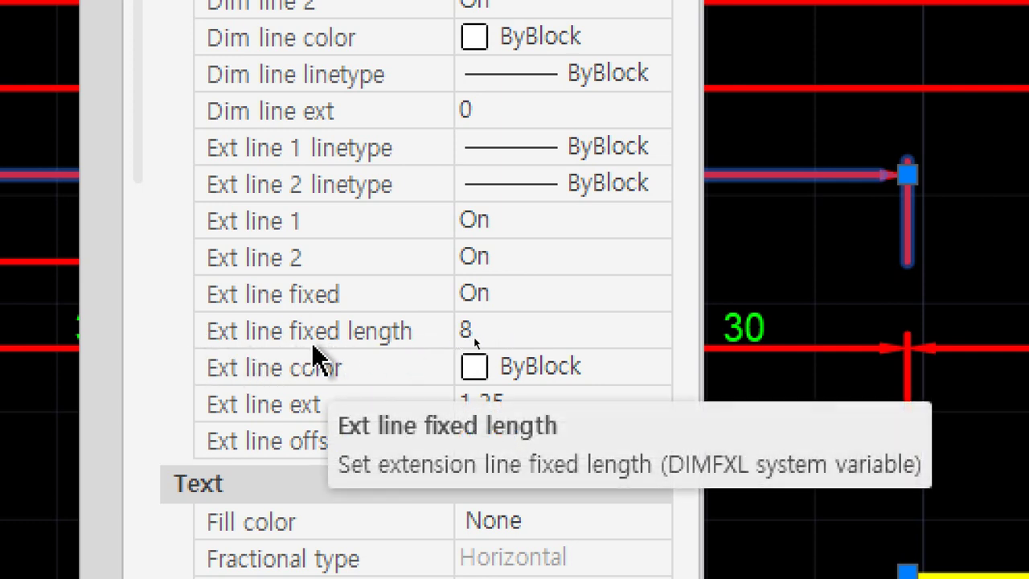
click(473, 330)
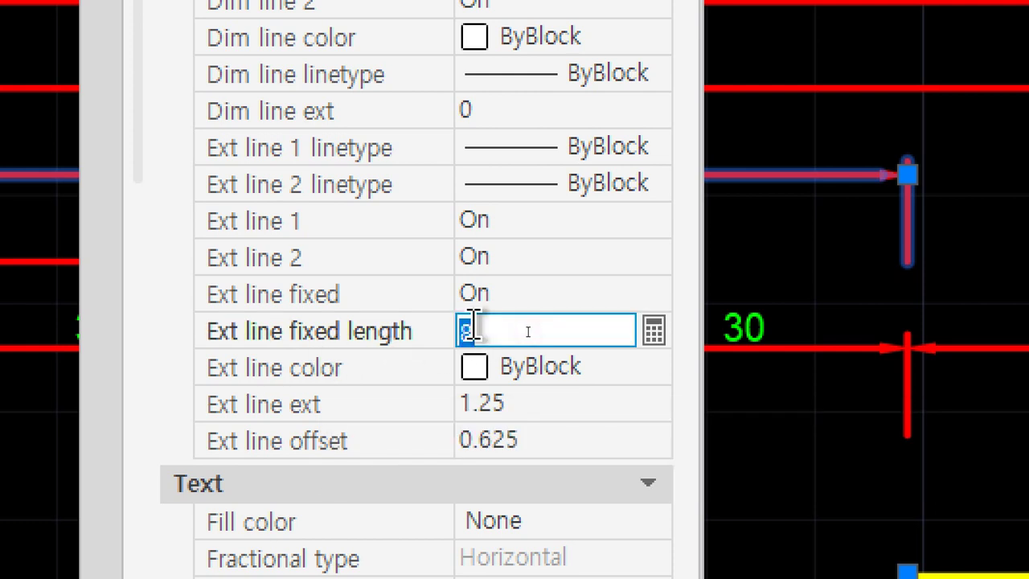
text(16)
key(Return)
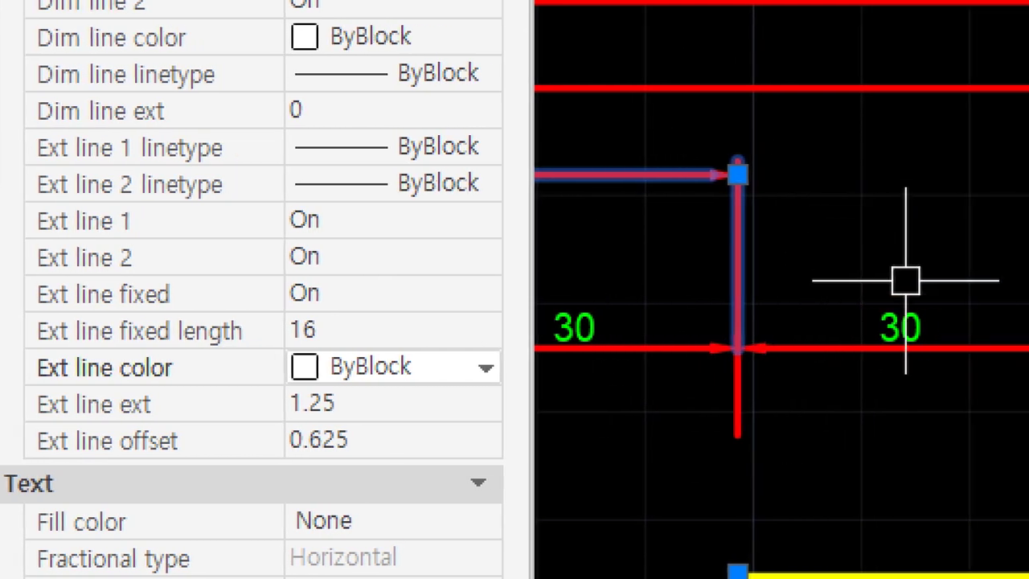
key(Escape)
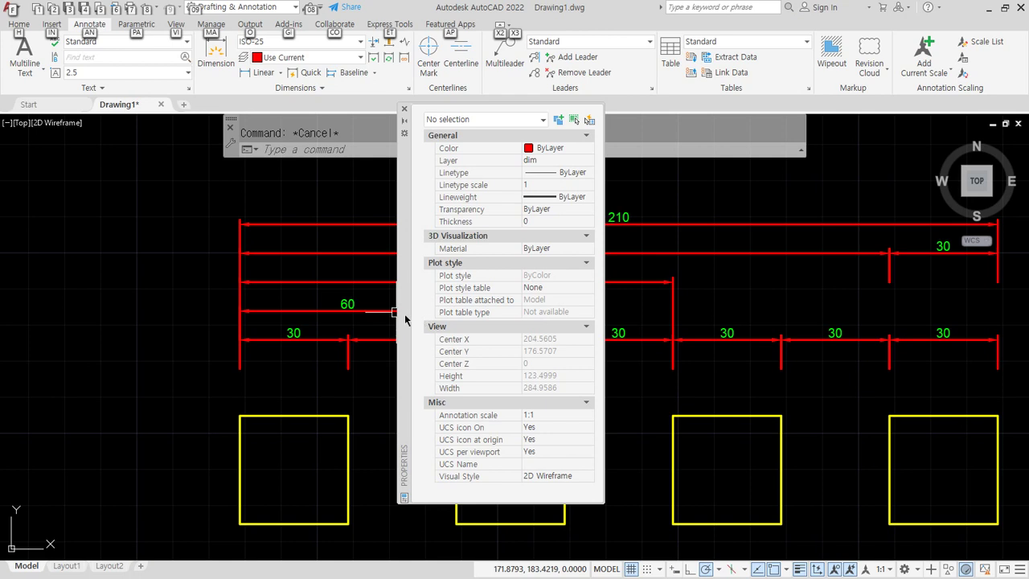
Set the fixed extension line length of the 180 dimension and the 30 dimension continuing from it to 24.
drag(404, 319, 550, 311)
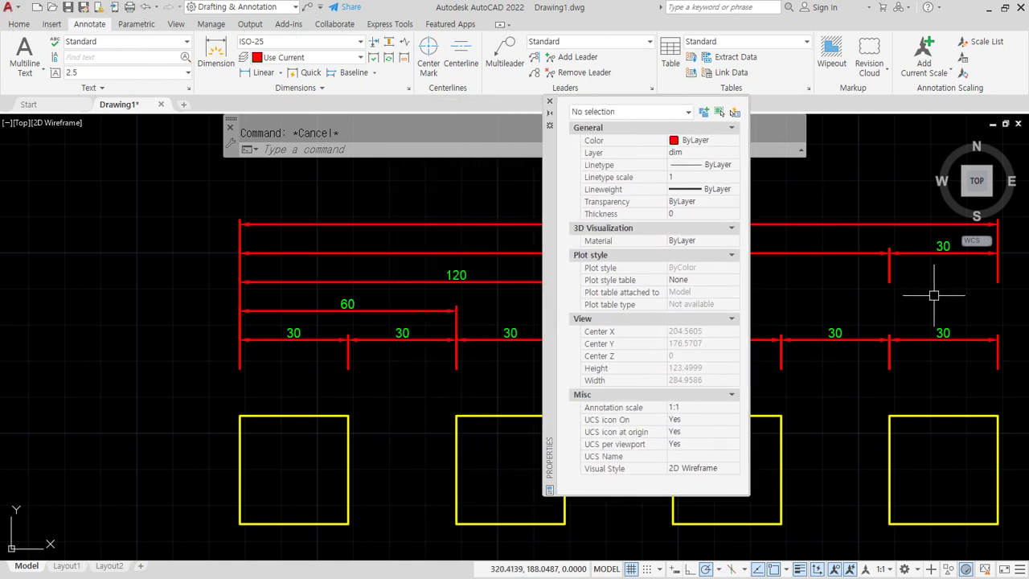
click(964, 253)
click(866, 253)
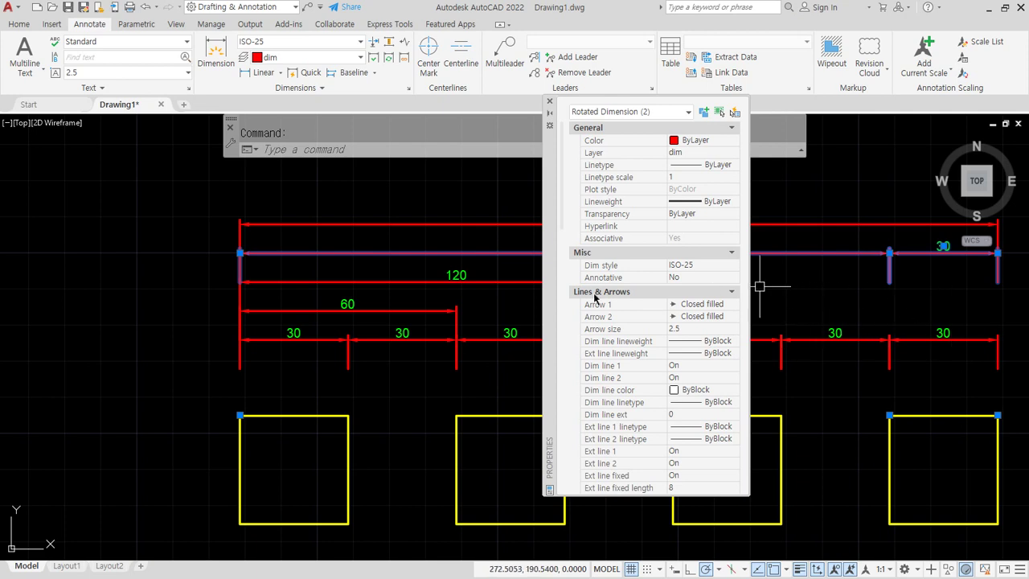
mouse_move(554, 321)
mouse_down()
mouse_move(670, 296)
mouse_move(660, 294)
mouse_up()
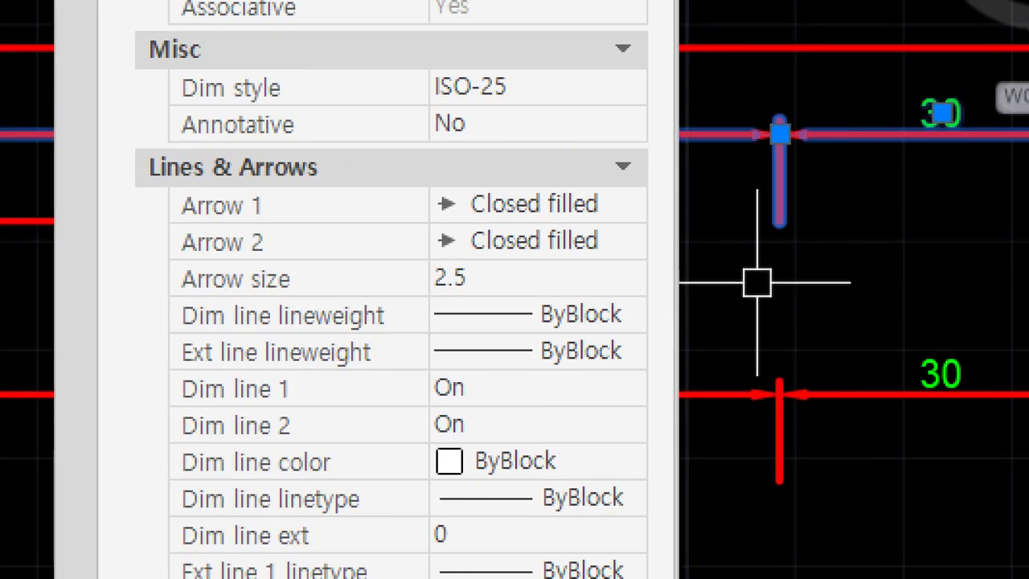
scroll(783, 323, down, 4)
click(499, 307)
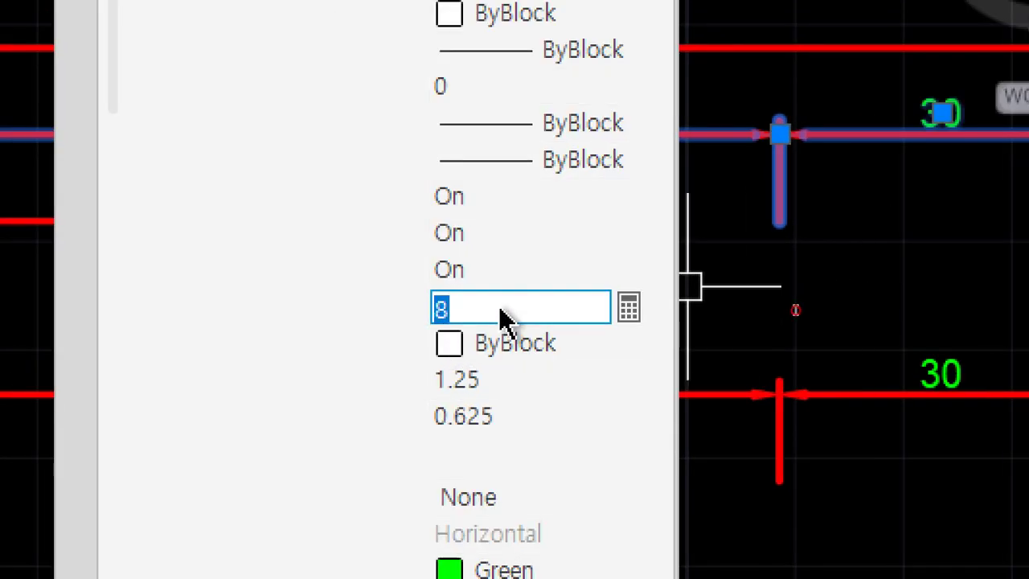
text(24)
key(Tab)
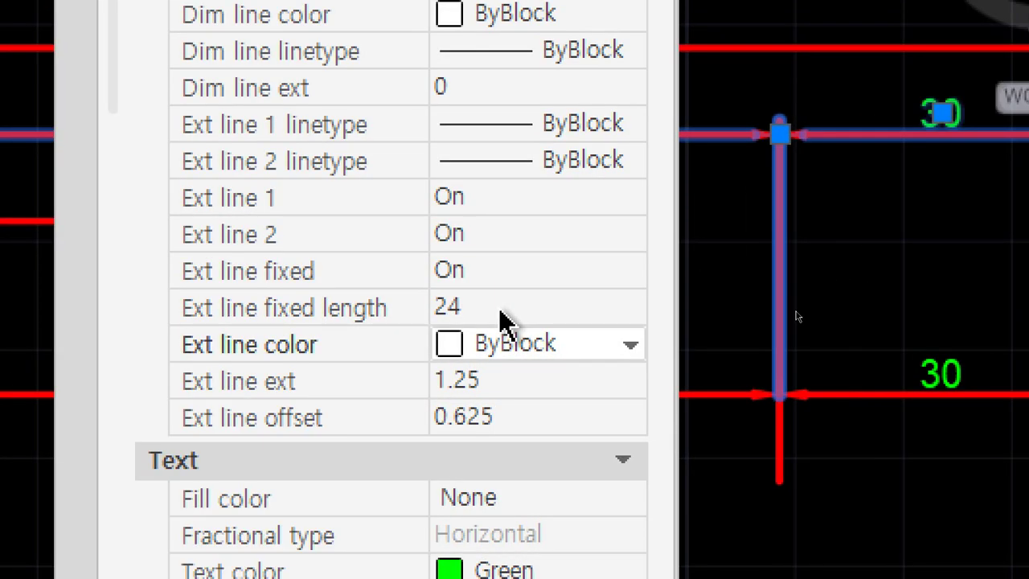
key(Escape)
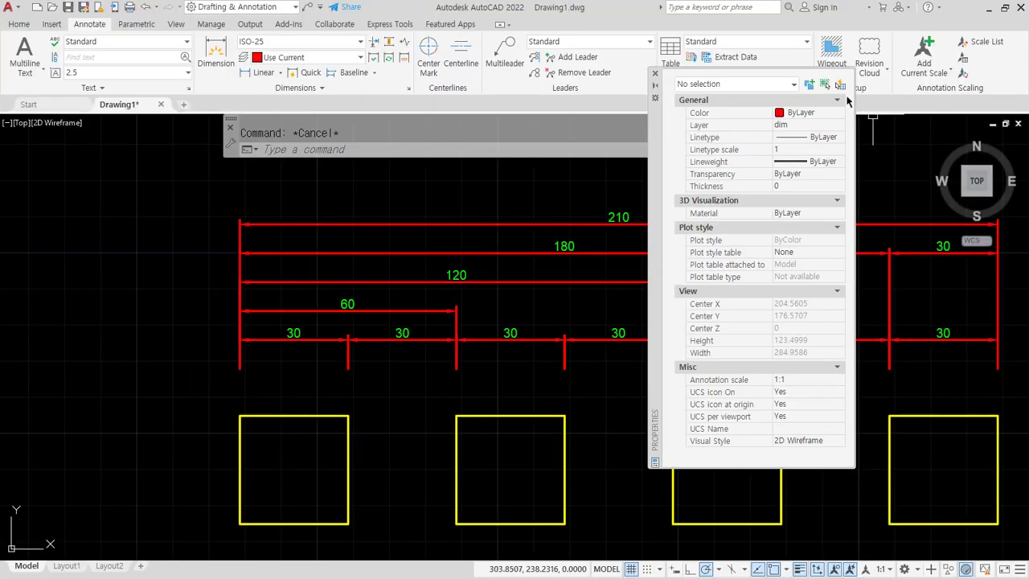
click(655, 74)
Modify the ISO-25 dimension style so its first and second arrowheads are Dot.
middle_drag(620, 338, 536, 341)
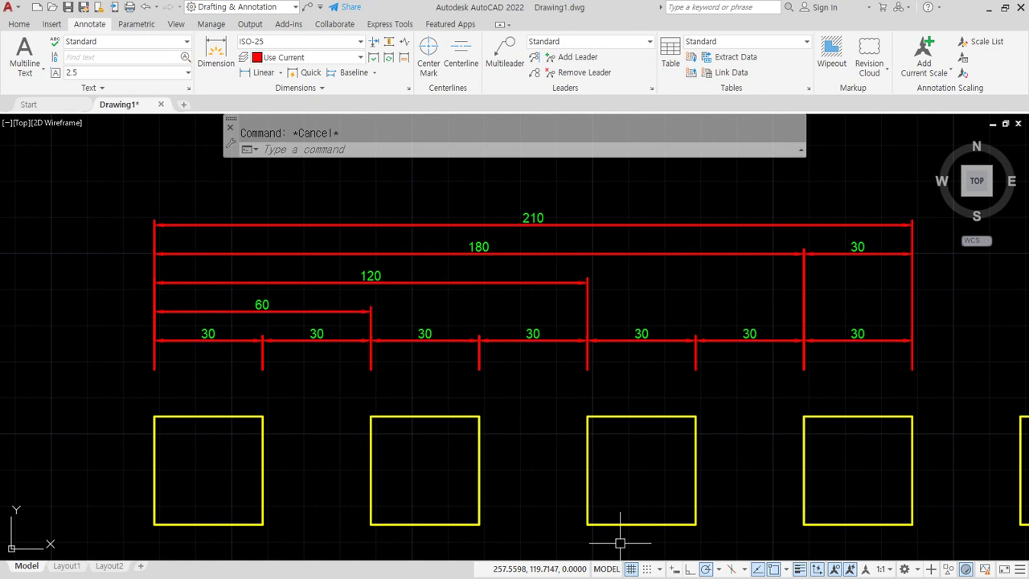
text(d)
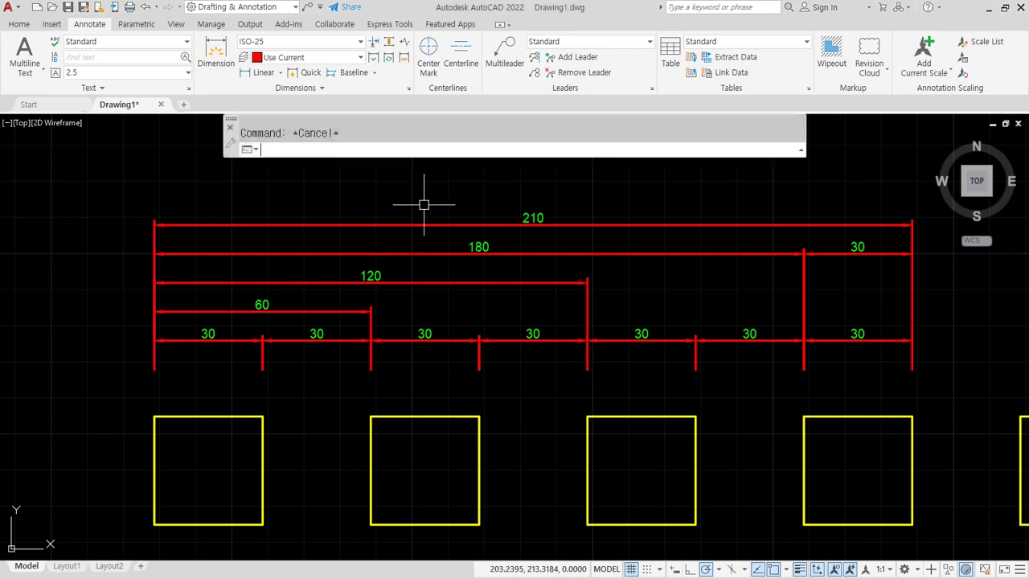
key(Return)
click(640, 268)
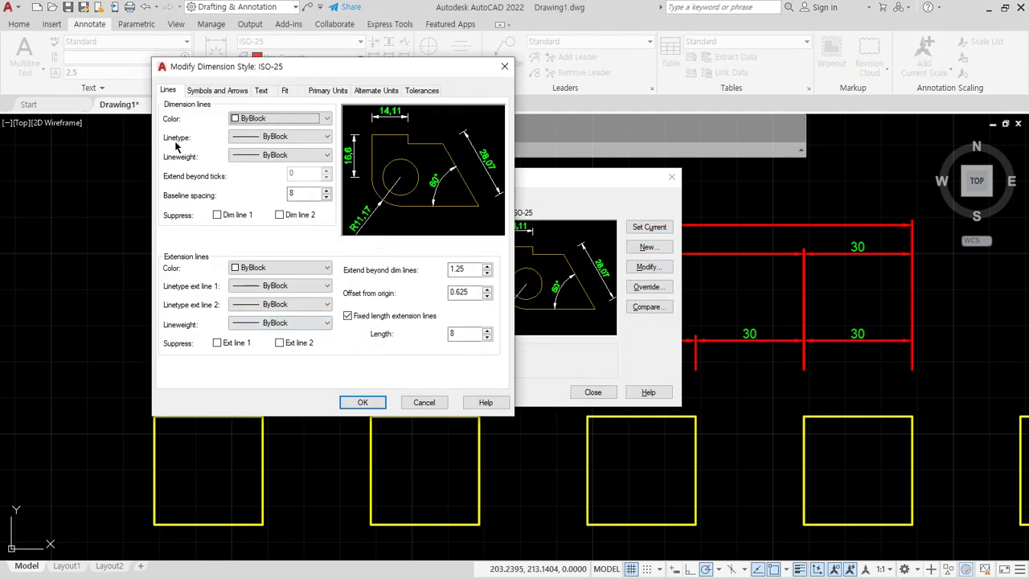
click(217, 90)
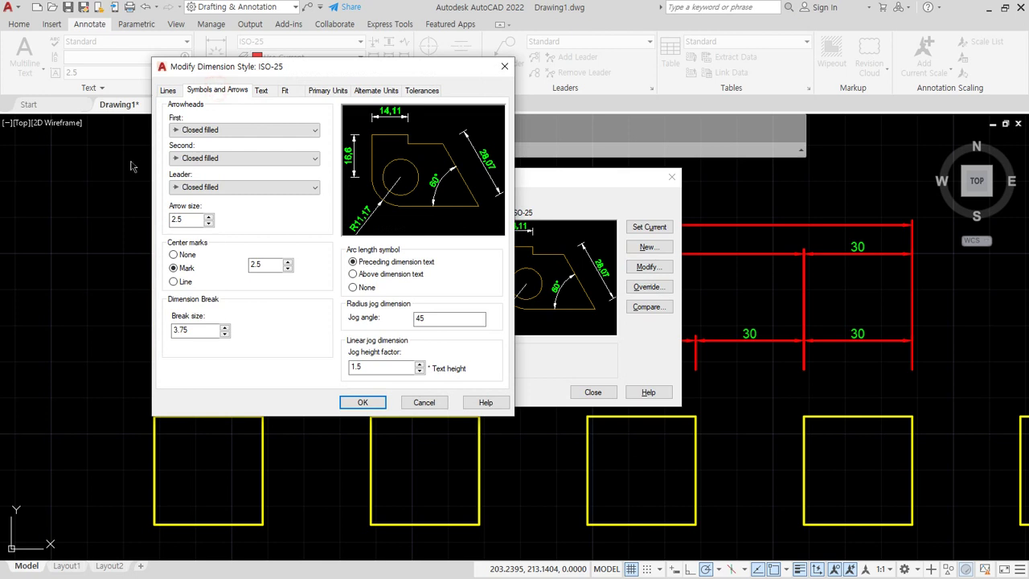
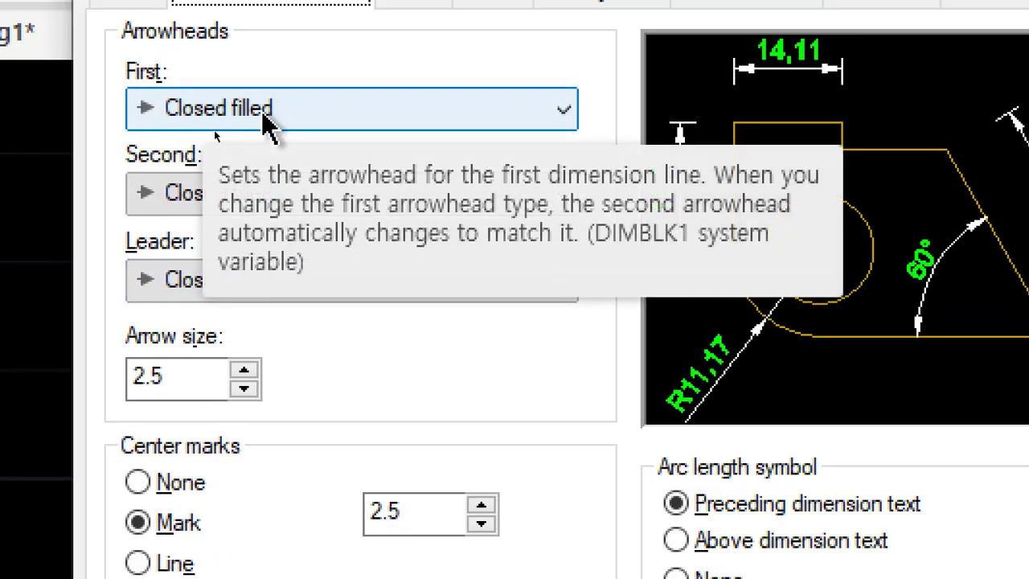
click(375, 118)
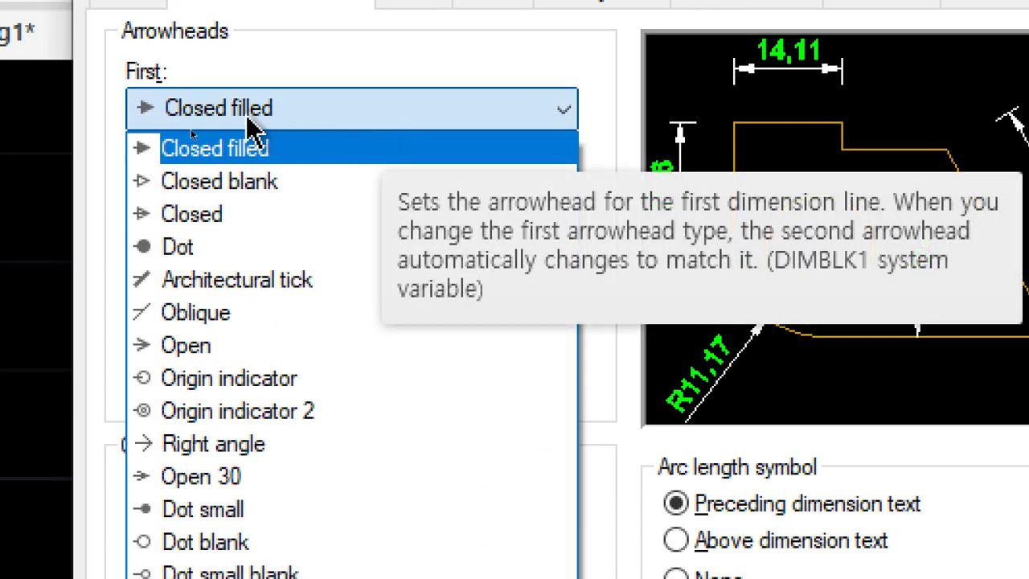
click(184, 246)
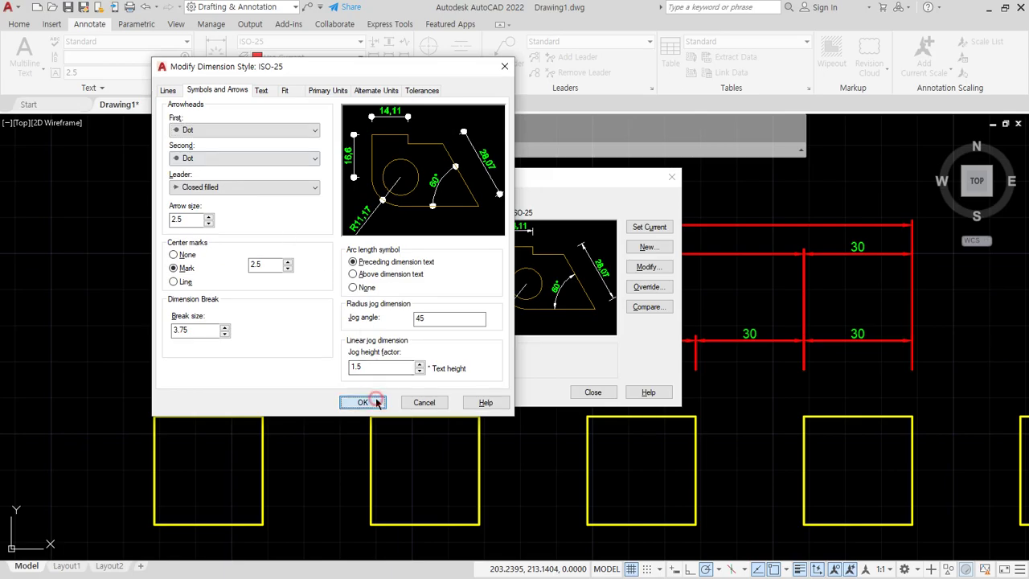
click(475, 537)
click(814, 522)
scroll(164, 358, up, 2)
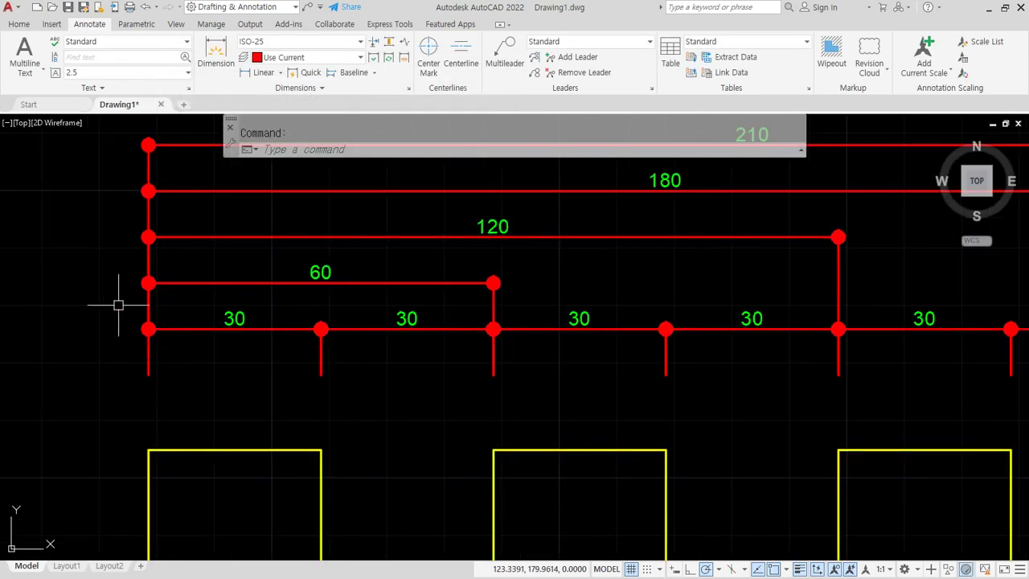
middle_drag(271, 305, 253, 325)
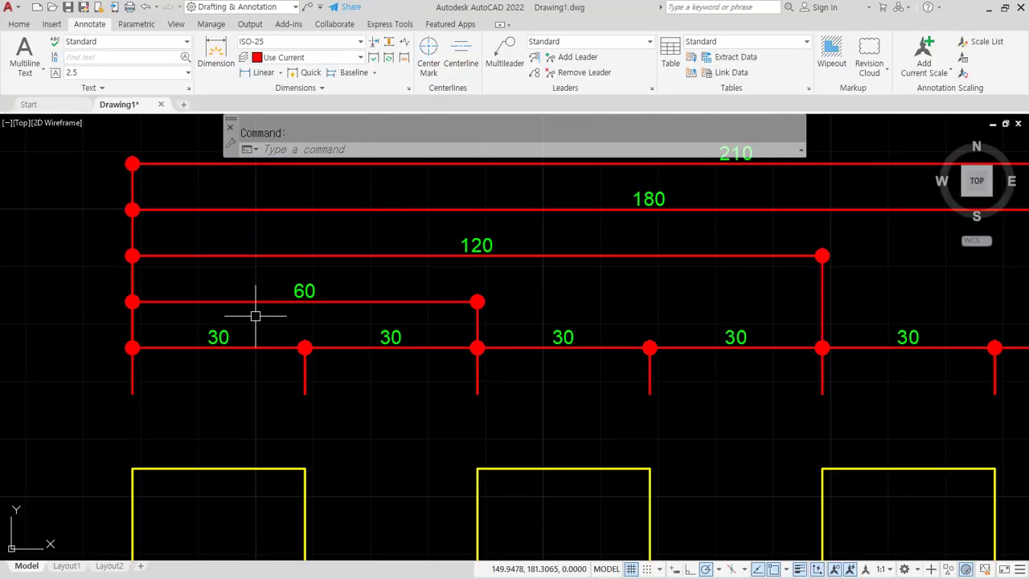
Modify the ISO-25 dimension style to use a Closed filled first arrowhead and a Dot second arrowhead.
text(d)
key(Return)
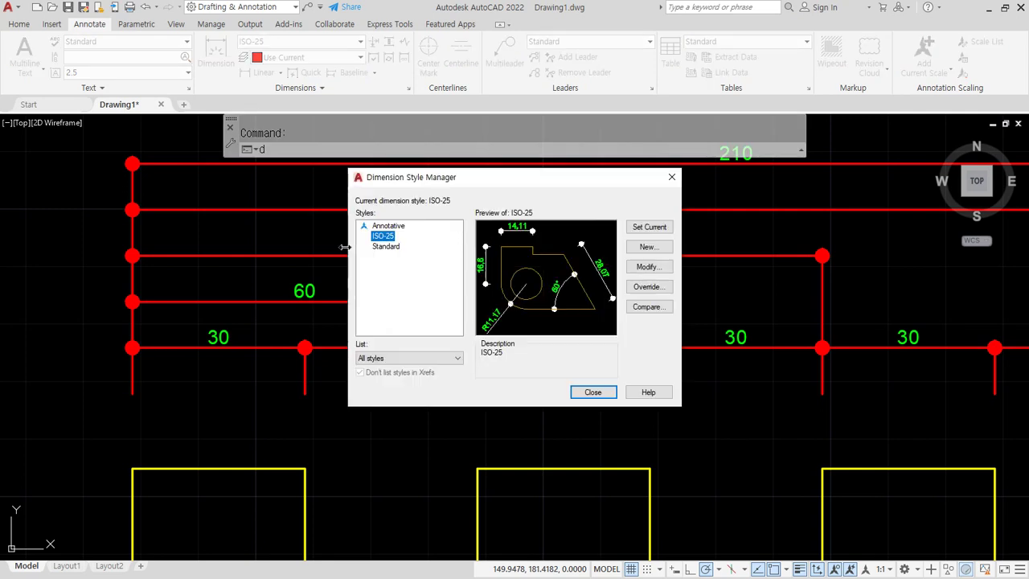
click(641, 267)
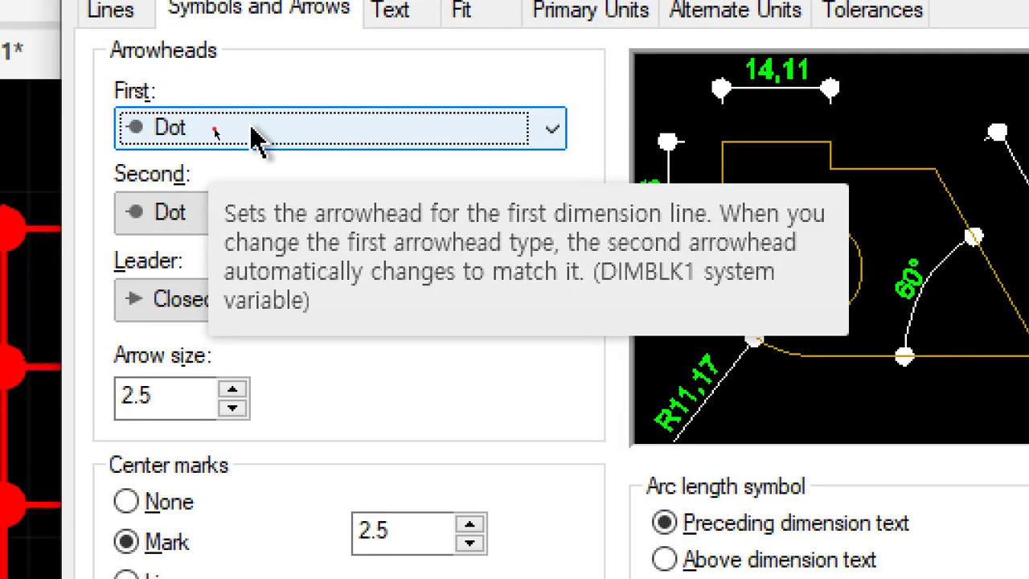
click(216, 131)
click(265, 167)
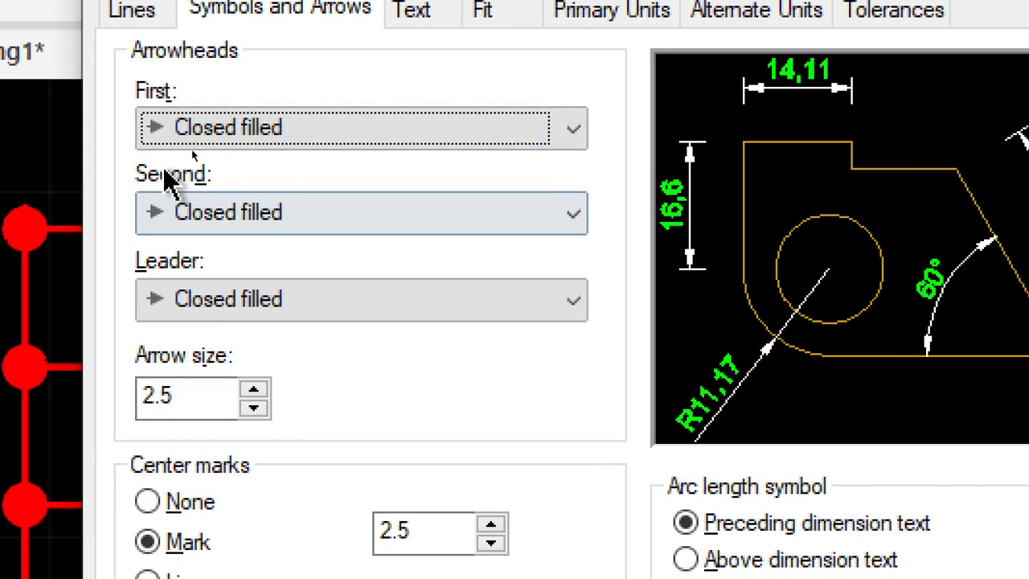
click(416, 220)
click(361, 354)
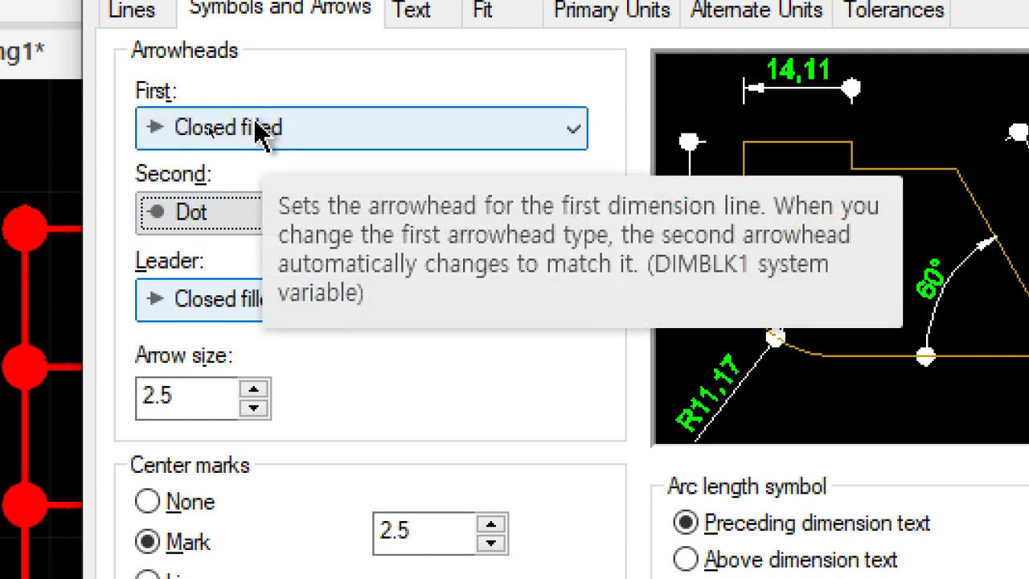
Change the ISO-25 style's first arrowhead to Open and its second arrowhead to Closed blank.
click(269, 131)
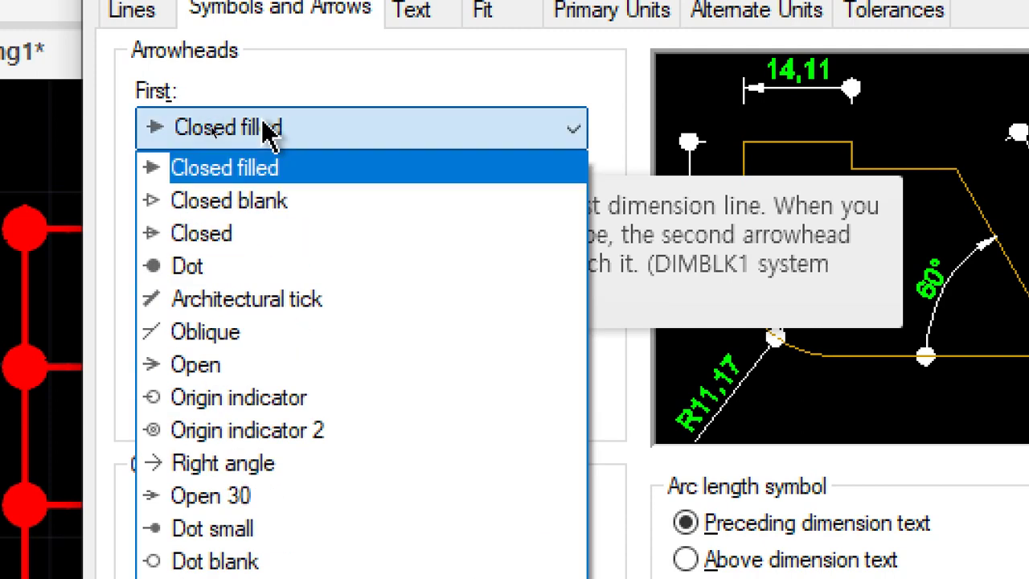
click(270, 368)
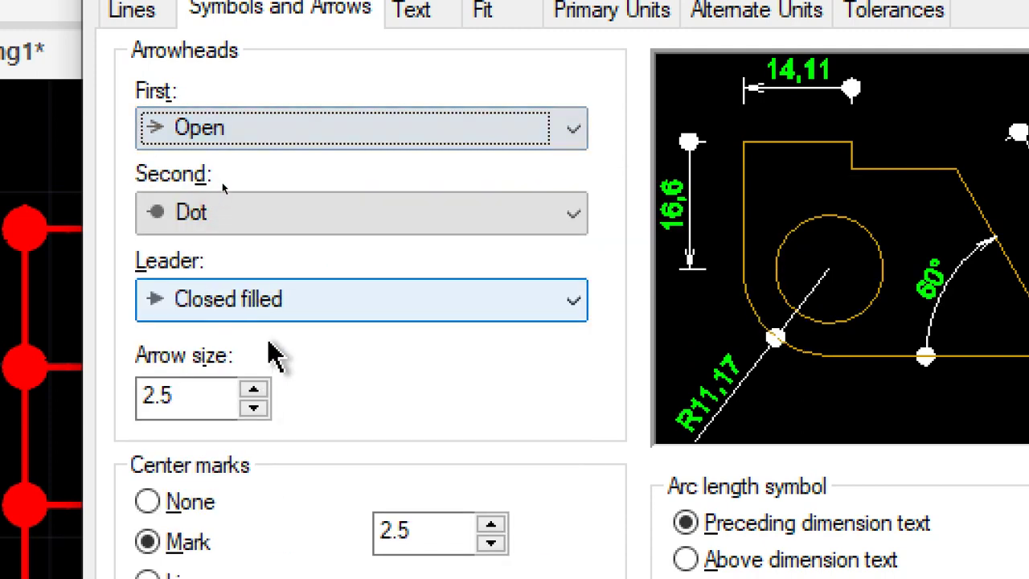
click(351, 213)
click(366, 286)
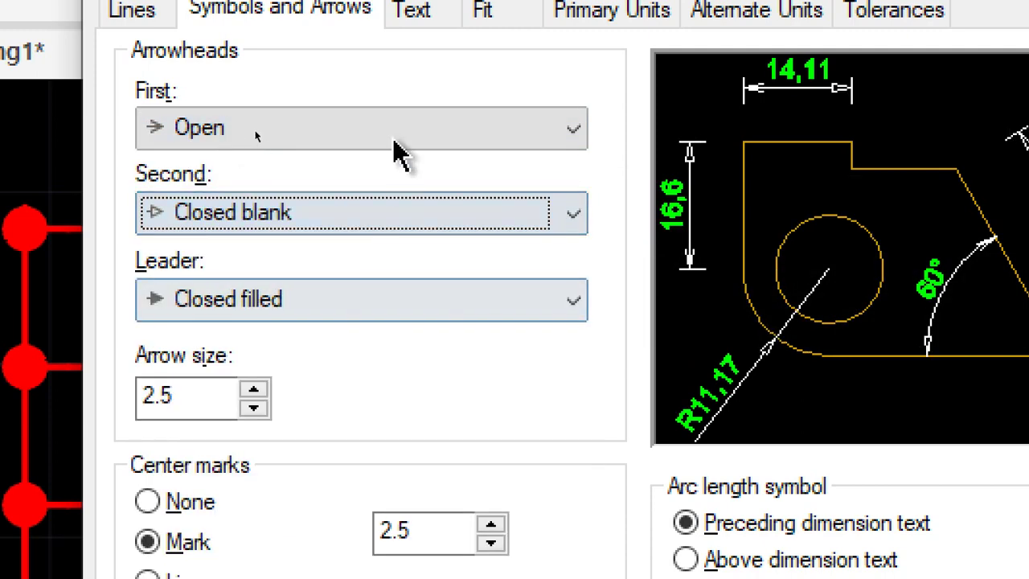
Try Origin indicator 2 as the first and second arrowheads of the ISO-25 dimension style.
click(400, 133)
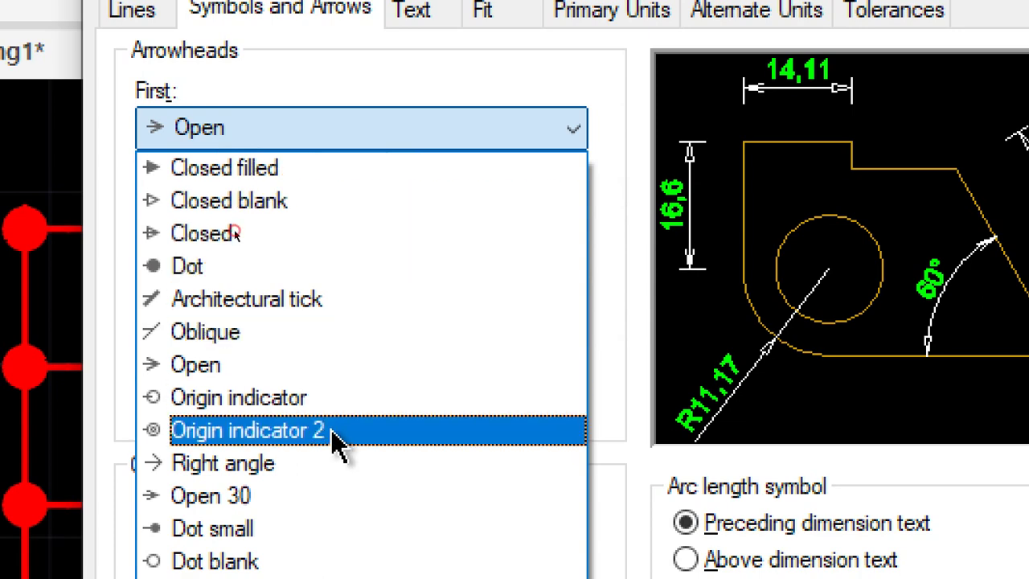
click(337, 439)
click(386, 230)
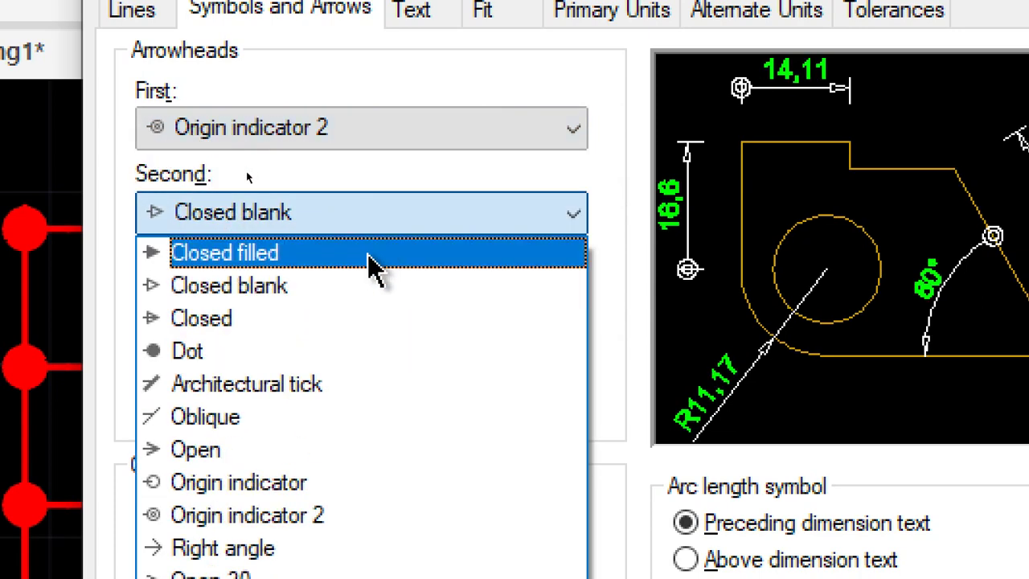
click(345, 265)
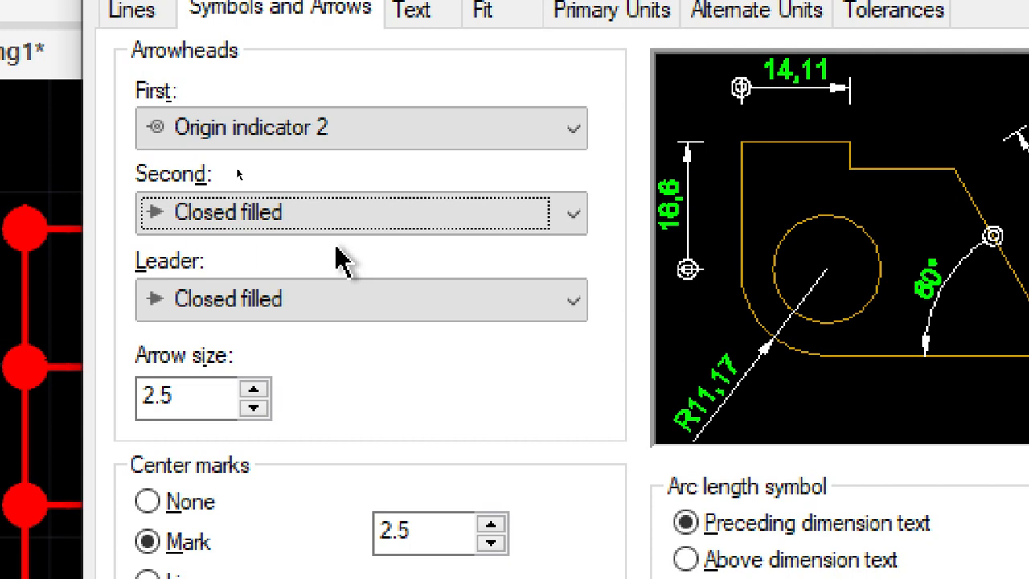
click(292, 214)
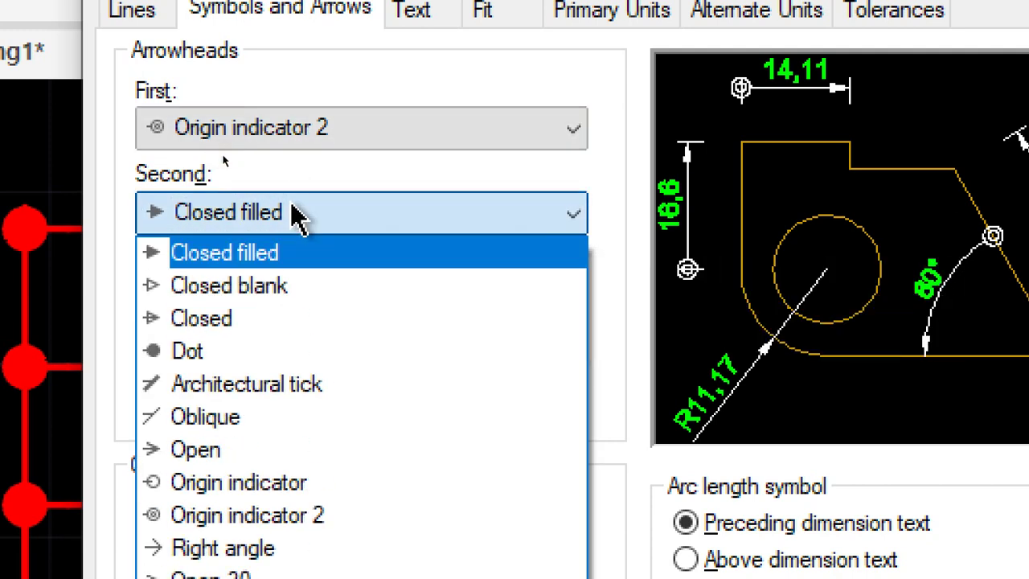
click(328, 515)
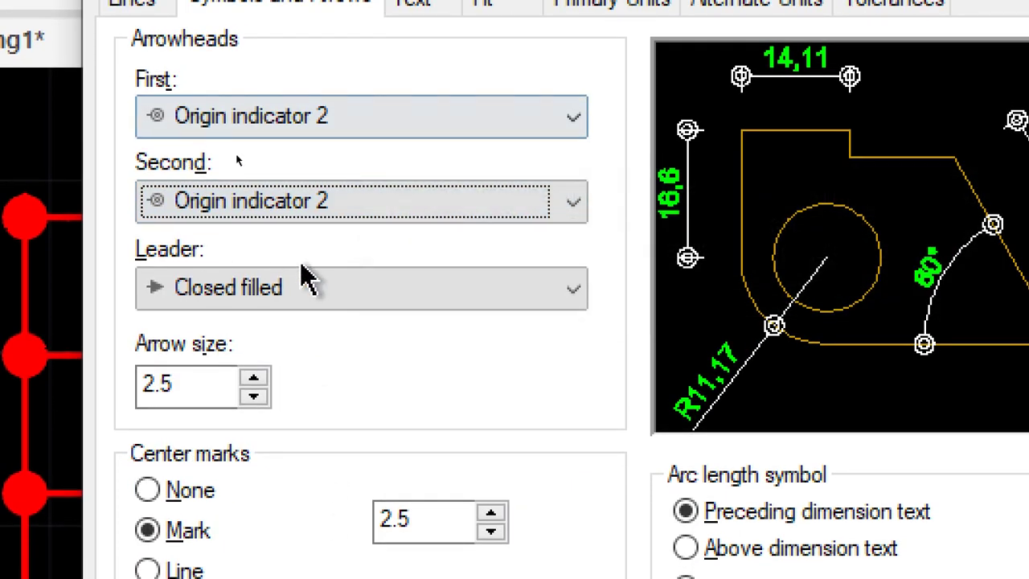
Set the ISO-25 style's first and second arrowheads to Closed filled, apply the change and close the style manager.
click(414, 122)
click(395, 156)
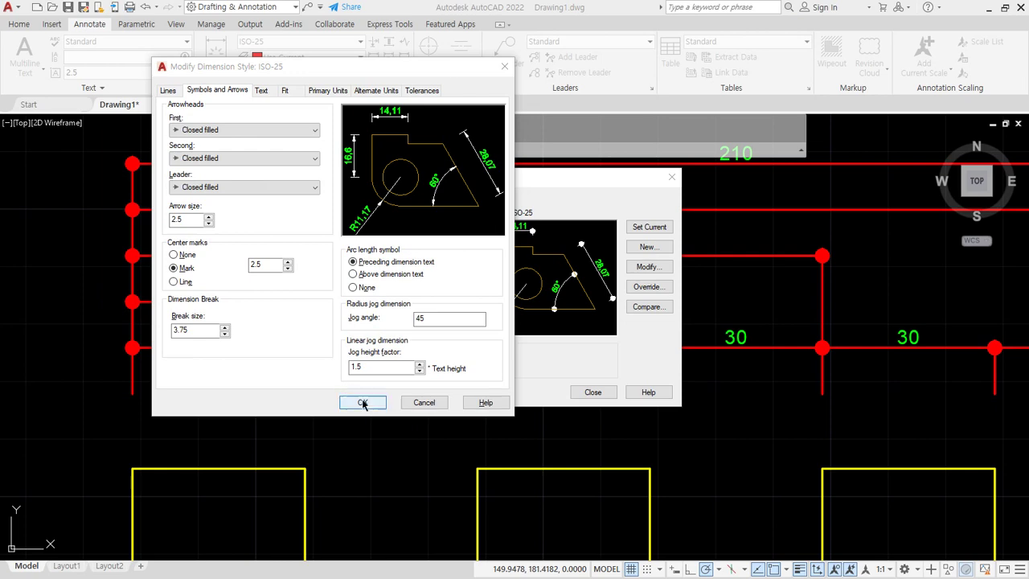
click(363, 403)
click(592, 392)
Draw a vertical line in the empty area to the left of the row of squares.
scroll(345, 299, down, 6)
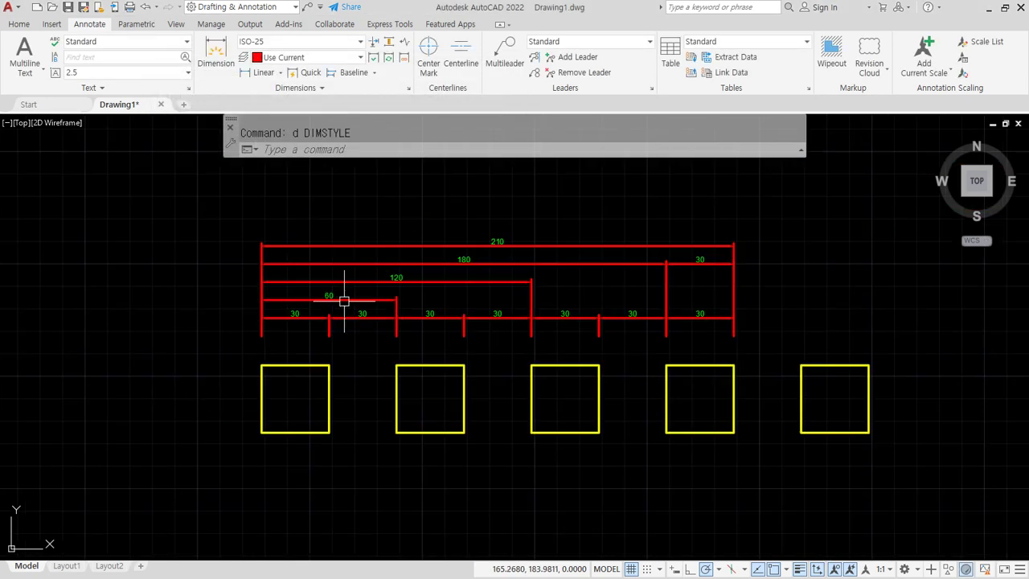
middle_drag(122, 274, 310, 313)
scroll(310, 313, up, 4)
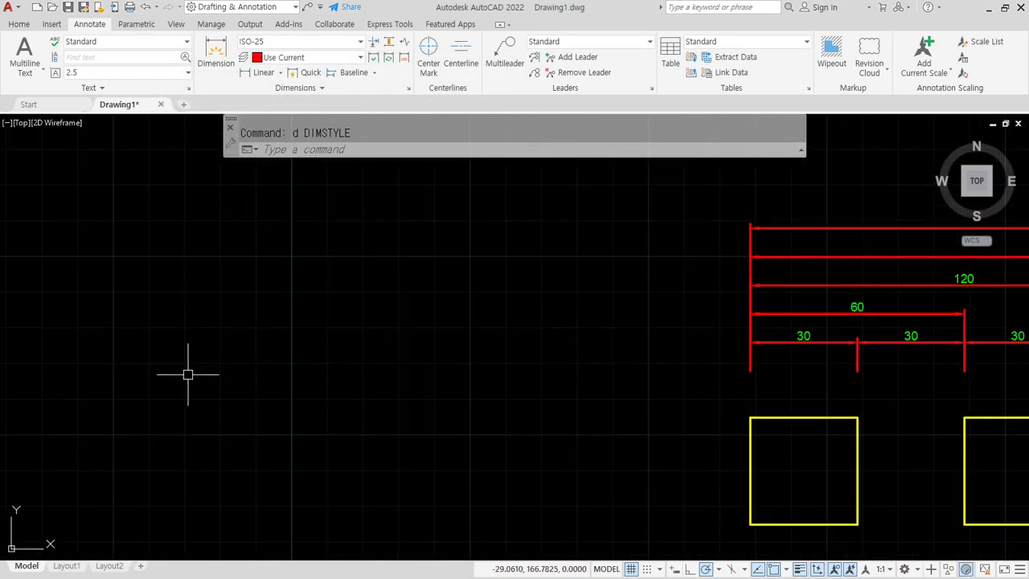
text(l)
key(Return)
click(126, 464)
click(126, 360)
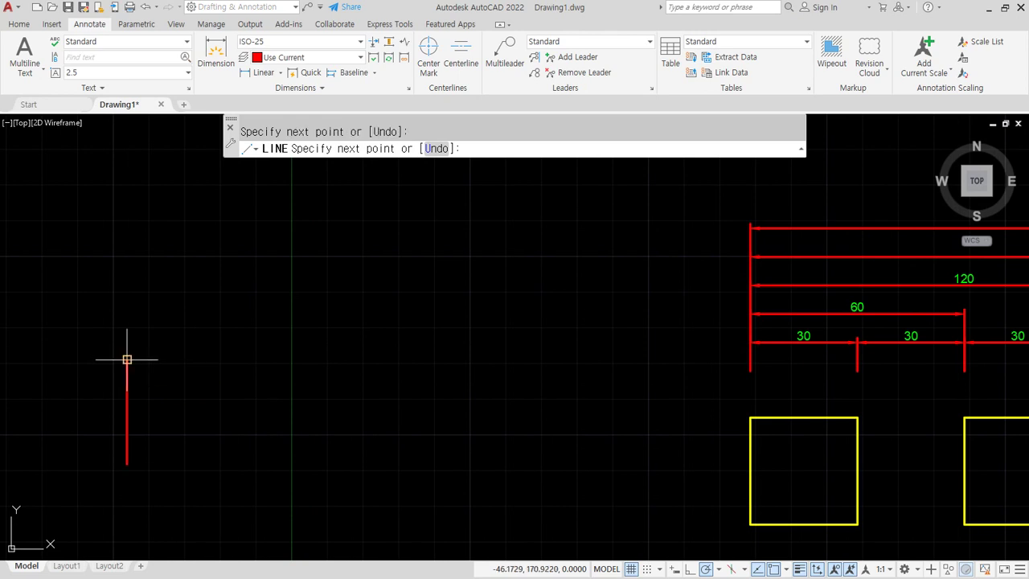
key(Escape)
Match the new vertical line's properties to the first yellow square.
text(ma)
key(Return)
click(752, 472)
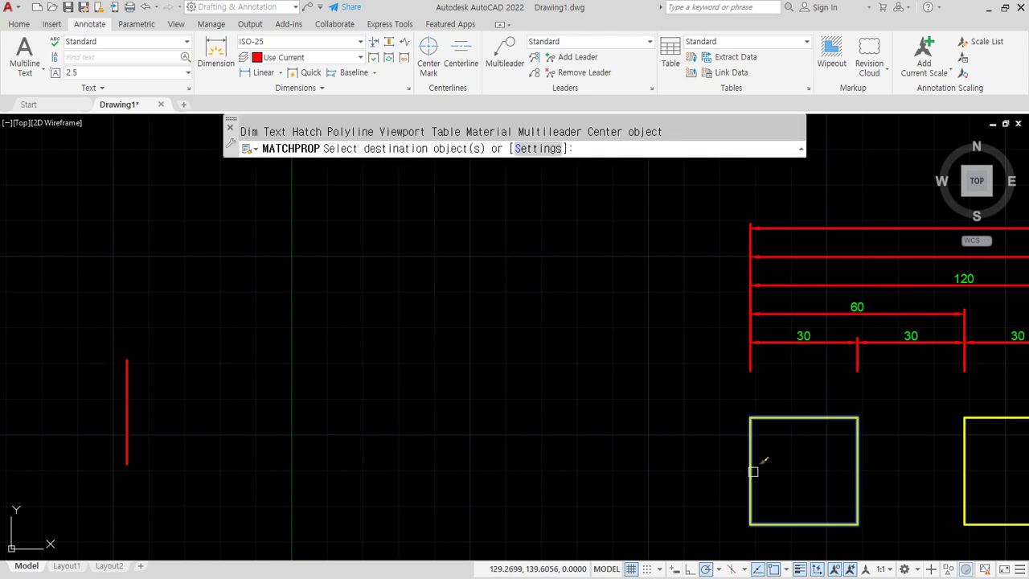
click(127, 406)
key(Return)
Draw a horizontal line 2.5 long to the right from the vertical line's upper endpoint.
scroll(115, 360, up, 4)
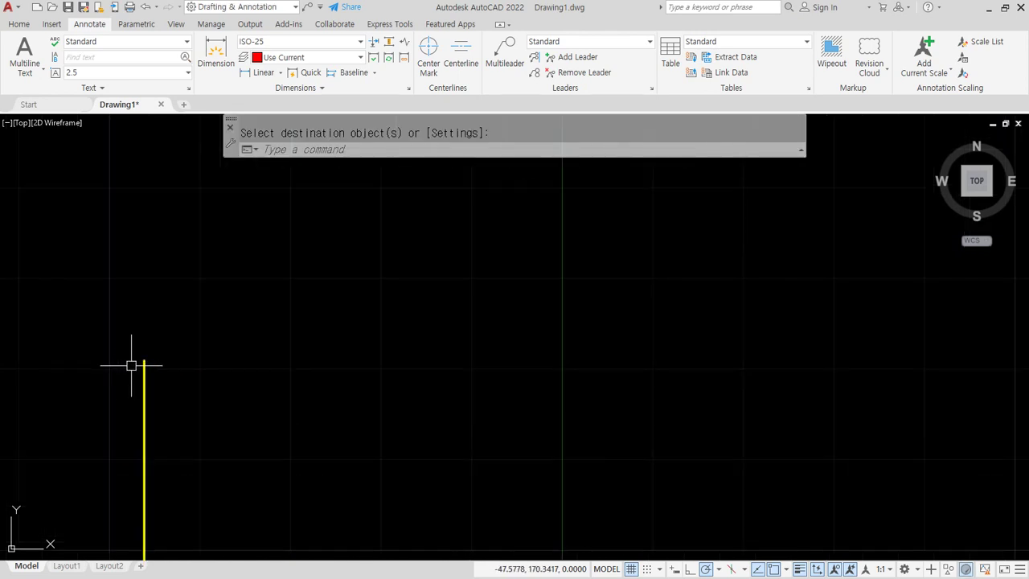
text(l)
key(Return)
click(143, 360)
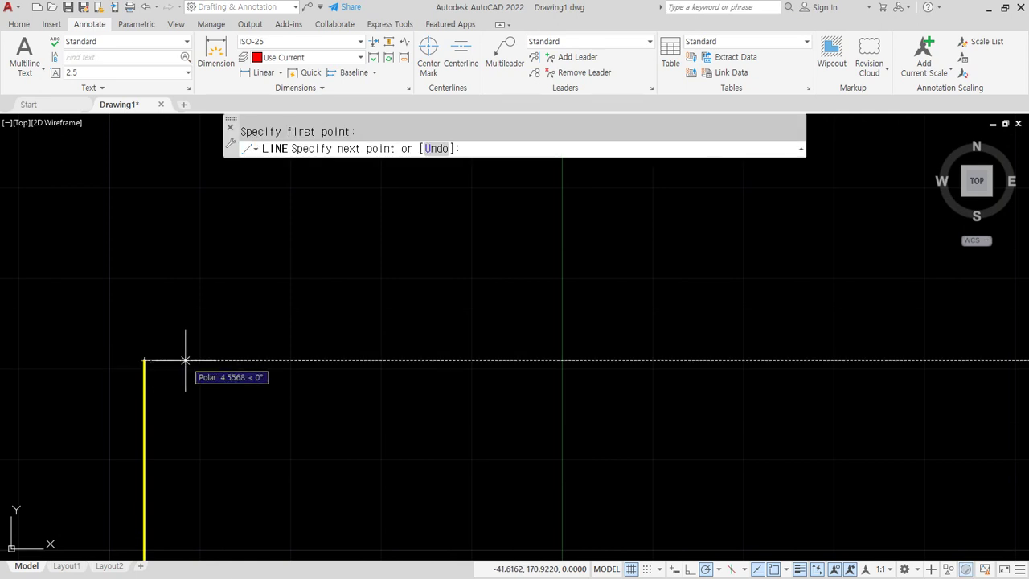
text(2,7)
key(Return)
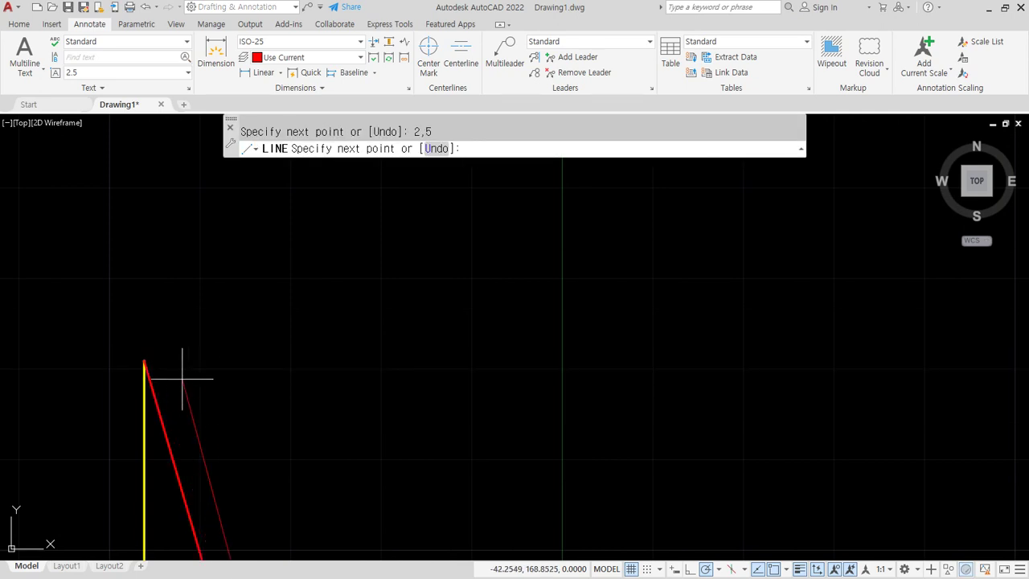
key(ctrl+z)
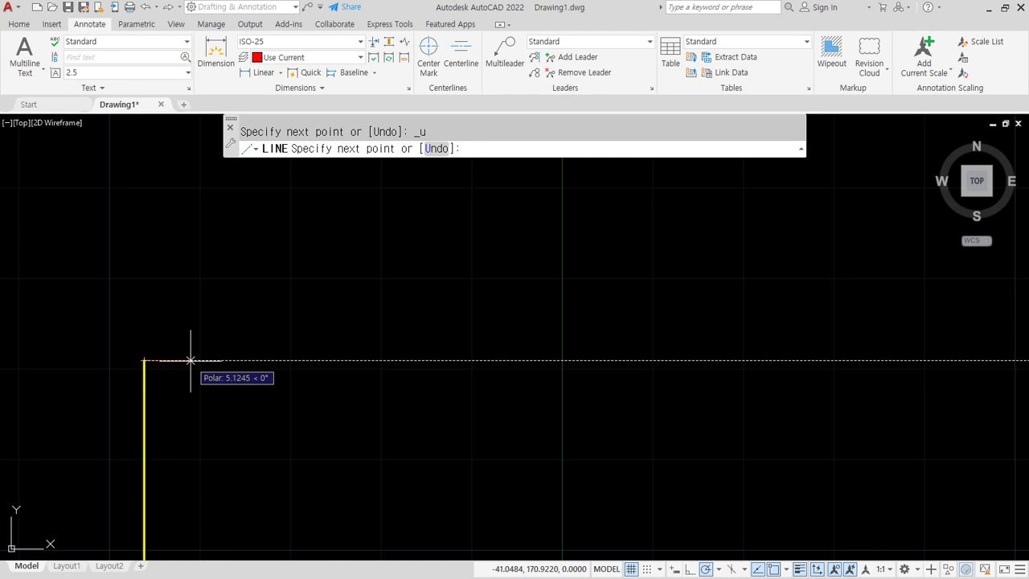
text(2.5)
key(Return)
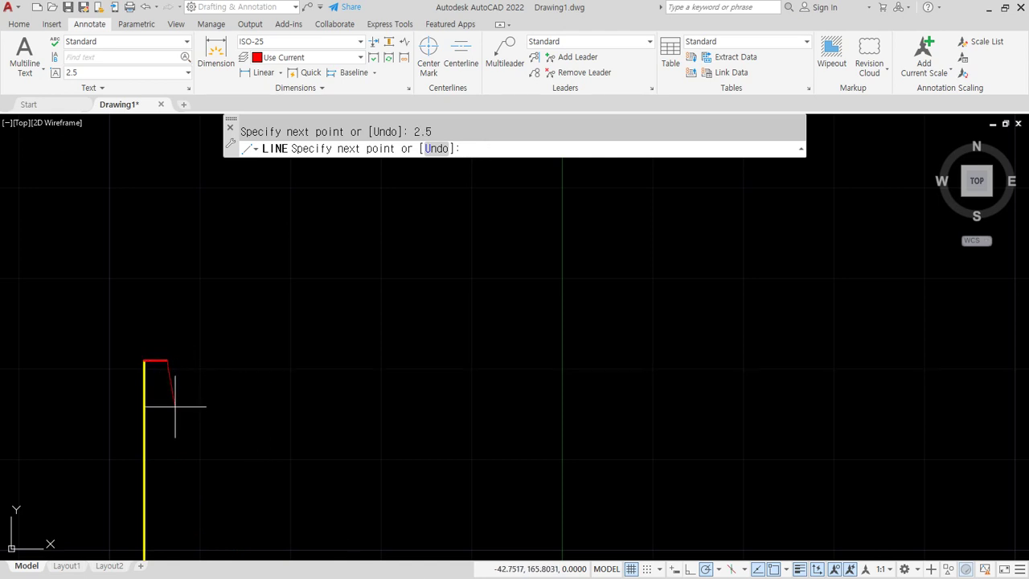
Copy the vertical line from the left end to the right end of the short horizontal line.
text(cp)
key(Return)
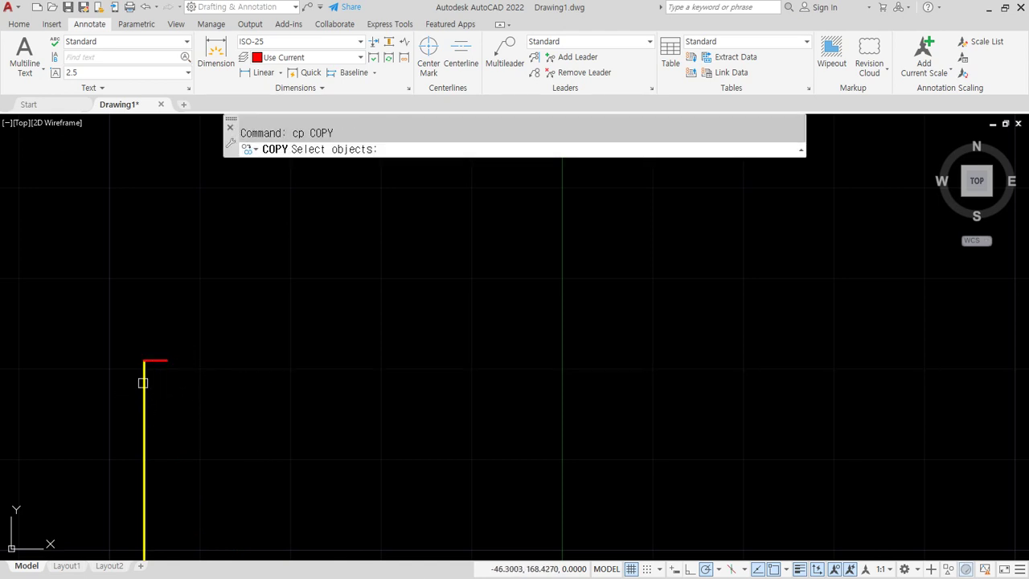
click(150, 361)
key(Return)
click(145, 361)
click(166, 361)
key(Return)
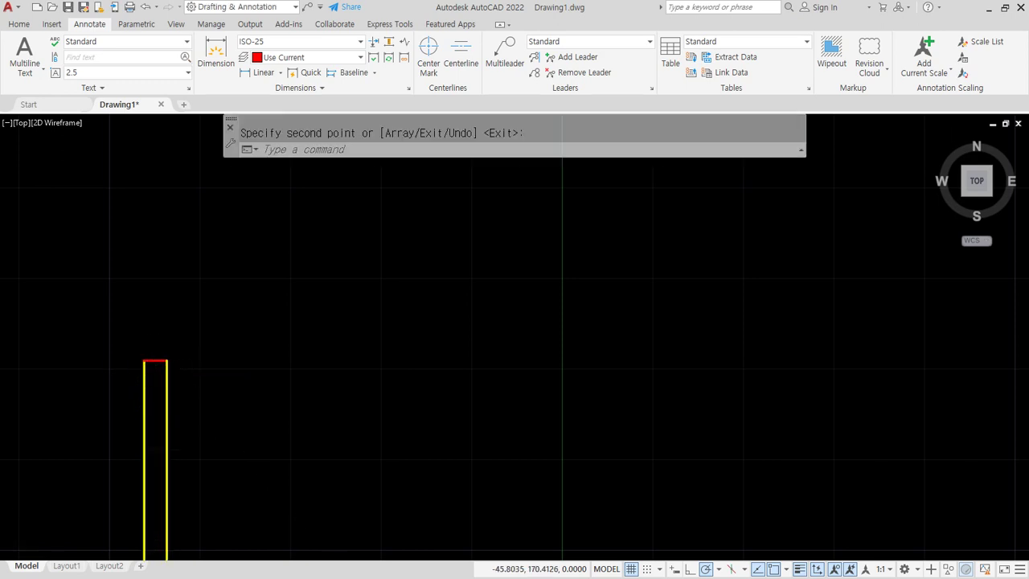
Match the short horizontal line's properties to the yellow vertical line.
scroll(151, 364, up, 2)
text(ma)
key(Return)
click(174, 375)
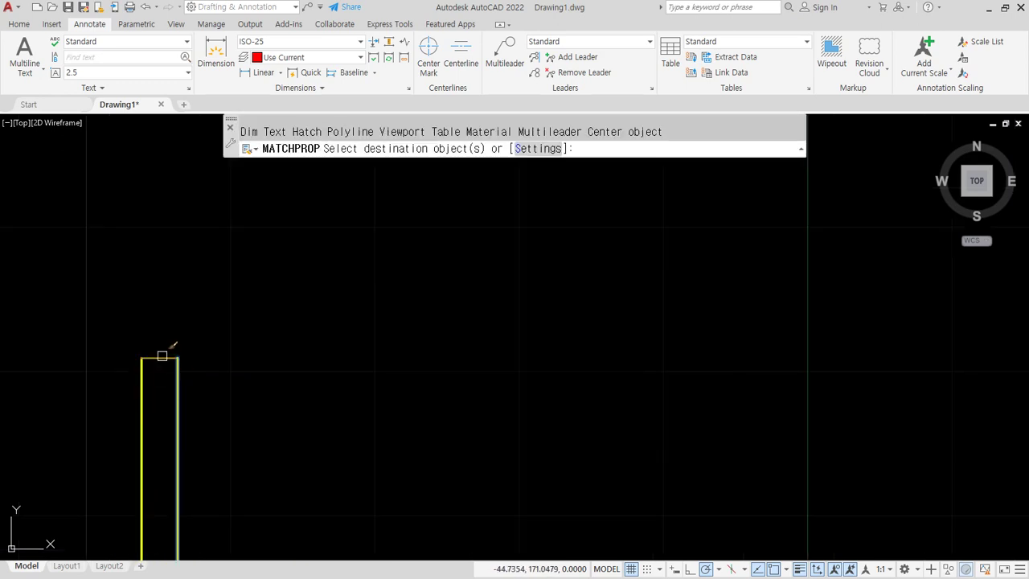
click(168, 358)
key(Return)
Copy the narrow three-line shape horizontally as an array of 5 items spaced 5 apart.
text(cond )
text(p)
key(Return)
click(207, 343)
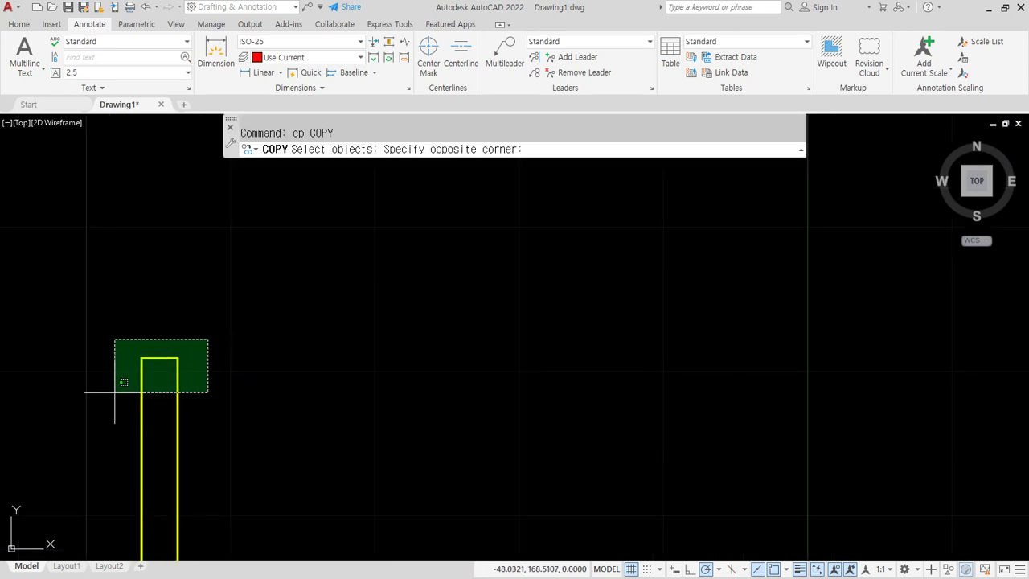
click(117, 390)
key(Return)
click(142, 358)
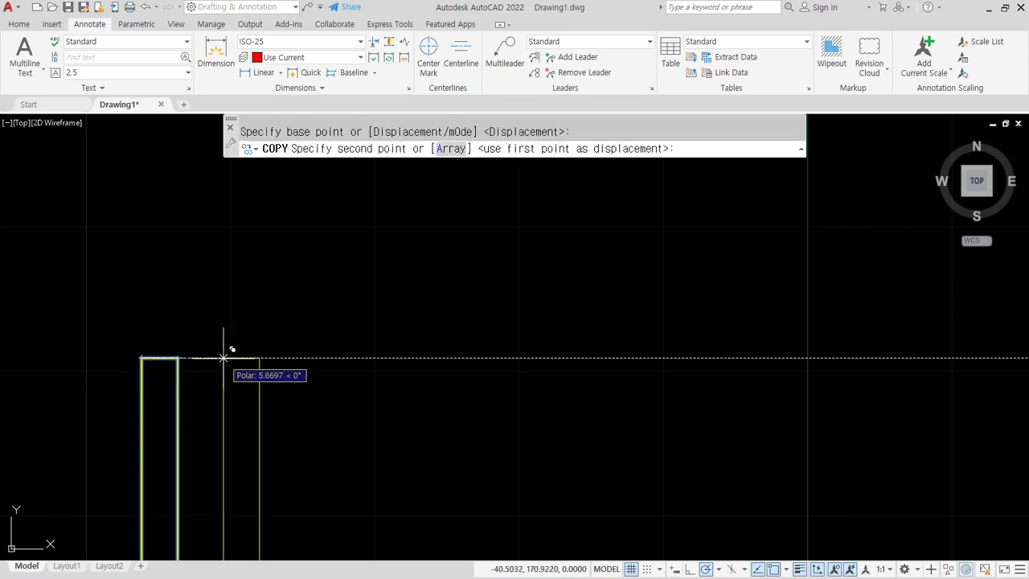
text(a)
key(Return)
text(5)
key(Return)
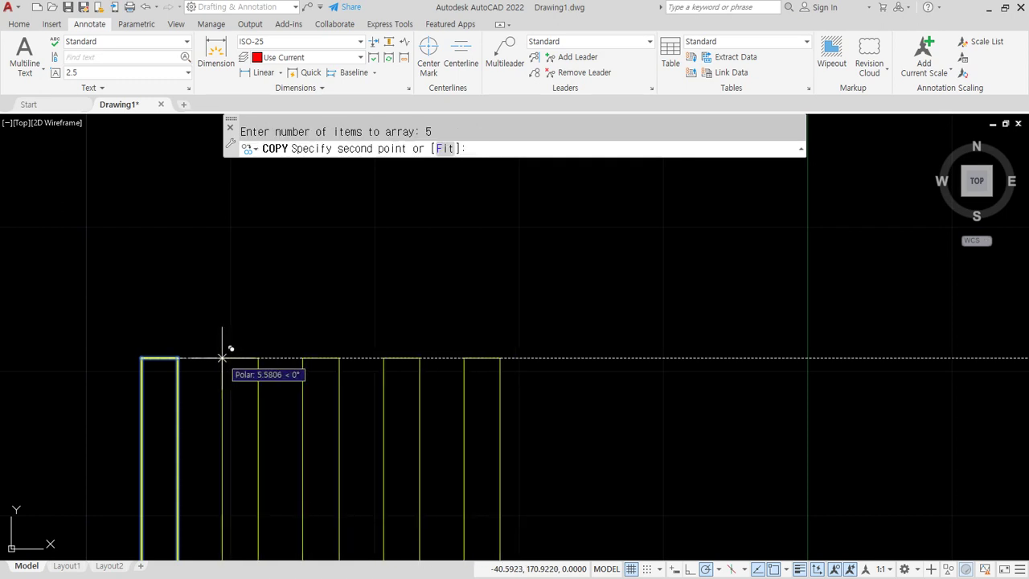
text(5)
key(Return)
key(Return)
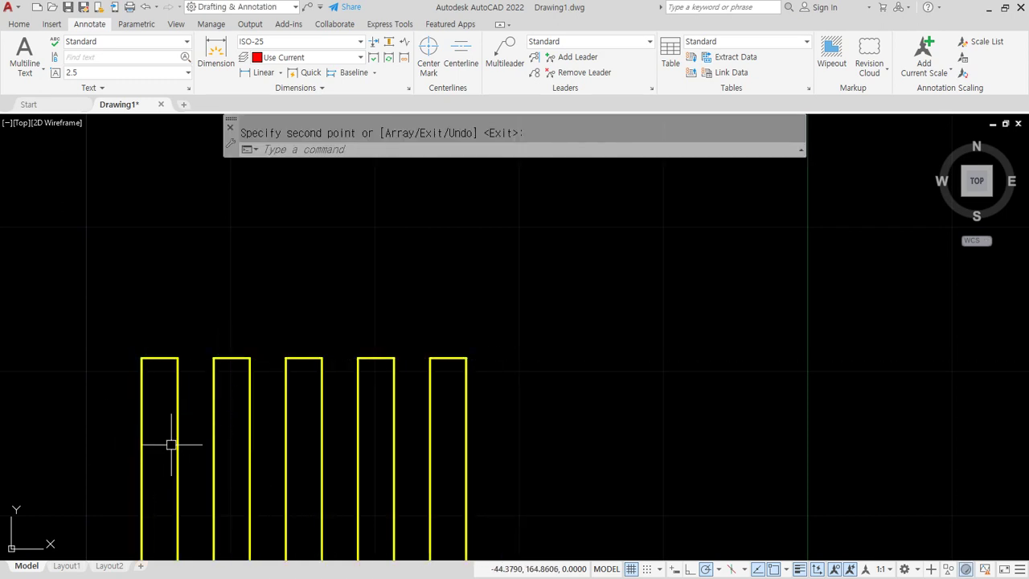
Add a linear dimension across the first narrow shape's upper edge from left to right, placed above it.
middle_drag(171, 443, 210, 440)
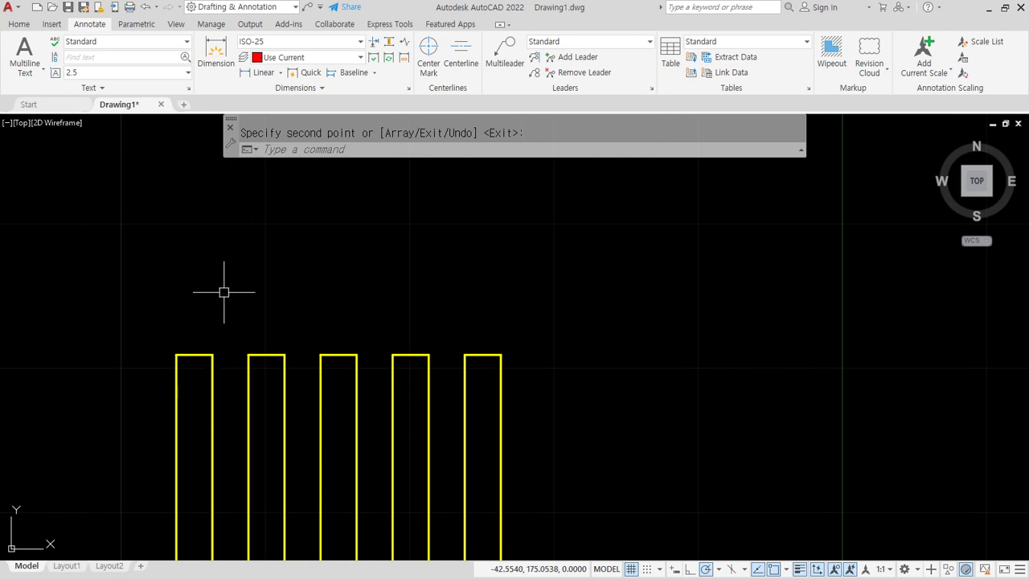
click(259, 72)
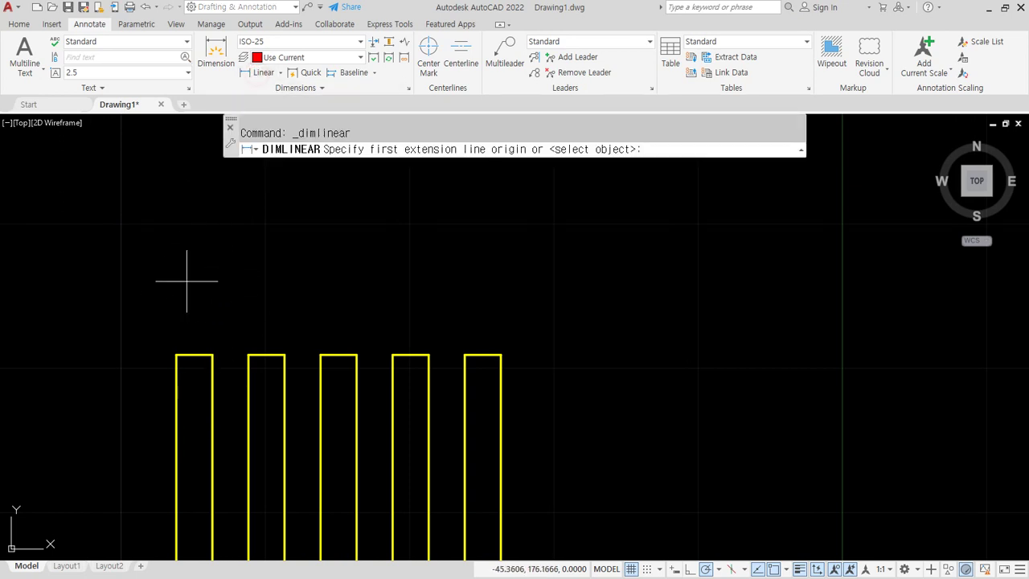
click(176, 354)
click(213, 353)
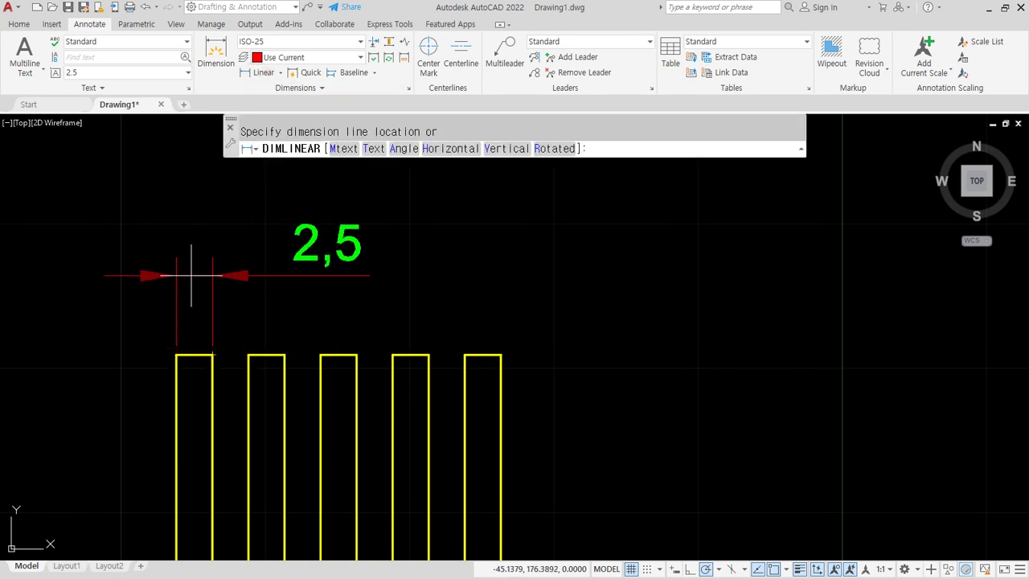
click(195, 237)
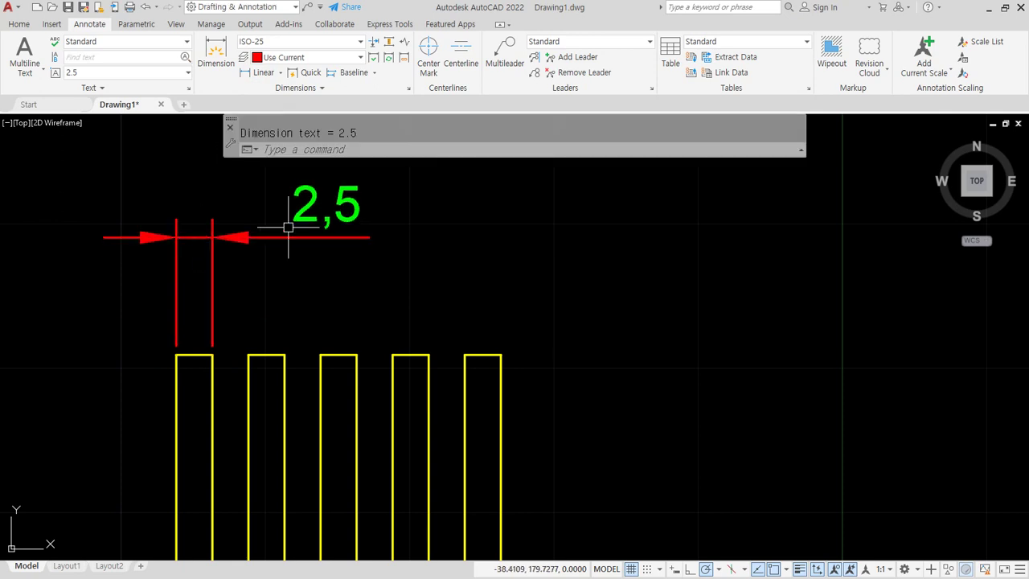
Try moving the dimension's text to the middle between its extension lines, and undo the move.
click(352, 203)
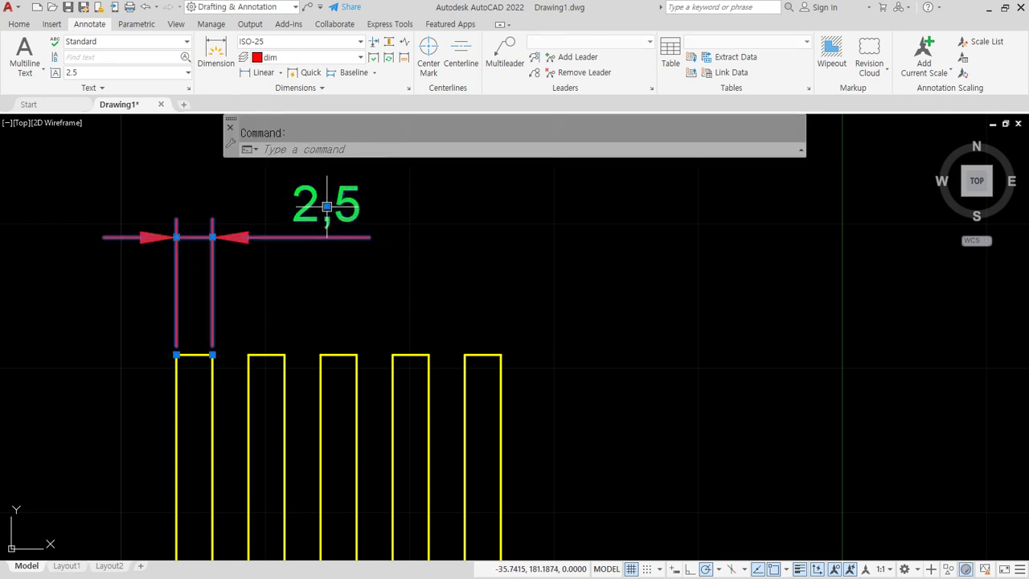
click(327, 207)
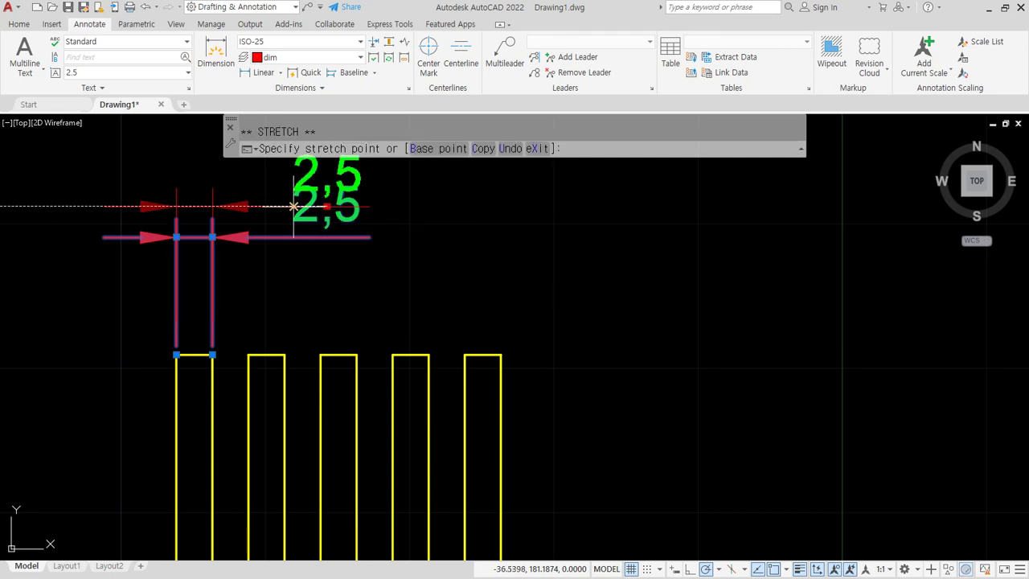
click(194, 208)
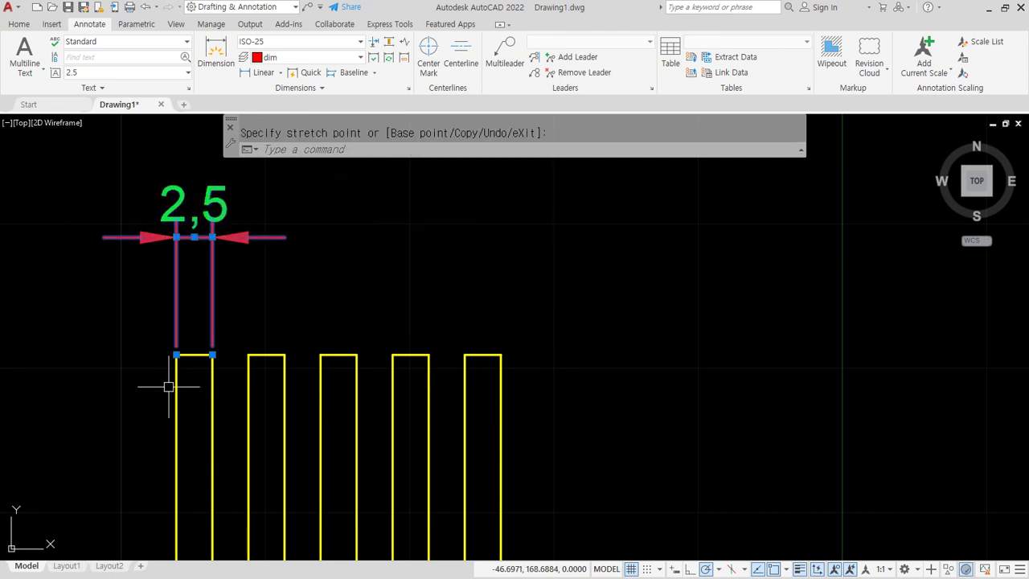
key(ctrl+z)
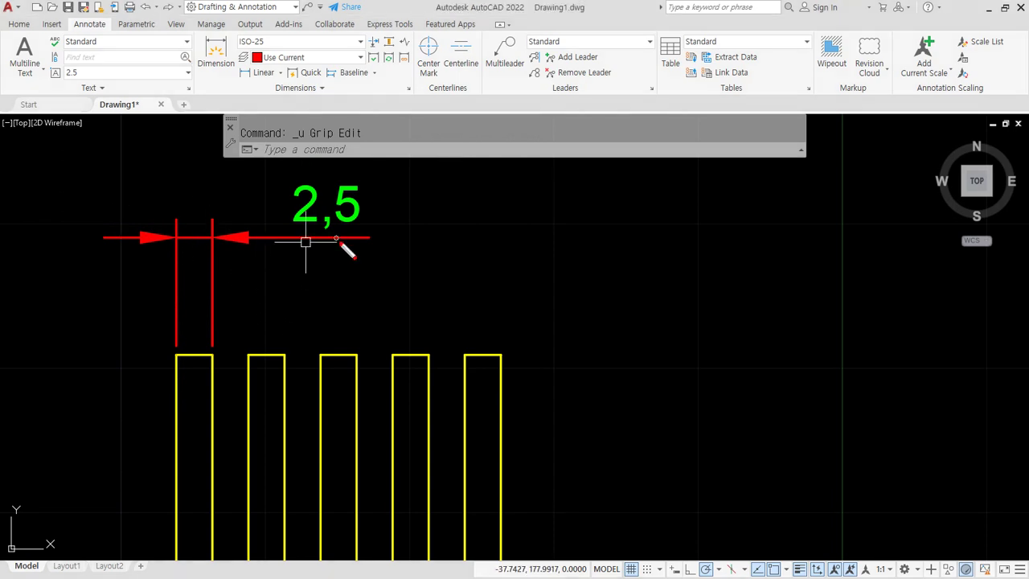
mouse_move(340, 243)
mouse_down()
mouse_move(367, 175)
mouse_move(330, 277)
mouse_up()
drag(211, 208, 212, 303)
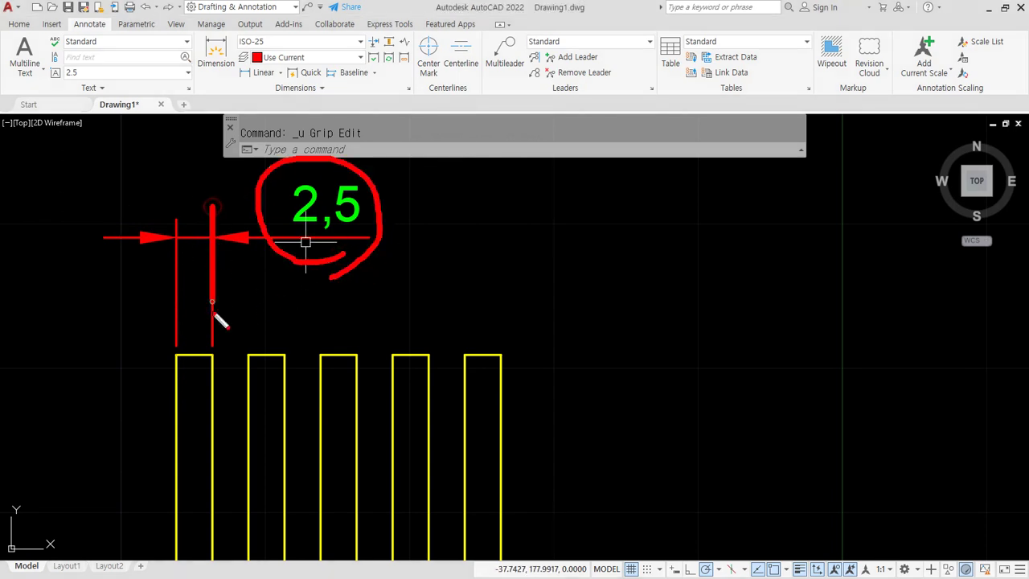
key(Escape)
Erase the linear dimension above the first narrow shape.
click(260, 265)
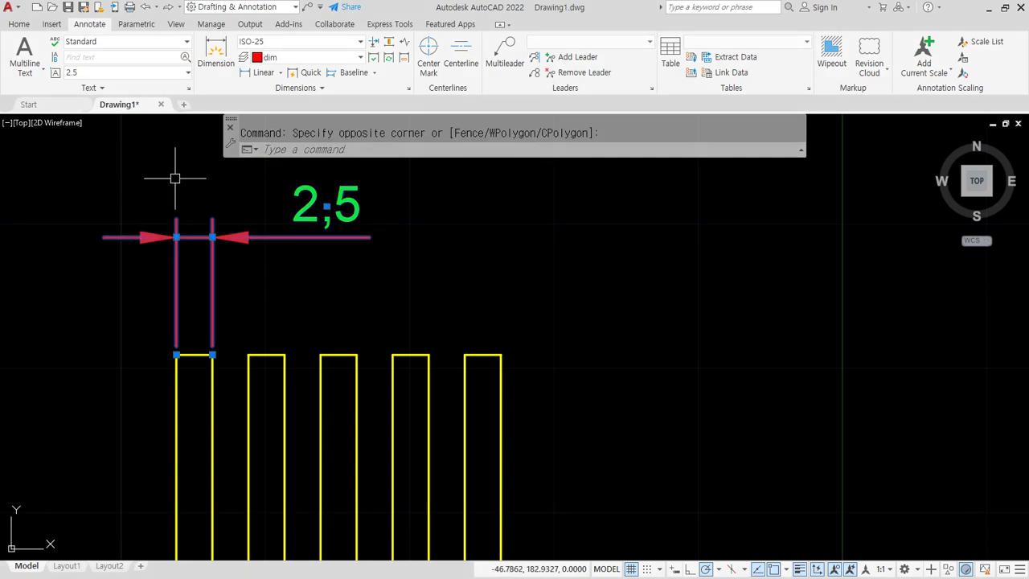
click(175, 174)
text(e)
key(Return)
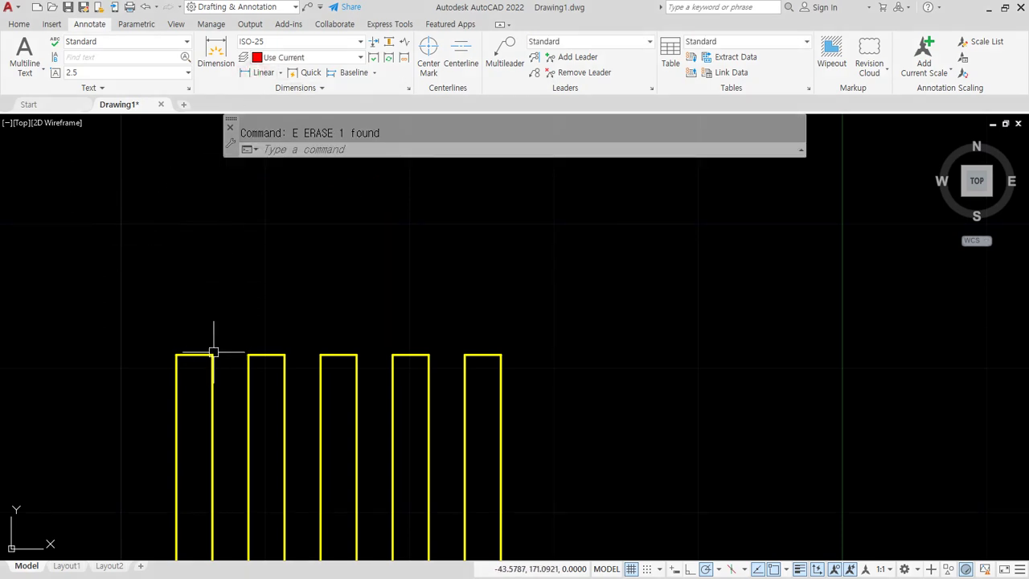
Add a linear dimension across the first narrow shape's upper edge, picking its right corner before its left, and place it above.
click(250, 73)
click(212, 354)
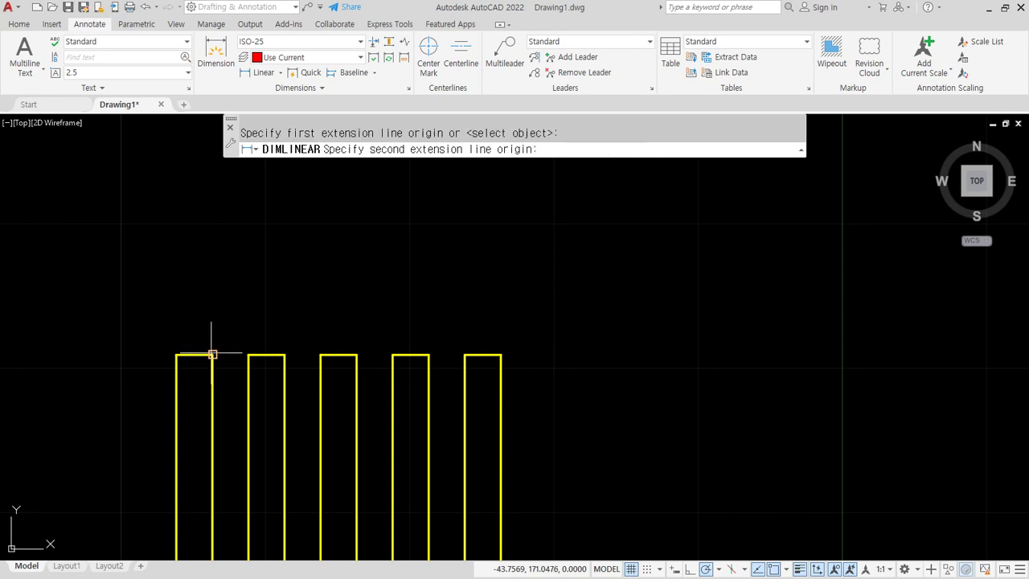
click(176, 355)
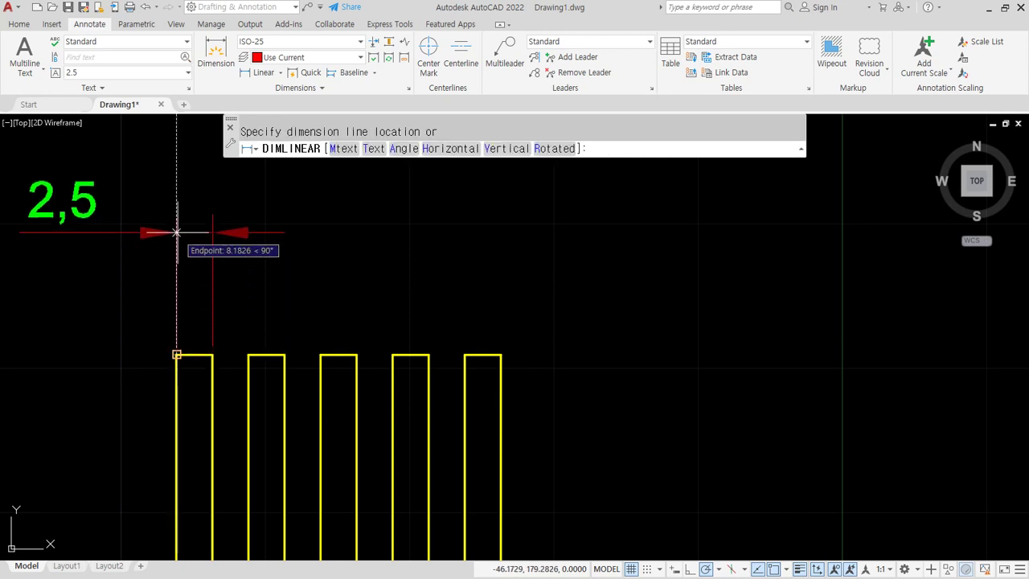
click(183, 219)
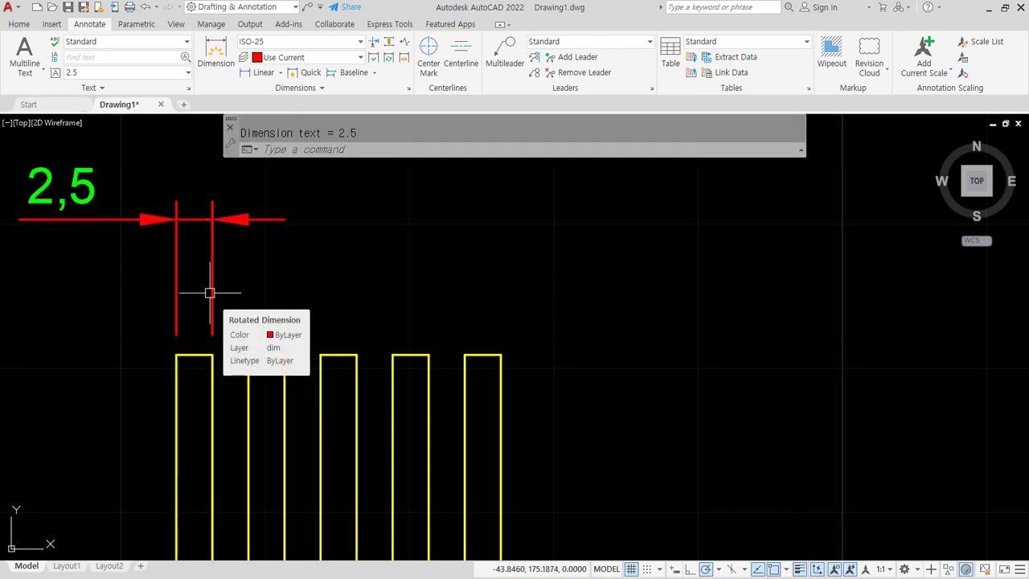
Move the new dimension's text to the middle between its extension lines.
click(63, 199)
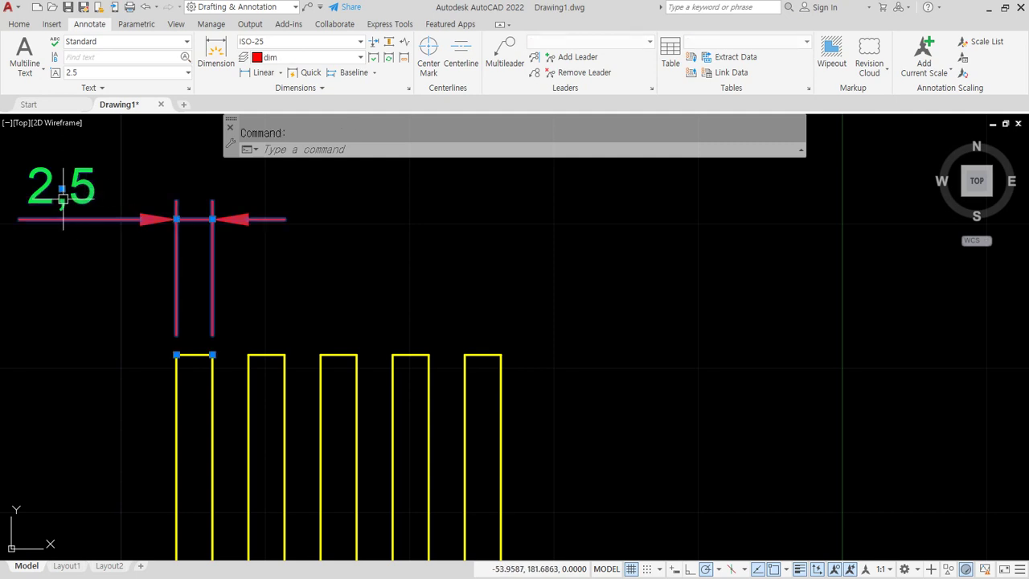
click(62, 189)
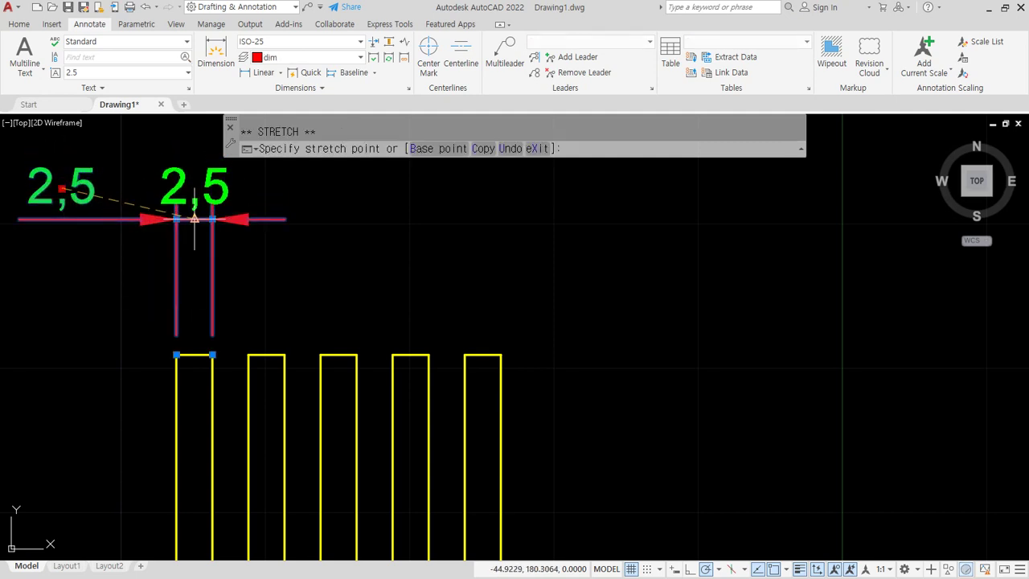
key(Escape)
key(Escape)
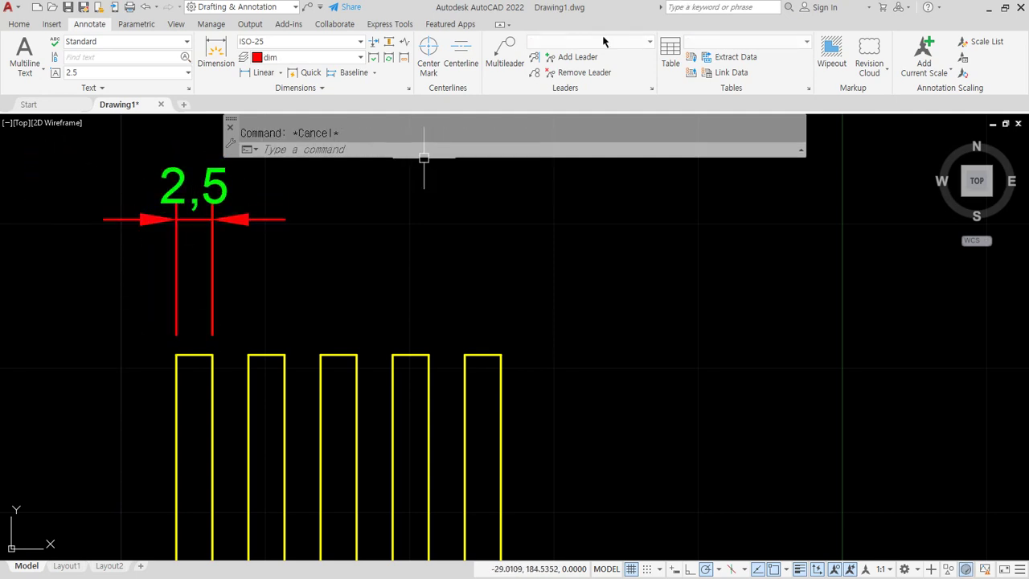
Add continued dimensions through the upper corners of the other four narrow shapes, up to the last shape's right corner.
click(374, 72)
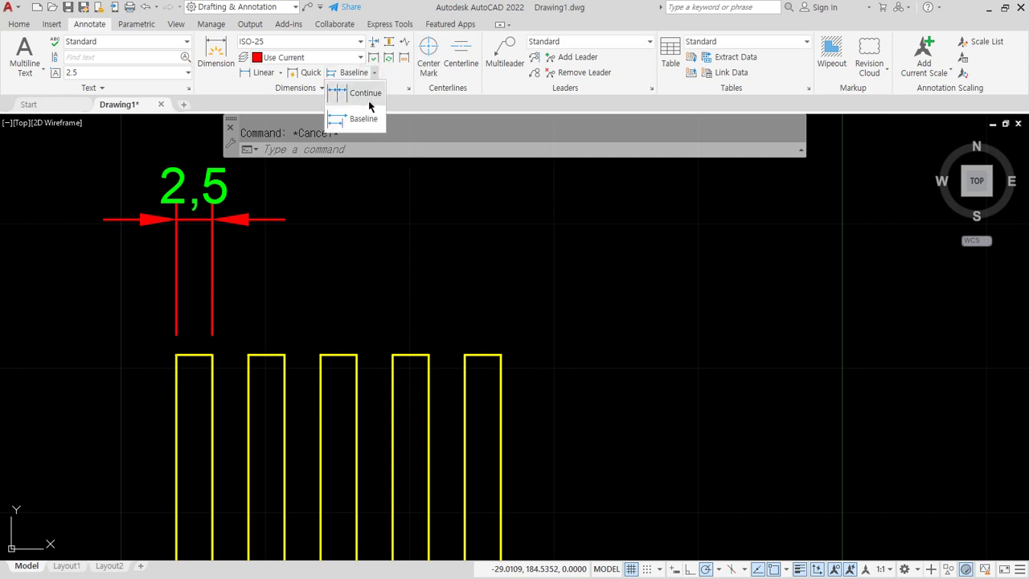
click(363, 93)
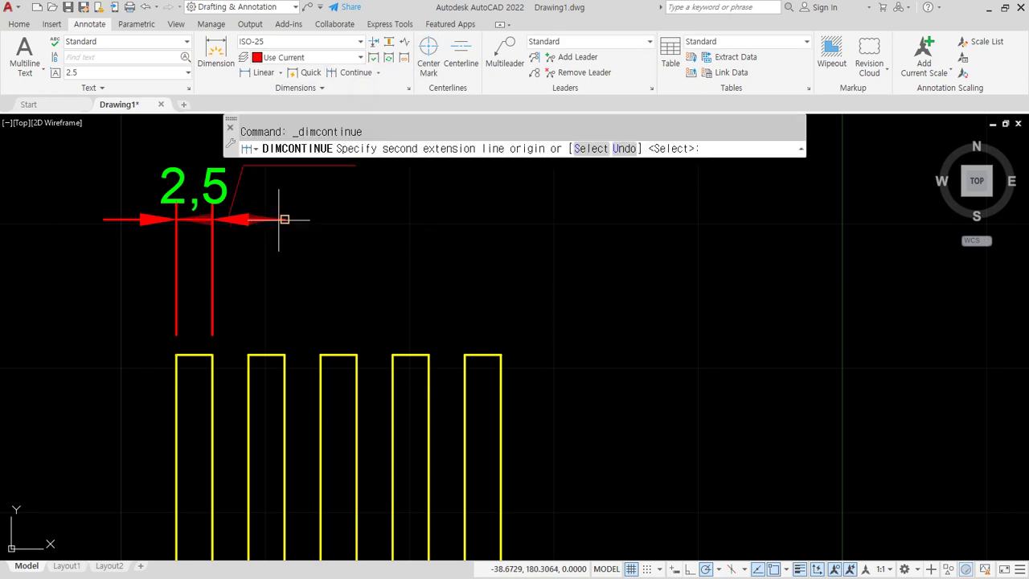
click(249, 355)
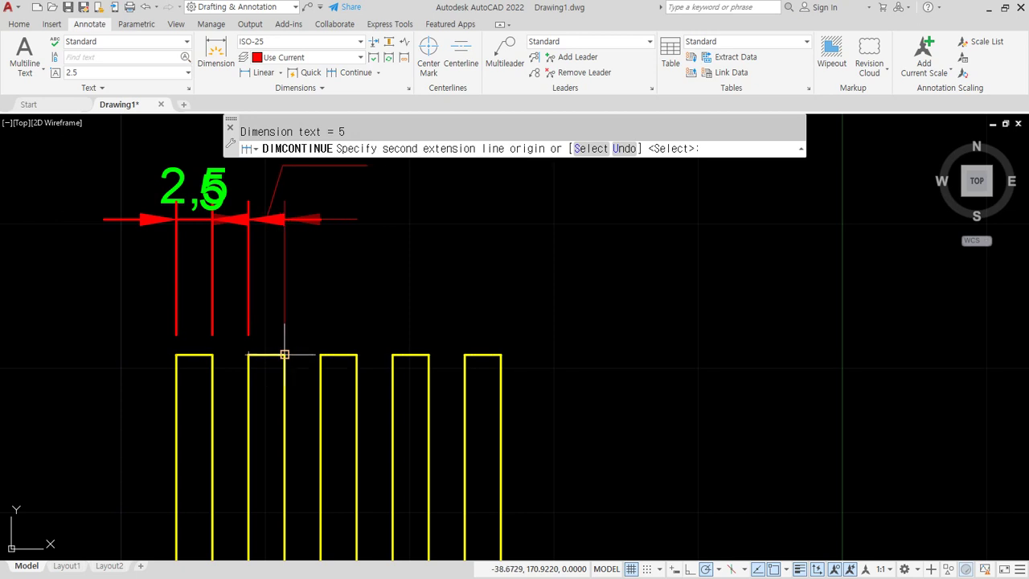
click(285, 355)
click(321, 355)
click(357, 354)
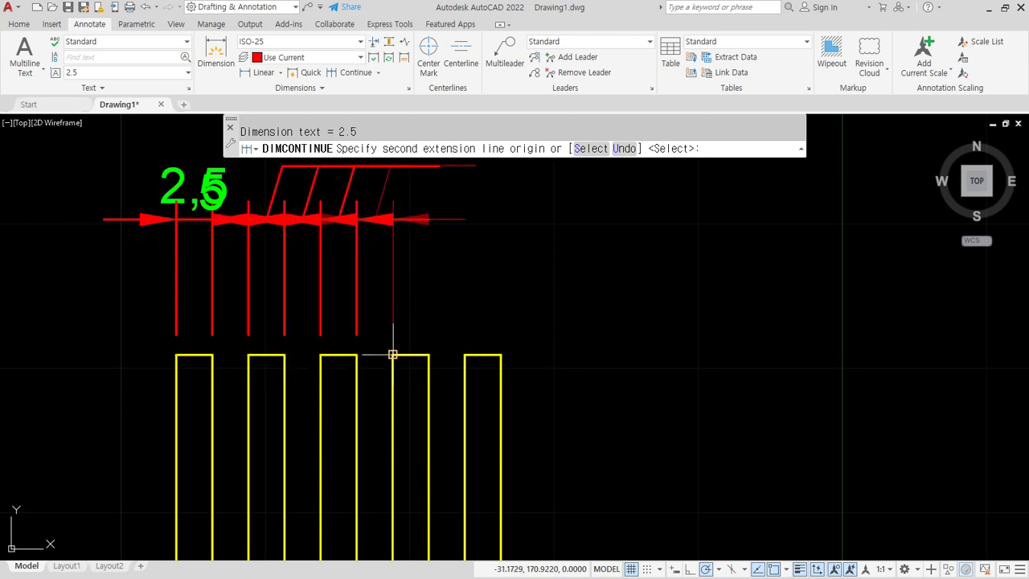
click(393, 354)
click(428, 355)
click(464, 355)
click(501, 354)
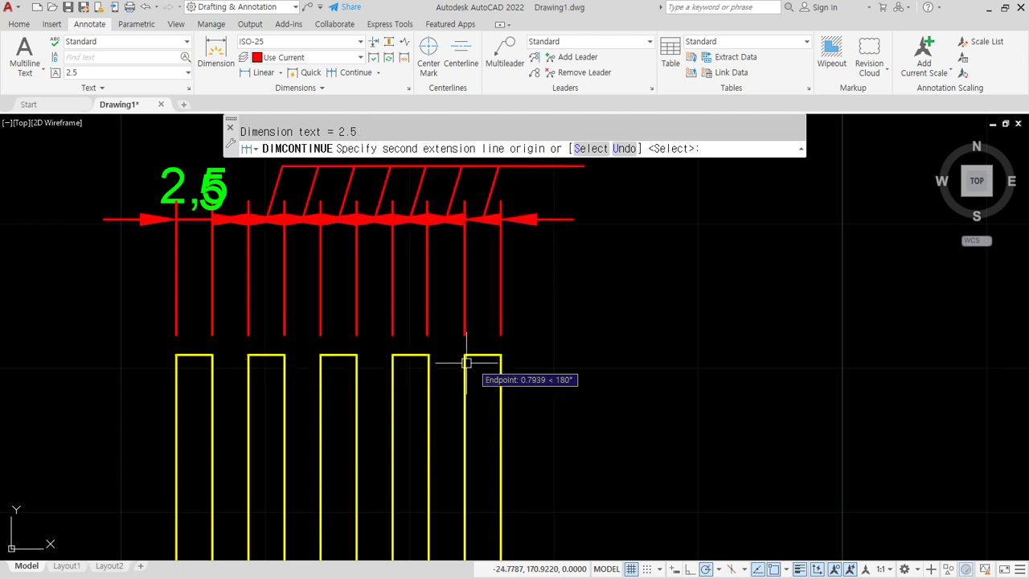
key(Escape)
Move the dimension texts of the second shape and of the gap after it upward, at separate heights clear of the overlapping texts.
middle_drag(428, 338, 435, 429)
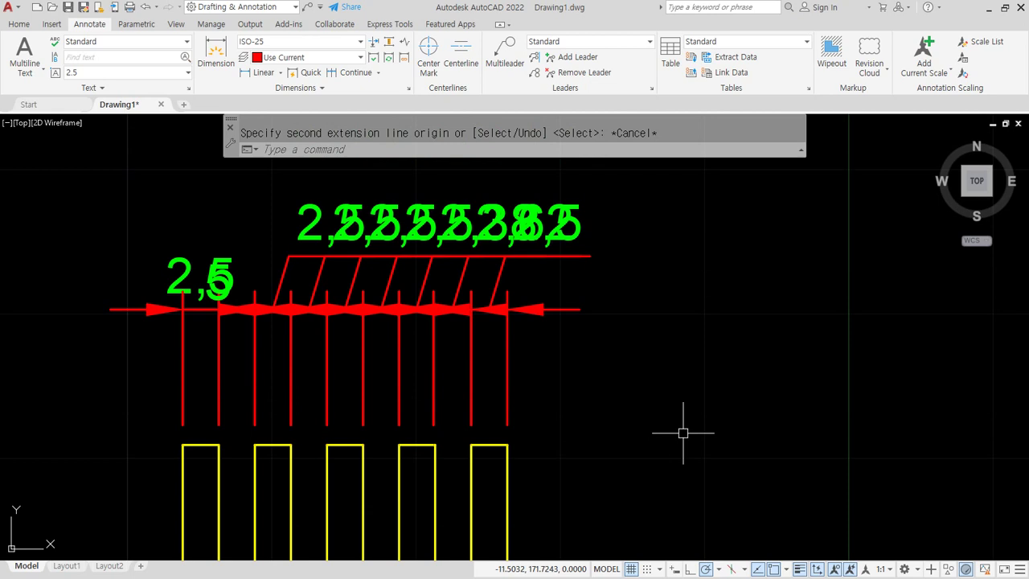
key(Escape)
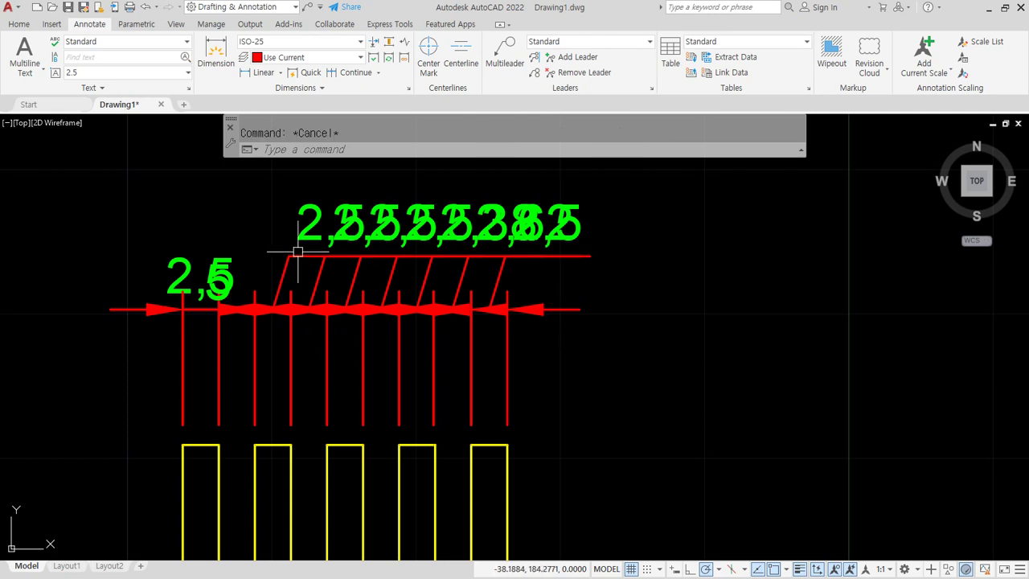
click(294, 227)
click(298, 226)
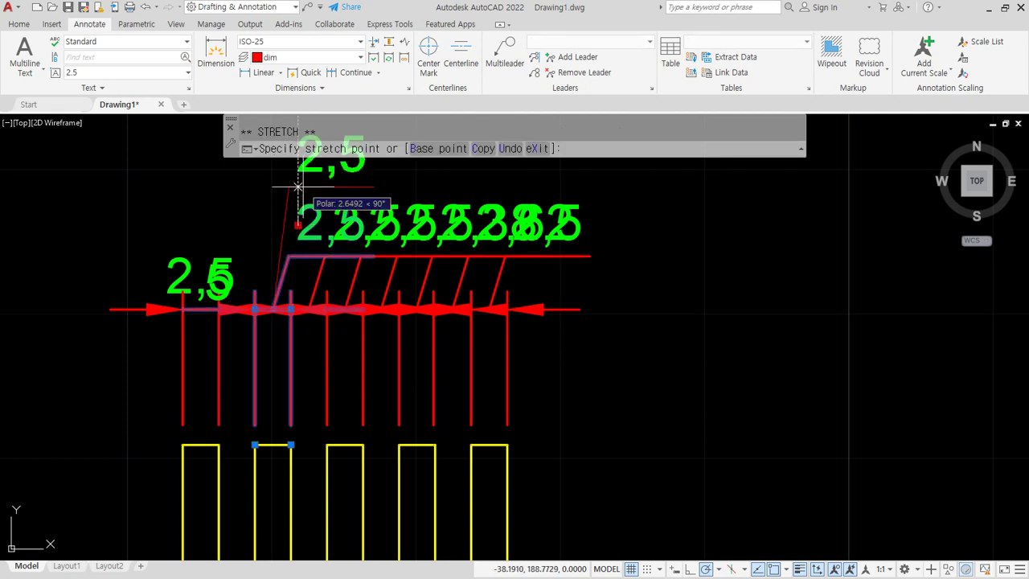
middle_drag(313, 201, 307, 307)
click(315, 214)
key(Escape)
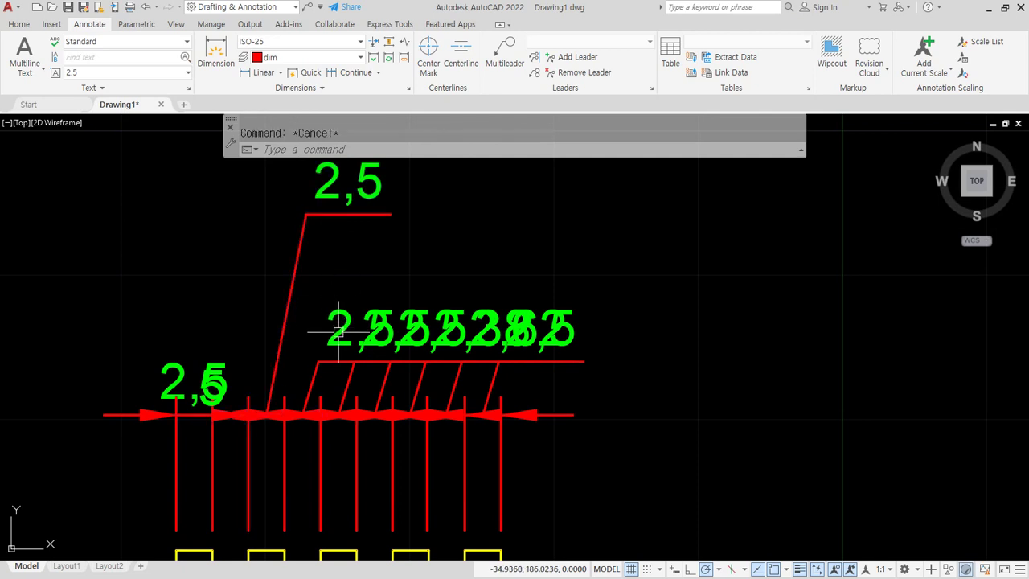
click(334, 351)
click(327, 330)
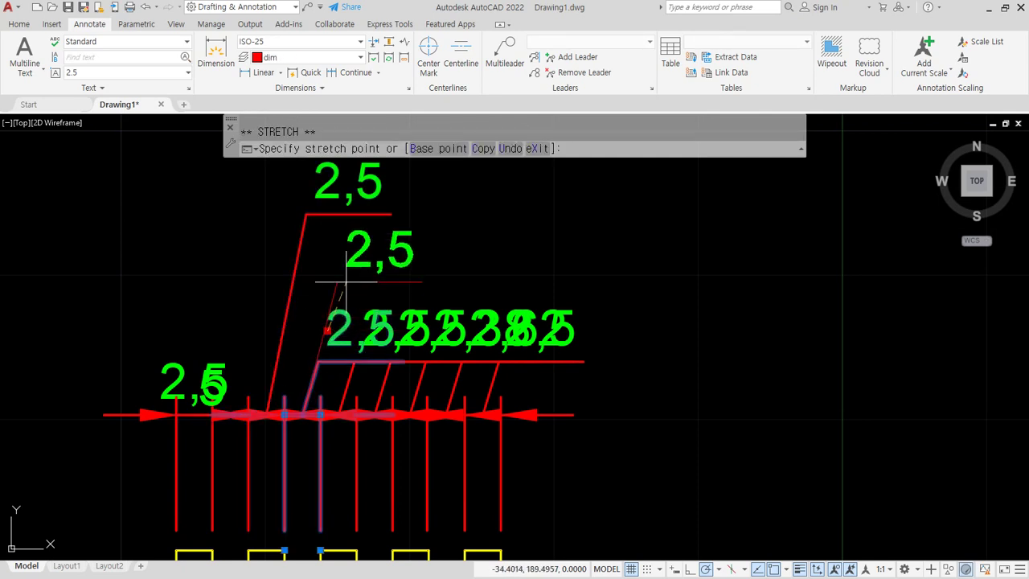
click(346, 246)
key(Escape)
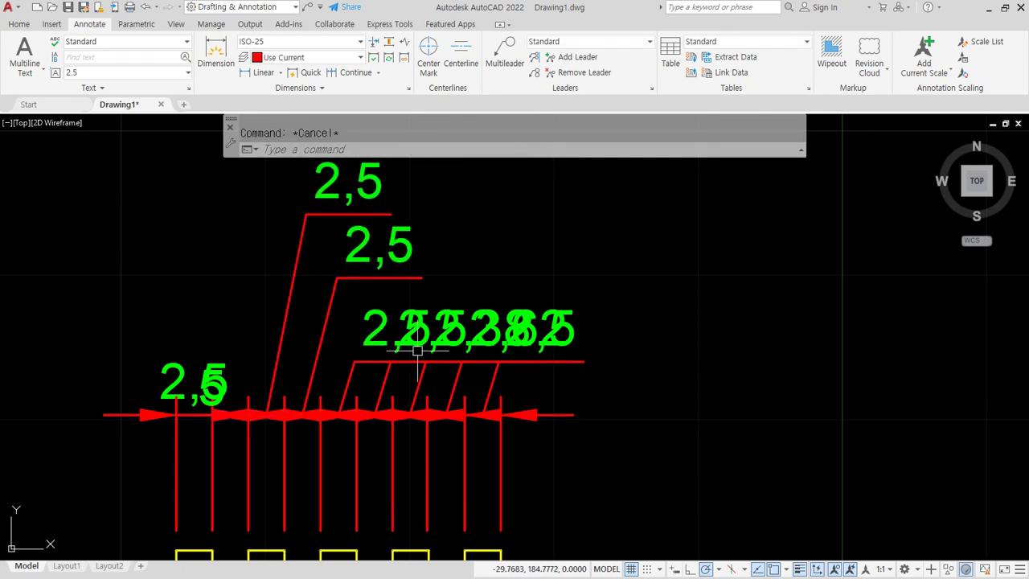
Move the dimension texts of the third shape and of the gap after it up and to the right, beside the raised texts.
click(364, 351)
click(363, 330)
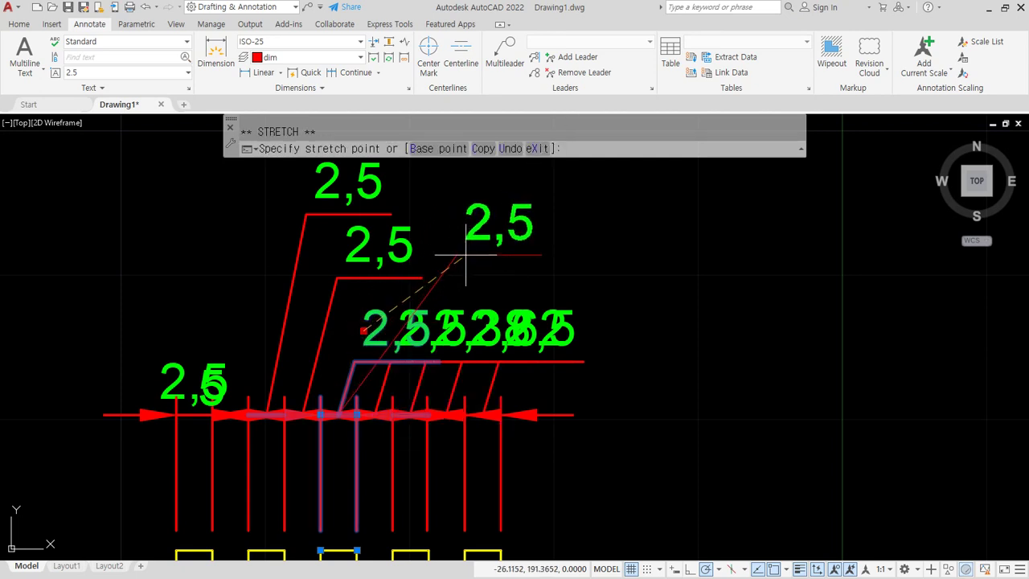
click(464, 223)
key(Escape)
click(423, 343)
click(399, 331)
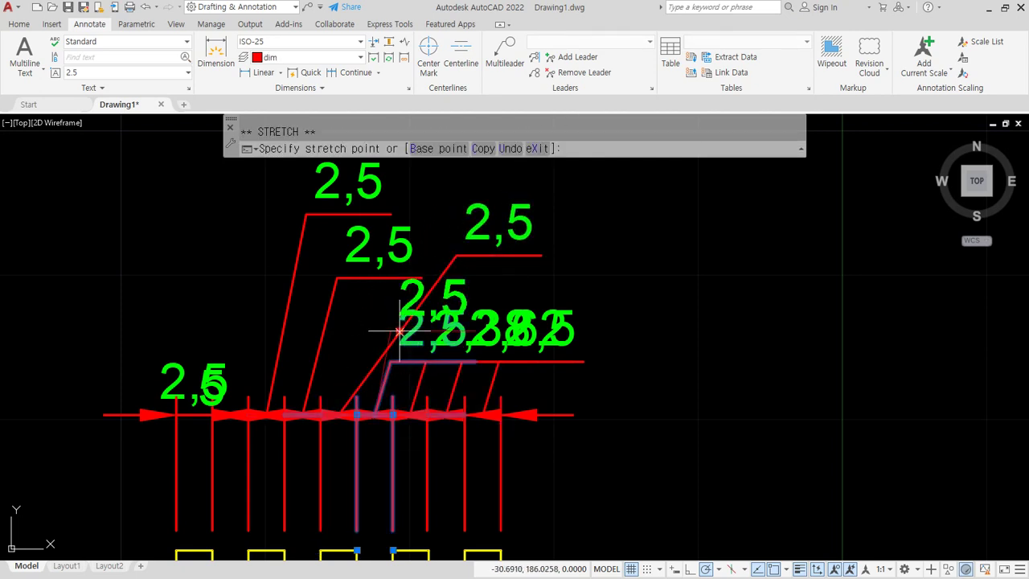
click(556, 272)
key(Escape)
Move the dimension texts of the fifth shape and of the gap before it out to the right, clear of the others.
click(542, 359)
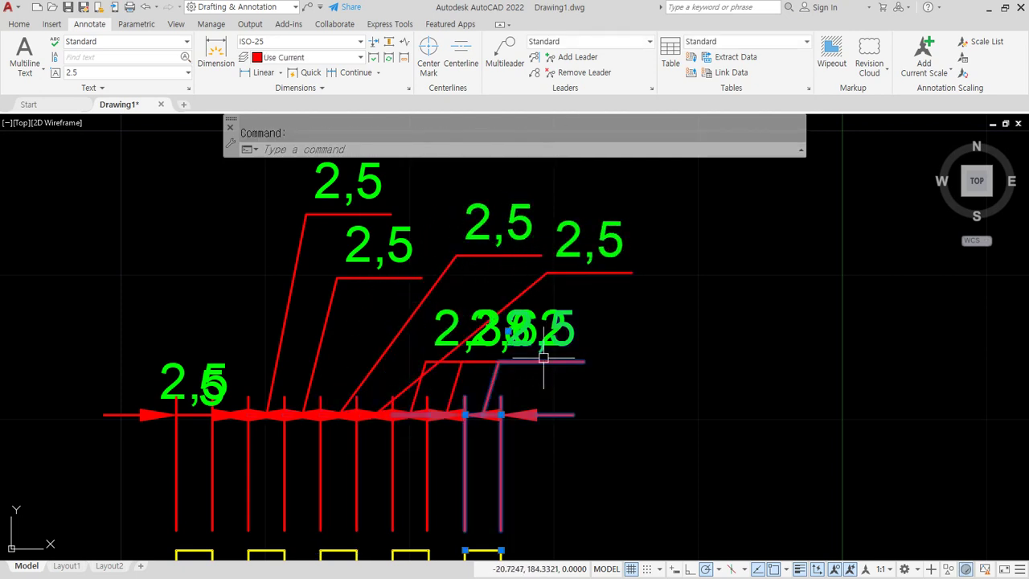
click(509, 331)
click(616, 332)
key(Escape)
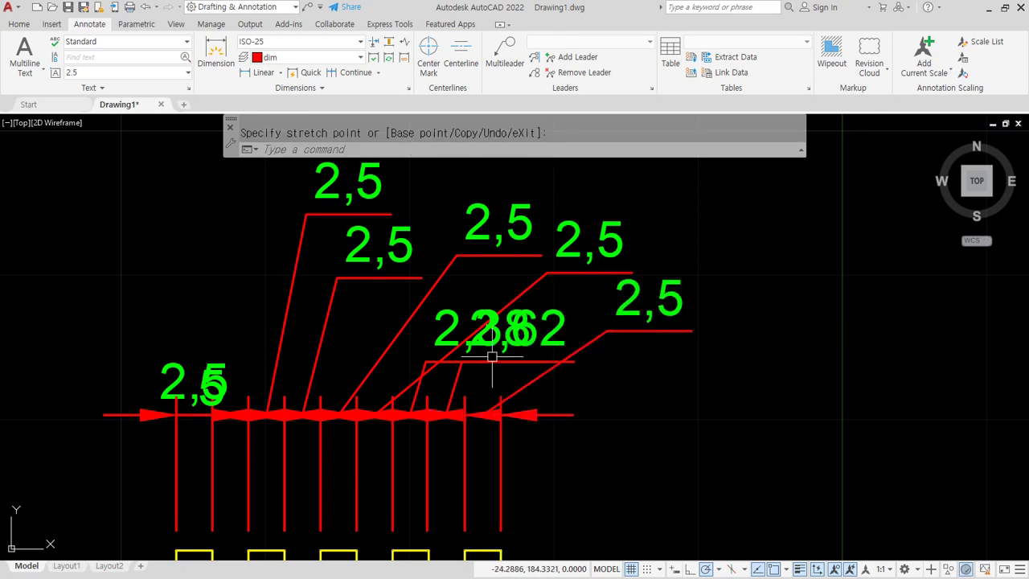
click(480, 371)
click(471, 333)
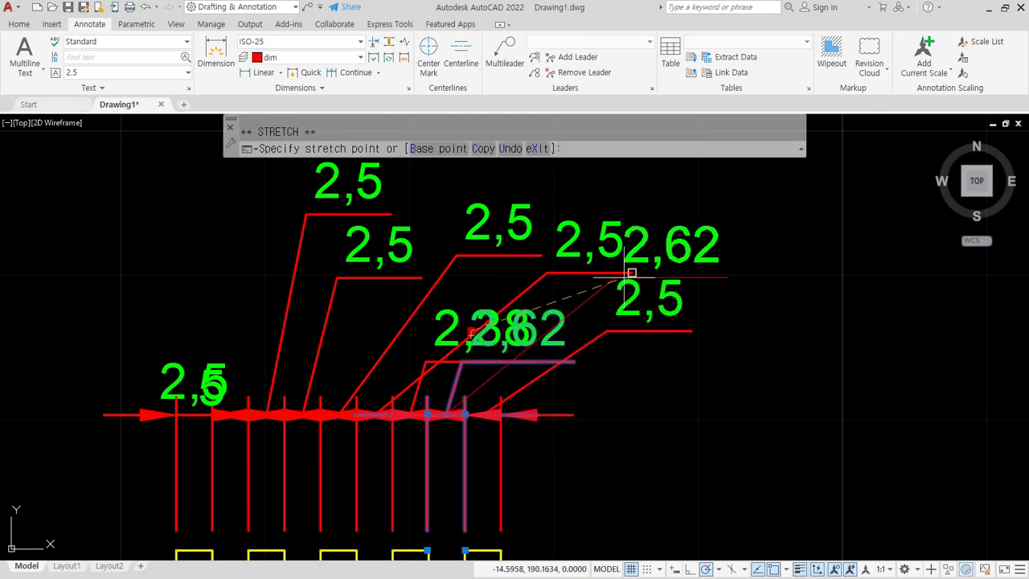
click(657, 252)
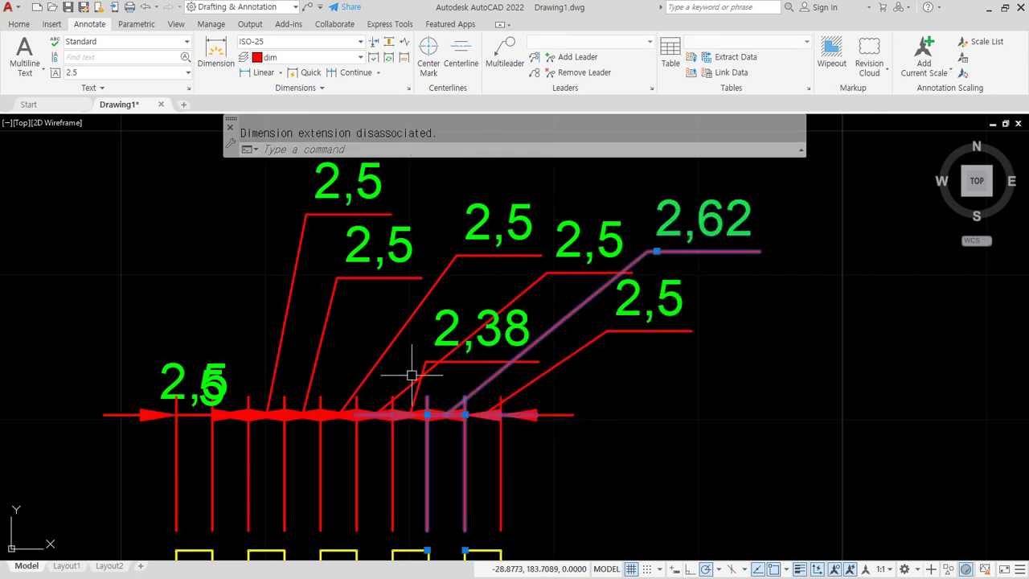
Move the text of the dimension reading 5 up and to the left, away from the first shape's dimension text.
click(228, 366)
key(Escape)
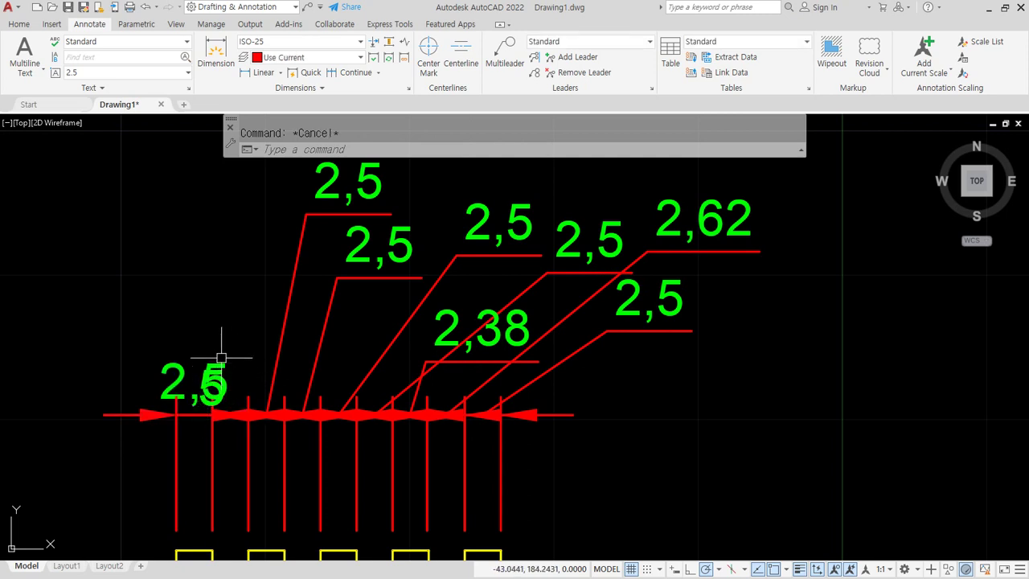
click(219, 358)
key(Escape)
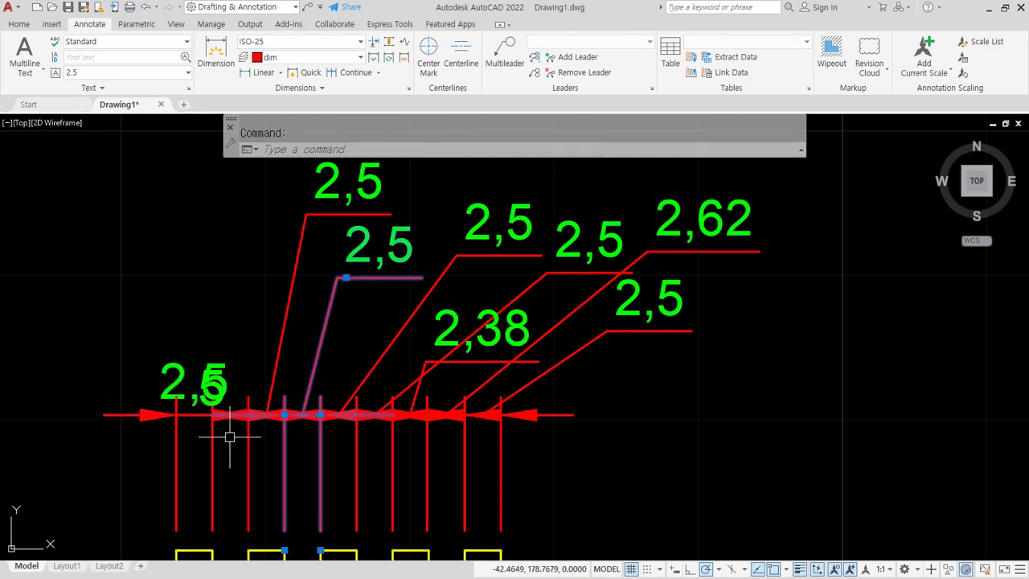
click(250, 444)
key(Escape)
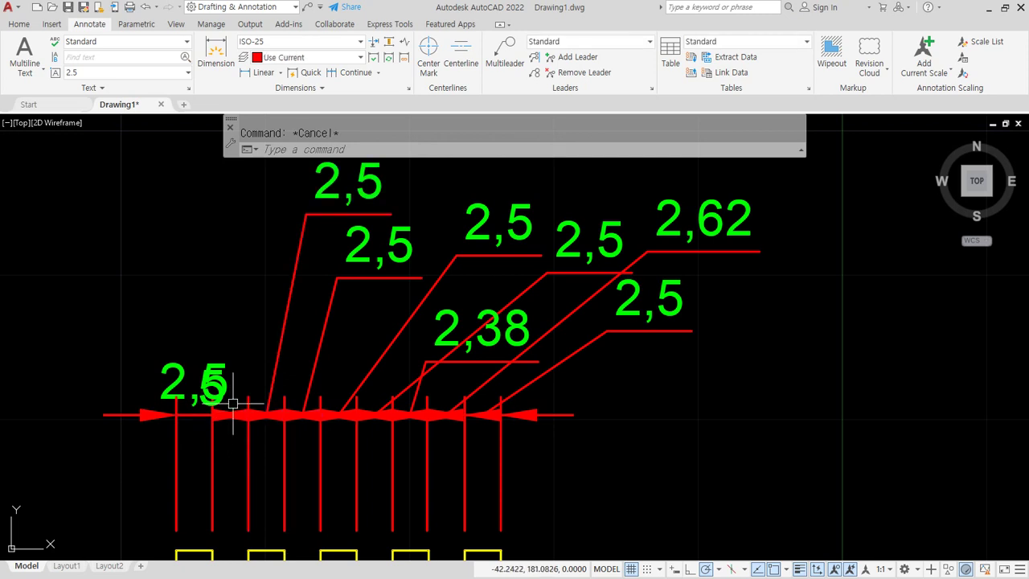
click(199, 402)
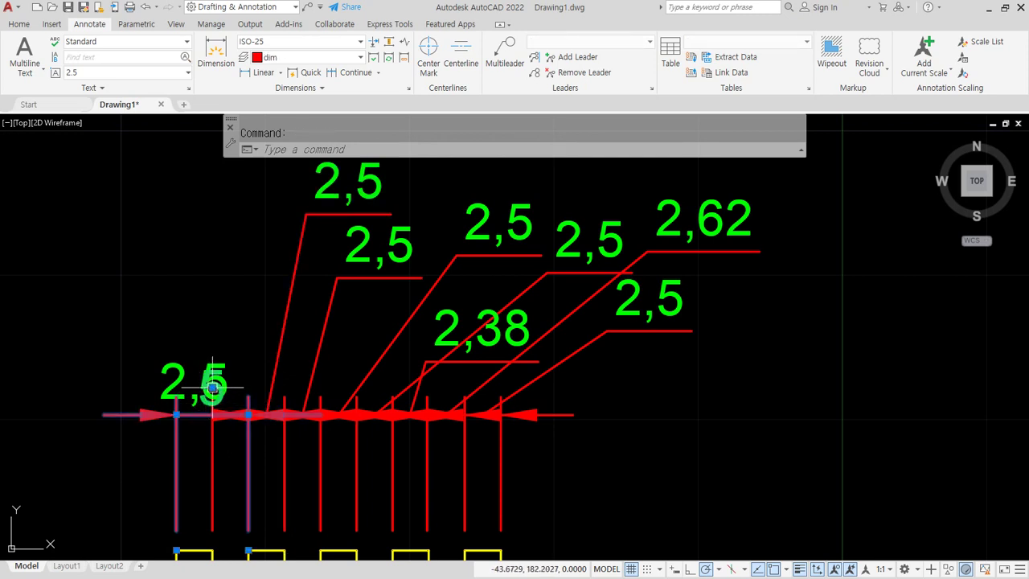
click(214, 388)
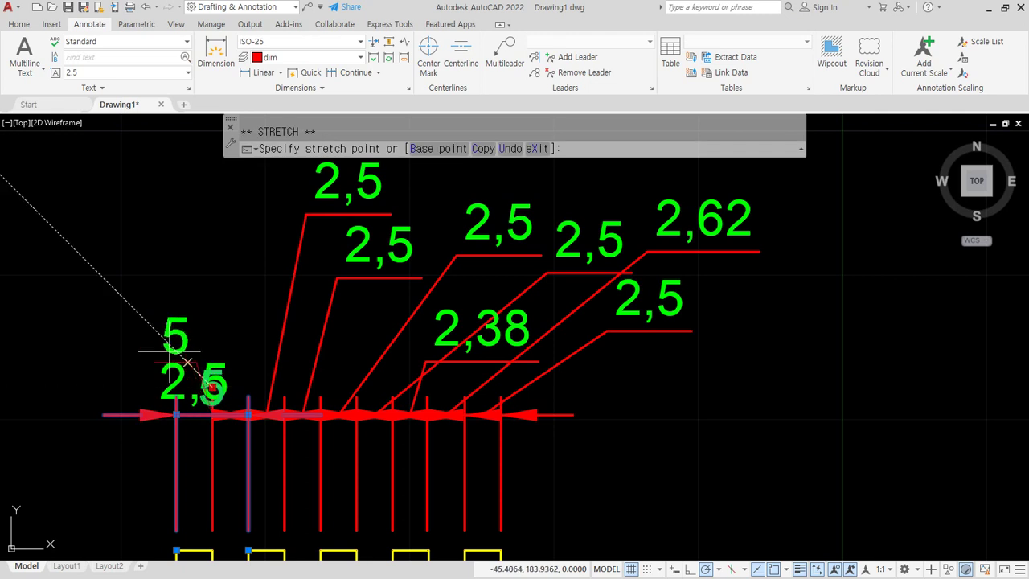
click(141, 278)
key(Escape)
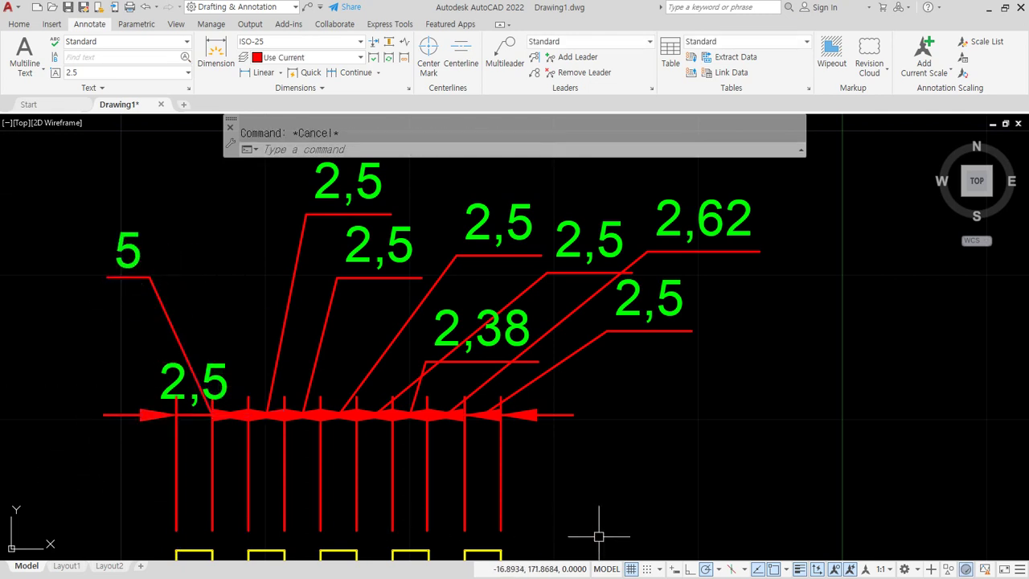
middle_drag(447, 466, 425, 390)
mouse_move(169, 370)
mouse_down()
mouse_move(126, 322)
mouse_move(479, 322)
mouse_move(454, 381)
mouse_move(129, 378)
mouse_up()
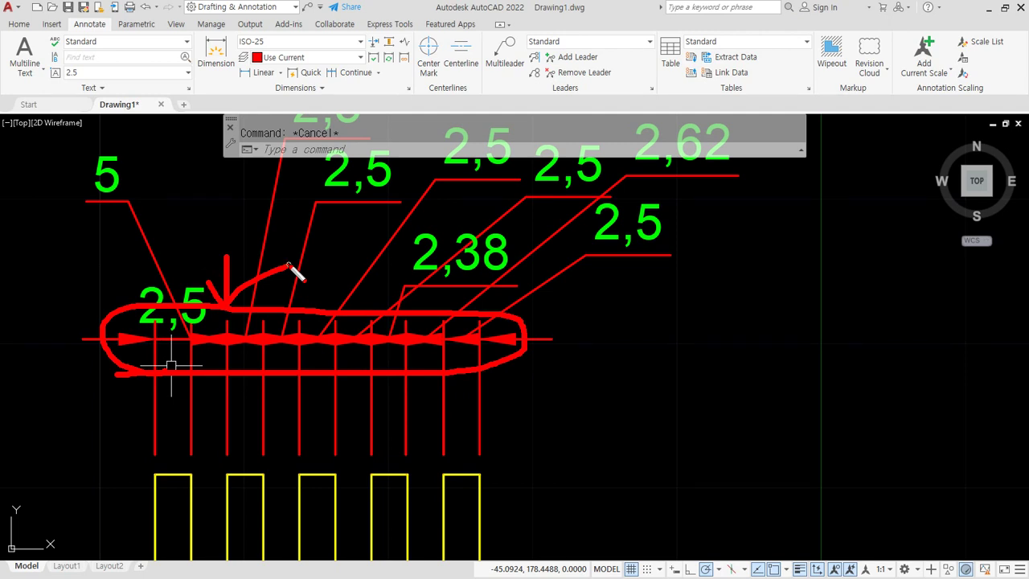
key(Escape)
middle_drag(570, 271, 609, 328)
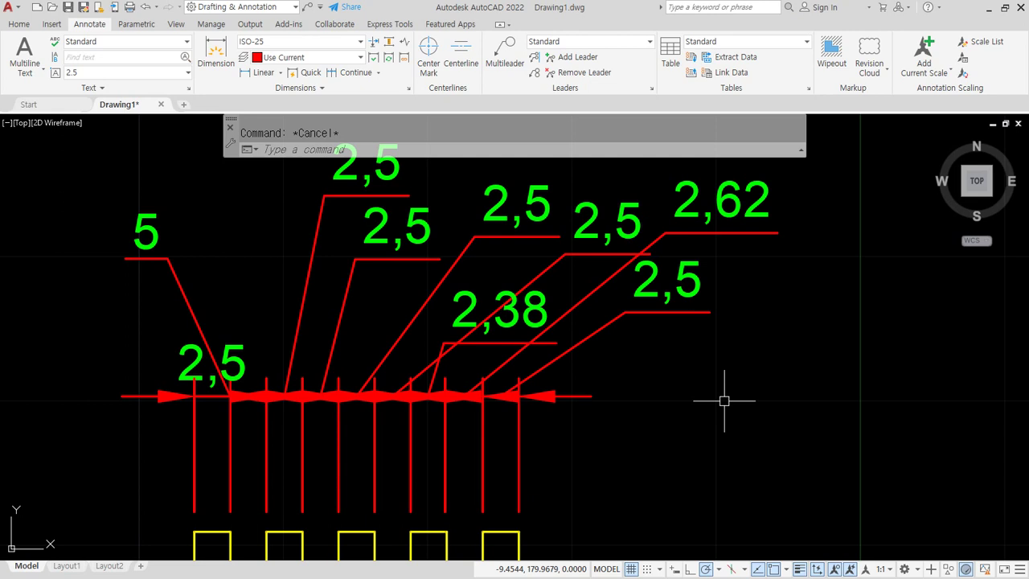
Set both arrowheads of all nine dimensions above the narrow shapes to Oblique through their object properties.
click(599, 465)
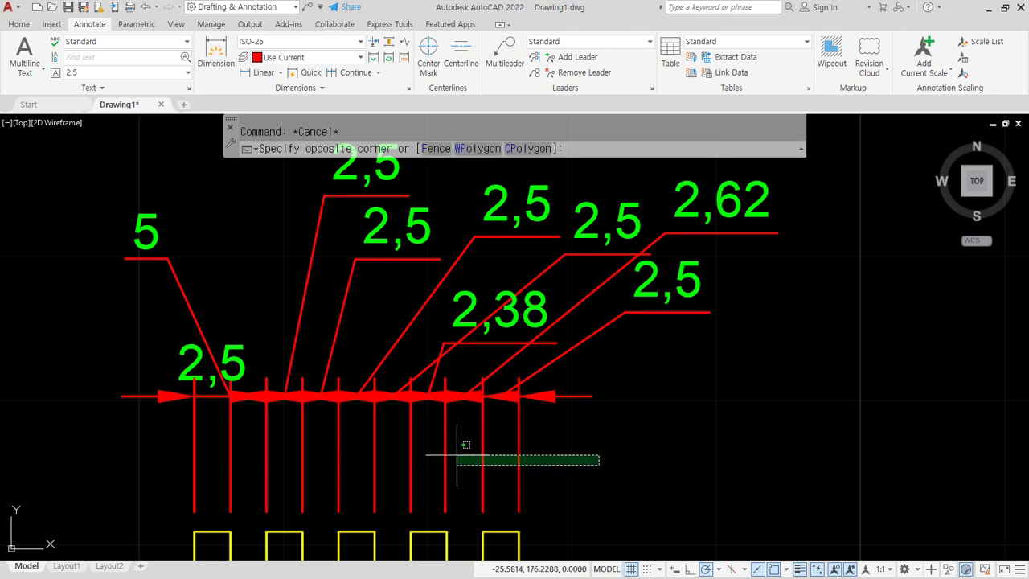
click(52, 432)
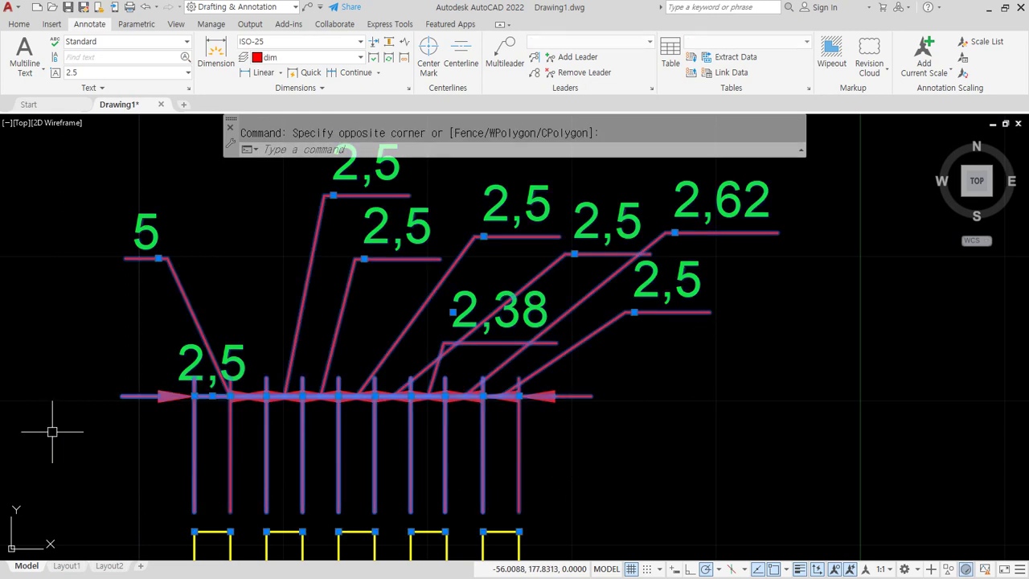
key(ctrl+1)
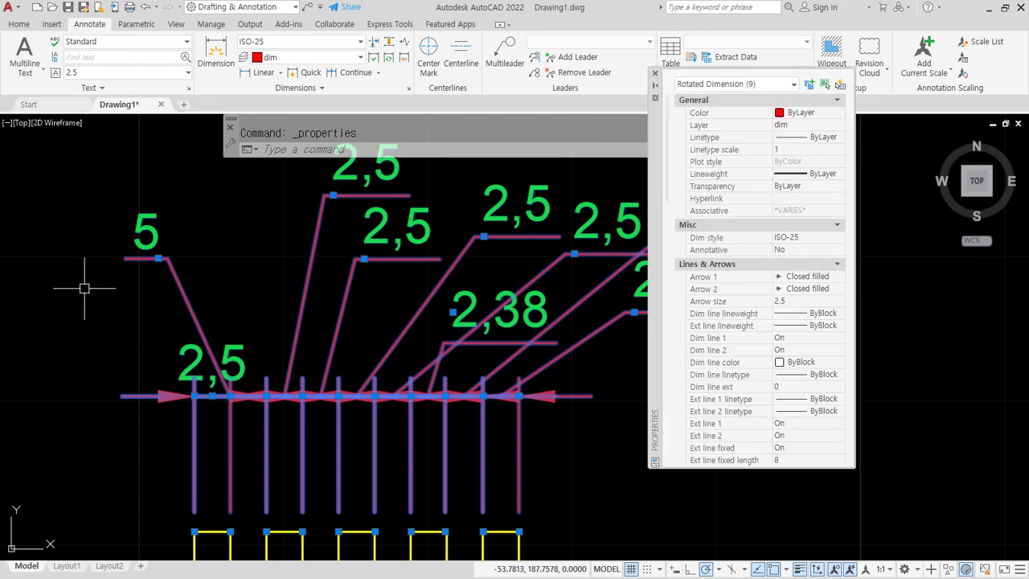
middle_drag(523, 424, 528, 264)
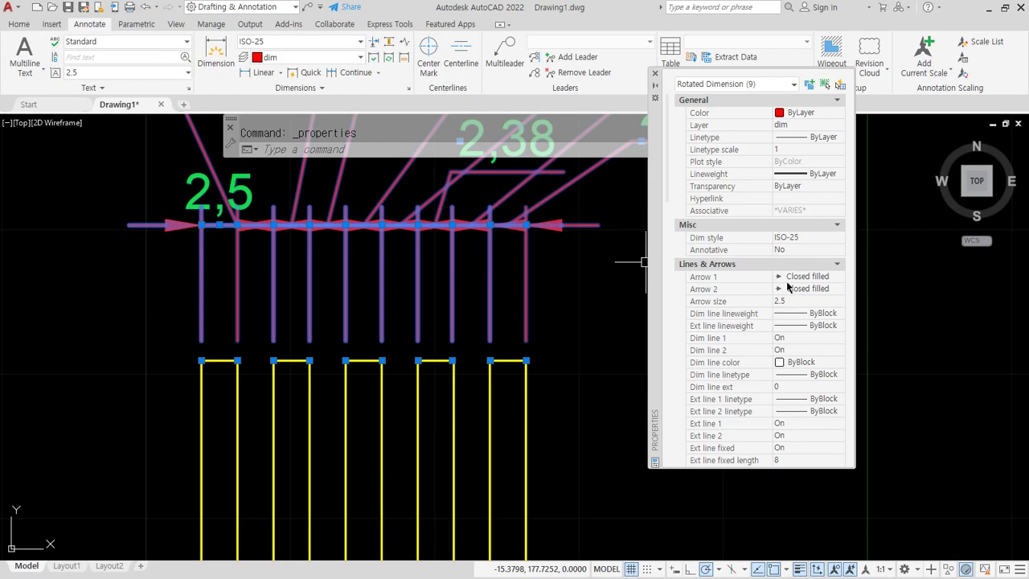
click(819, 277)
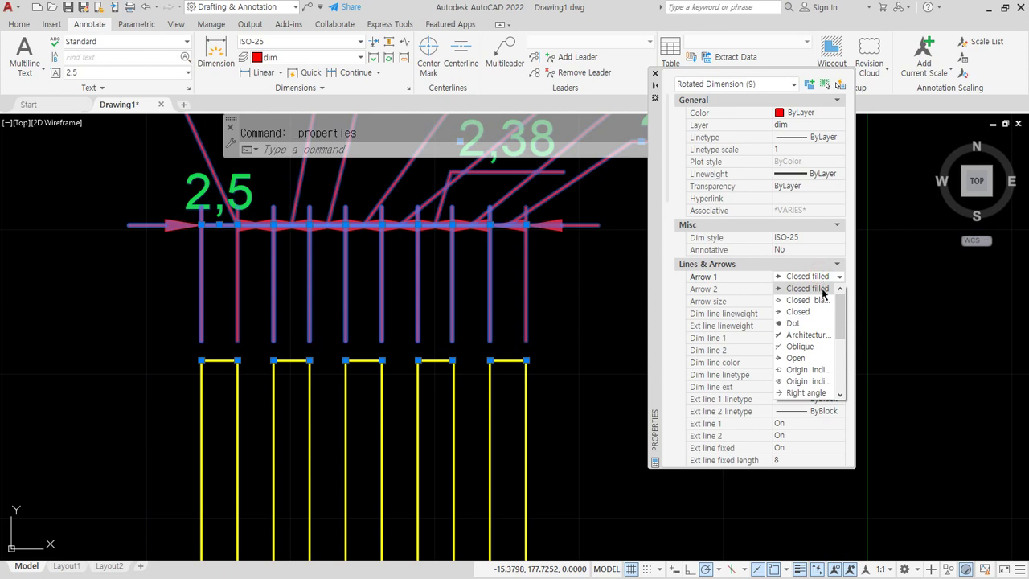
scroll(841, 323, down, 1)
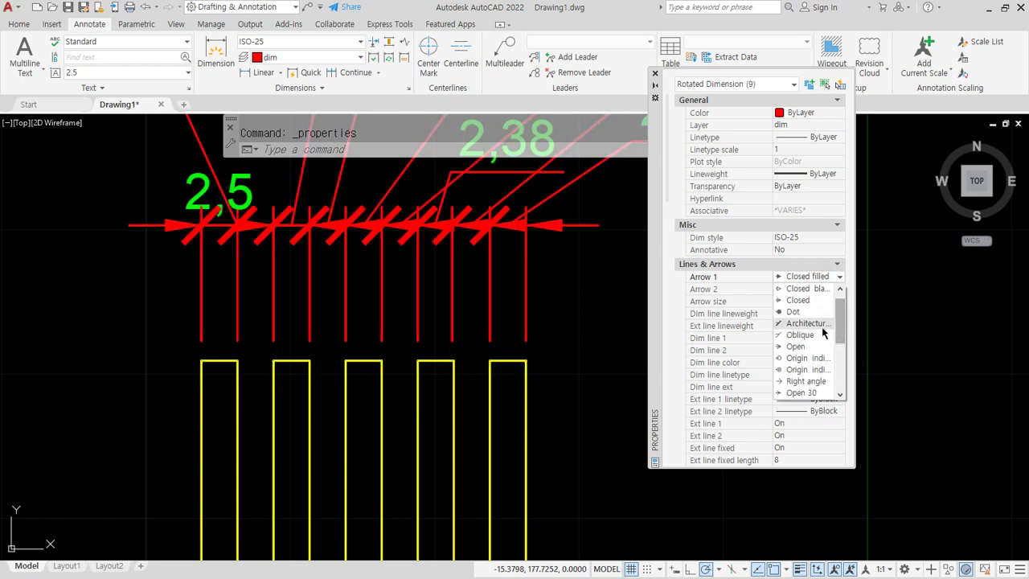
click(810, 335)
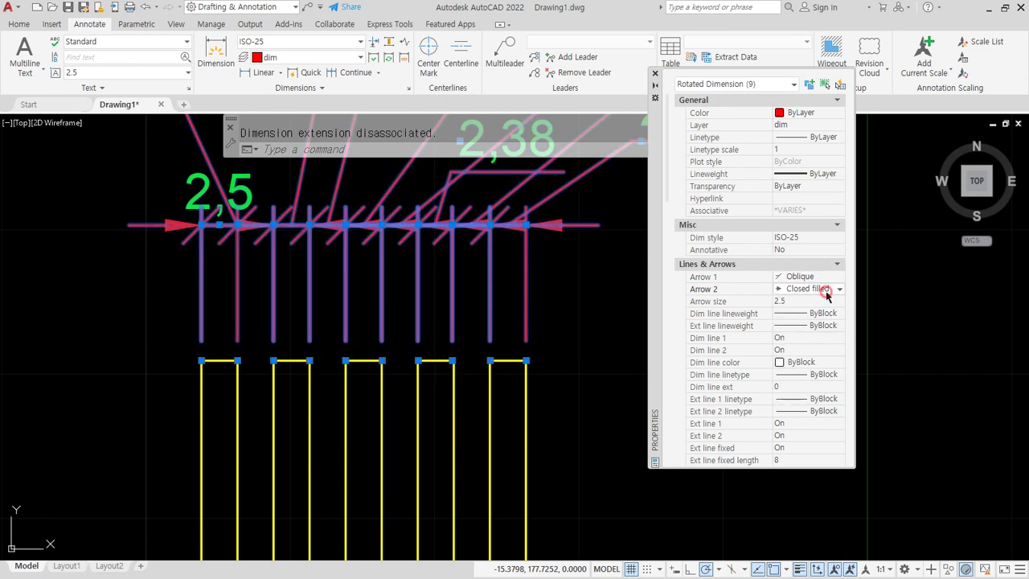
click(827, 293)
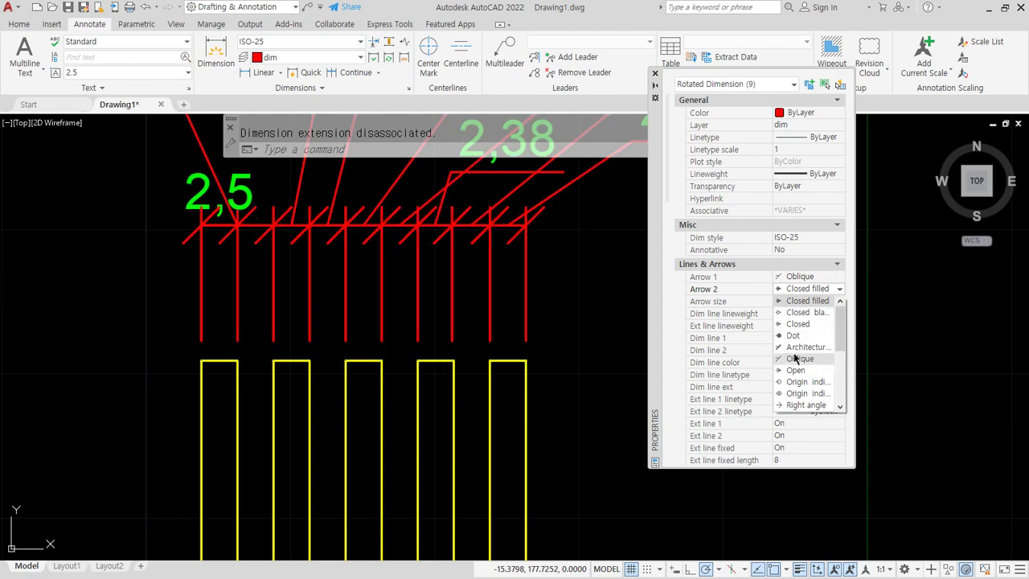
click(798, 358)
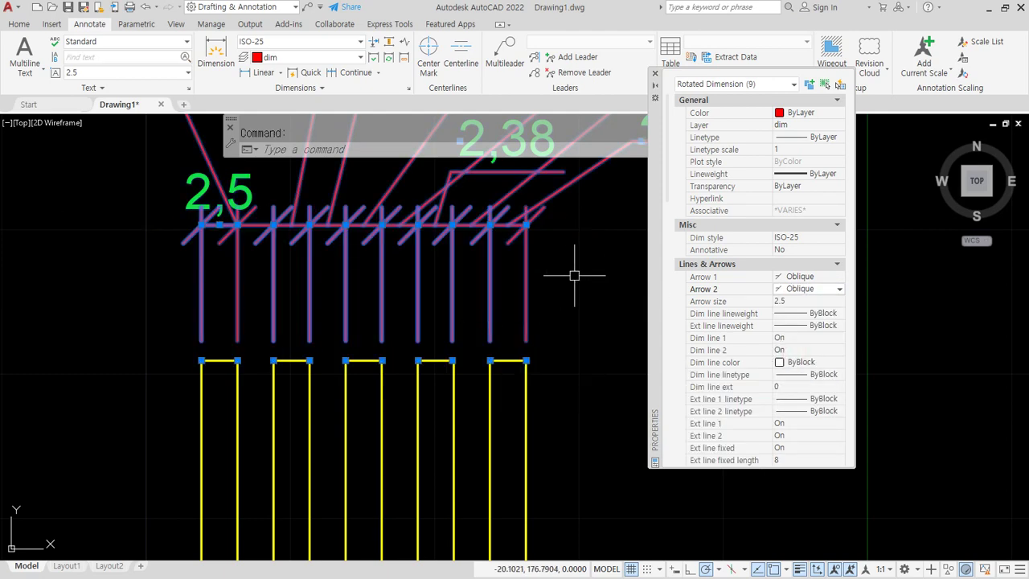
key(Escape)
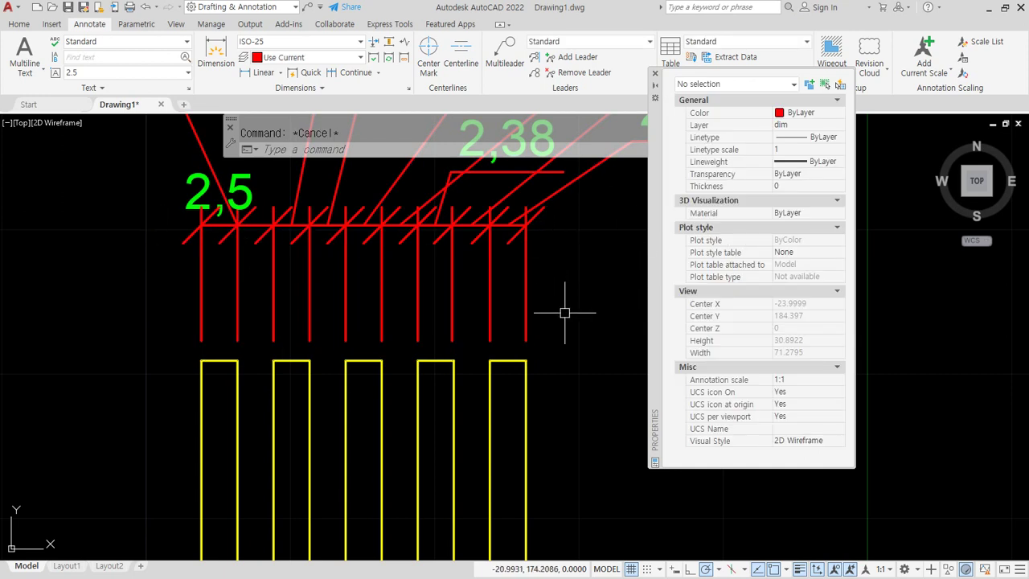
Reselect all nine dimensions and set both arrowheads, Arrow 1 and Arrow 2, to Dot.
click(565, 312)
click(40, 262)
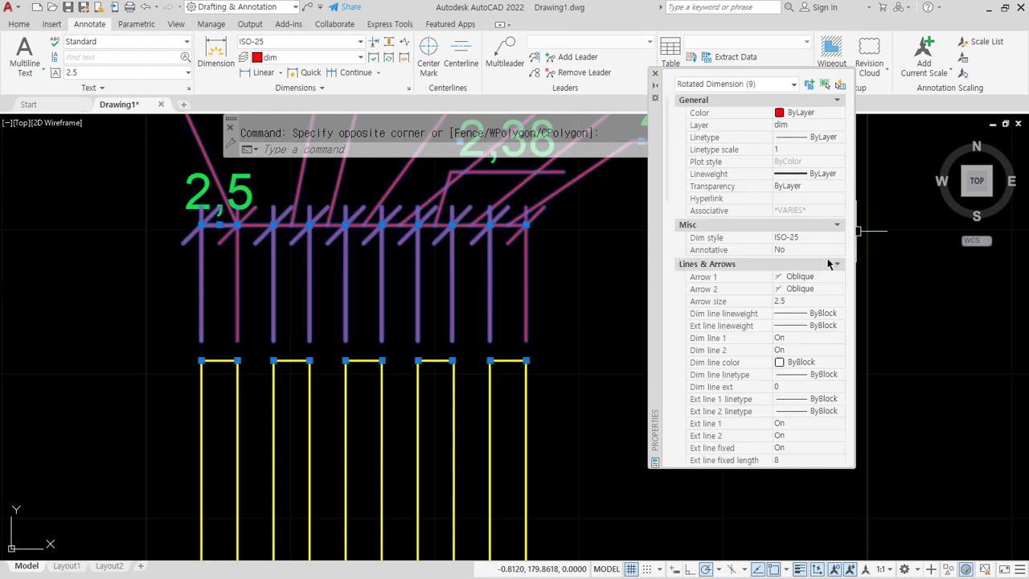
click(828, 276)
click(839, 277)
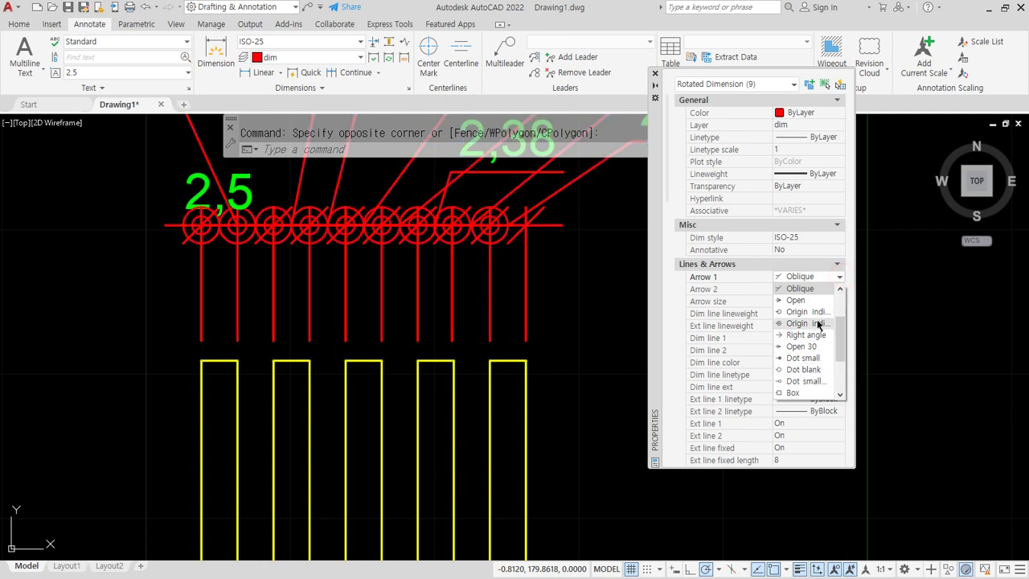
scroll(827, 376, down, 1)
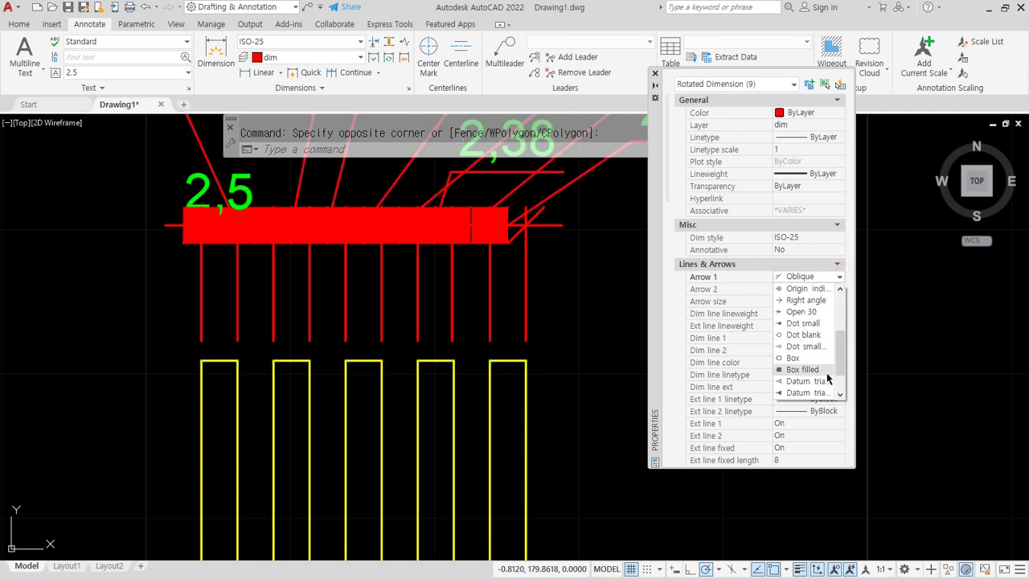
scroll(828, 375, up, 1)
scroll(827, 366, up, 2)
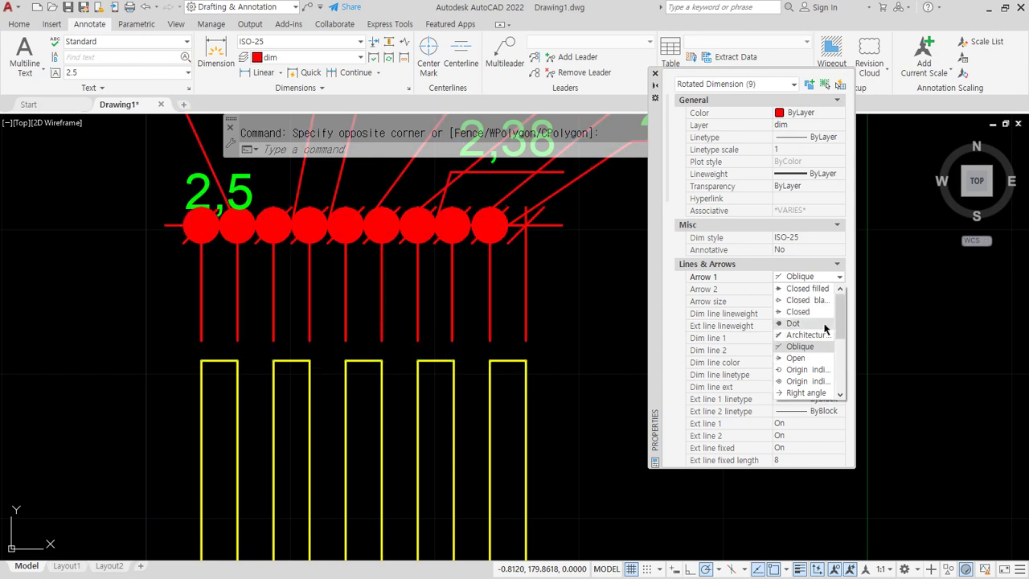
click(826, 334)
click(818, 289)
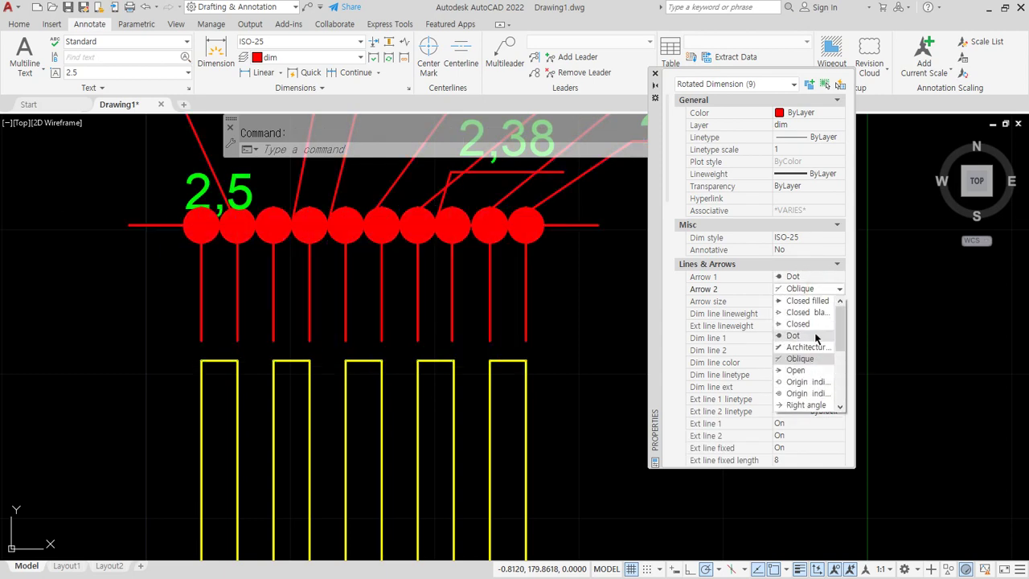
click(815, 336)
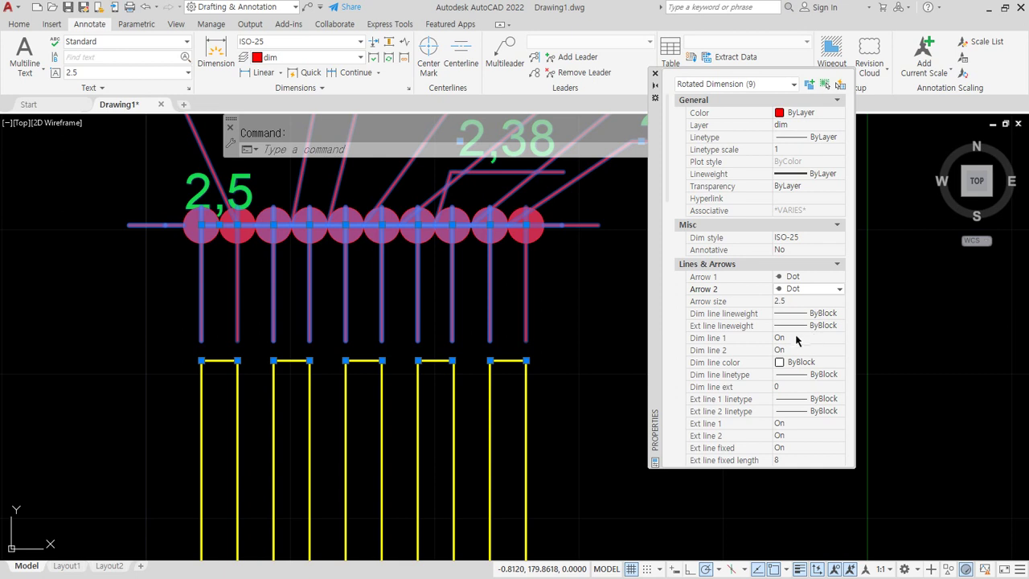
Set the arrow size of the nine selected dimensions to 1.5 and clear the selection.
click(794, 301)
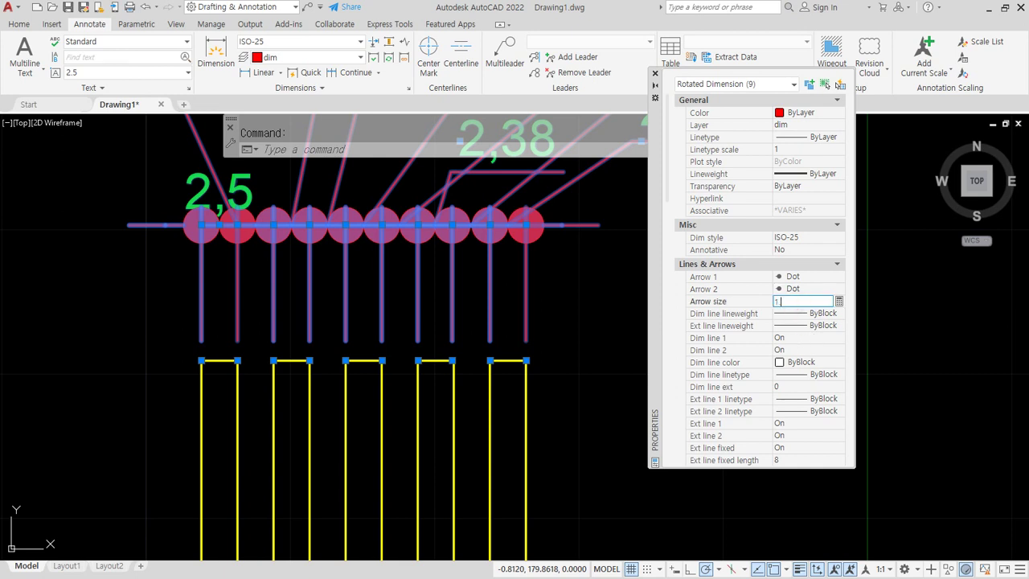
click(796, 306)
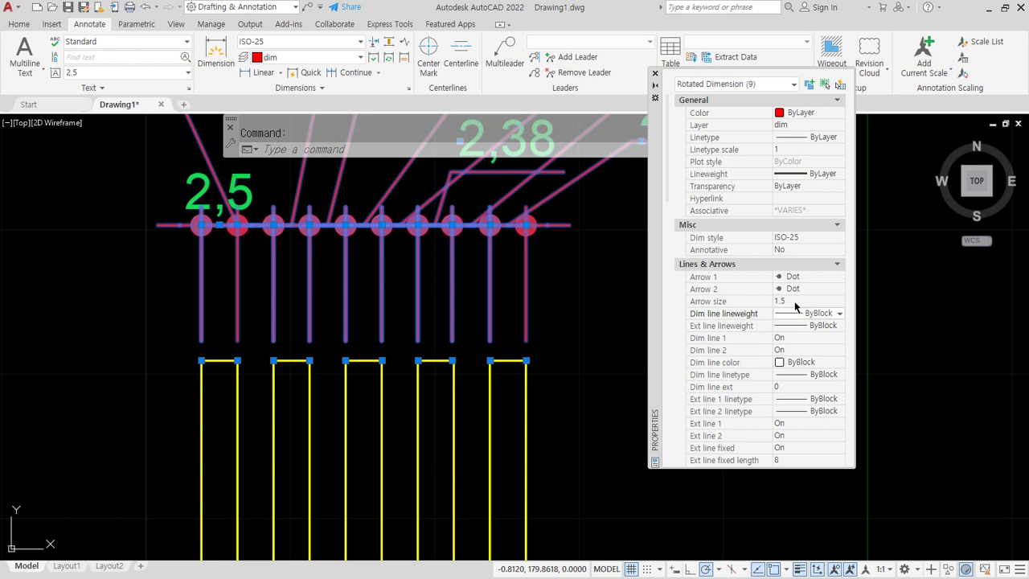
key(Escape)
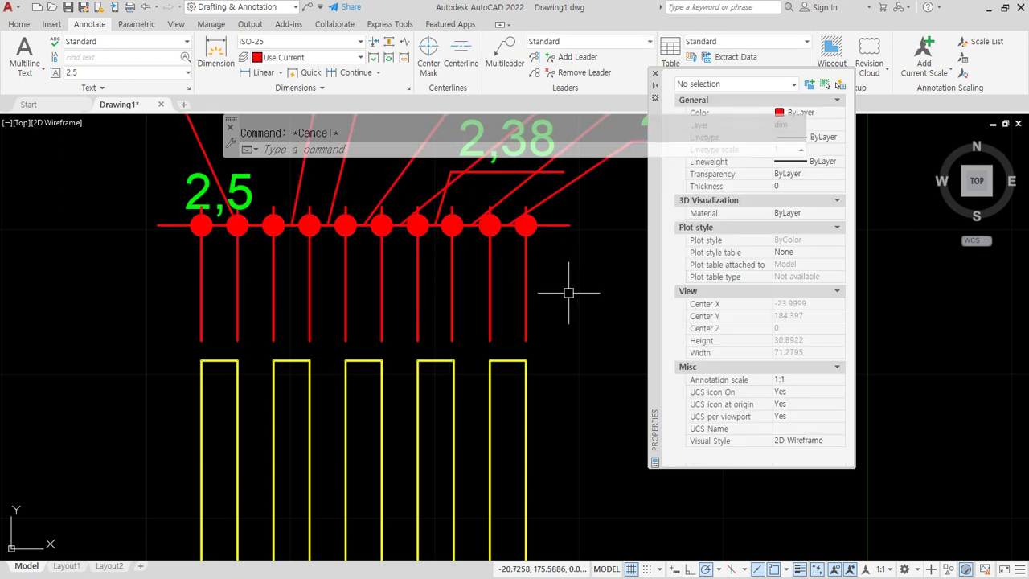
Set Arrow 2 of the first shape's dimension to Closed filled with an arrow size of 2.5.
click(169, 226)
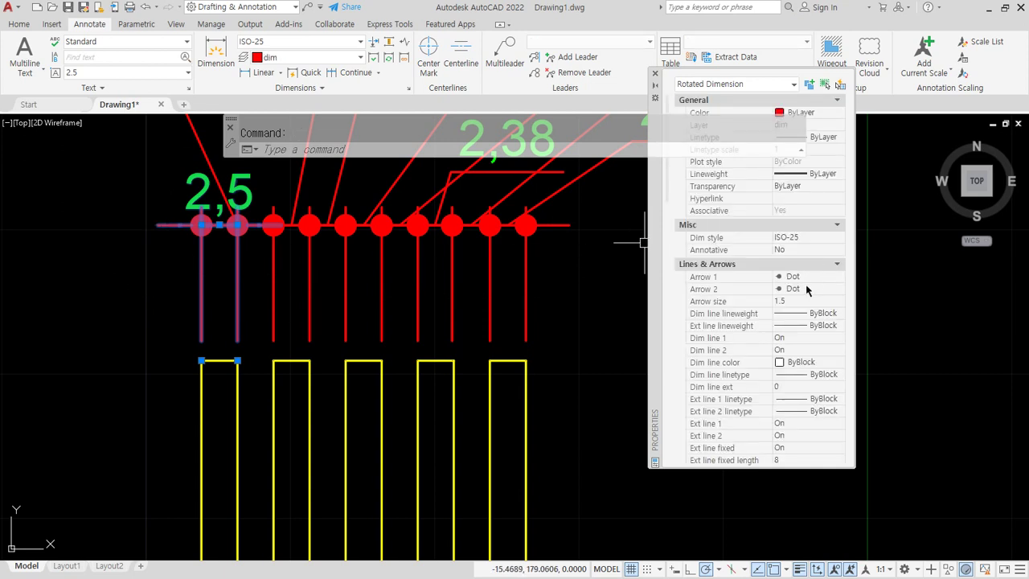
click(815, 289)
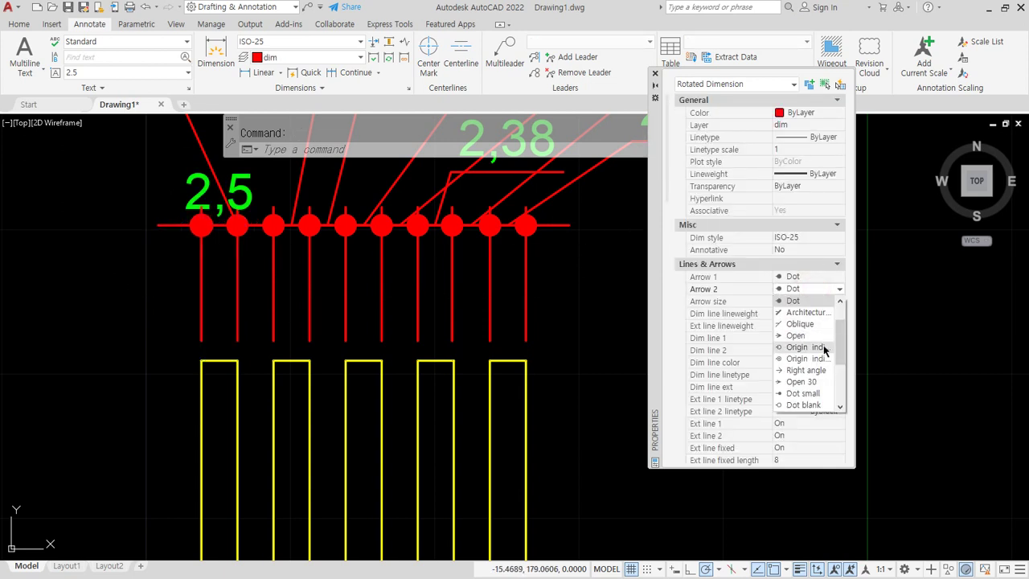
scroll(817, 314, up, 1)
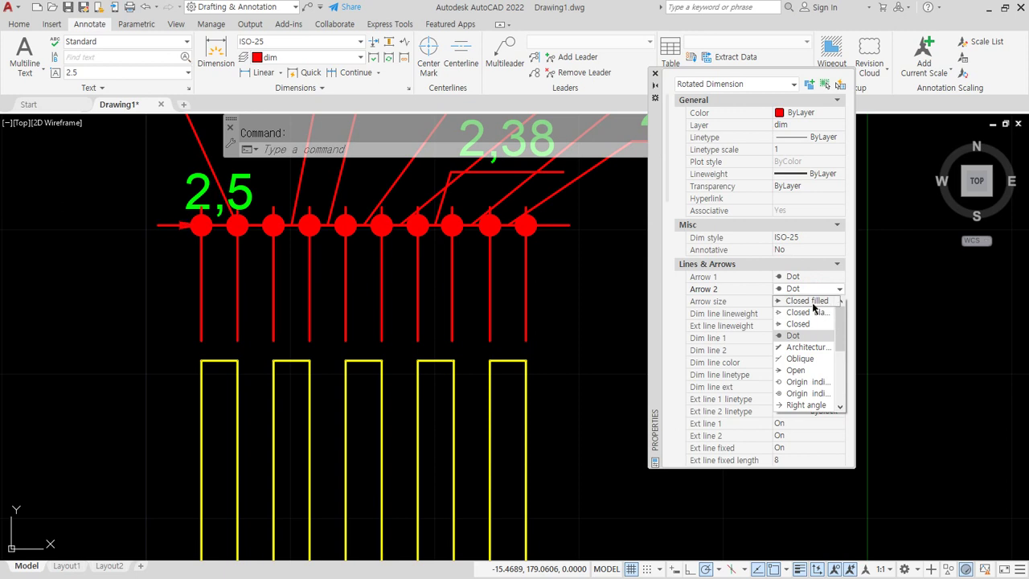
click(813, 303)
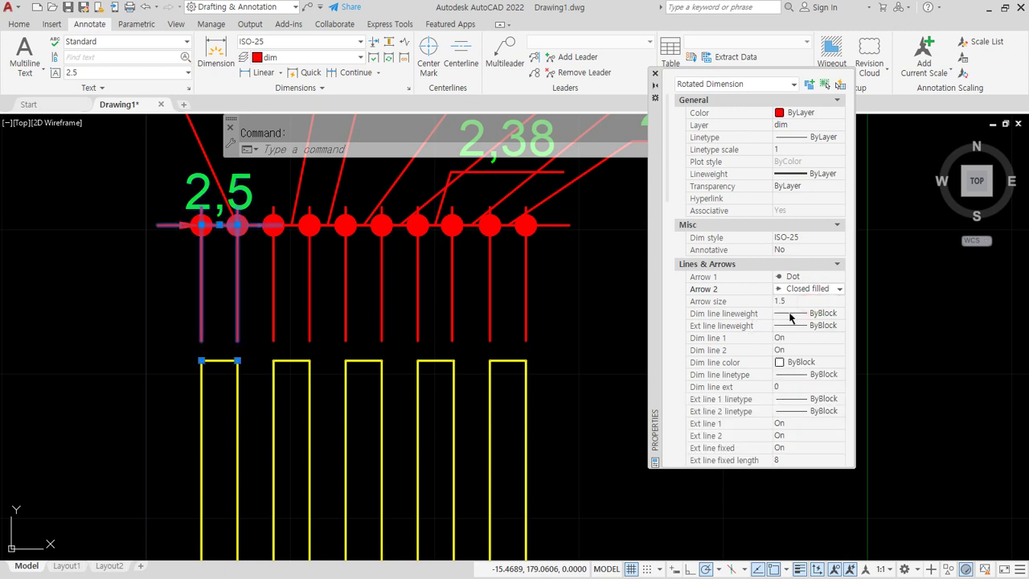
click(792, 301)
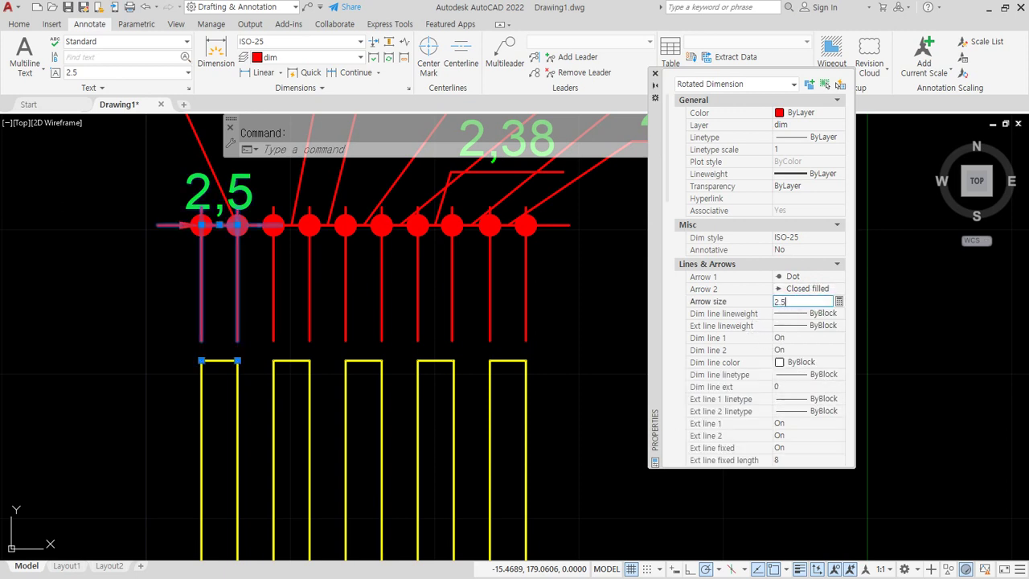
key(Return)
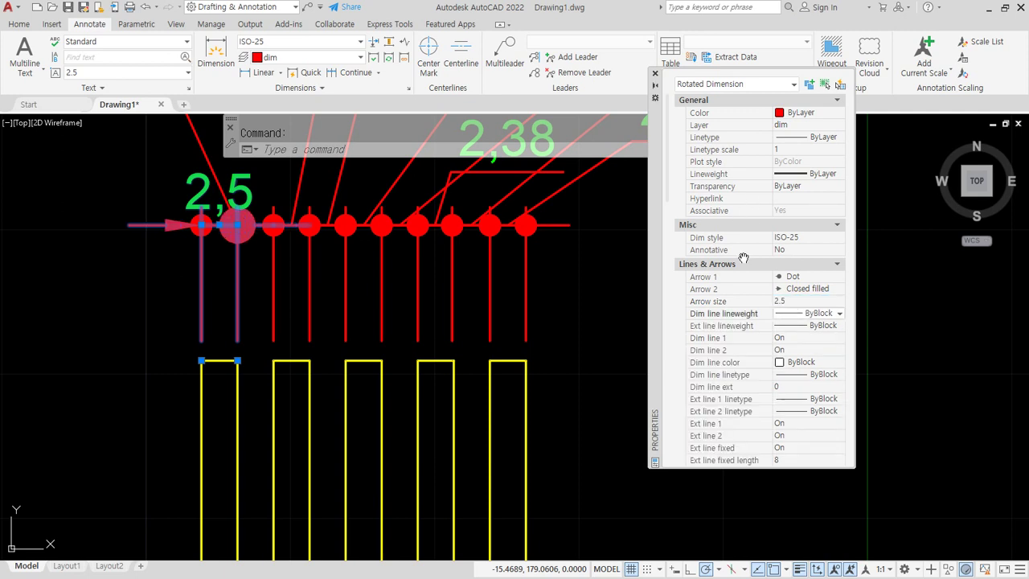
Set Arrow 1 of the first shape's dimension to None and clear the selection.
click(805, 288)
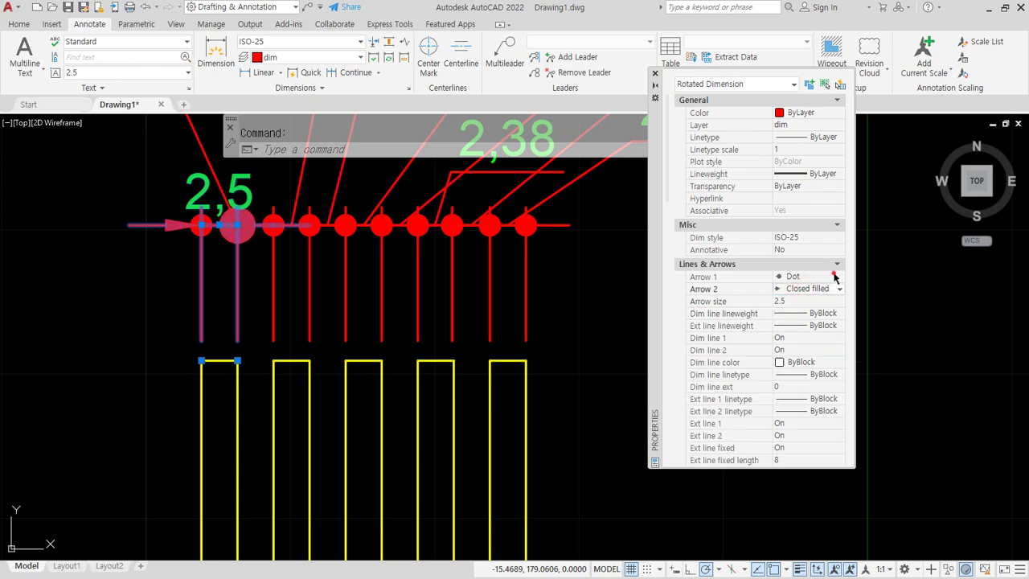
click(835, 276)
scroll(828, 322, up, 2)
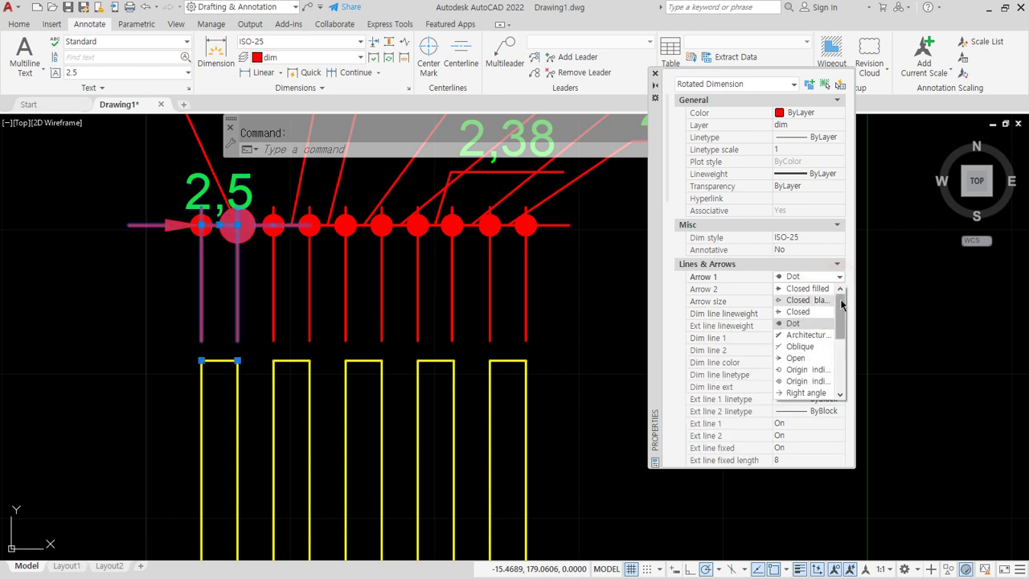
scroll(842, 304, down, 4)
click(804, 382)
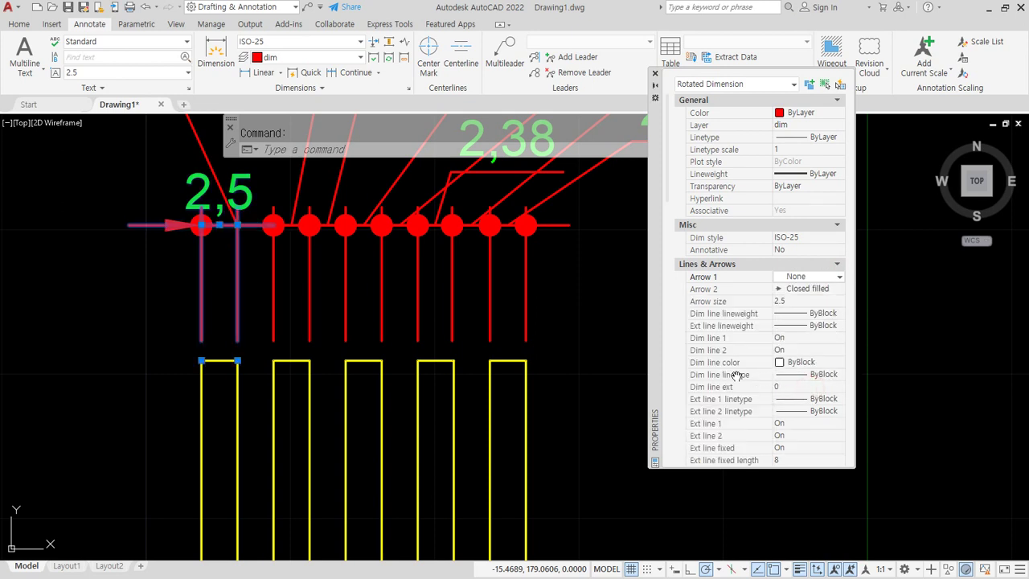
key(Escape)
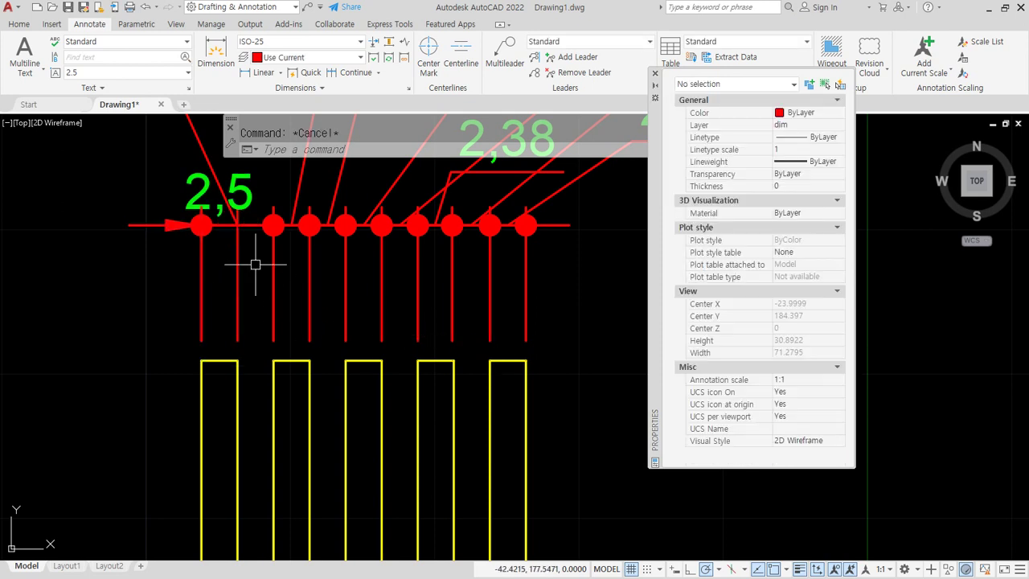
click(252, 222)
key(Escape)
Set Arrow 1 of the fifth shape's dimension to None.
middle_drag(566, 259, 520, 285)
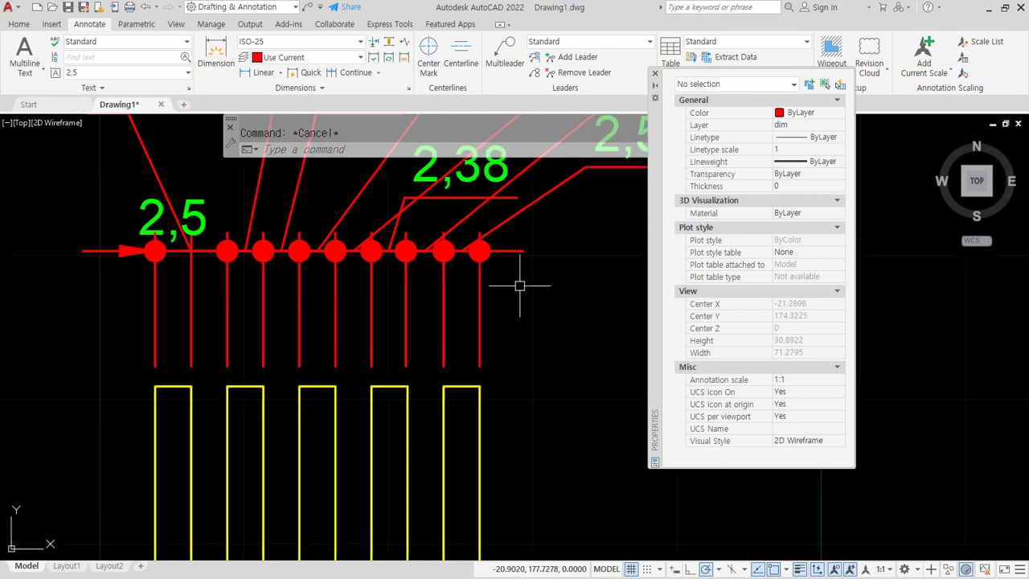
click(516, 250)
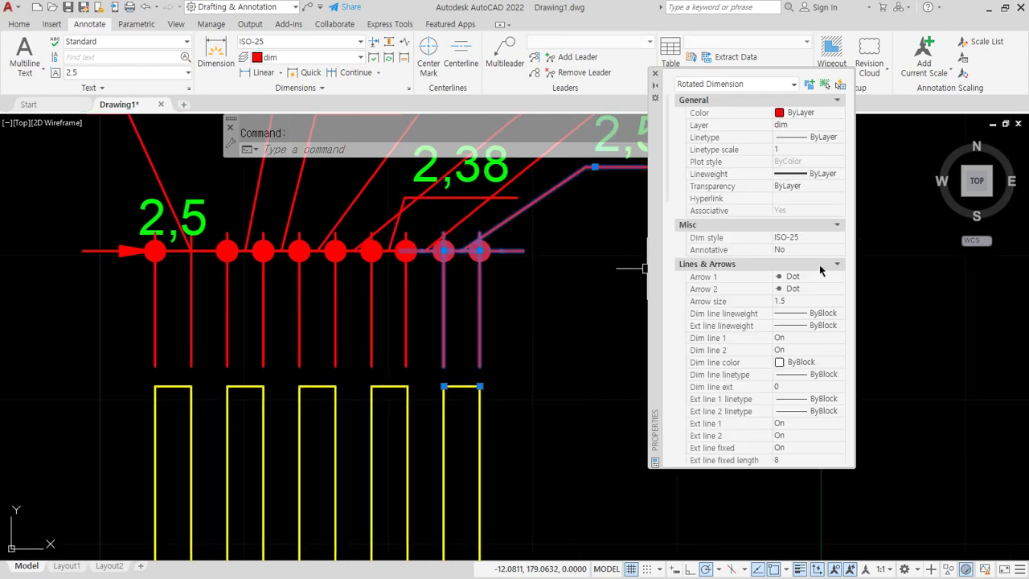
click(807, 278)
click(814, 277)
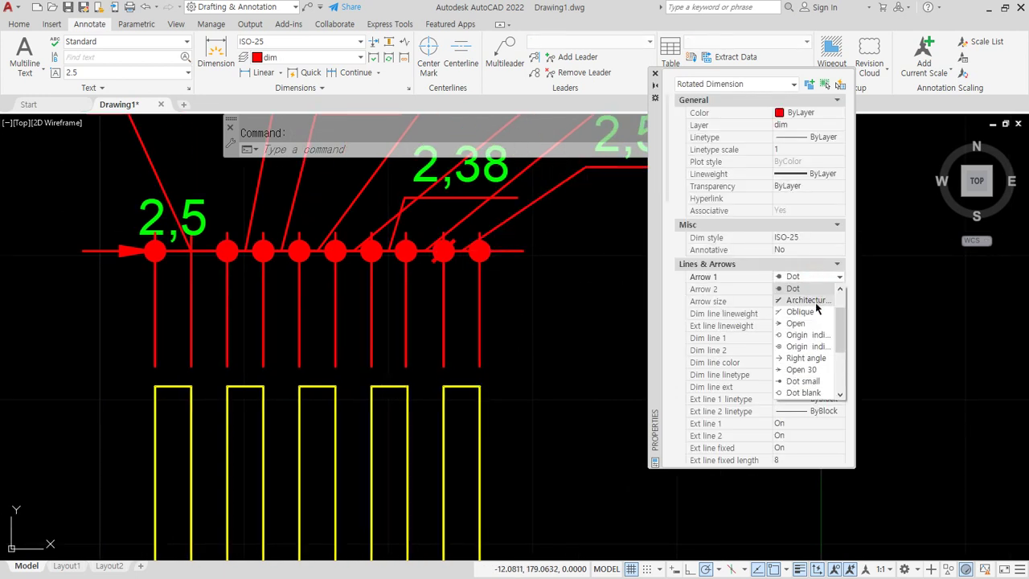
drag(839, 325, 840, 362)
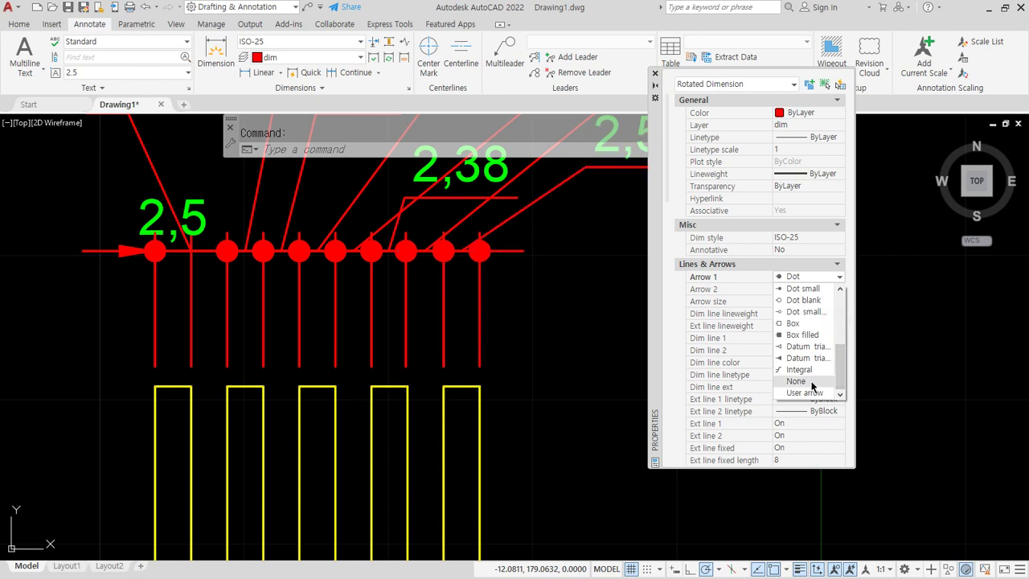
click(812, 383)
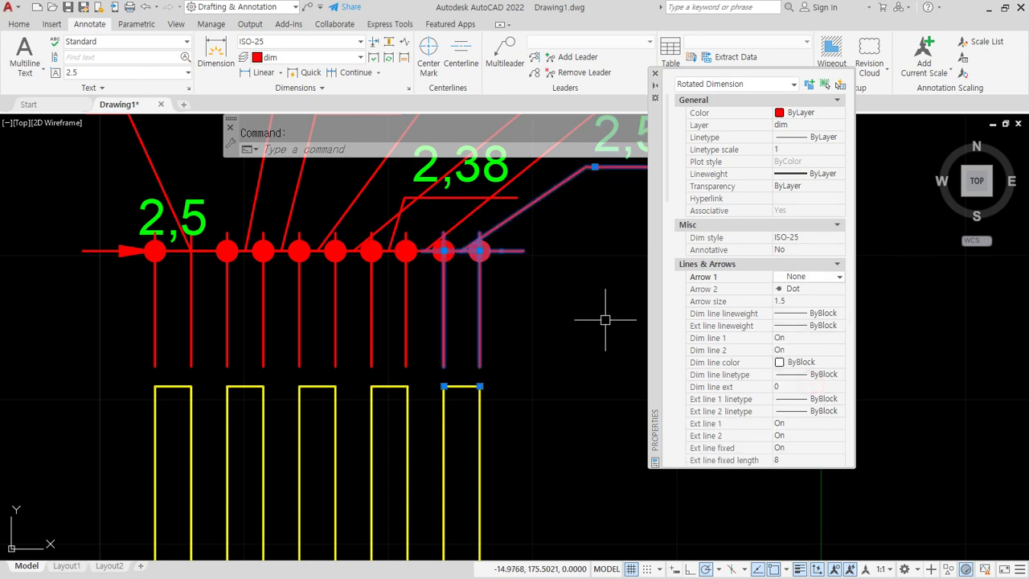
Set Arrow 2 of the fifth shape's dimension to Closed filled with an arrow size of 2.5 and clear the selection.
click(812, 290)
click(836, 289)
mouse_move(842, 340)
mouse_down()
mouse_move(848, 397)
mouse_move(854, 329)
mouse_up()
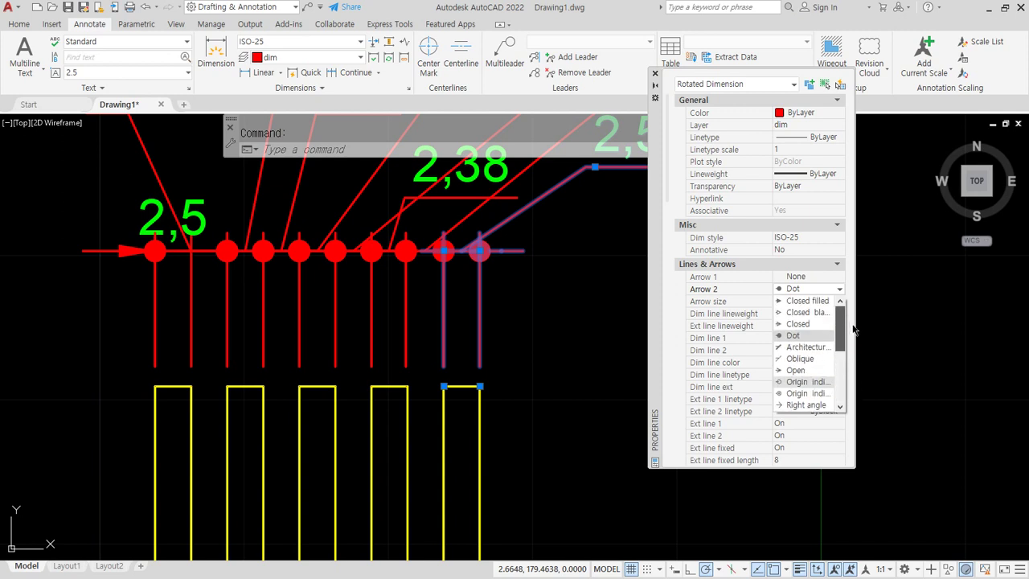
click(813, 301)
click(792, 302)
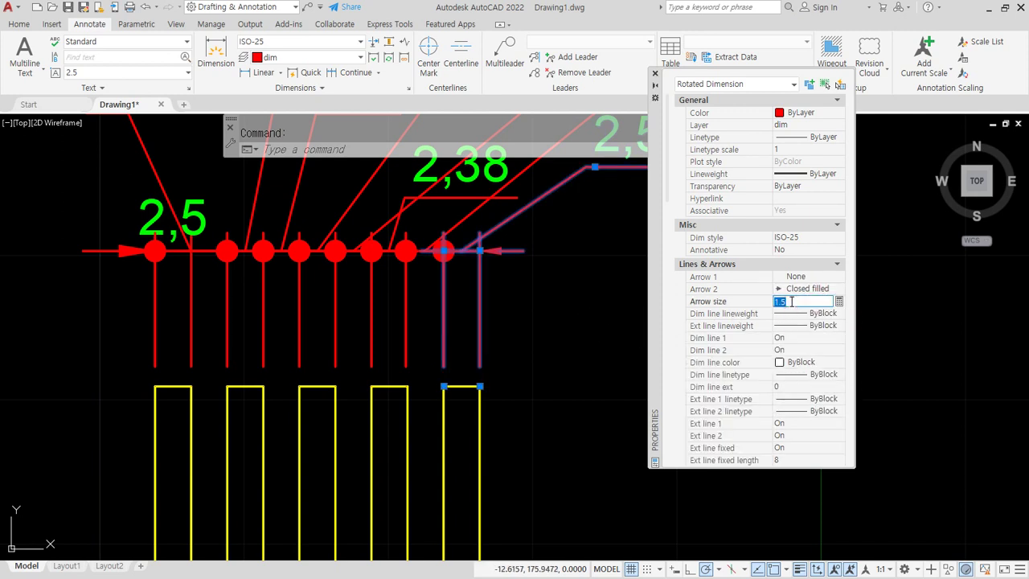
key(Tab)
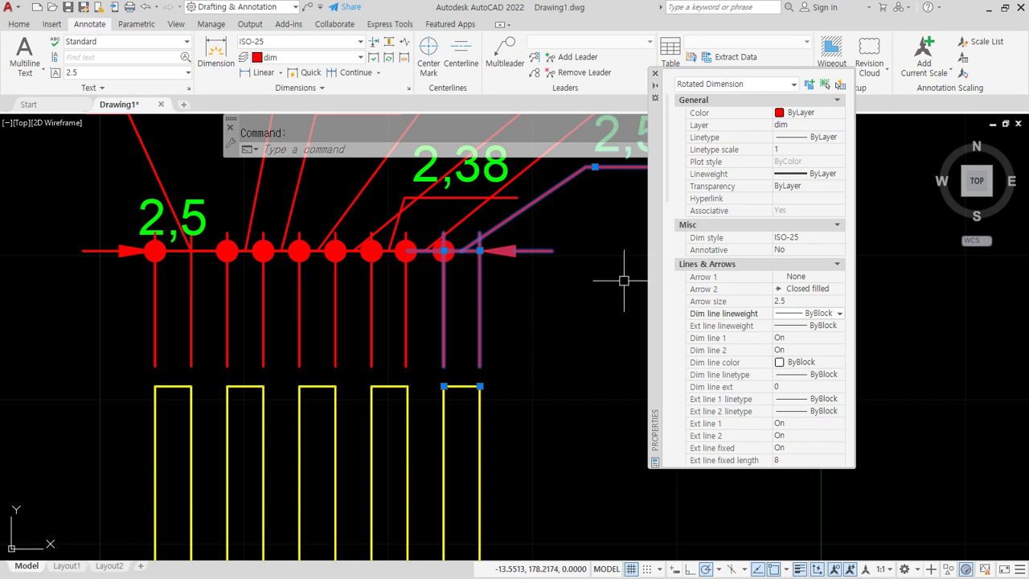
key(Escape)
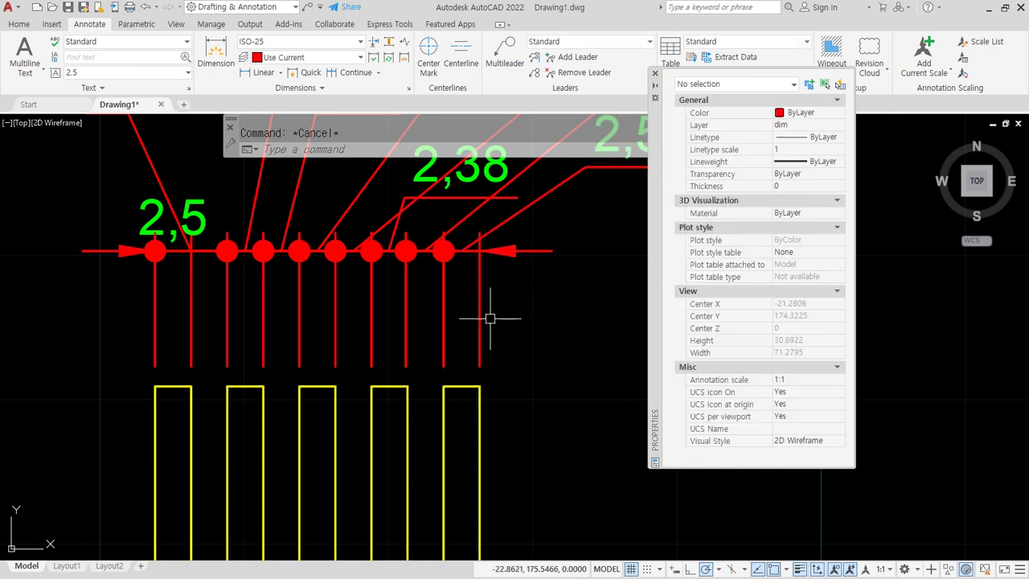
Set Arrow 1 and Arrow 2 of the seven remaining dot-ended dimensions to Oblique and clear the selection.
click(418, 290)
click(214, 329)
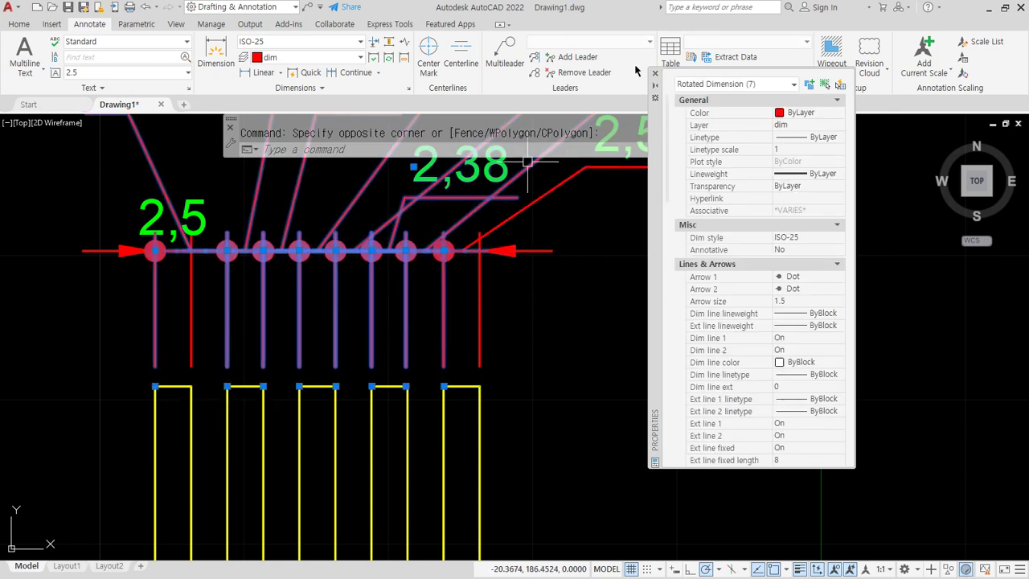
click(819, 278)
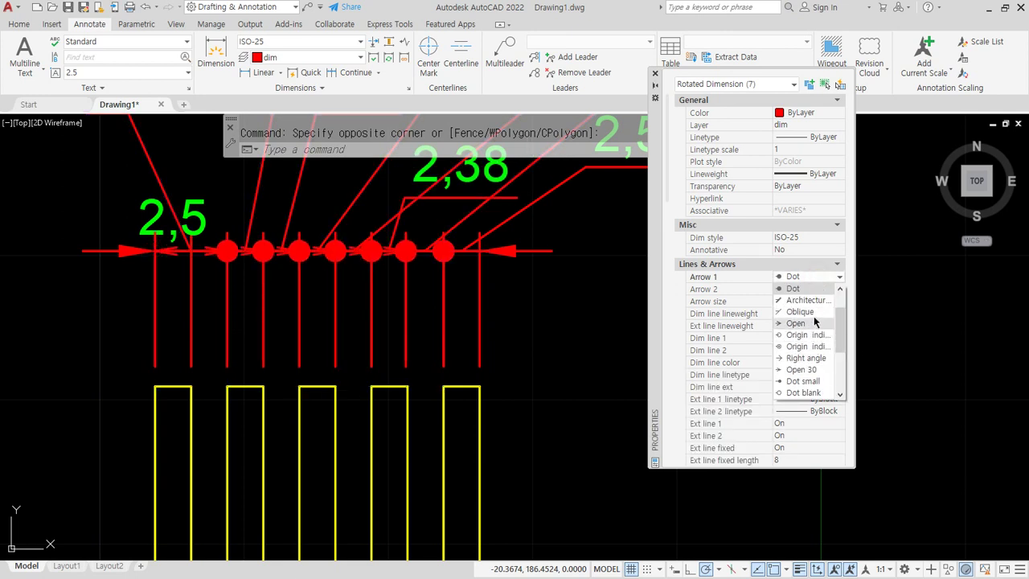
click(811, 312)
click(808, 289)
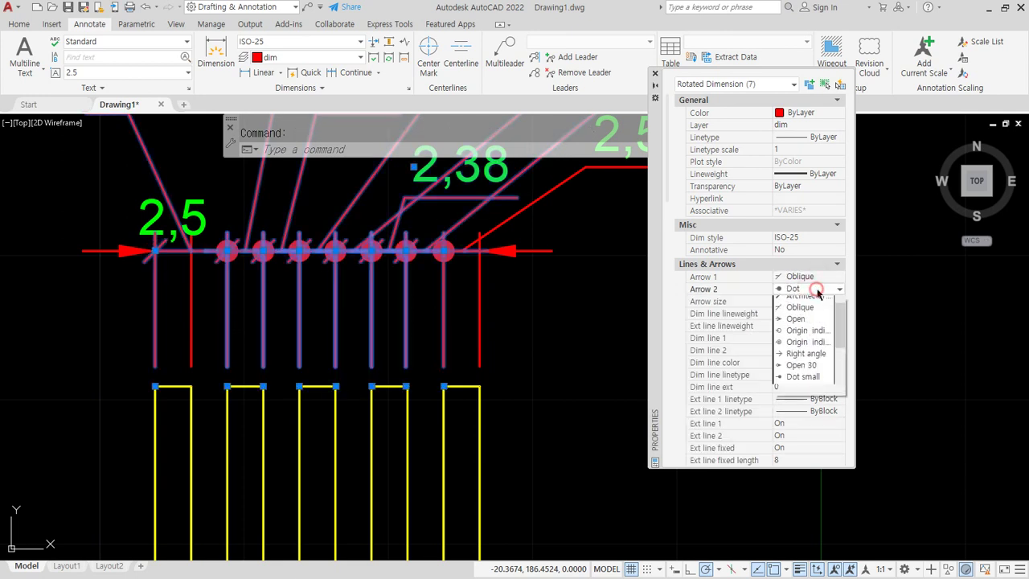
click(813, 326)
key(Escape)
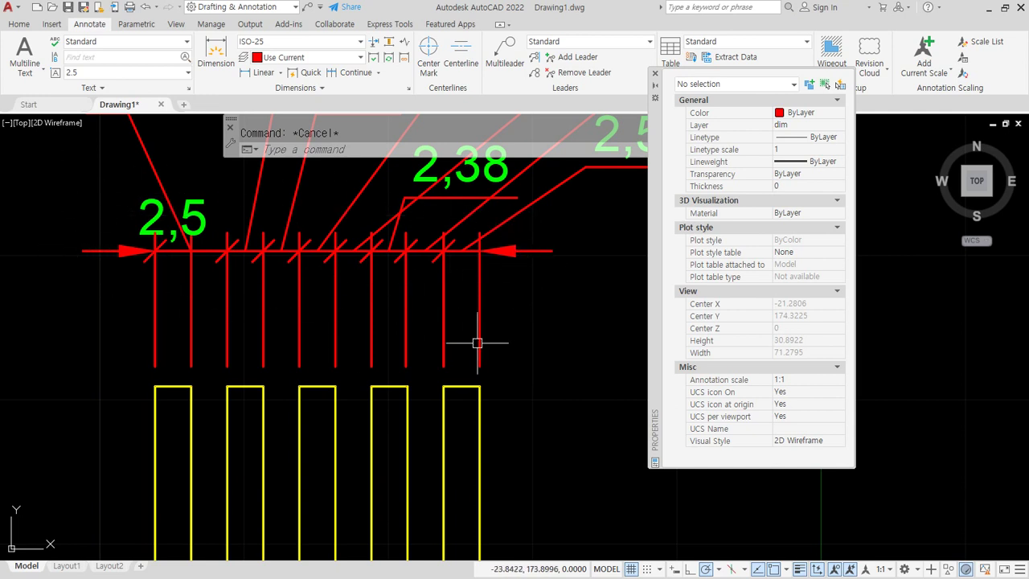
Open the ISO-25 dimension style for modification.
mouse_move(476, 343)
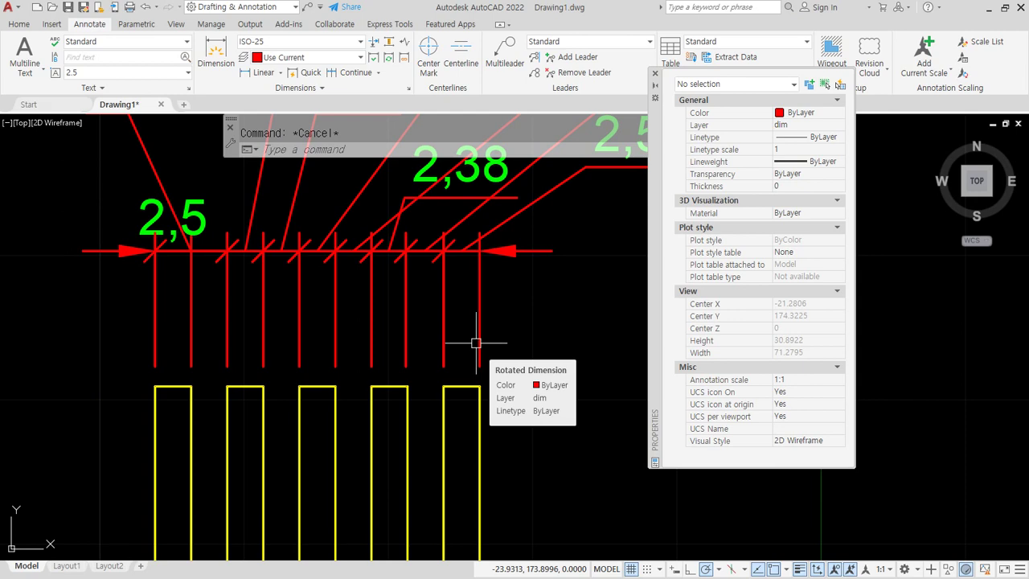
scroll(476, 343, down, 2)
text(d)
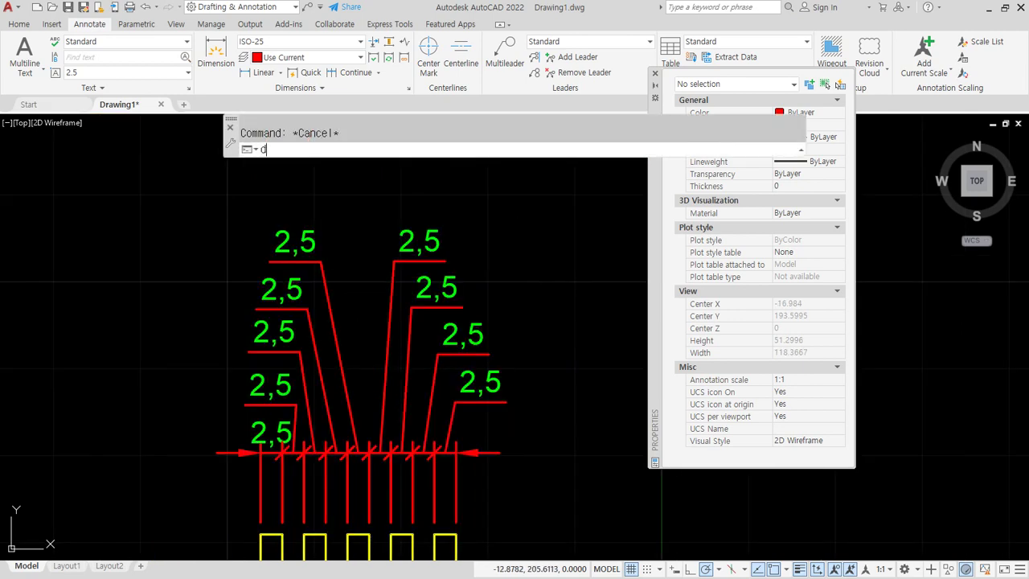
key(Return)
click(648, 266)
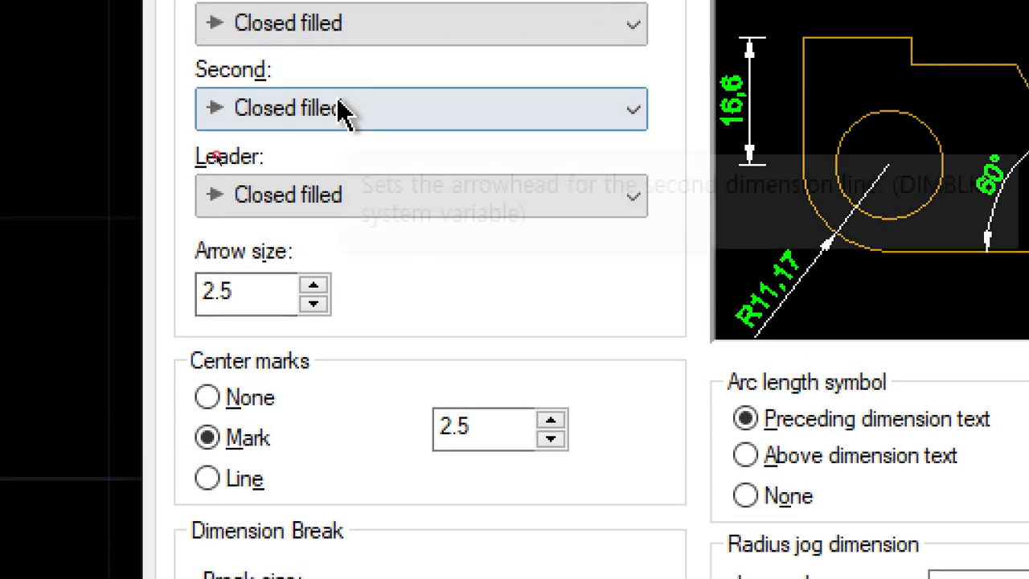
Set the first and second arrowheads of the ISO-25 style to Dot with an arrow size of 1.5.
click(342, 108)
click(341, 105)
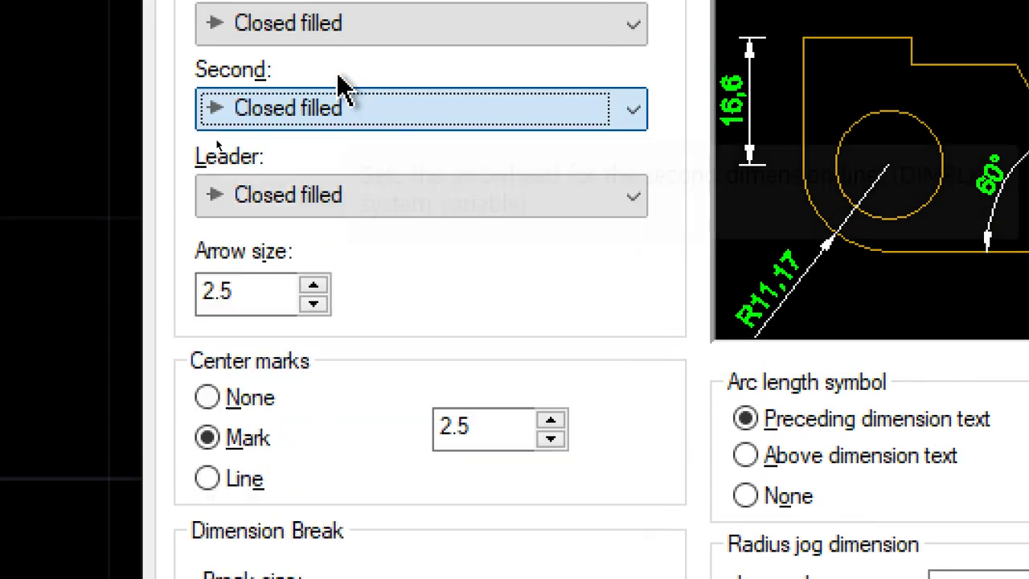
click(331, 31)
click(320, 209)
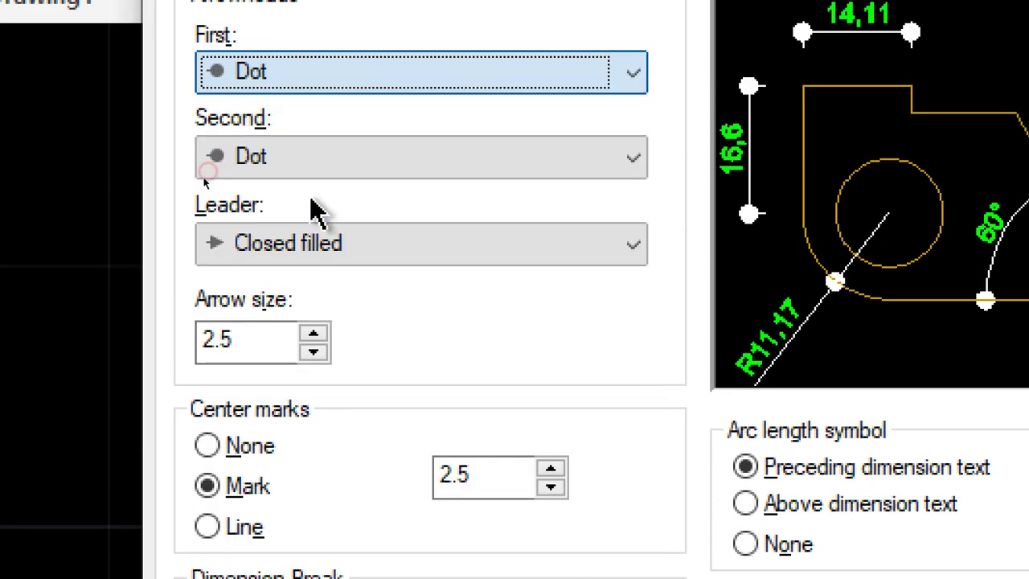
drag(232, 348, 158, 335)
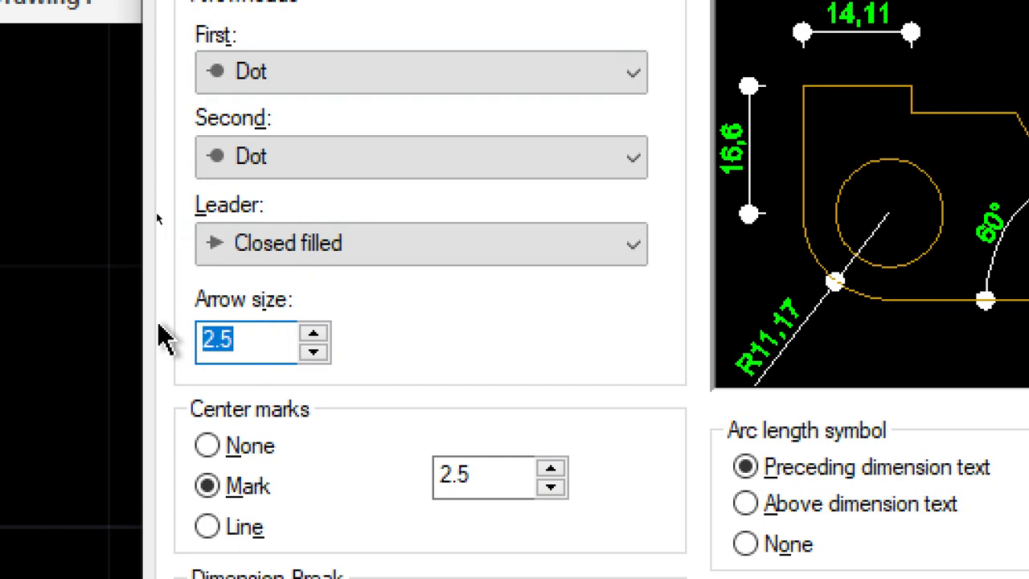
text(1.5)
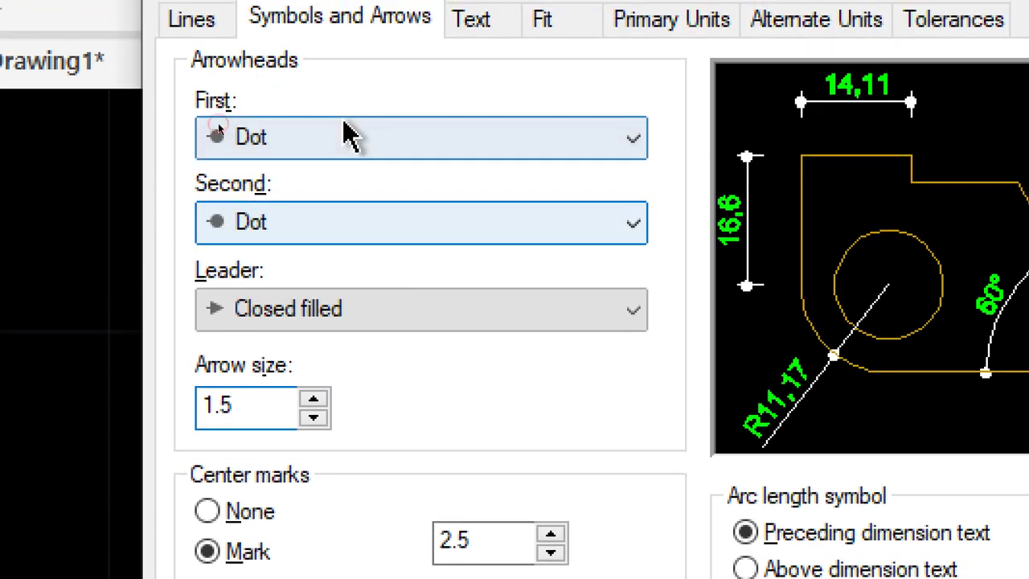
Set the ISO-25 style's arrowheads back to Closed filled with an arrow size of 2.5.
click(335, 76)
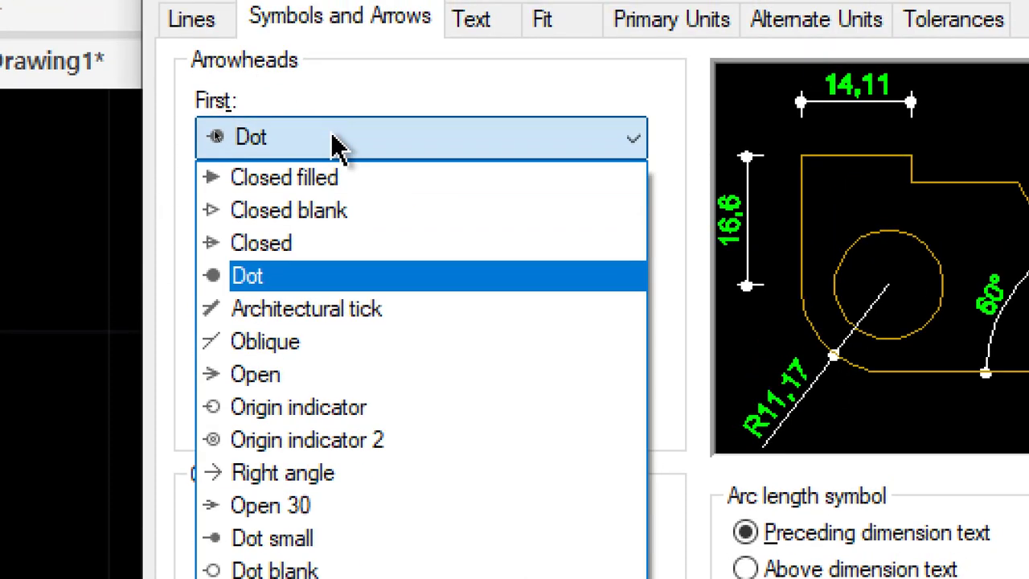
click(335, 178)
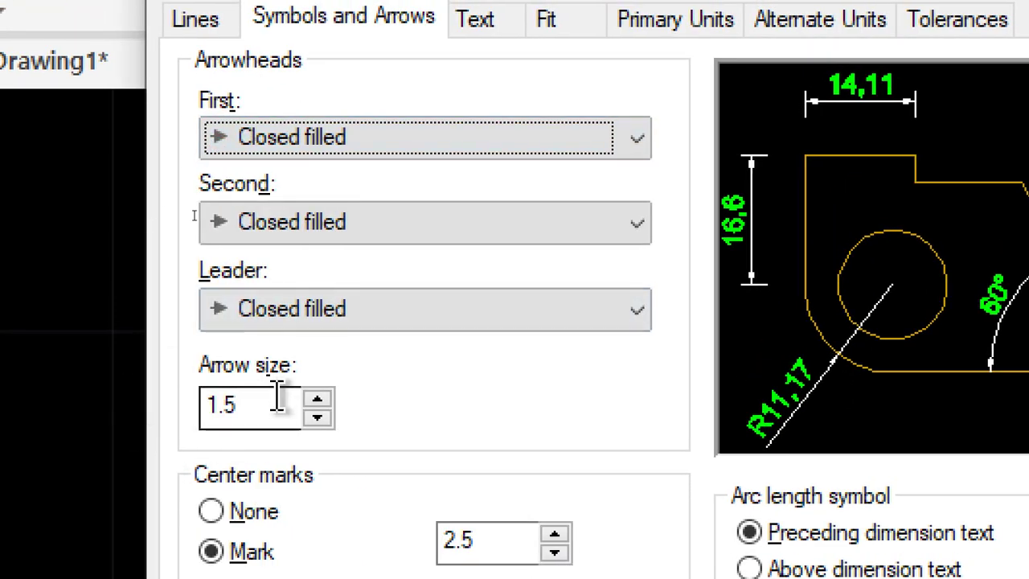
drag(279, 398, 101, 409)
text(2.5)
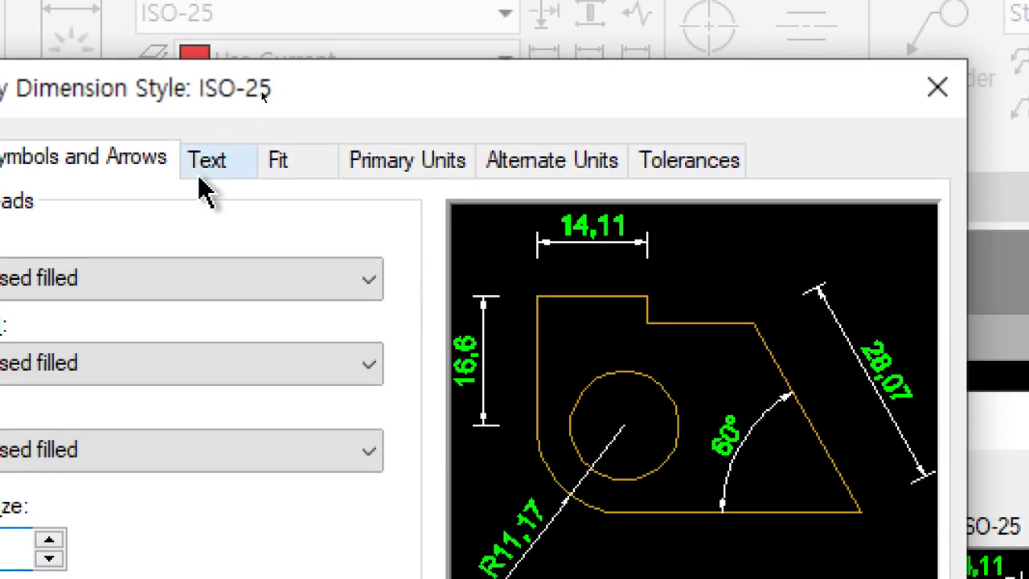
Create a new text style named HG from the text settings of the ISO-25 dimension style.
click(210, 163)
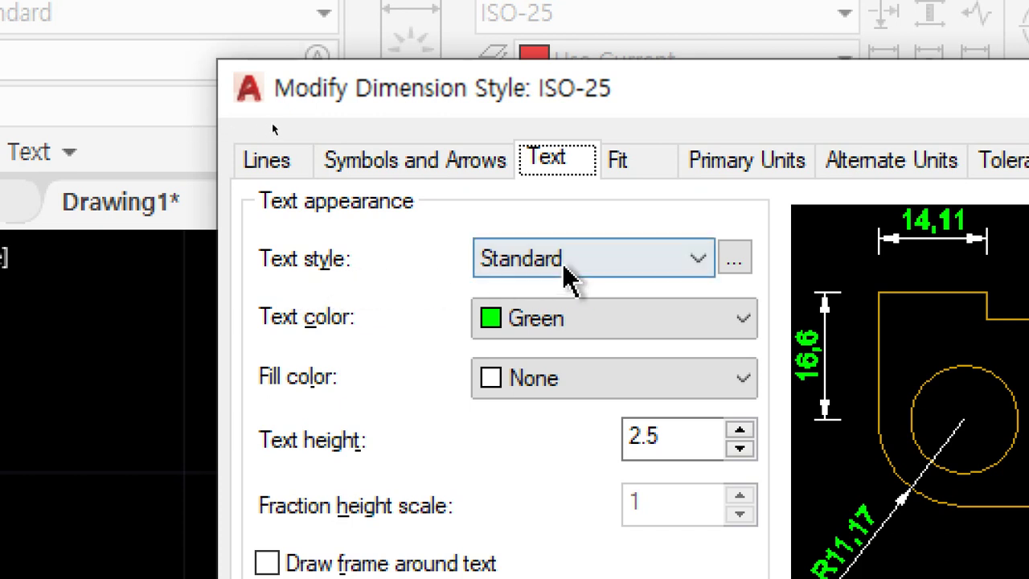
click(632, 262)
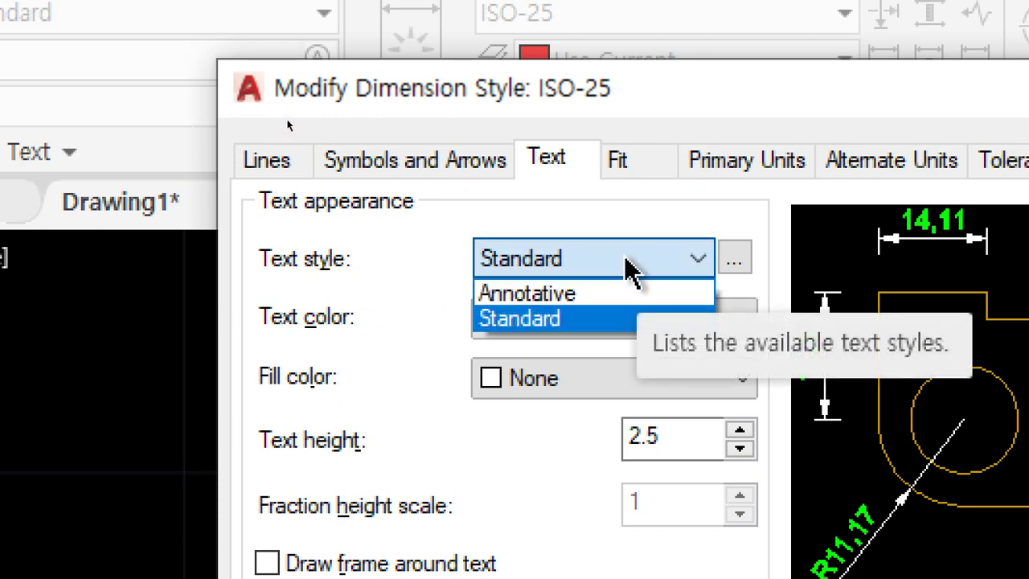
click(631, 265)
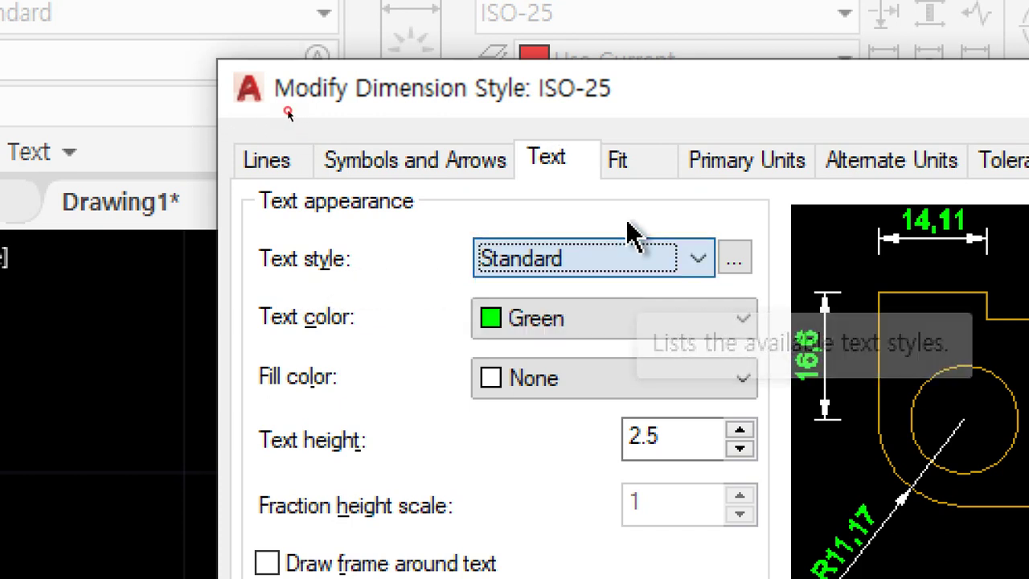
click(736, 276)
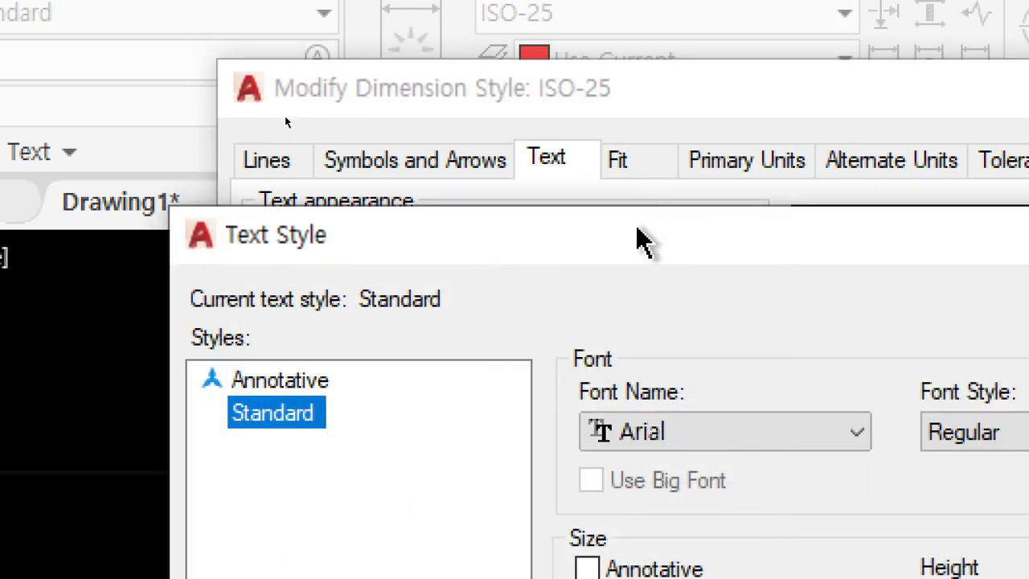
drag(641, 239, 535, 96)
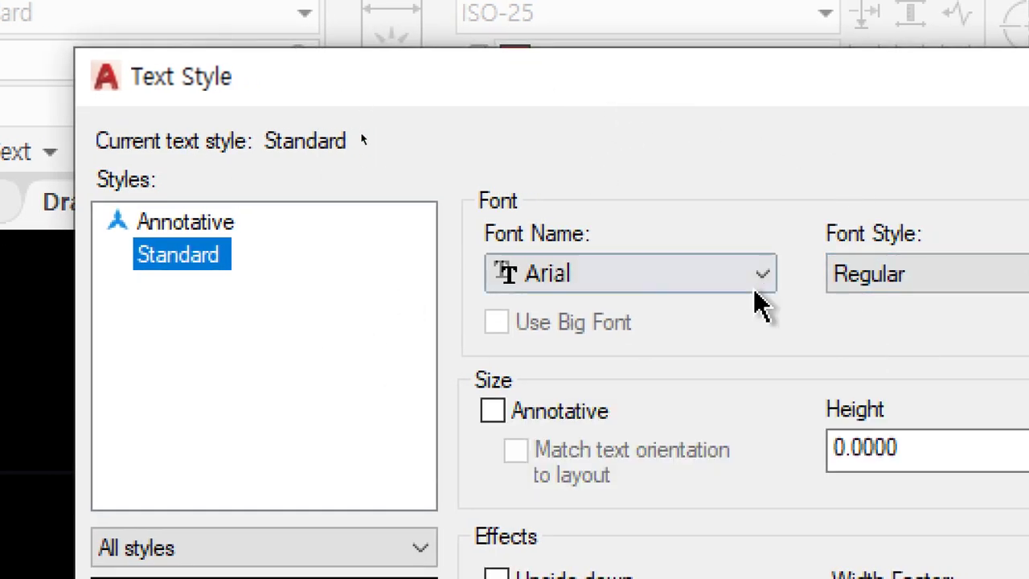
click(894, 290)
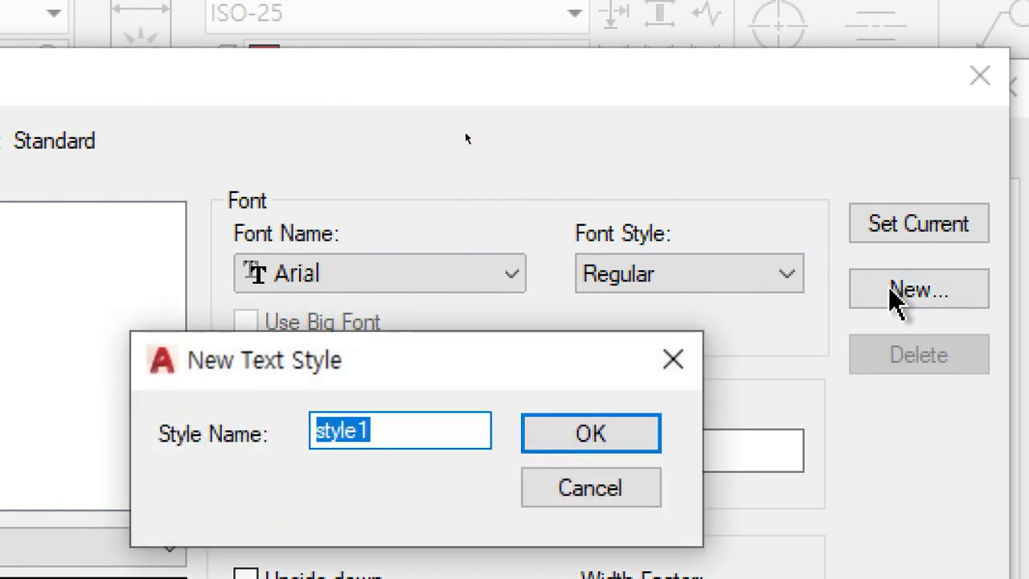
text(HG)
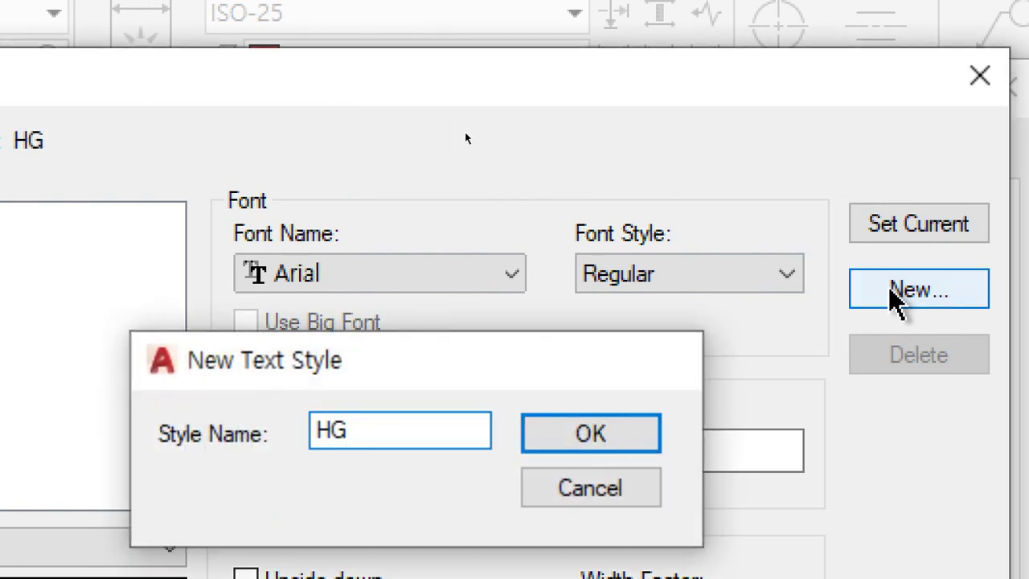
key(Return)
Assign a Korean sans-serif font to the HG text style, apply the change and close the text style settings.
click(113, 256)
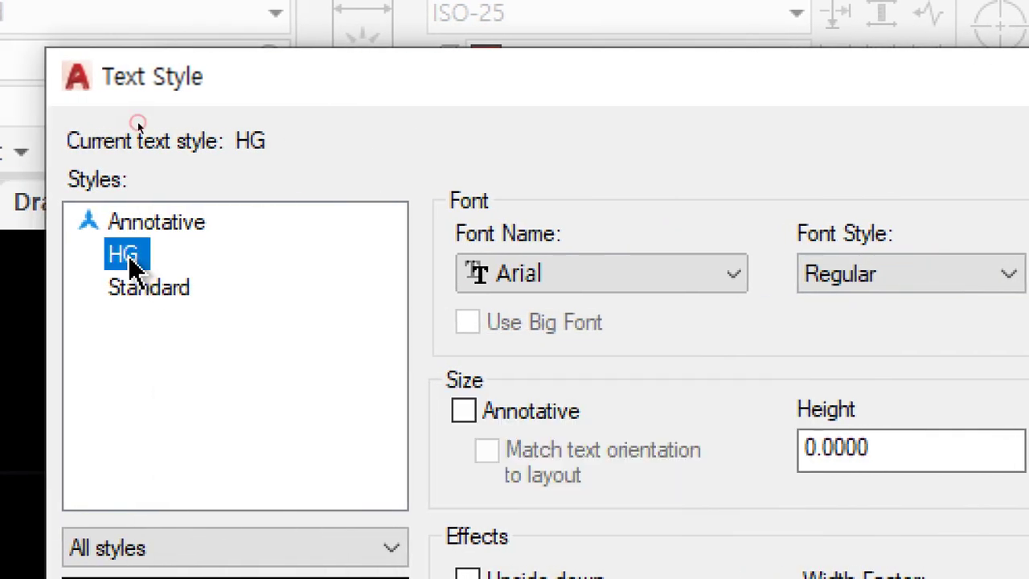
click(692, 274)
key(z)
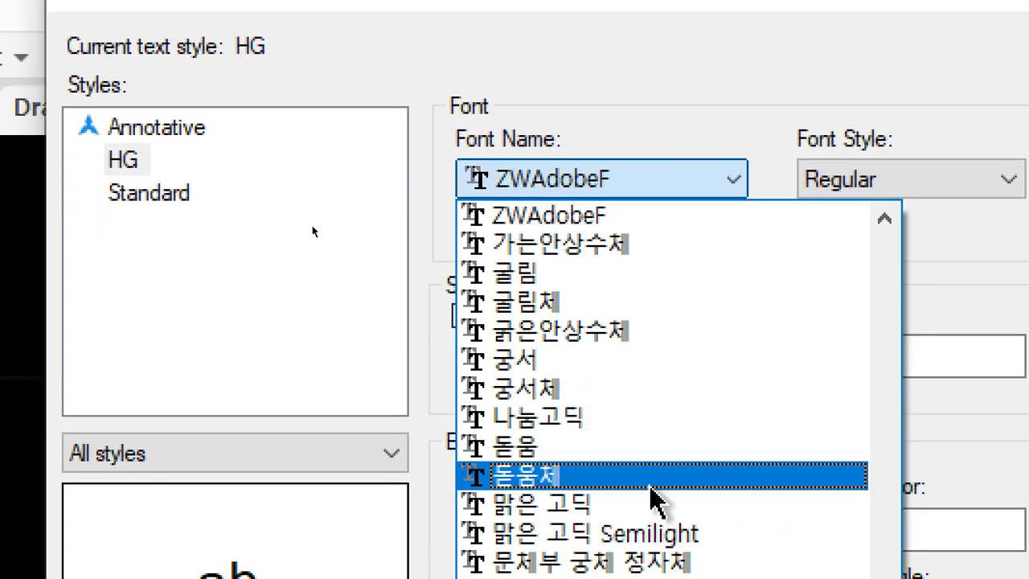
click(649, 424)
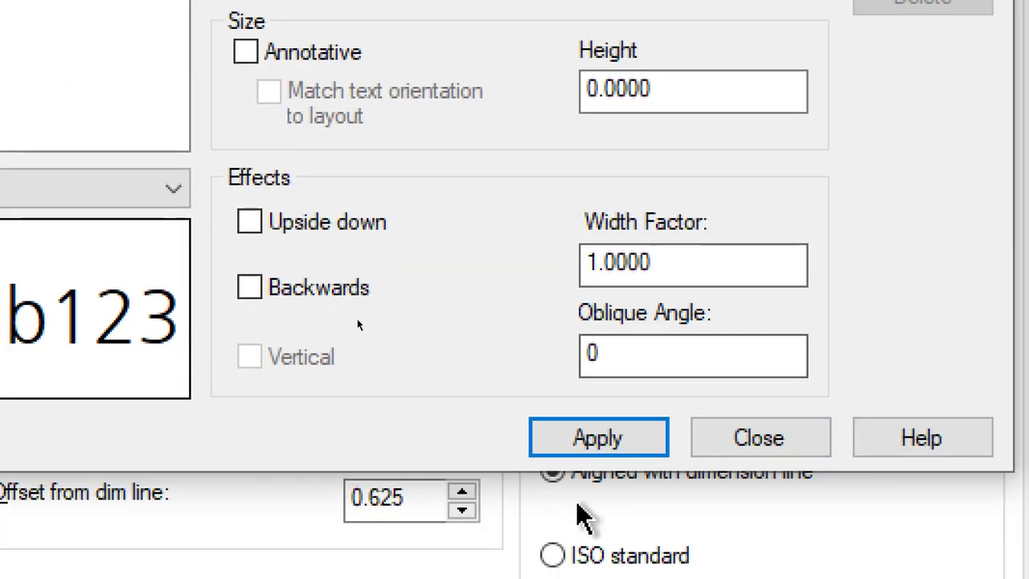
click(572, 442)
click(747, 438)
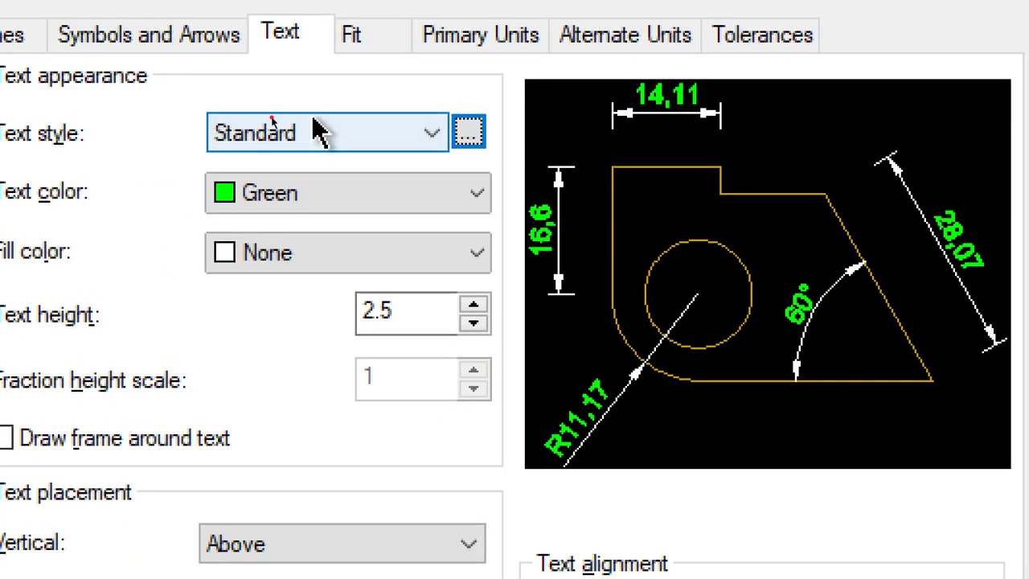
Set the text style of the ISO-25 dimension style to HG, save it and return to the drawing.
click(320, 133)
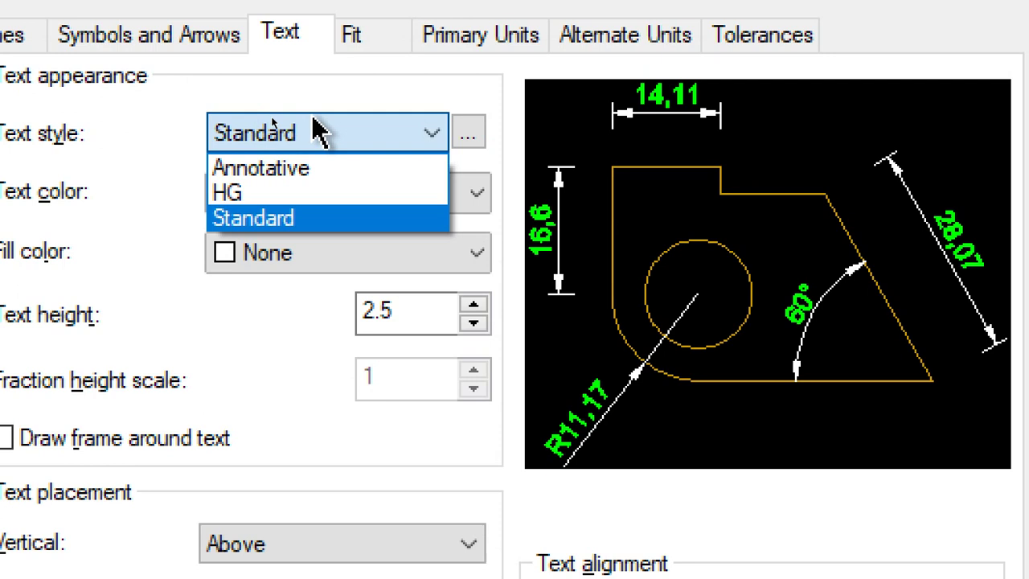
click(294, 193)
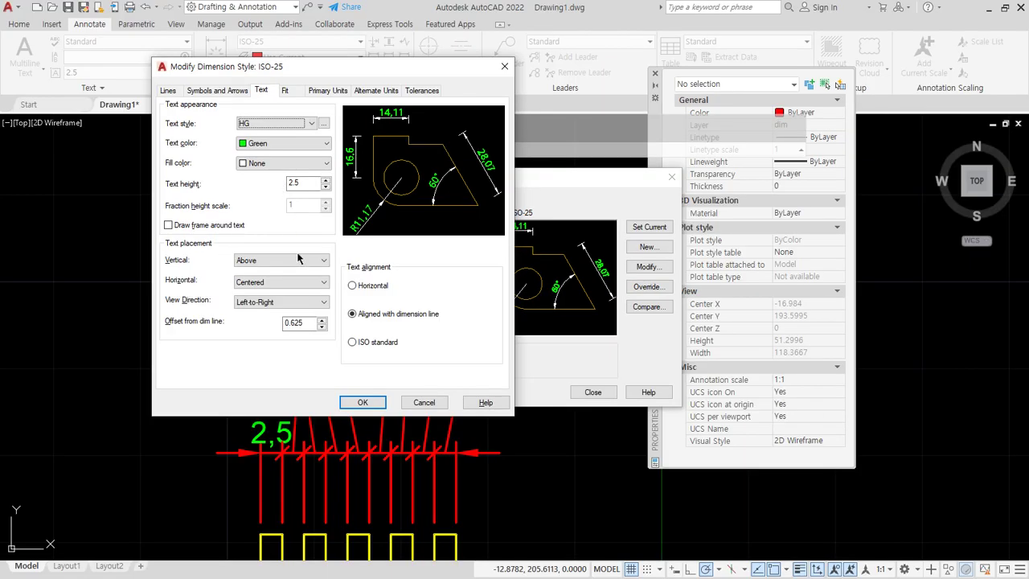
click(363, 403)
click(591, 393)
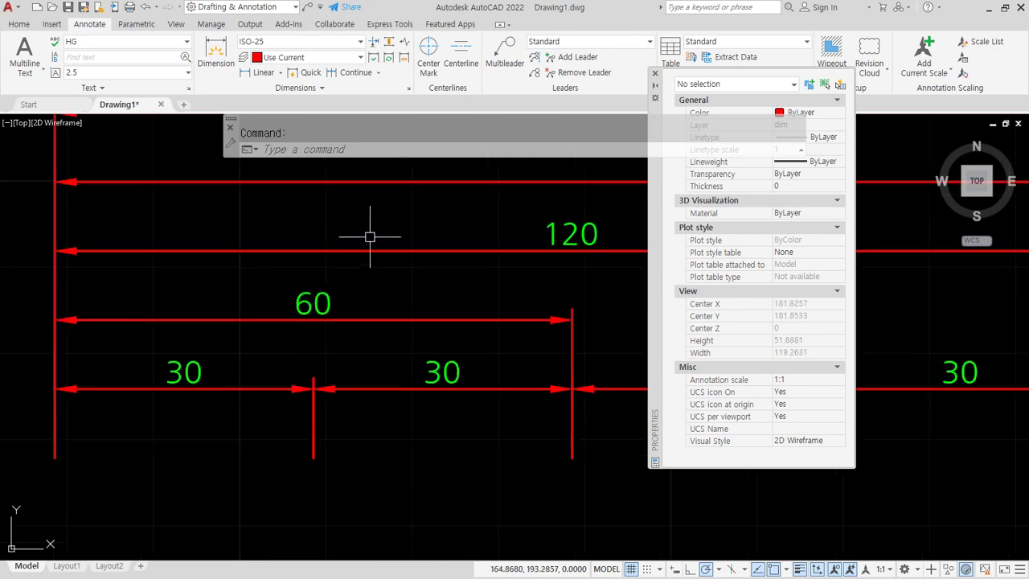
Turn on the frame around text in the ISO-25 dimension style, return to the drawing and undo the change.
text(d)
key(Return)
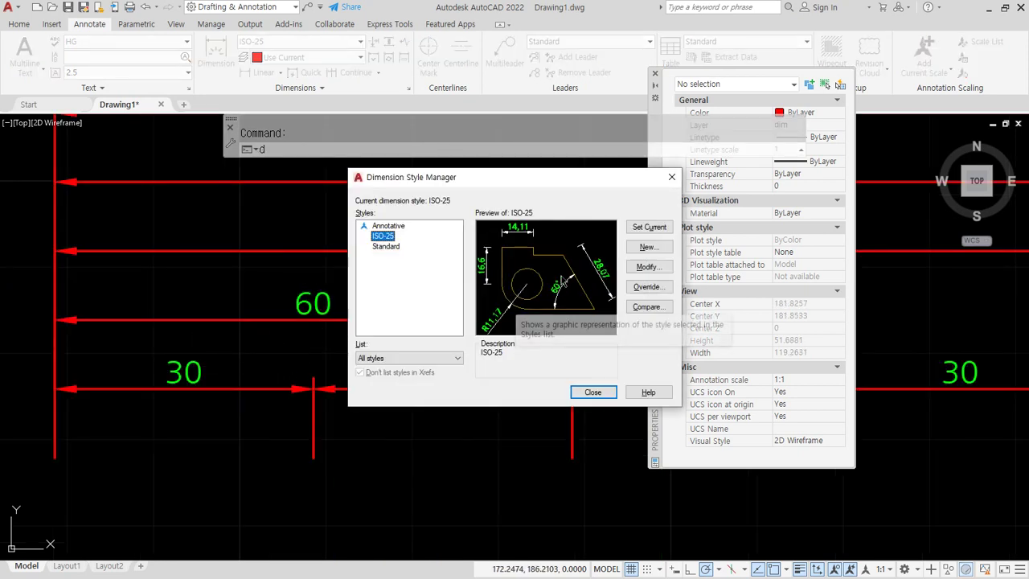
click(647, 267)
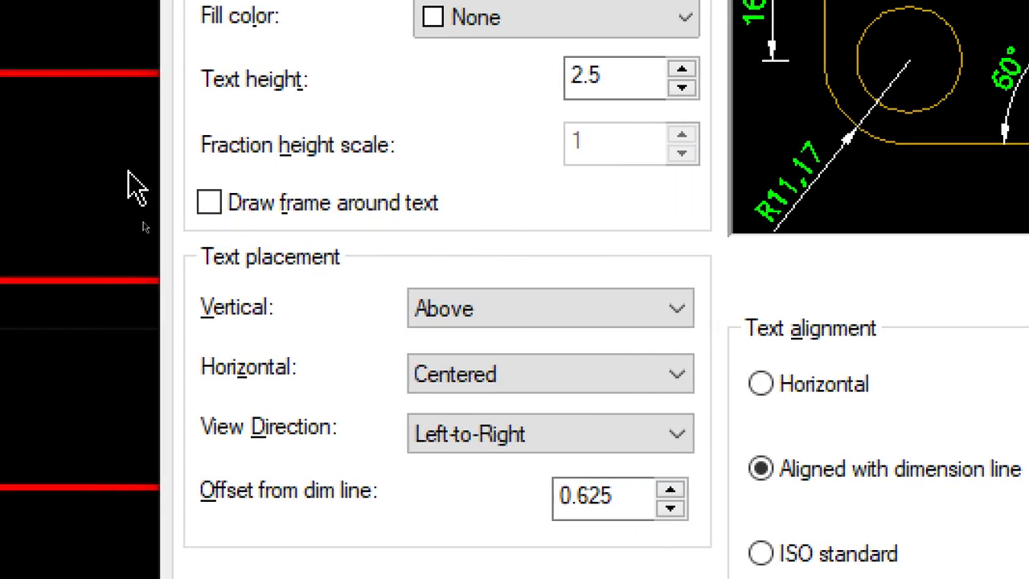
click(330, 211)
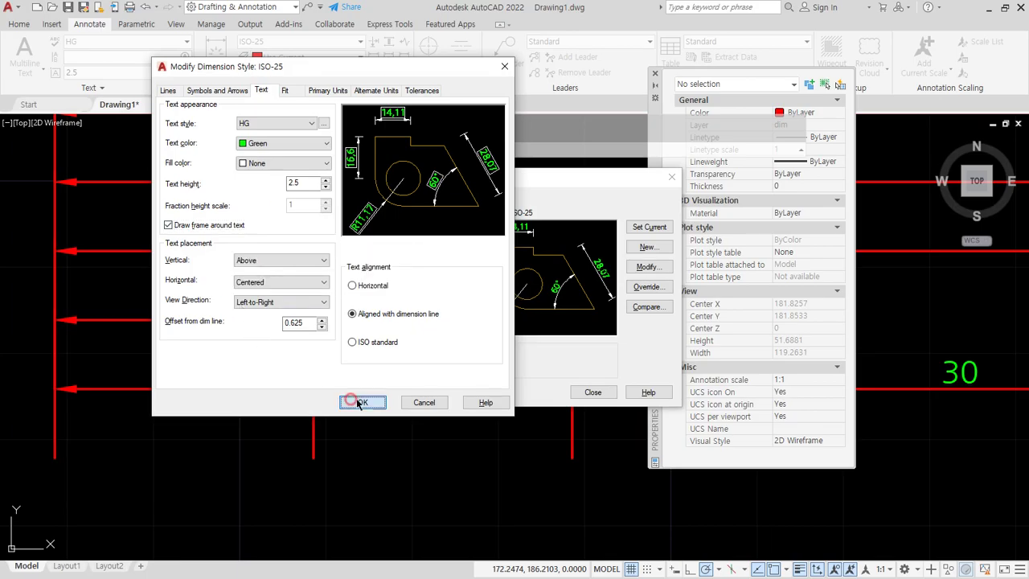
click(360, 402)
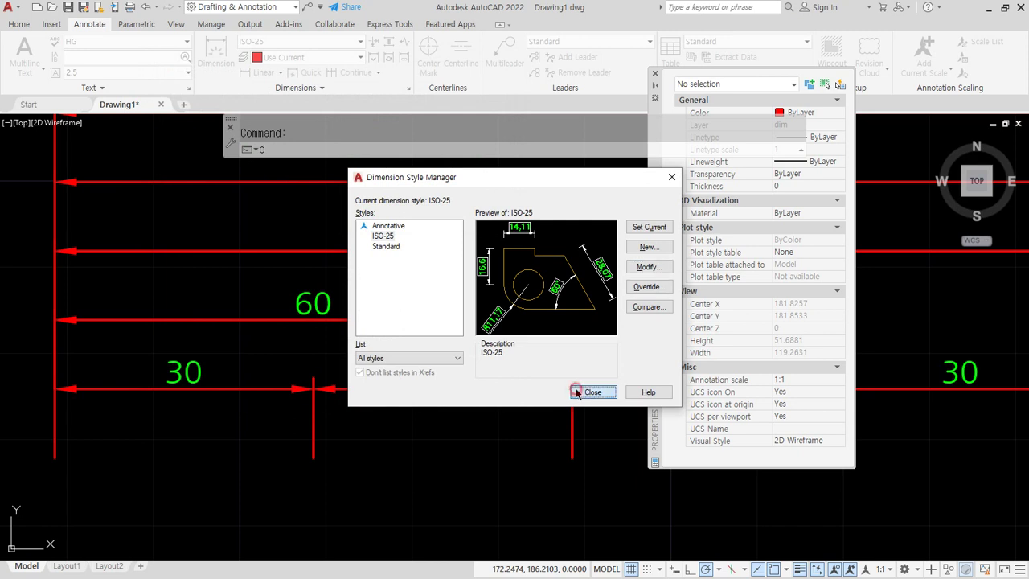
click(591, 392)
middle_drag(226, 383, 148, 385)
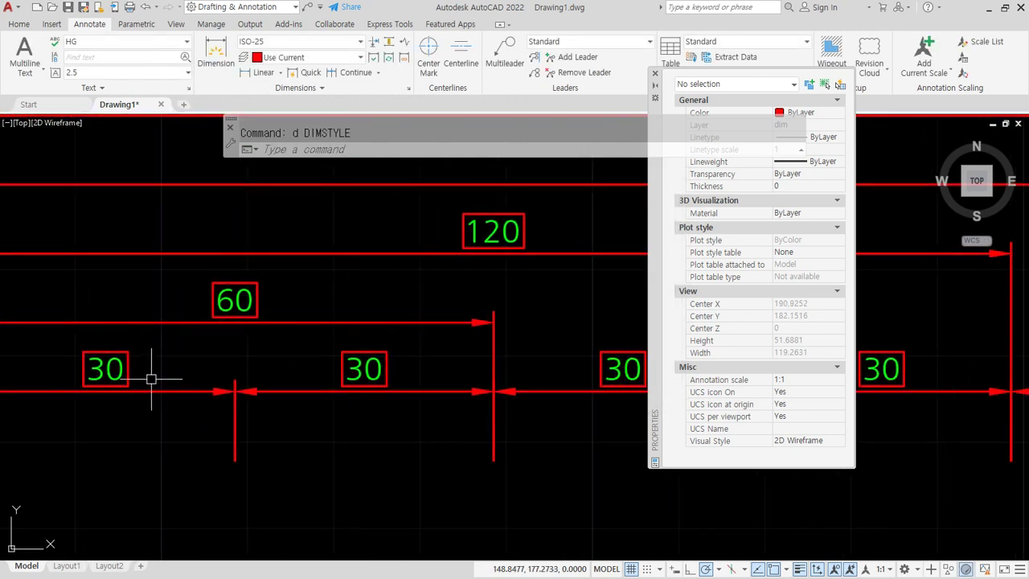
key(ctrl+z)
key(ctrl+z)
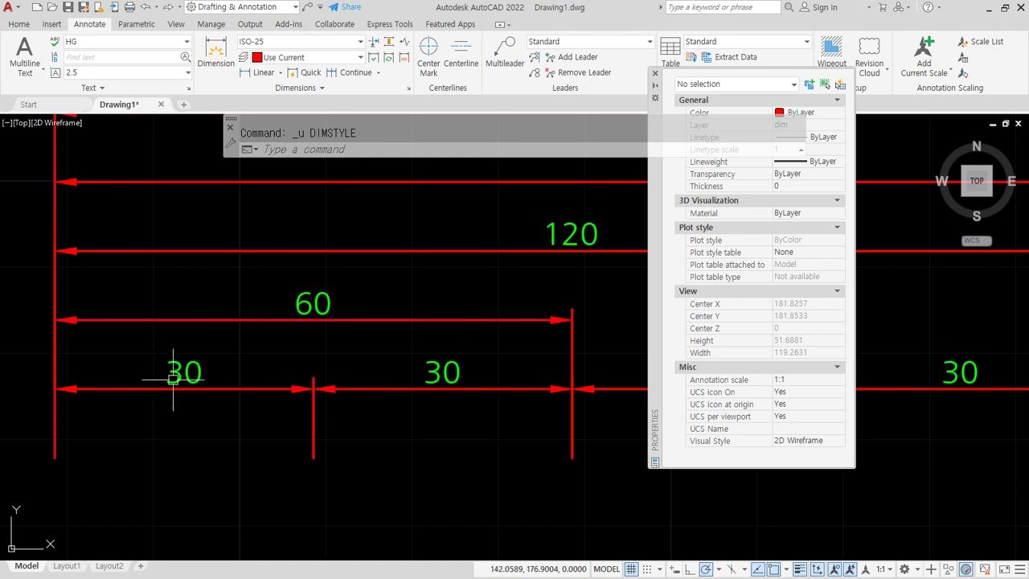
Select the leftmost 30 dimension and set its text offset to -0.625.
click(224, 356)
click(174, 407)
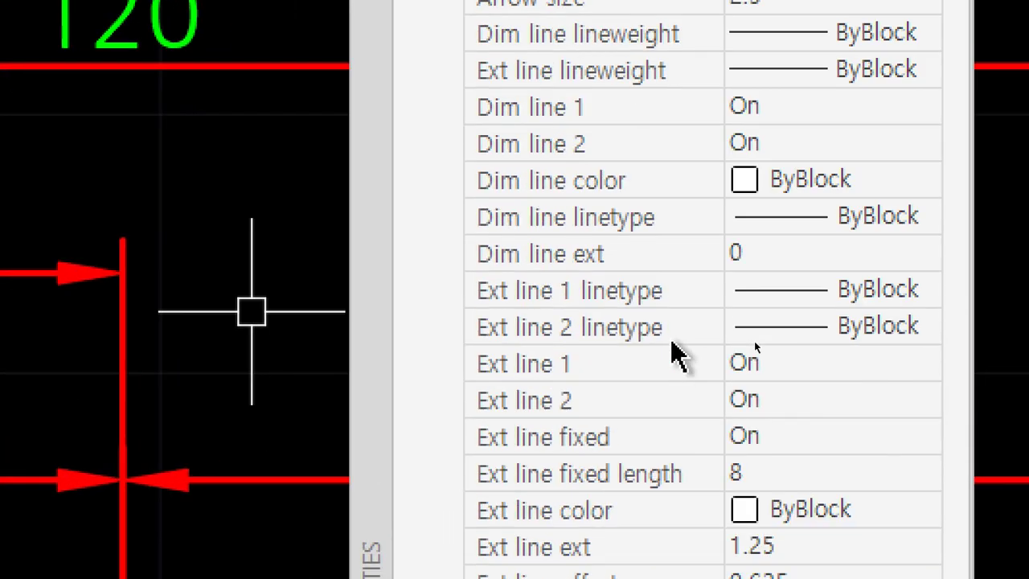
scroll(672, 345, down, 3)
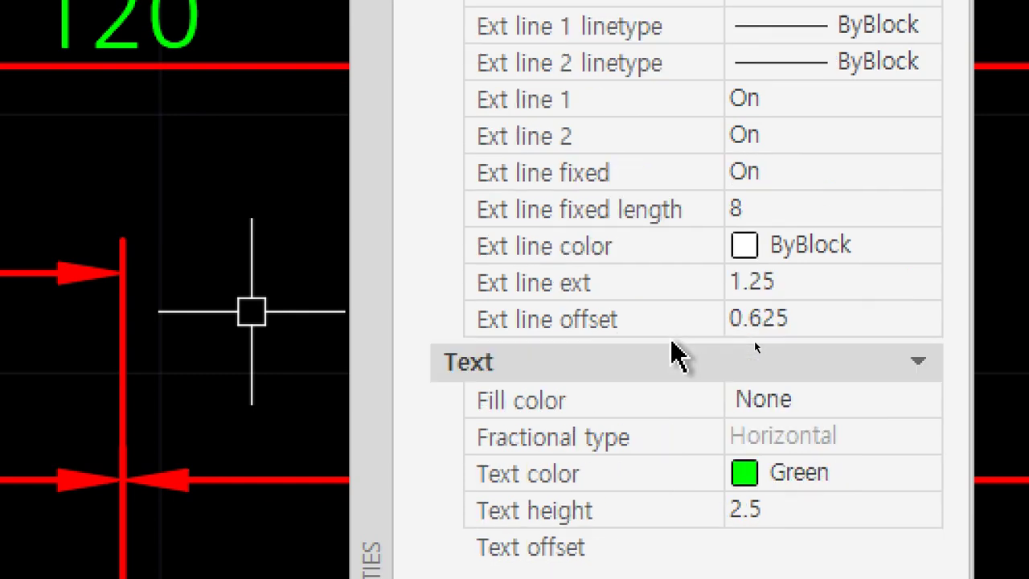
scroll(656, 358, up, 3)
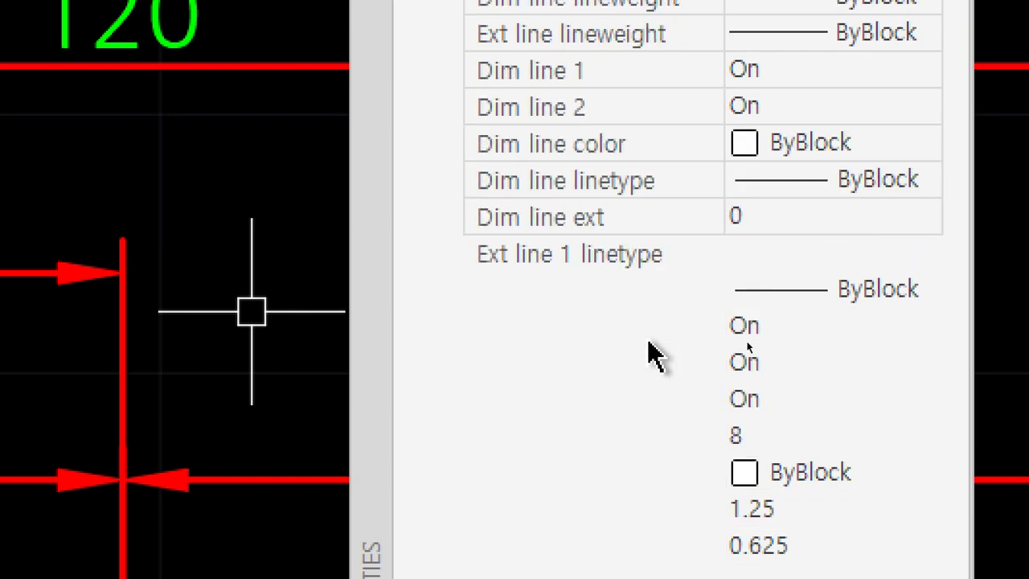
scroll(650, 344, down, 3)
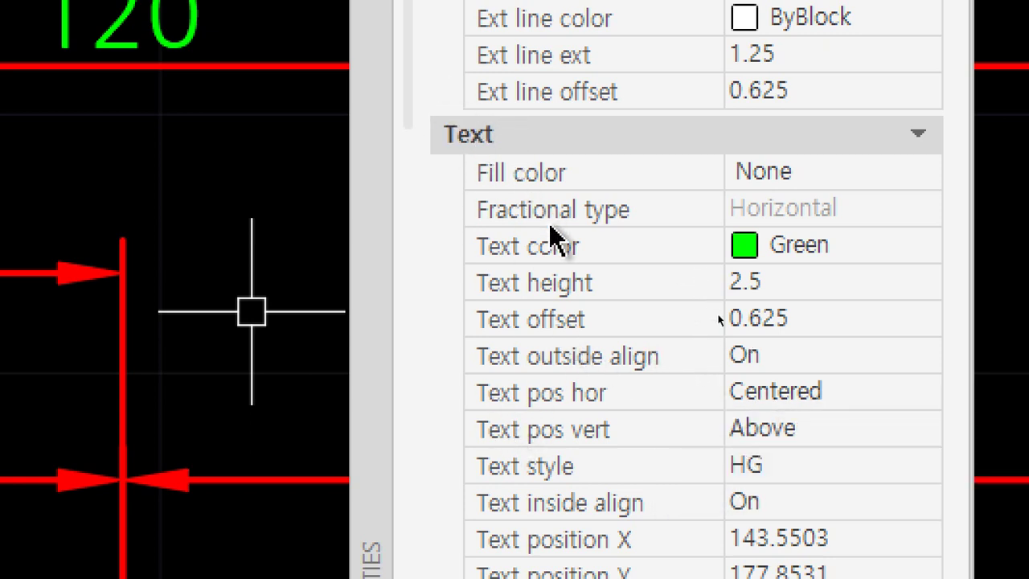
scroll(545, 361, down, 3)
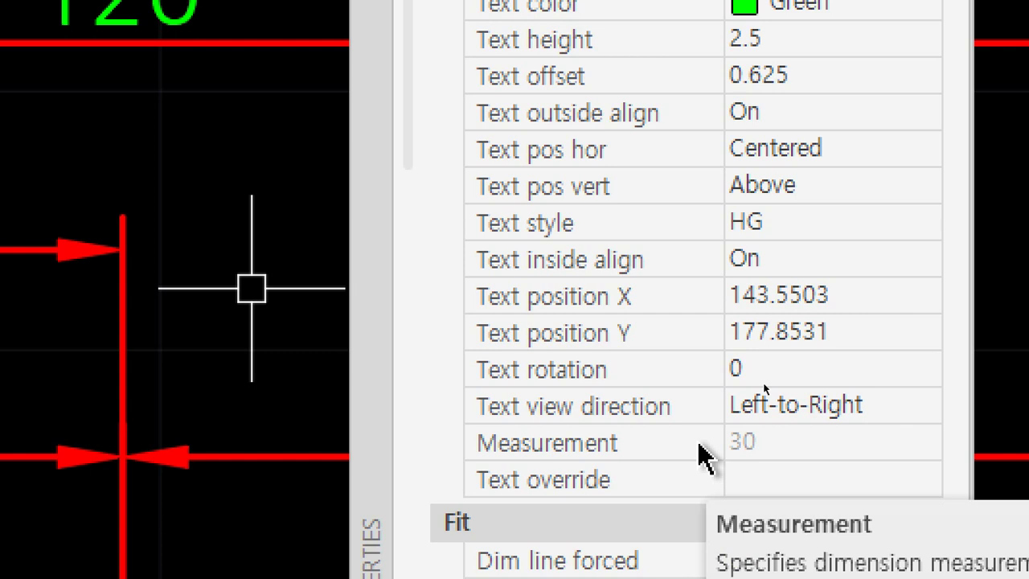
scroll(698, 446, up, 2)
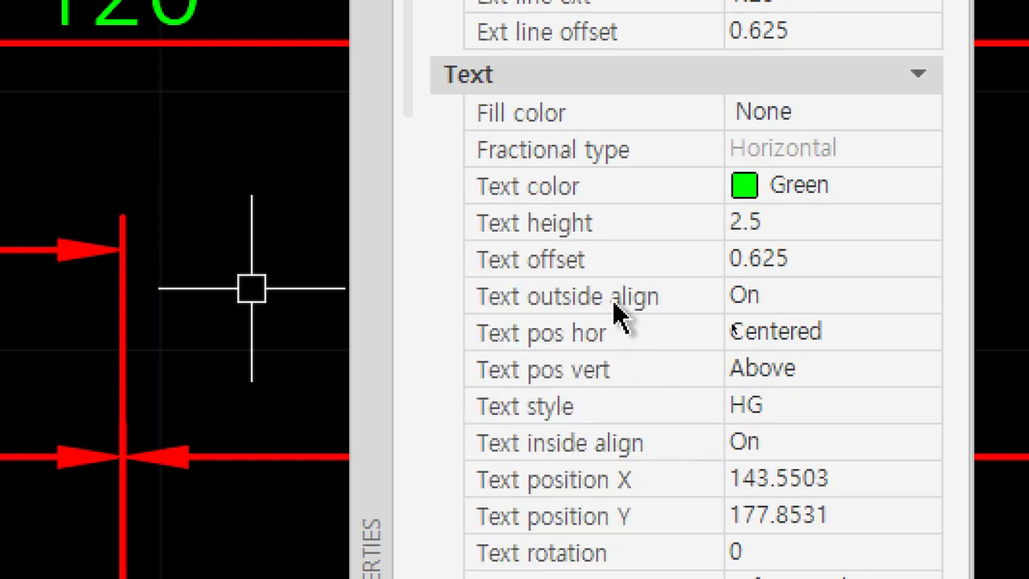
click(609, 261)
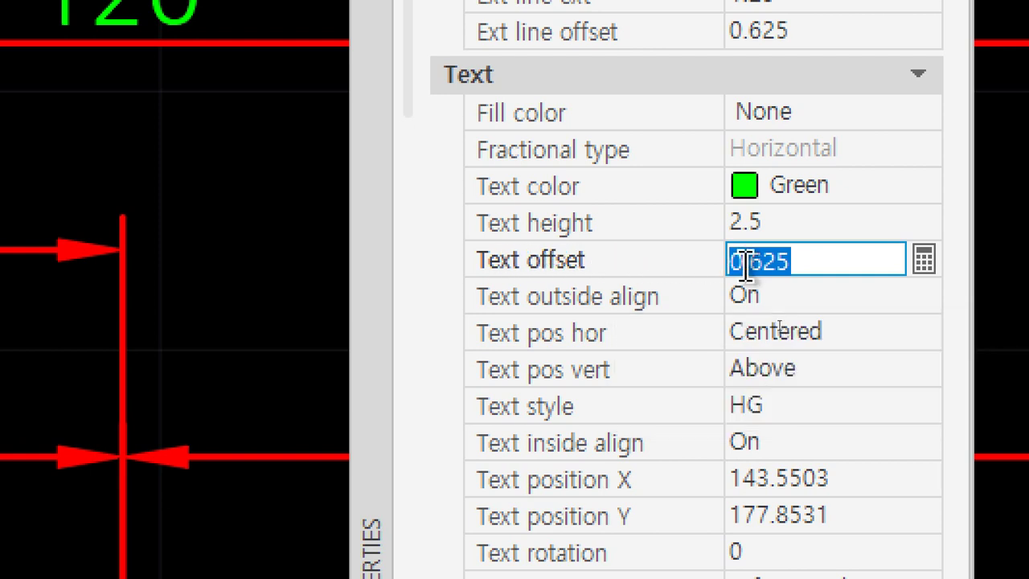
click(802, 262)
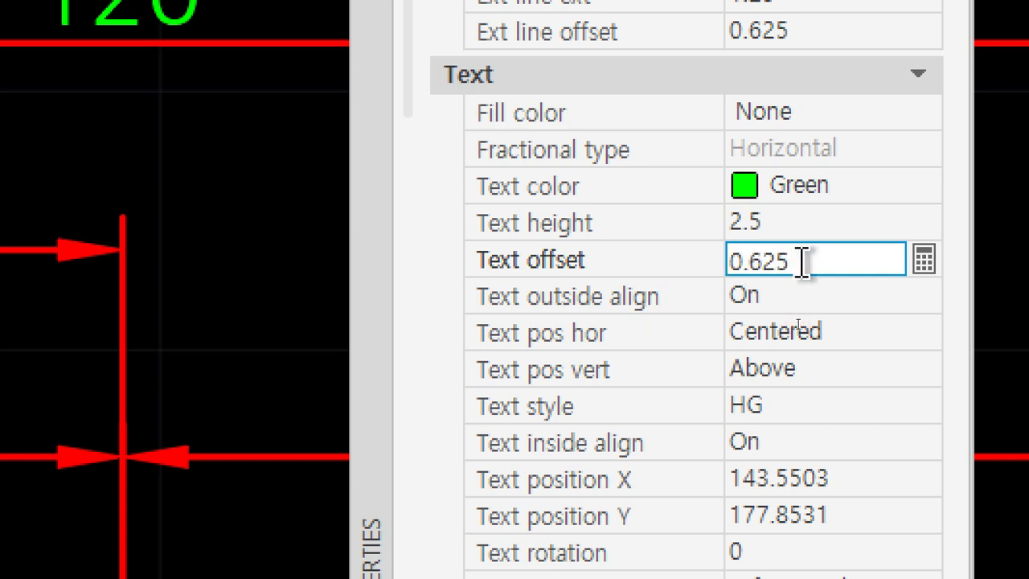
key(Home)
text(-)
key(Tab)
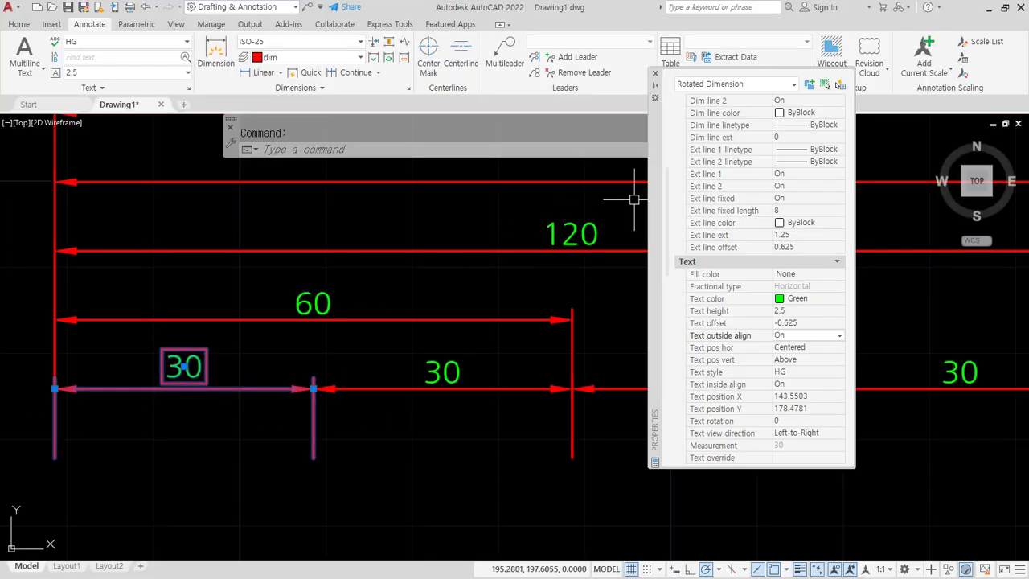
Move the properties palette closer to the selected 30 dimension and set its text offset to 3.
drag(650, 201, 227, 266)
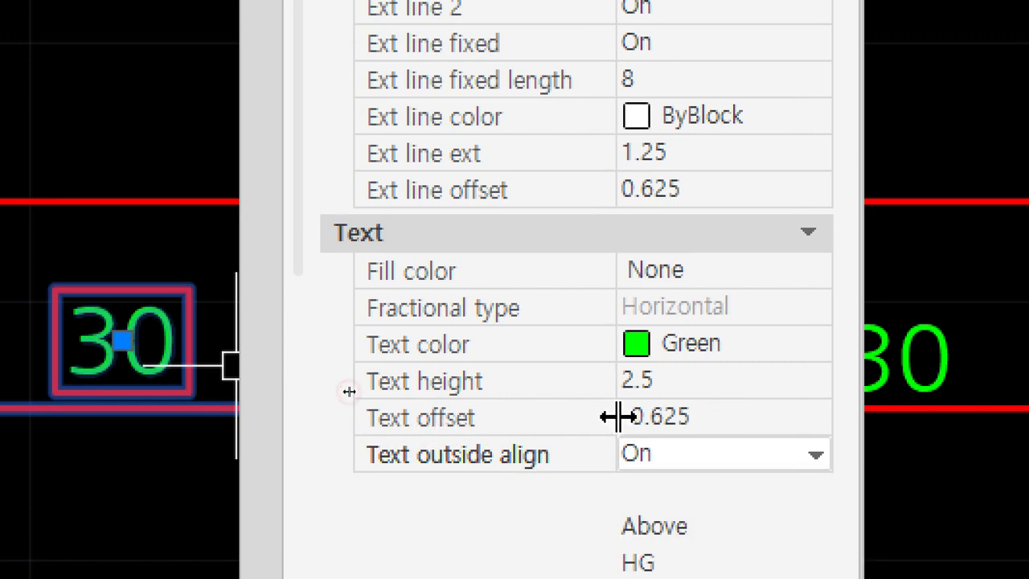
click(644, 420)
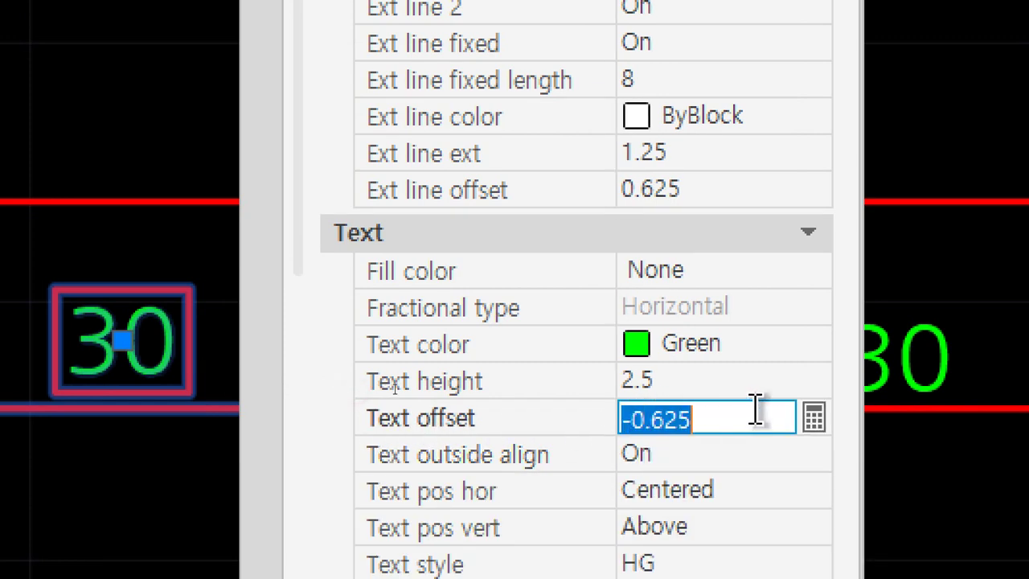
key(BackSpace)
text(3)
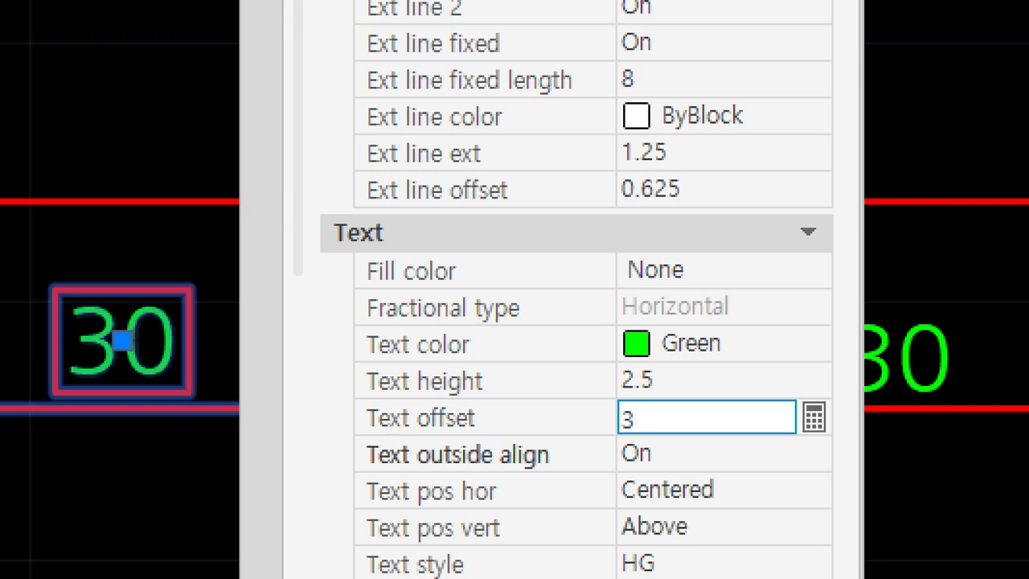
key(Return)
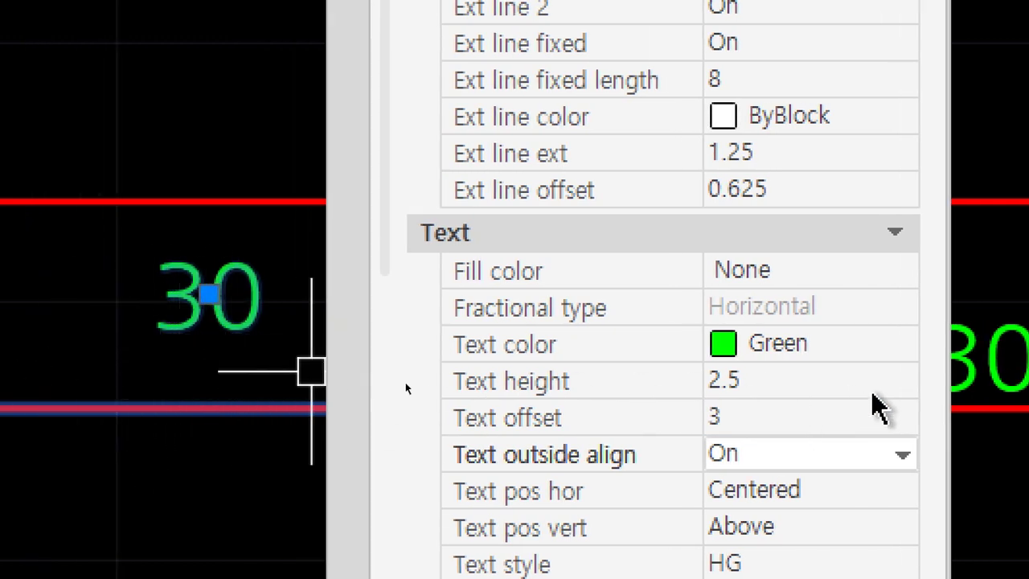
Set the selected 30 dimension's text offset to -0.625 and then back to 0.625.
click(828, 418)
text(-0.625)
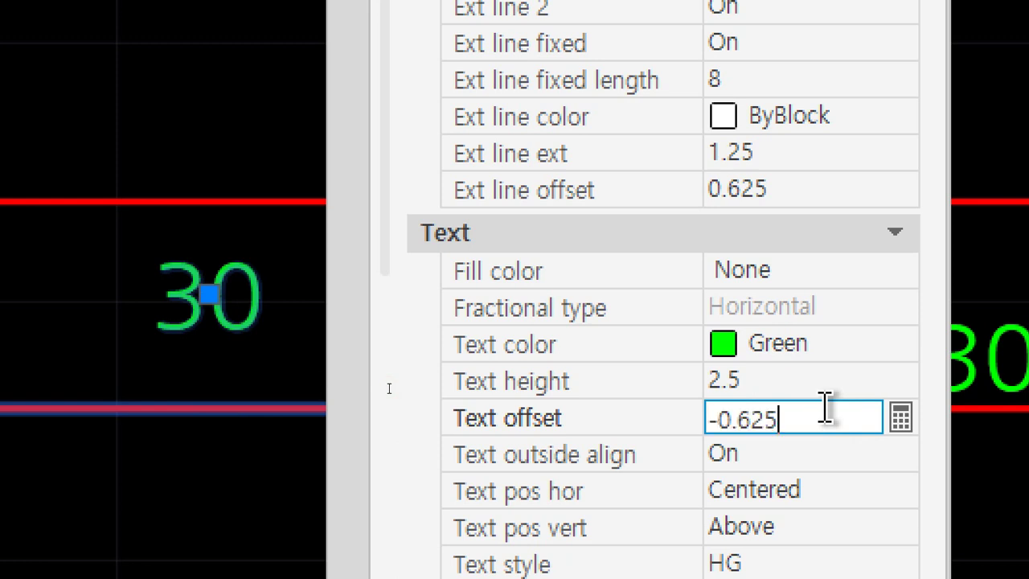
key(Tab)
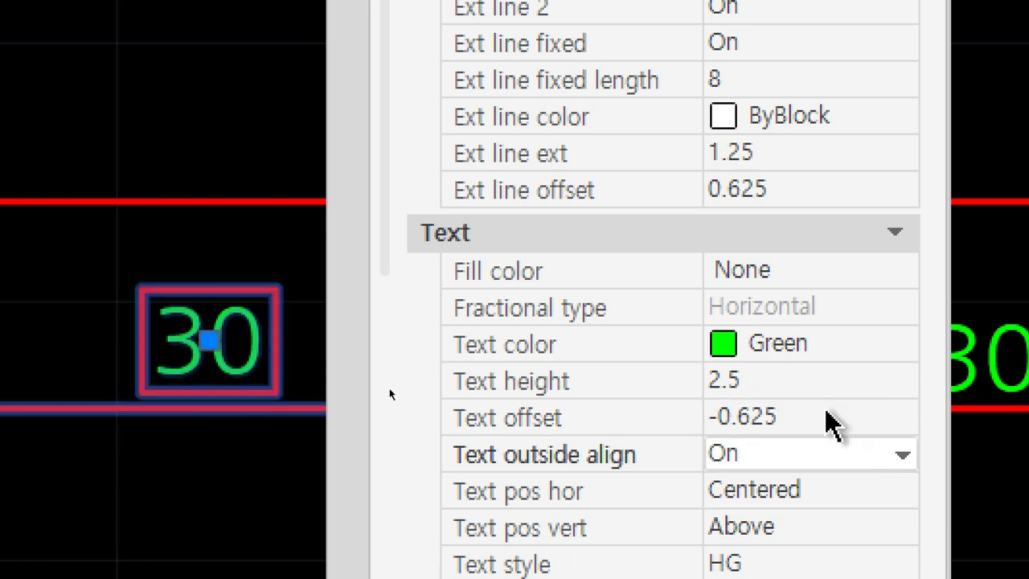
click(826, 412)
text(0.625)
key(Tab)
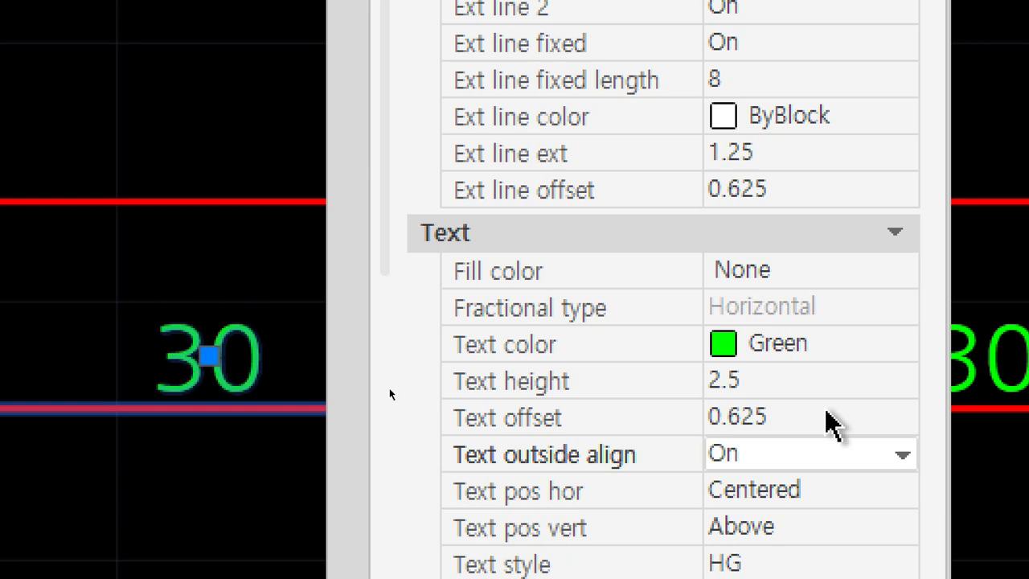
Set the selected 30 dimension's text offset to -0.625 again and close the properties palette.
click(826, 412)
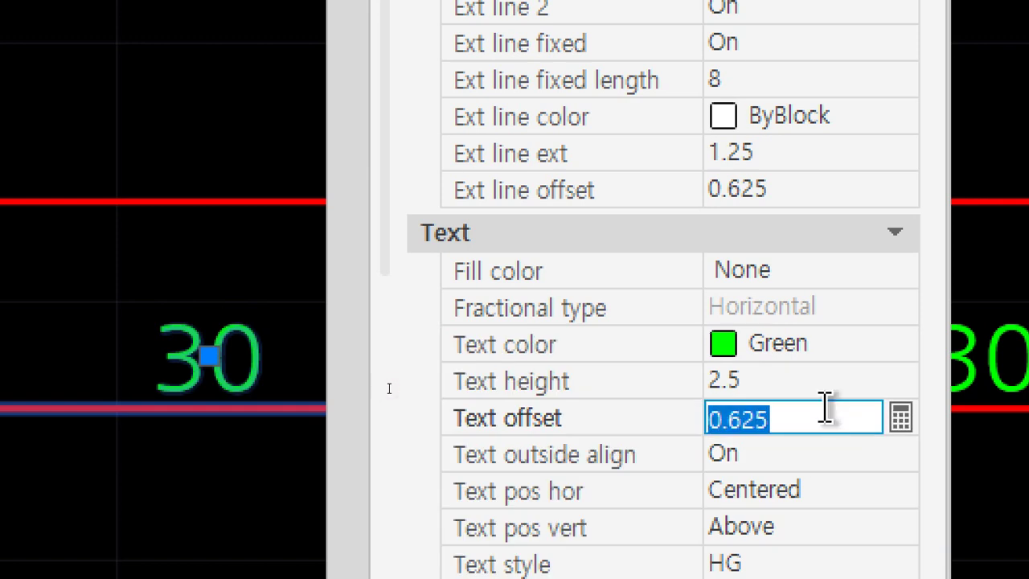
key(Home)
text(-)
key(Tab)
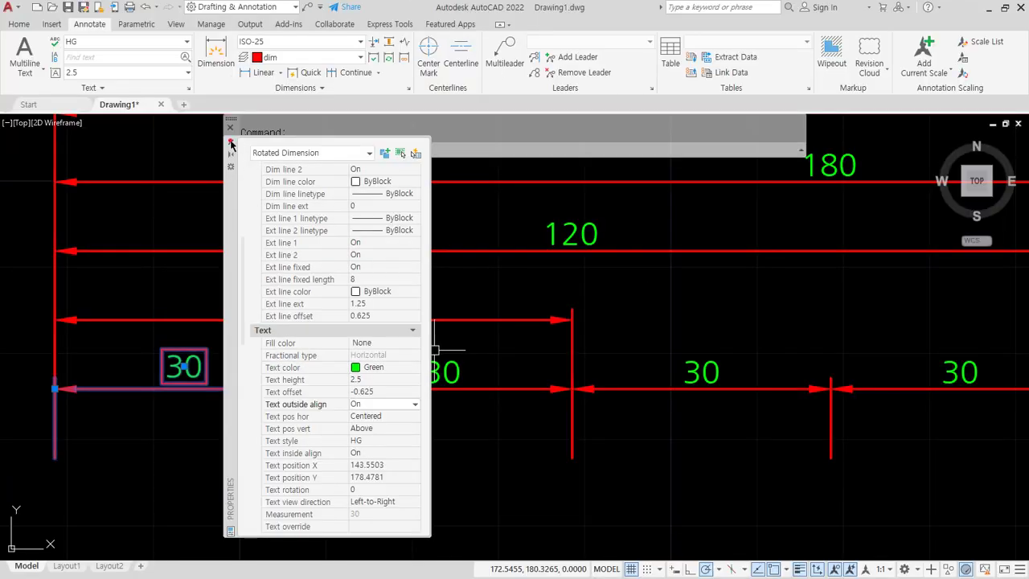
click(231, 144)
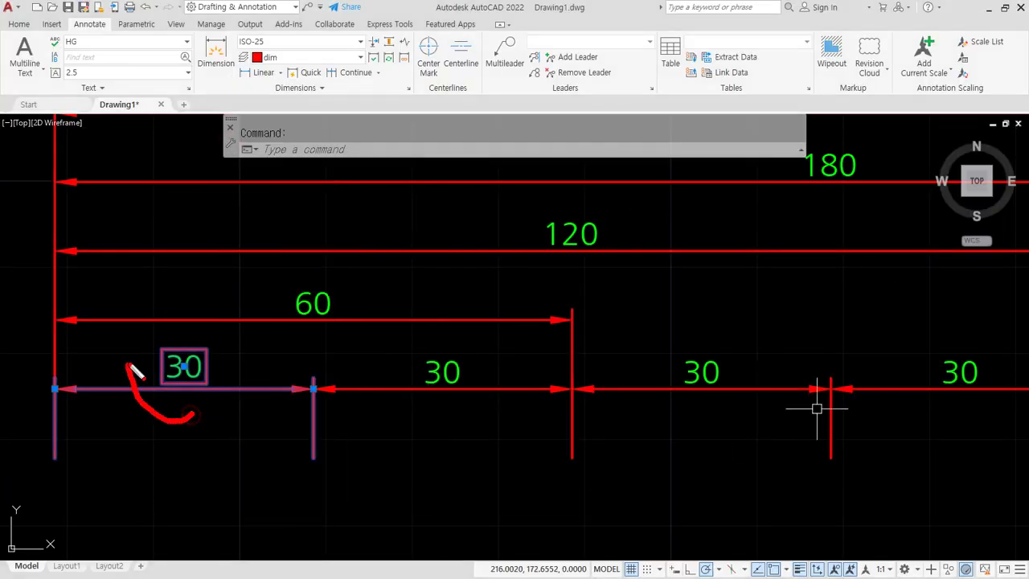
Deselect the leftmost 30 dimension and undo its last text offset change.
mouse_move(221, 401)
mouse_down()
mouse_move(206, 321)
mouse_move(156, 349)
mouse_up()
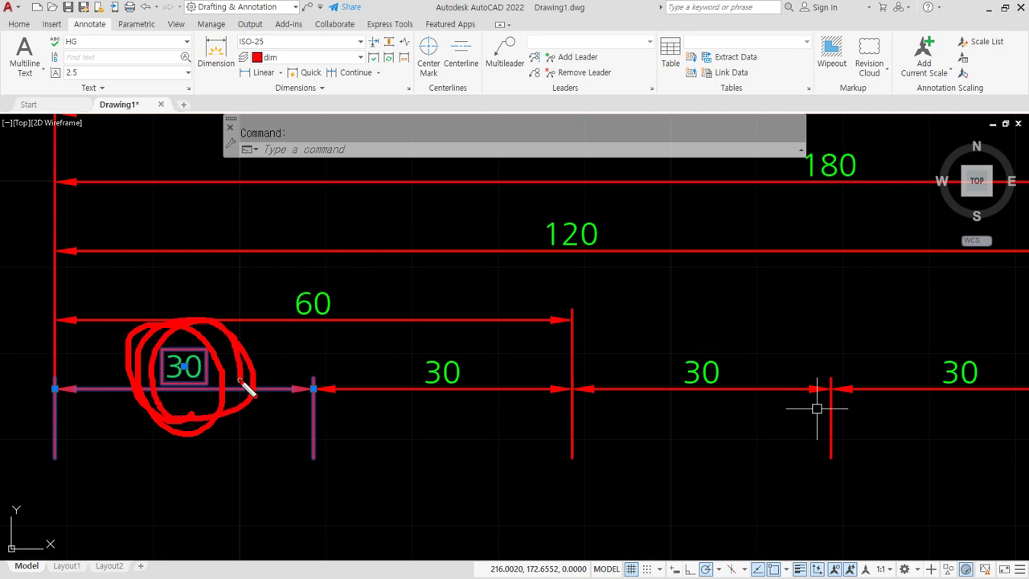
key(e)
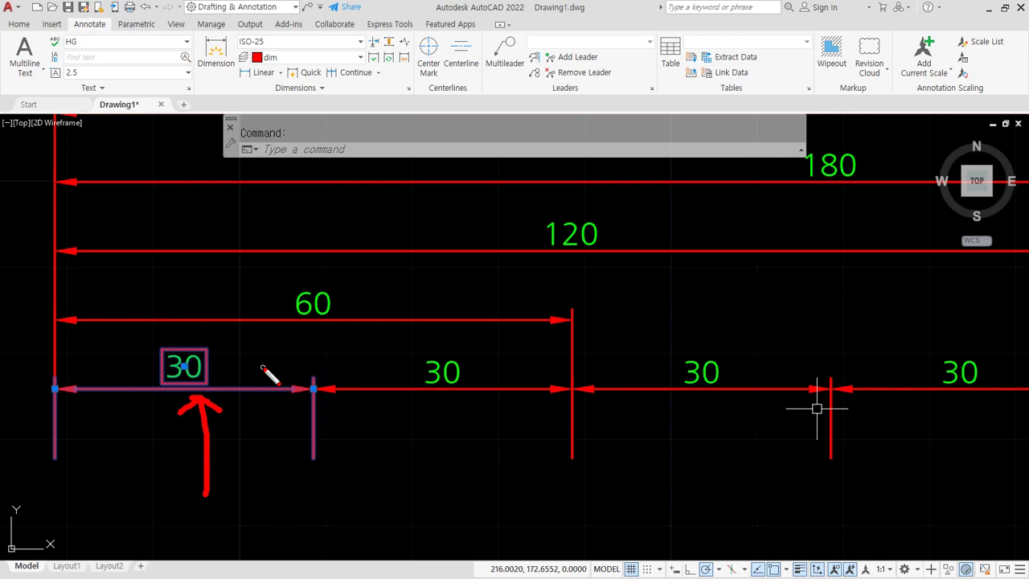
key(Escape)
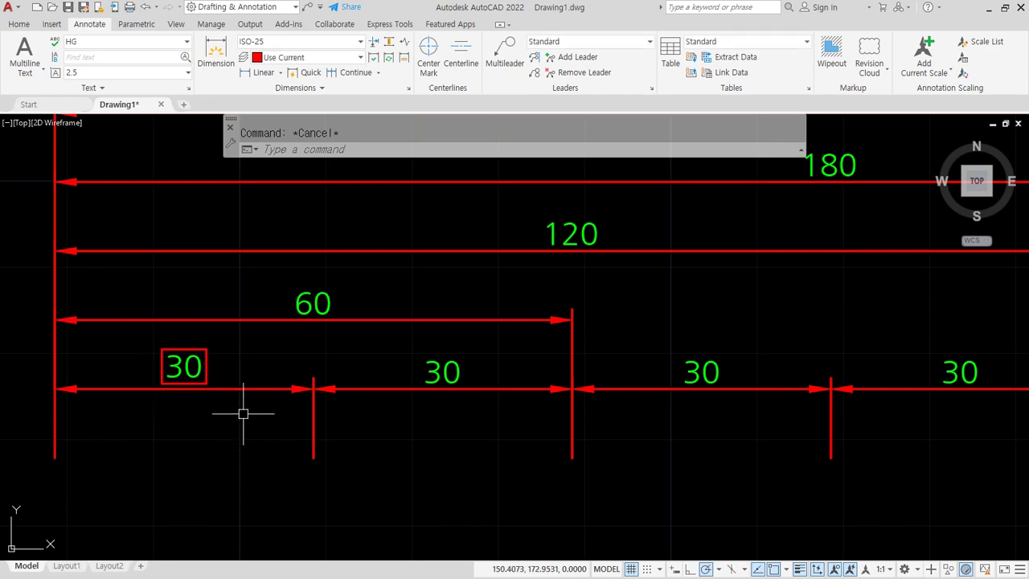
key(ctrl+z)
Review the text placement and text alignment options of the ISO-25 dimension style and return to the drawing.
text(d)
key(Return)
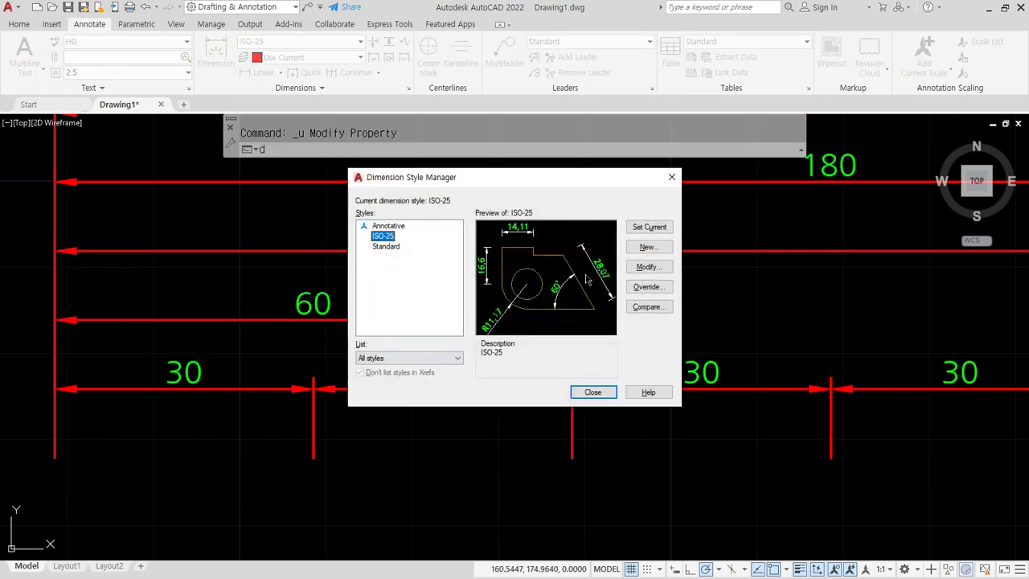
click(648, 267)
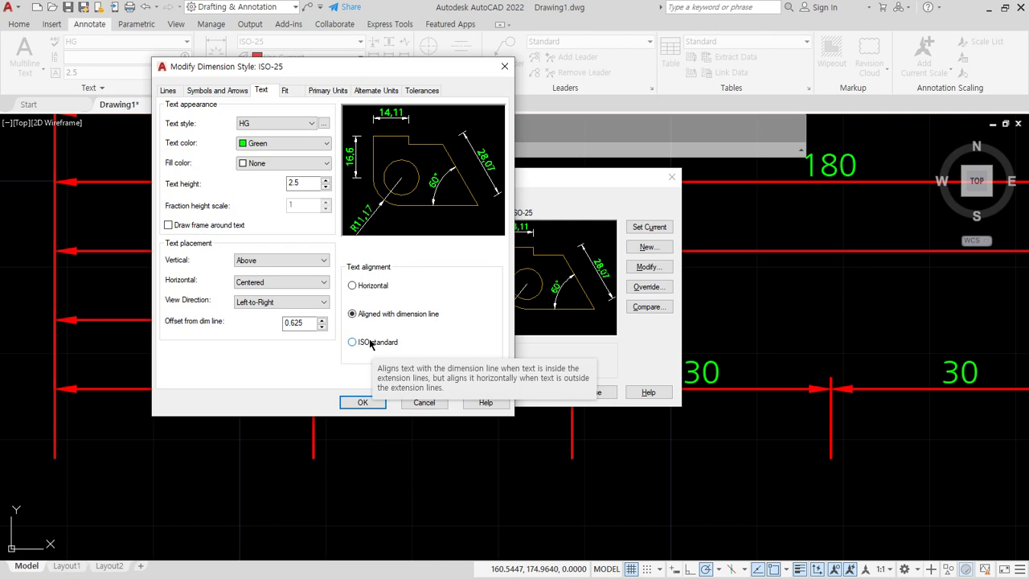
mouse_move(226, 238)
mouse_down()
mouse_move(202, 269)
mouse_move(282, 285)
mouse_up()
drag(361, 360, 394, 284)
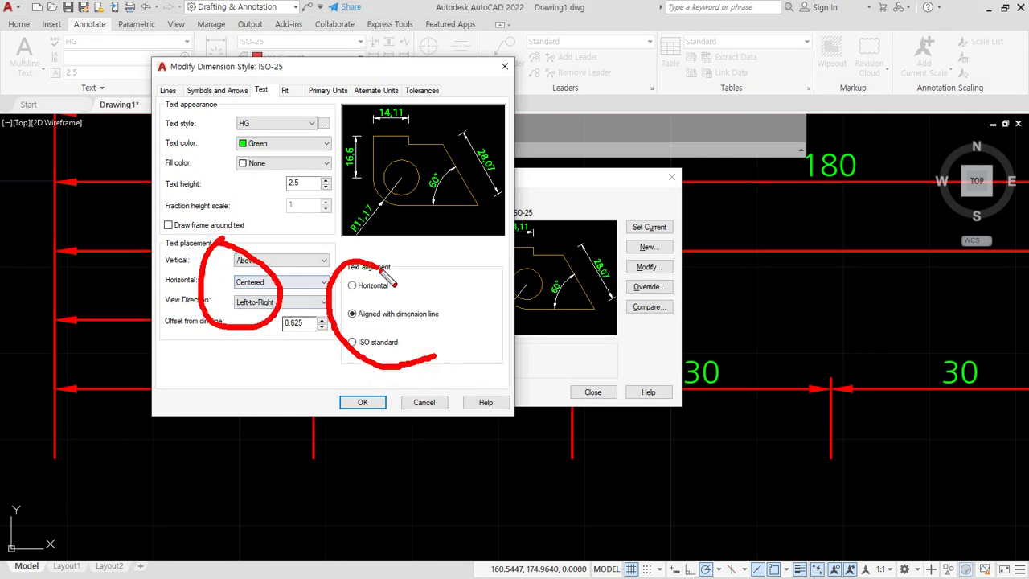
mouse_move(372, 243)
mouse_down()
mouse_move(236, 266)
mouse_move(473, 247)
mouse_move(189, 249)
mouse_move(498, 249)
mouse_up()
key(Escape)
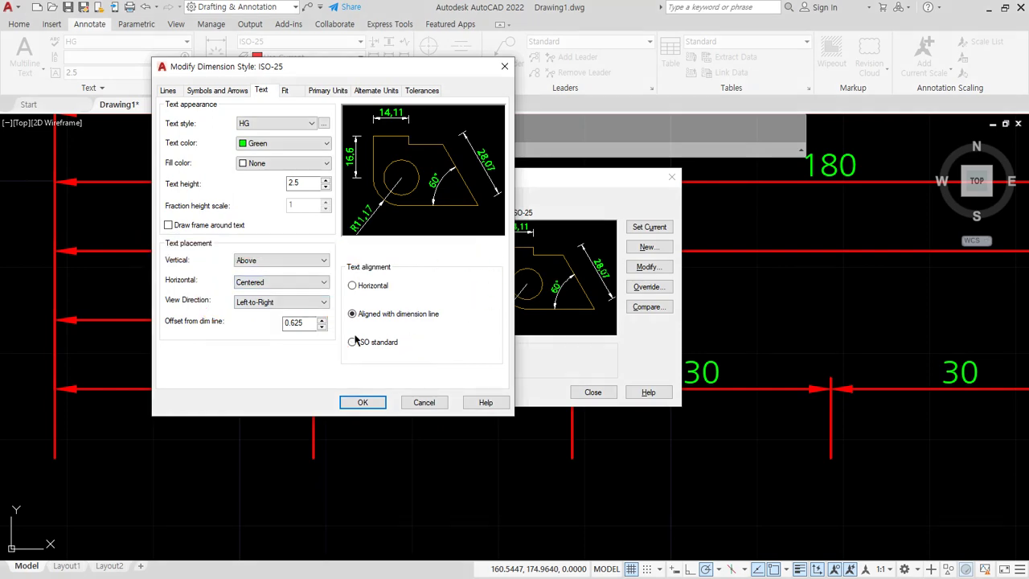
click(363, 402)
click(593, 392)
Erase all the squares and their dimensions from the drawing.
scroll(394, 382, down, 4)
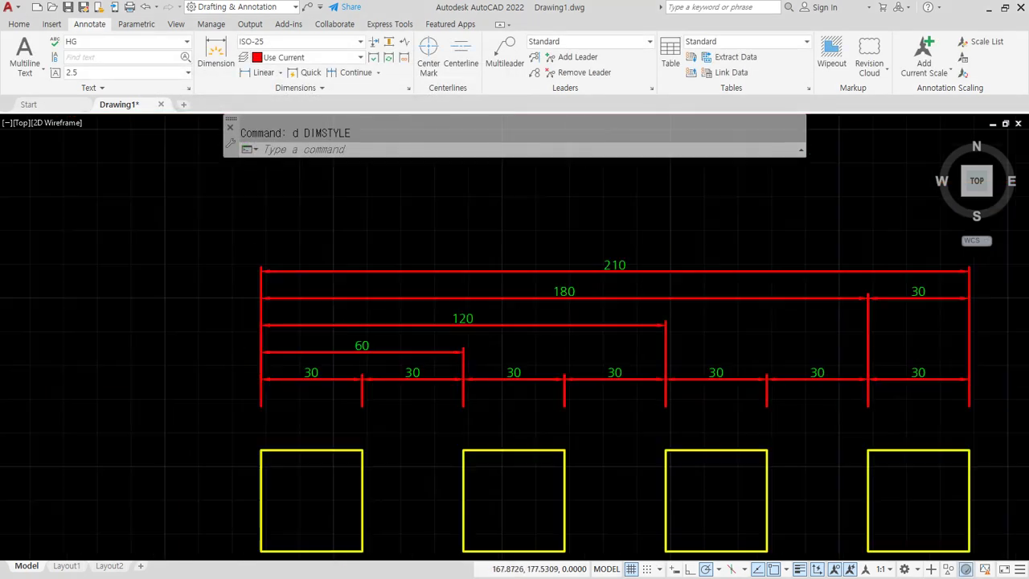
scroll(418, 386, down, 2)
click(751, 487)
click(2, 236)
text(e)
key(Return)
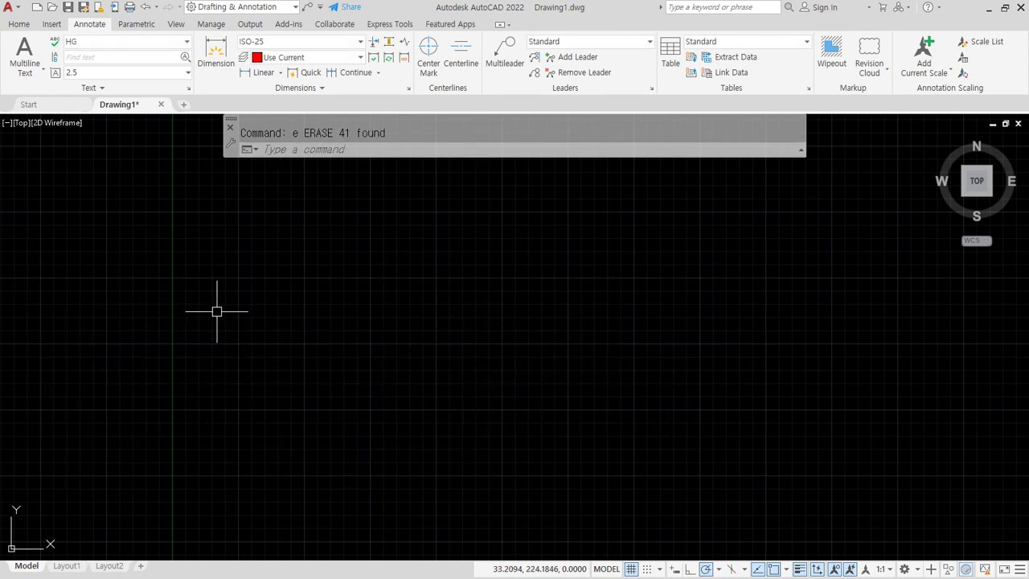
Make cen the current layer in the emptied drawing.
text(x)
key(Return)
key(Escape)
text(z)
key(Return)
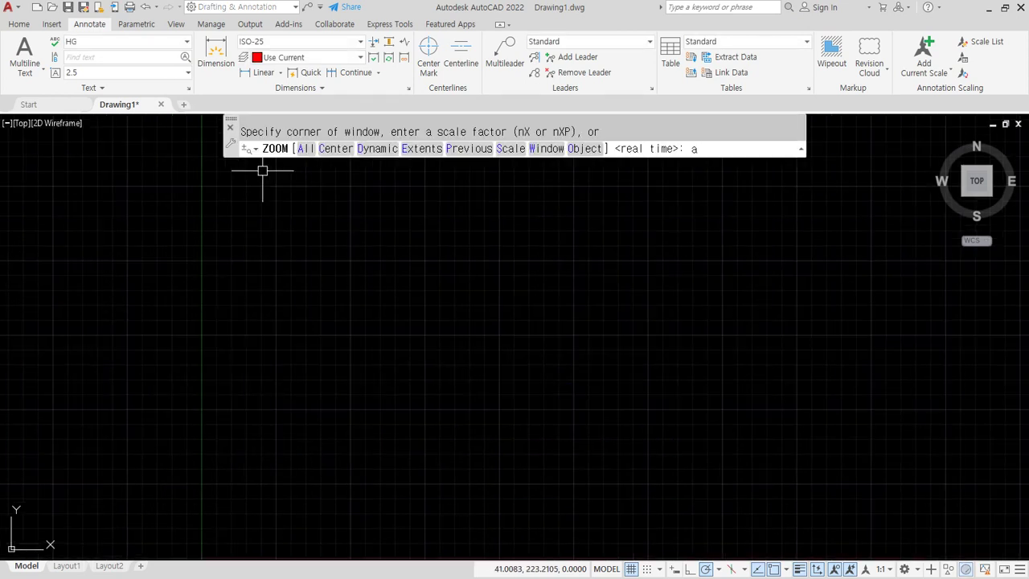
text(a)
key(Return)
click(20, 23)
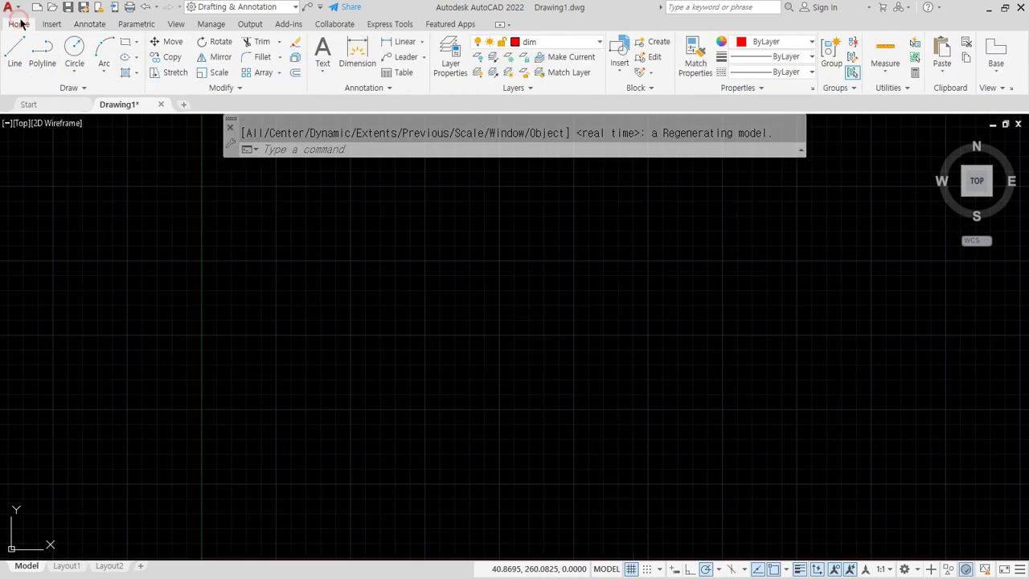
click(568, 41)
click(544, 74)
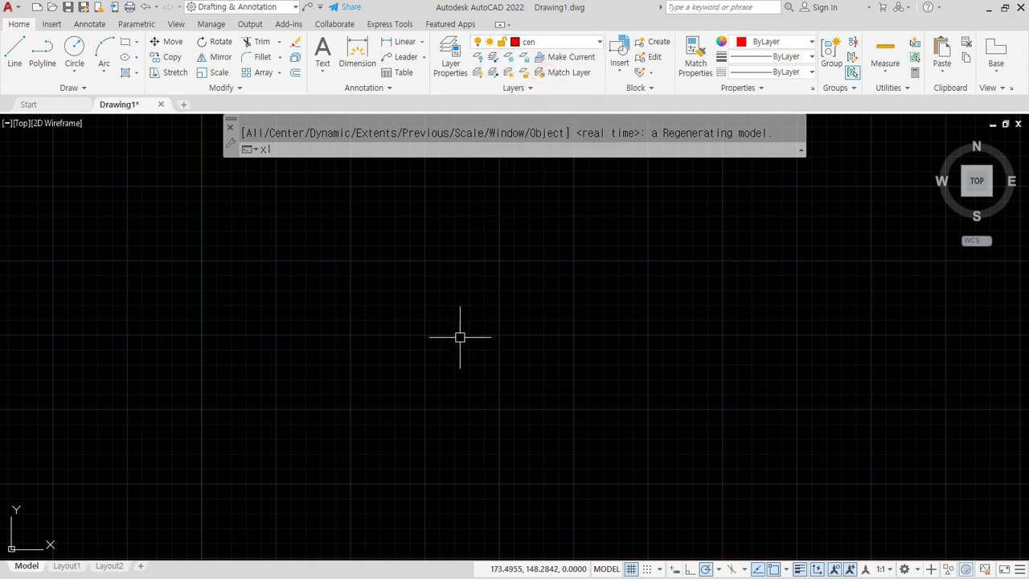
Draw a horizontal construction line near the middle of the drawing area and set the polar tracking increment to 30 degrees.
text(xl)
key(Return)
click(397, 361)
click(459, 361)
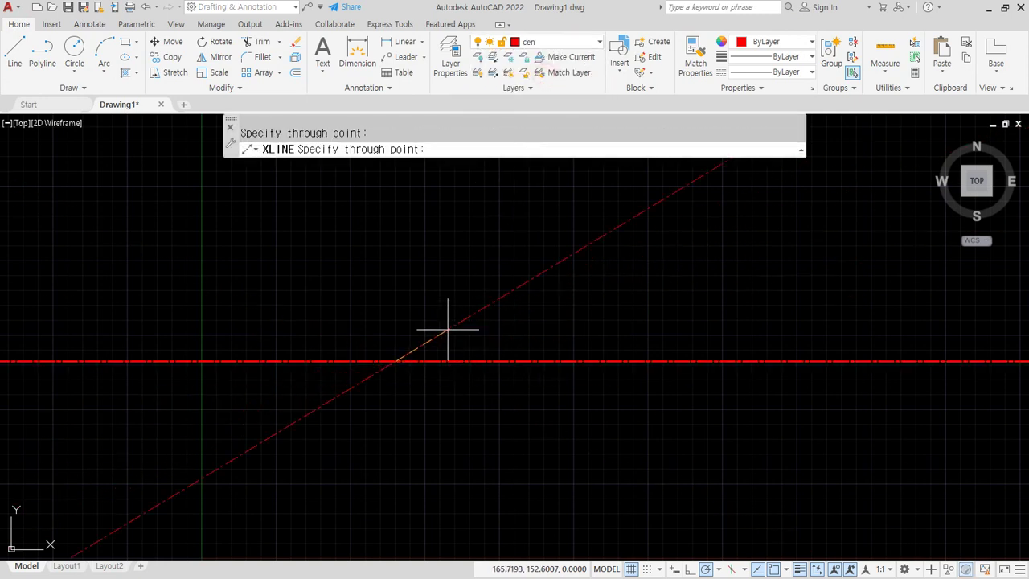
click(717, 570)
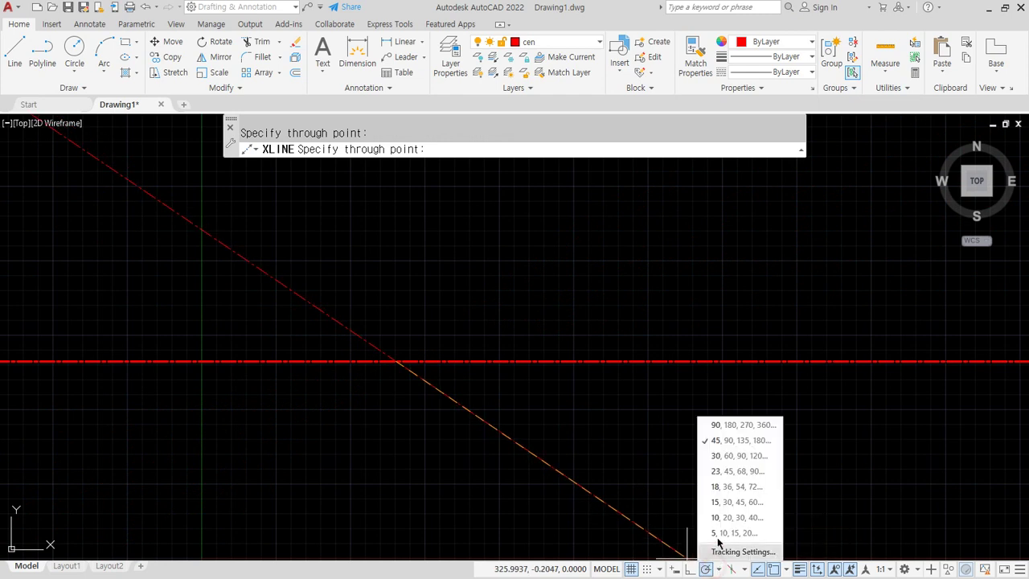
click(728, 456)
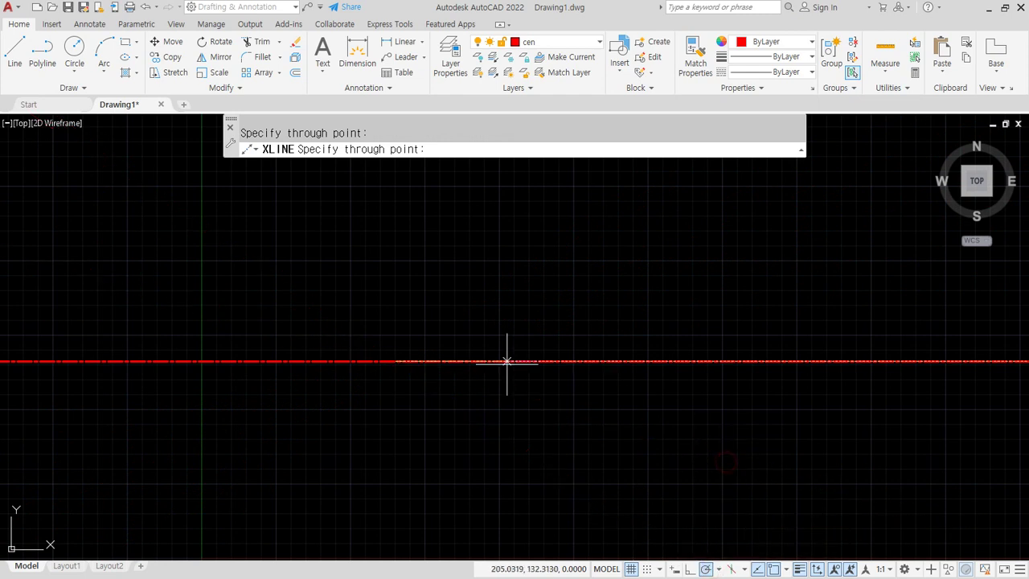
Add five construction lines through the same base point at 30, 60, 90, 120 and 150 degrees.
click(443, 335)
click(423, 310)
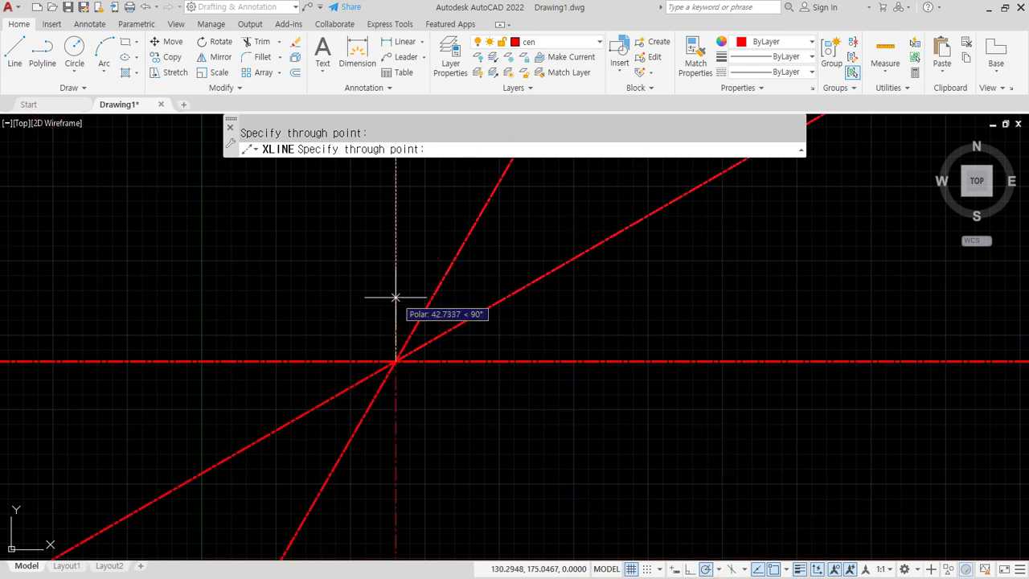
click(372, 296)
click(364, 310)
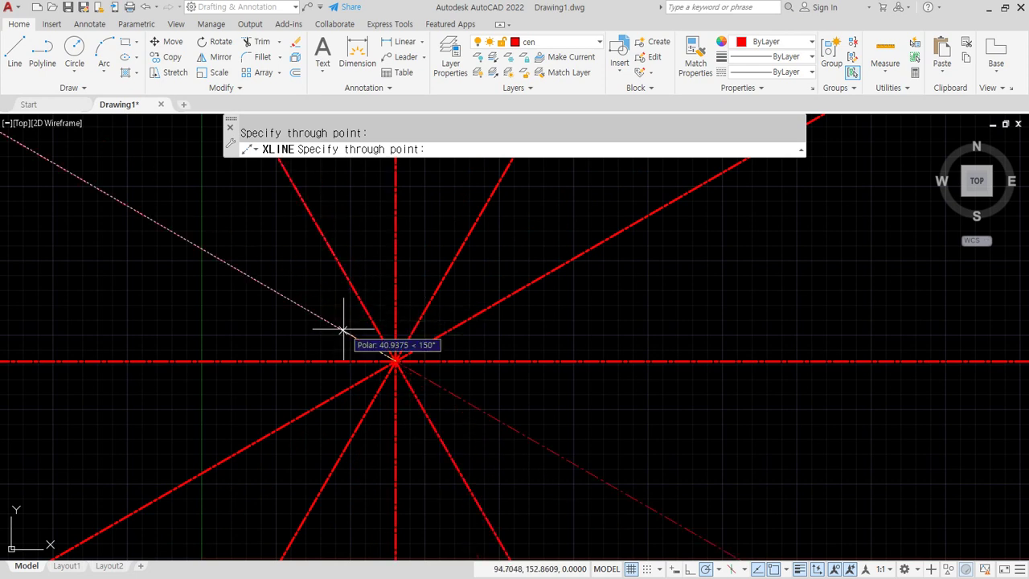
click(345, 328)
key(Escape)
text(c)
key(Return)
key(Escape)
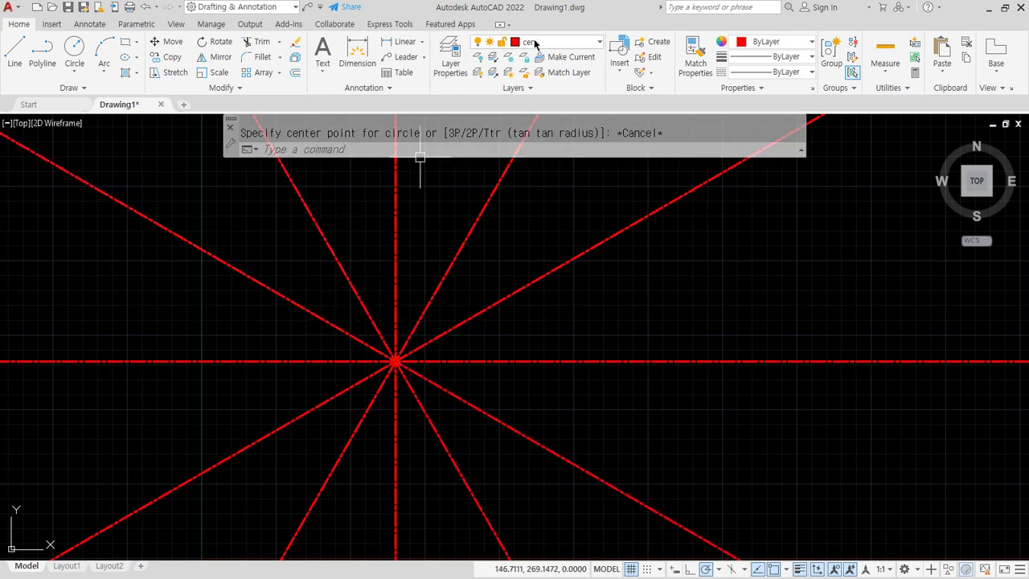
Draw a circle of radius 30 on the col layer, centred on the intersection of the construction lines.
click(553, 42)
click(533, 92)
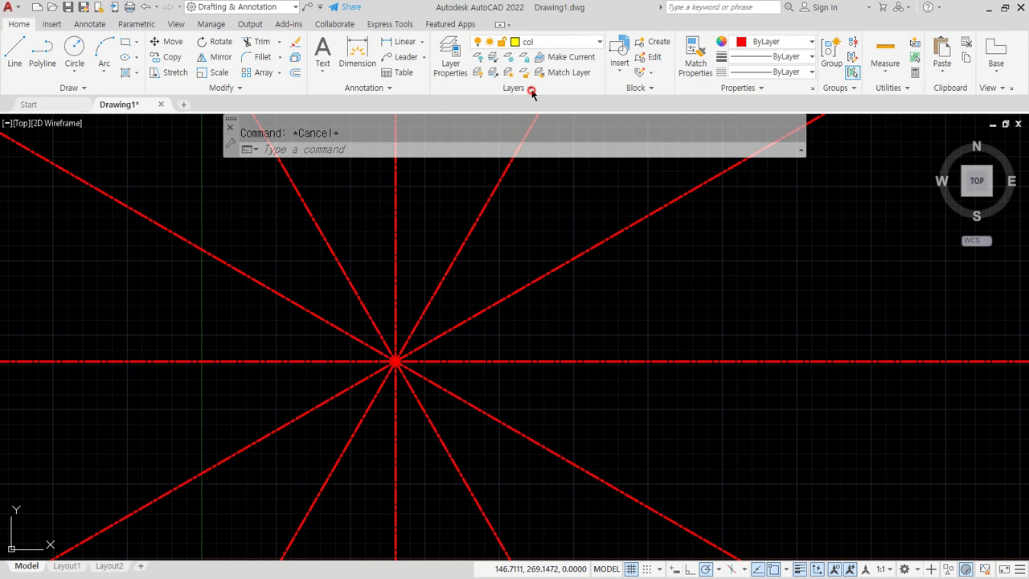
text(c)
key(Return)
click(395, 361)
text(3)
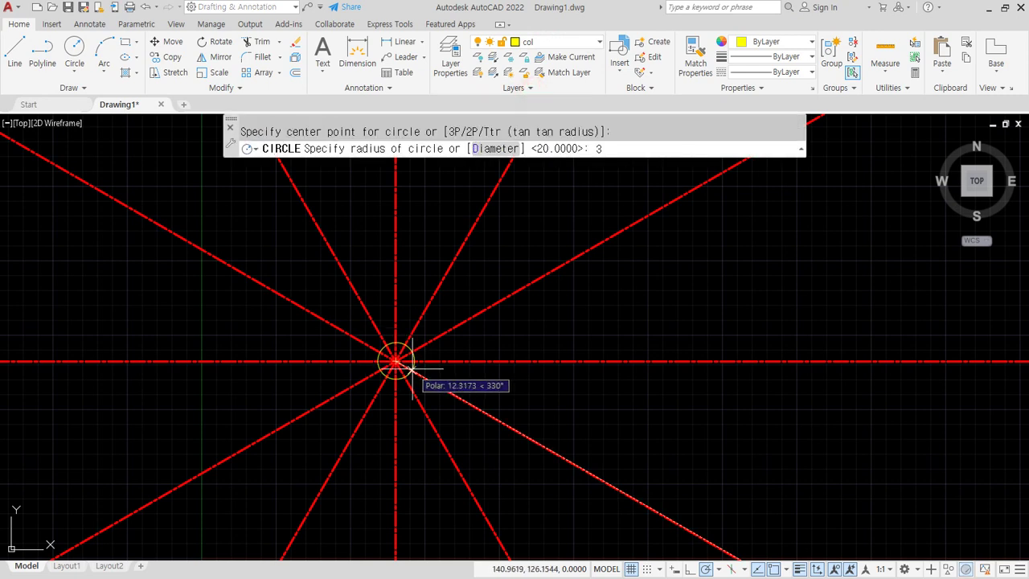
text(0)
key(Return)
Trim away all construction line portions outside the circle so only the spokes inside remain.
text(tr)
key(Return)
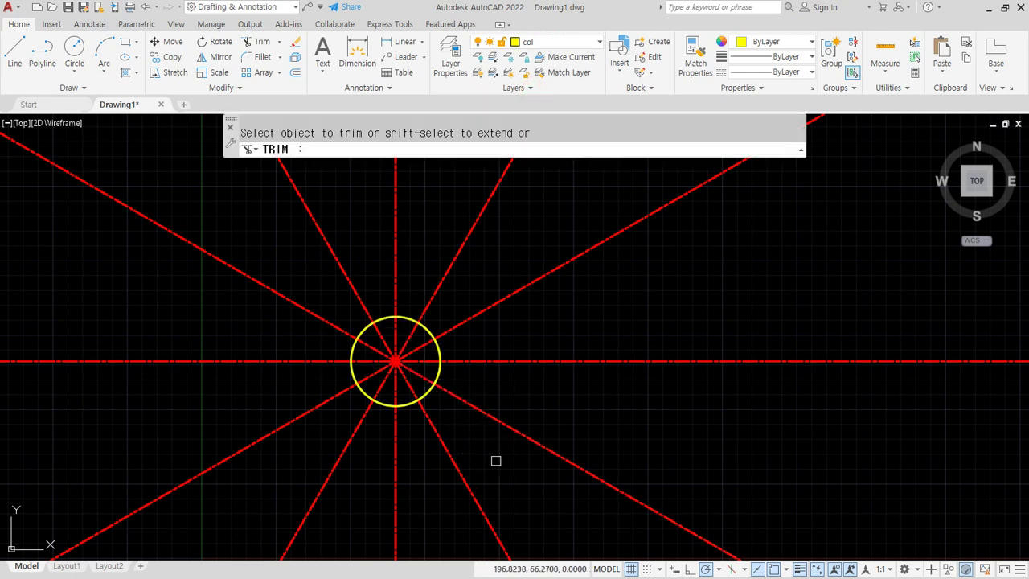
mouse_move(496, 461)
mouse_down()
mouse_move(507, 268)
mouse_move(378, 225)
mouse_move(286, 231)
mouse_move(271, 472)
mouse_move(535, 481)
mouse_up()
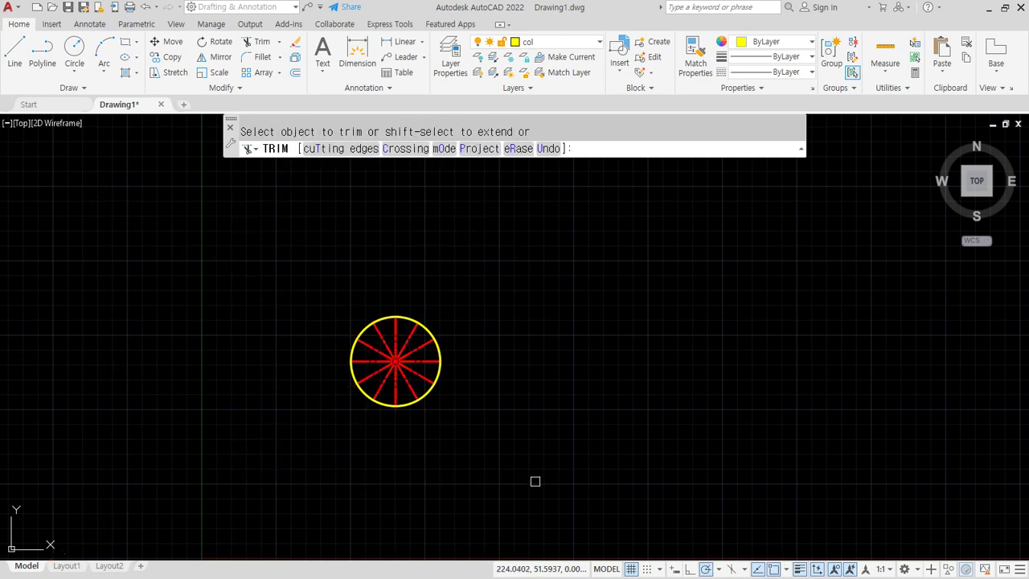
key(Return)
scroll(406, 396, up, 4)
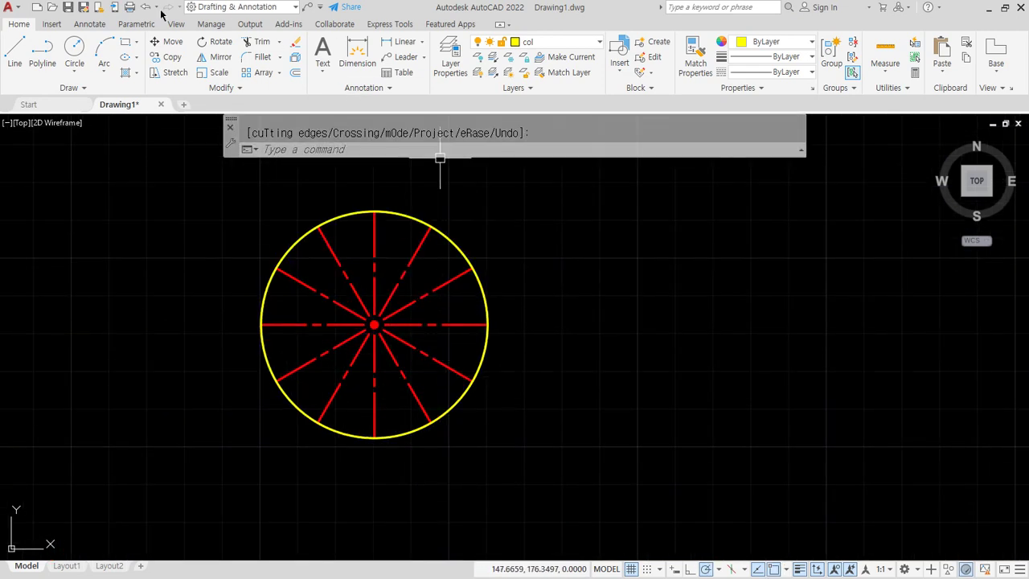
Make dim the current layer for dimensioning the circle.
click(90, 24)
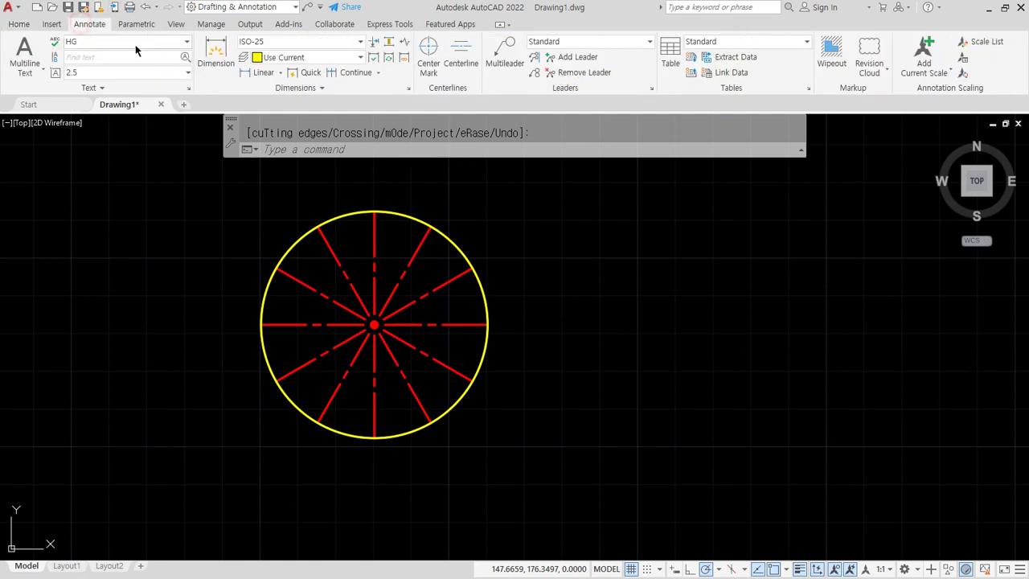
click(17, 24)
click(567, 41)
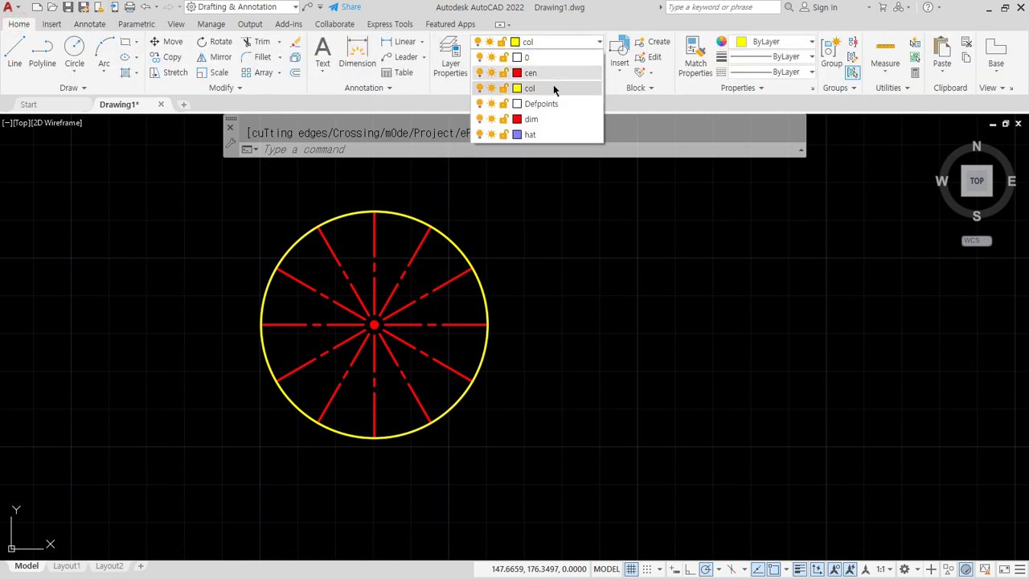
click(534, 134)
click(84, 24)
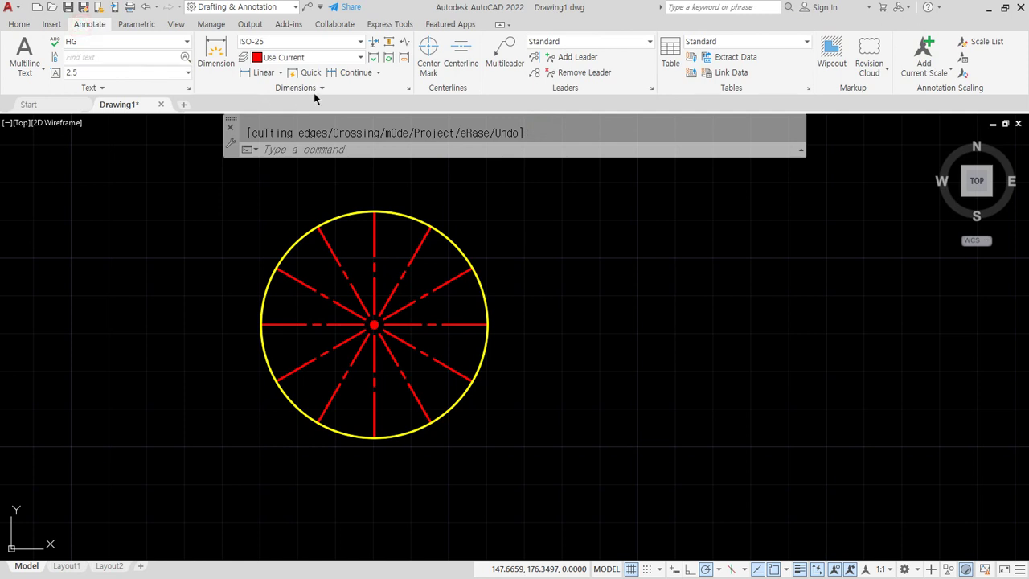
Place an angular dimension outside the circle between the horizontal line and the 30-degree spoke above it.
click(282, 73)
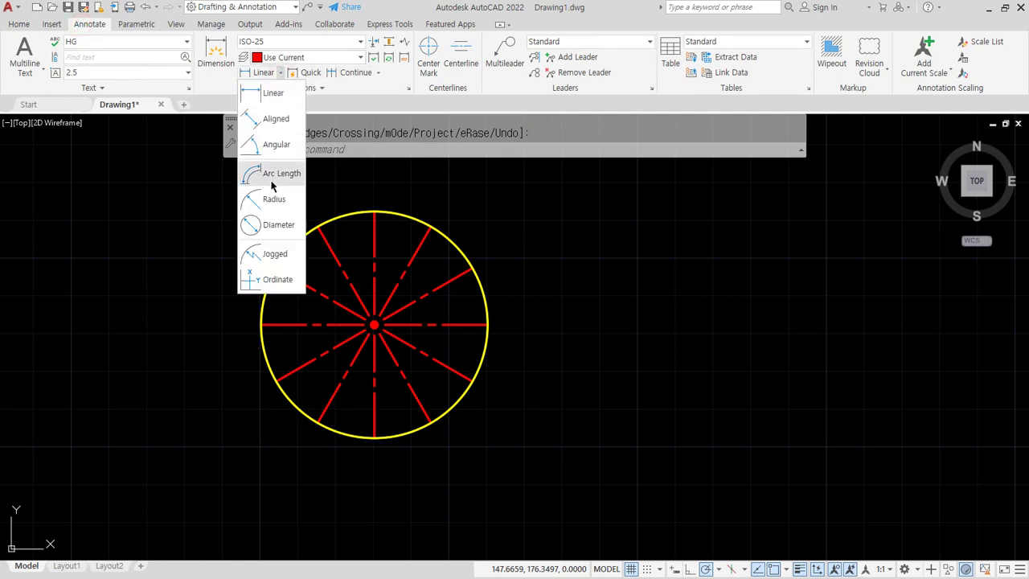
click(276, 144)
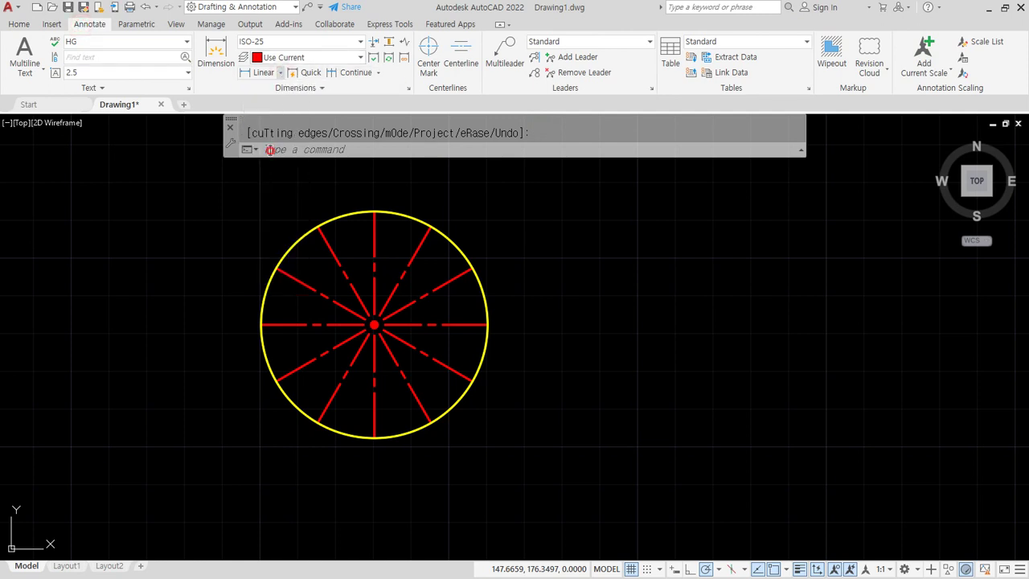
click(459, 325)
click(464, 274)
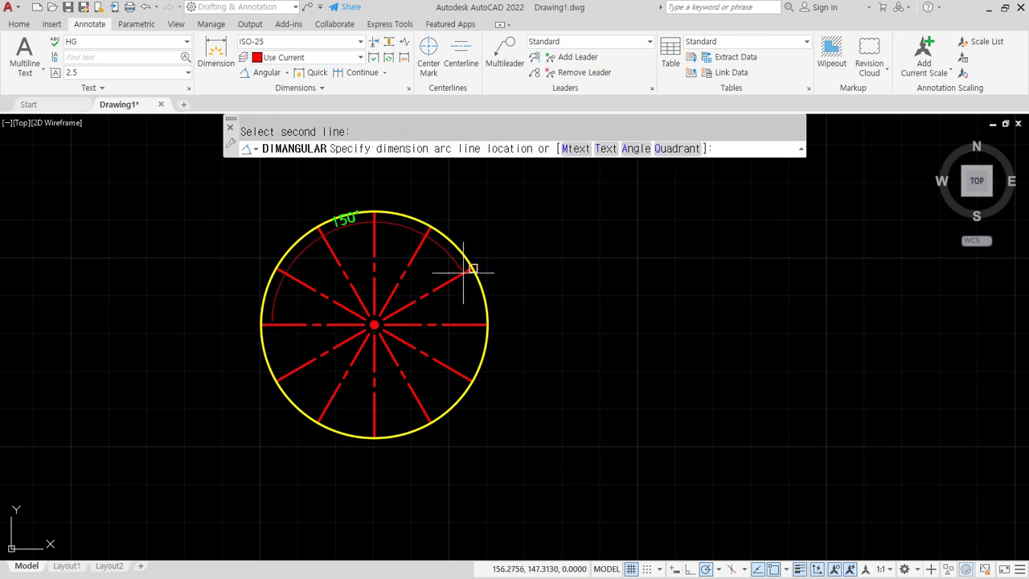
click(514, 287)
Continue the angular dimension counterclockwise through every remaining spoke end until the chain closes around the circle.
click(361, 73)
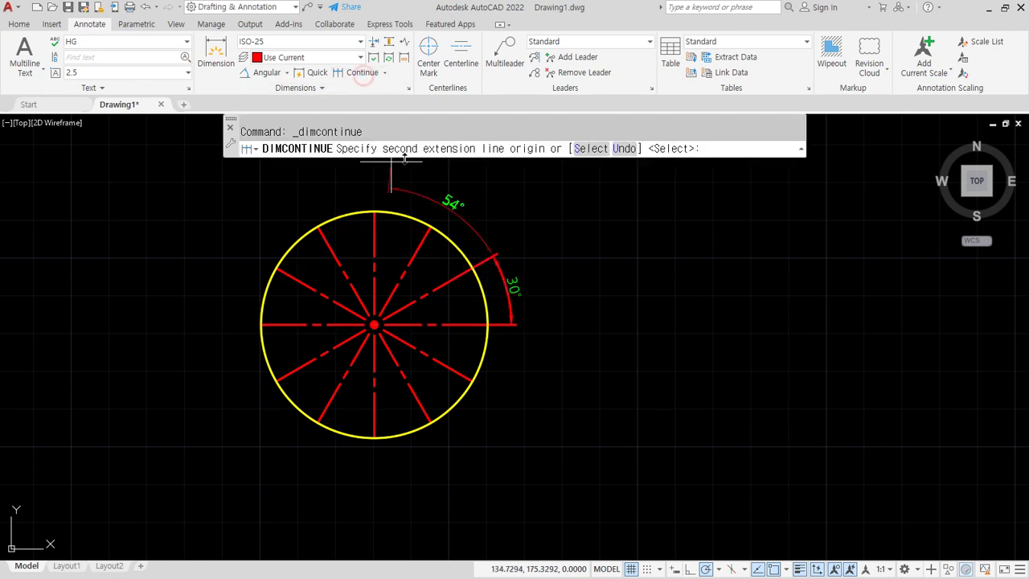
click(431, 227)
click(375, 211)
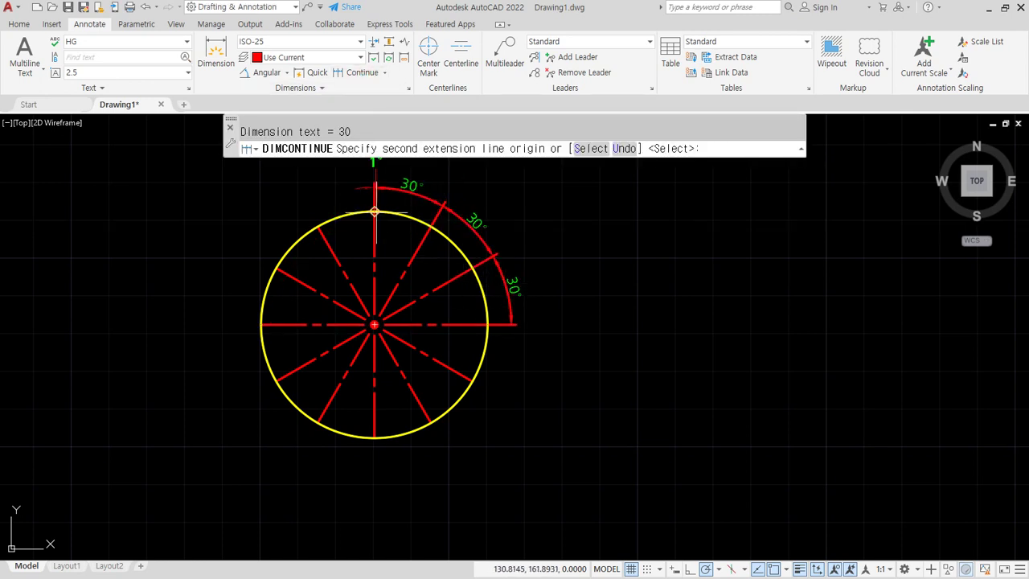
click(319, 228)
click(276, 266)
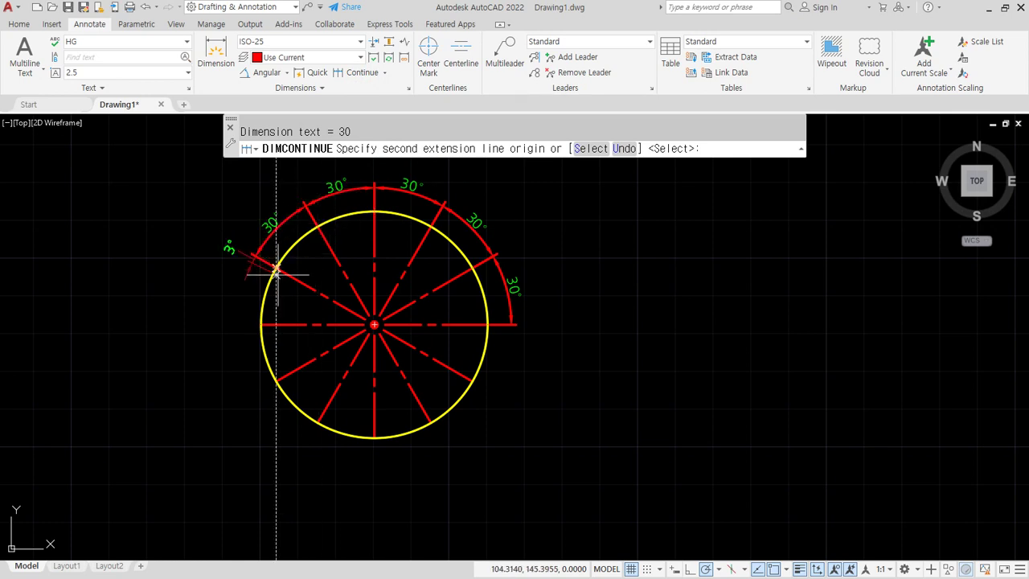
click(261, 324)
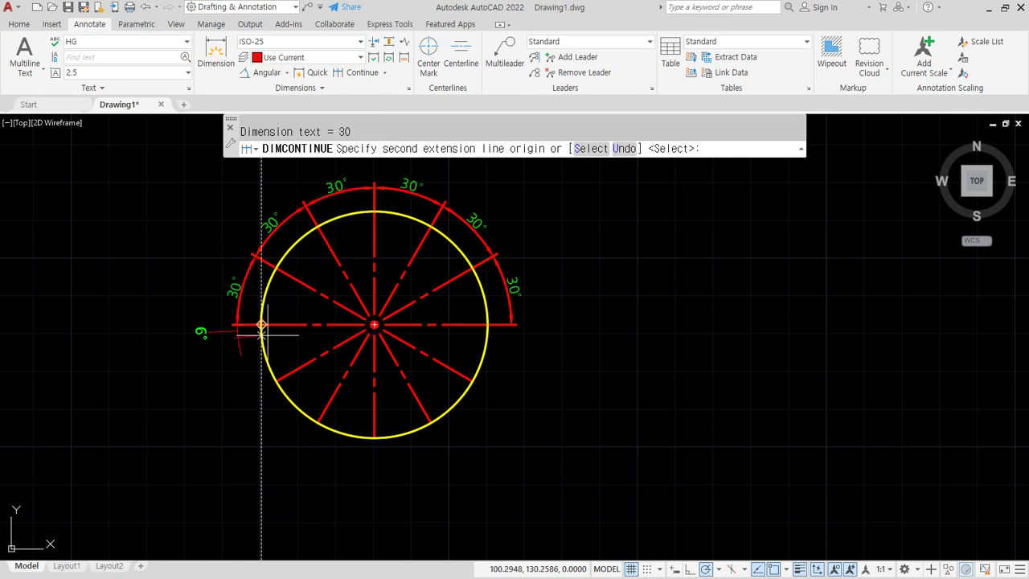
click(278, 381)
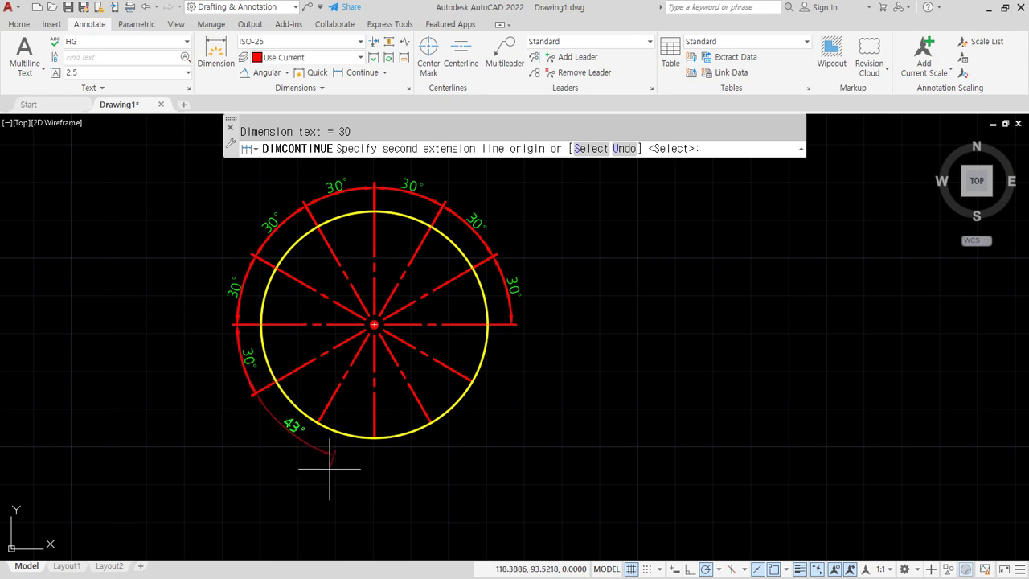
click(318, 422)
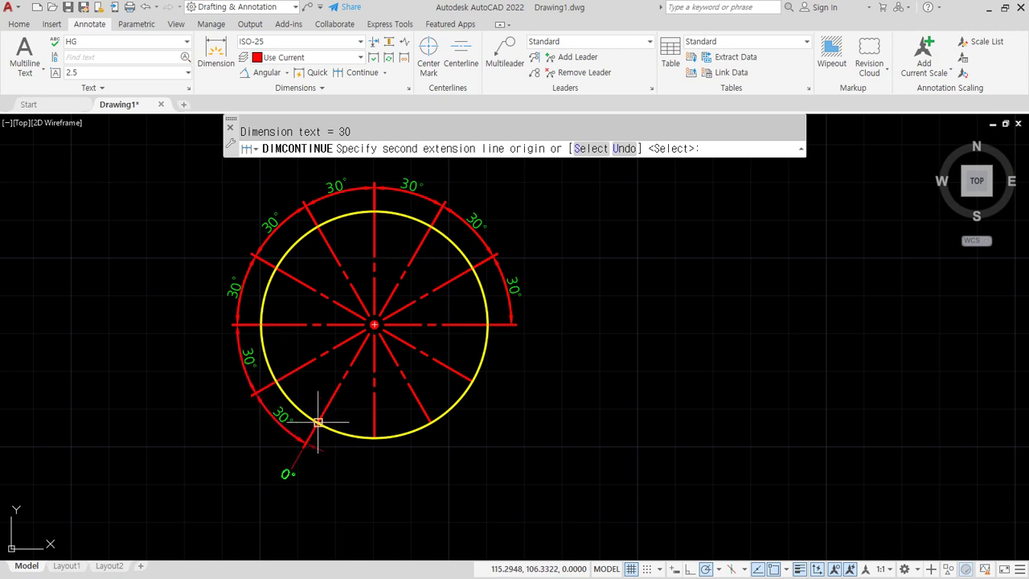
click(375, 438)
click(431, 423)
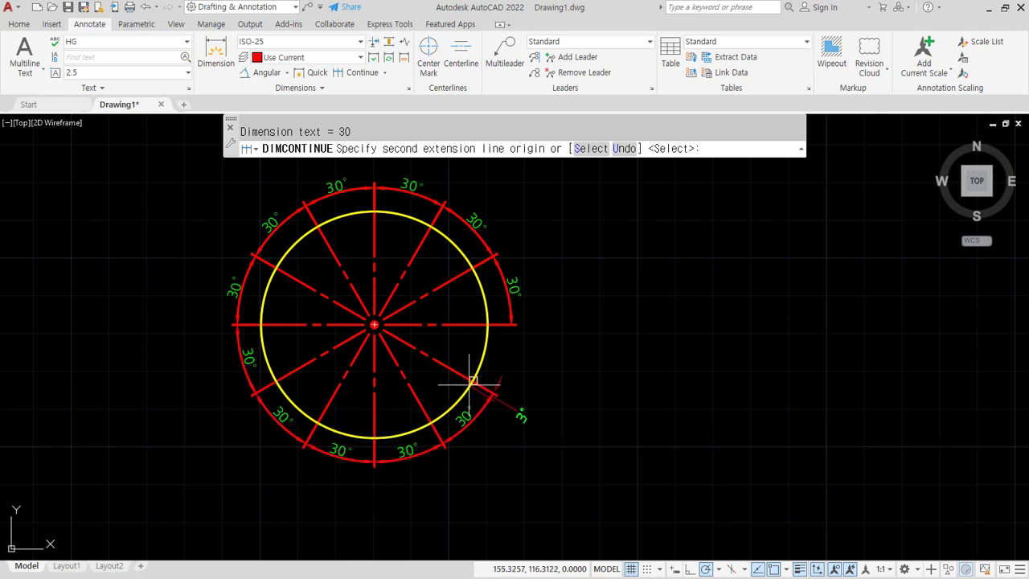
click(492, 325)
key(Escape)
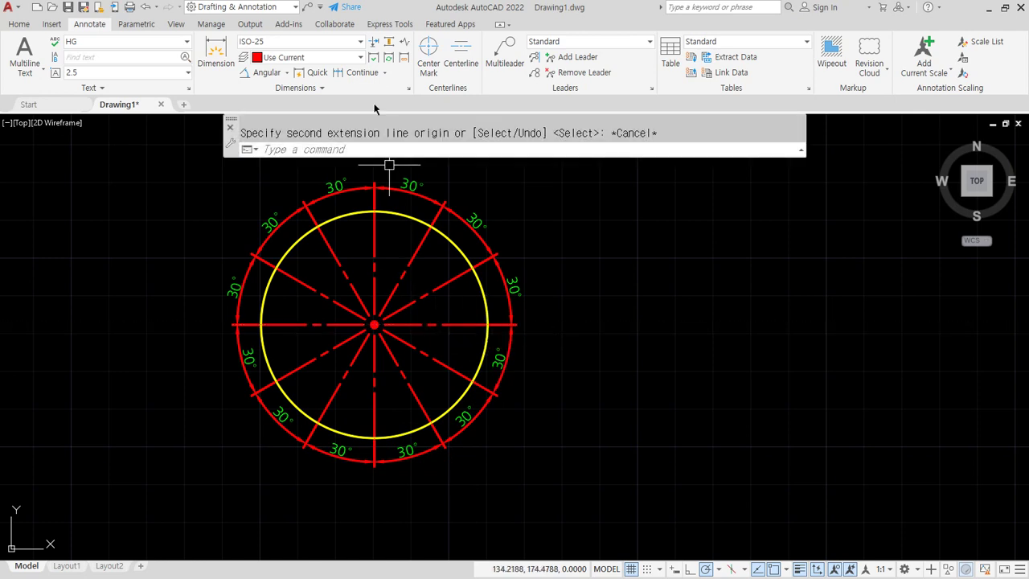
Add a horizontal linear dimension above the circle between the ends of the 120-degree and 60-degree spokes.
click(286, 73)
click(271, 91)
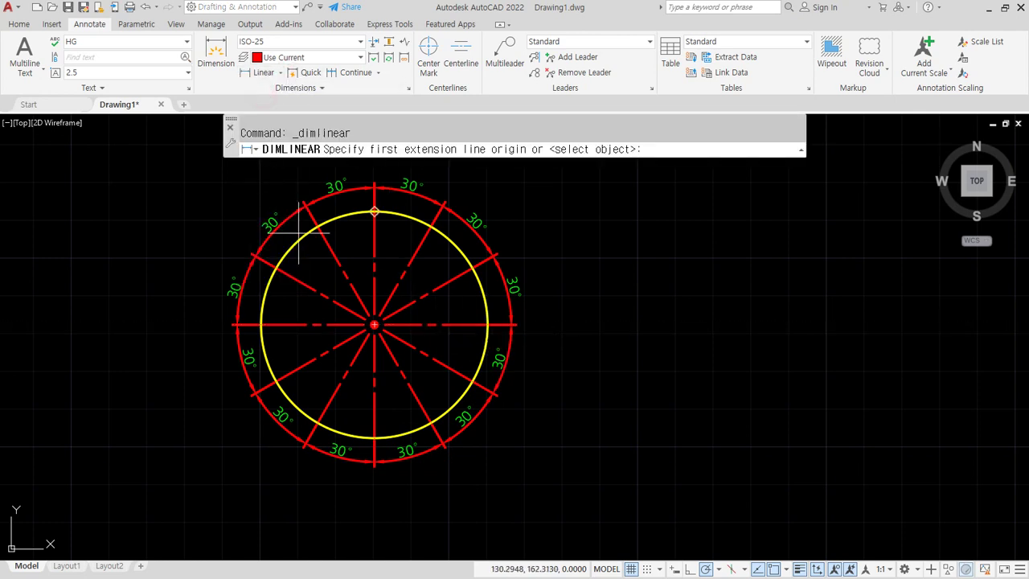
click(318, 227)
click(431, 227)
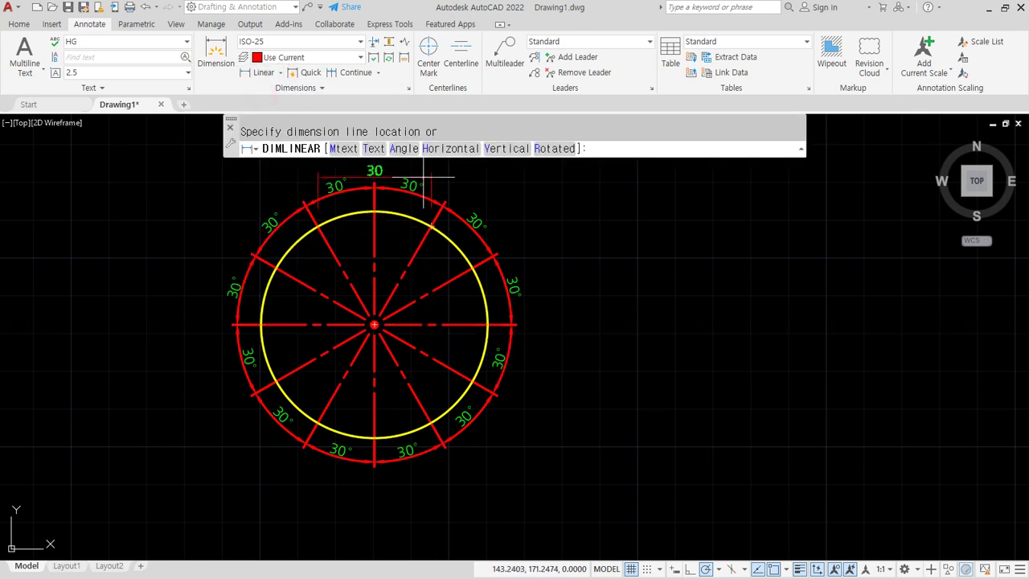
click(386, 173)
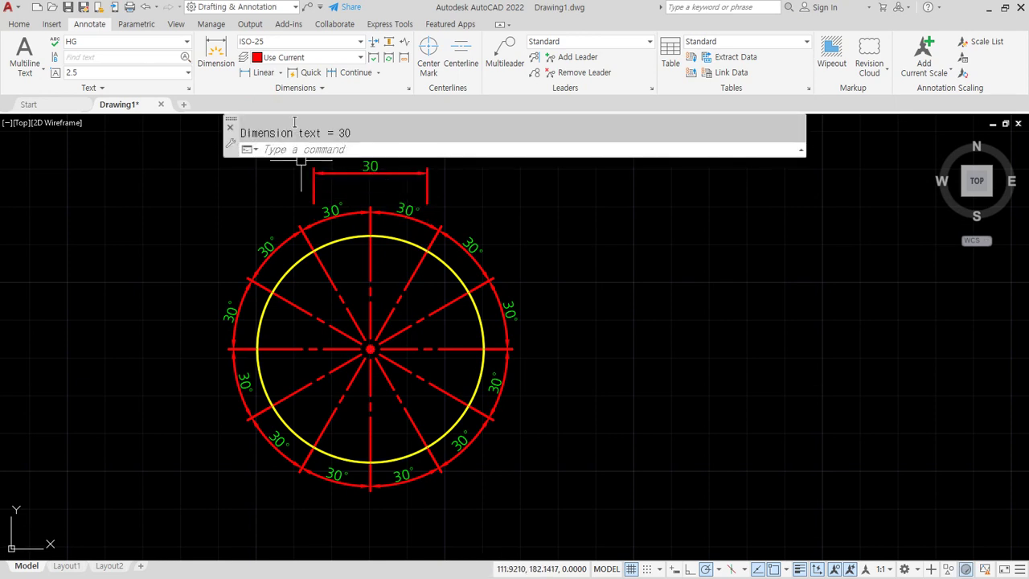
click(264, 73)
click(272, 292)
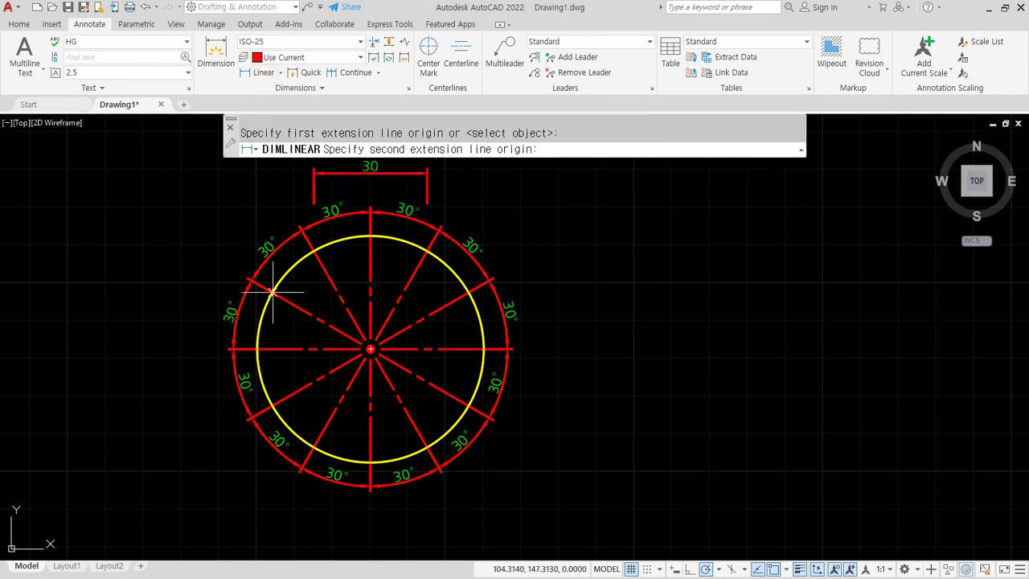
click(272, 404)
key(Escape)
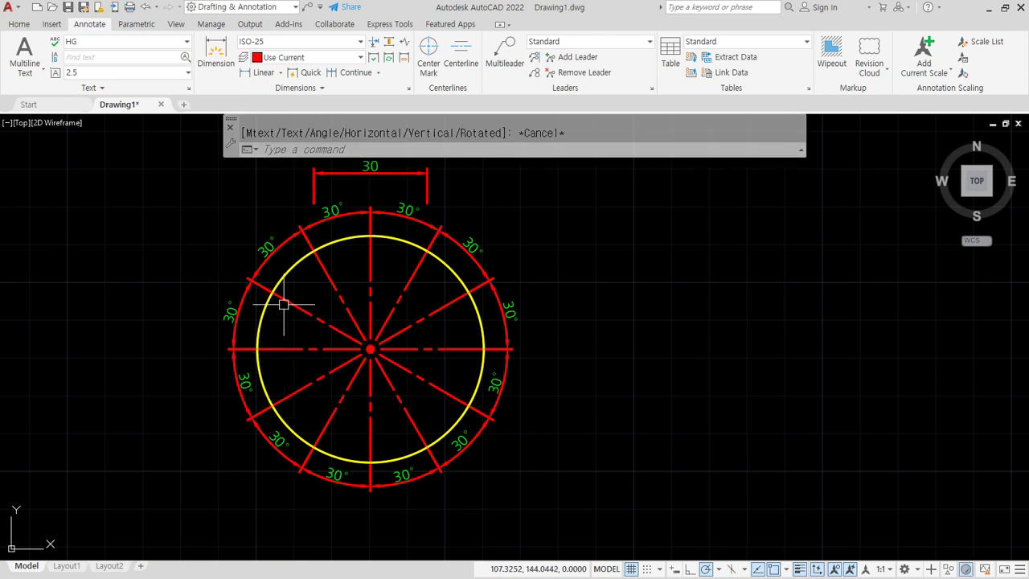
Add a vertical linear dimension left of the circle, spanning the heights of the 150-degree and 210-degree spoke ends.
key(space)
click(245, 292)
click(245, 405)
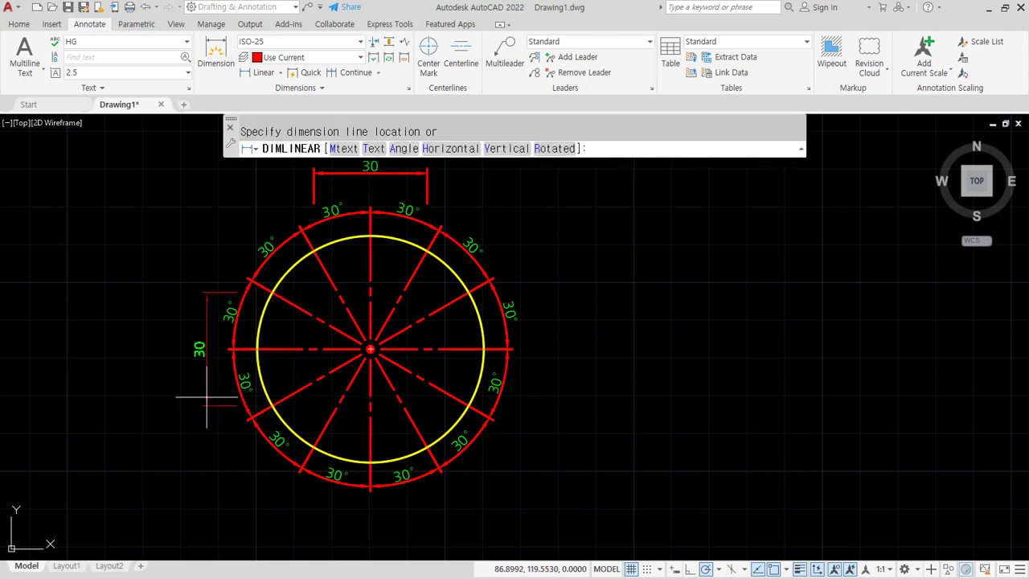
click(205, 399)
Add a horizontal linear dimension below the circle between the points where the 240-degree and 300-degree spokes cross it.
key(space)
click(314, 447)
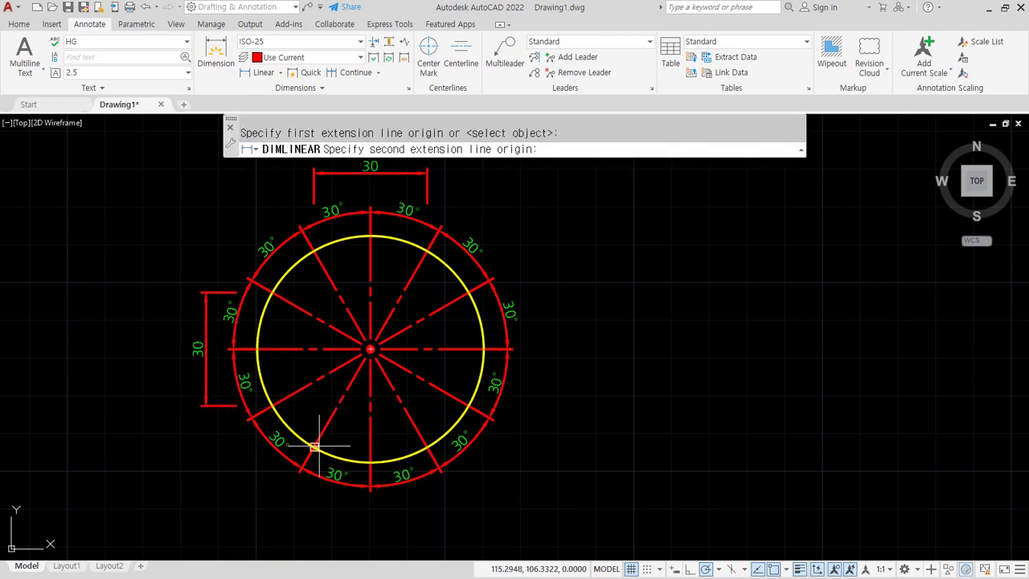
click(427, 447)
click(402, 522)
Add a vertical linear dimension to the right of the circle between the points where the 330-degree and 30-degree spokes cross it.
key(space)
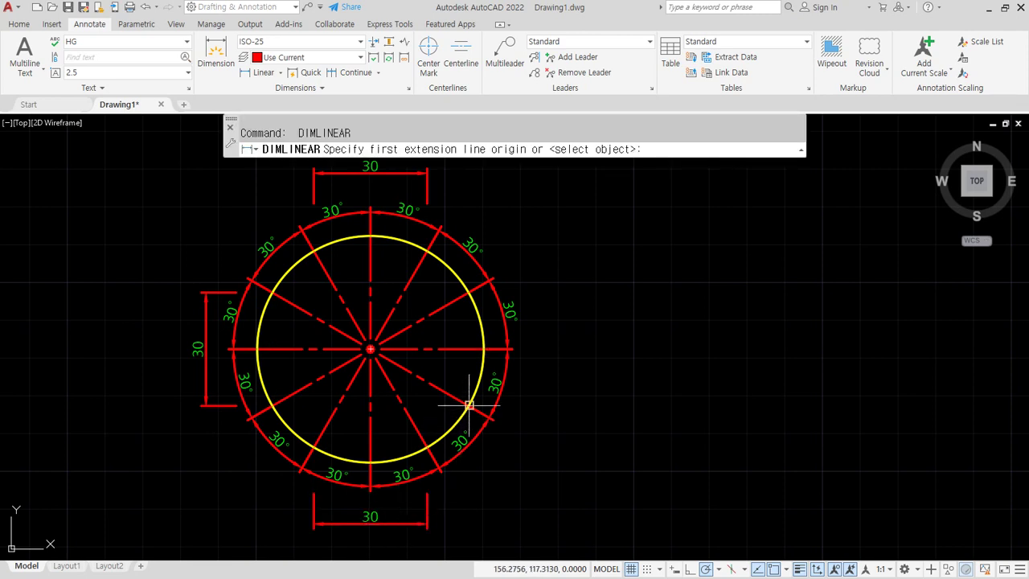
click(468, 406)
click(470, 293)
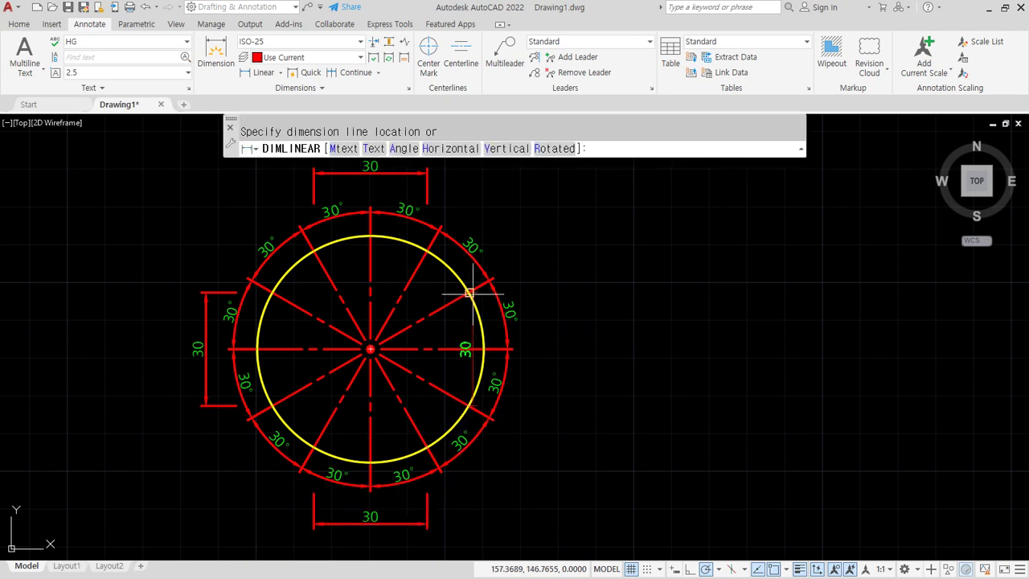
click(553, 321)
key(Escape)
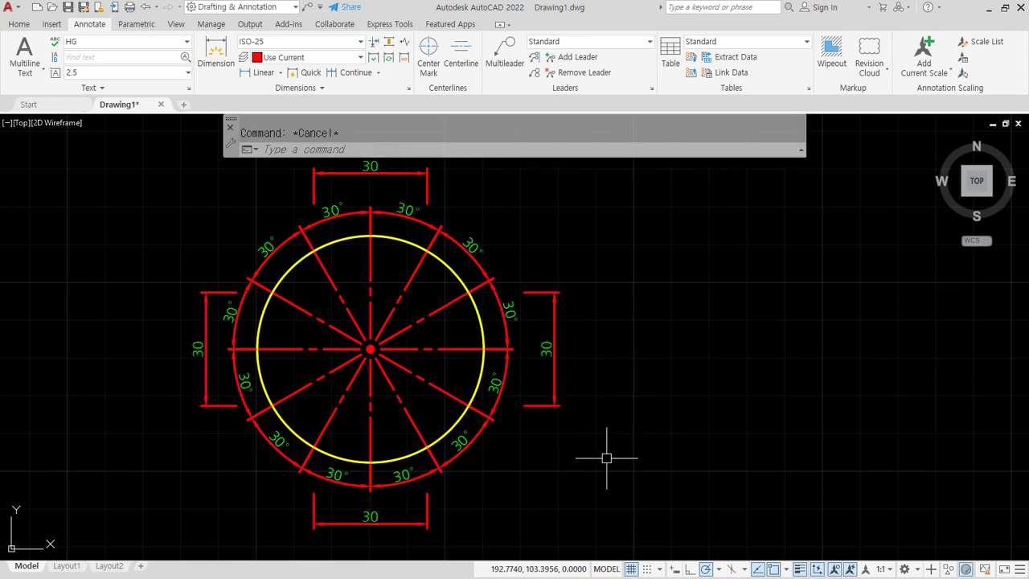
Open the ISO-25 dimension style's text settings for modification and shift the dialog to uncover the drawing.
middle_drag(608, 457, 660, 474)
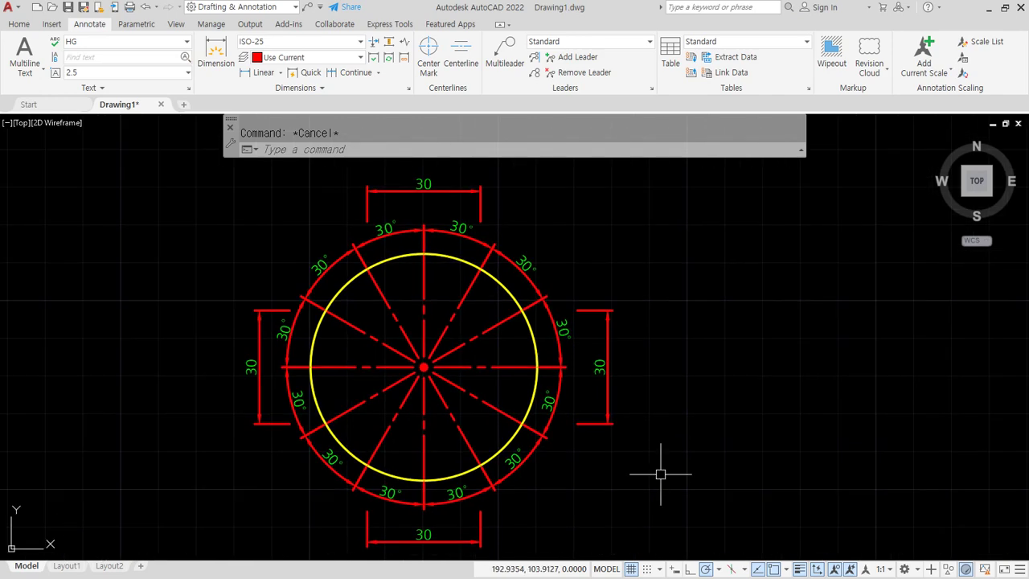
text(d)
key(Return)
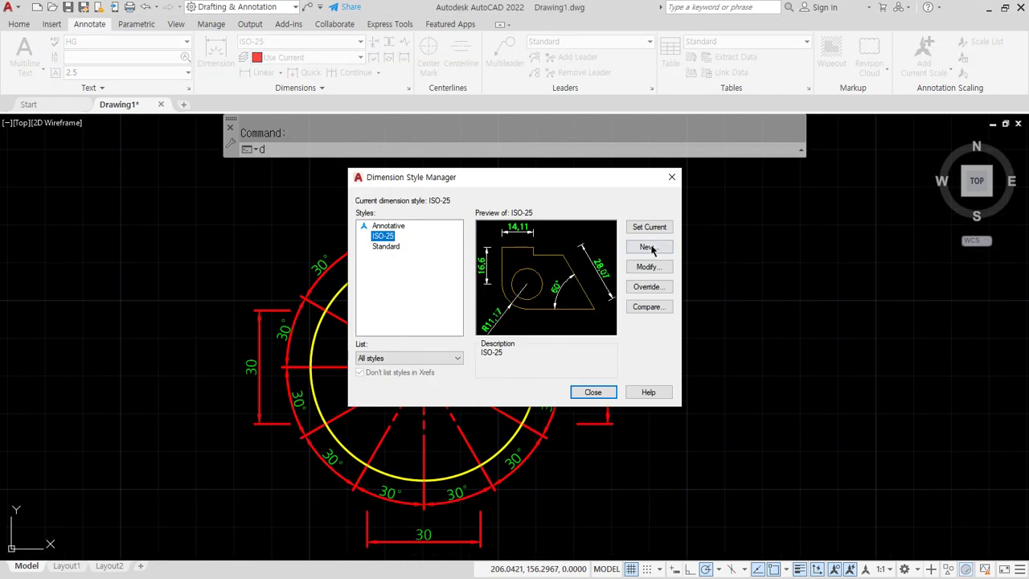
click(649, 267)
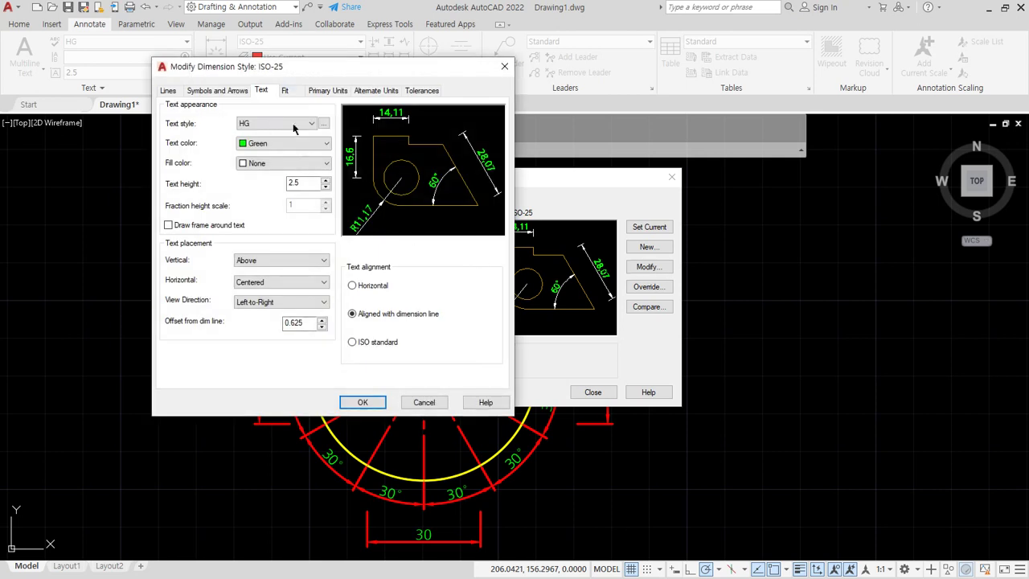
drag(297, 73, 525, 101)
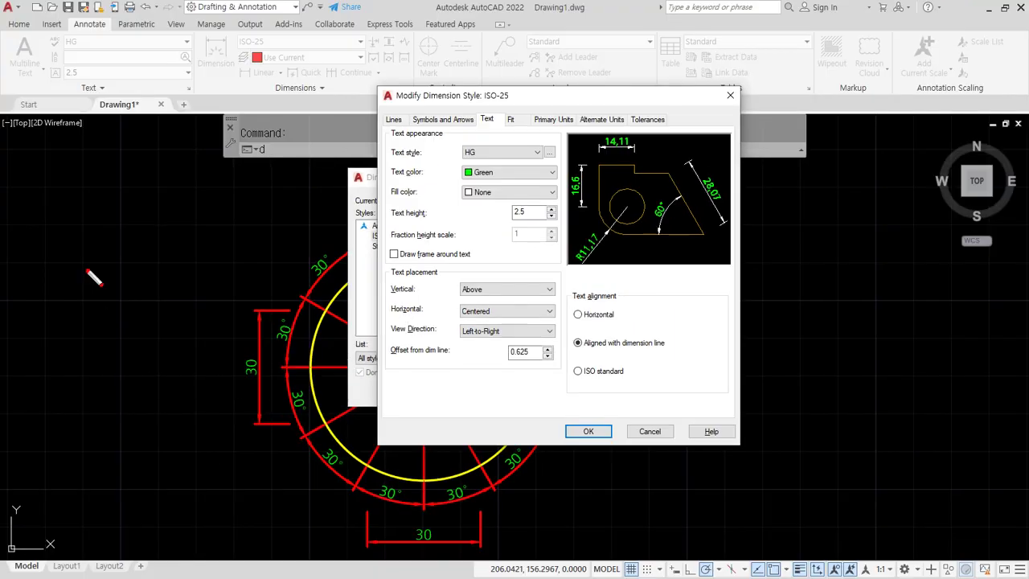
mouse_move(86, 242)
mouse_down()
mouse_move(87, 283)
mouse_move(351, 263)
mouse_move(346, 350)
mouse_up()
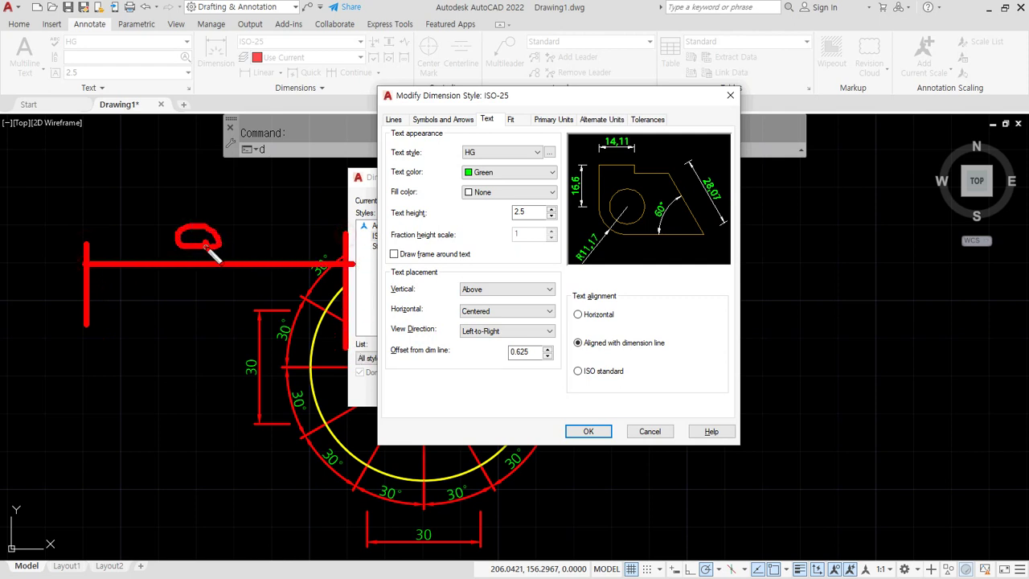
drag(201, 239, 199, 331)
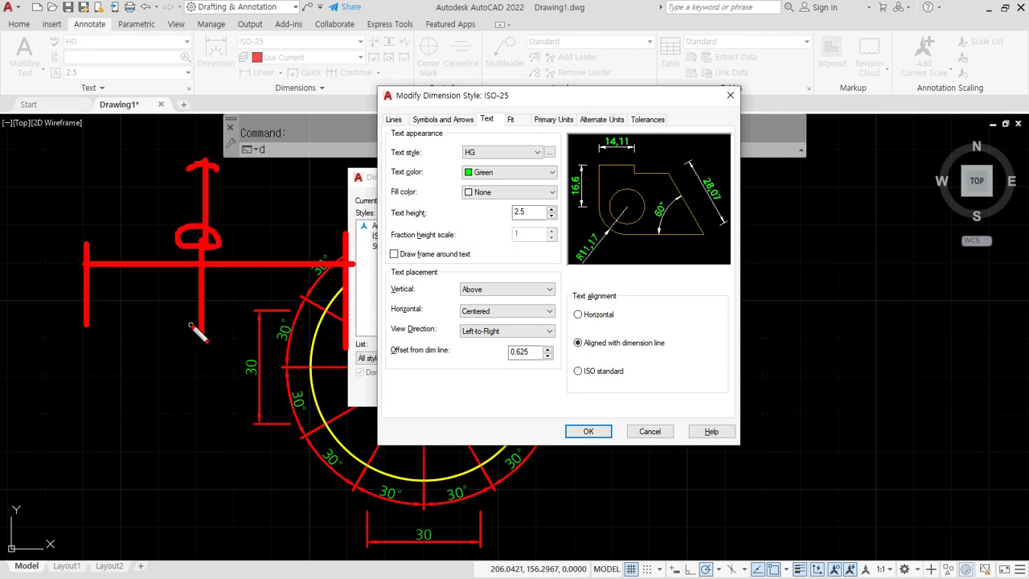
drag(165, 239, 92, 236)
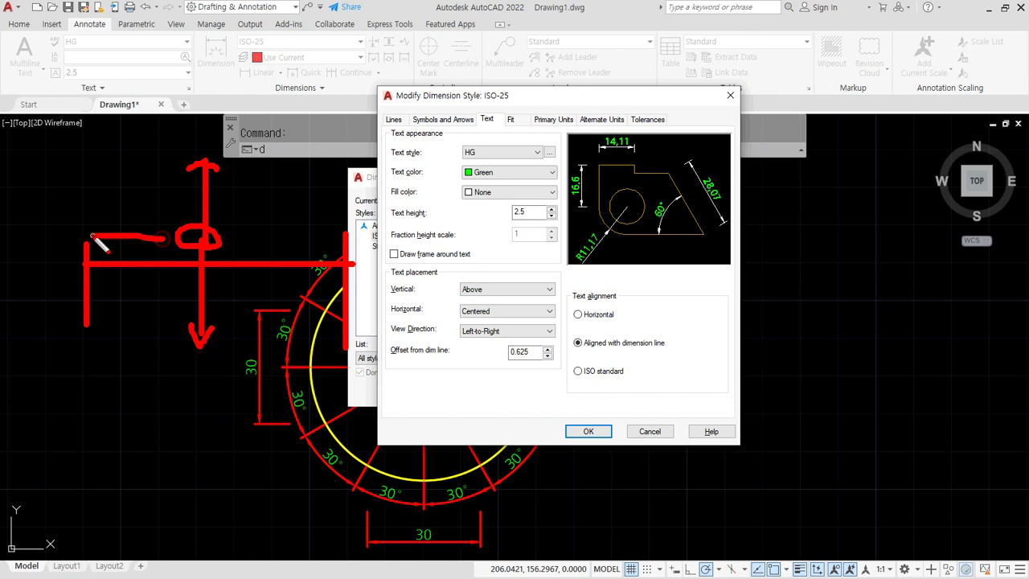
drag(217, 239, 330, 238)
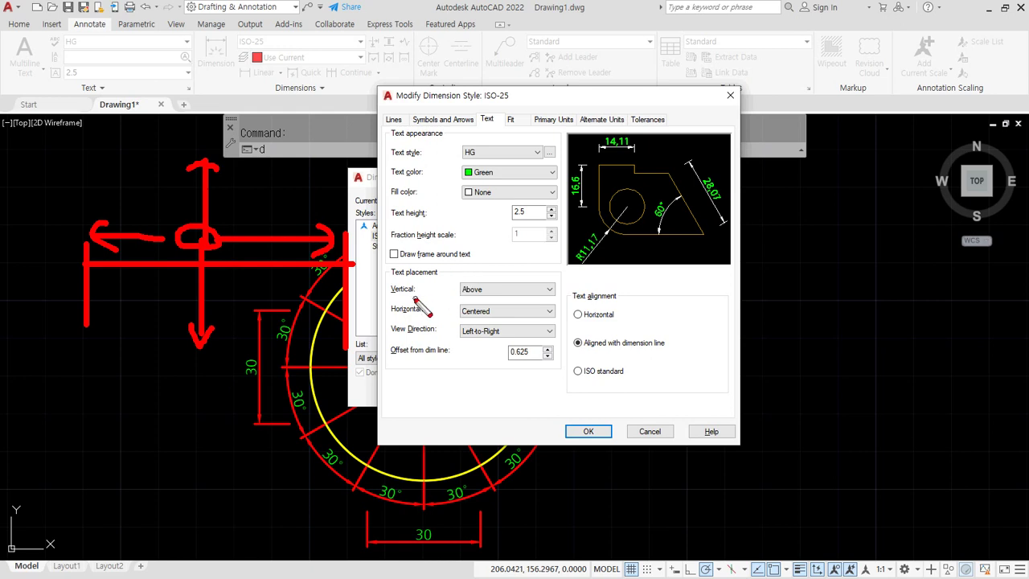
drag(390, 299, 573, 315)
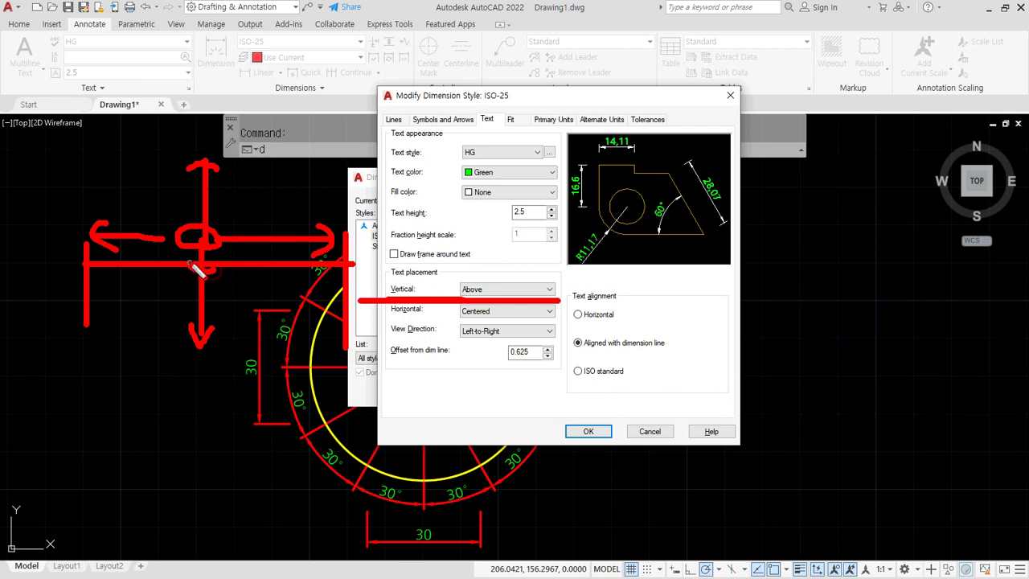
drag(222, 267, 212, 208)
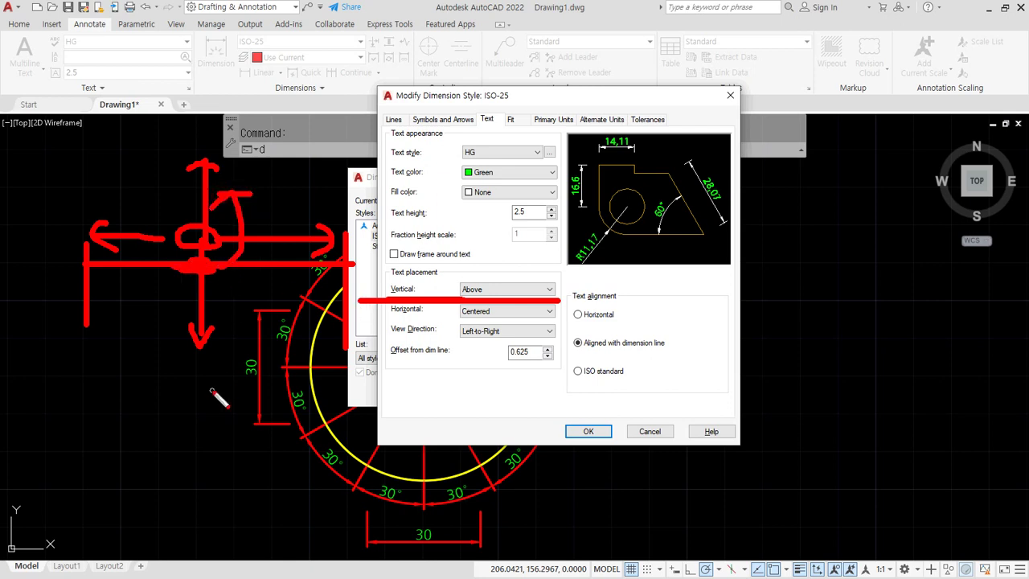
key(Escape)
Set the ISO-25 text's vertical placement to Centered, apply it and check the dimension text above the circle.
click(507, 291)
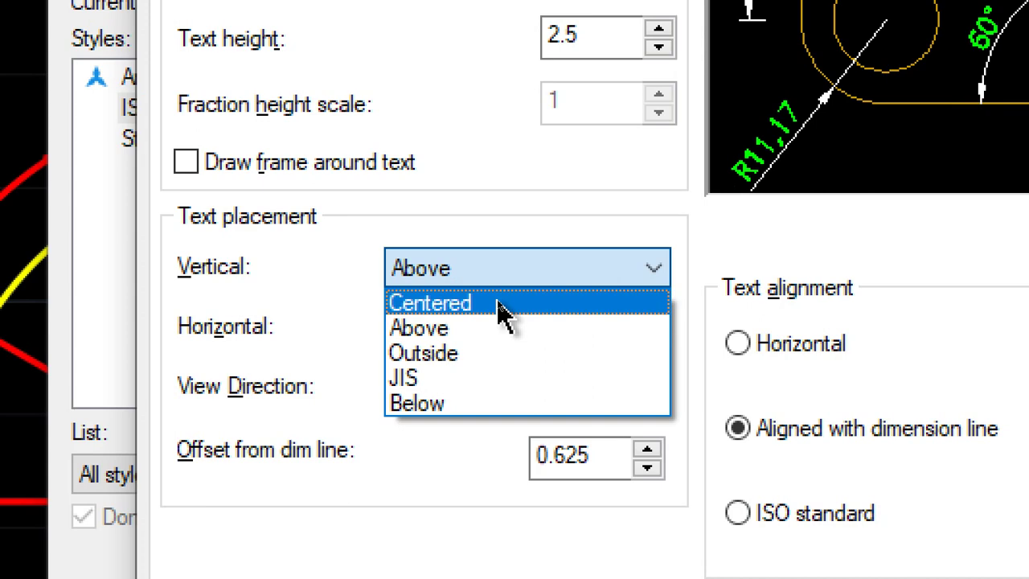
click(498, 303)
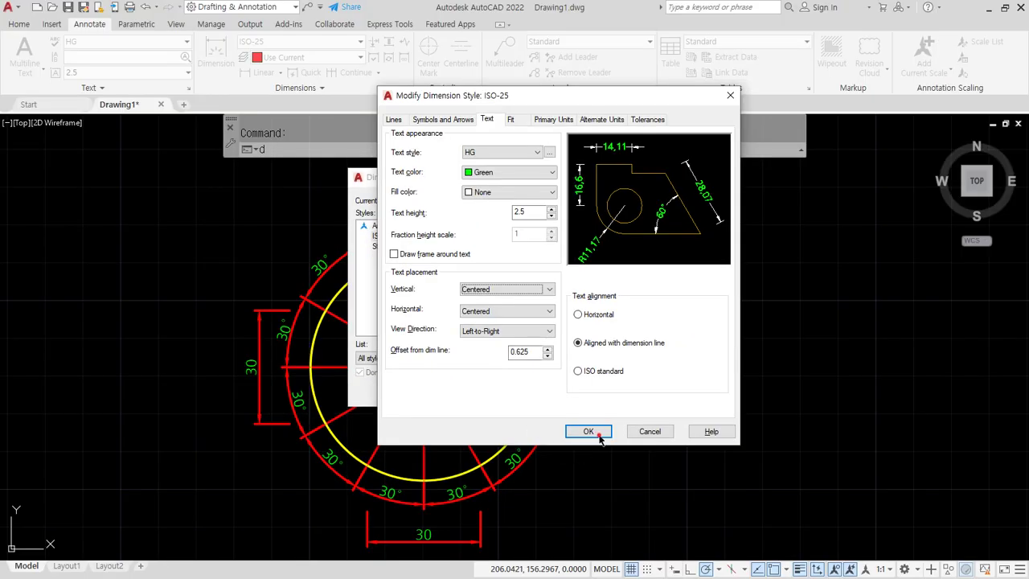
click(588, 432)
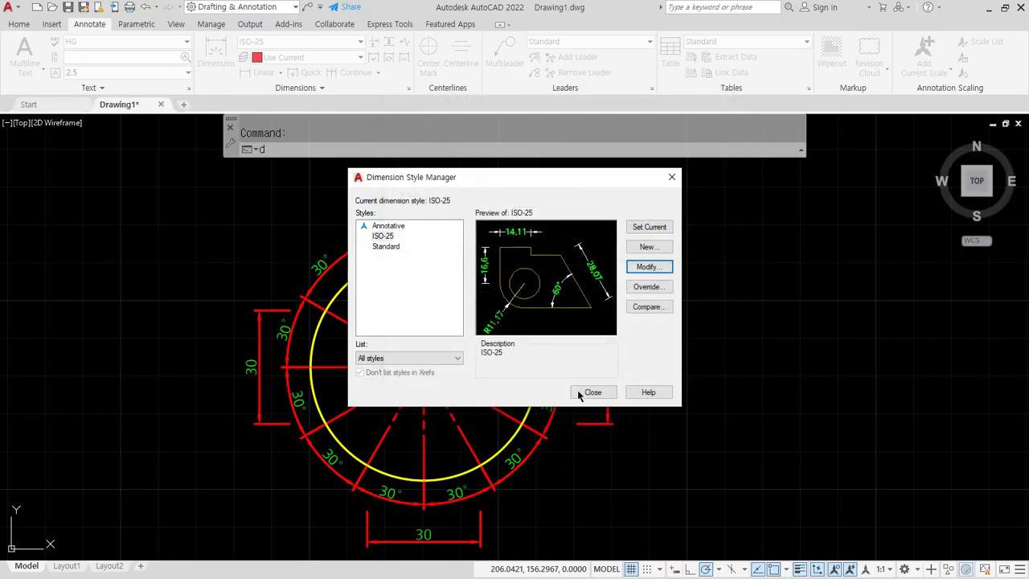
click(594, 393)
scroll(410, 182, up, 4)
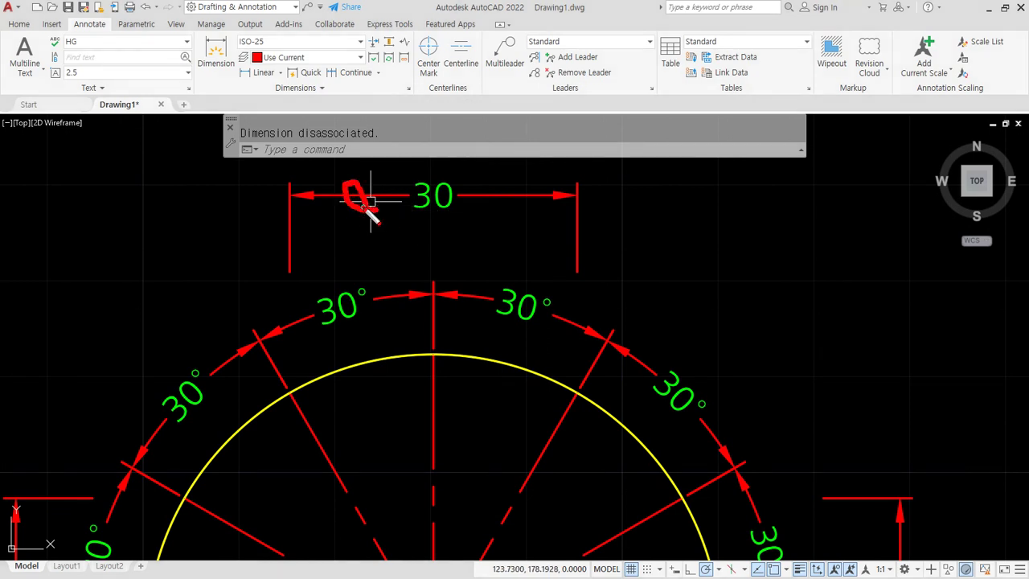
mouse_move(456, 218)
mouse_down()
mouse_move(396, 191)
mouse_move(462, 226)
mouse_up()
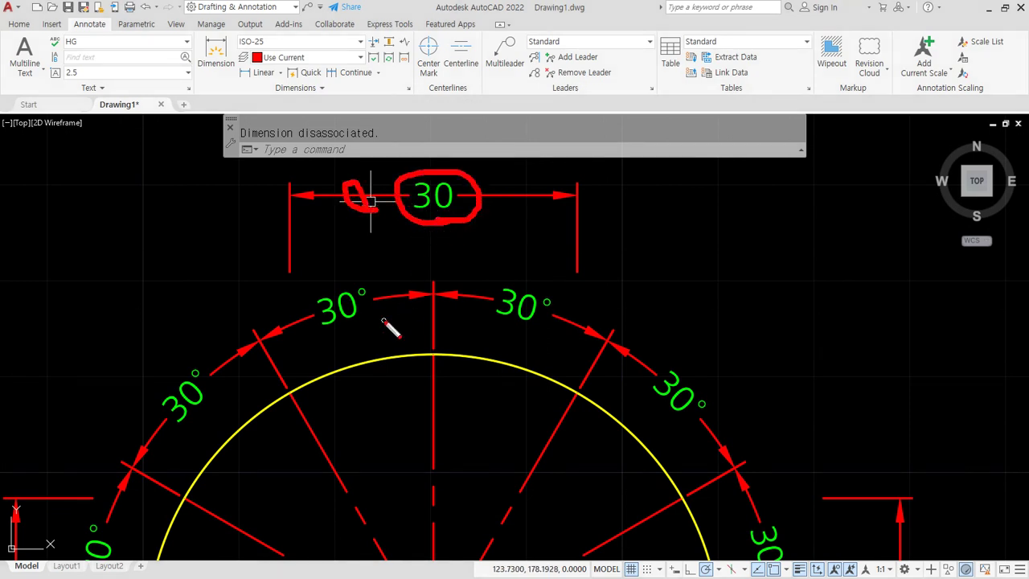
scroll(410, 252, down, 2)
scroll(223, 287, up, 2)
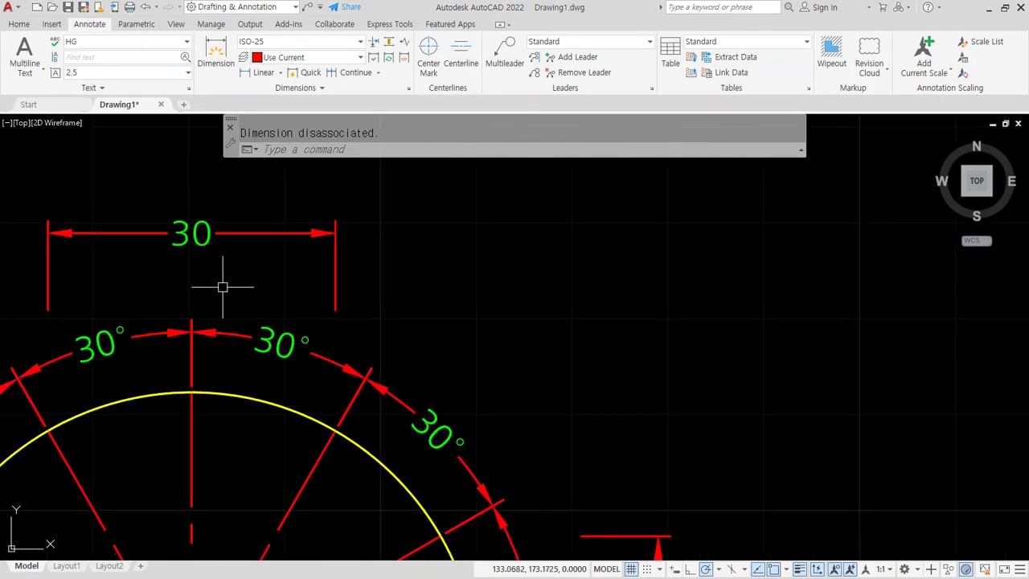
Change the ISO-25 text's vertical placement to Below, apply it and check the dimensions all around the circle.
text(d)
key(Return)
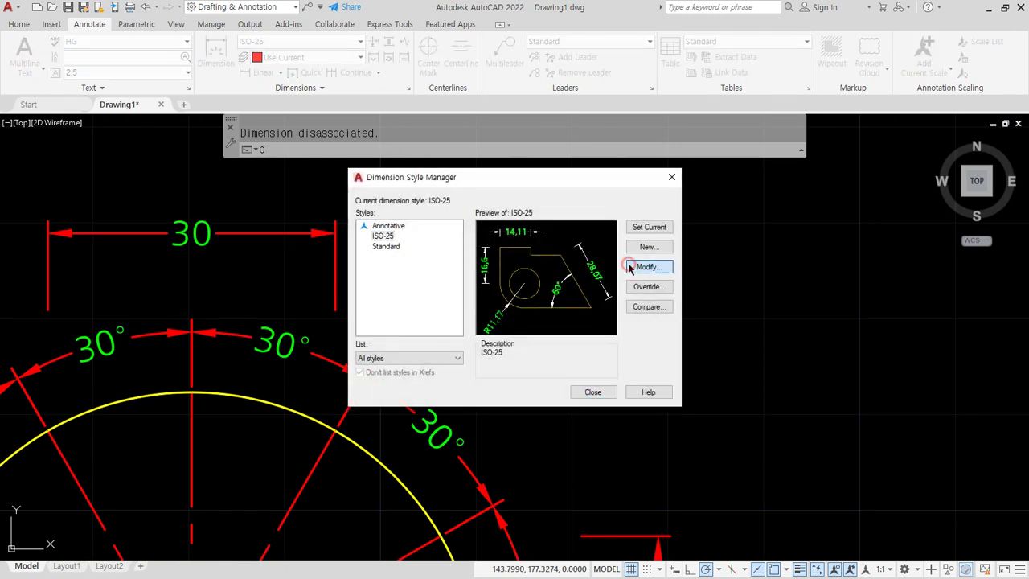
click(648, 266)
click(509, 291)
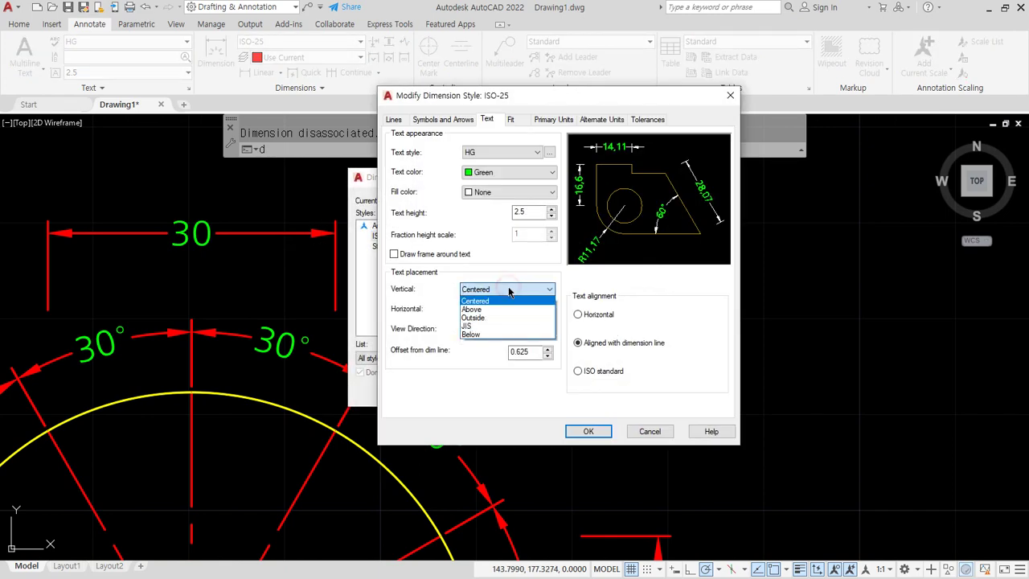
click(489, 335)
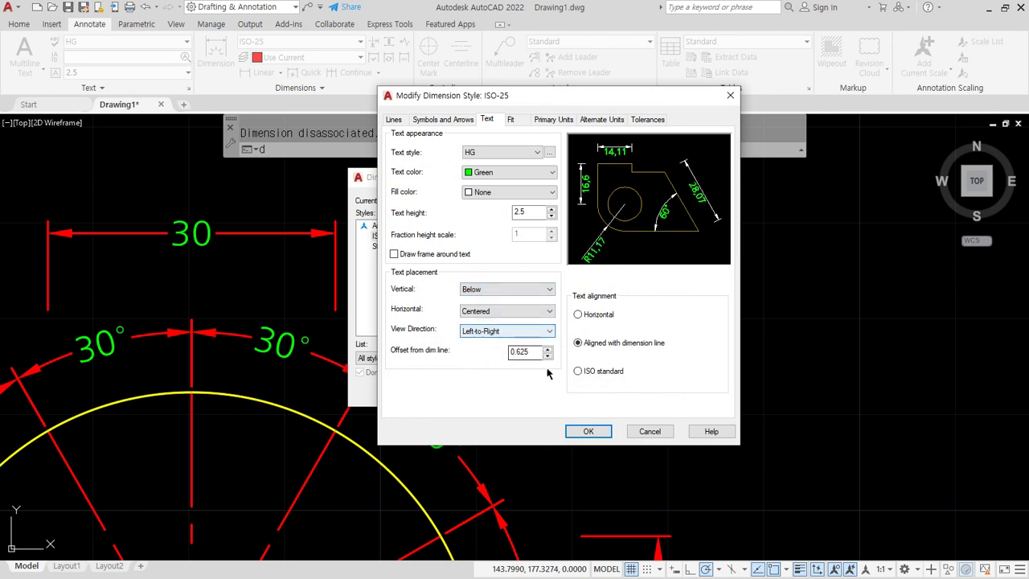
click(590, 431)
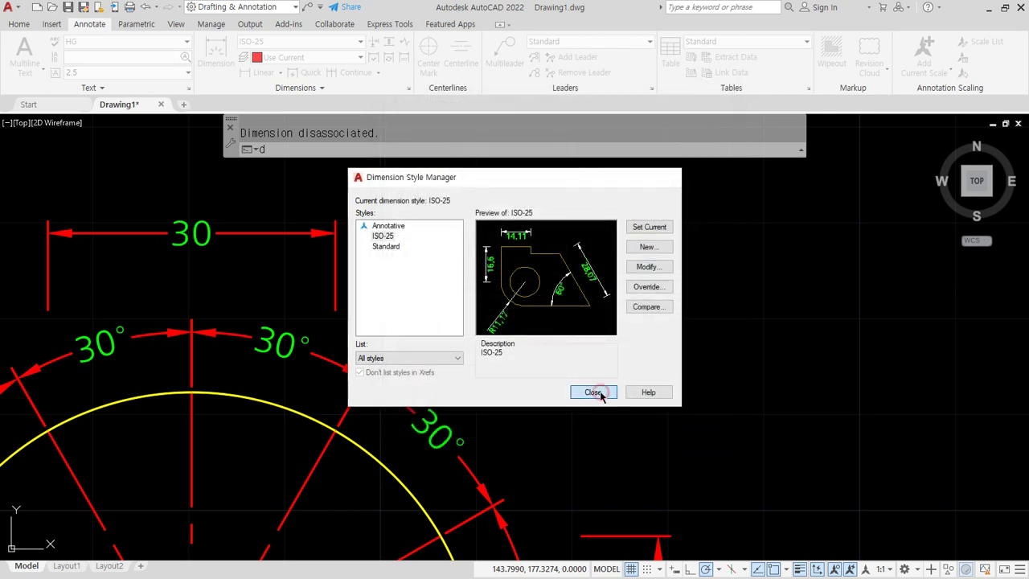
click(596, 391)
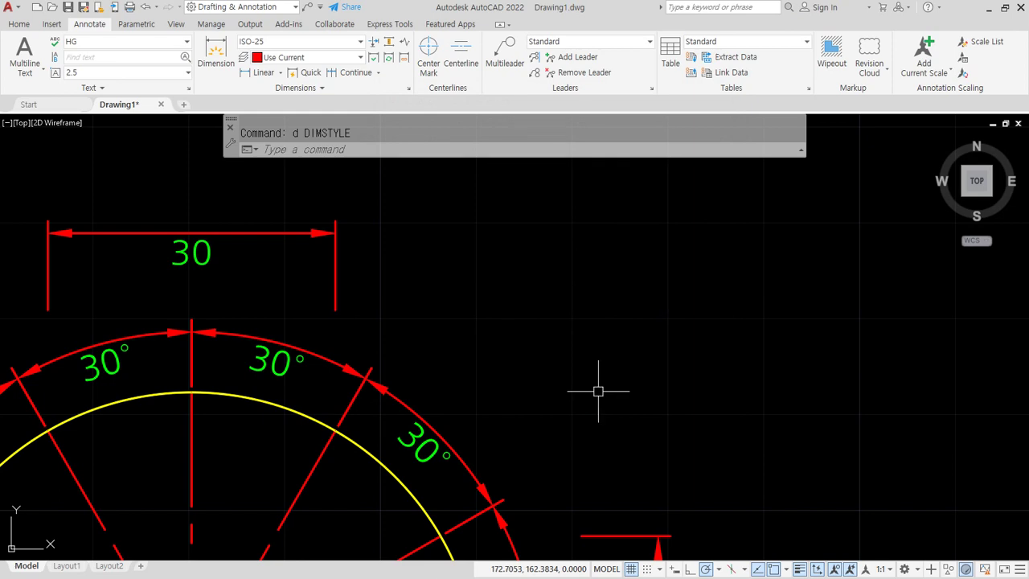
scroll(563, 410, down, 5)
middle_drag(542, 428, 437, 281)
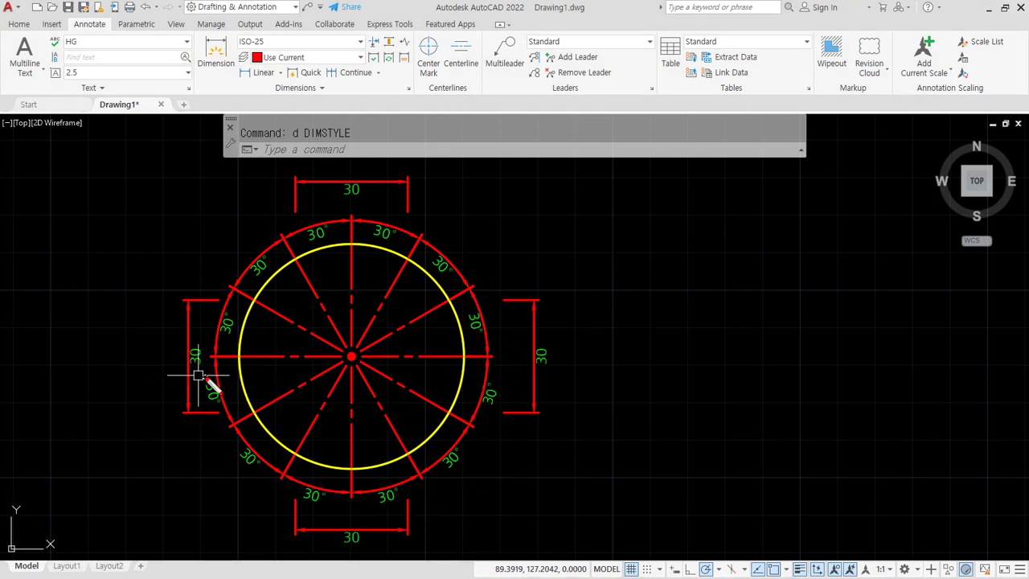
drag(206, 383, 201, 343)
drag(550, 385, 552, 341)
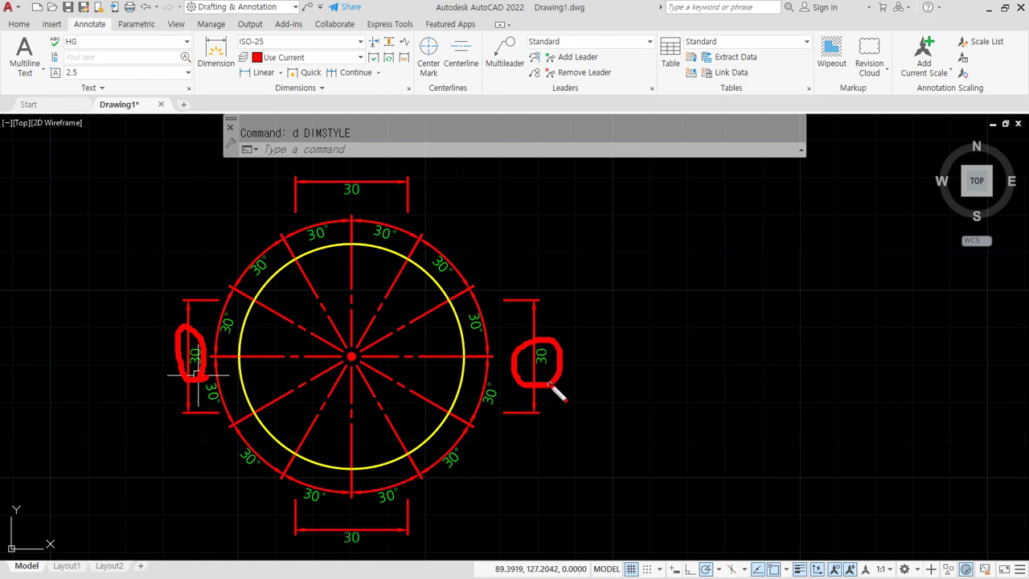
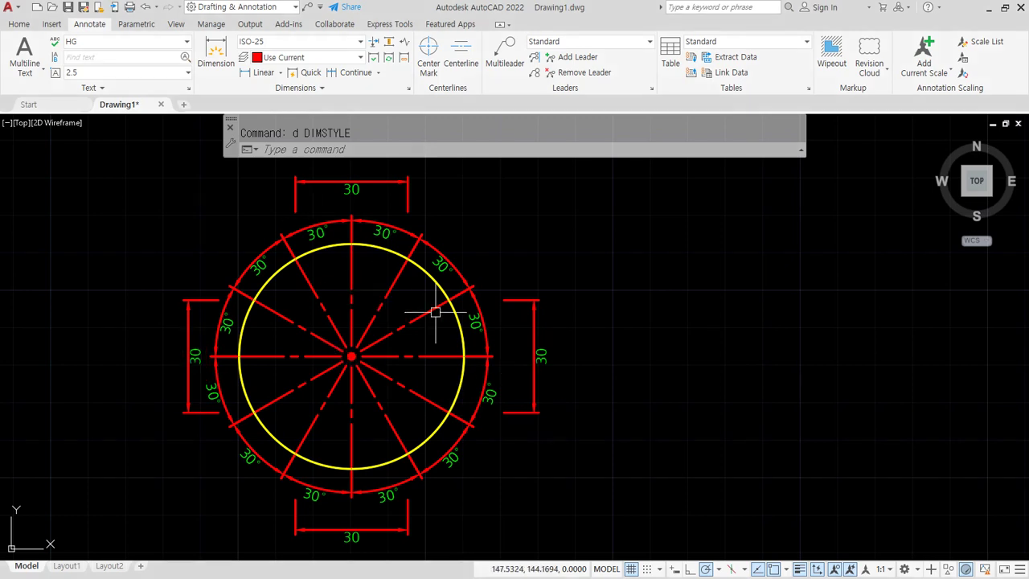
Modify the ISO-25 dimension style so its text has Outside vertical placement, and apply it to the drawing.
middle_drag(586, 283, 561, 282)
text(d)
key(Return)
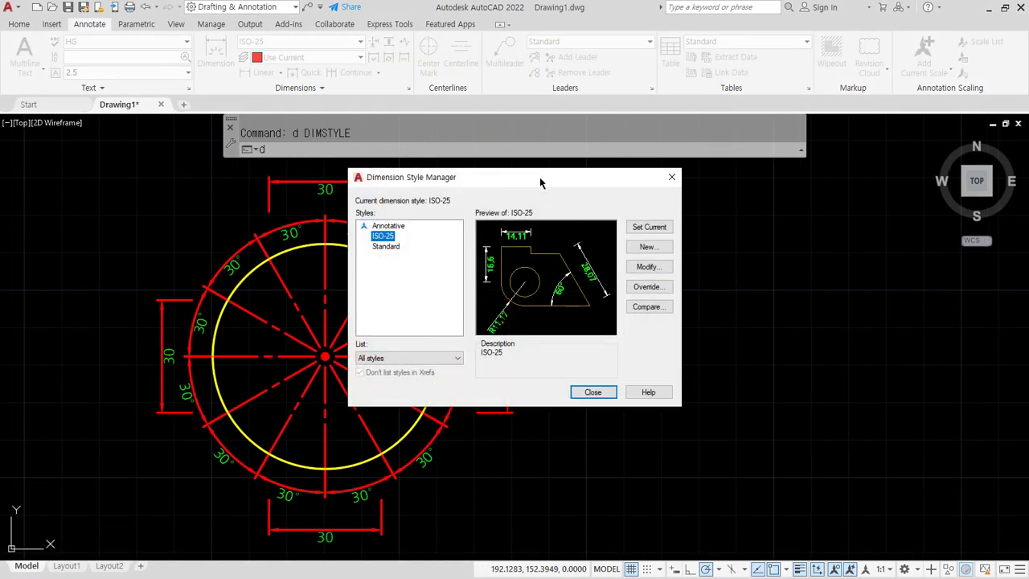
drag(539, 178, 737, 183)
click(846, 272)
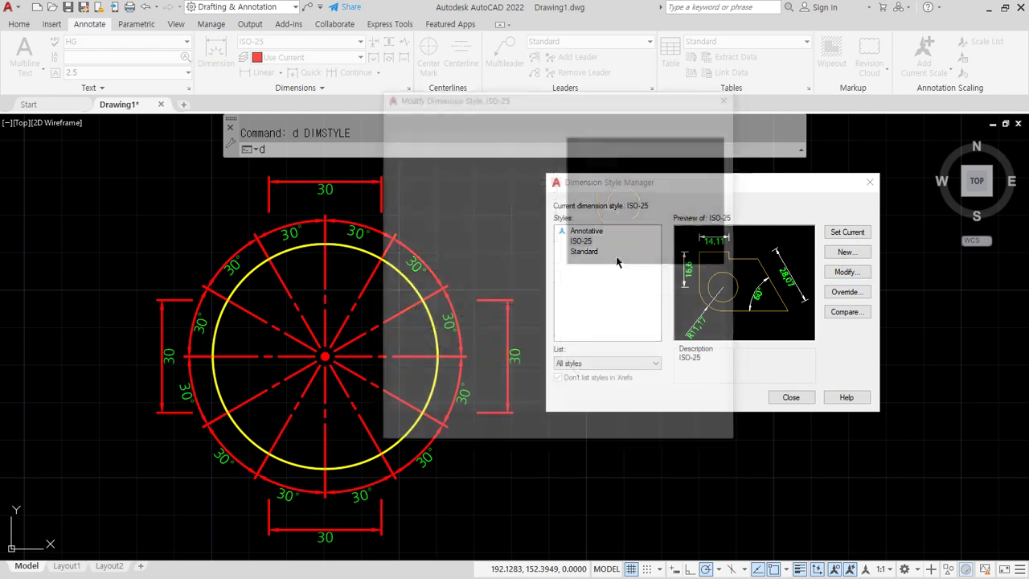
click(527, 289)
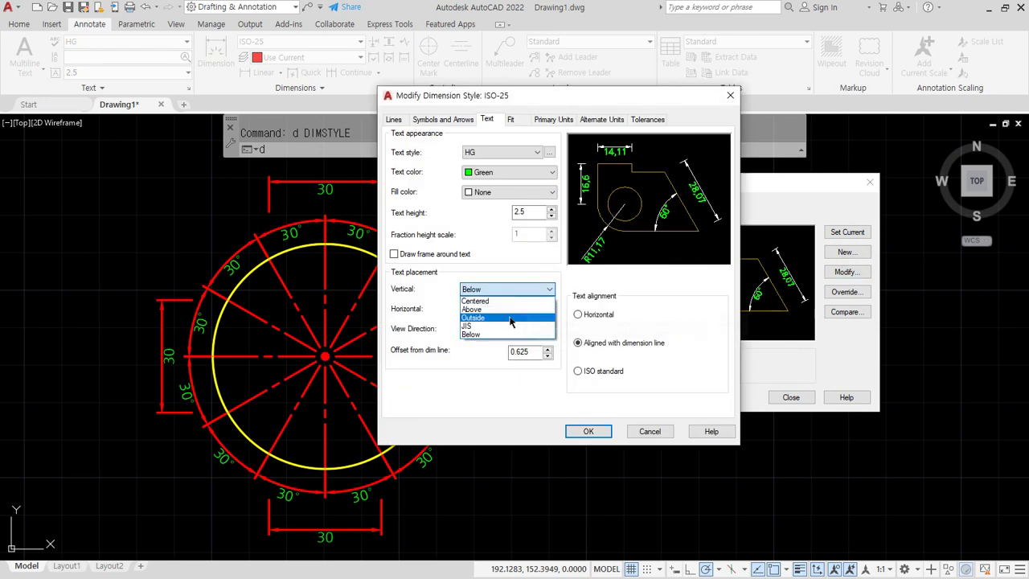
click(510, 319)
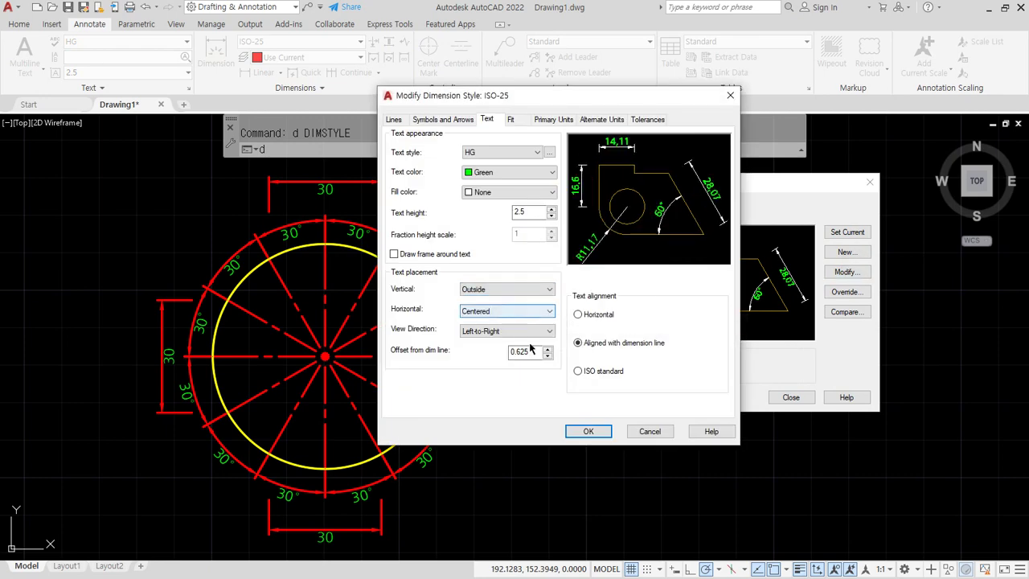
click(589, 431)
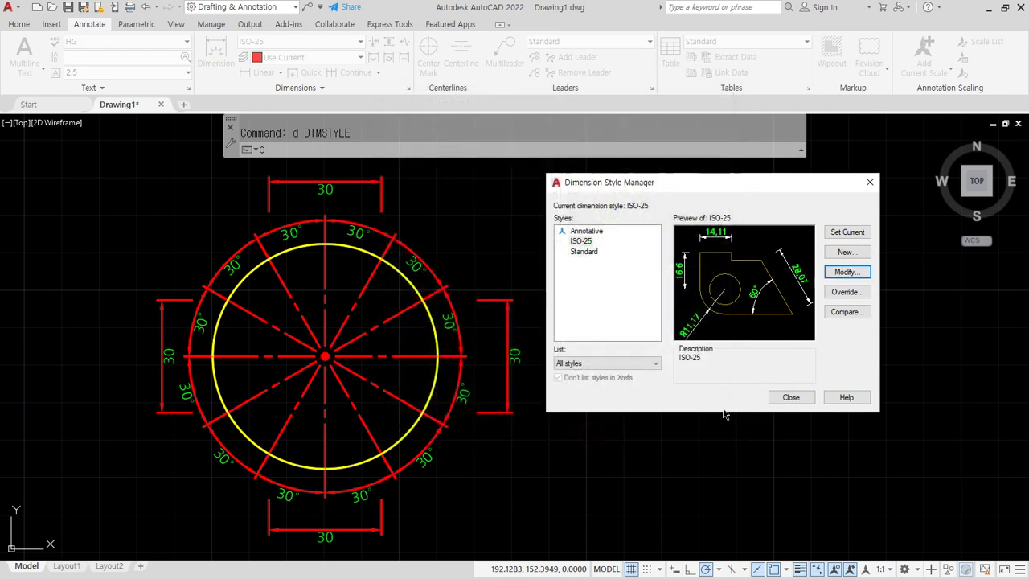
click(791, 398)
mouse_move(189, 351)
mouse_down()
mouse_move(211, 290)
mouse_move(338, 241)
mouse_move(451, 361)
mouse_move(432, 405)
mouse_up()
mouse_move(486, 455)
mouse_down()
mouse_move(480, 475)
mouse_move(317, 554)
mouse_move(190, 448)
mouse_up()
key(Escape)
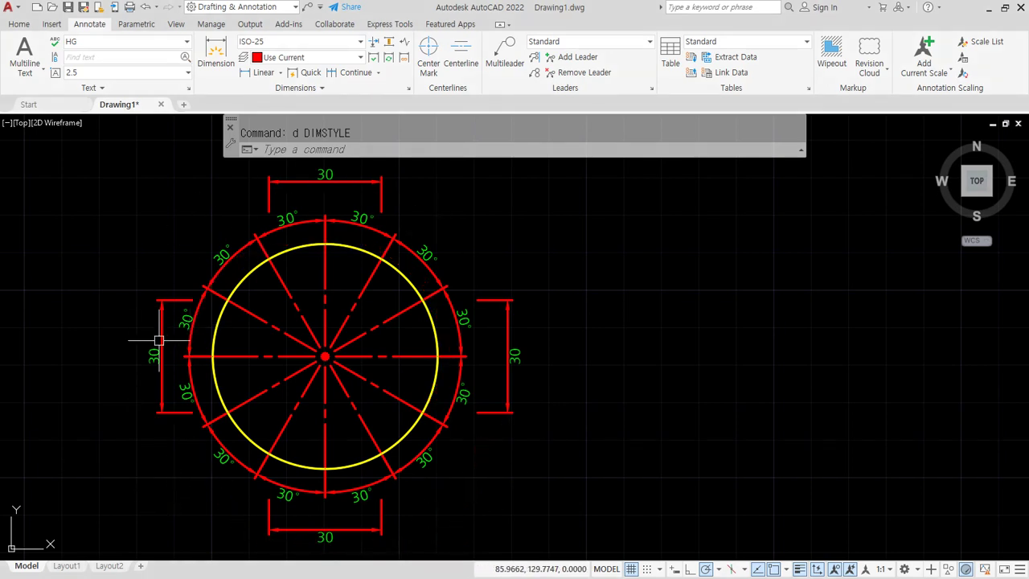
Modify the ISO-25 dimension style so its text has Above vertical placement, and apply it to the drawing.
text(d)
key(Return)
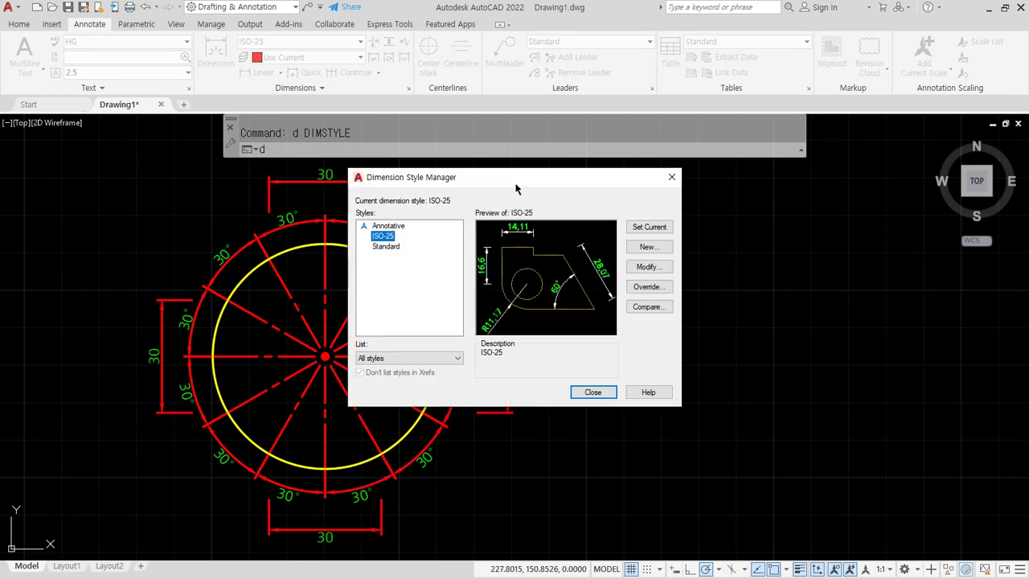
drag(514, 180, 753, 200)
click(878, 283)
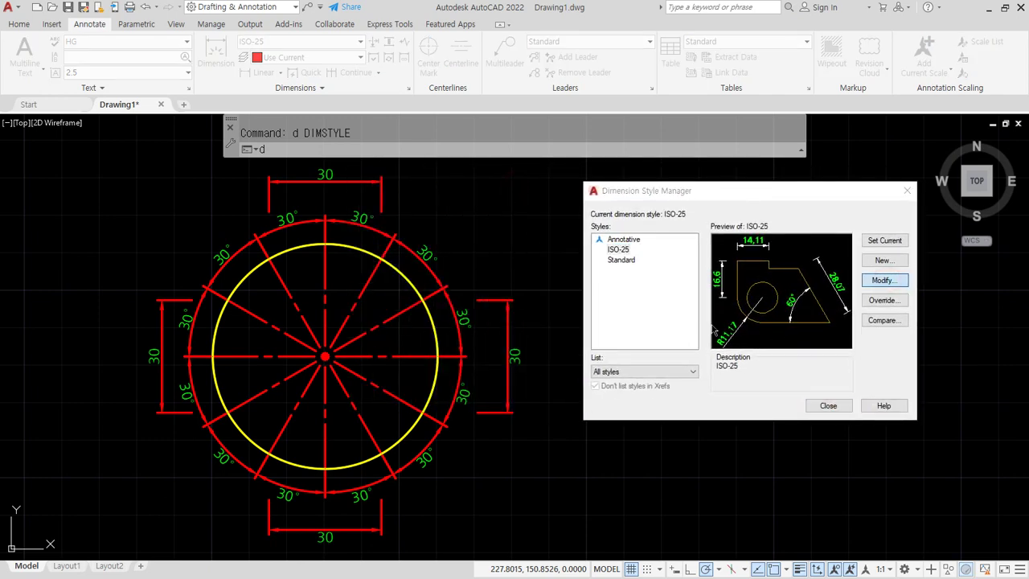
click(544, 290)
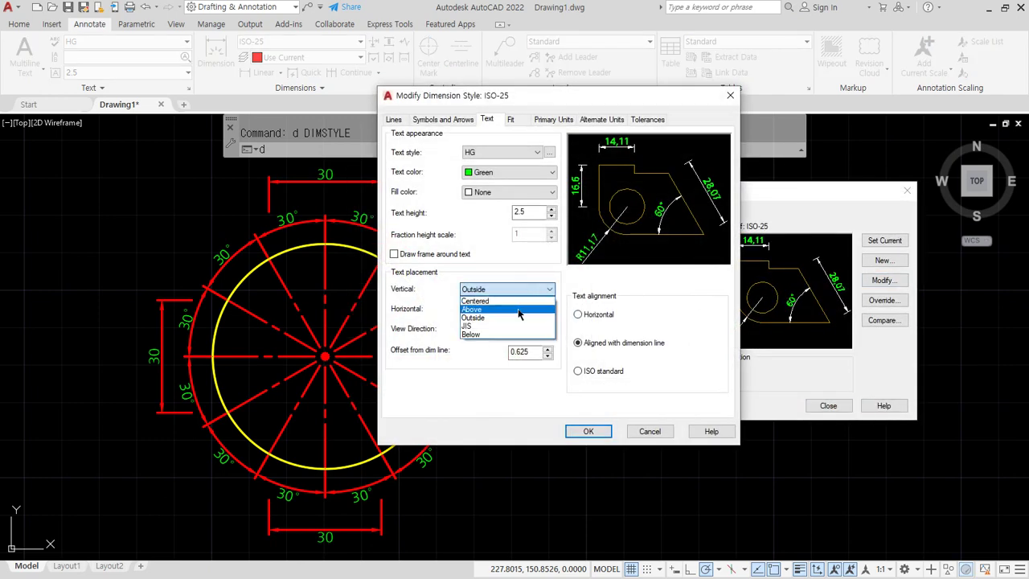
click(521, 309)
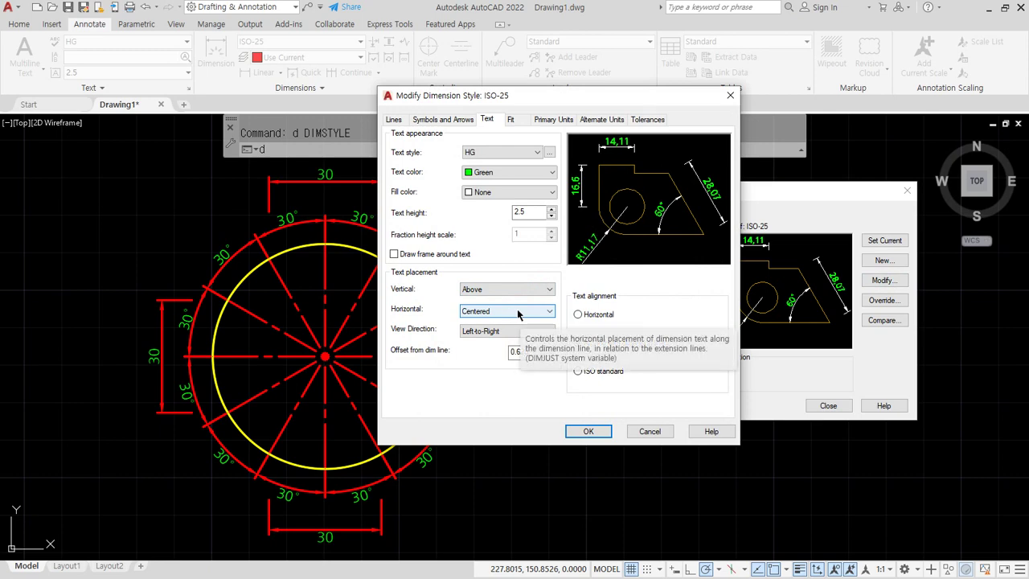
click(588, 431)
click(828, 405)
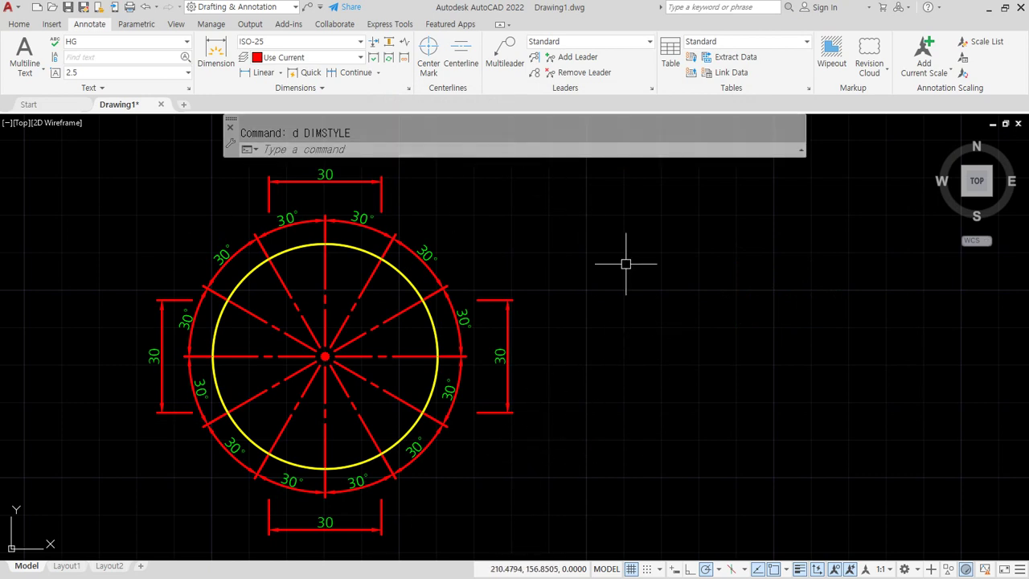
Modify the ISO-25 dimension style so its text has At Ext Line 1 horizontal placement, and apply it to the drawing.
text(d)
key(Return)
drag(499, 185, 723, 192)
click(869, 273)
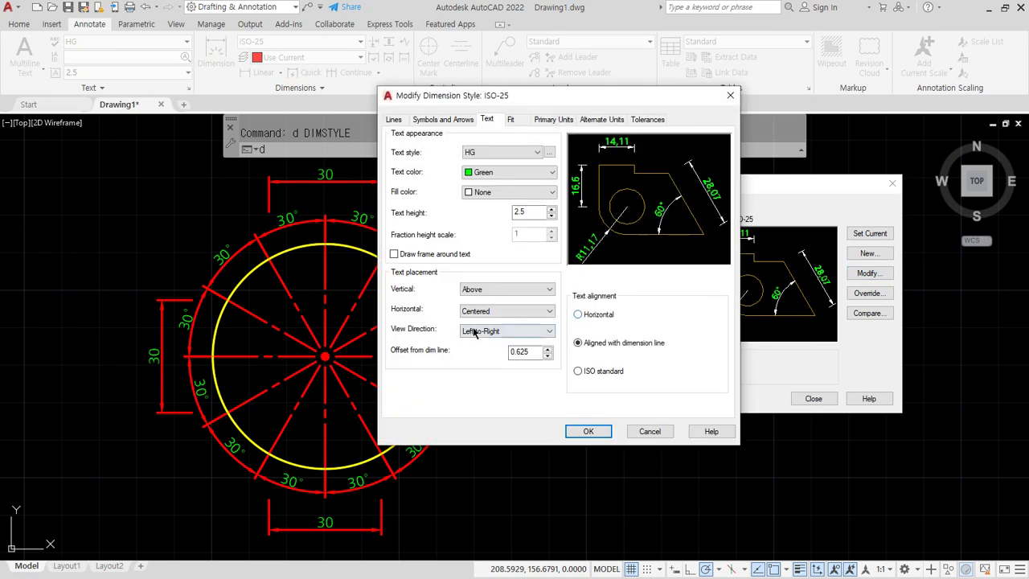
click(522, 318)
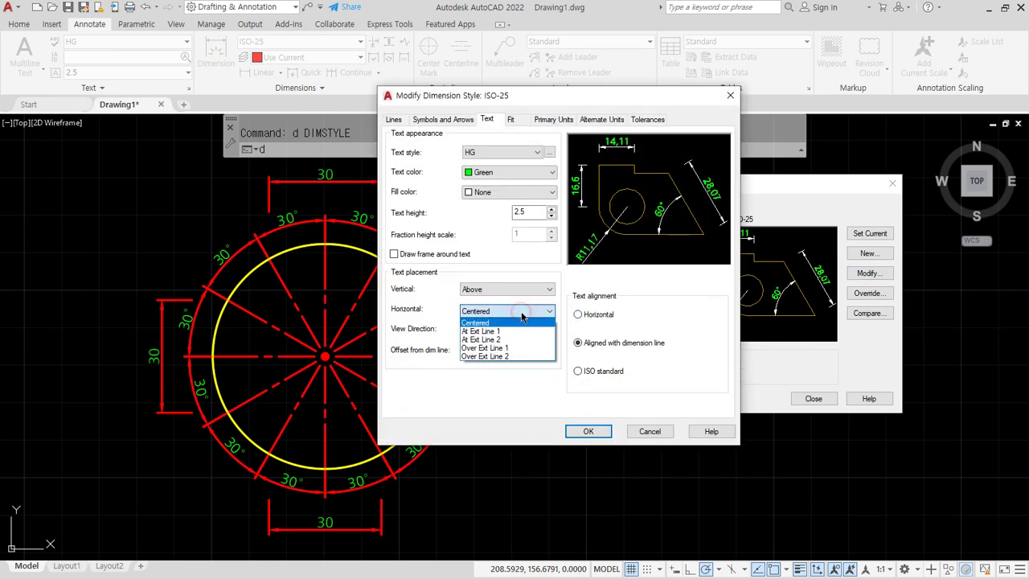
click(481, 332)
click(588, 431)
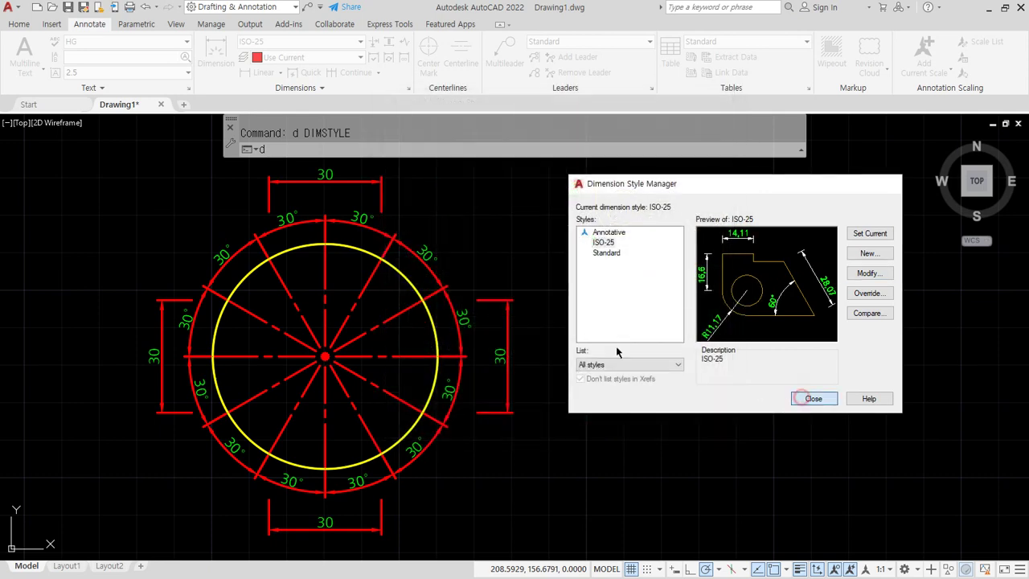
key(Return)
Examine the text position of the linear dimension above the circle relative to its two extension lines.
scroll(283, 188, up, 5)
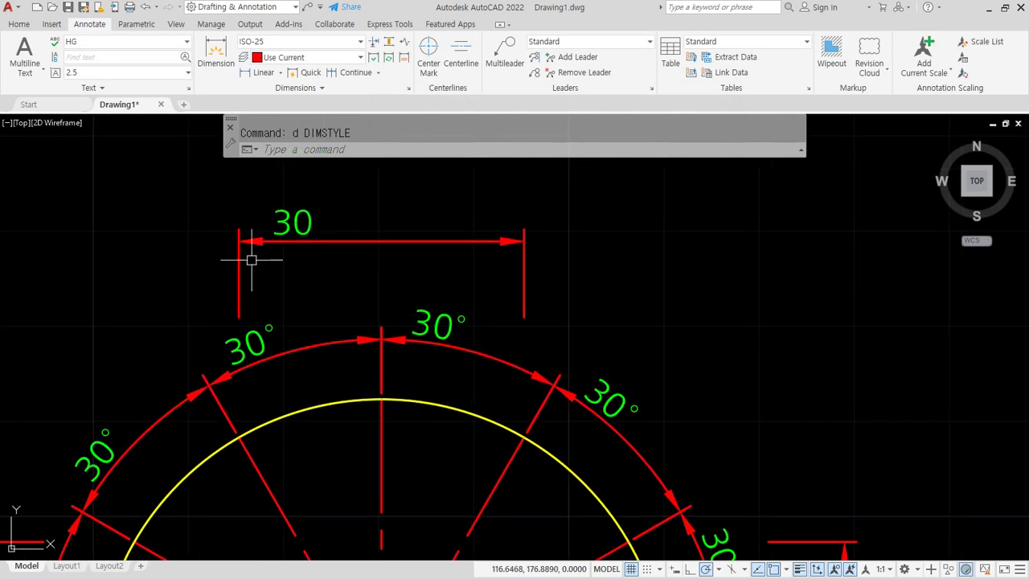
middle_drag(251, 260, 269, 261)
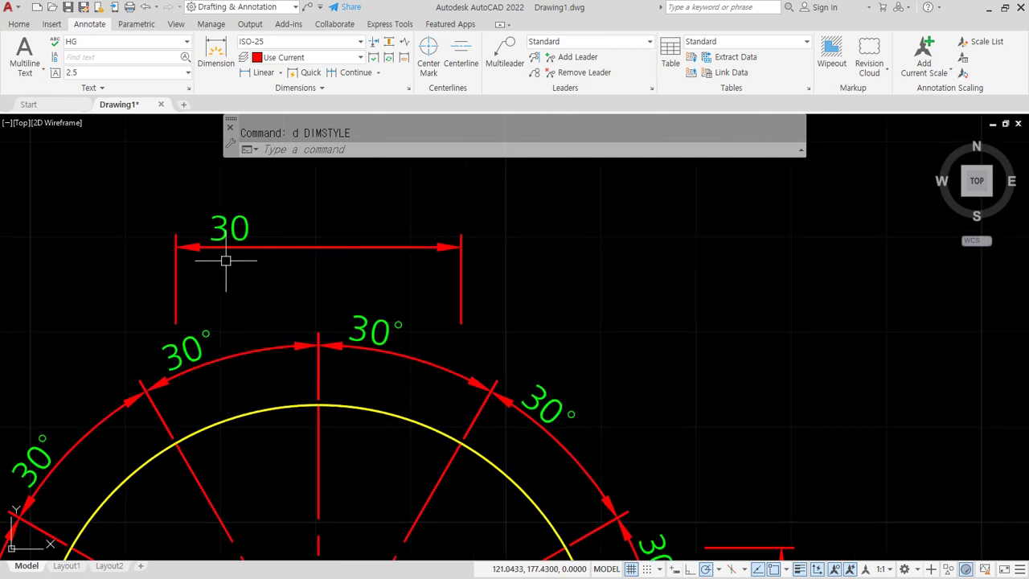
drag(257, 260, 259, 267)
mouse_move(453, 248)
mouse_down()
mouse_move(455, 354)
mouse_move(421, 230)
mouse_move(431, 234)
mouse_up()
drag(179, 142, 178, 389)
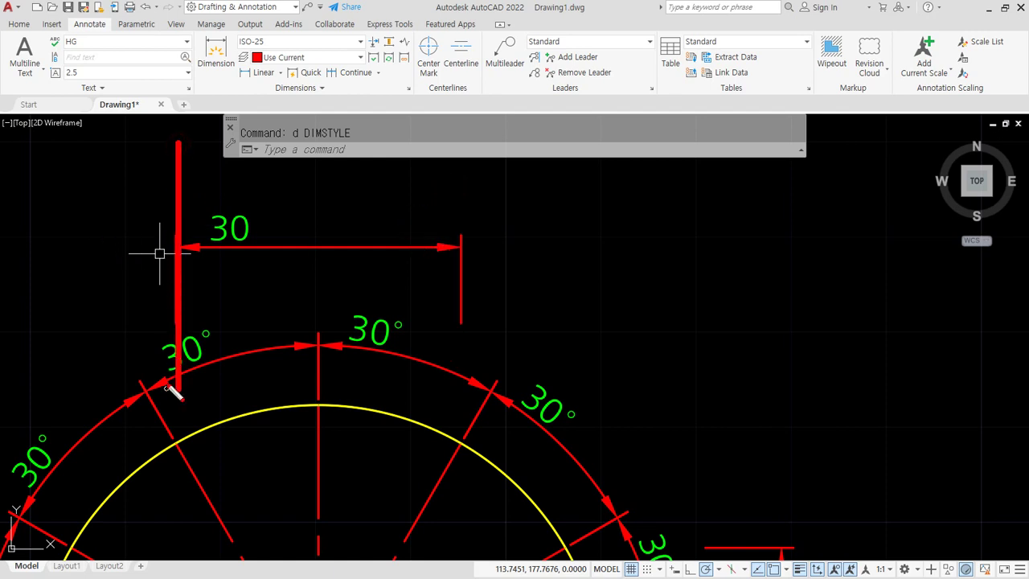
mouse_move(167, 168)
mouse_down()
mouse_move(151, 201)
mouse_move(157, 190)
mouse_up()
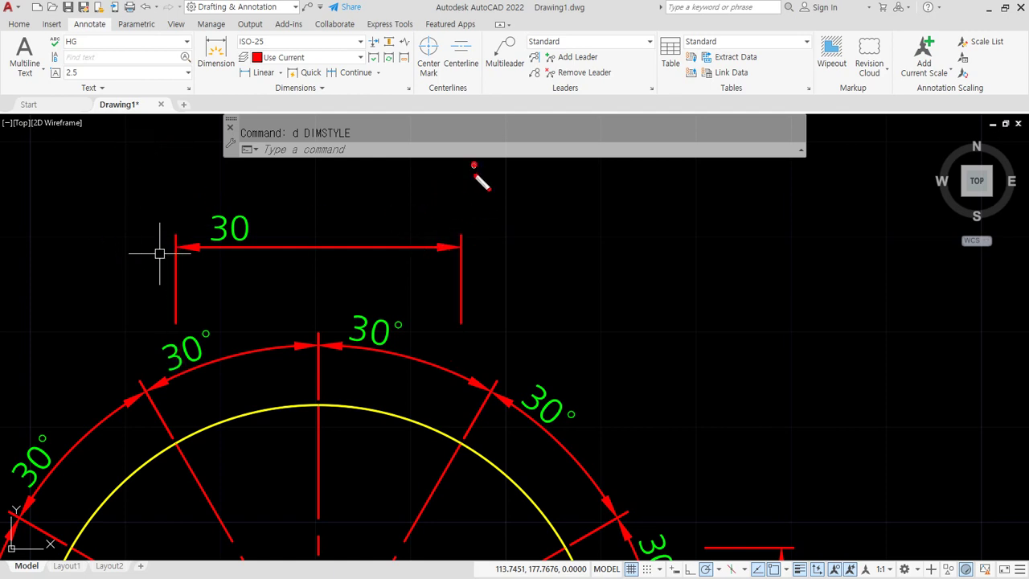
mouse_move(474, 165)
mouse_down()
mouse_move(475, 392)
mouse_move(432, 177)
mouse_up()
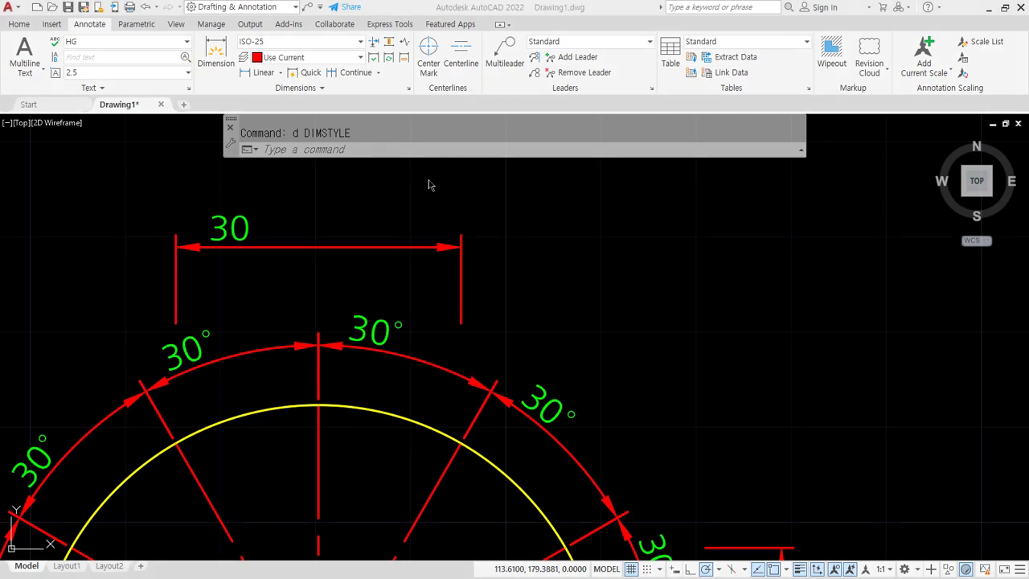
Change the ISO-25 text's horizontal placement to At Ext Line 2 and apply it to the drawing.
middle_drag(552, 269, 494, 271)
text(d)
key(Return)
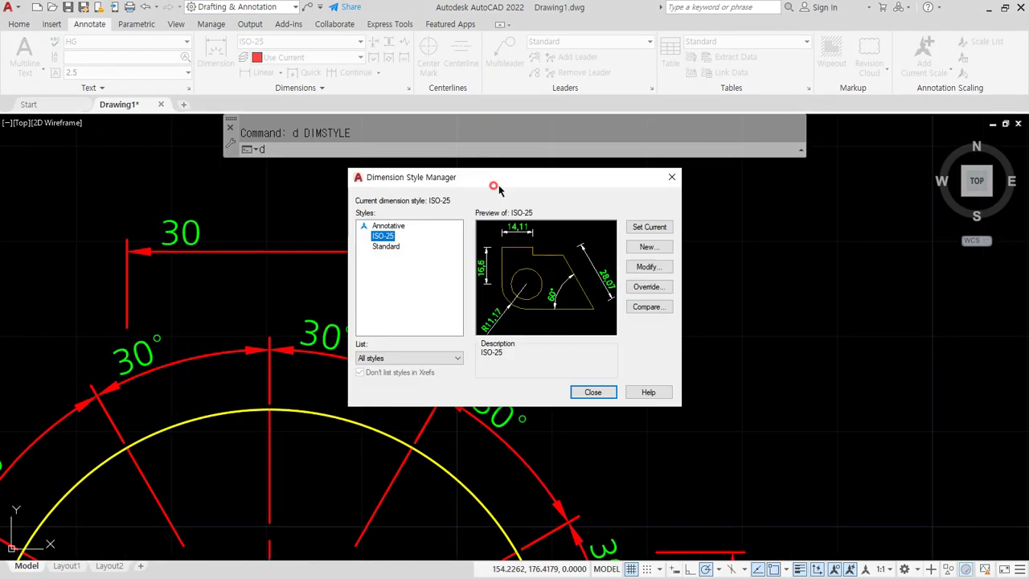
drag(501, 185, 655, 187)
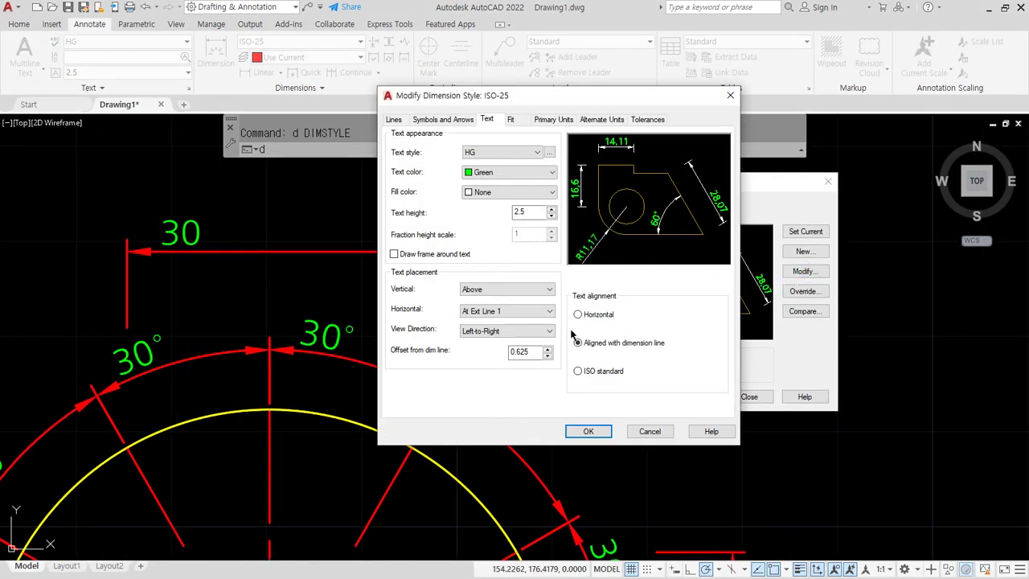
click(515, 311)
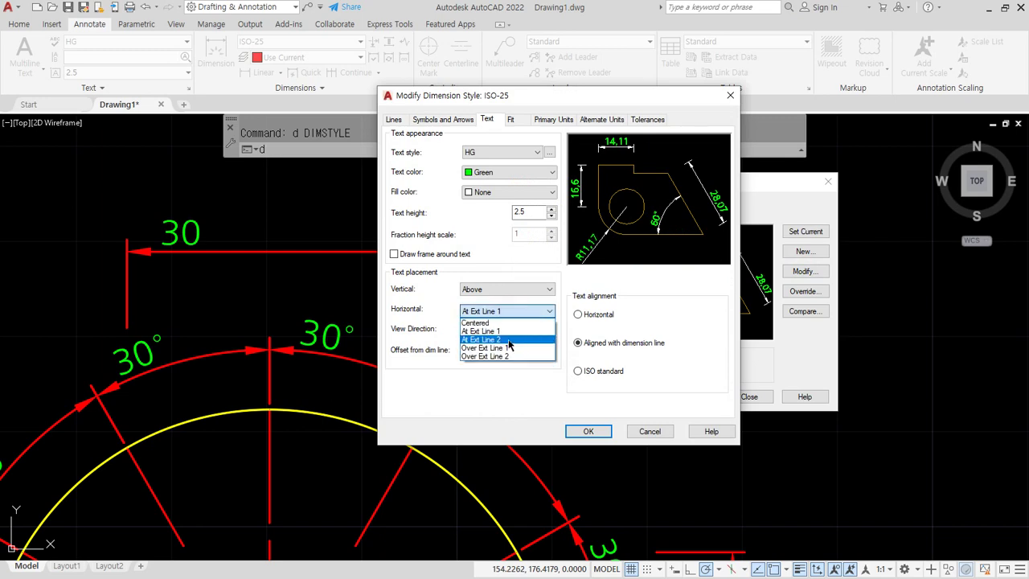
click(509, 340)
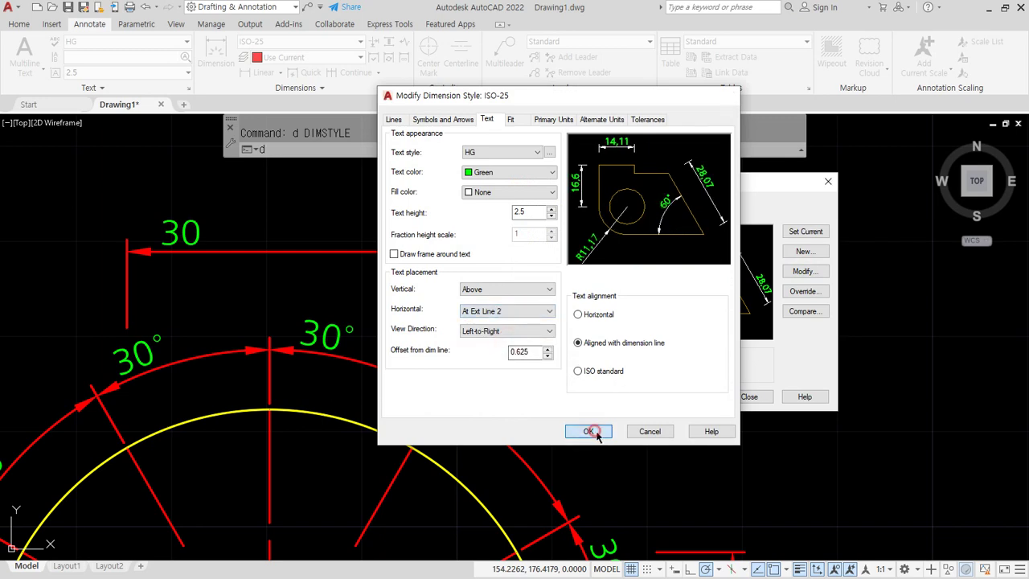
click(591, 431)
click(747, 396)
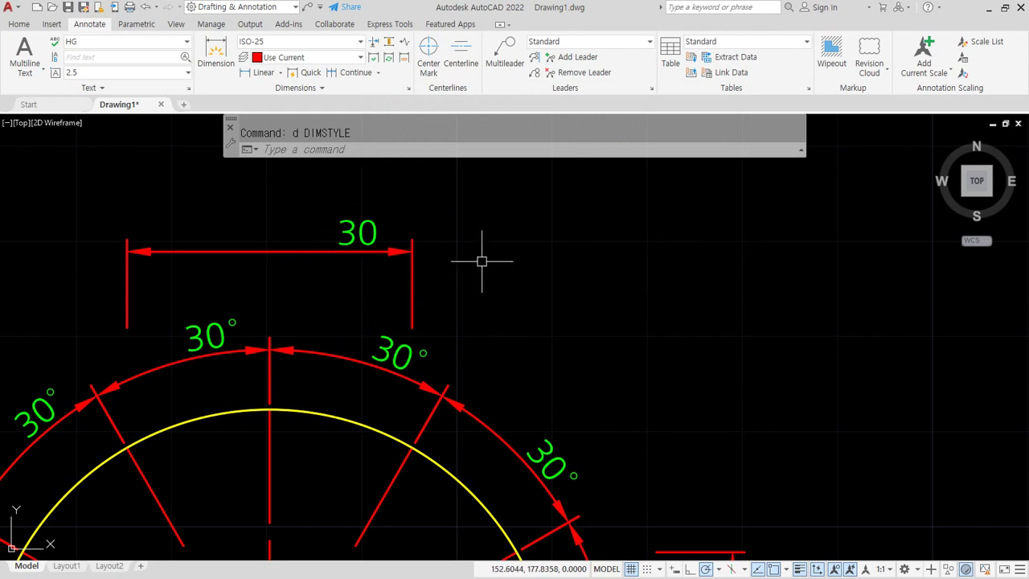
Change the ISO-25 text's horizontal placement to Over Ext Line 1 and apply it to the drawing.
text(d)
key(Return)
drag(576, 175, 810, 178)
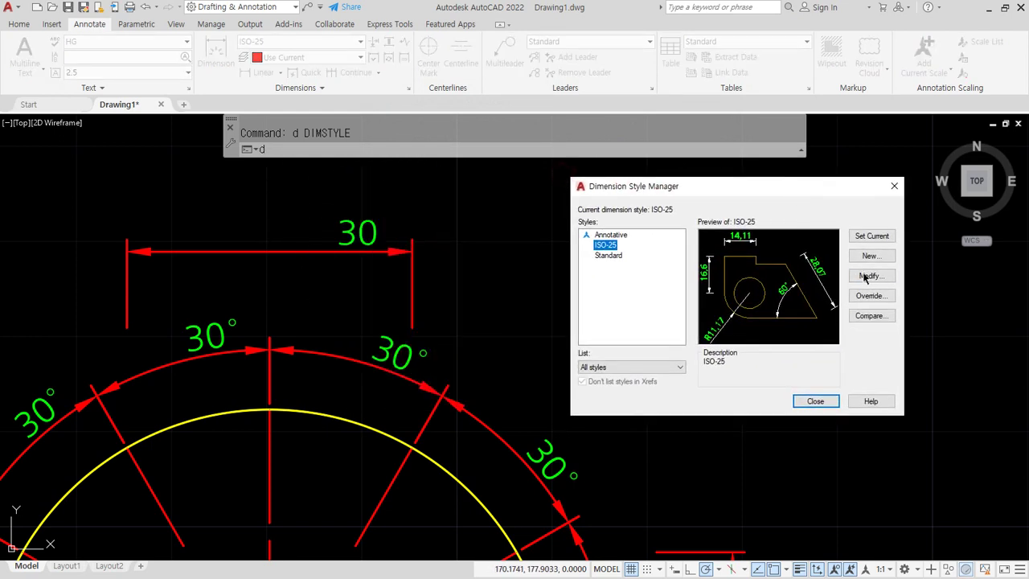
click(869, 275)
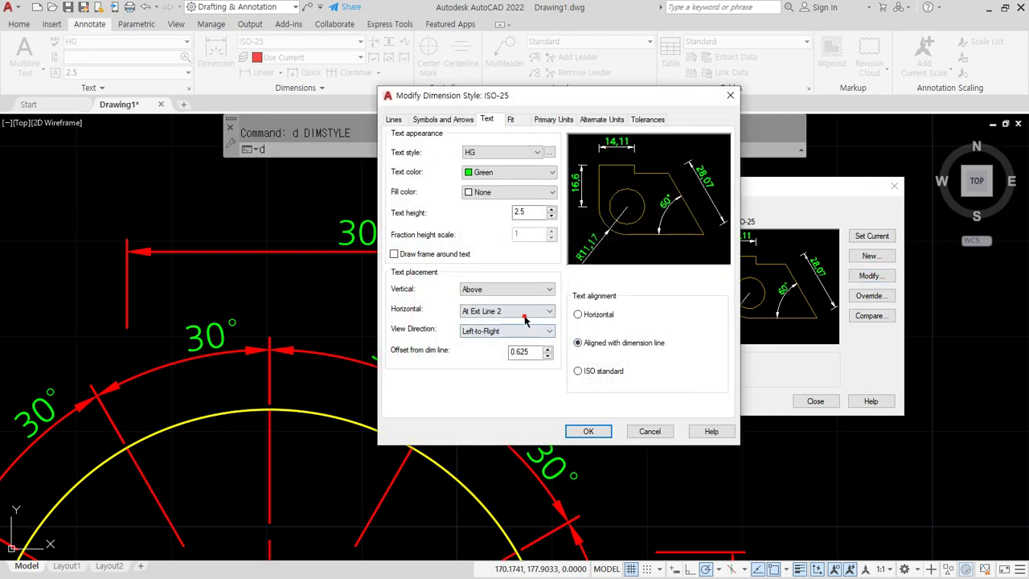
click(524, 312)
click(503, 349)
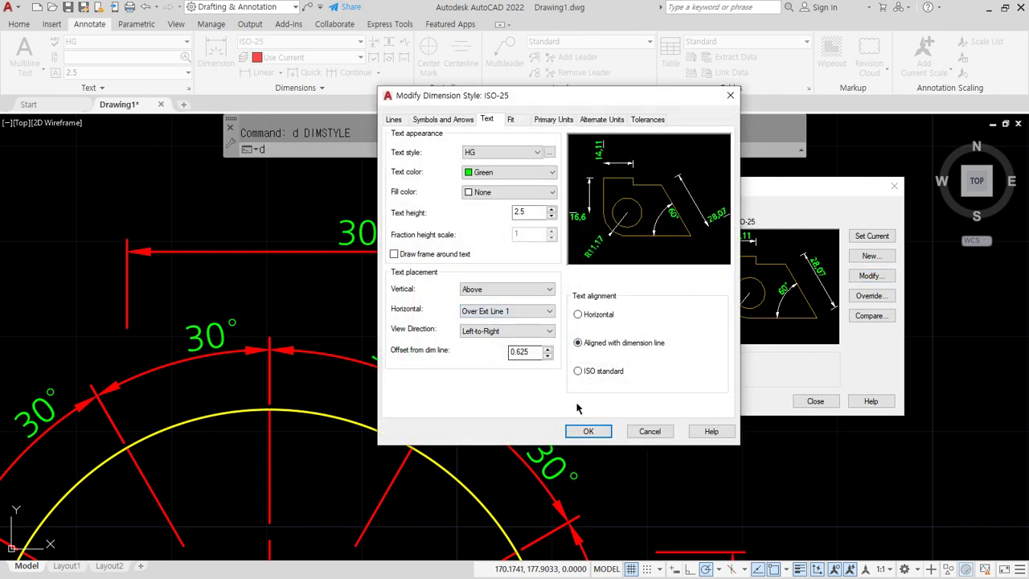
click(588, 431)
click(816, 400)
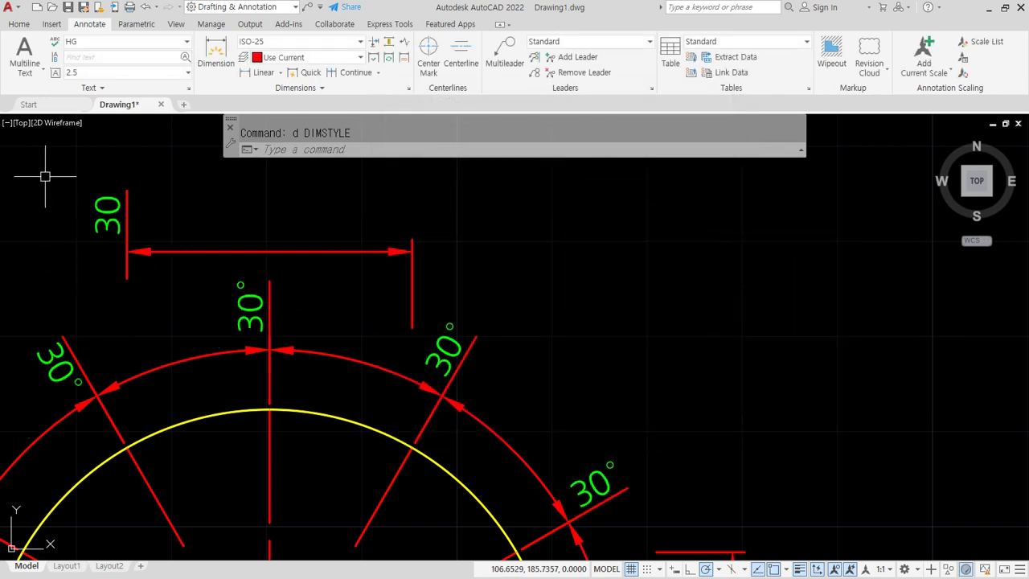
Change the ISO-25 text's horizontal placement to Over Ext Line 2 and apply it to the drawing.
key(Return)
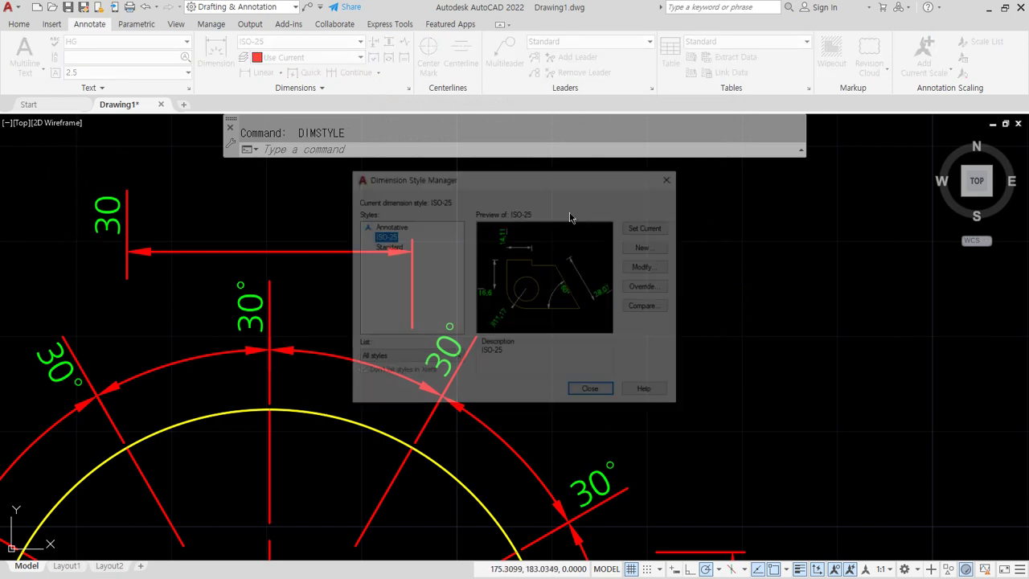
drag(551, 180, 719, 195)
click(818, 286)
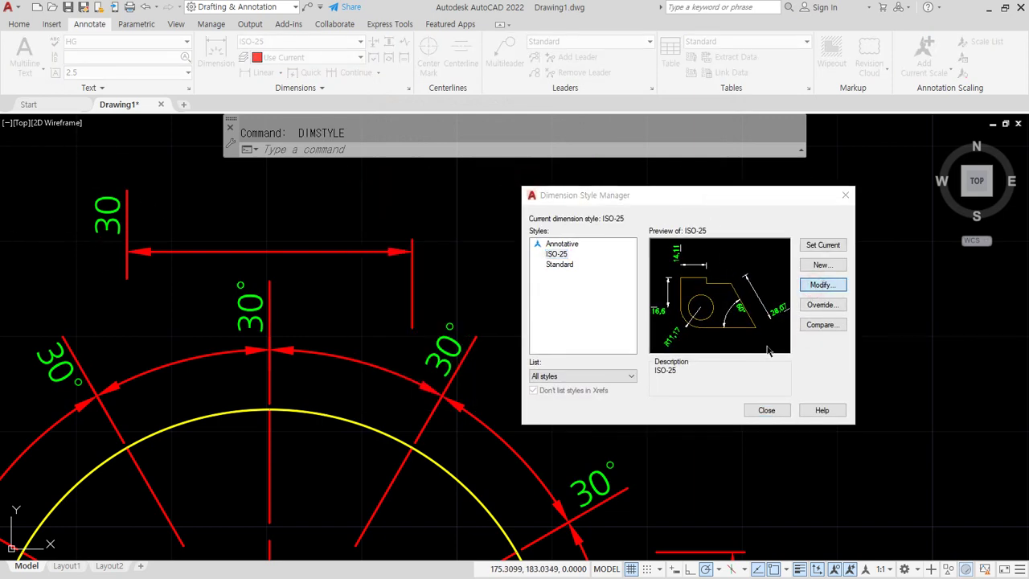
click(530, 311)
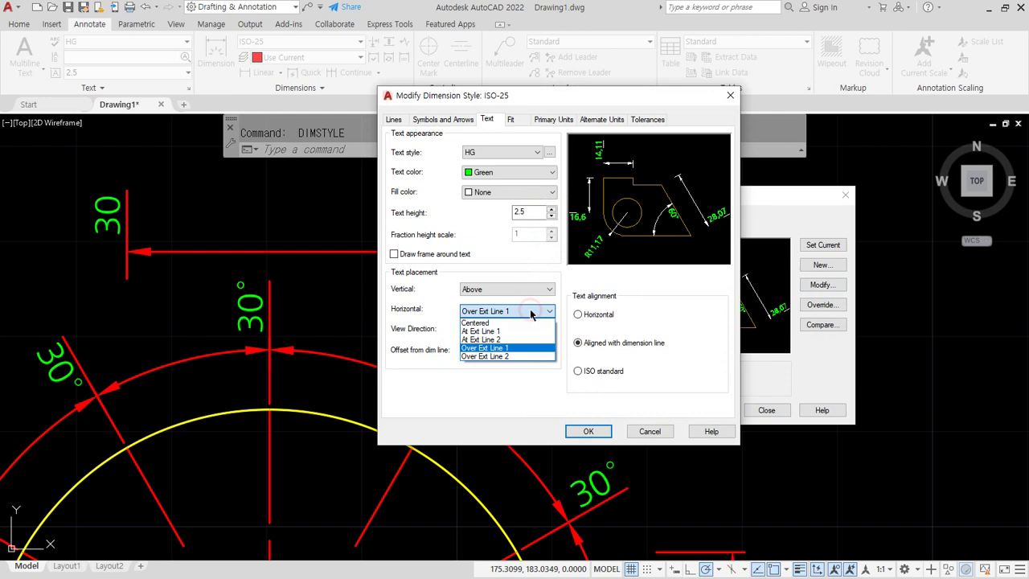
click(485, 356)
click(587, 431)
click(762, 411)
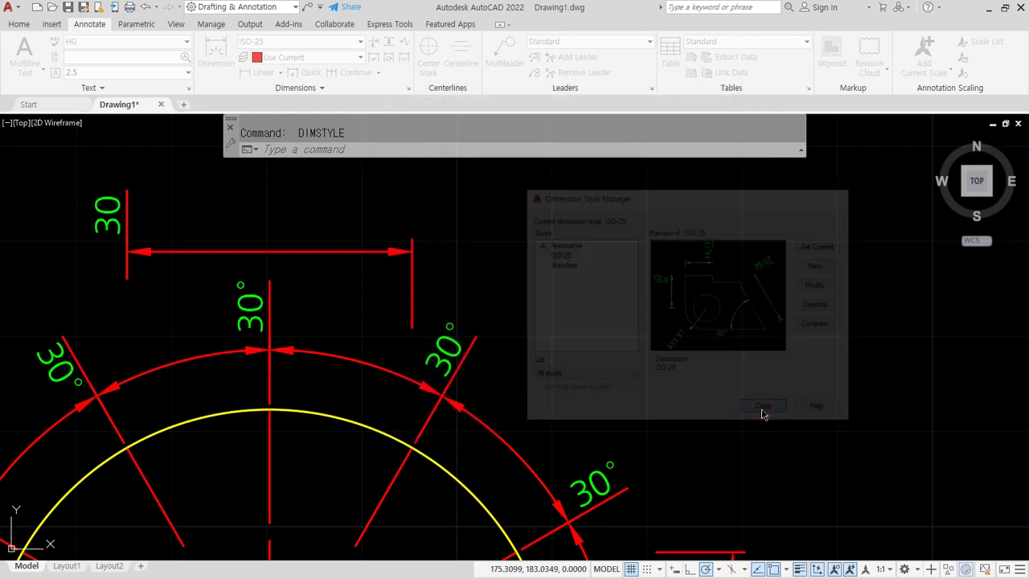
Open the ISO-25 dimension style for modification and set its text's horizontal placement to Centered.
key(Return)
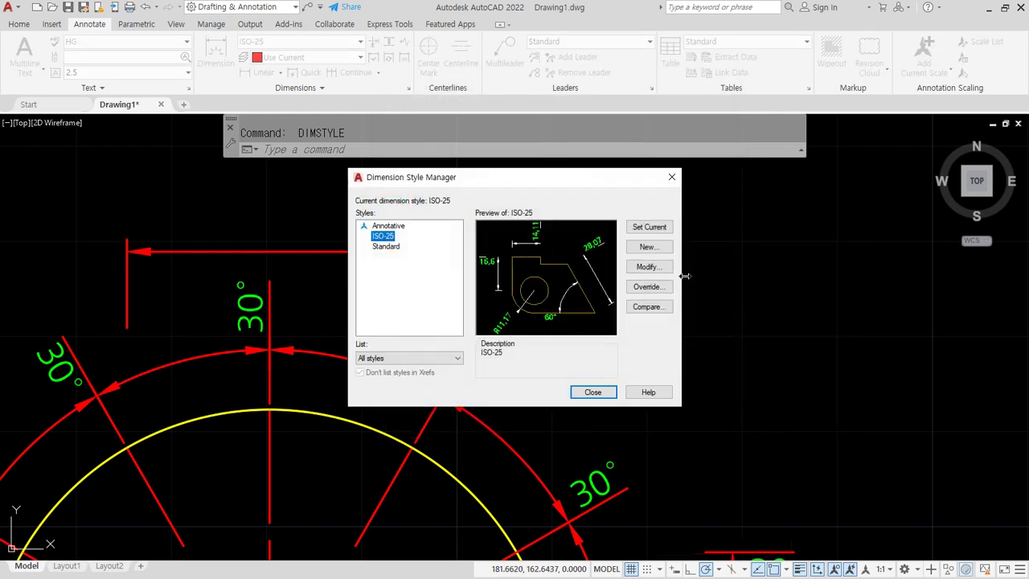
click(649, 268)
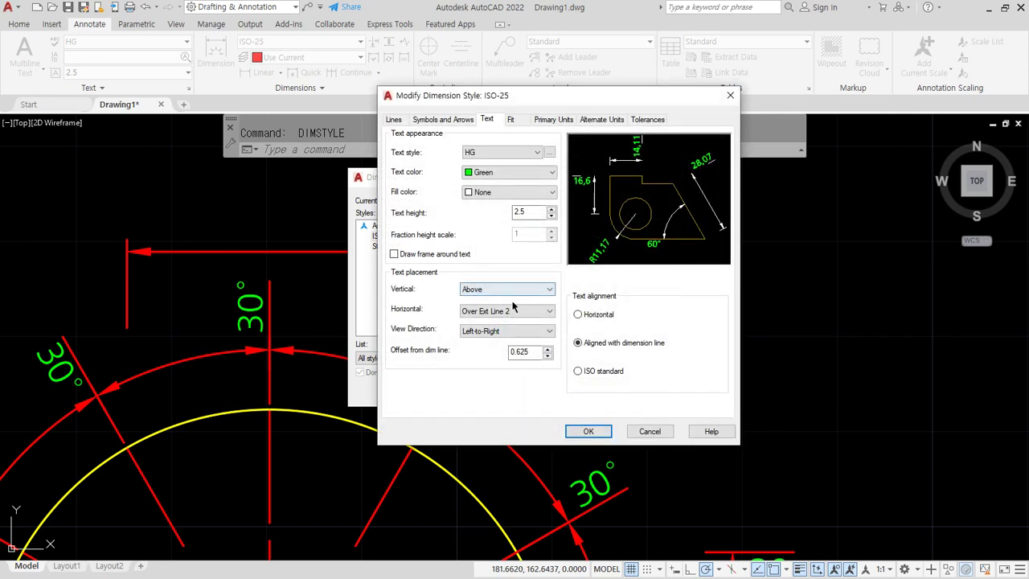
click(526, 311)
click(523, 312)
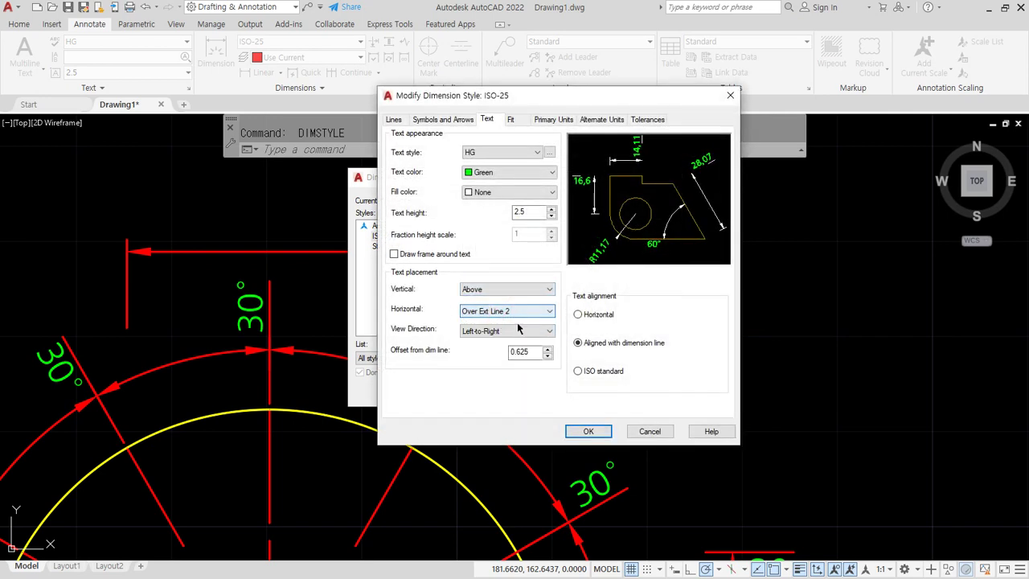
click(513, 313)
click(479, 322)
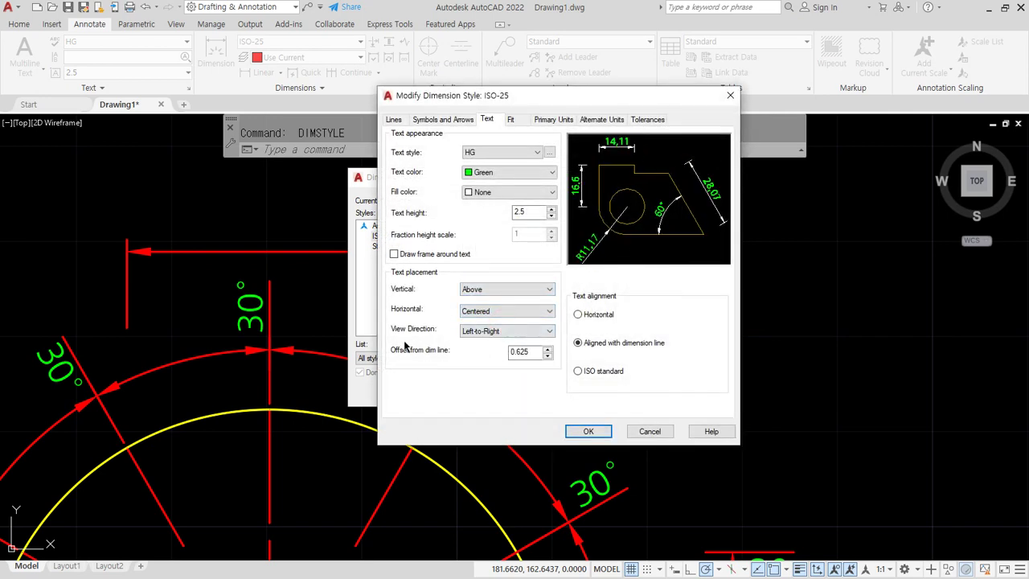
drag(392, 341, 565, 341)
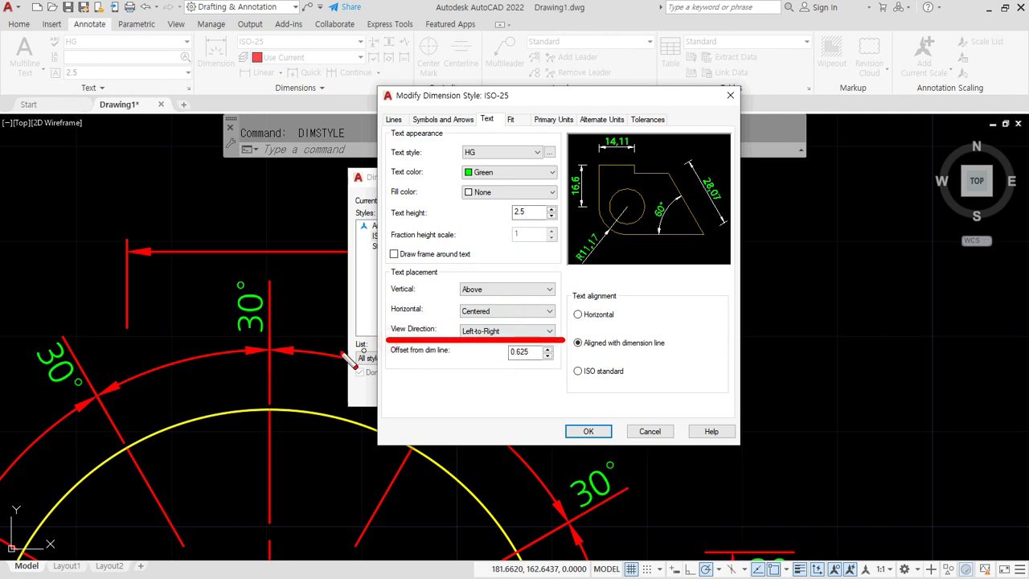
mouse_move(178, 190)
mouse_down()
mouse_move(259, 190)
mouse_move(287, 177)
mouse_move(286, 204)
mouse_up()
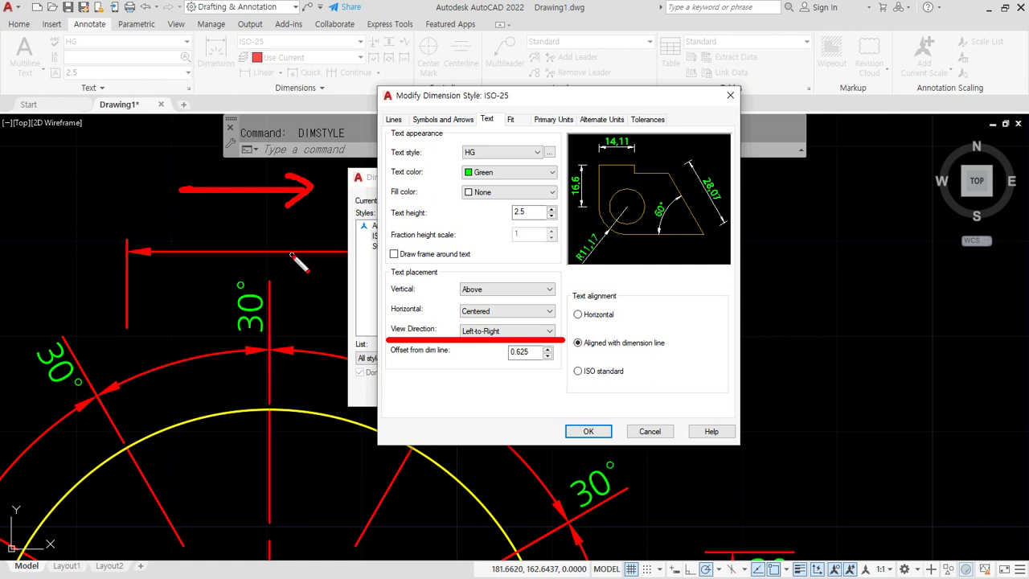
mouse_move(301, 236)
mouse_down()
mouse_move(315, 241)
mouse_move(210, 223)
mouse_move(196, 247)
mouse_up()
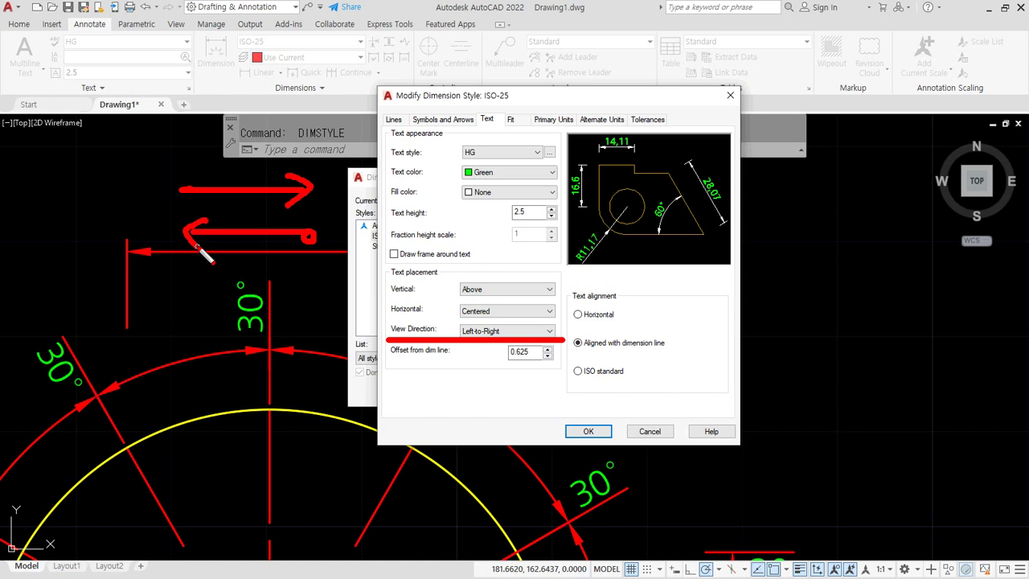
drag(565, 350, 390, 341)
key(e)
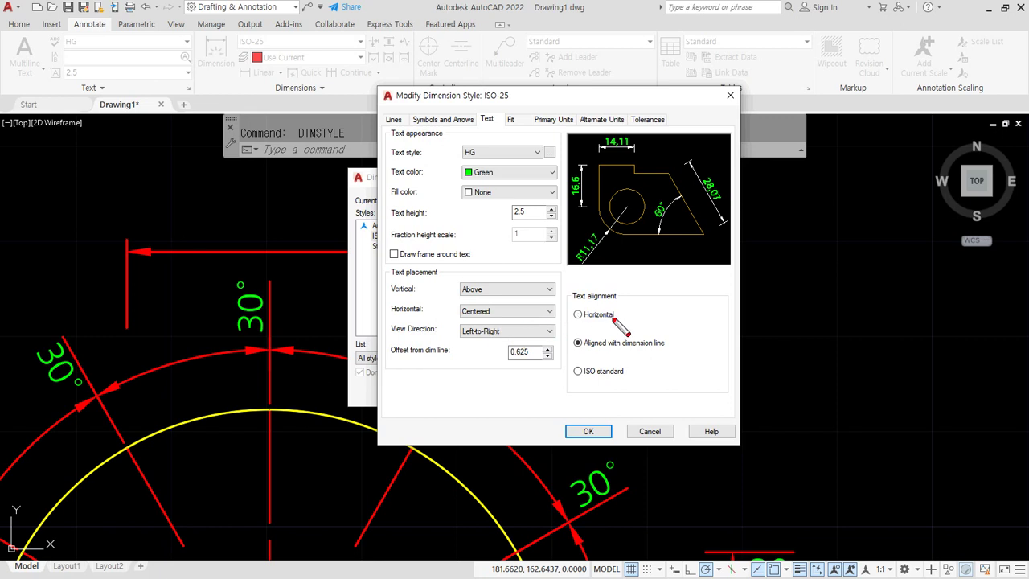
mouse_move(629, 388)
mouse_down()
mouse_move(563, 323)
mouse_move(664, 387)
mouse_up()
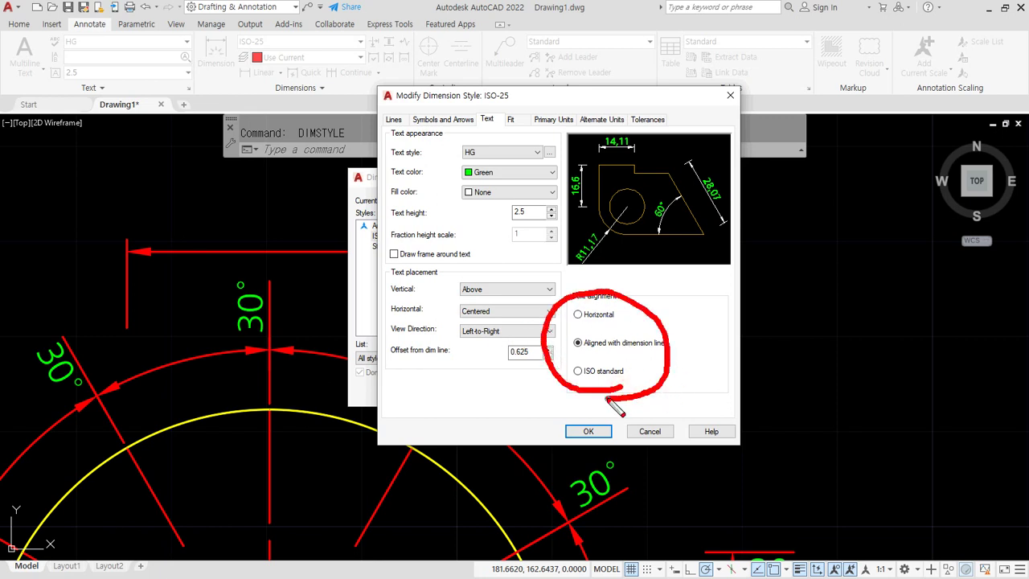
Change the ISO-25 text alignment to Horizontal, apply it, and view the dimensions around the whole circle.
key(Escape)
click(587, 318)
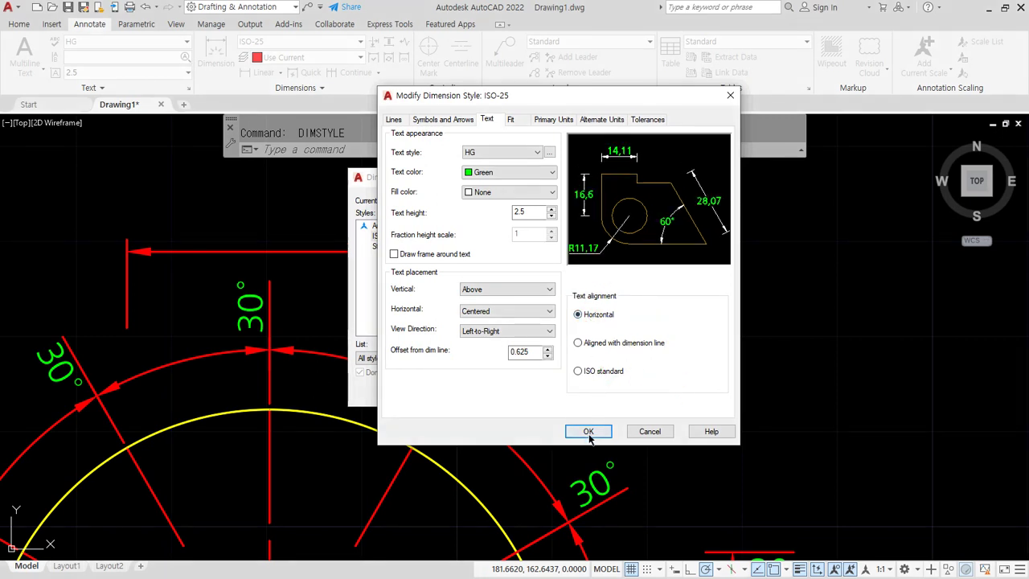
click(589, 431)
click(595, 391)
middle_drag(522, 473, 531, 330)
middle_drag(673, 509, 583, 355)
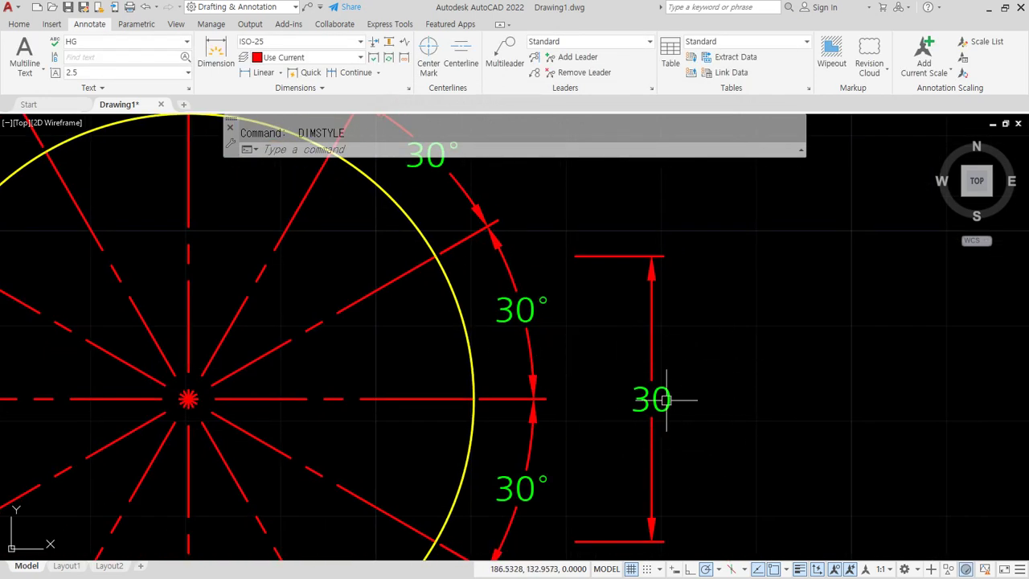
scroll(616, 363, down, 3)
middle_drag(477, 340, 598, 340)
scroll(597, 340, down, 2)
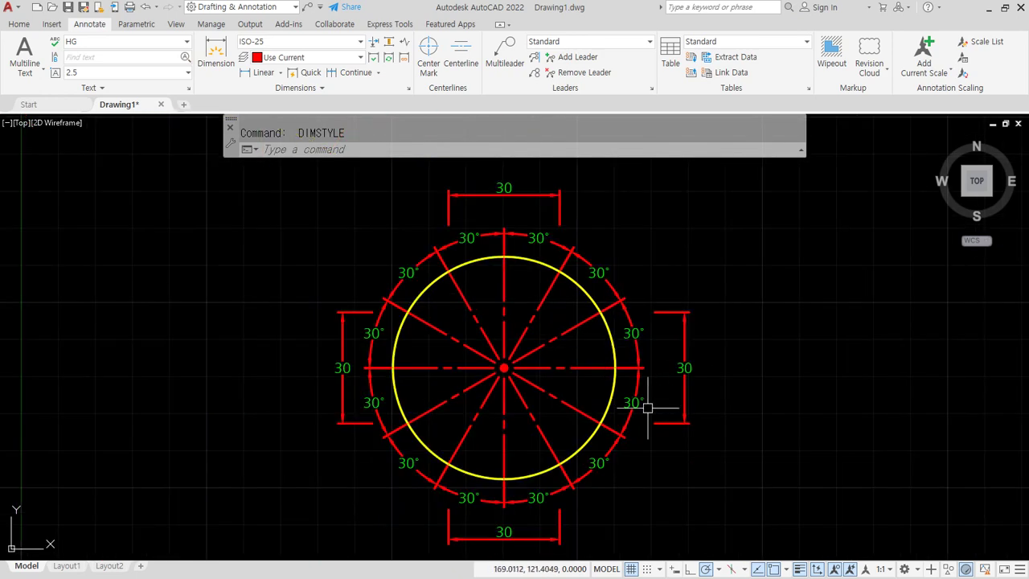
middle_drag(721, 360, 471, 356)
Preview the ISO-25 text alignment as Aligned with dimension line, then set it to ISO standard and apply it to the drawing.
text(d)
key(Return)
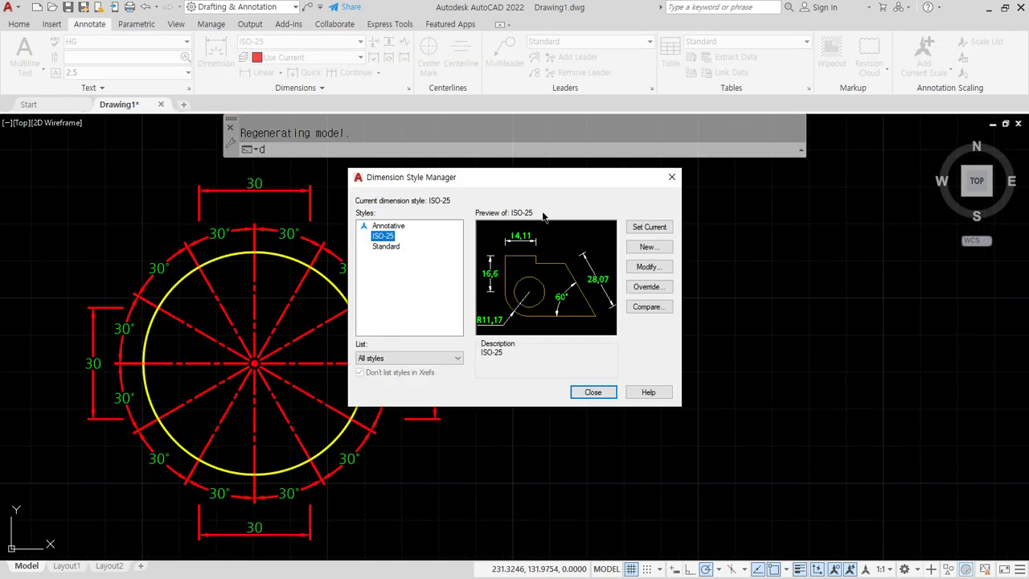
drag(547, 179, 690, 245)
click(807, 335)
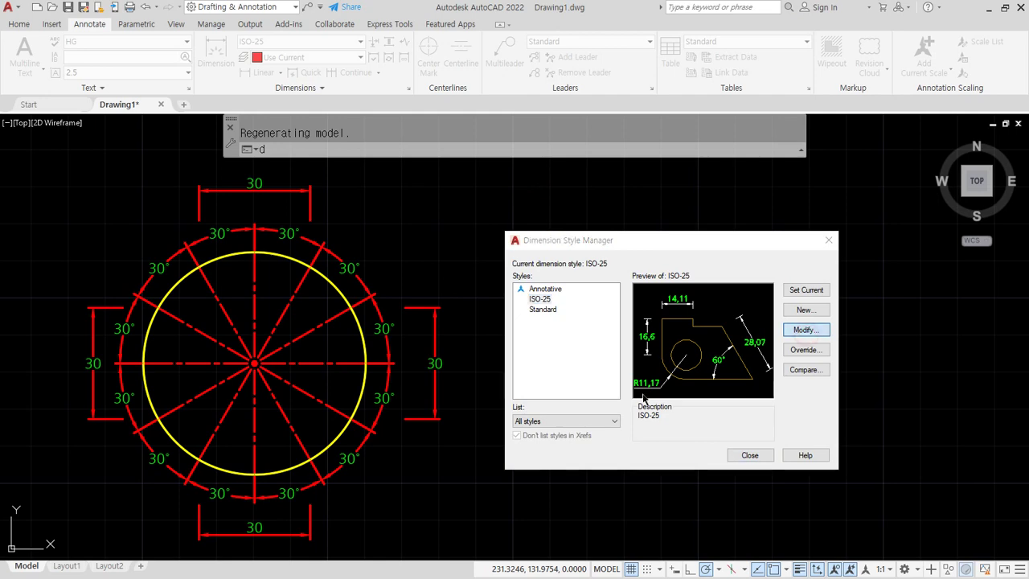
click(595, 345)
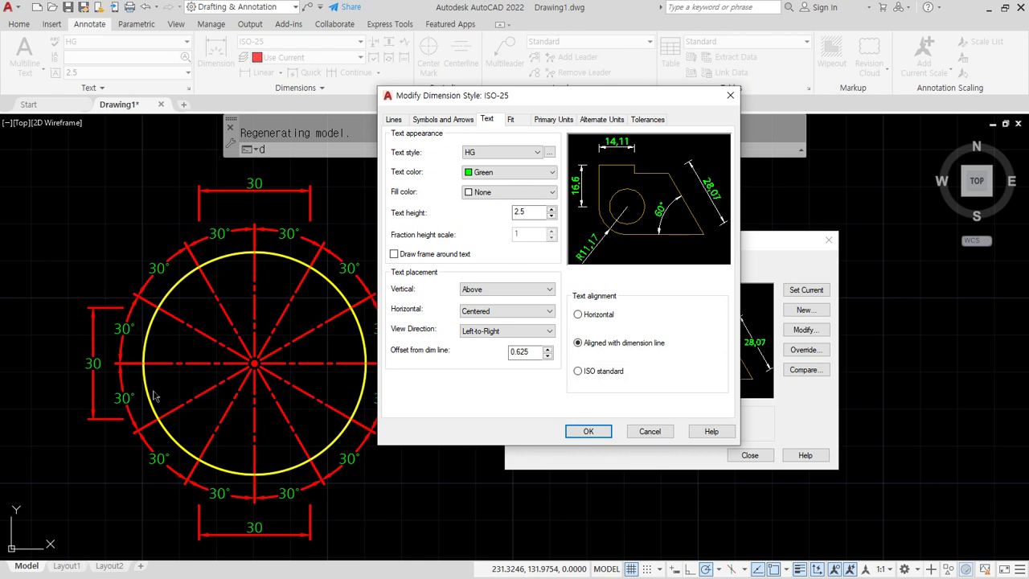
click(599, 374)
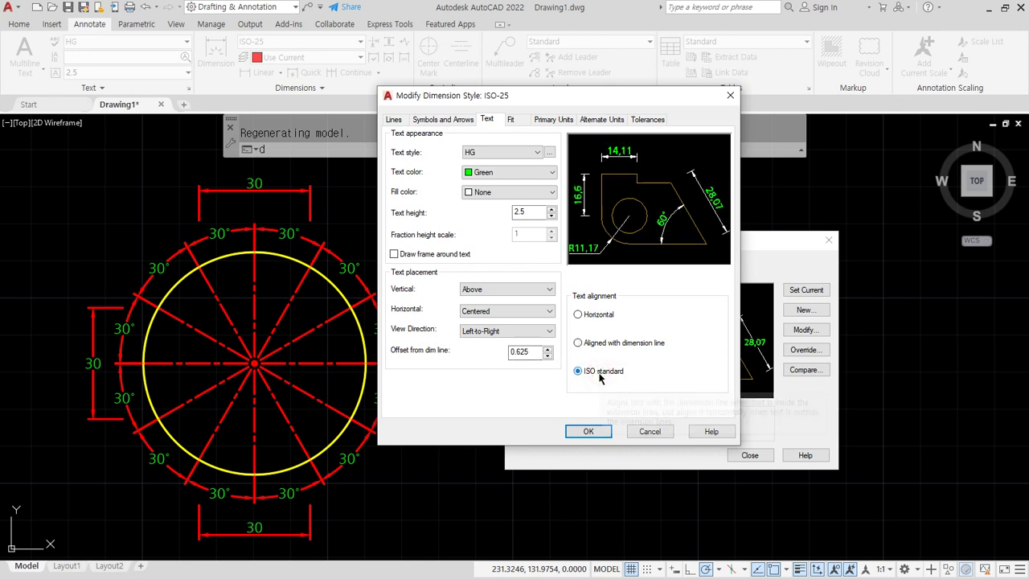
click(588, 431)
click(748, 456)
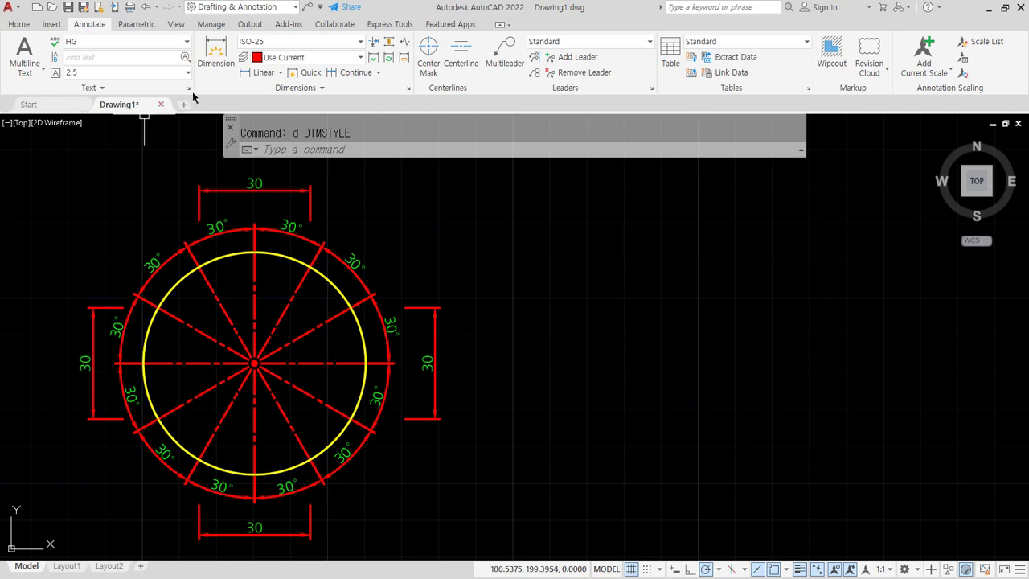
Copy the yellow circle horizontally to the empty area right of the dimensioned drawing.
key(Escape)
click(19, 24)
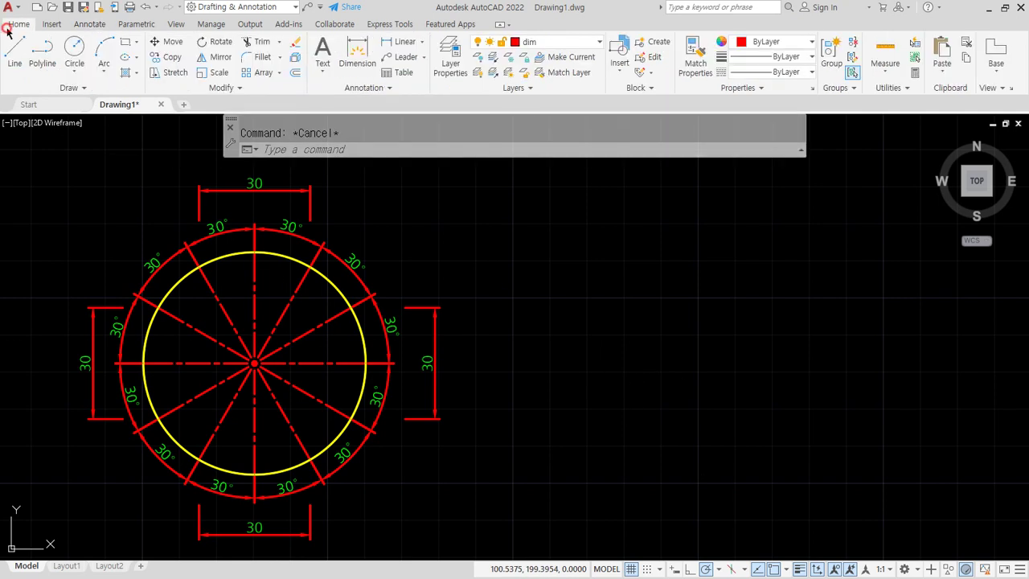
click(539, 43)
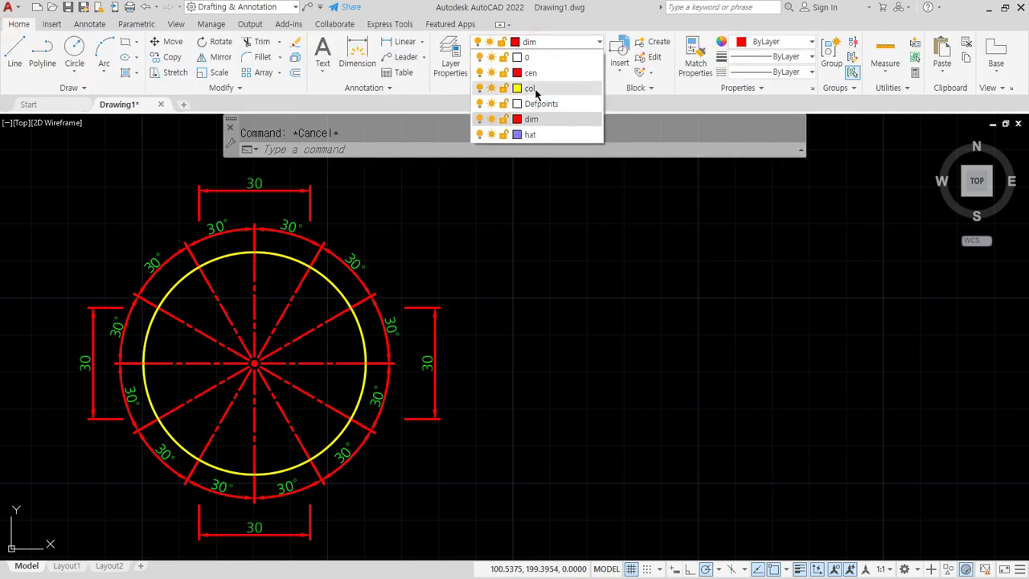
text(cp)
key(Return)
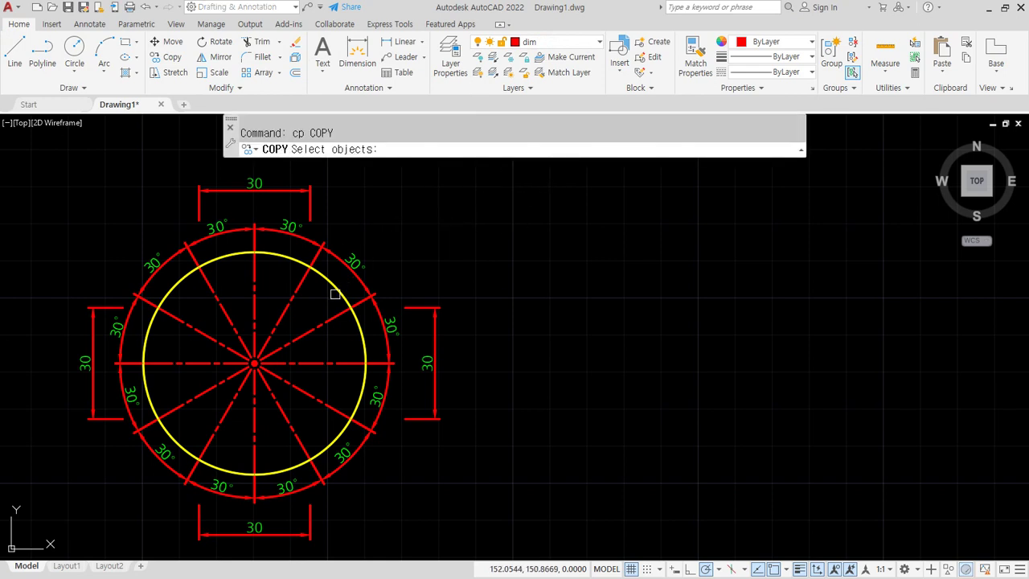
click(335, 294)
key(Return)
click(331, 296)
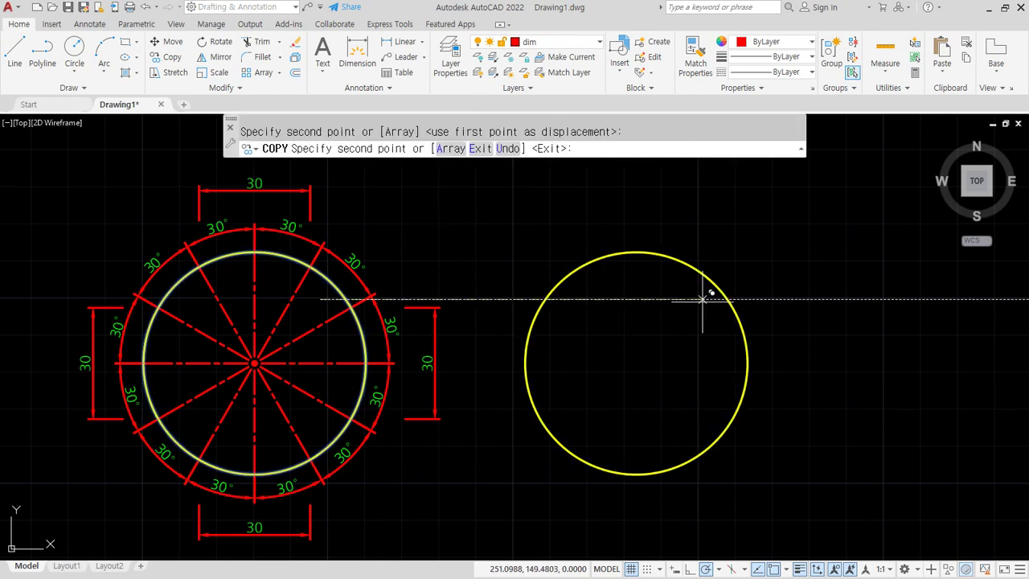
key(Escape)
Add a radius dimension to the copied circle, placing its text outside the upper-right arc.
click(90, 24)
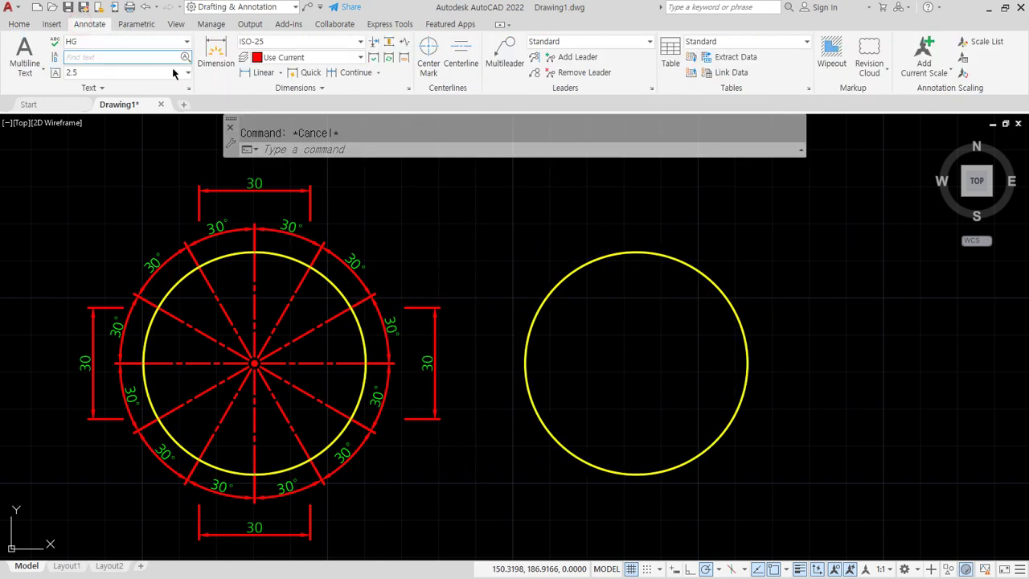
click(279, 72)
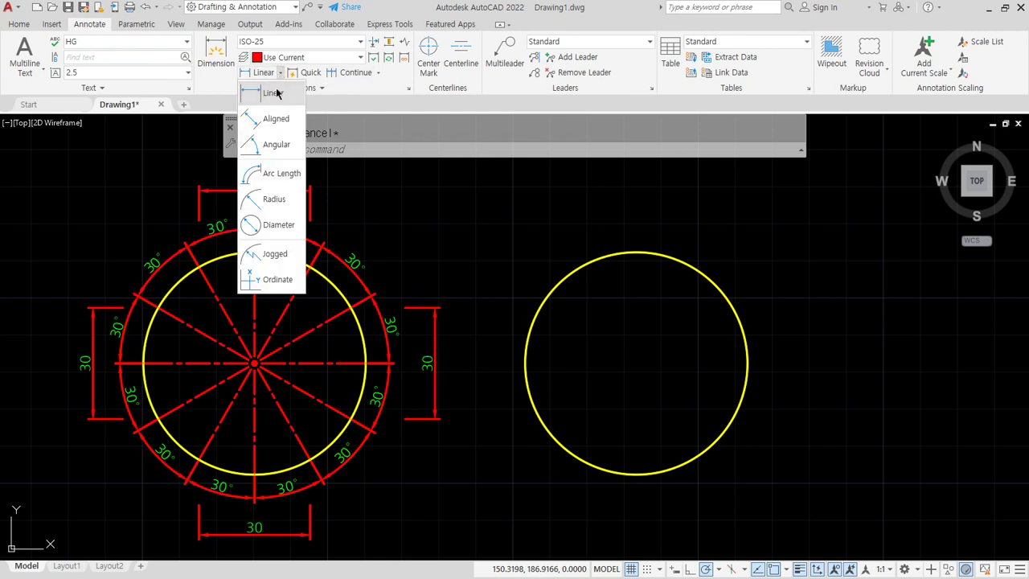
click(273, 201)
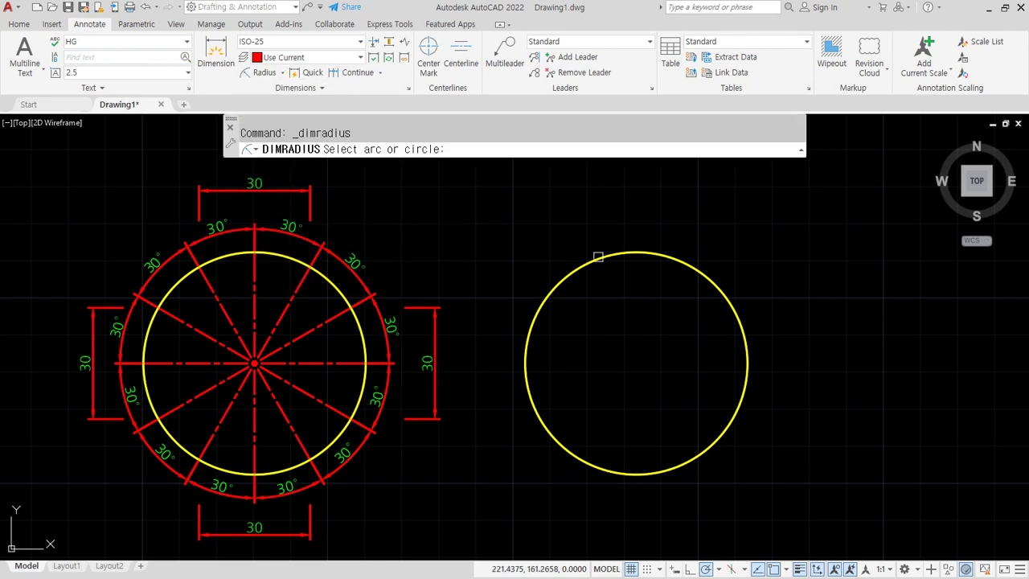
click(697, 268)
click(712, 181)
scroll(764, 281, up, 4)
middle_drag(662, 263, 656, 275)
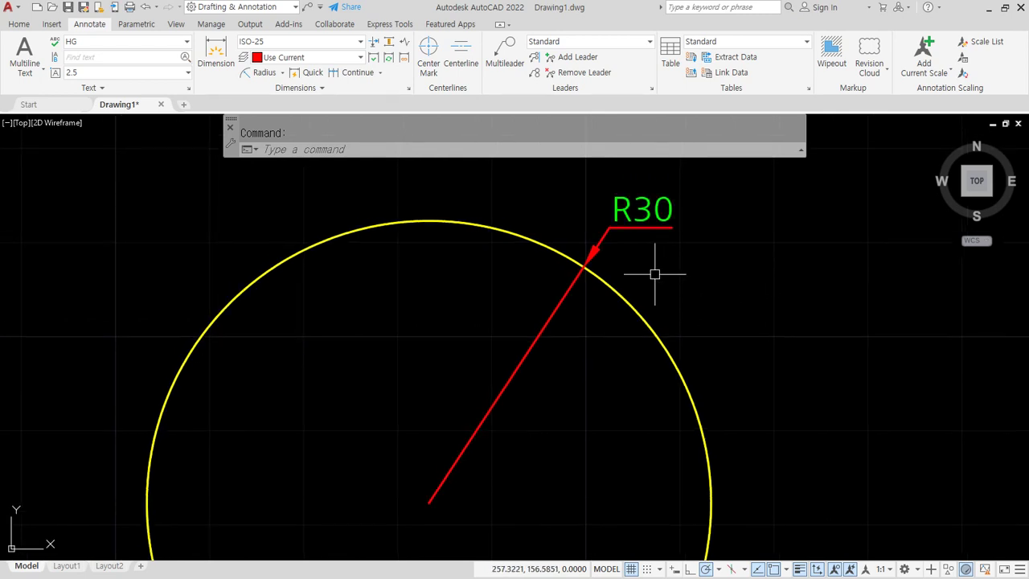
Change the ISO-25 text alignment to Aligned with dimension line and apply it to the radius dimension.
text(d)
key(Return)
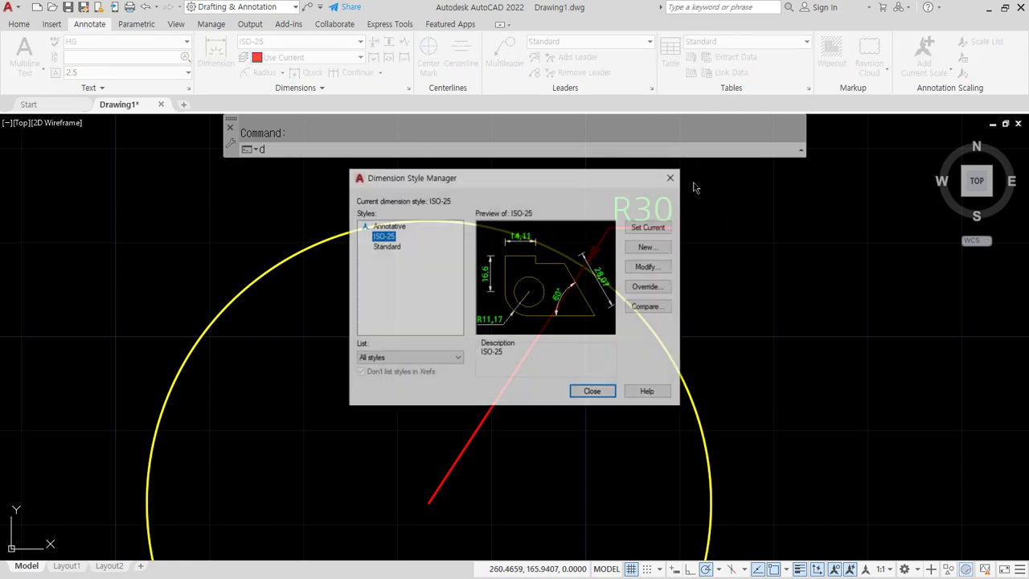
click(478, 267)
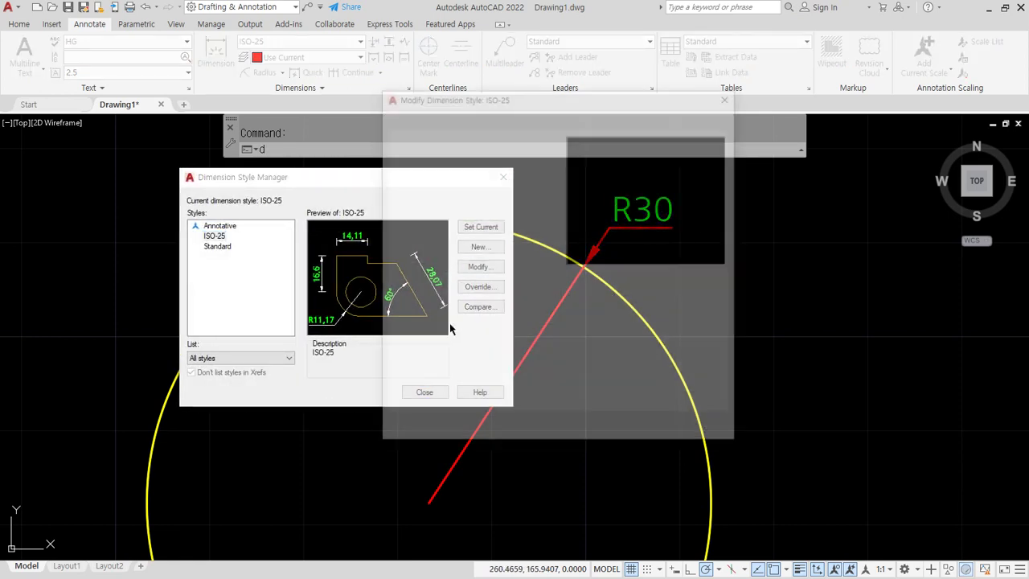
click(579, 342)
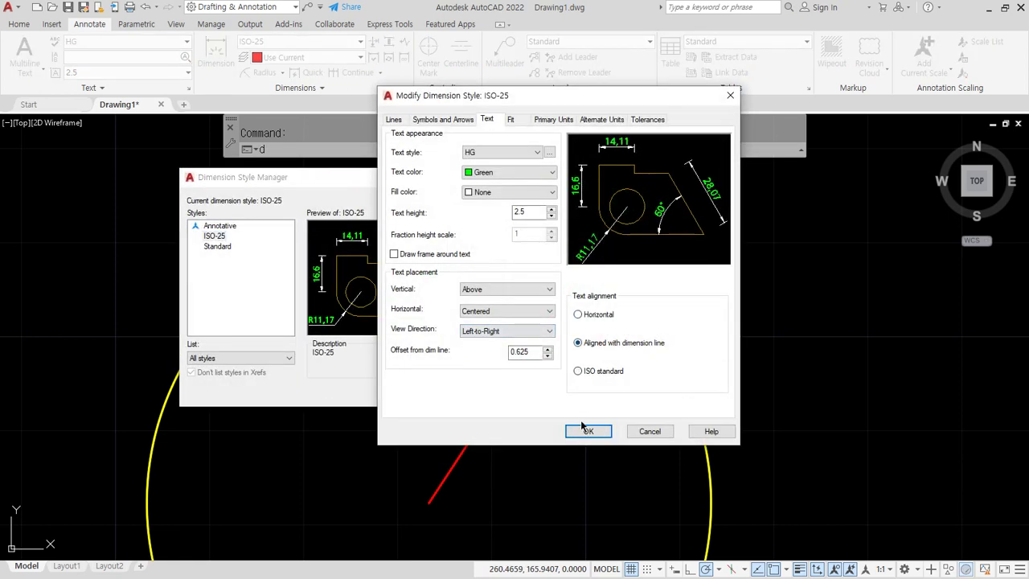
click(596, 432)
click(424, 391)
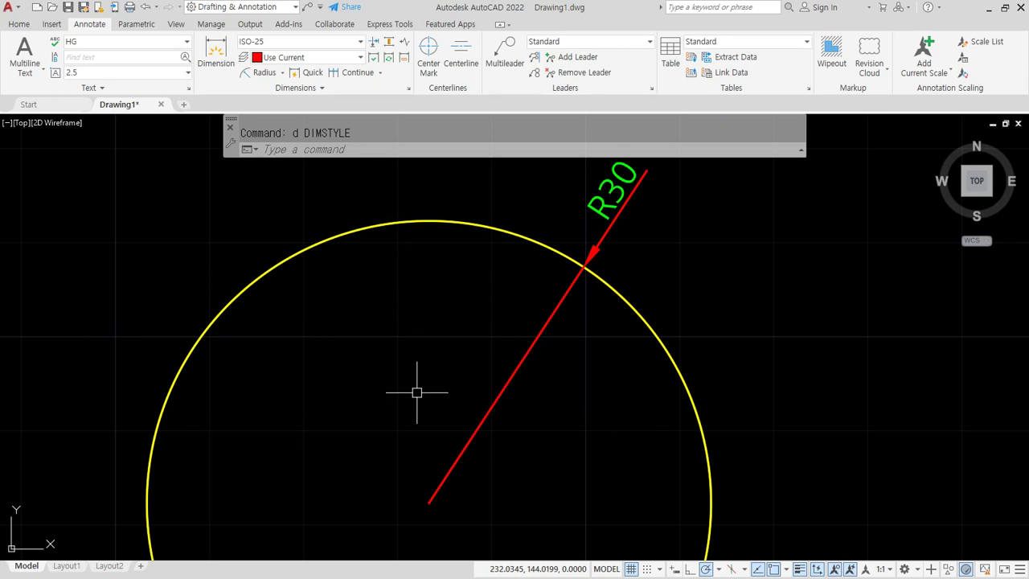
Set the ISO-25 text alignment back to ISO standard and apply it to the radius dimension.
text(d)
key(Return)
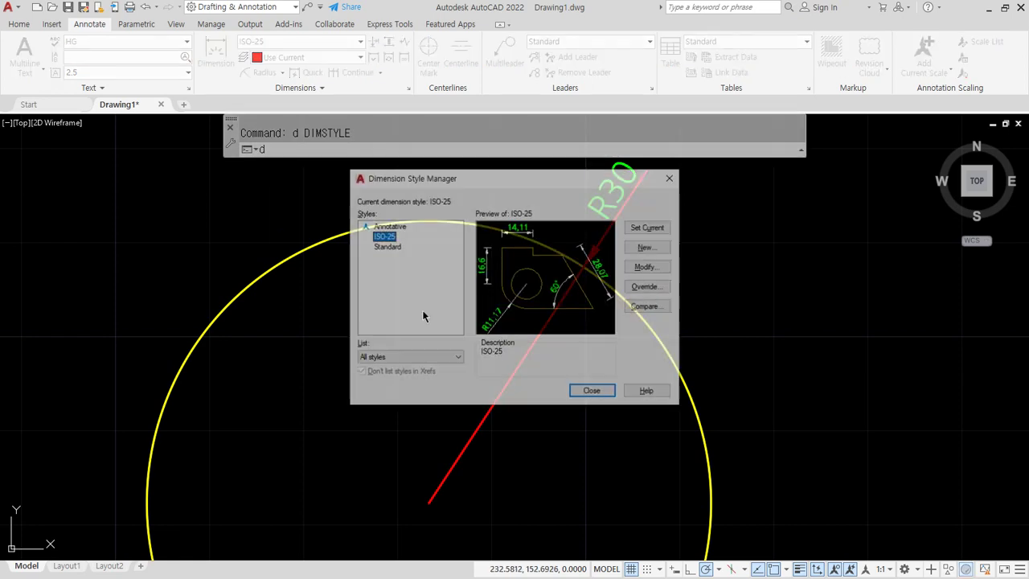
click(645, 267)
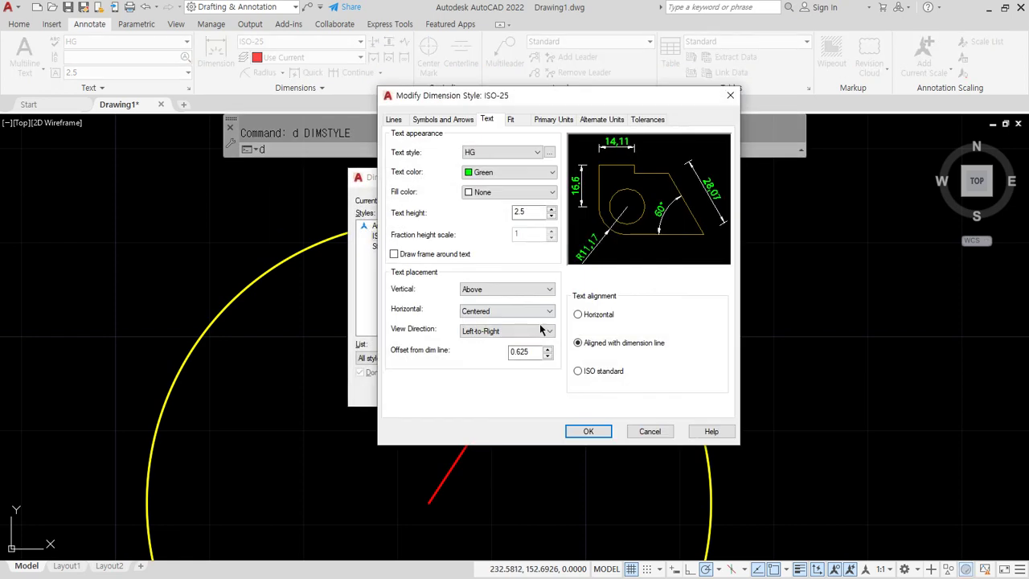
click(586, 371)
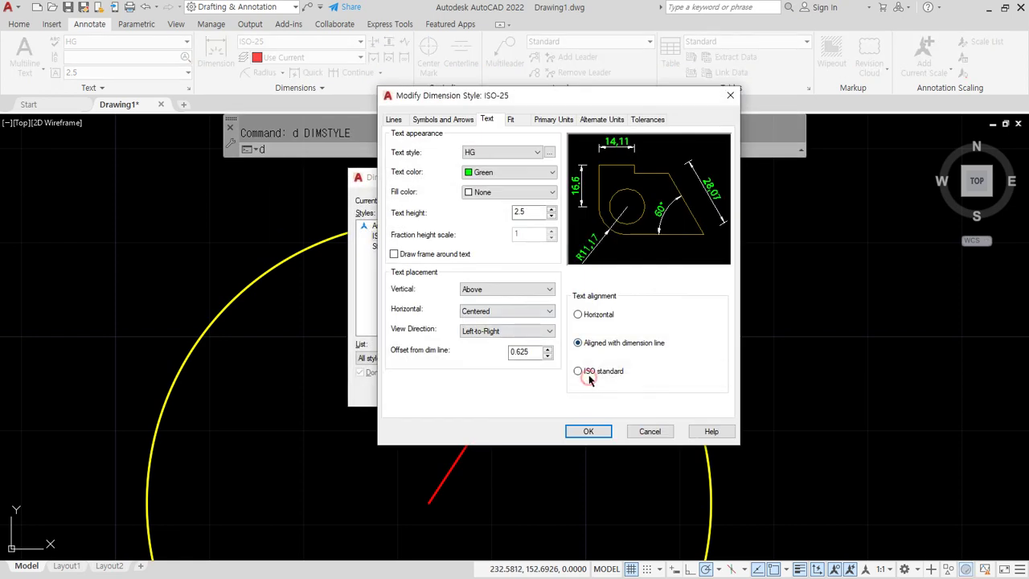
click(585, 432)
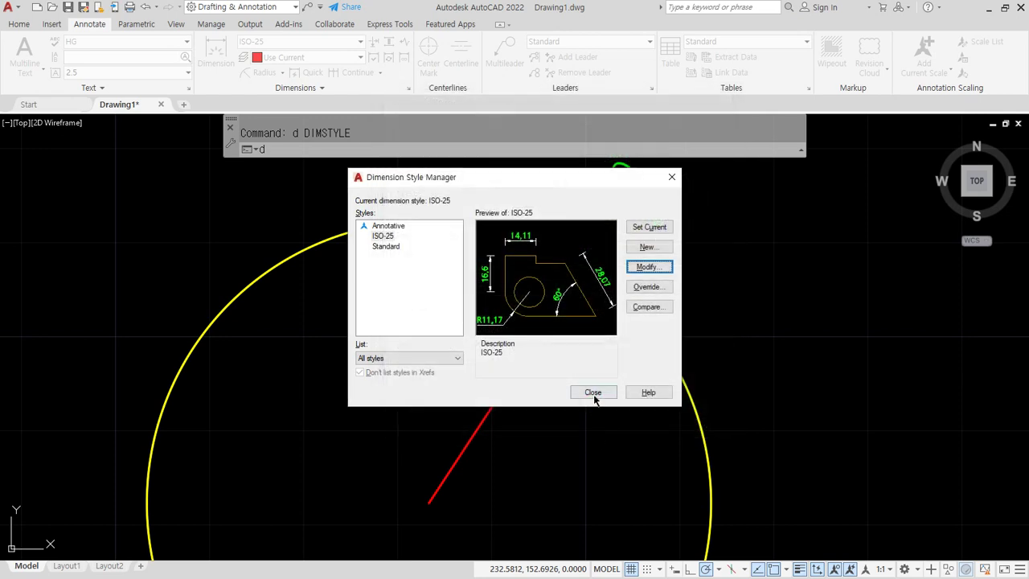
click(593, 393)
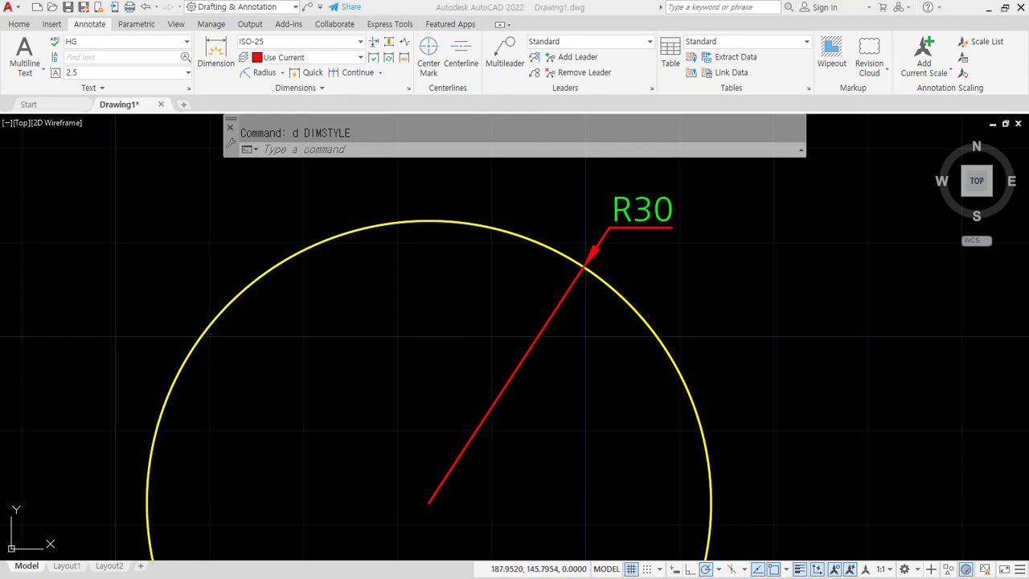
Switch to the Chrome browser and open the past exam questions post (과년도 기출문제) from the cafe's CAT2급 board.
key(alt+Tab)
scroll(253, 410, down, 4)
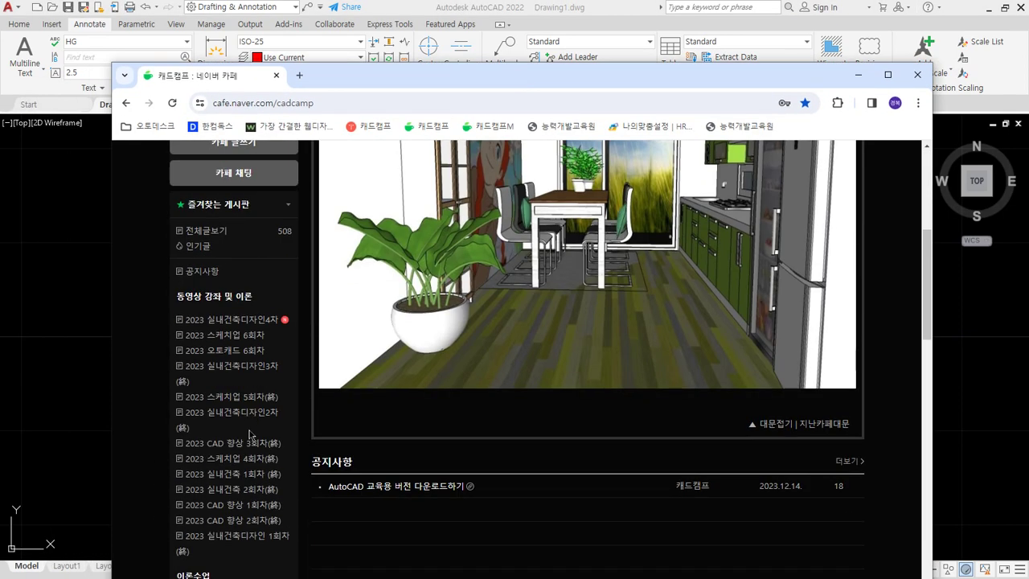
scroll(252, 409, down, 3)
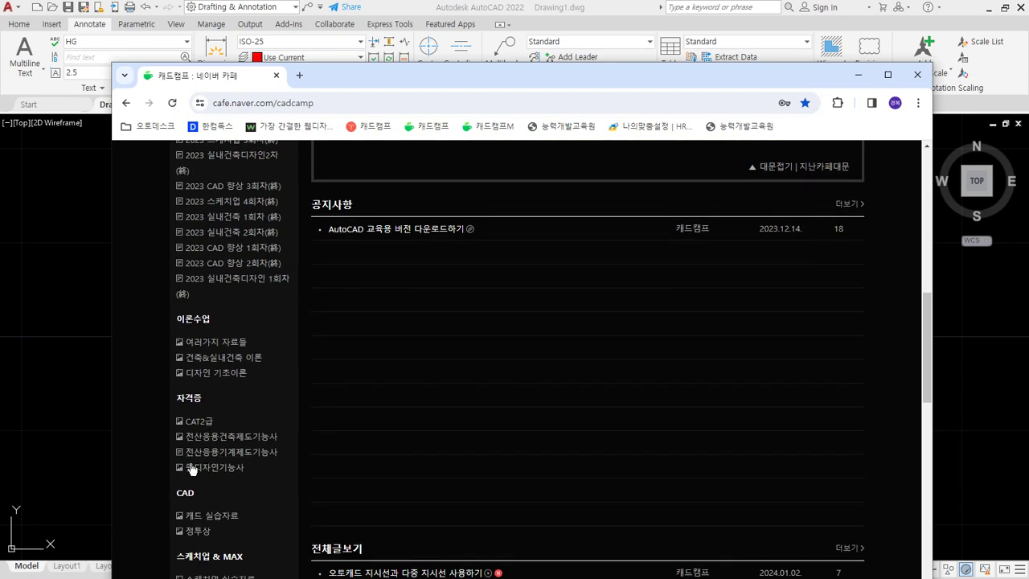
click(198, 422)
click(411, 277)
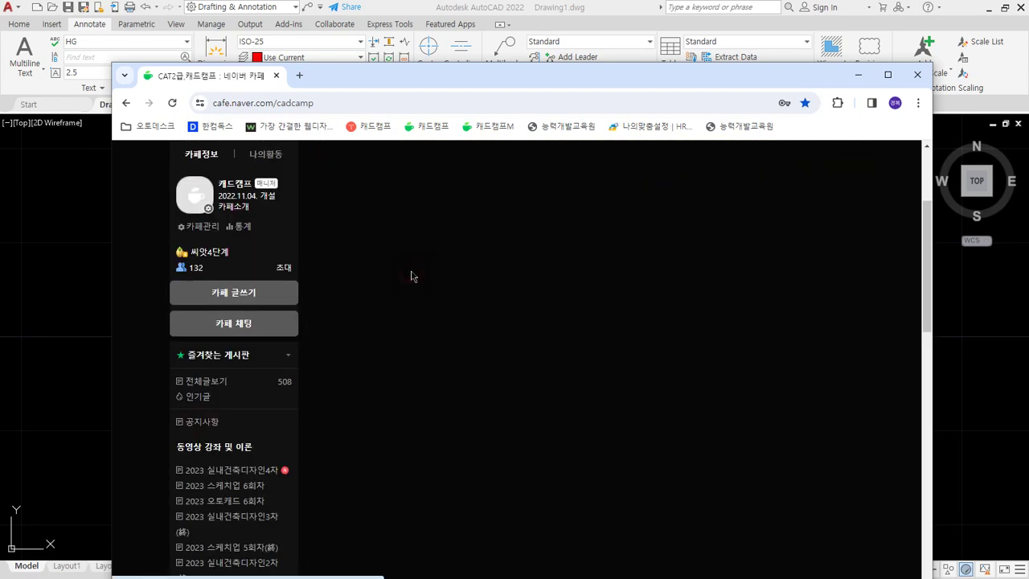
Find the 2010.04.03 -1 exam drawing in the post and open it enlarged in a popup.
scroll(628, 300, down, 3)
scroll(631, 303, down, 3)
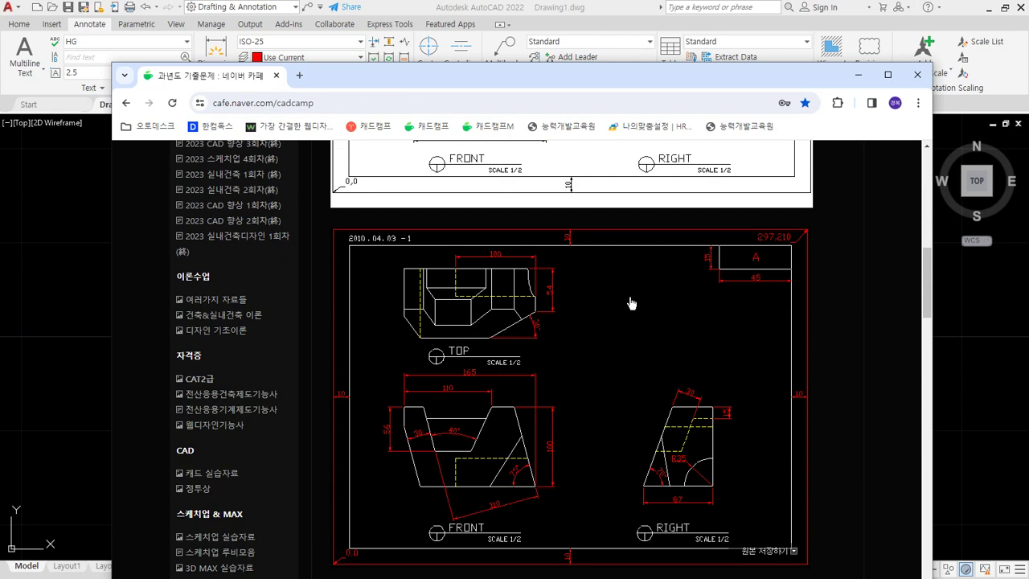
scroll(632, 304, down, 1)
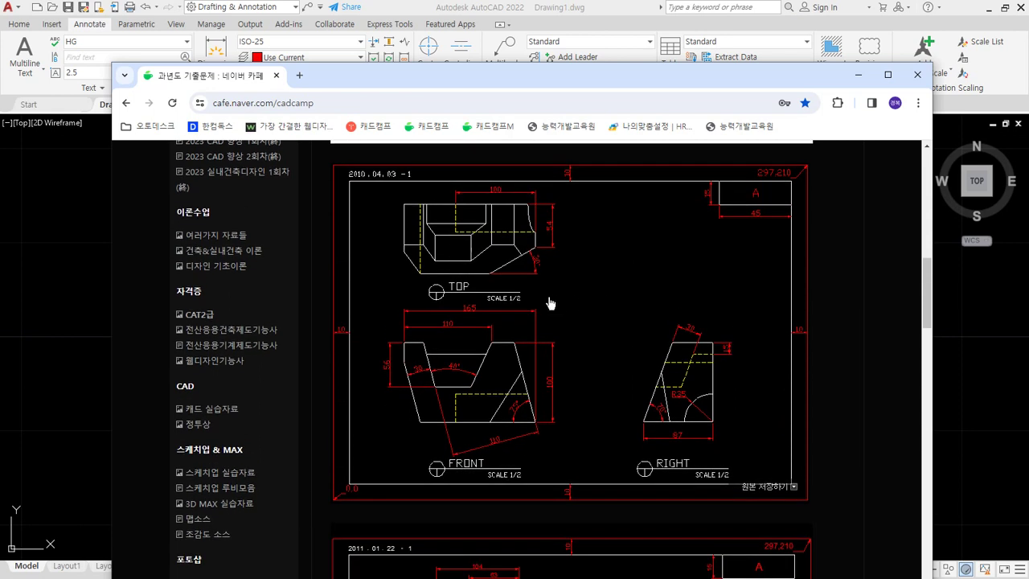
click(707, 412)
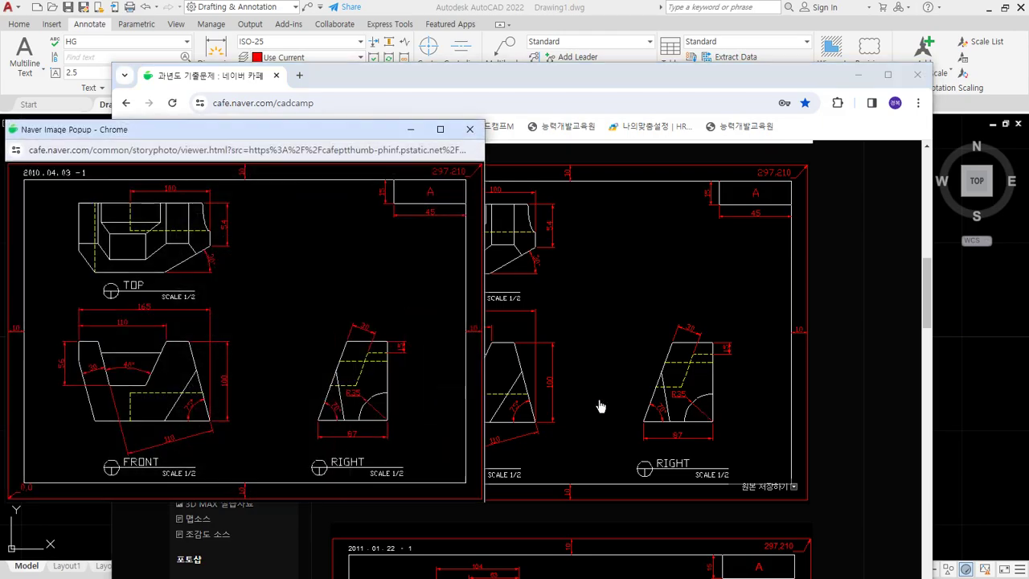